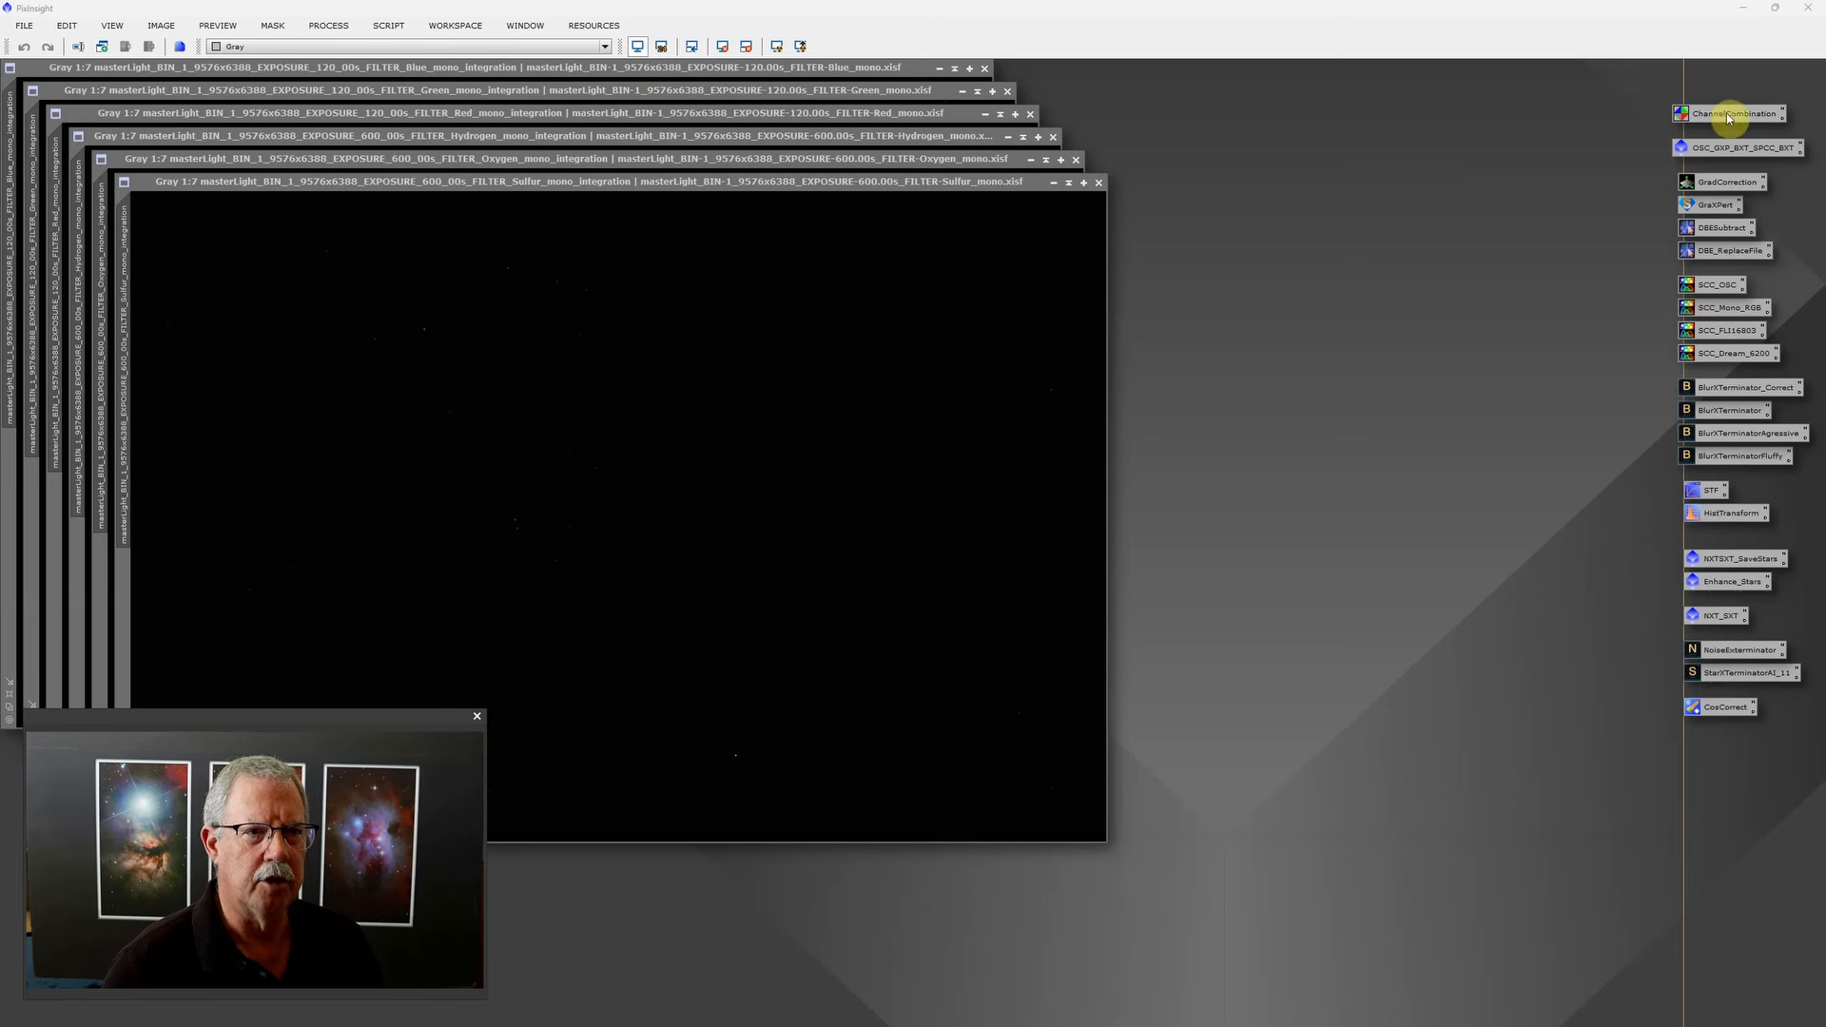
Step: Combine the red, green and blue 120-second master integrations into a new RGB image with ChannelCombination, one master per matching channel
double_click(1721, 115)
mouse_move(1729, 118)
mouse_down()
mouse_move(1601, 402)
mouse_move(1755, 139)
mouse_move(1731, 124)
mouse_move(1750, 111)
mouse_up()
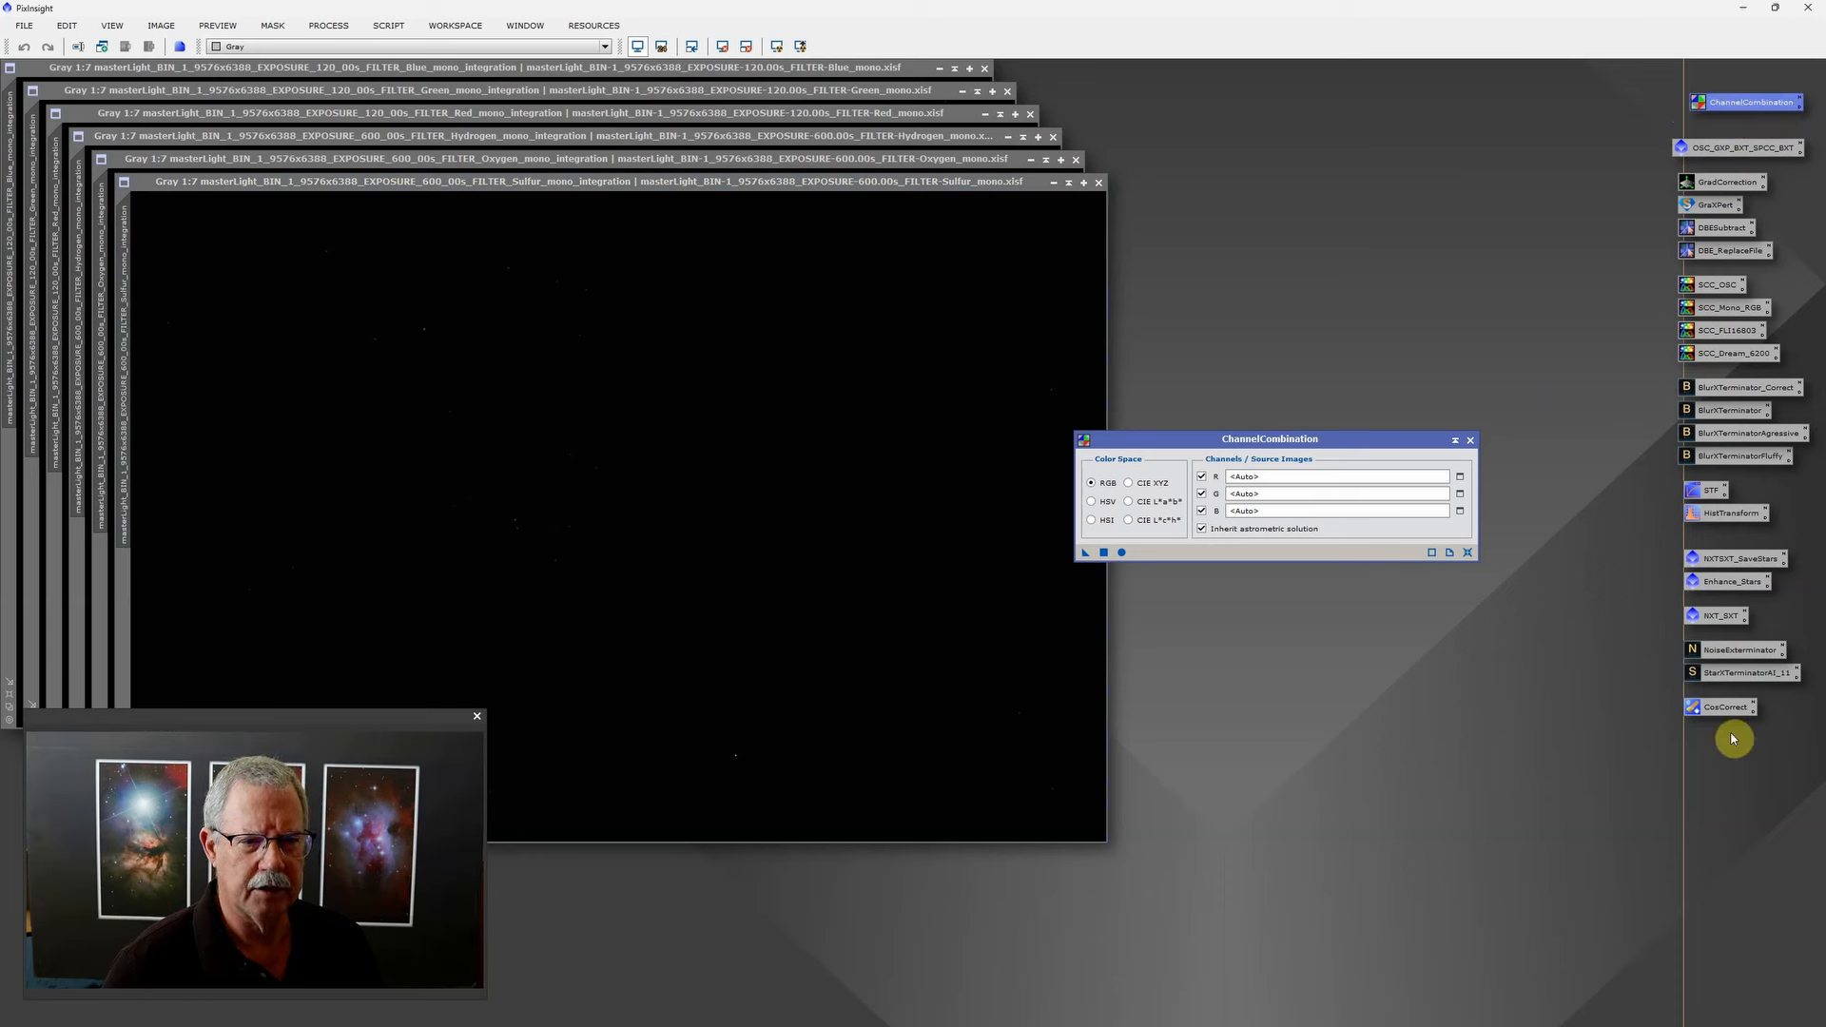
drag(1729, 106, 1712, 117)
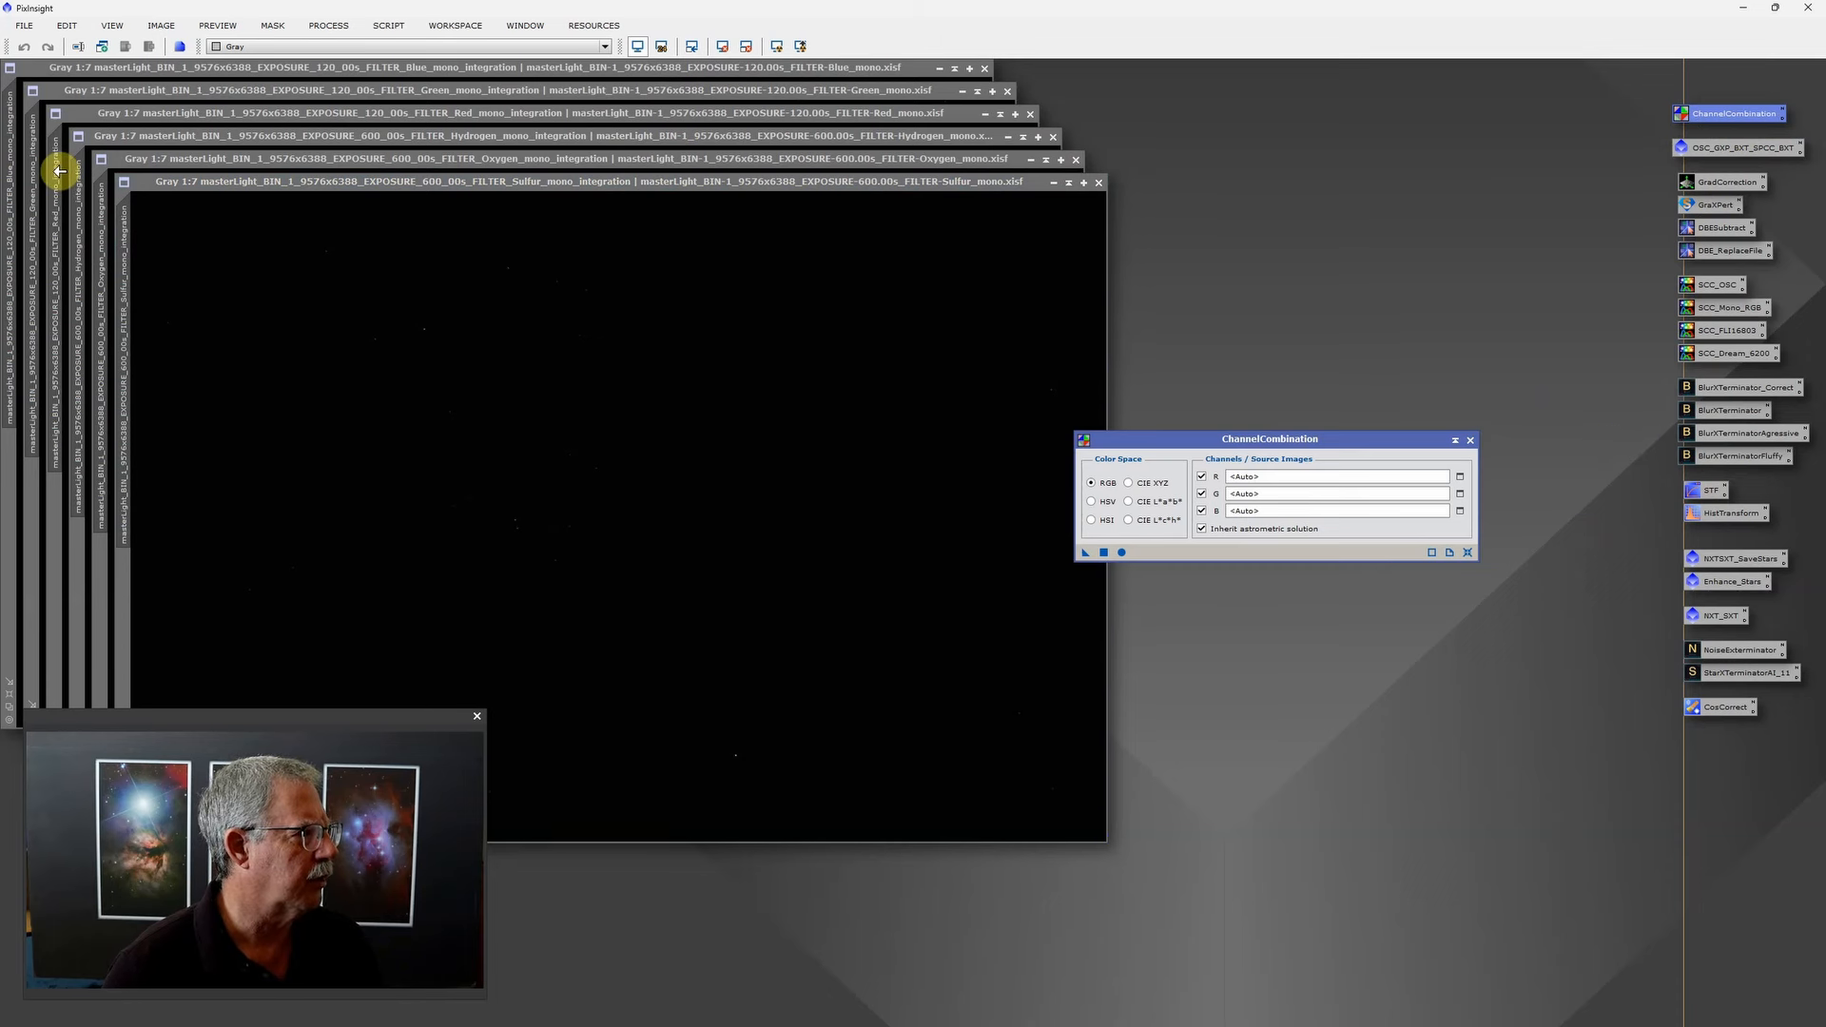
click(61, 168)
drag(661, 375, 1257, 476)
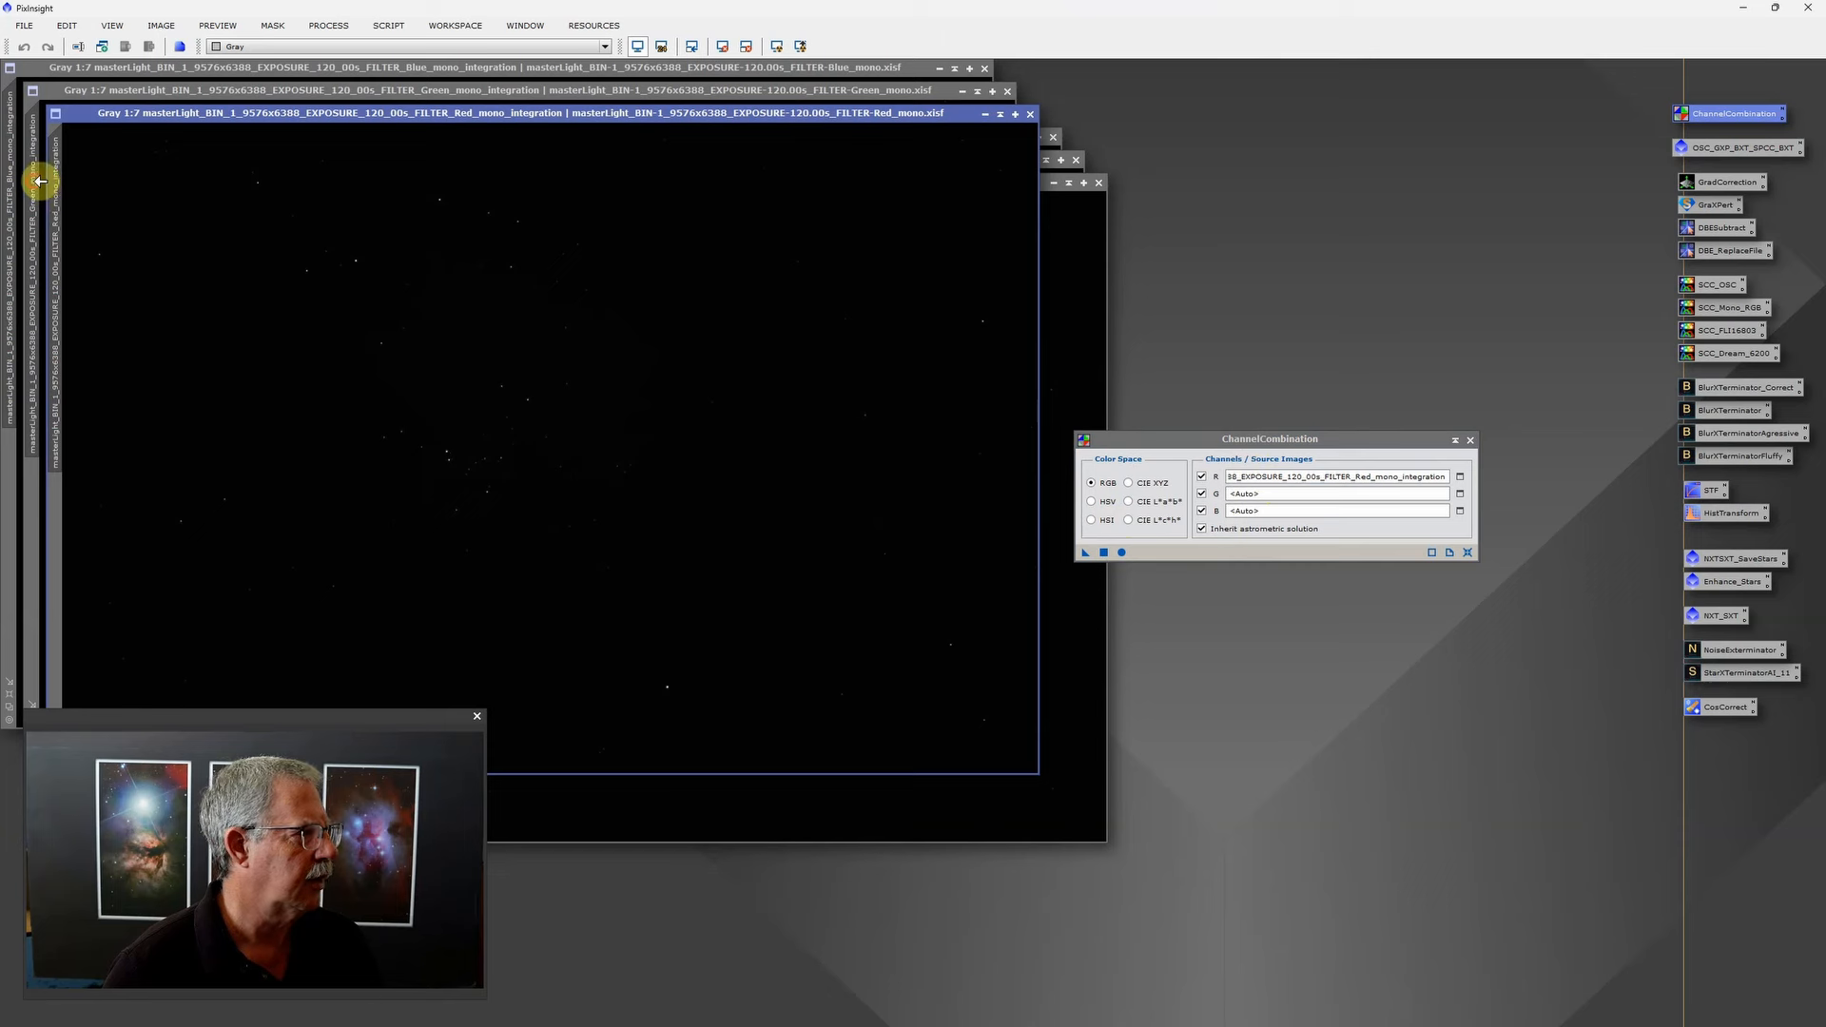
drag(36, 181, 1333, 498)
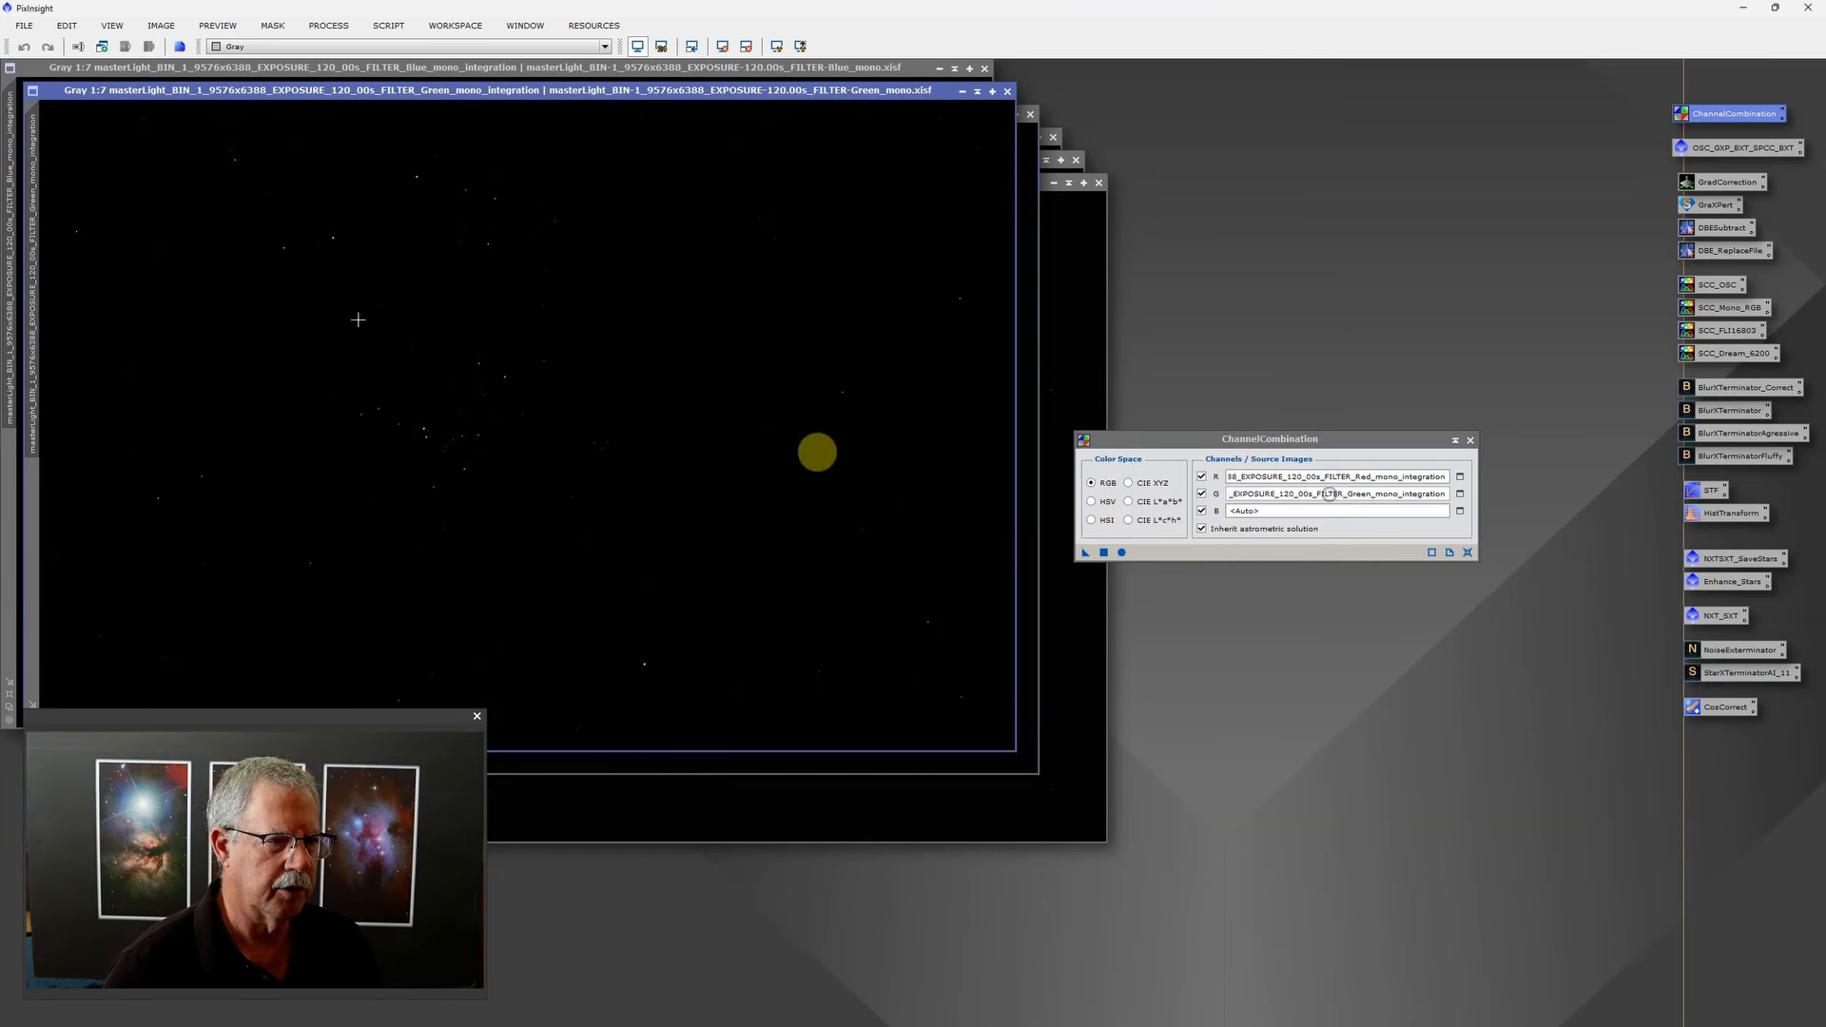
drag(15, 136, 1260, 513)
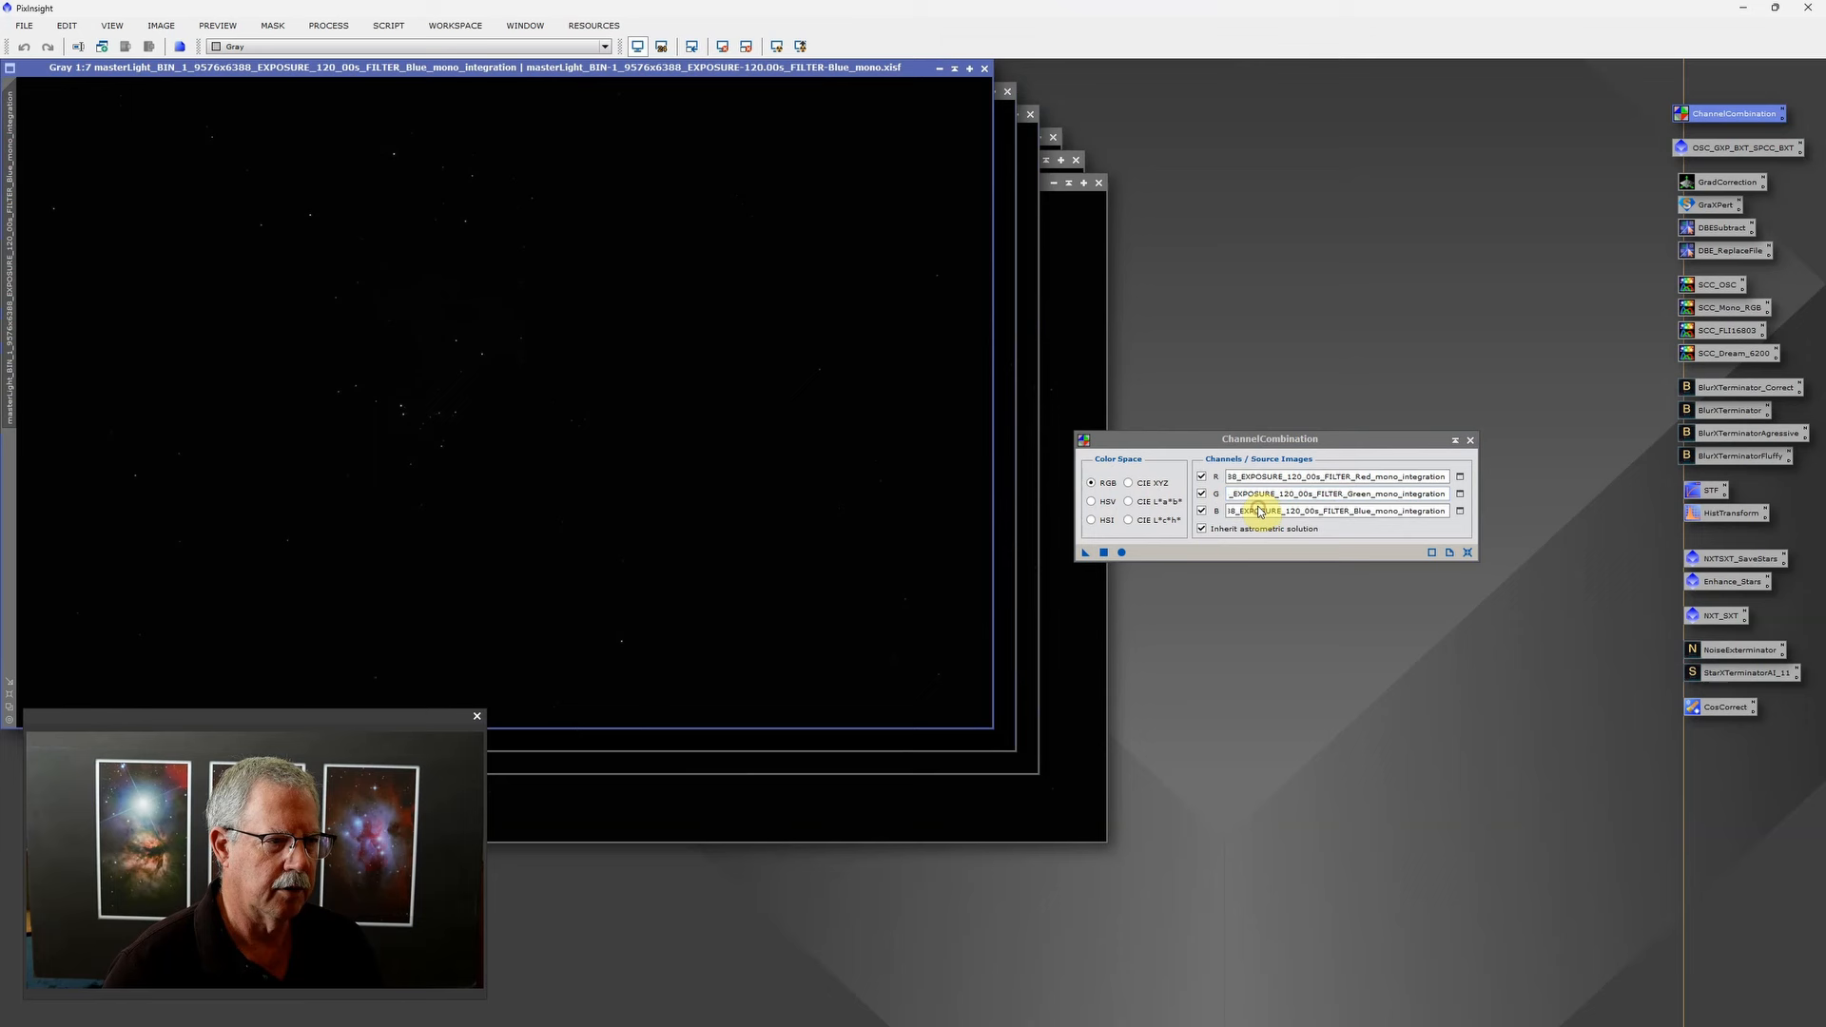
click(1123, 554)
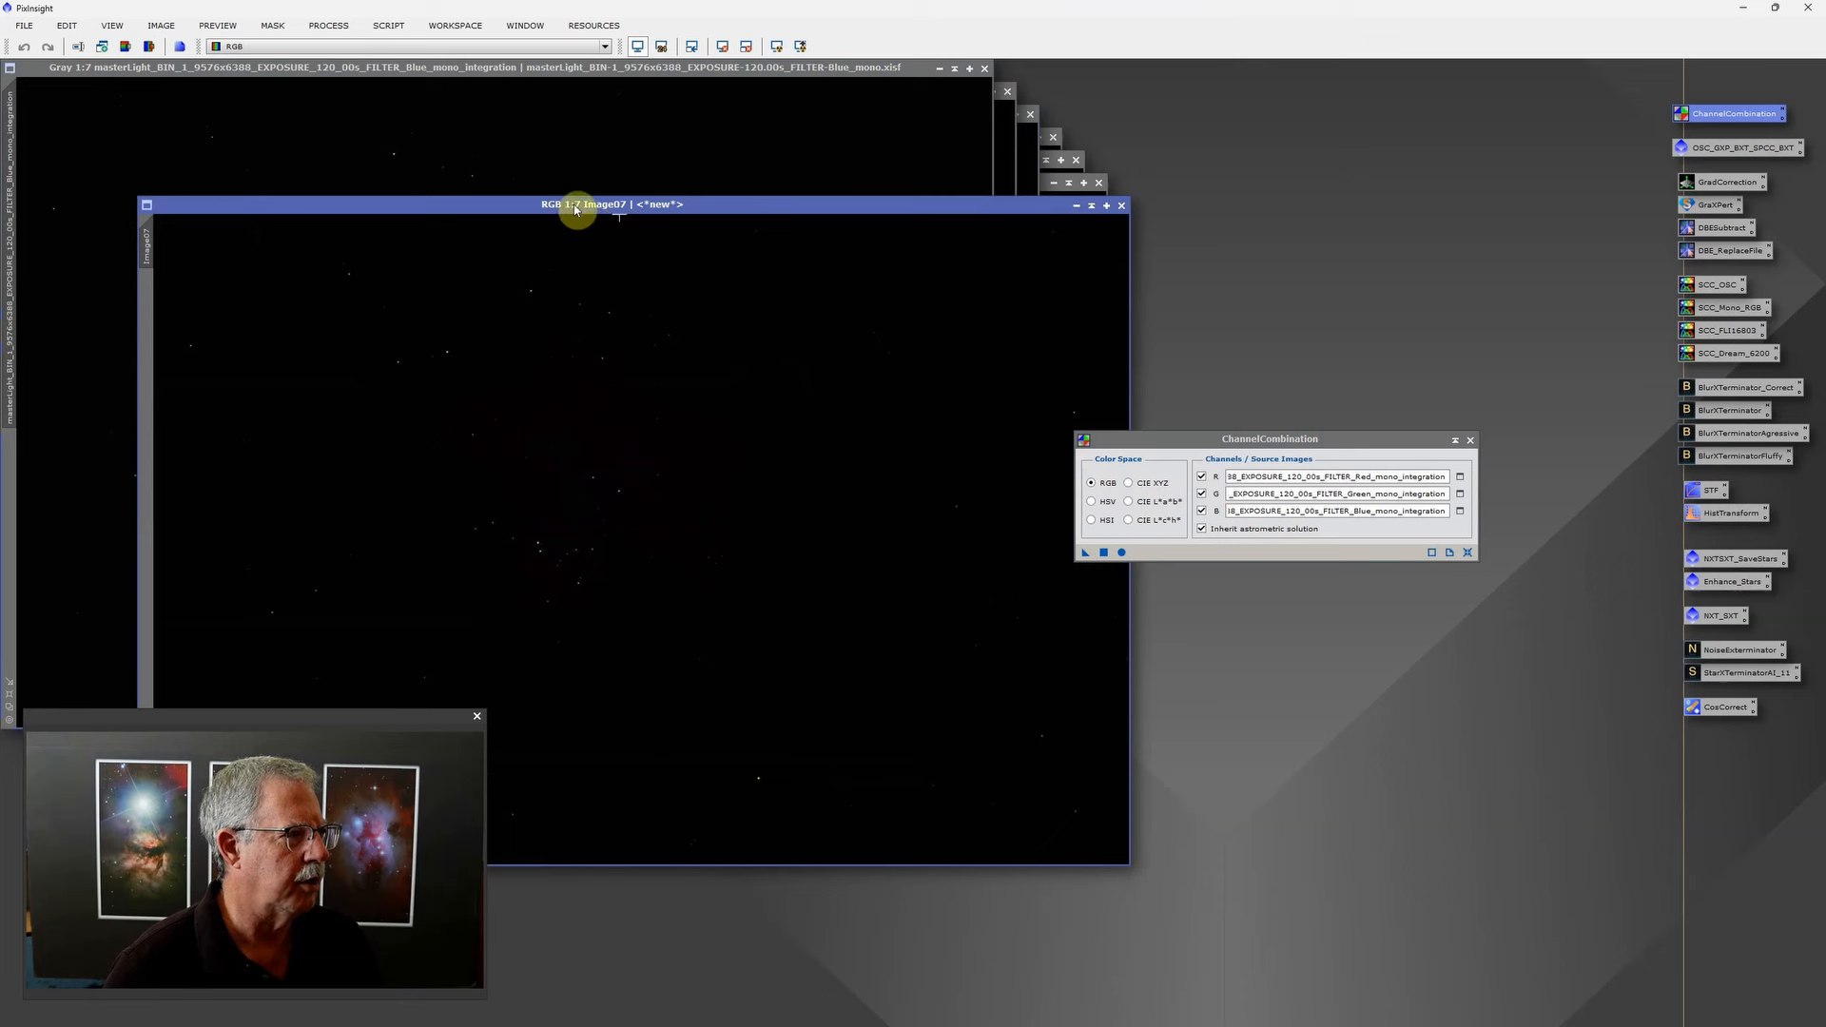
click(1472, 441)
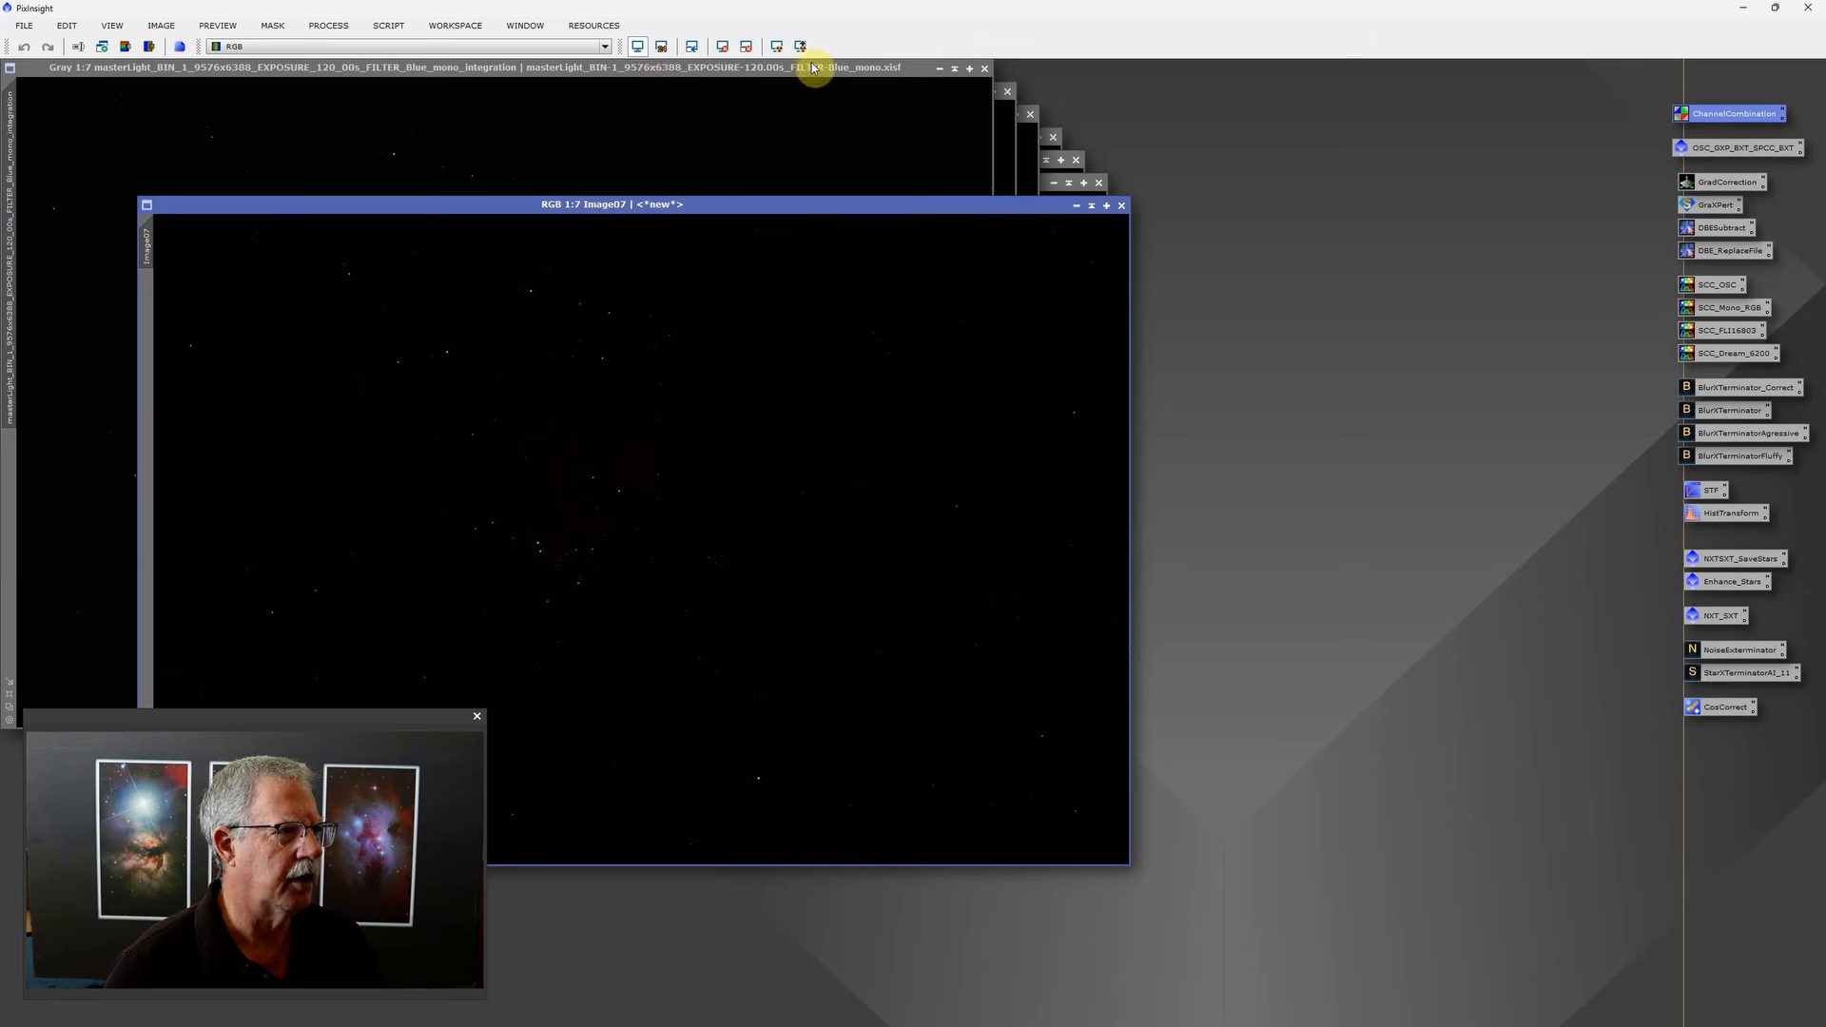
Step: Close the blue, green and red mono master images
click(985, 70)
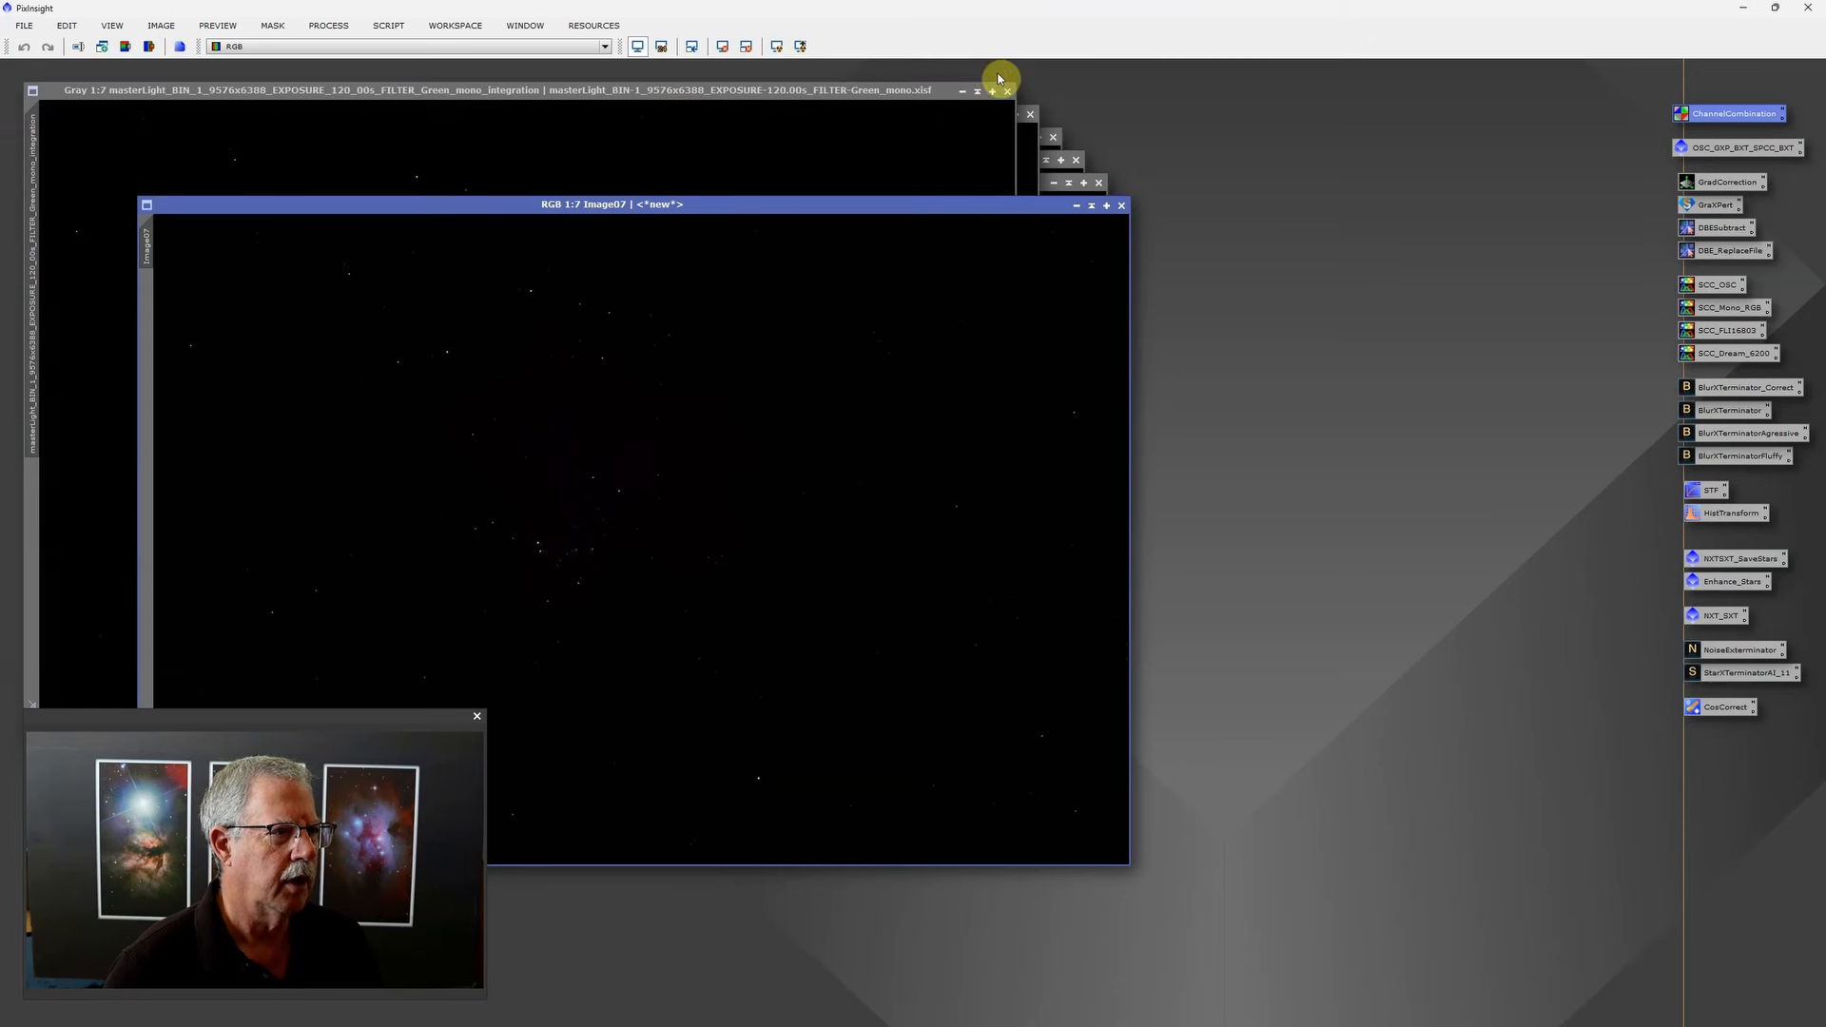
click(1007, 90)
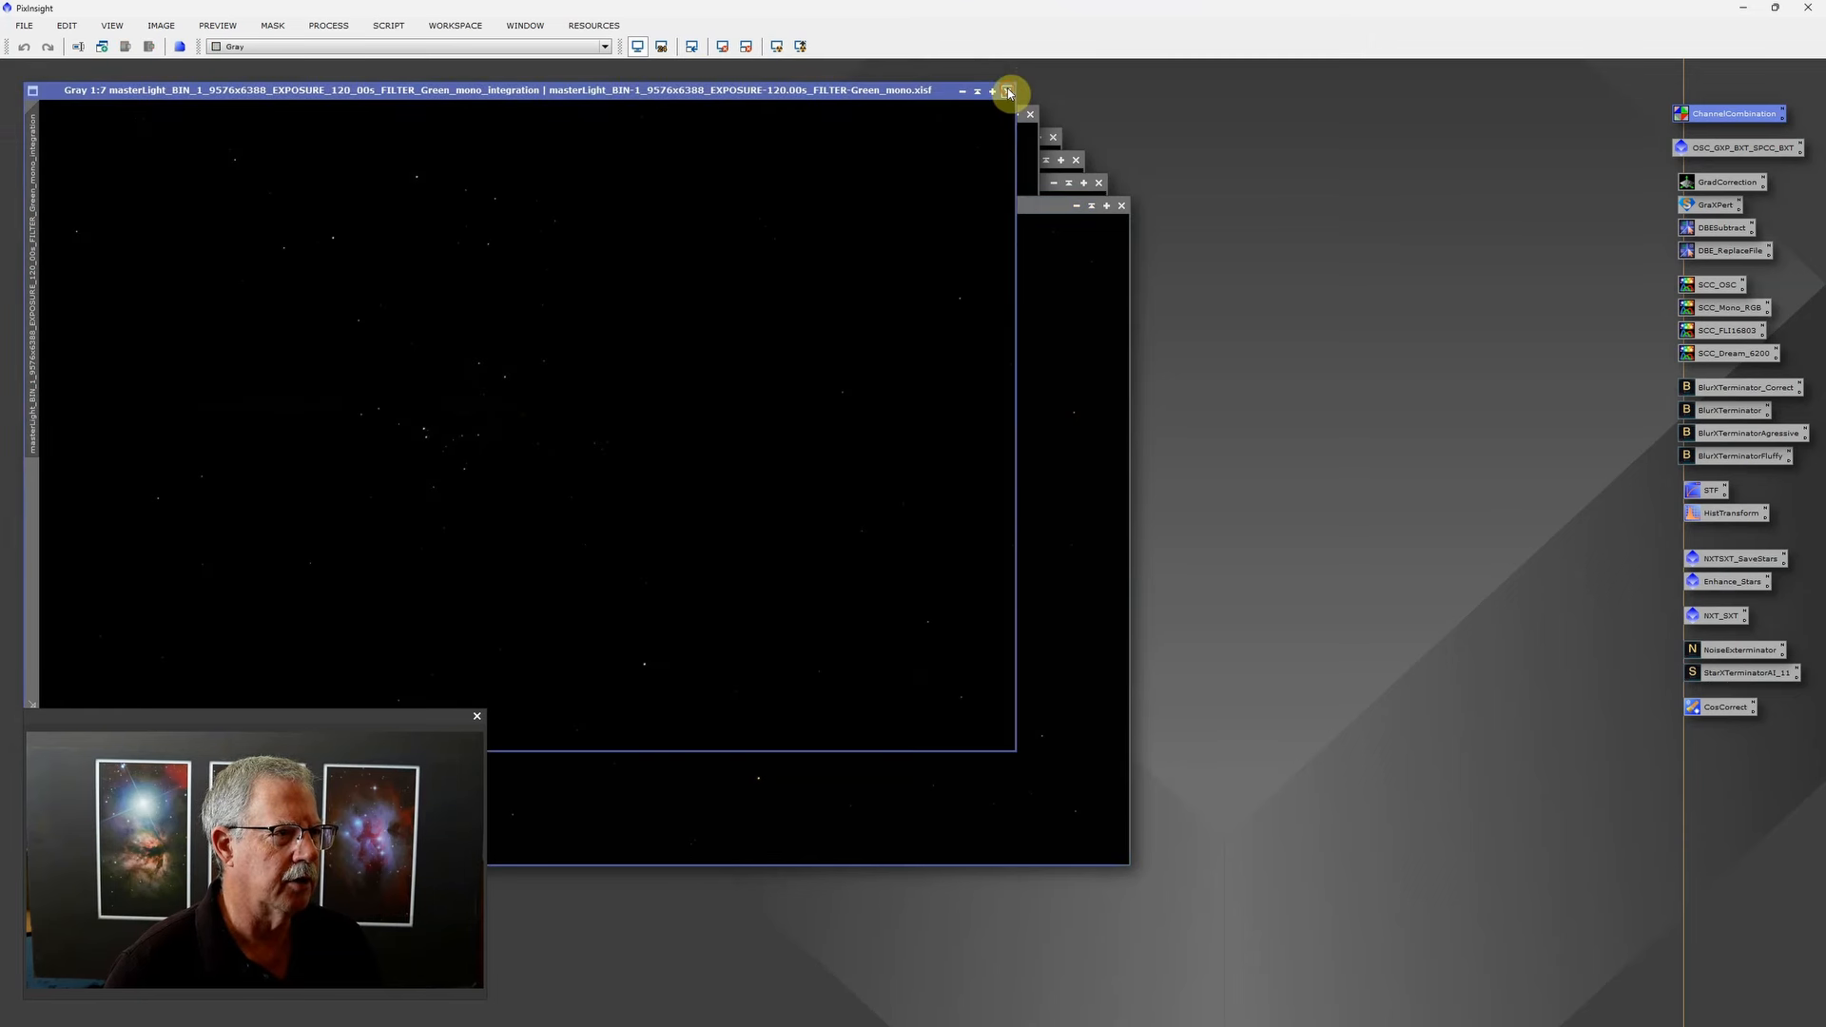
click(1008, 93)
click(1031, 114)
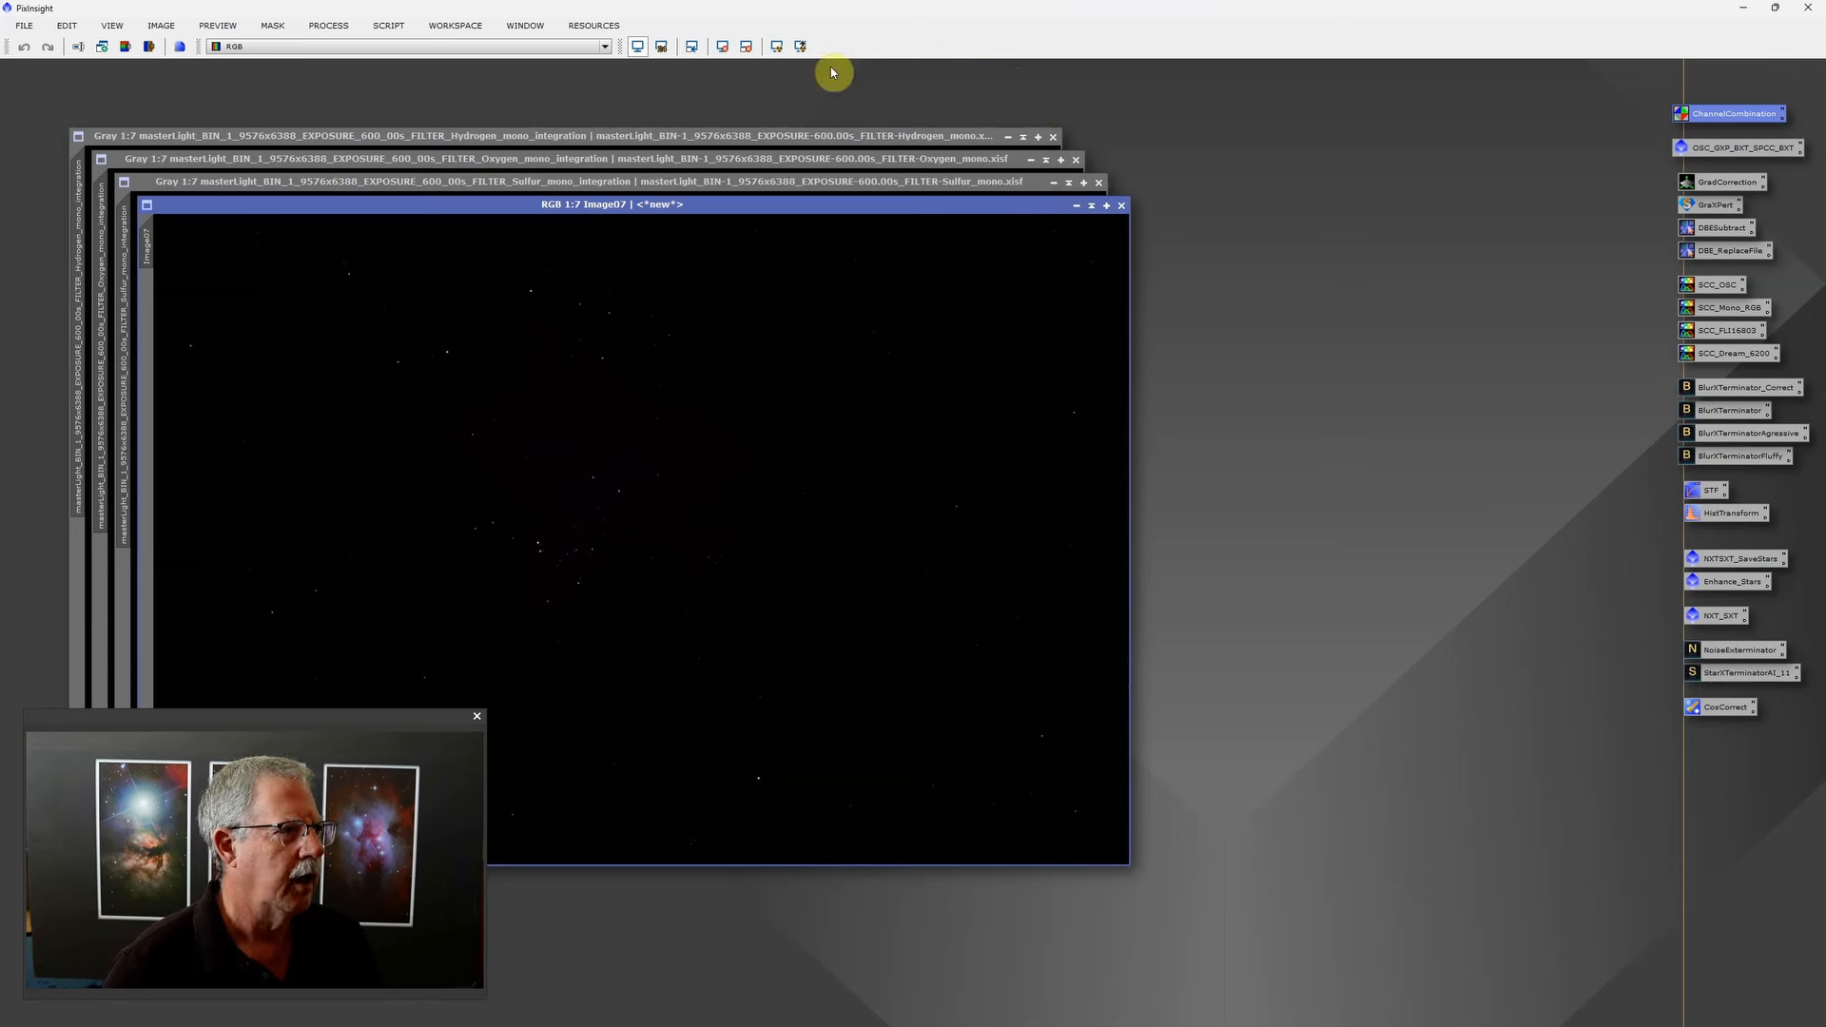
Step: Apply an unlinked ScreenTransferFunction auto-stretch to the display of the combined RGB image
drag(787, 206, 876, 216)
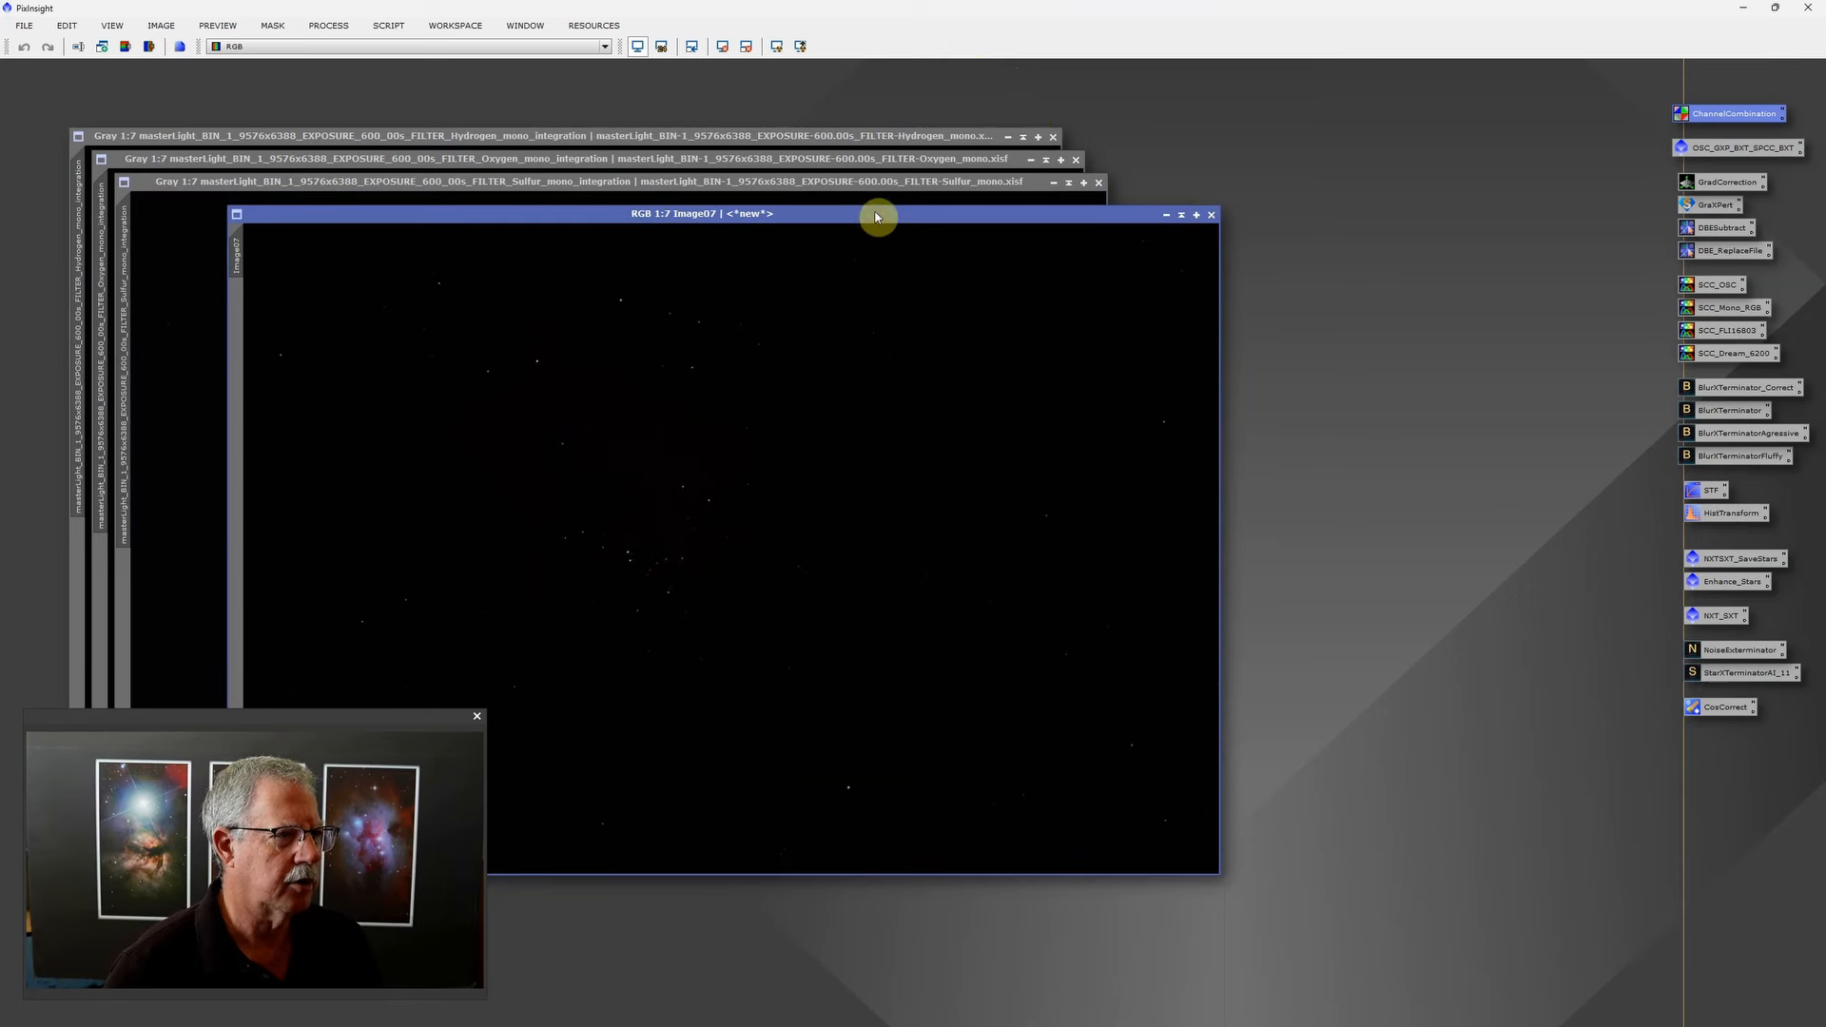
click(776, 45)
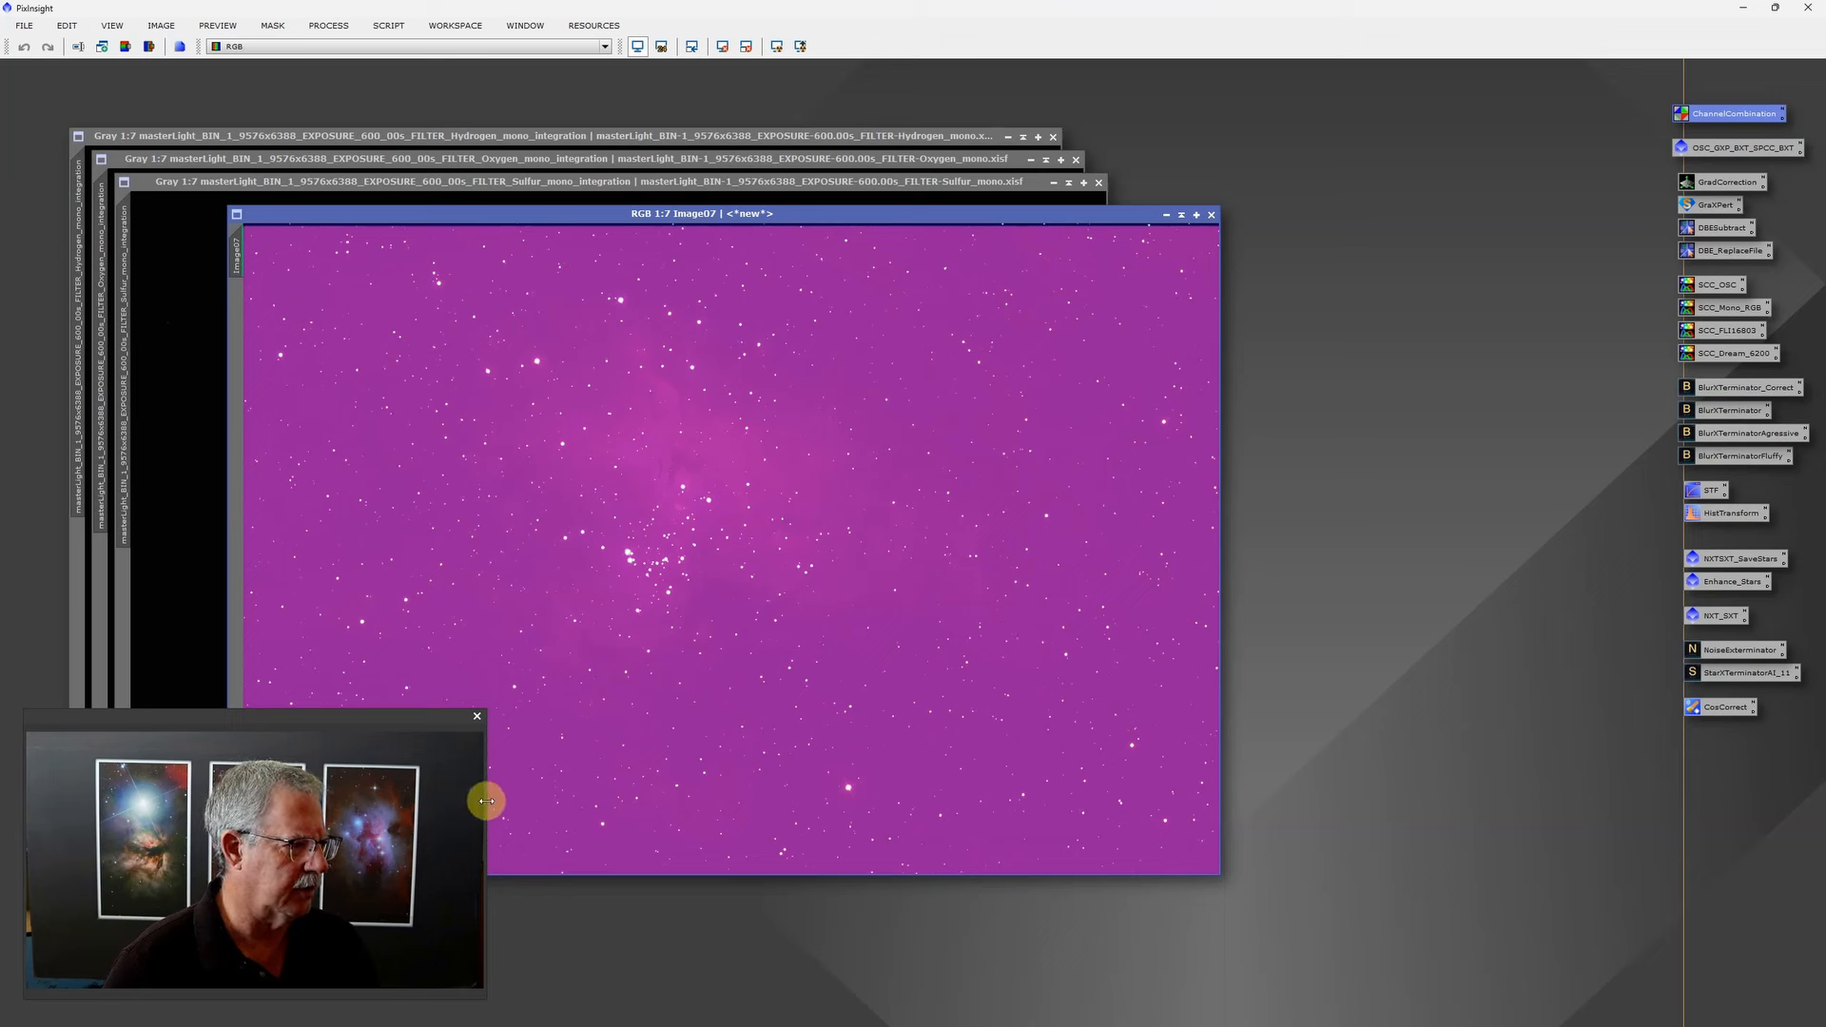
drag(486, 801, 327, 801)
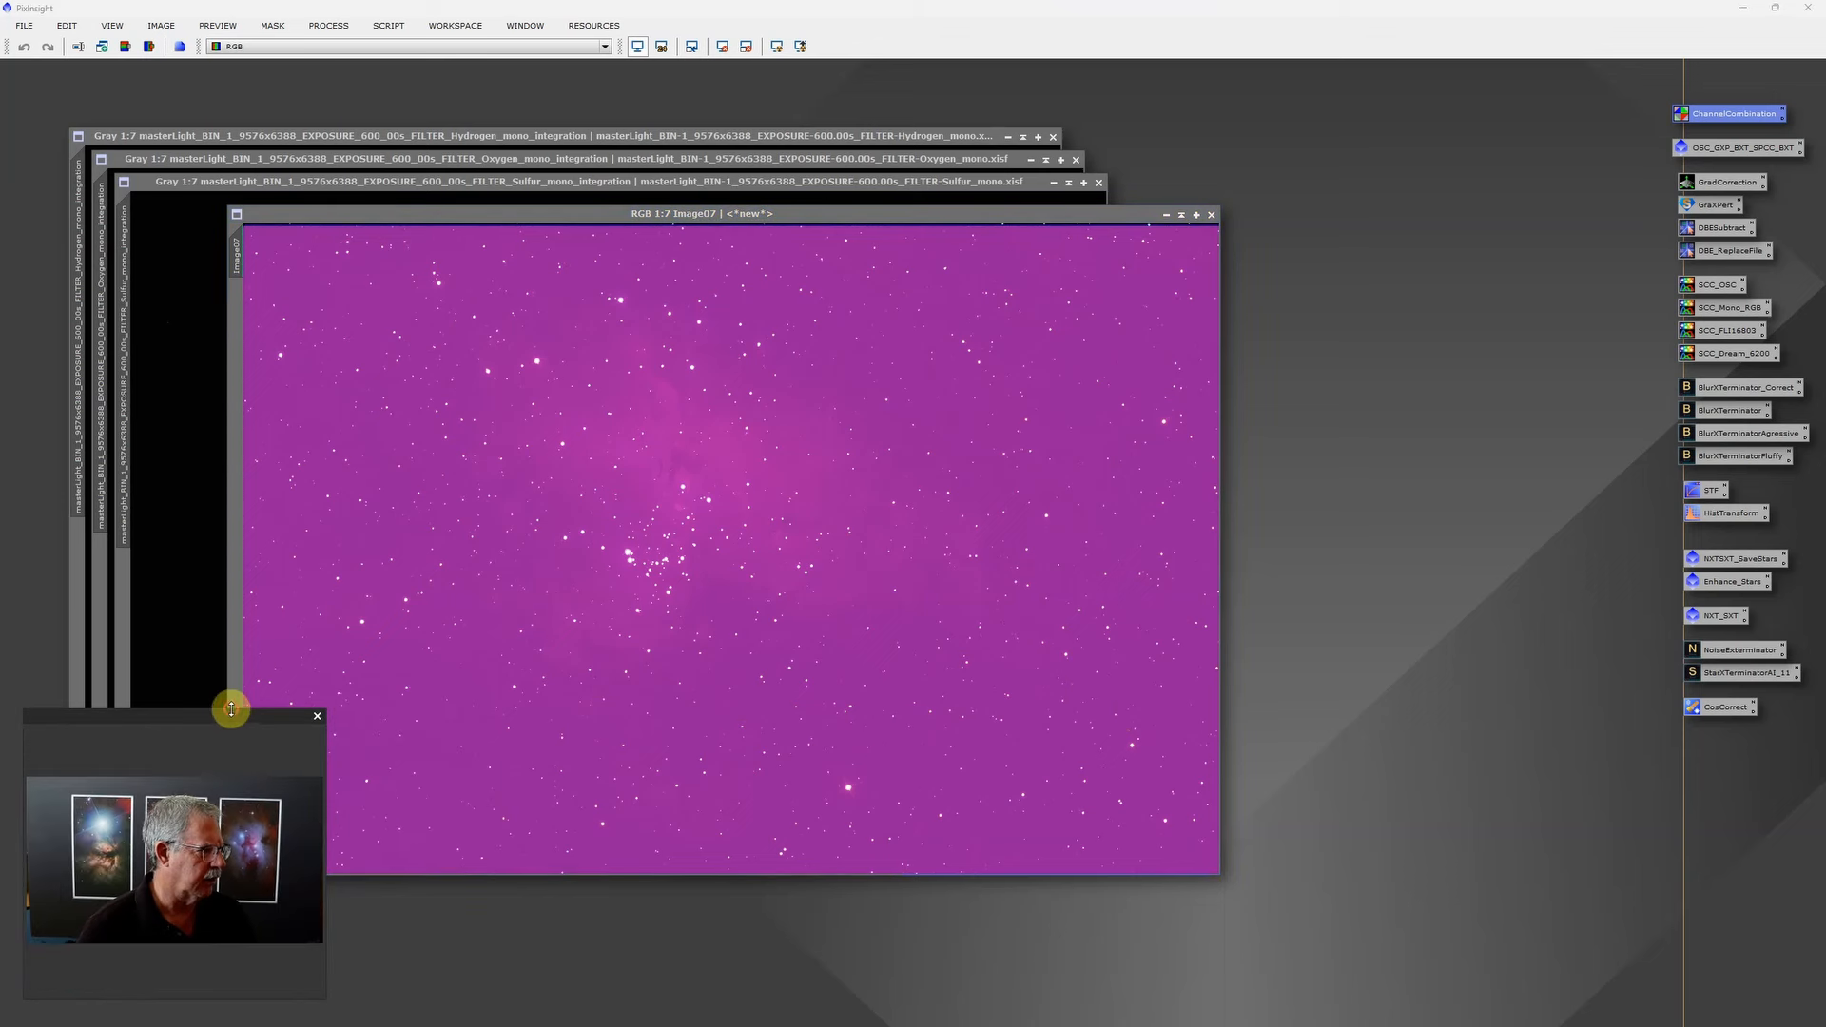
drag(231, 709, 192, 805)
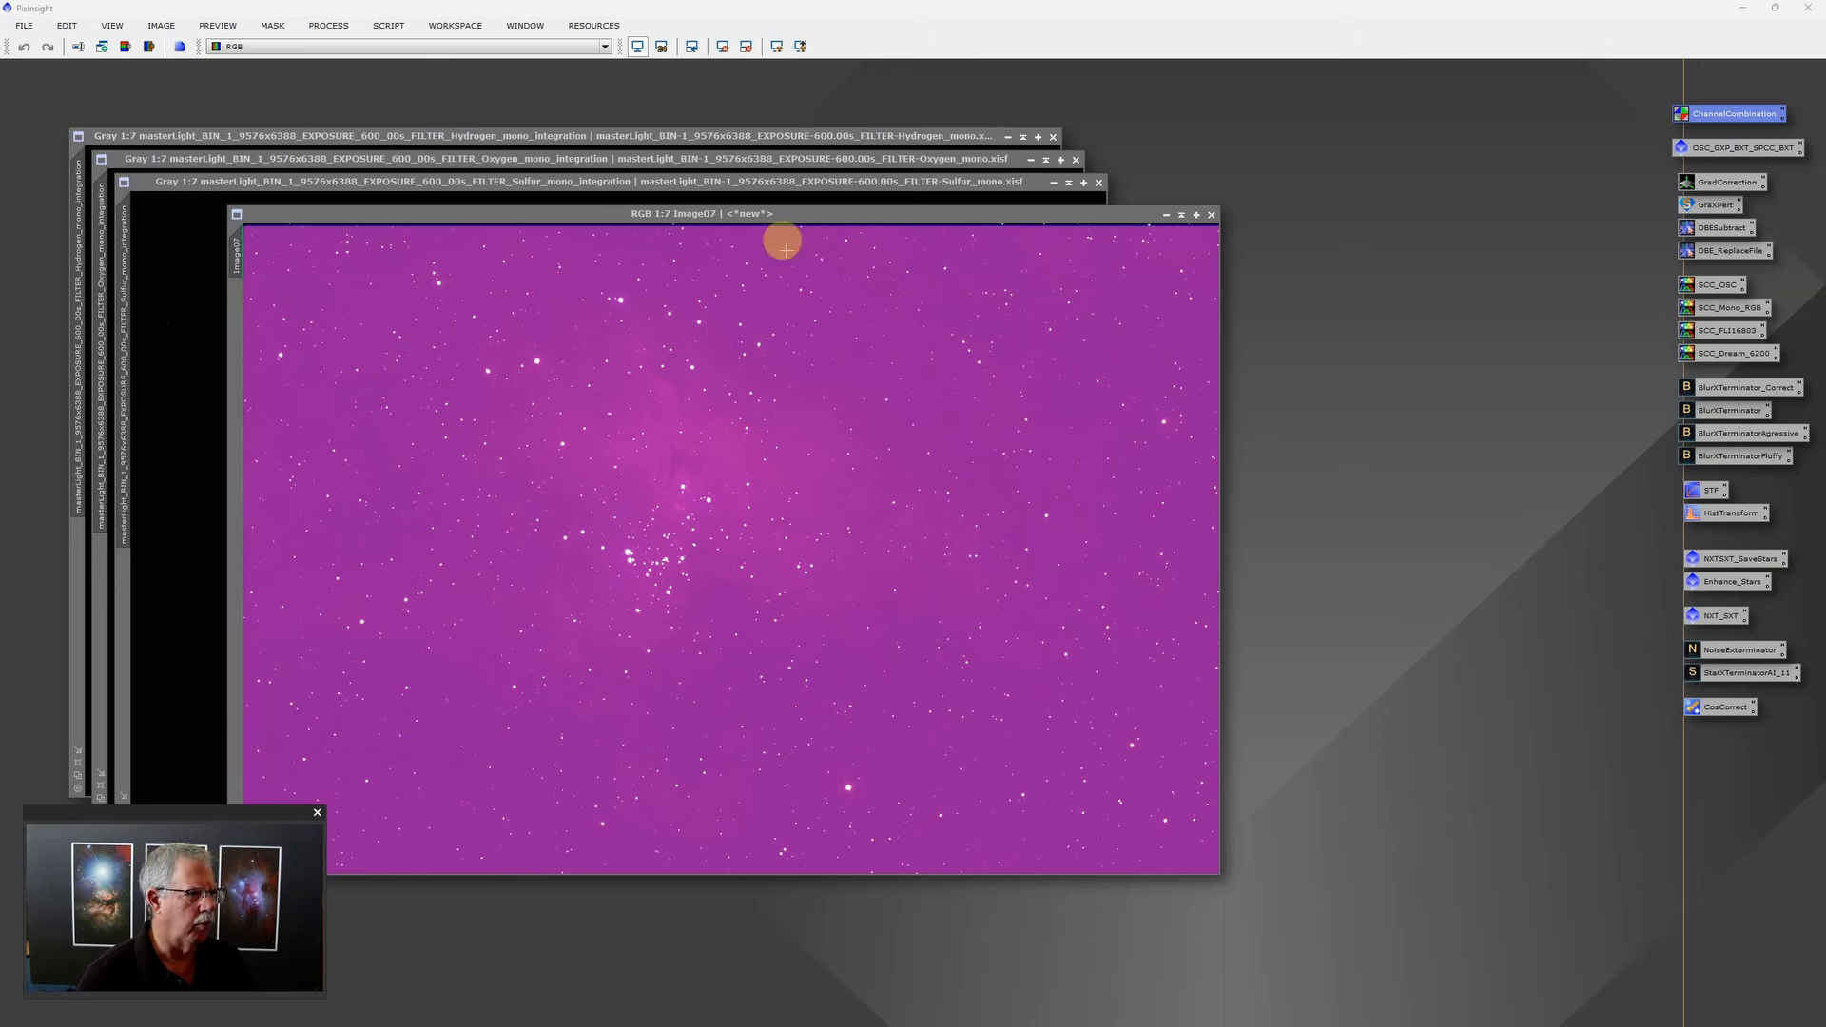
double_click(1705, 493)
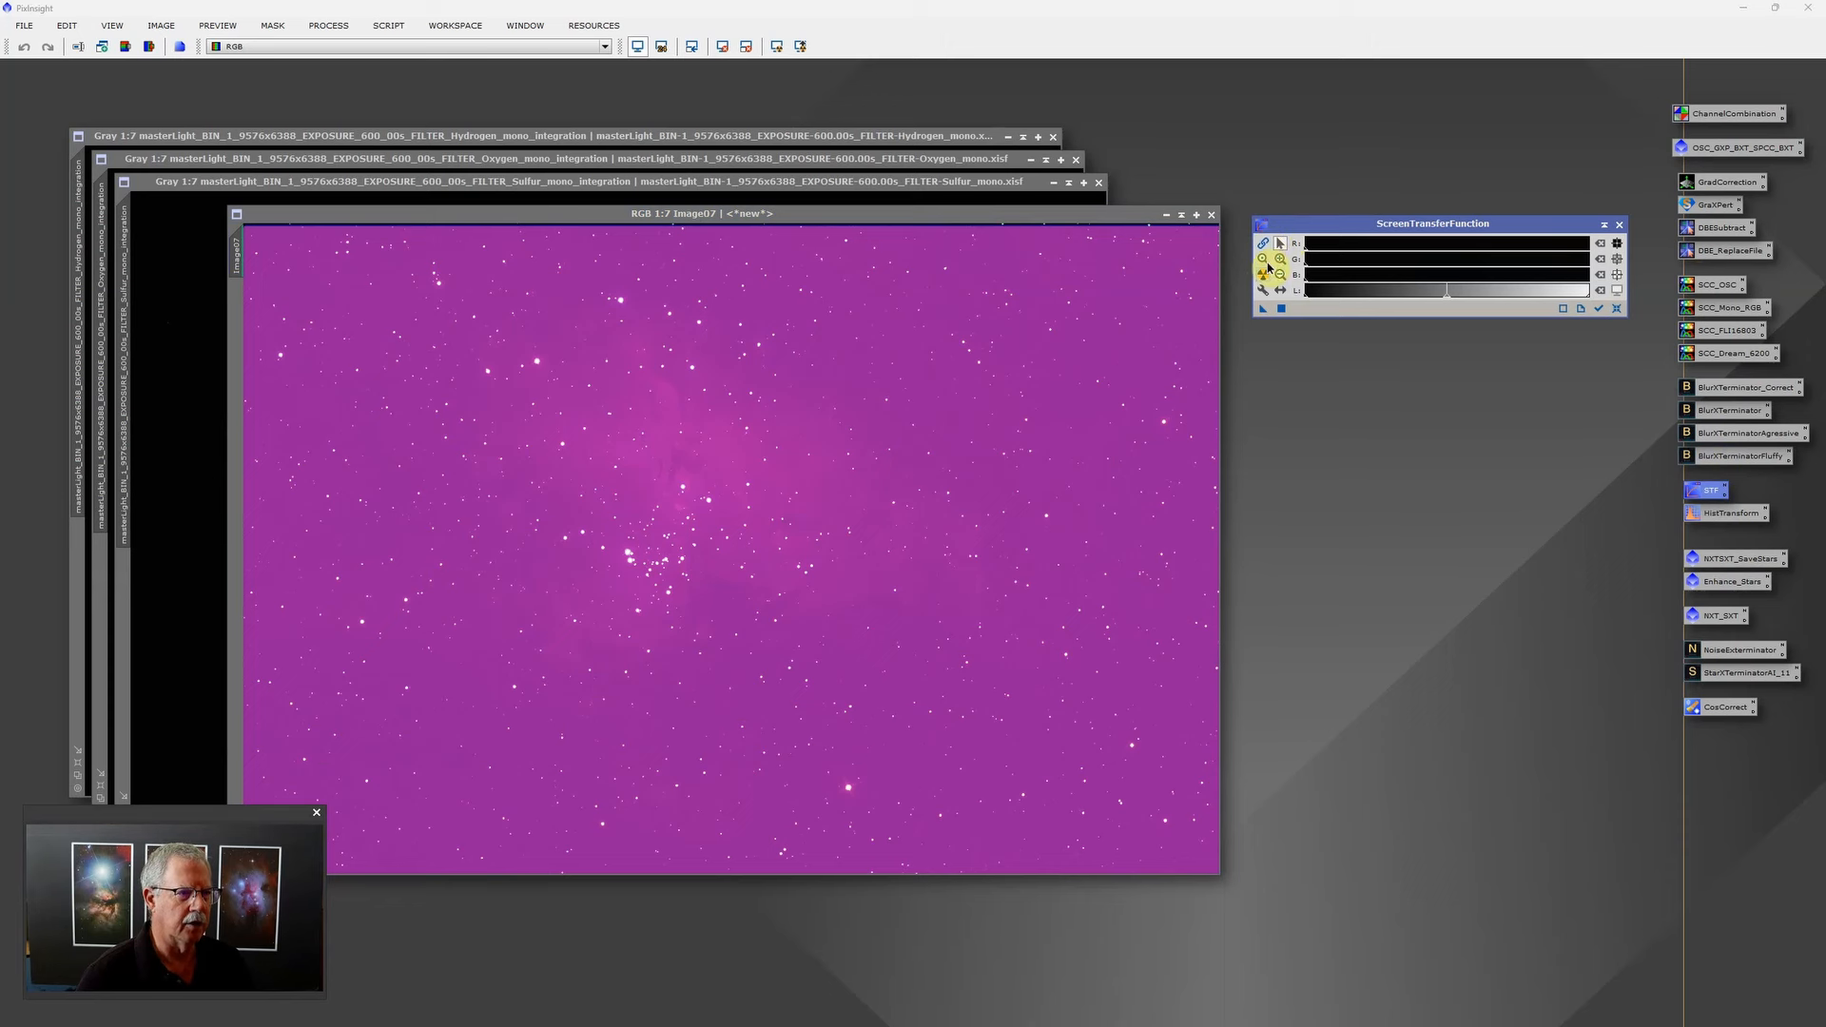
click(1264, 275)
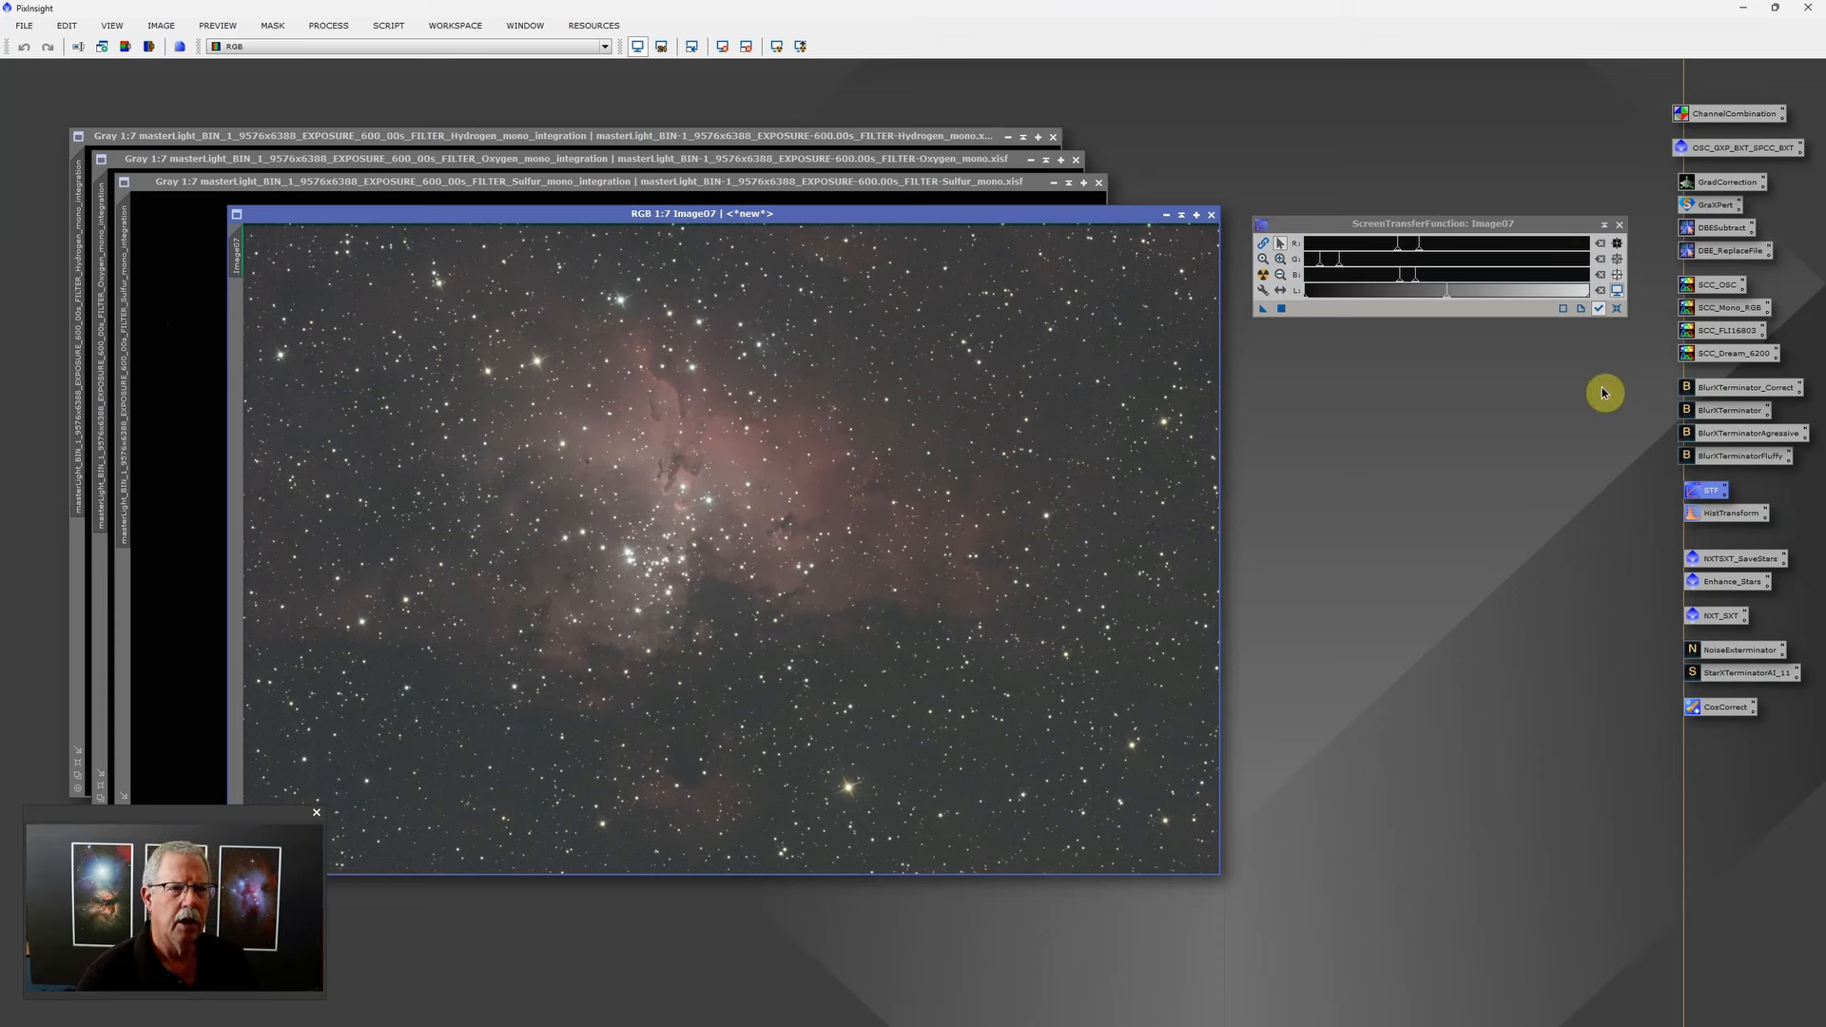
Step: Run GradientCorrection on the RGB image with its loaded settings and close the process window
double_click(1729, 183)
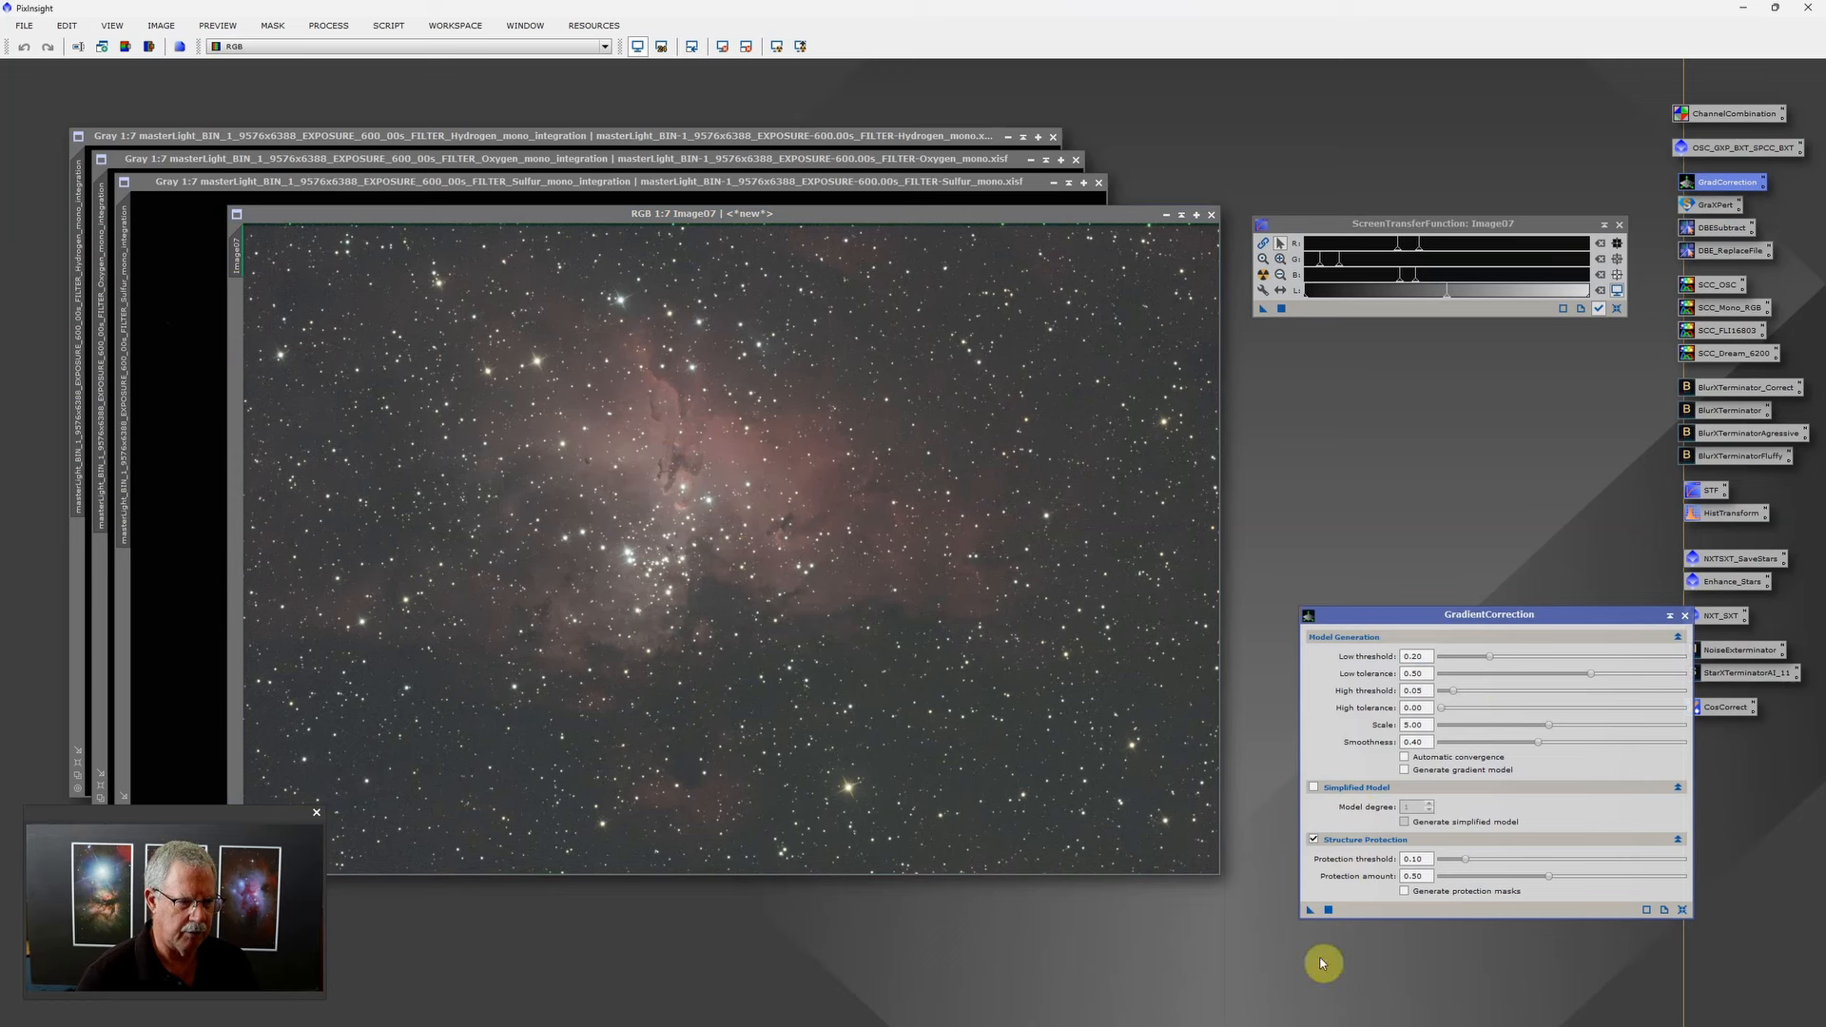
drag(1311, 915, 954, 632)
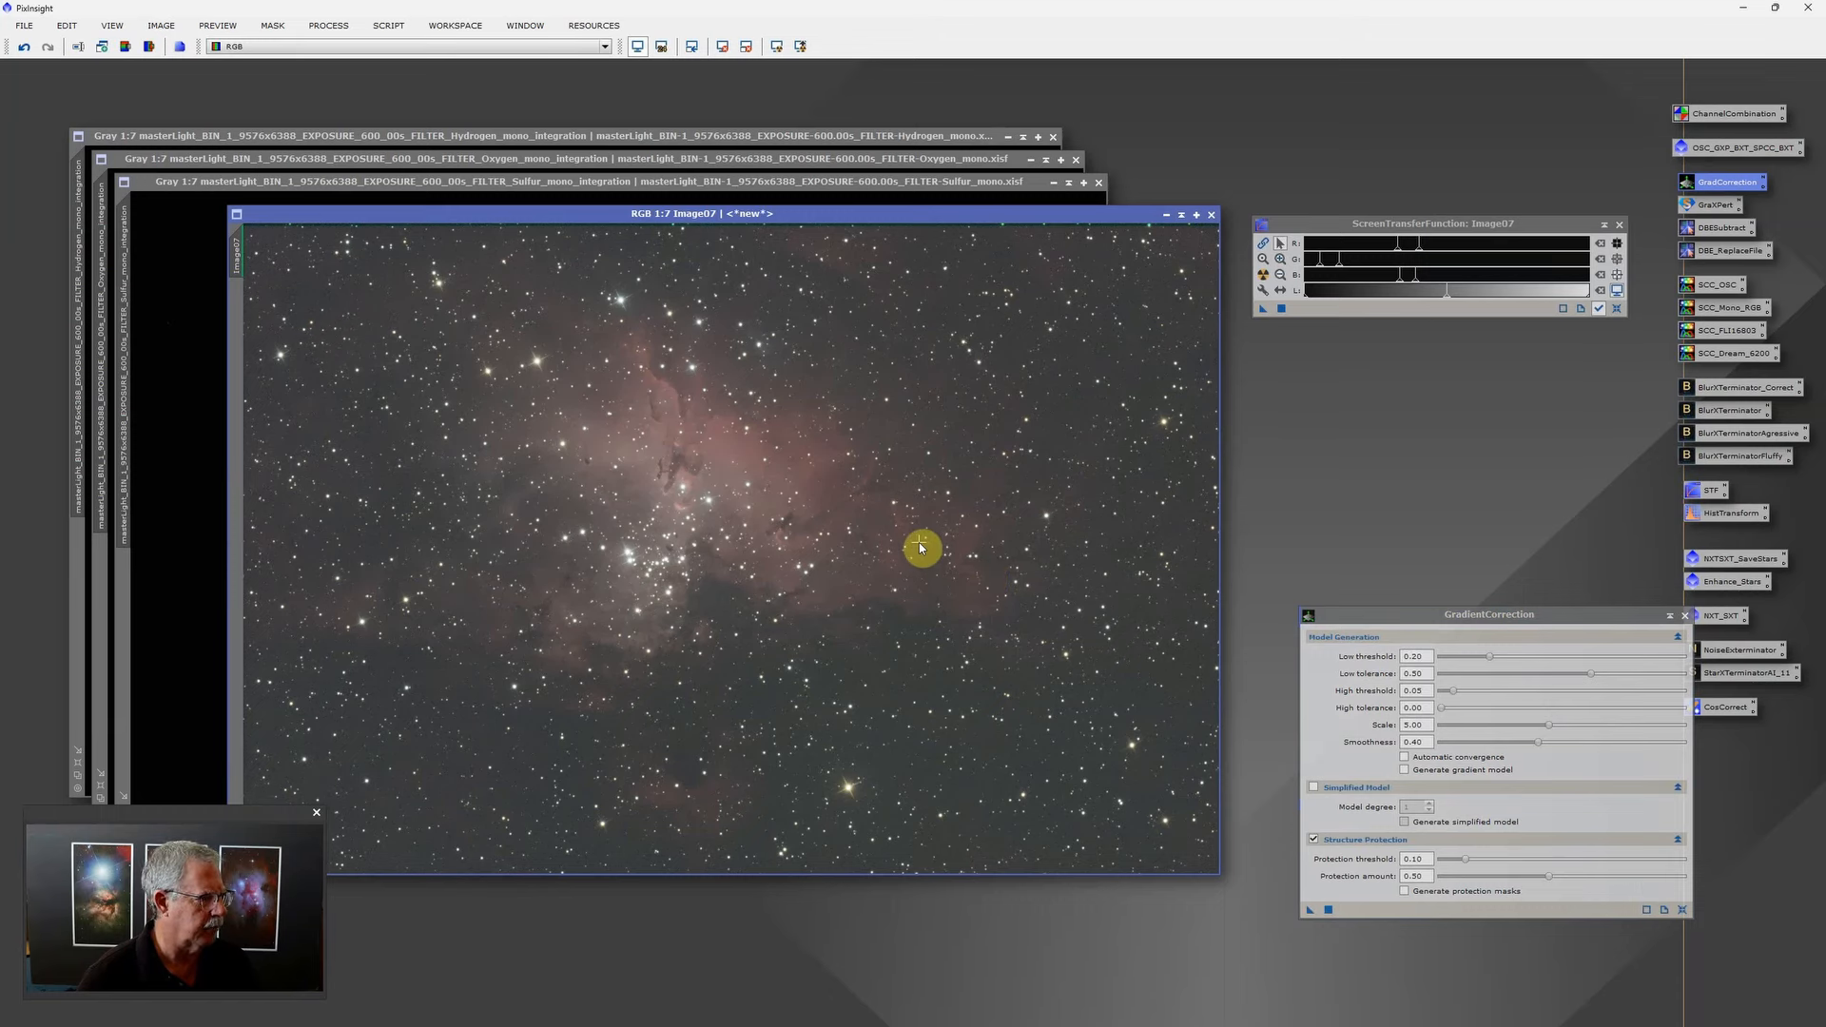
scroll(918, 548, down, 2)
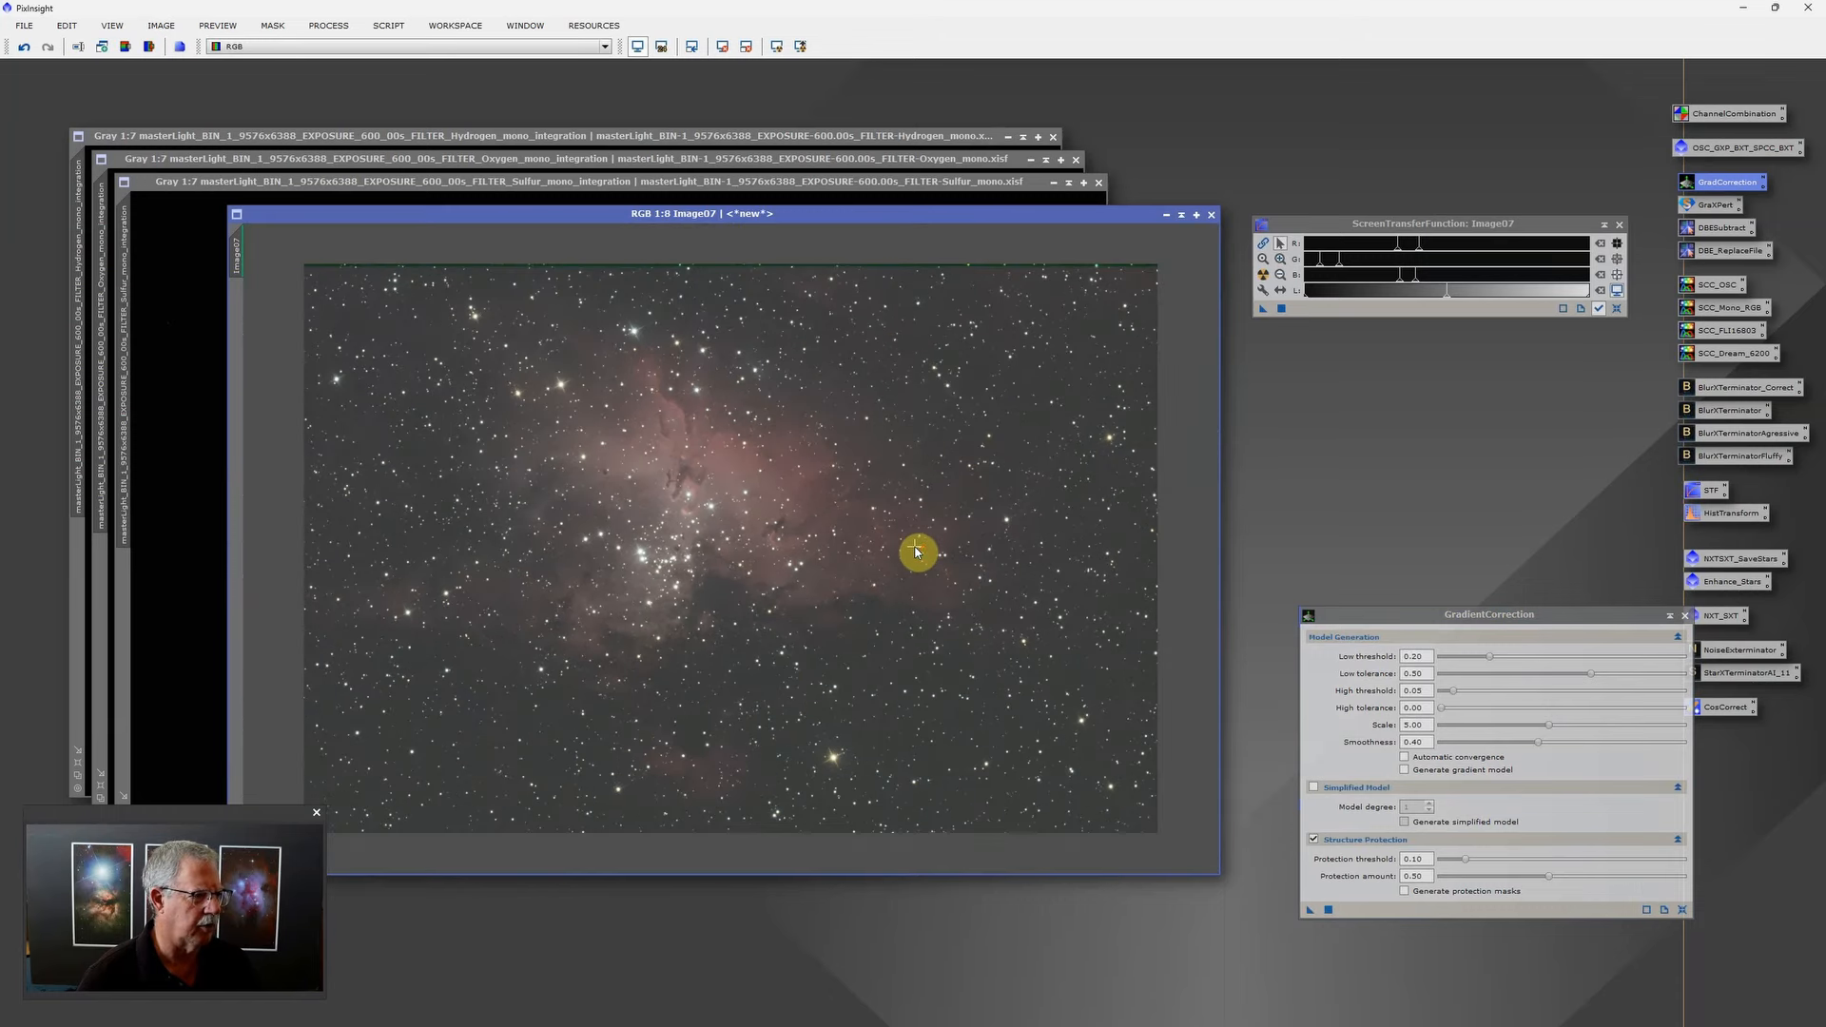
click(1688, 617)
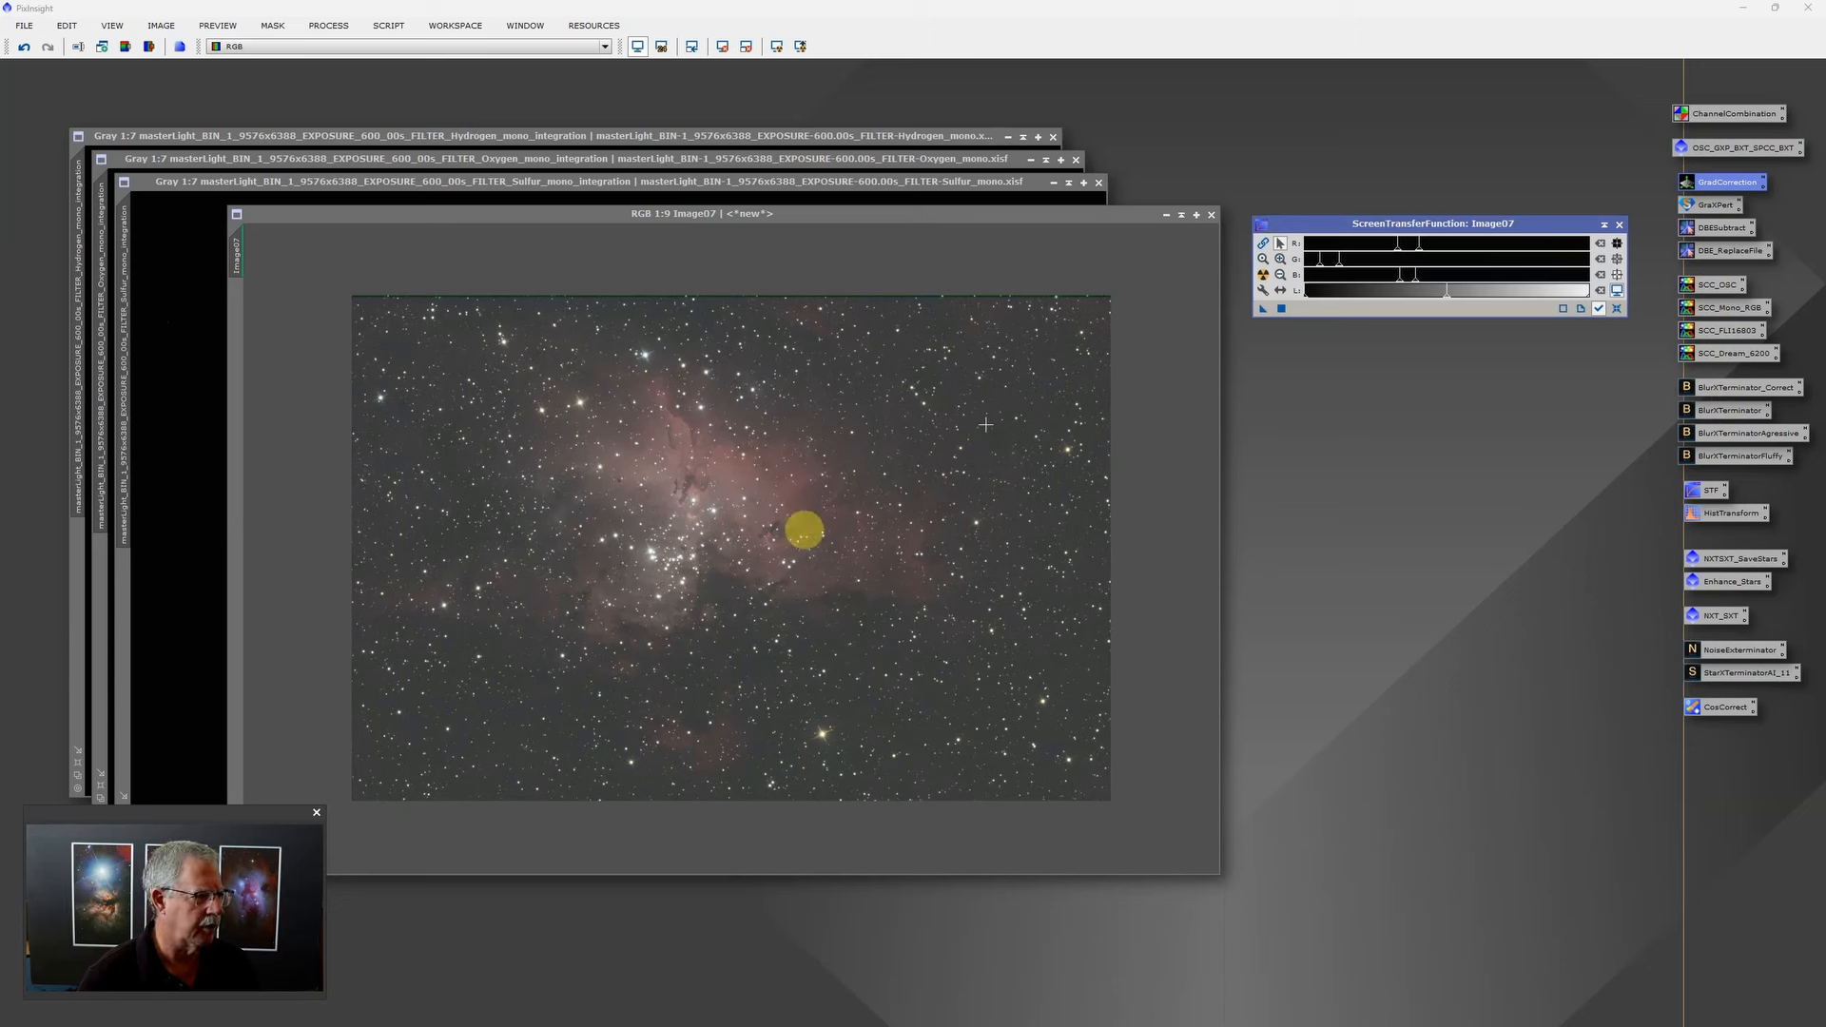
Step: Apply the saved BlurXTerminator_Correct process to the RGB image
click(1743, 388)
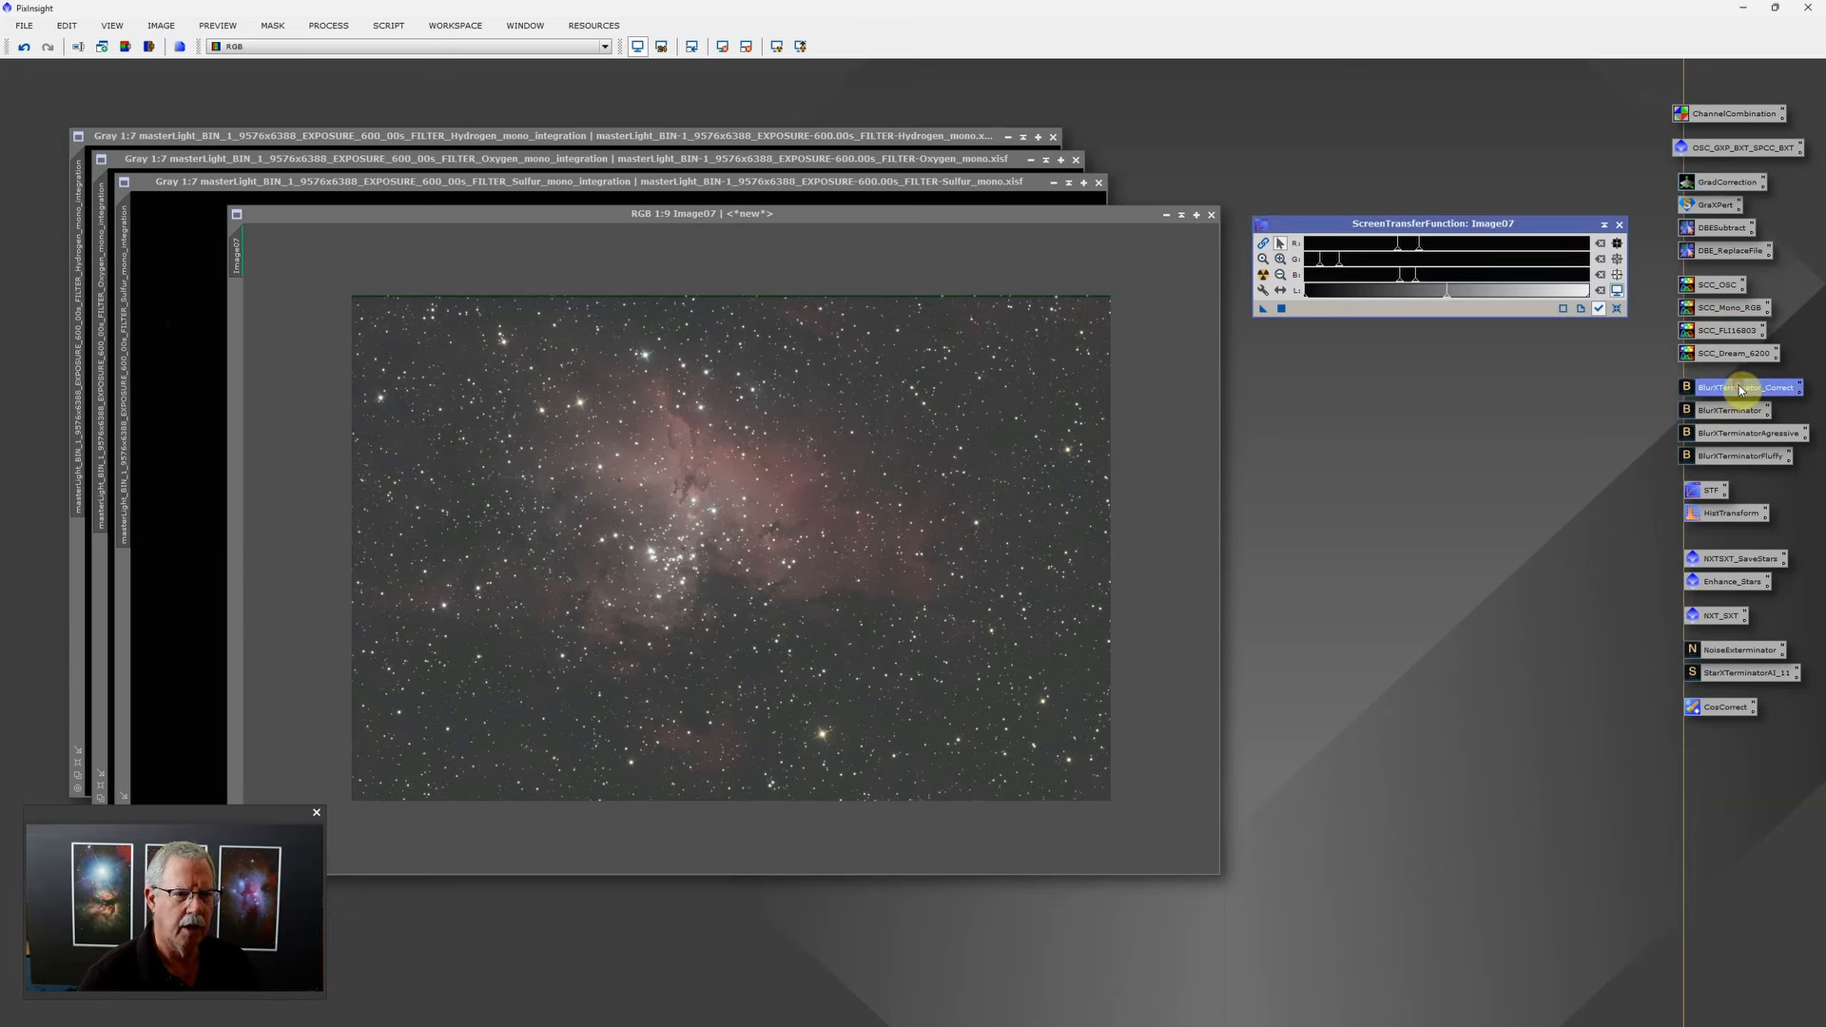
drag(1743, 390, 866, 531)
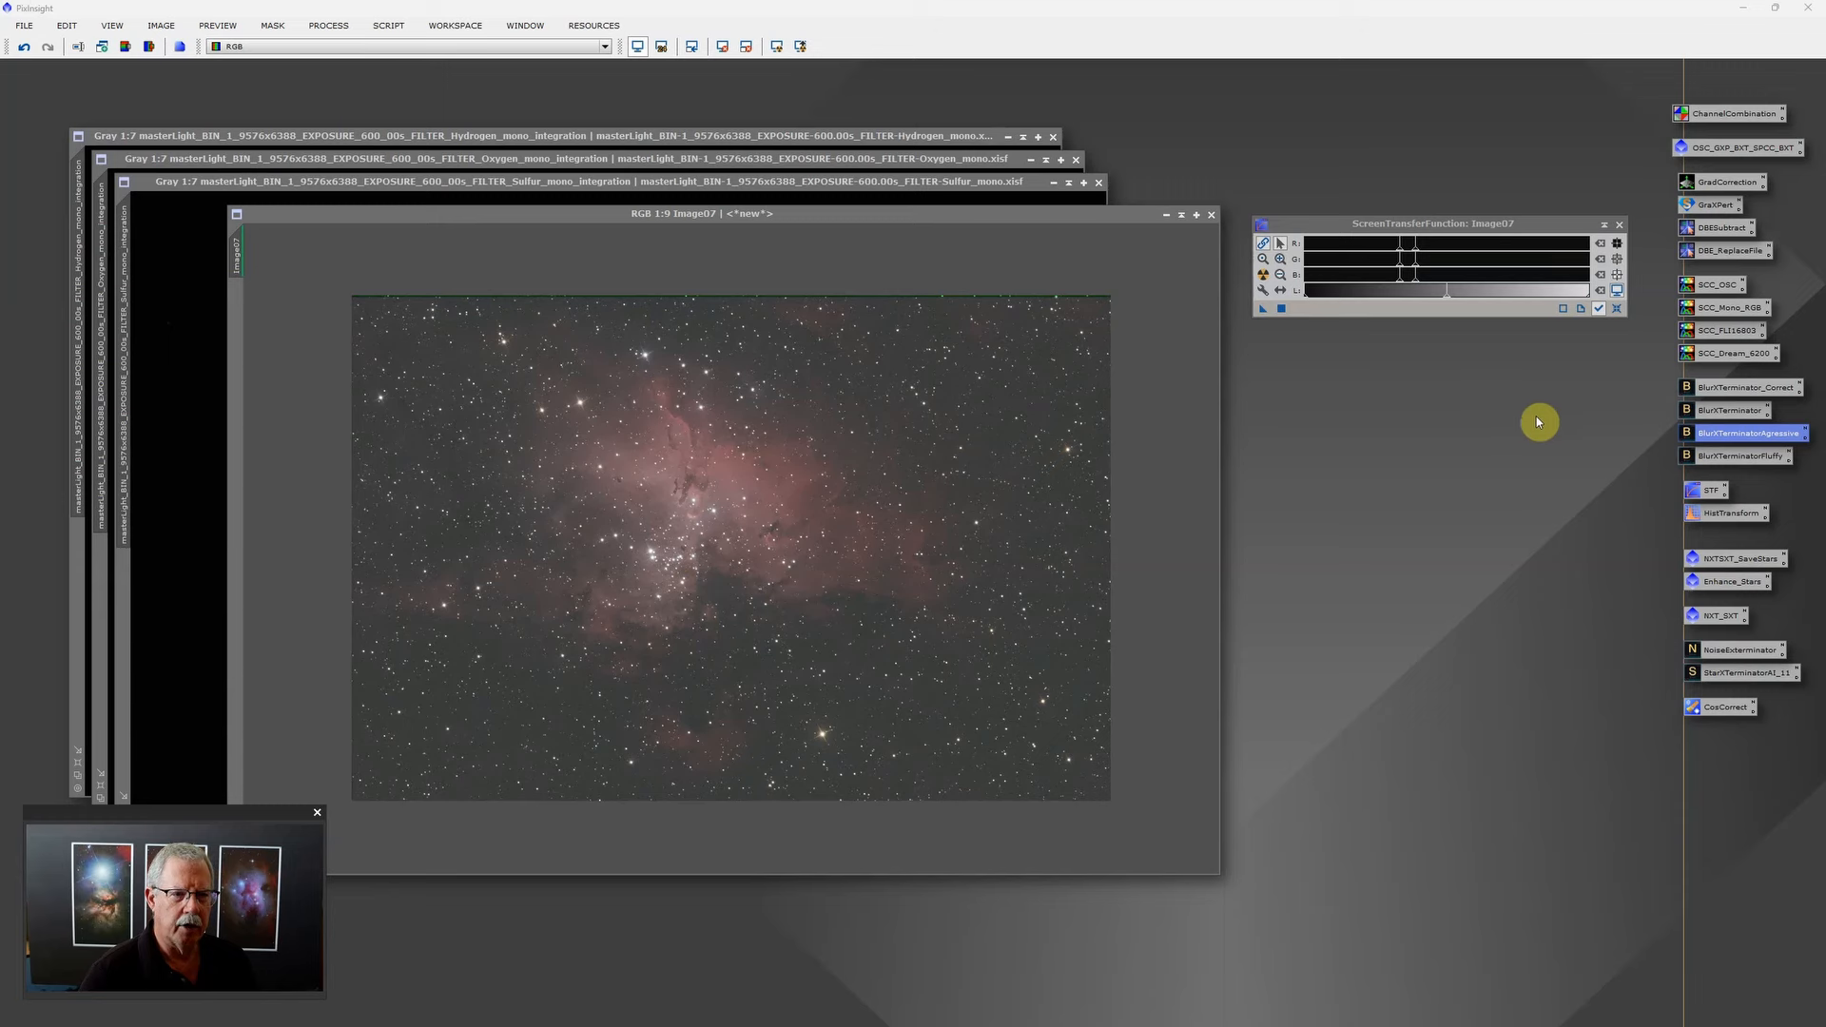
scroll(708, 549, up, 6)
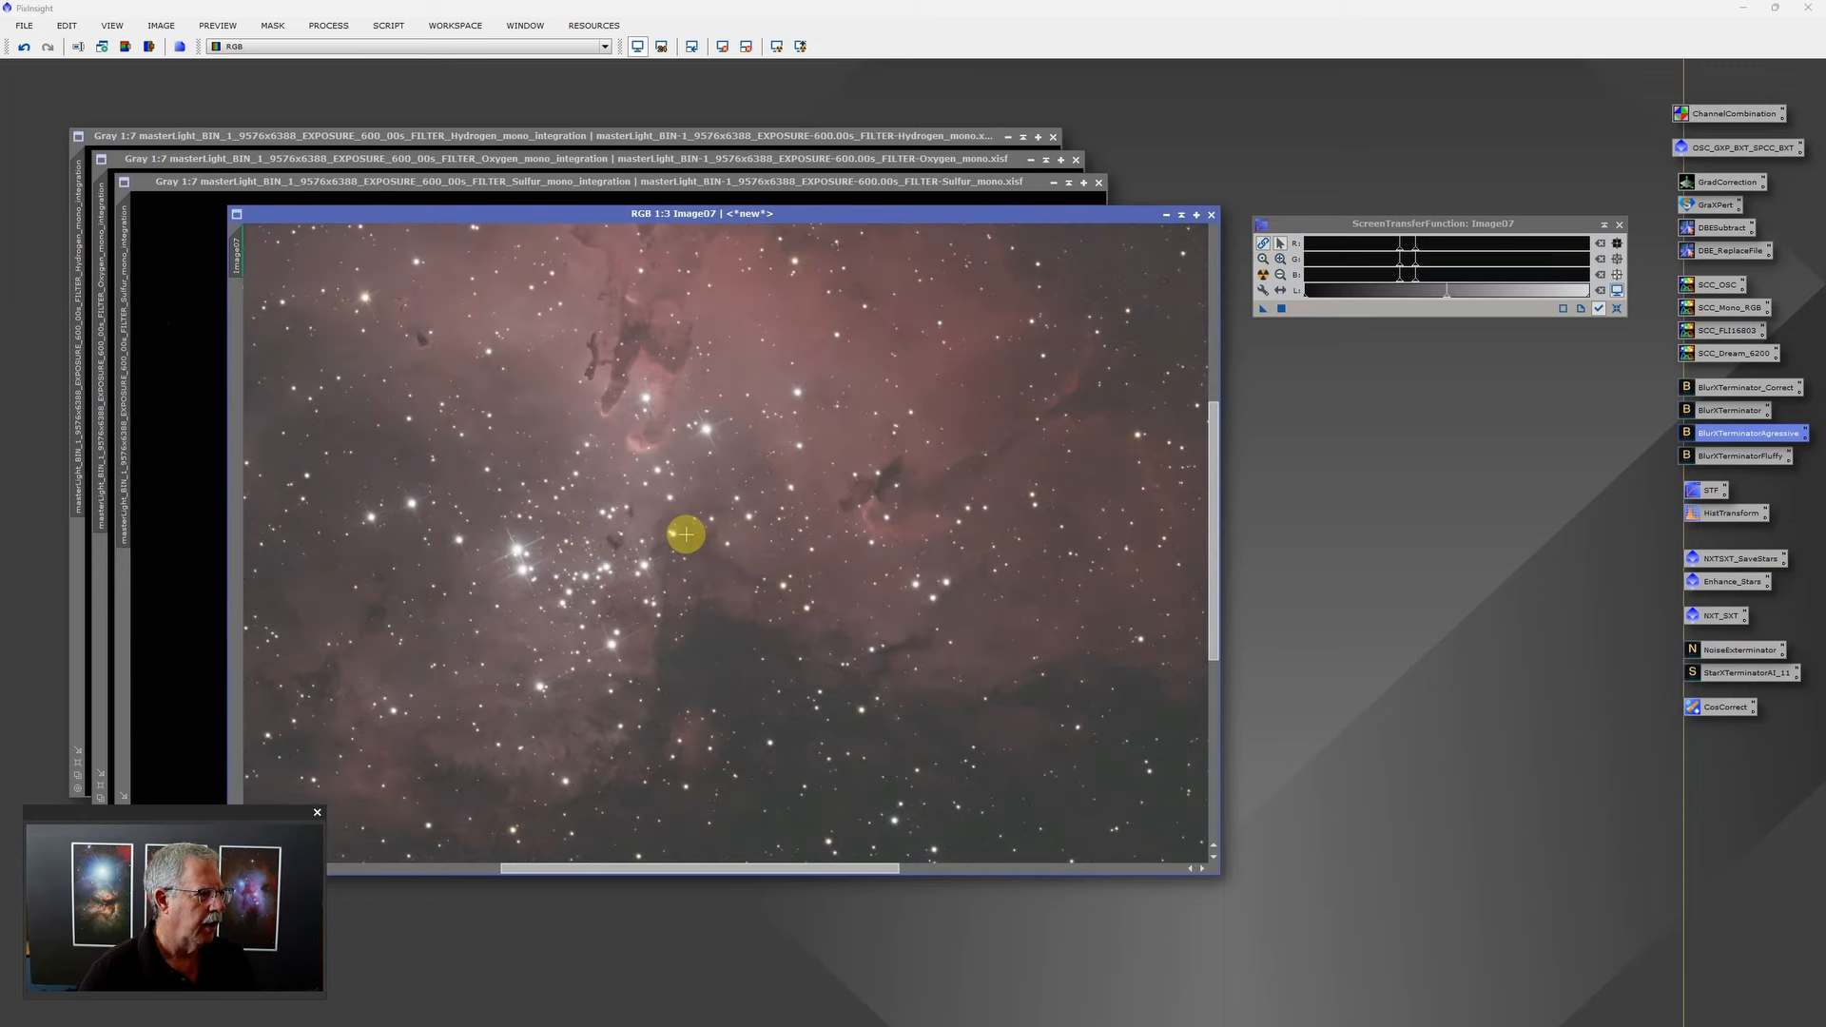
scroll(838, 435, down, 1)
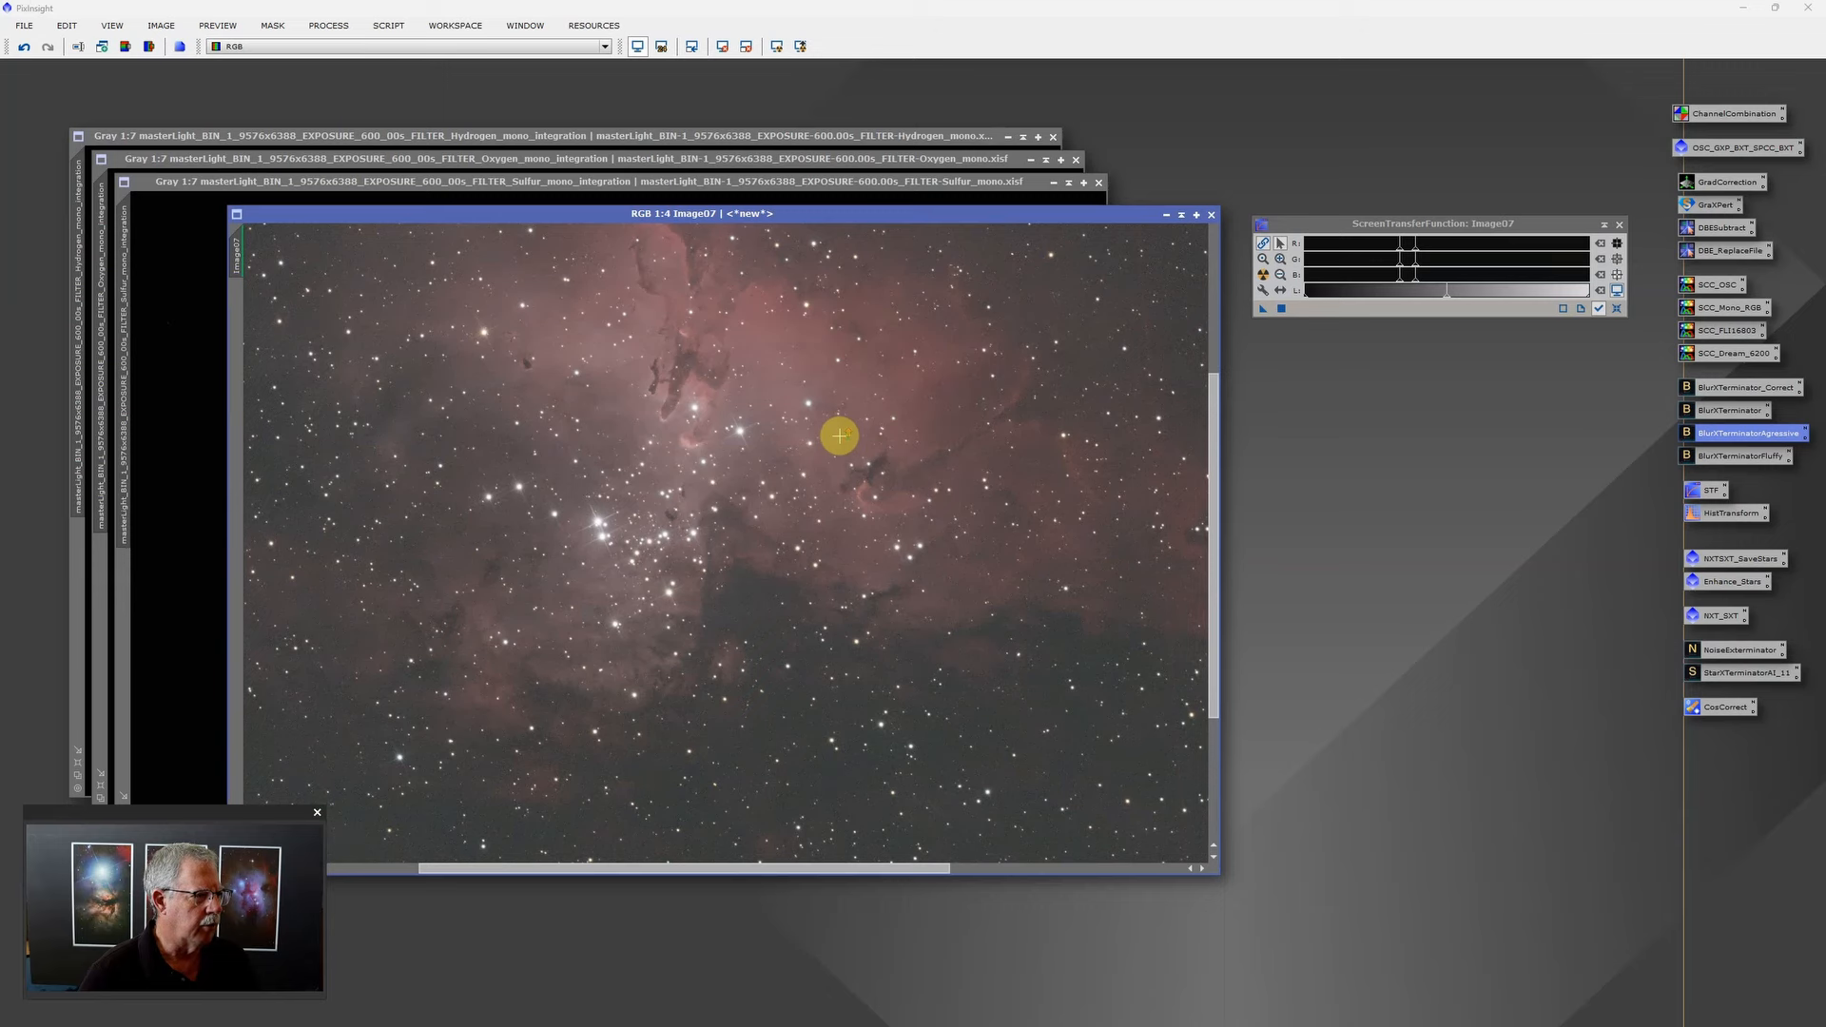
scroll(838, 436, down, 5)
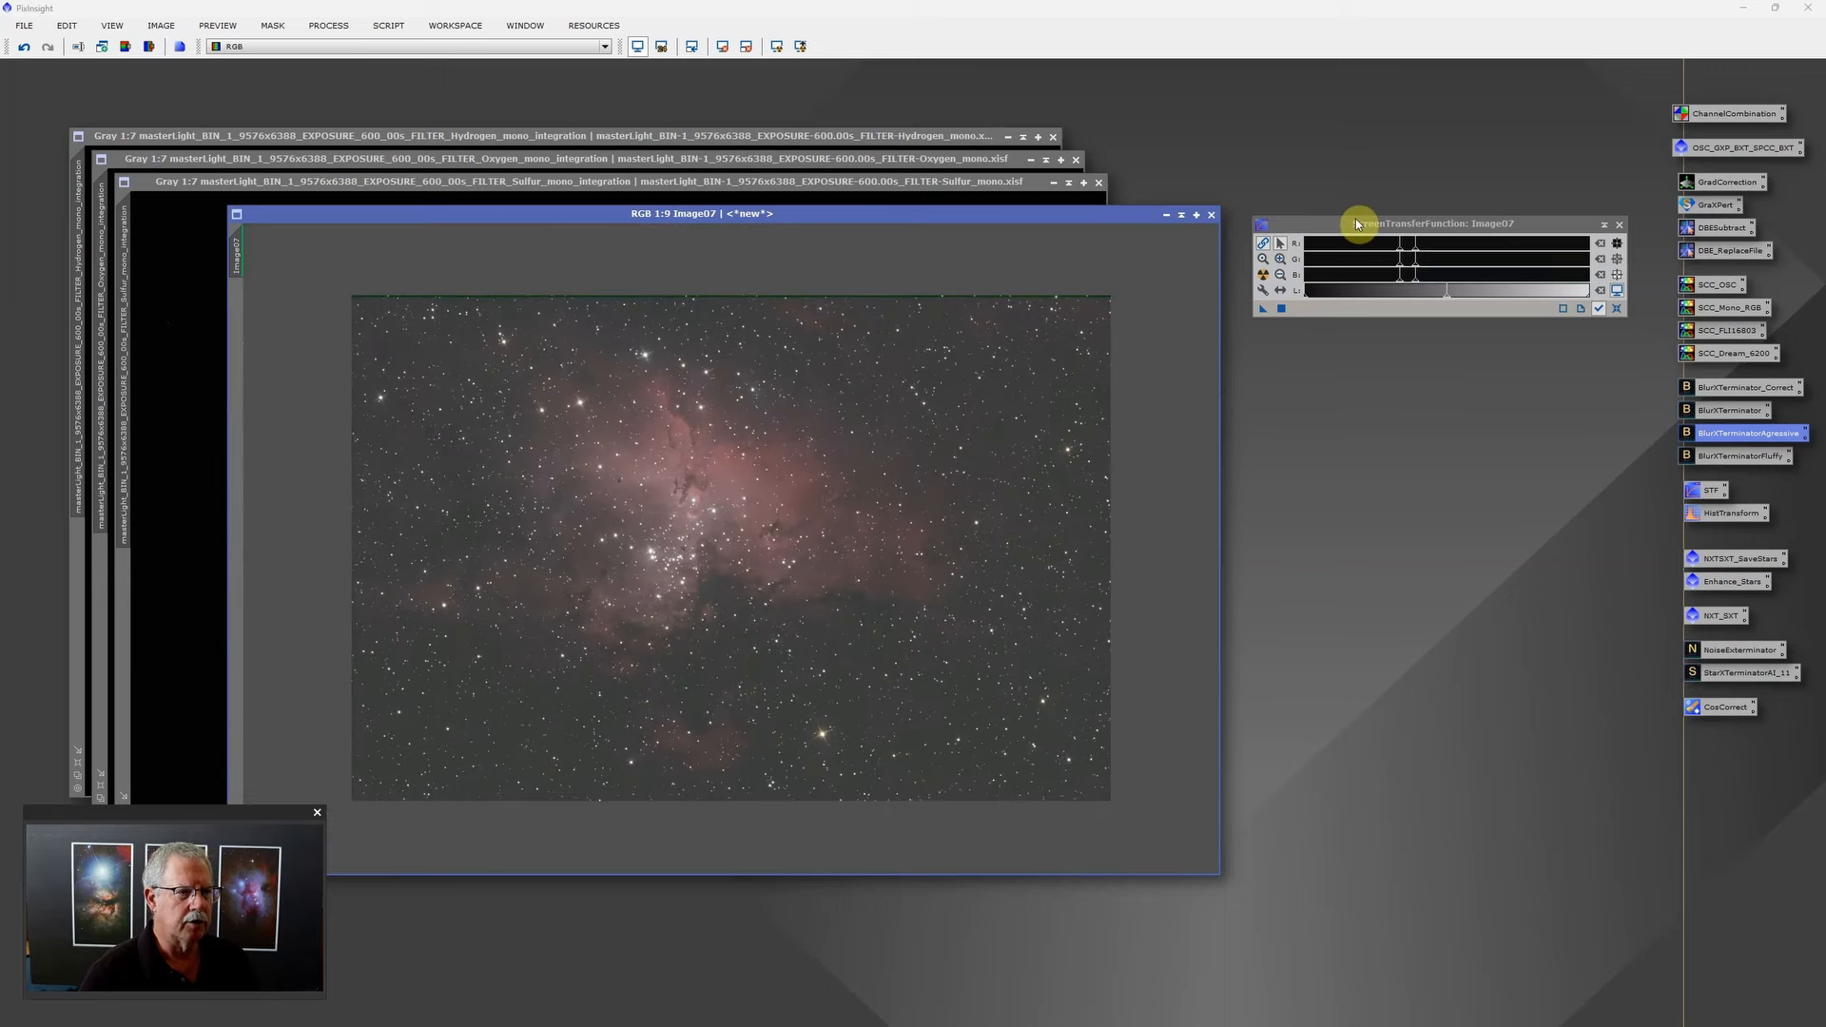
Step: Open HistogramTransformation and darken the RGB image's linked screen stretch by raising the midtones and slightly lowering the shadows in ScreenTransferFunction
click(1262, 244)
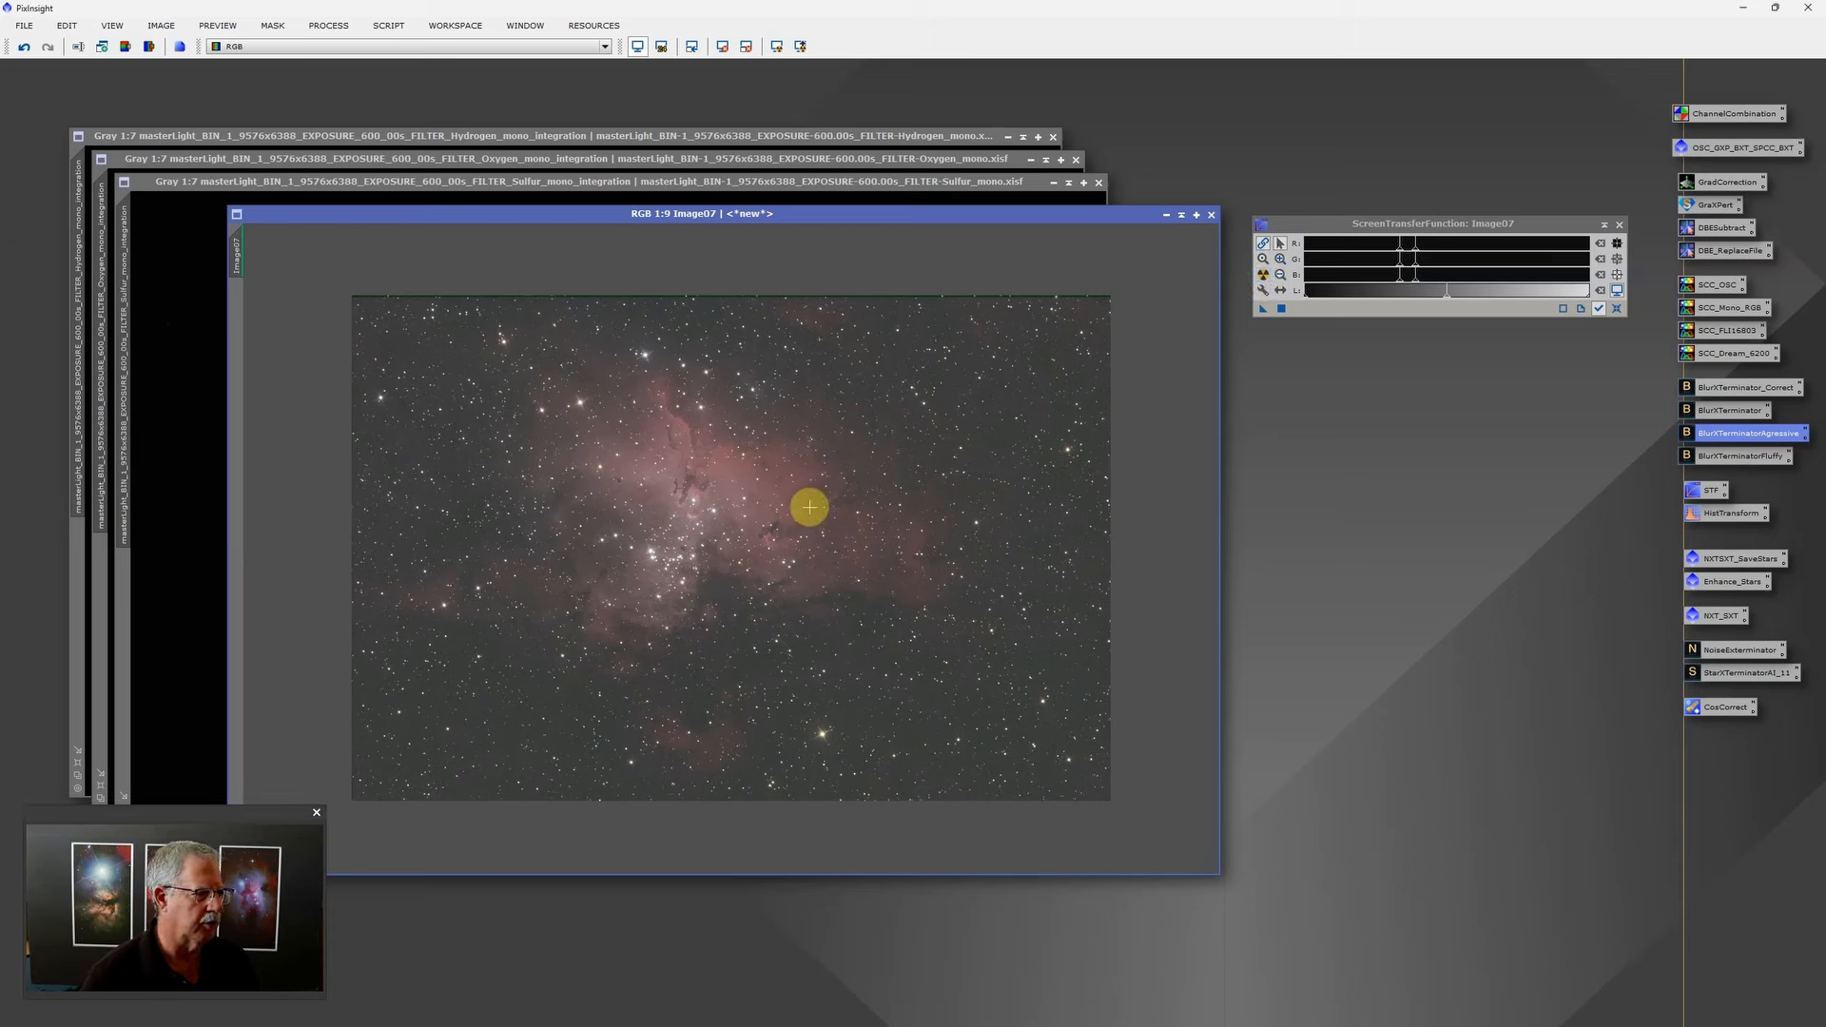
double_click(1729, 513)
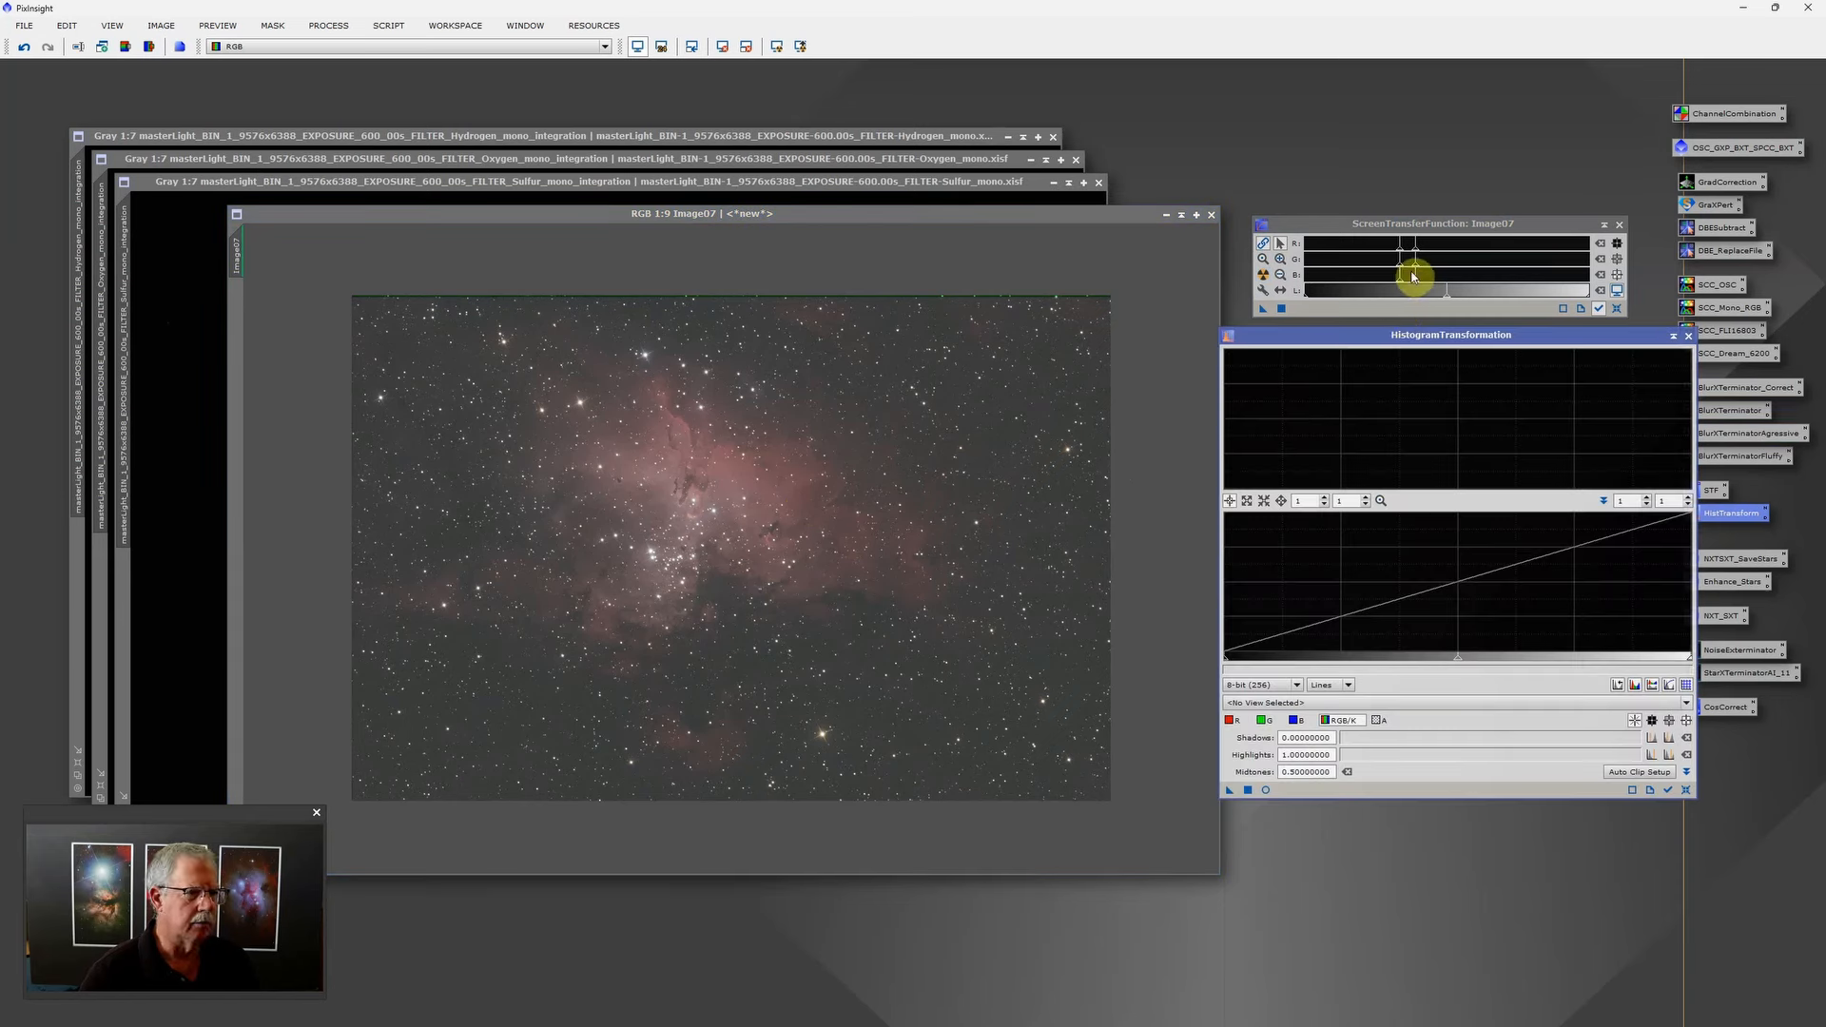
mouse_move(1415, 253)
mouse_down()
mouse_move(1511, 252)
mouse_move(1395, 253)
mouse_up()
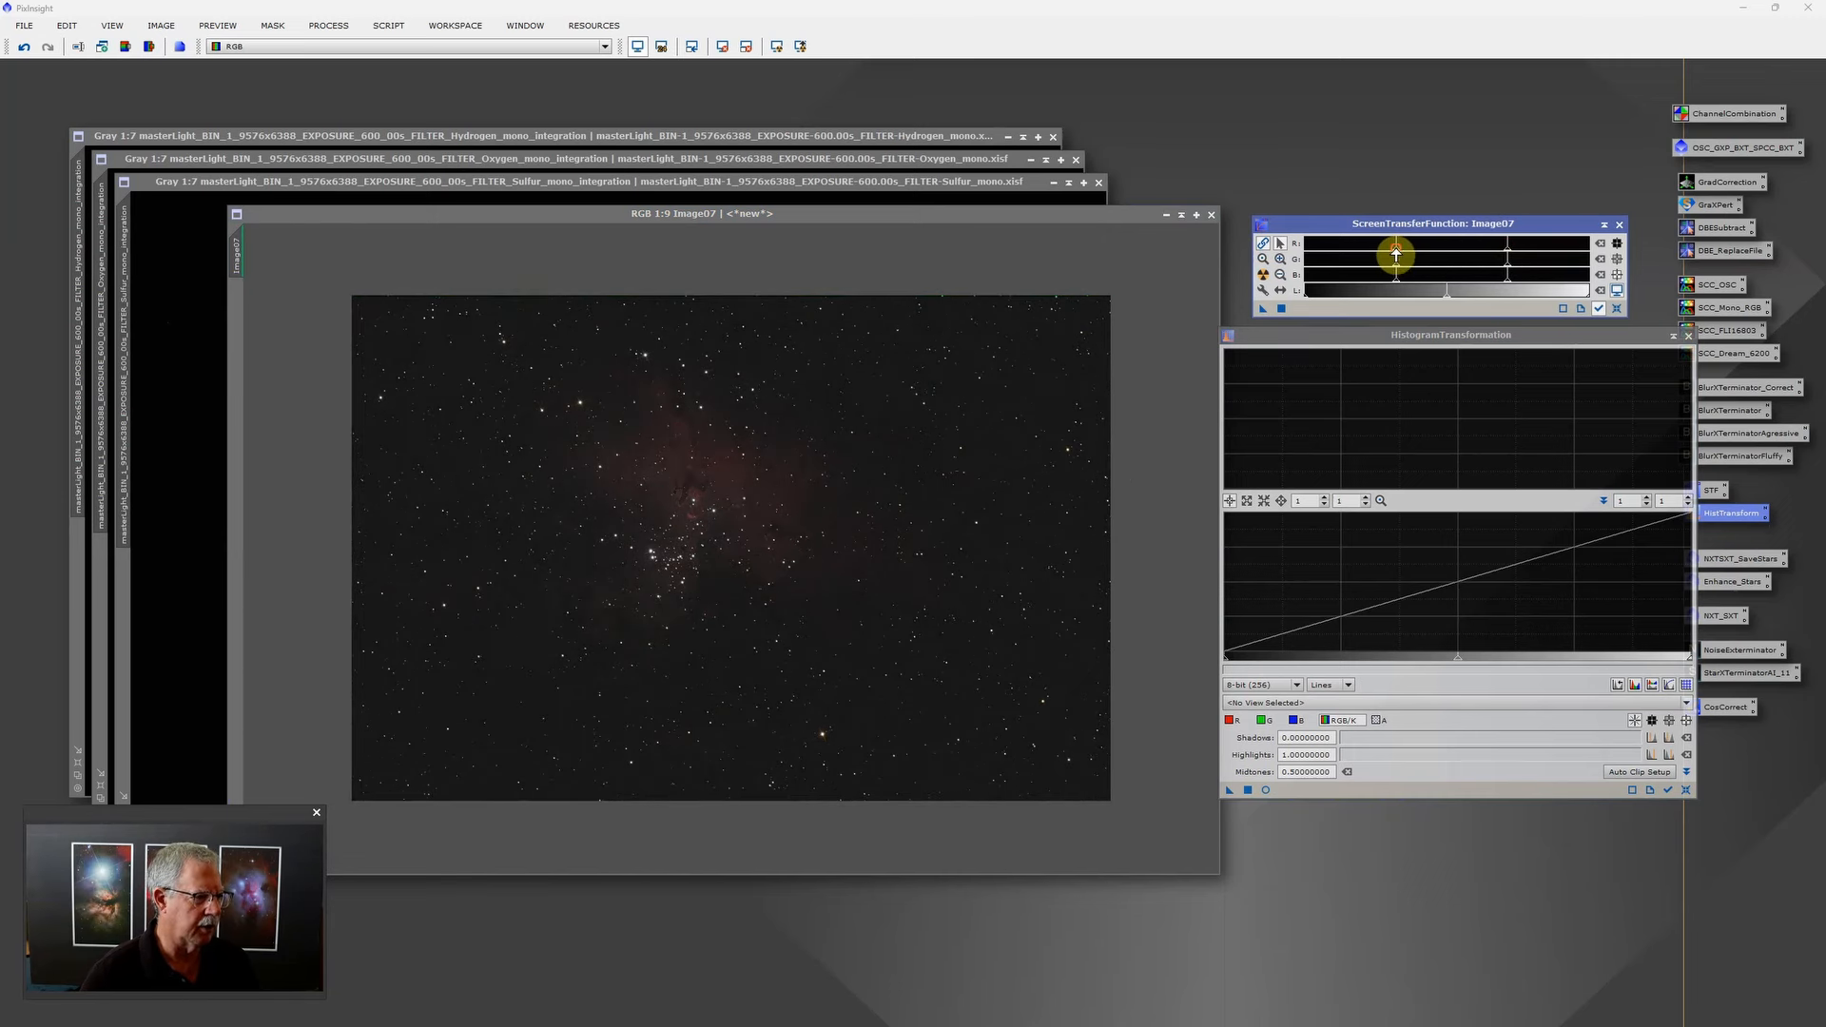
scroll(713, 583, up, 3)
scroll(722, 570, up, 3)
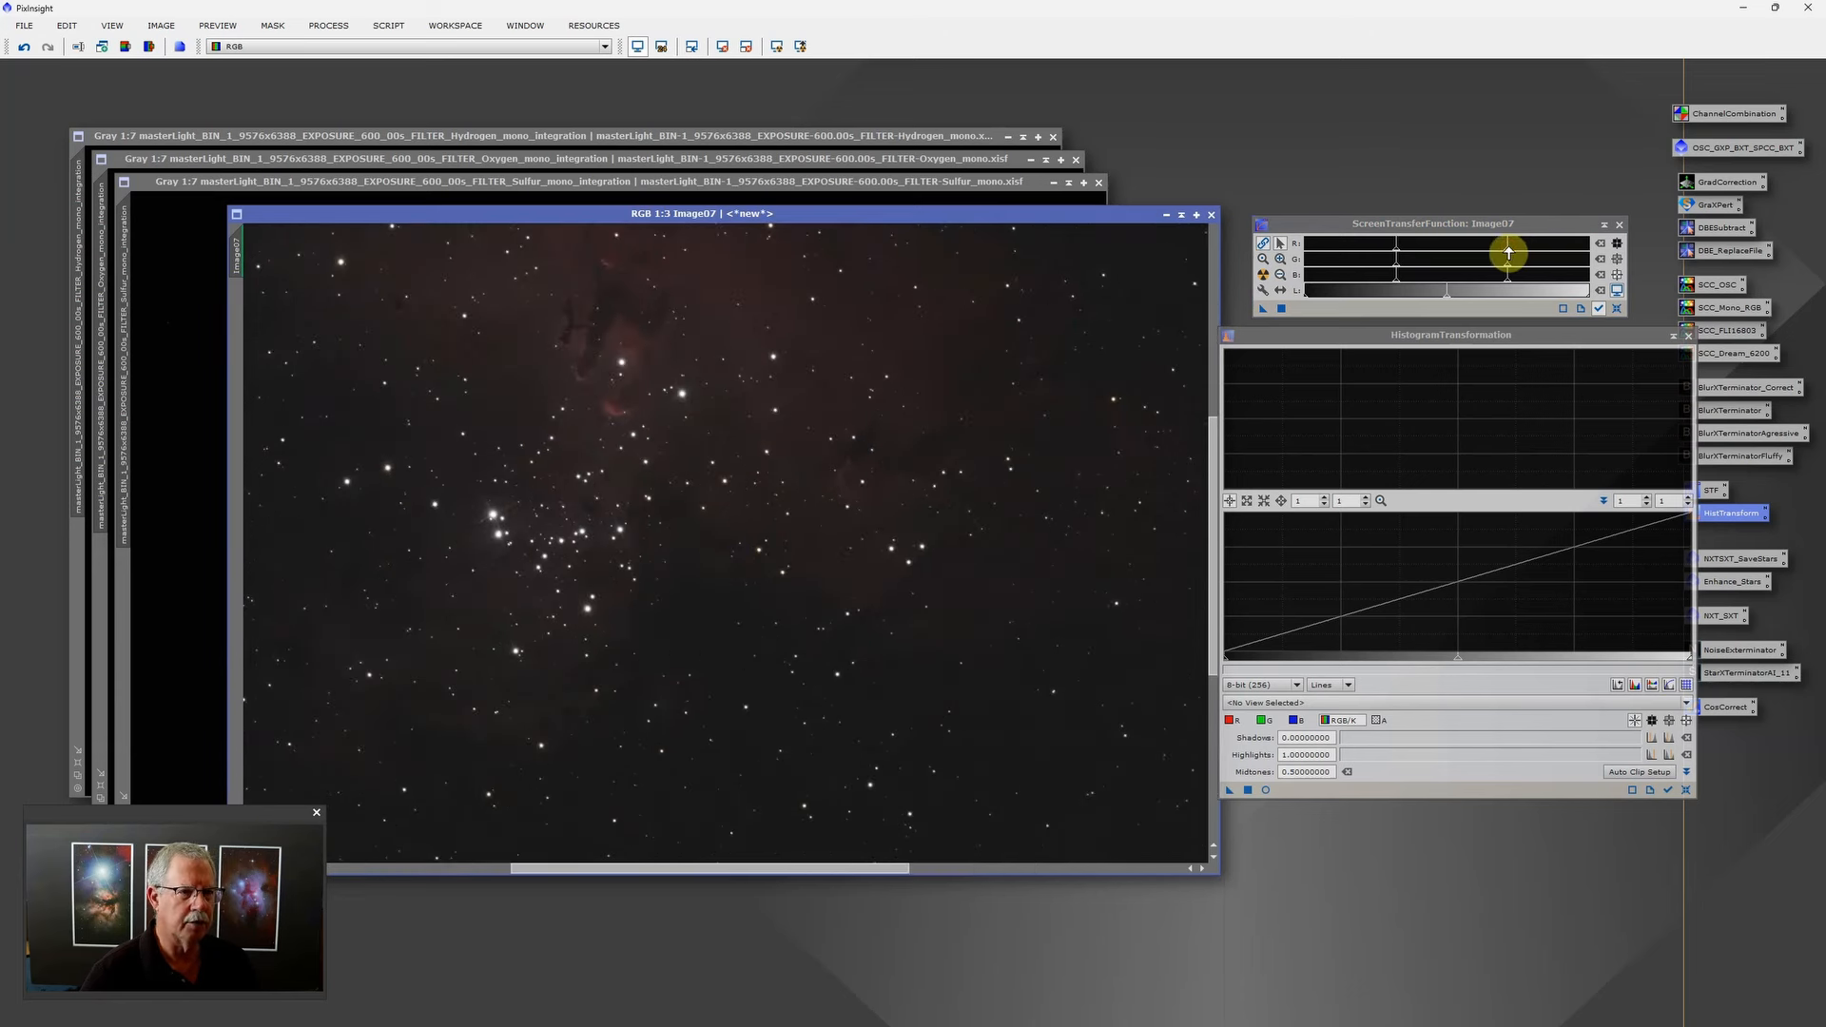
drag(1509, 251, 1560, 253)
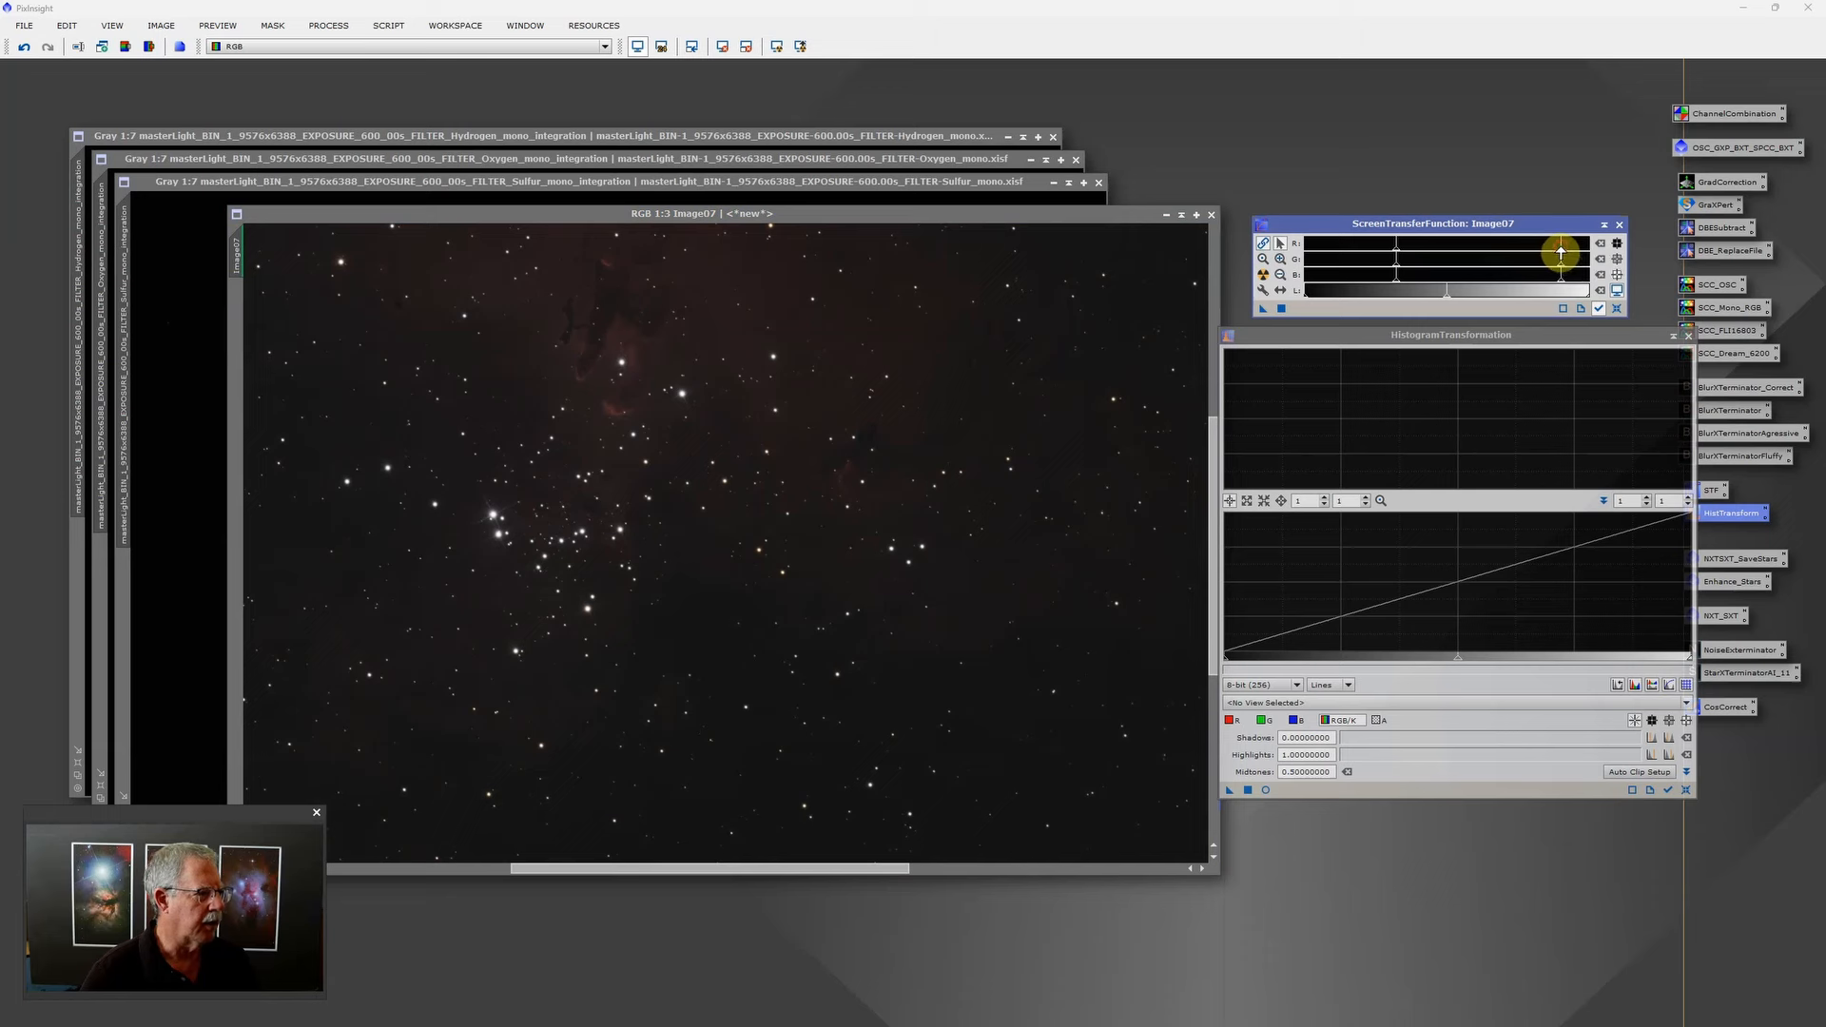
scroll(732, 490, down, 7)
scroll(739, 491, down, 1)
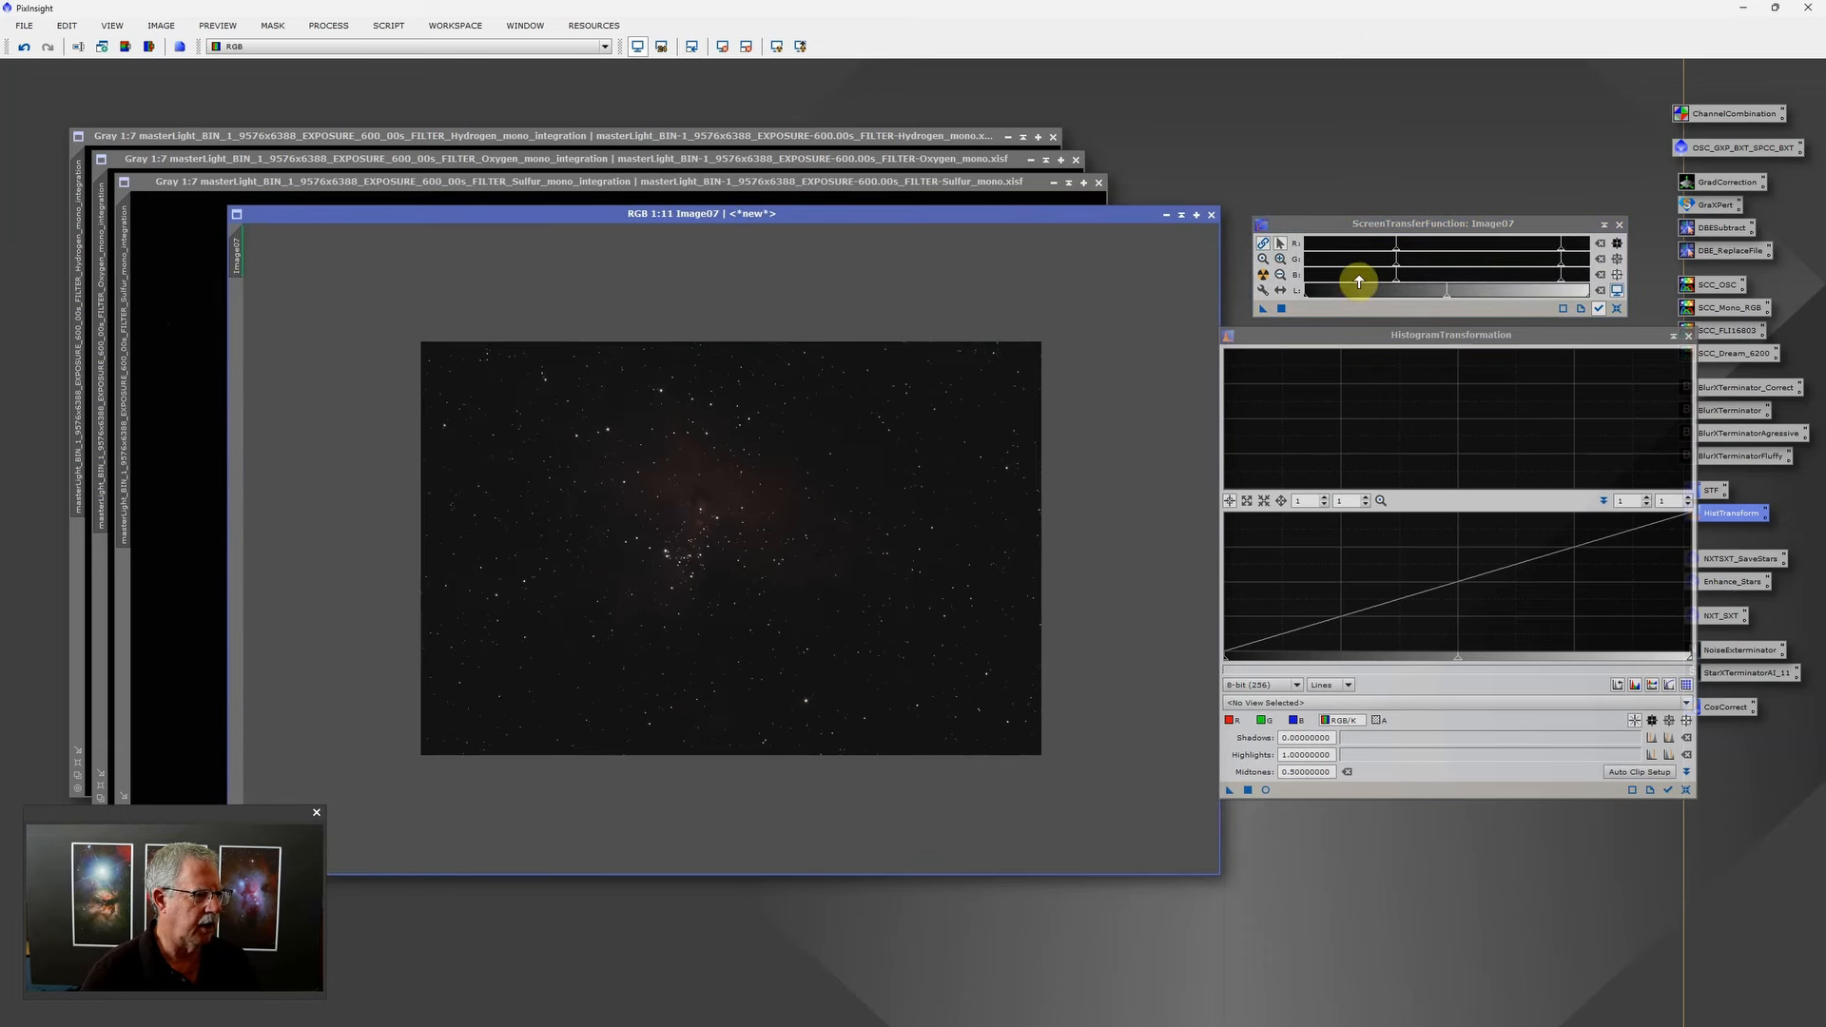
drag(1394, 253, 1392, 255)
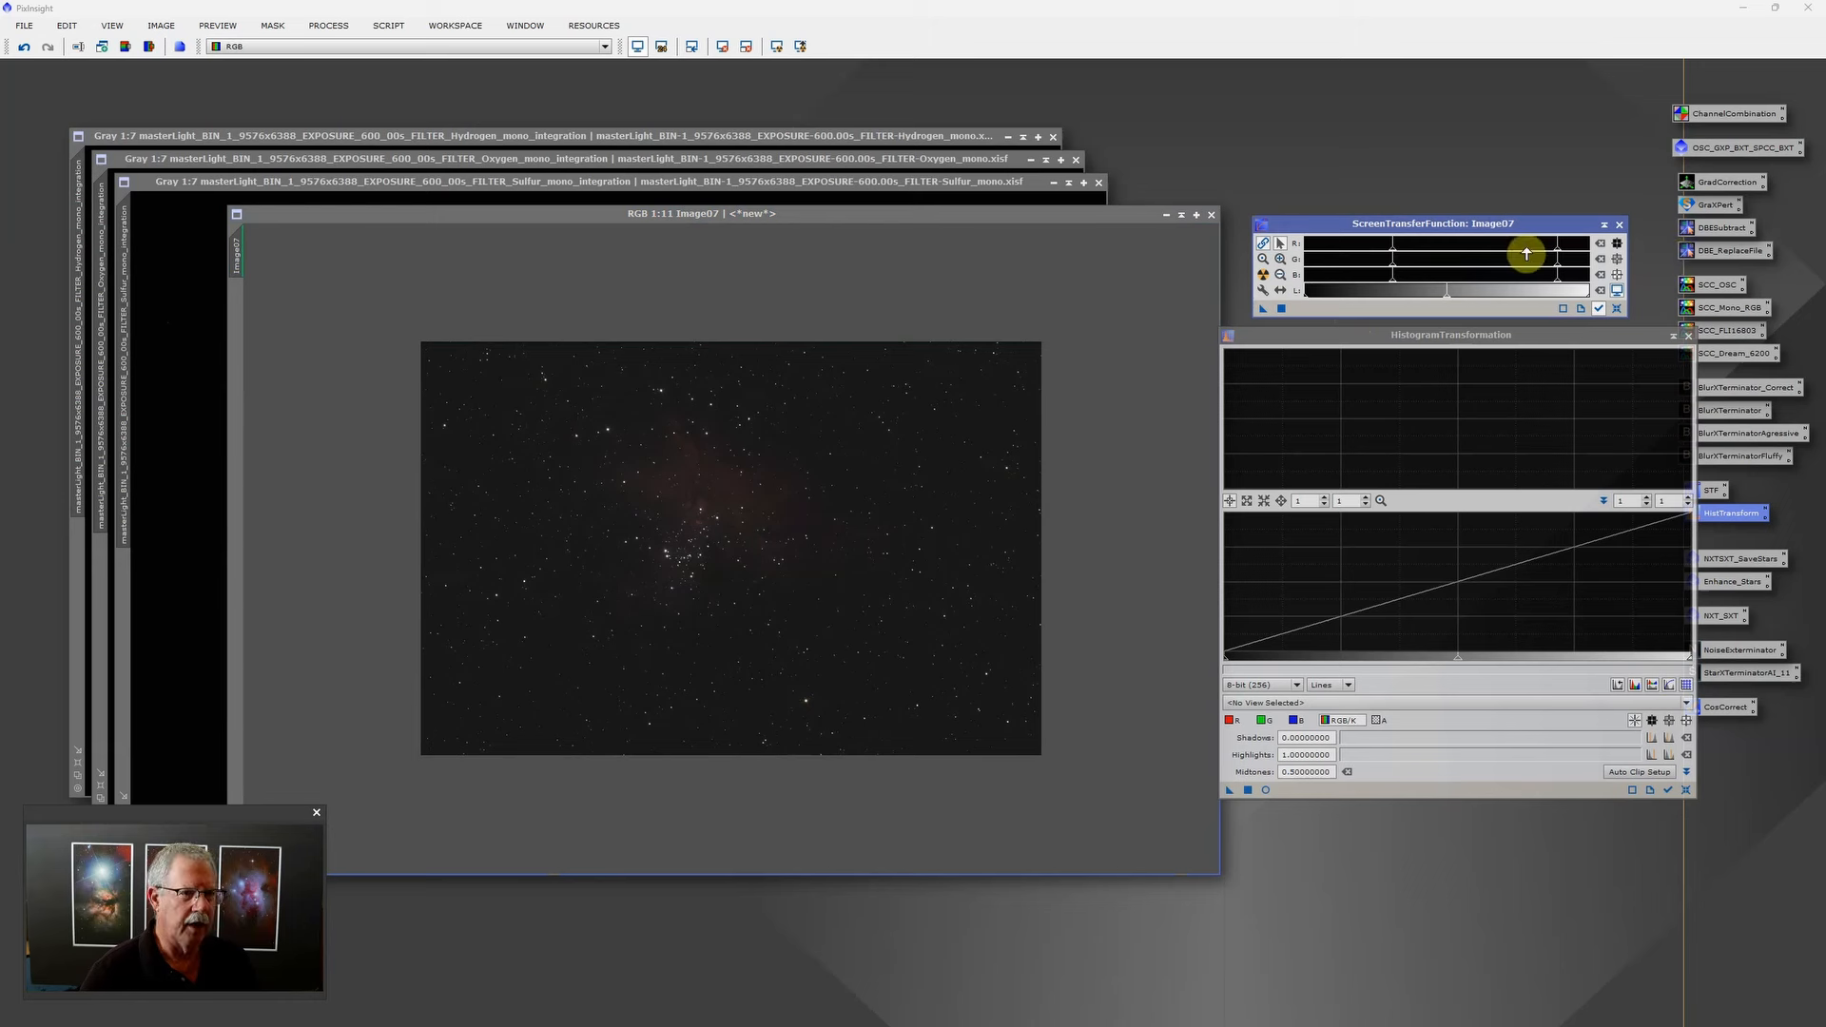
drag(1555, 253, 1560, 253)
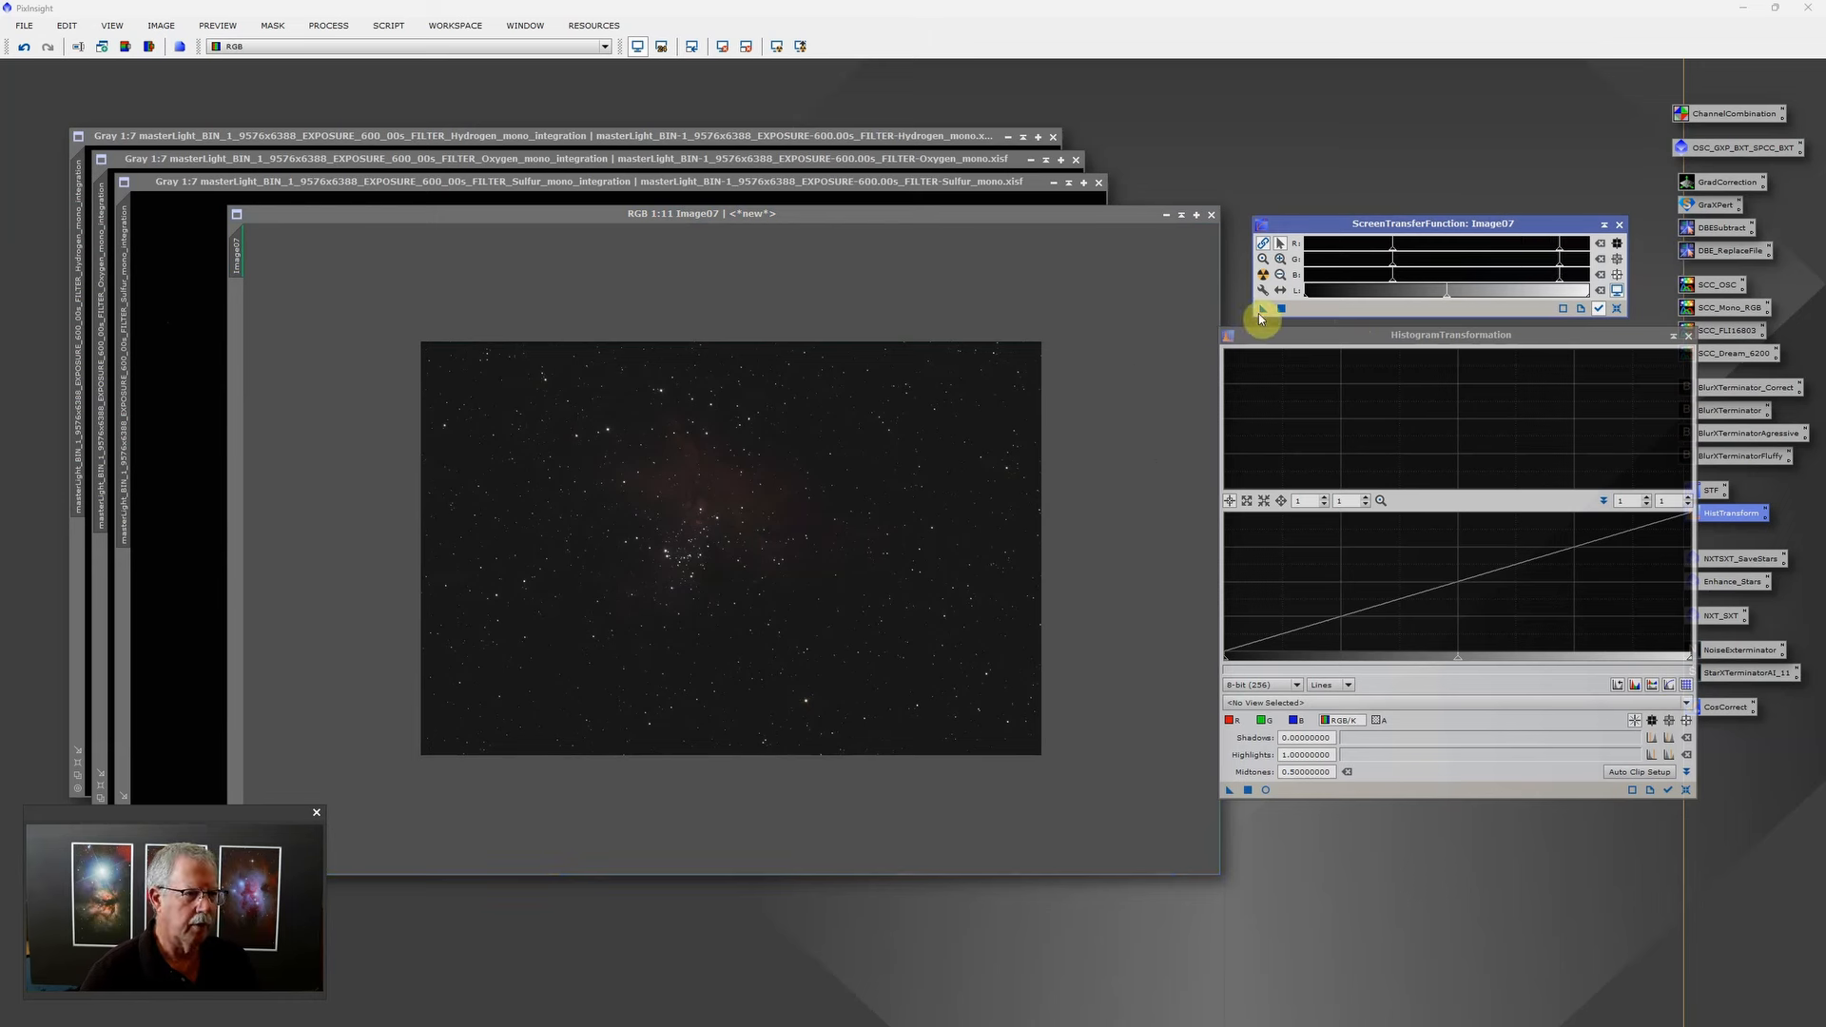
Step: Transfer the screen stretch to HistogramTransformation, apply it permanently to the RGB image with its screen stretch turned off, and close both process windows
drag(1264, 312, 1336, 799)
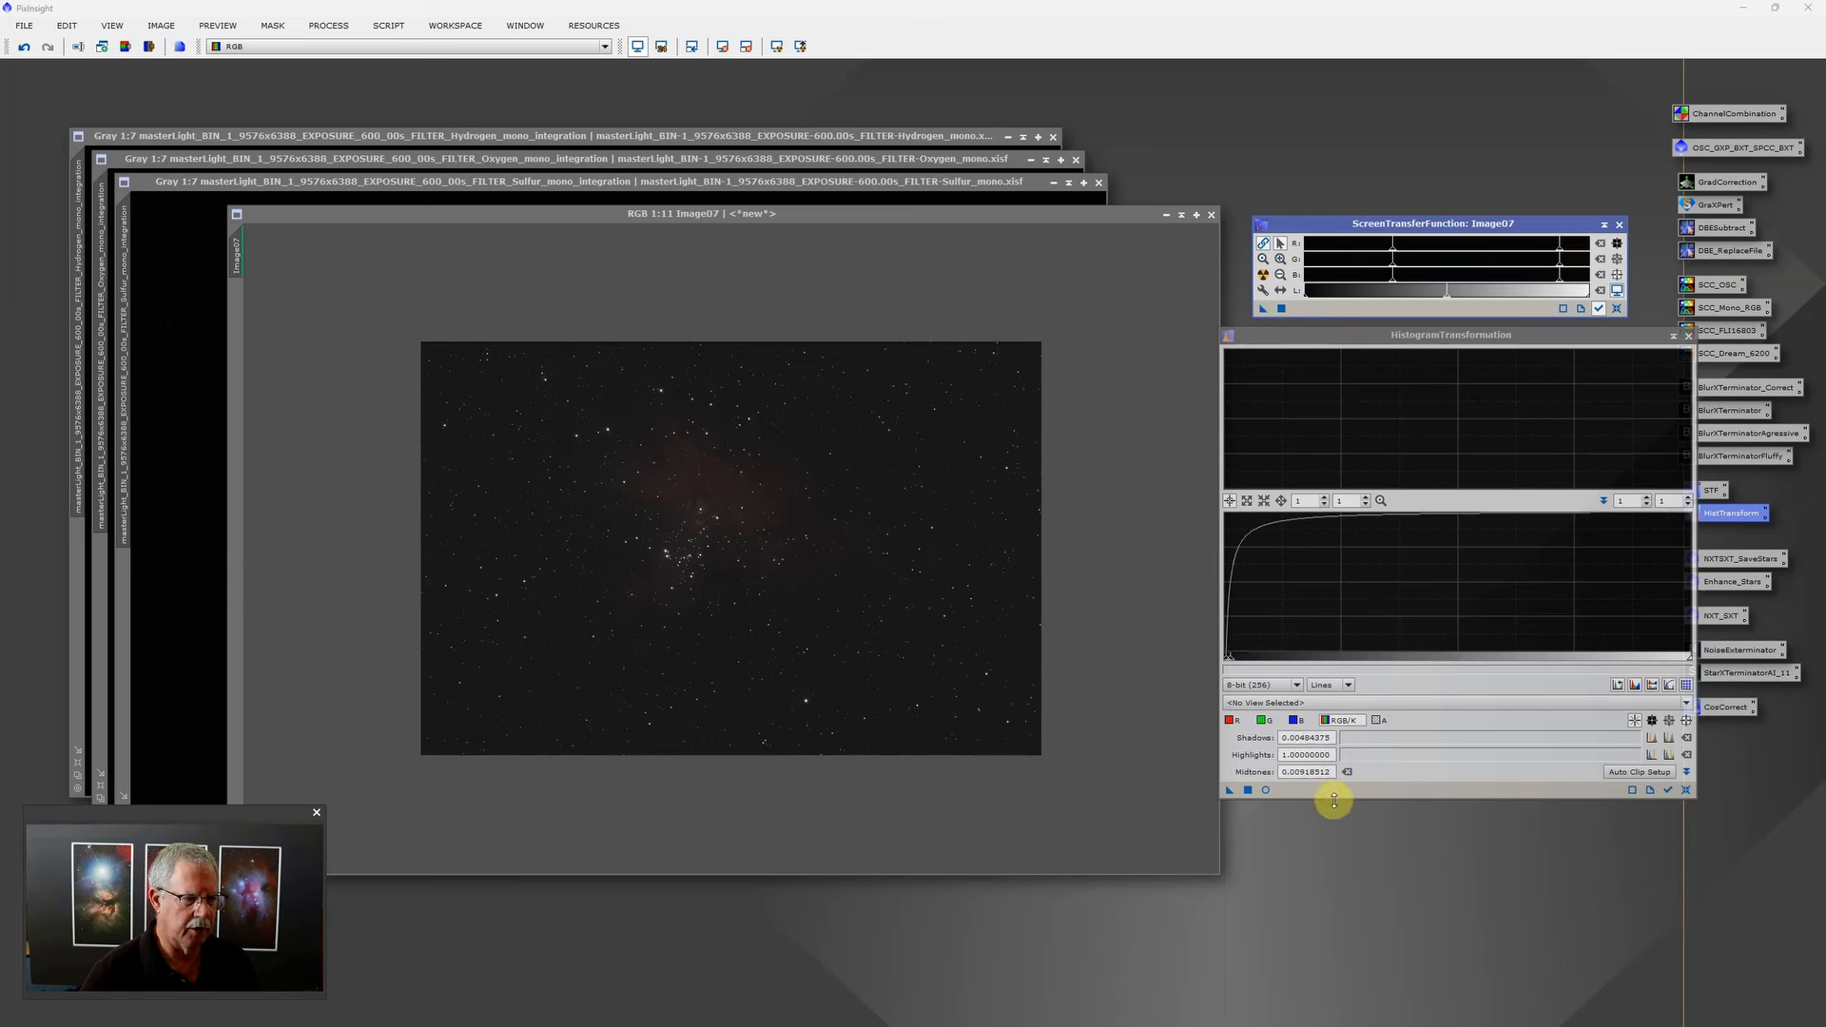
click(1248, 789)
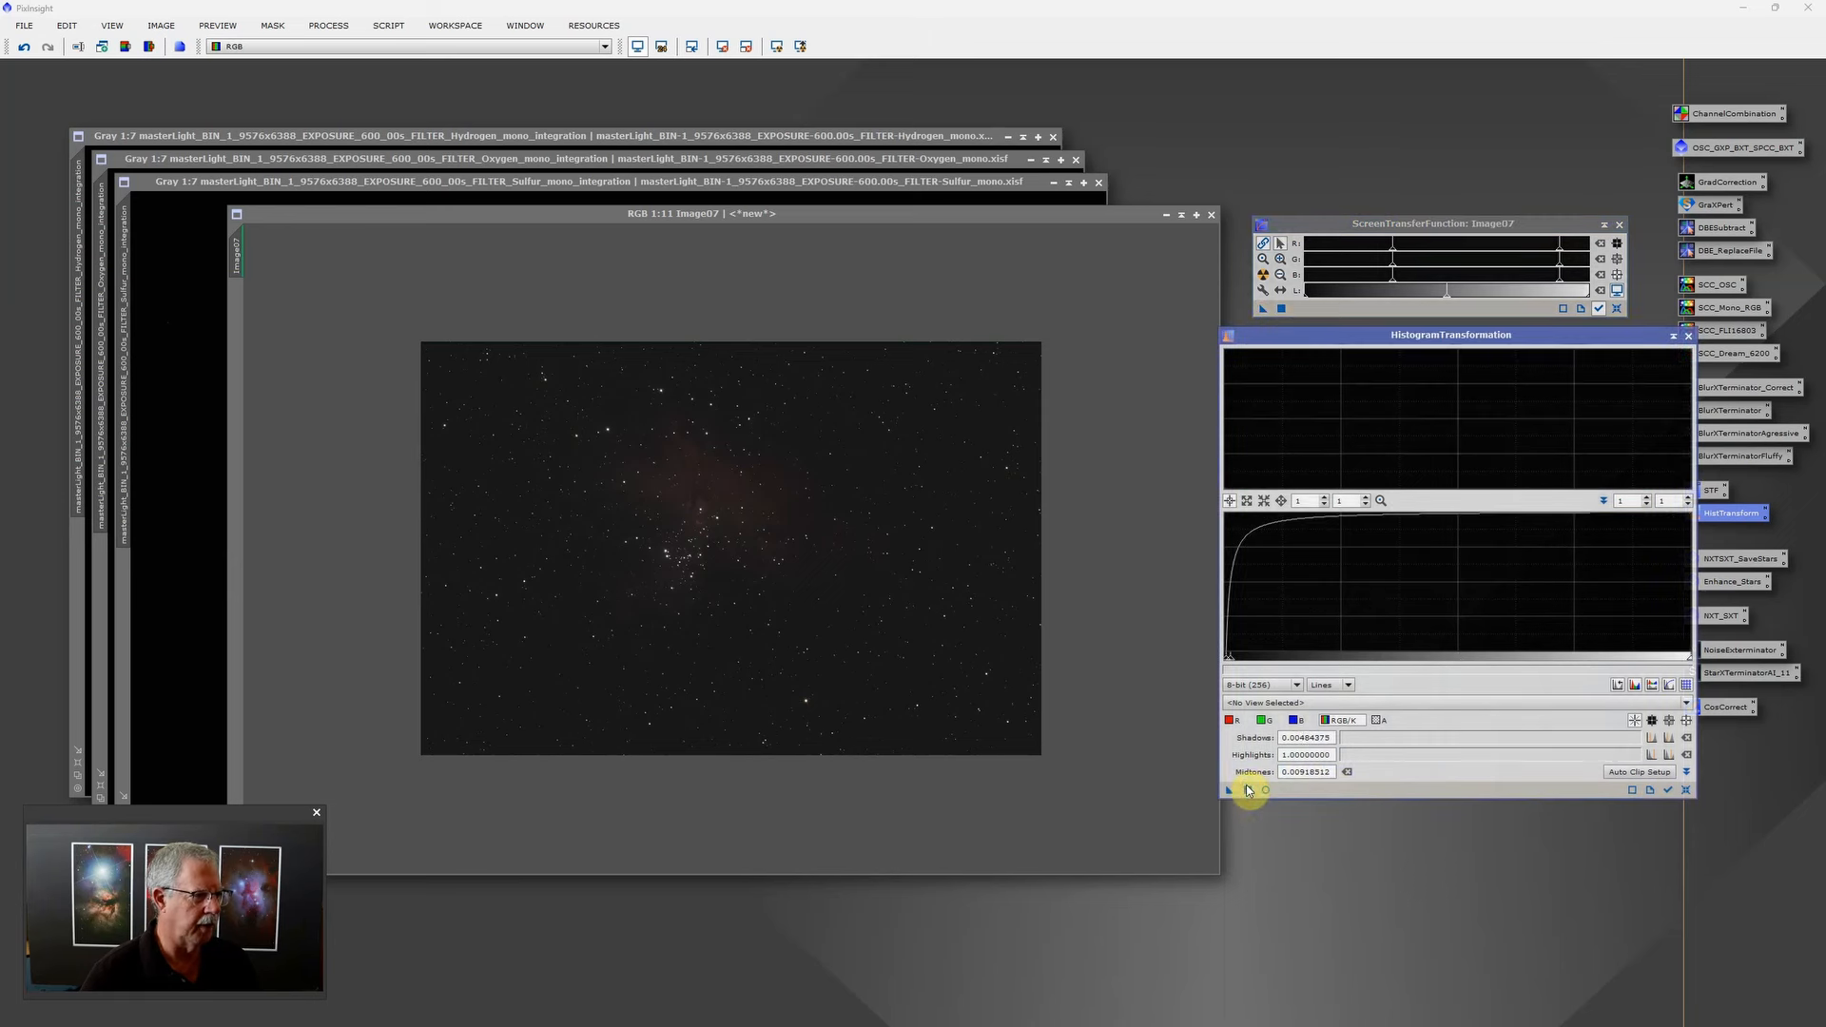
click(637, 46)
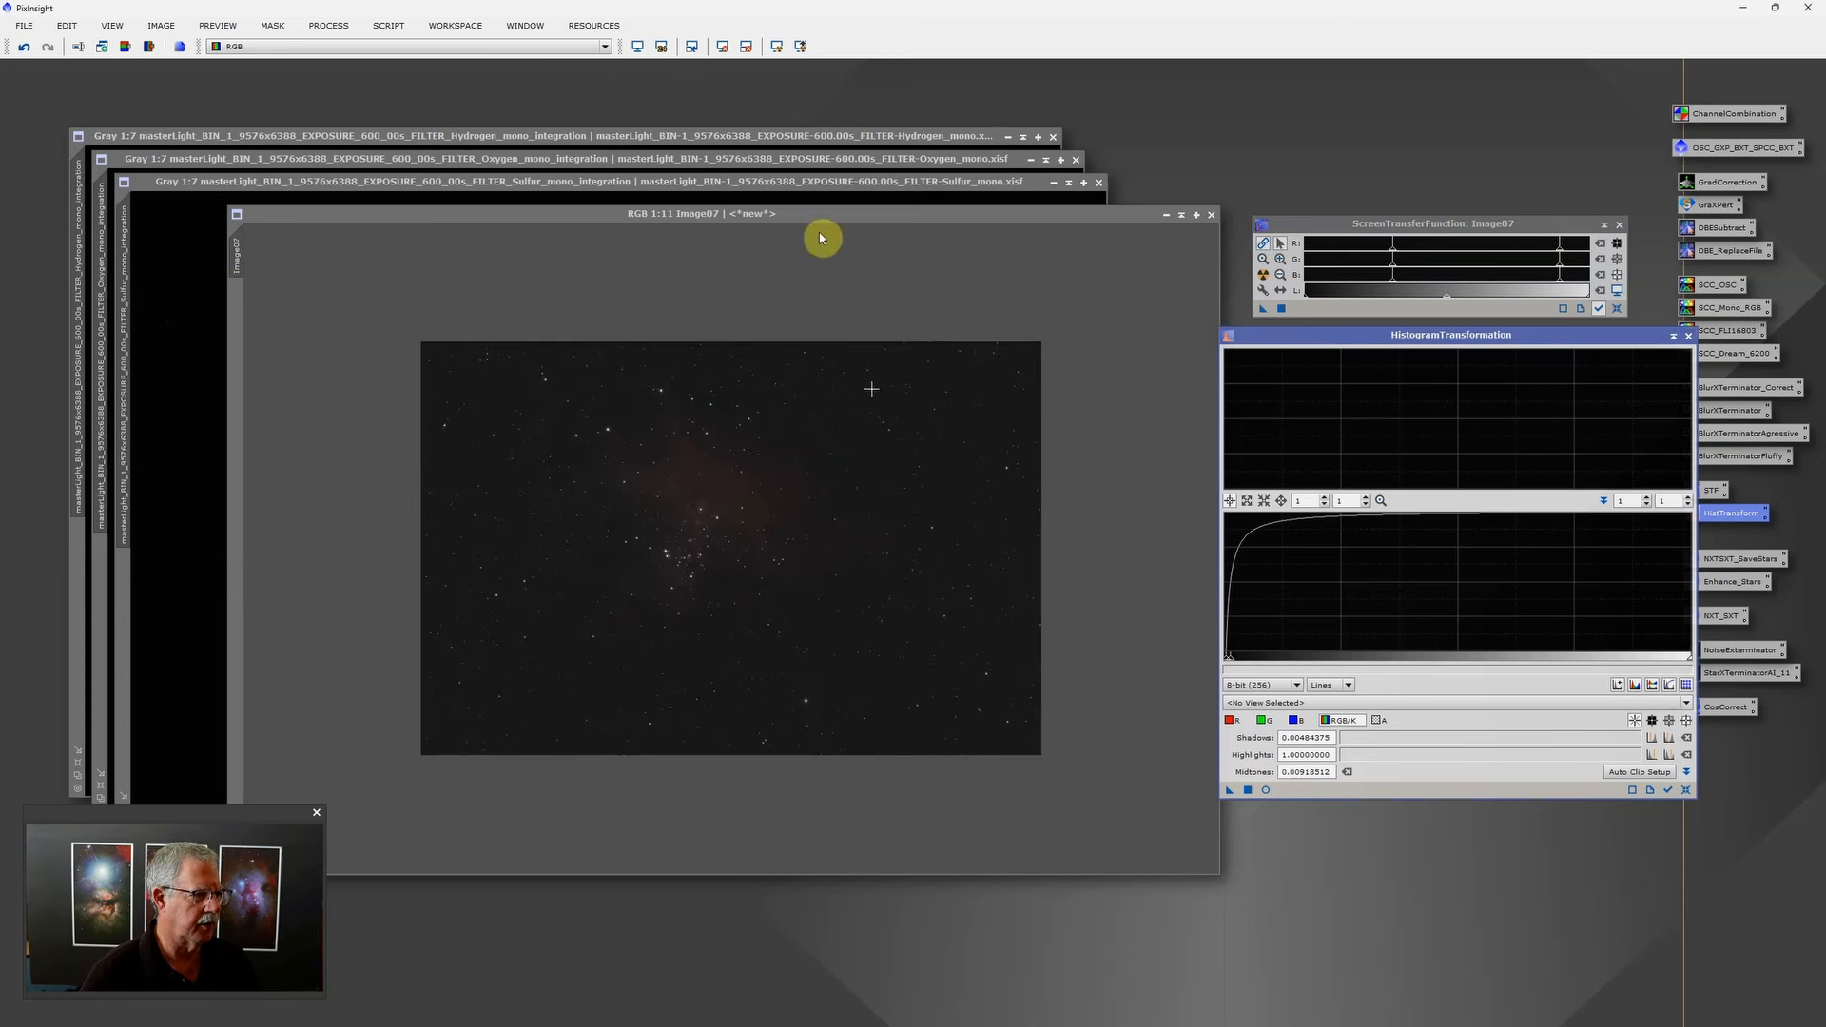
click(1619, 224)
click(1688, 335)
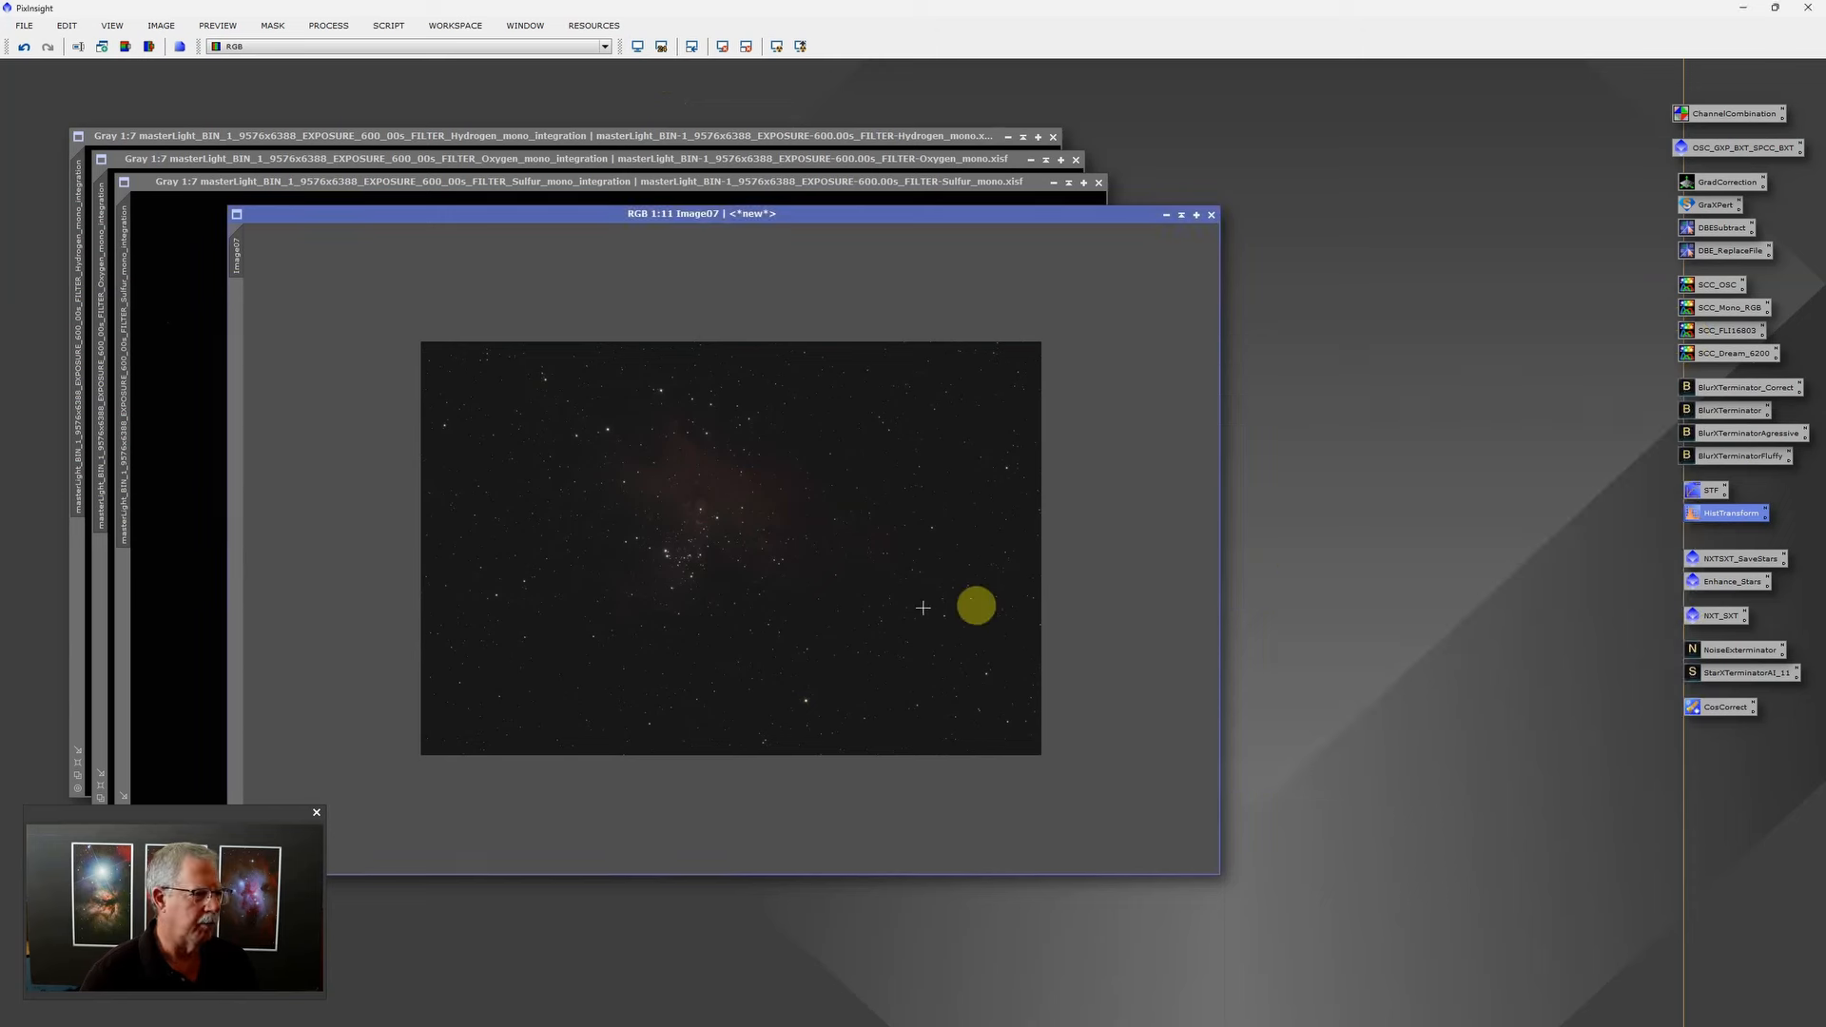
Step: Apply the saved Enhance_Stars process and the NXTSXT_SaveStars process to the stretched RGB image
scroll(779, 582, up, 2)
scroll(780, 582, up, 3)
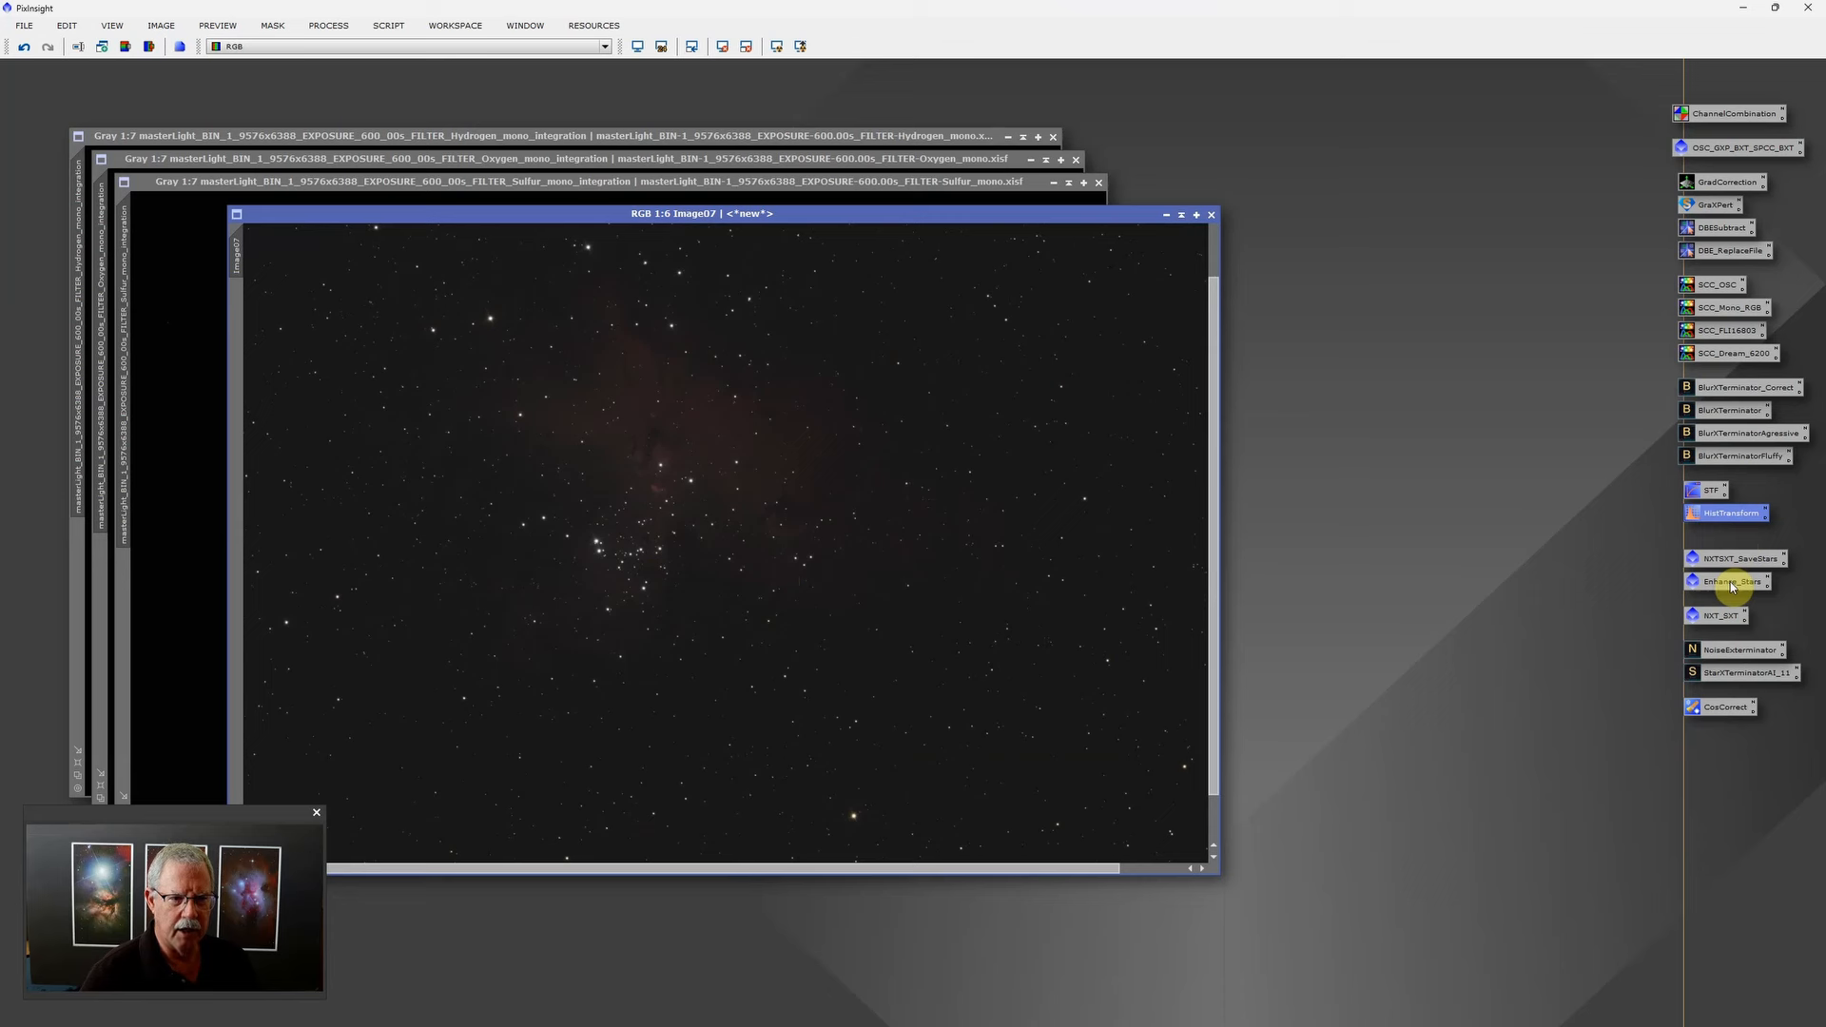
drag(1731, 587, 884, 452)
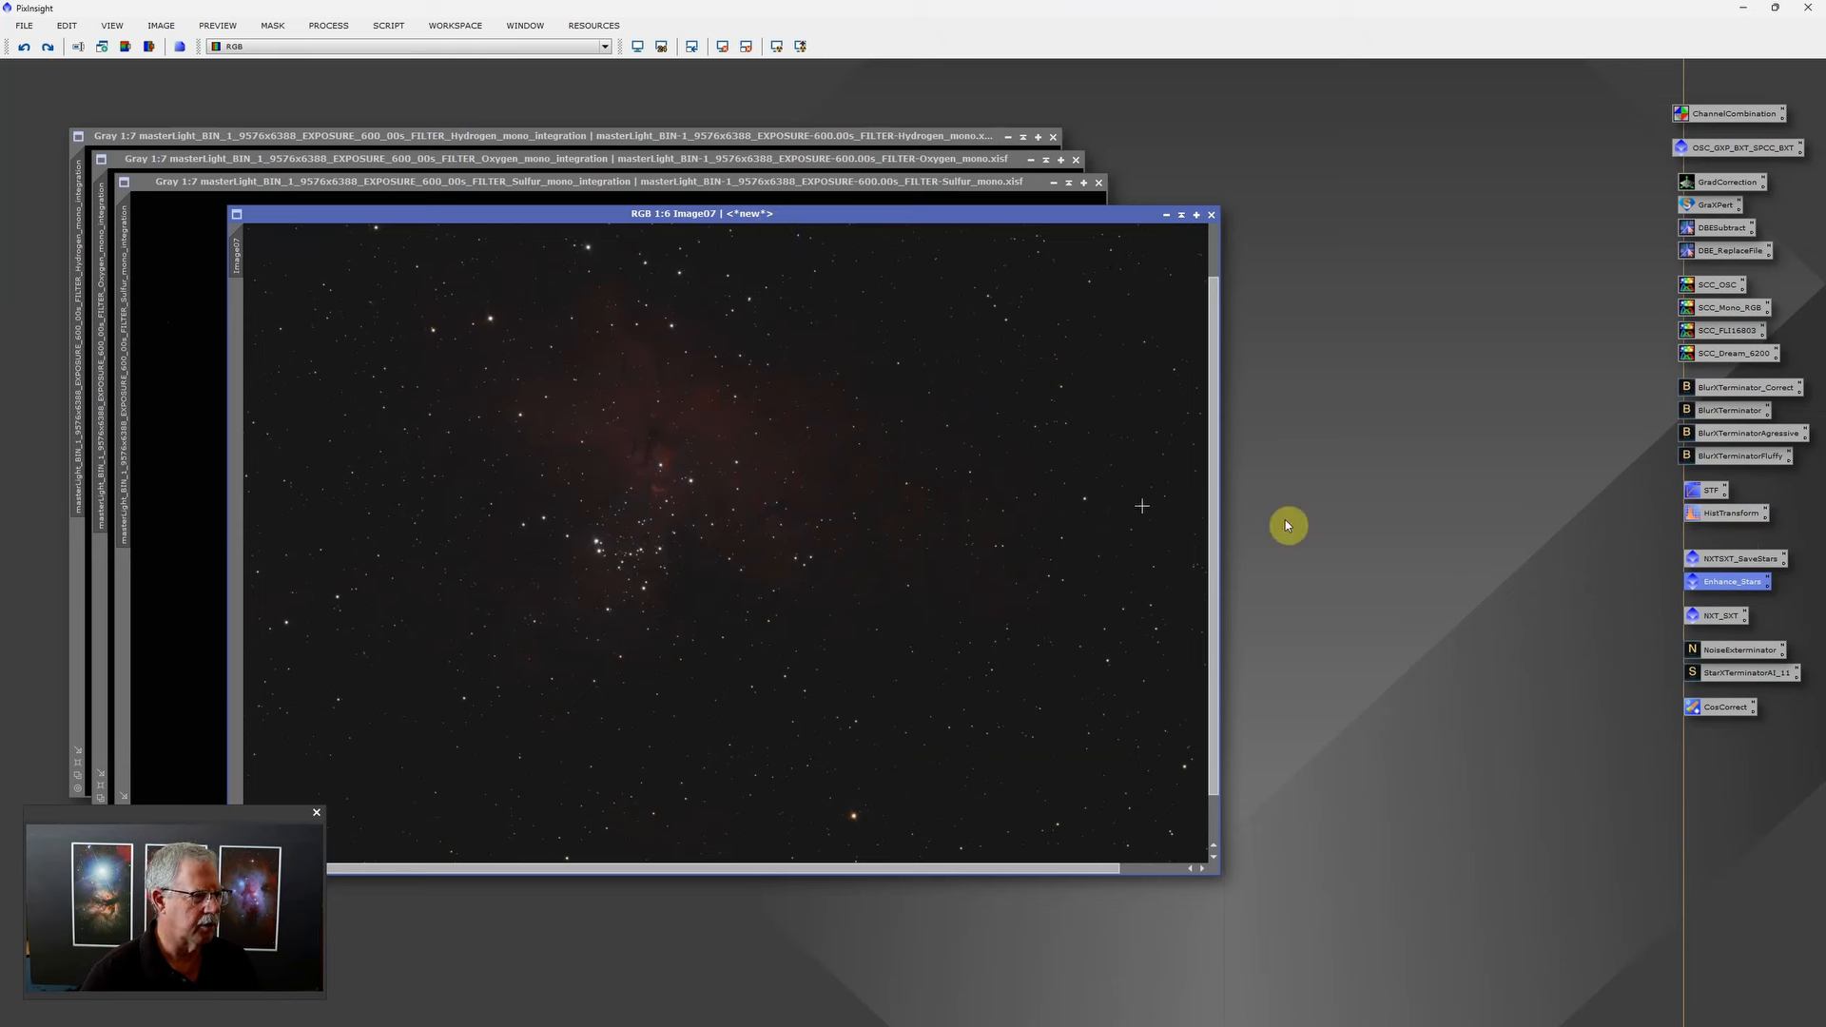
drag(1741, 559, 789, 475)
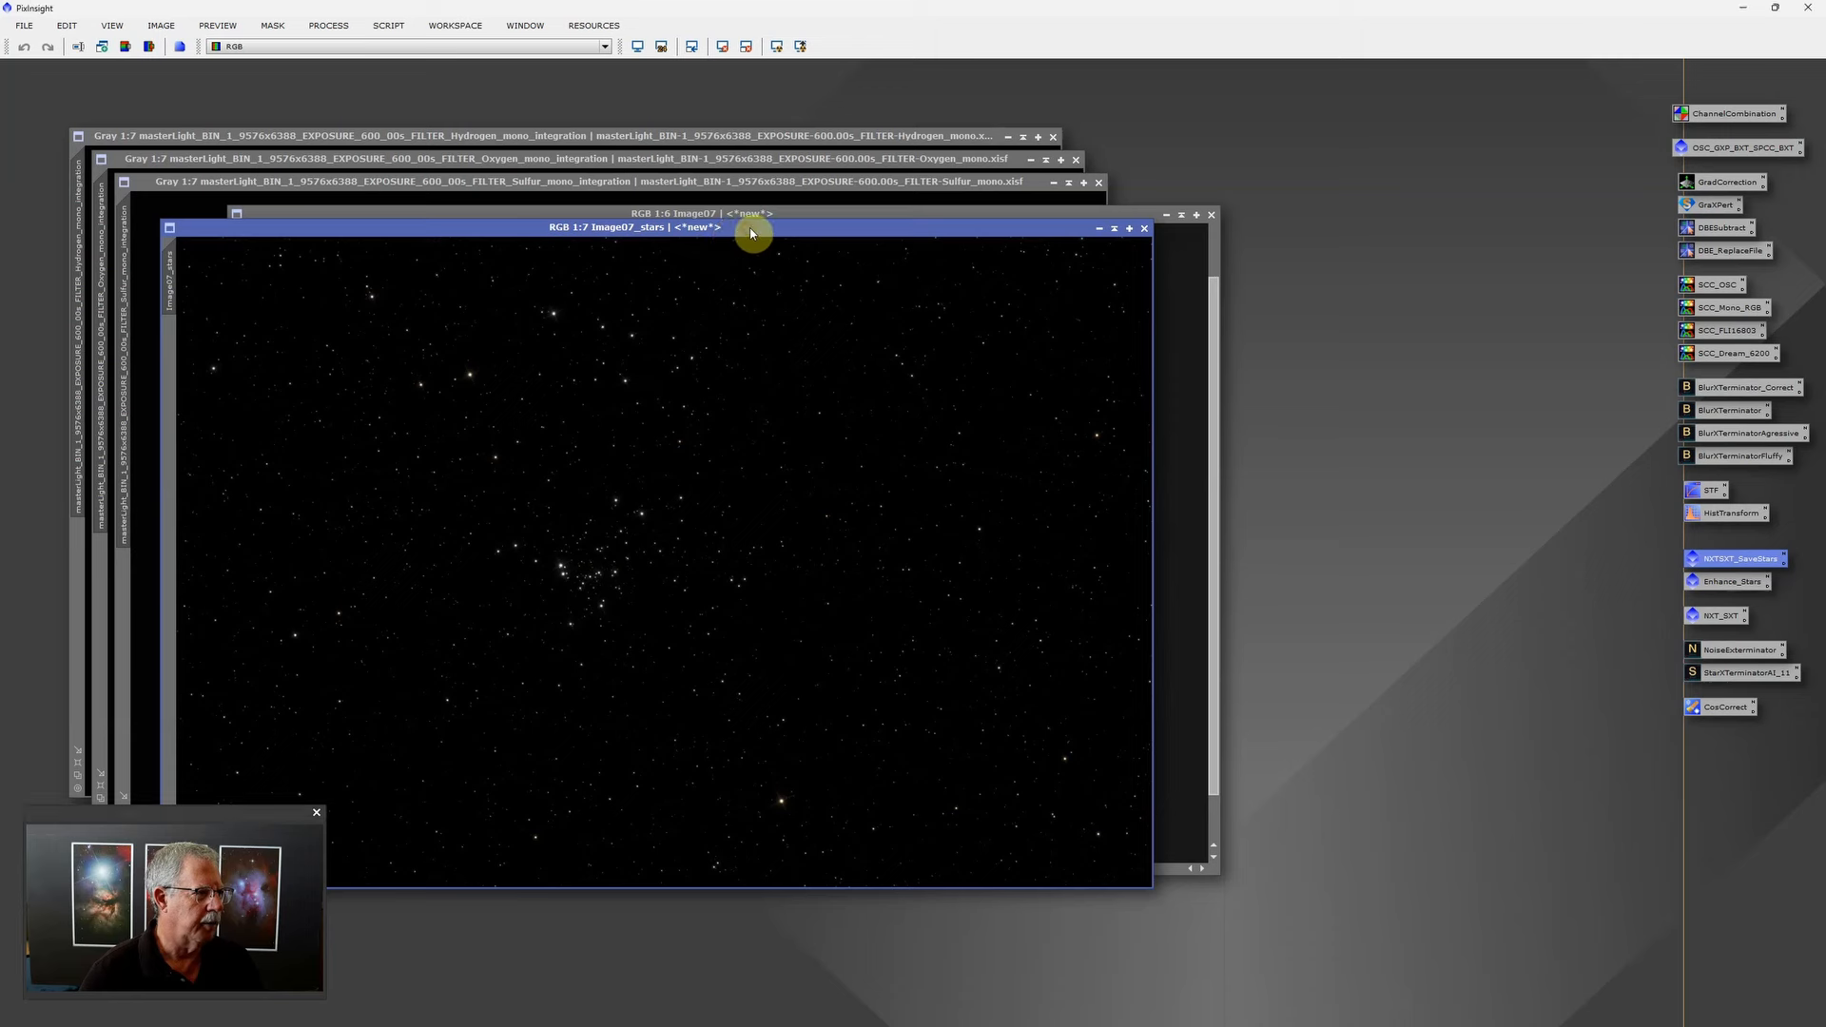
Step: Apply the Enhance_Stars process to the extracted stars-only image and inspect its star colors up close
drag(754, 228, 925, 225)
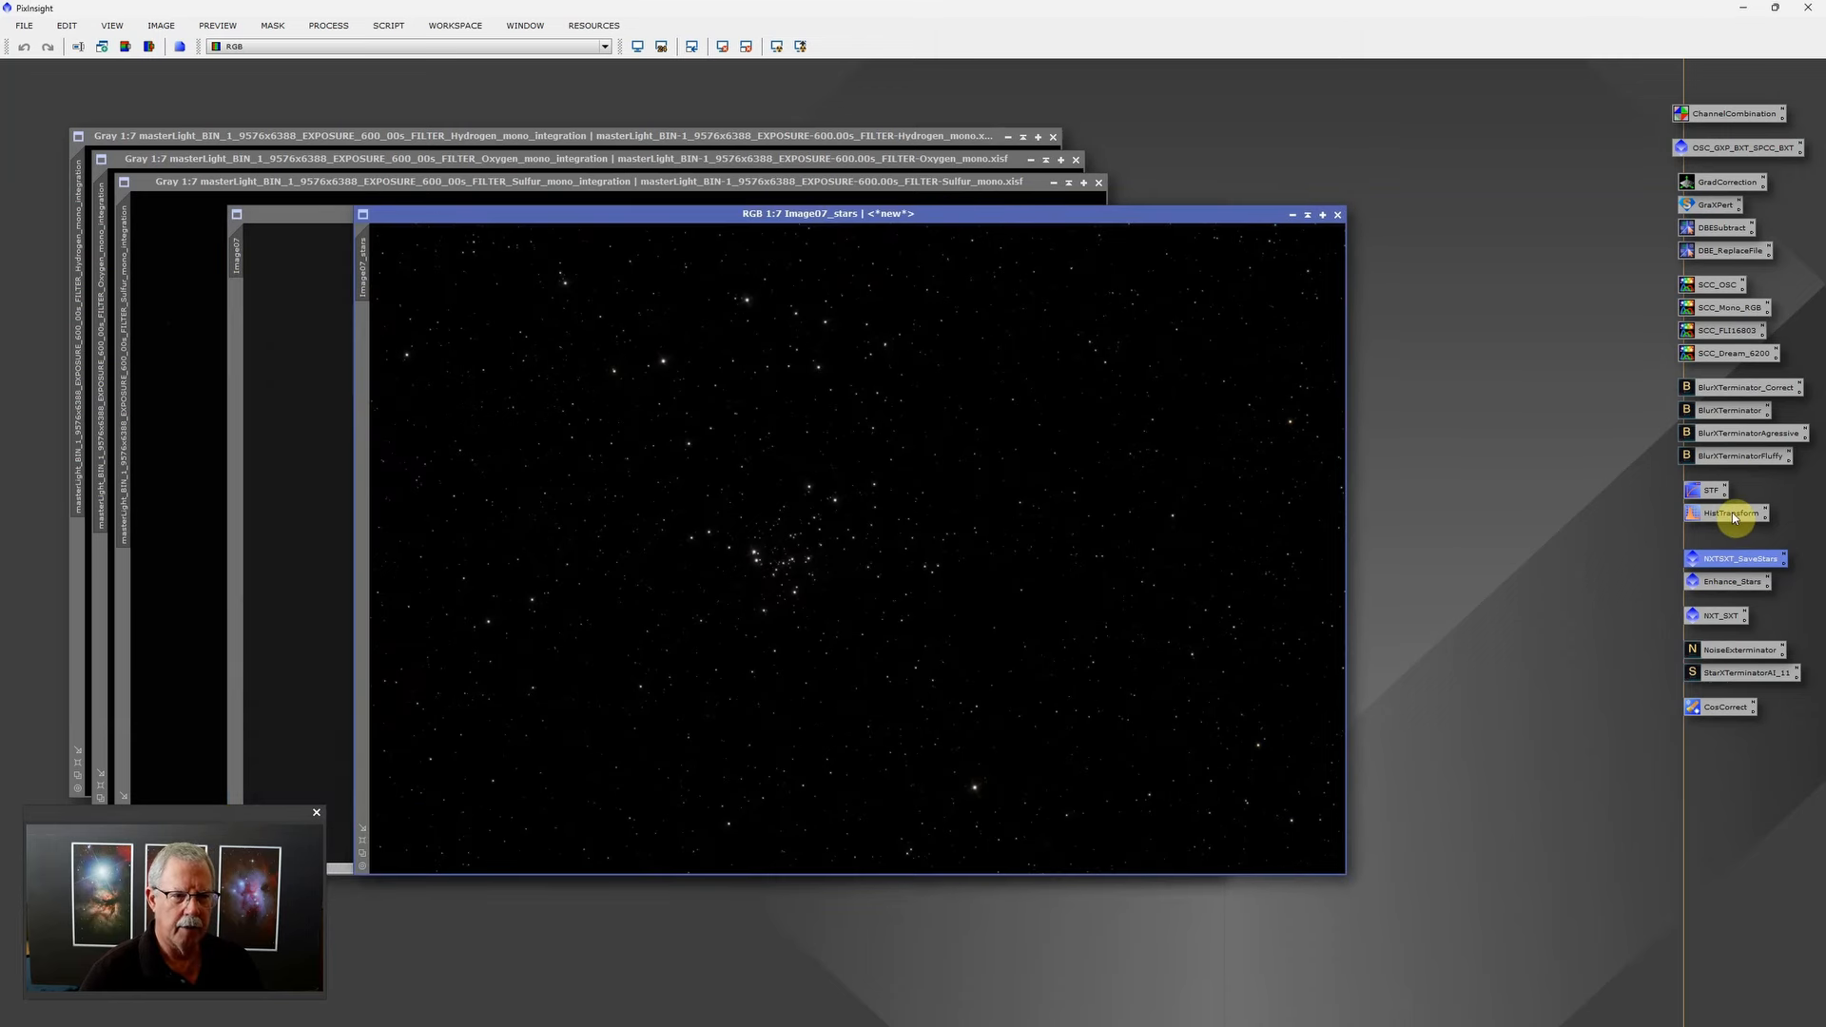
drag(1708, 584, 935, 522)
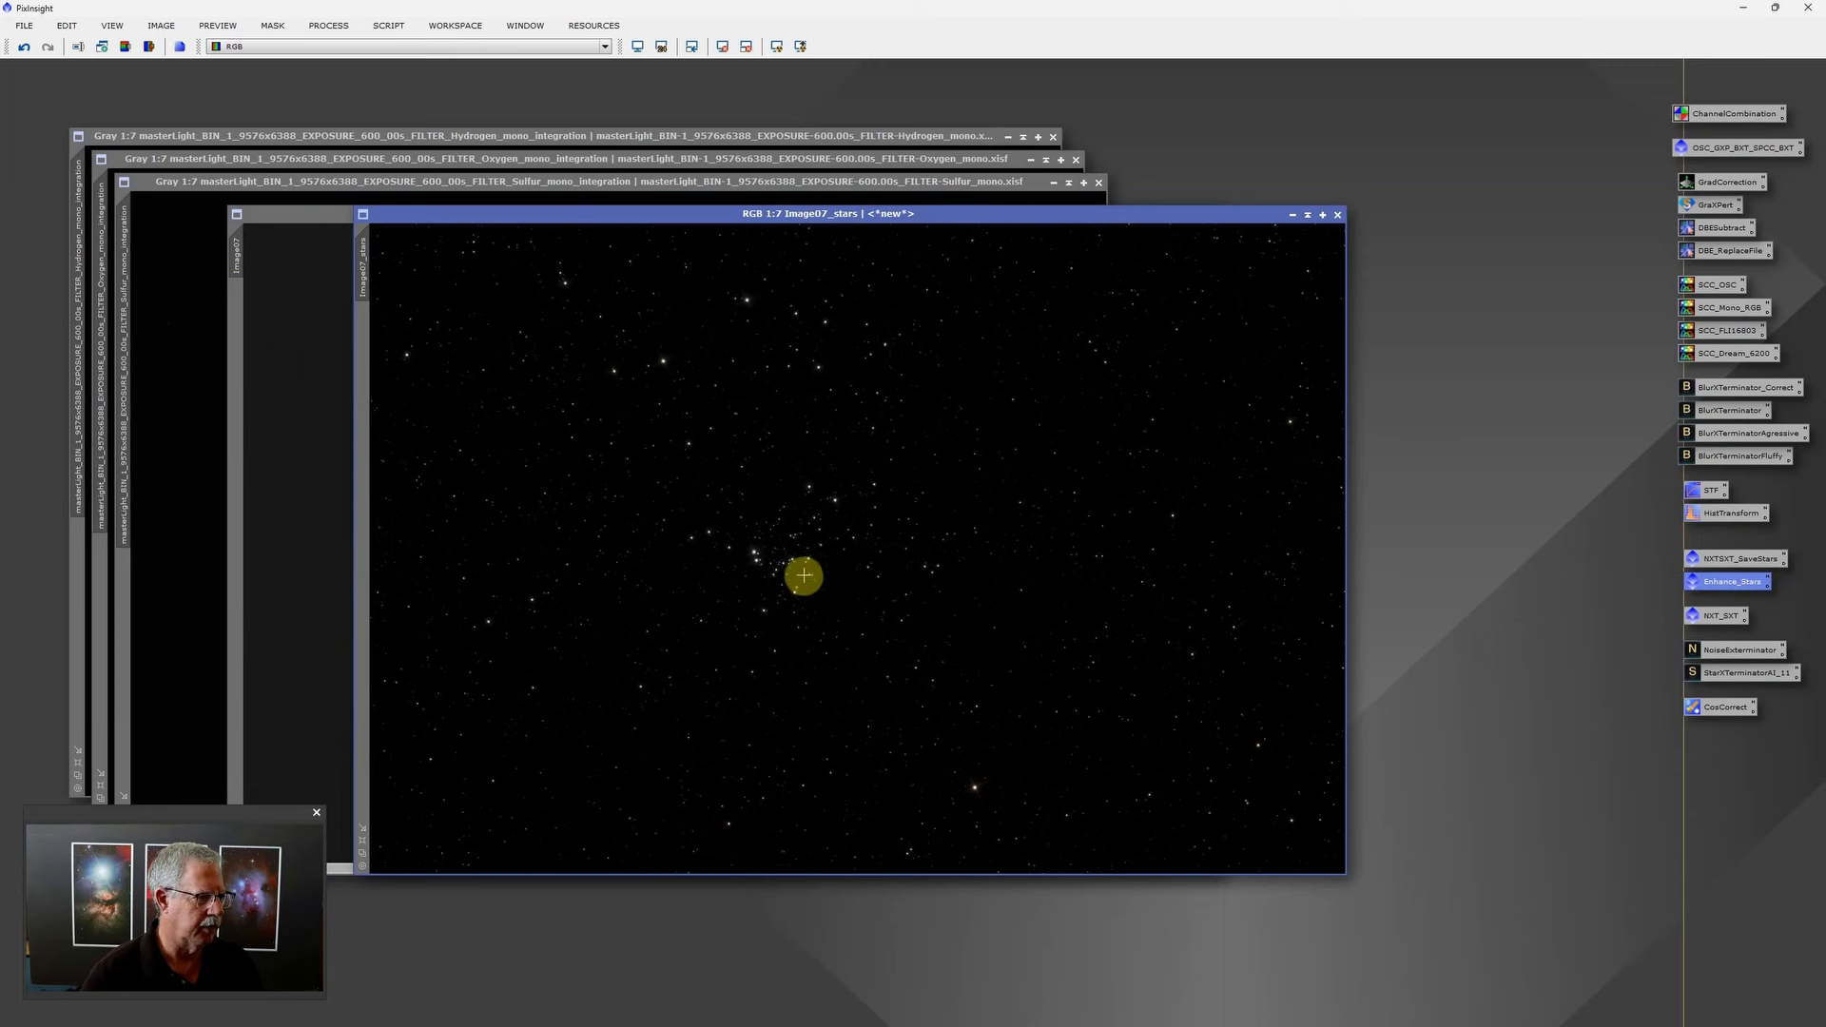
scroll(805, 575, down, 4)
scroll(815, 570, down, 6)
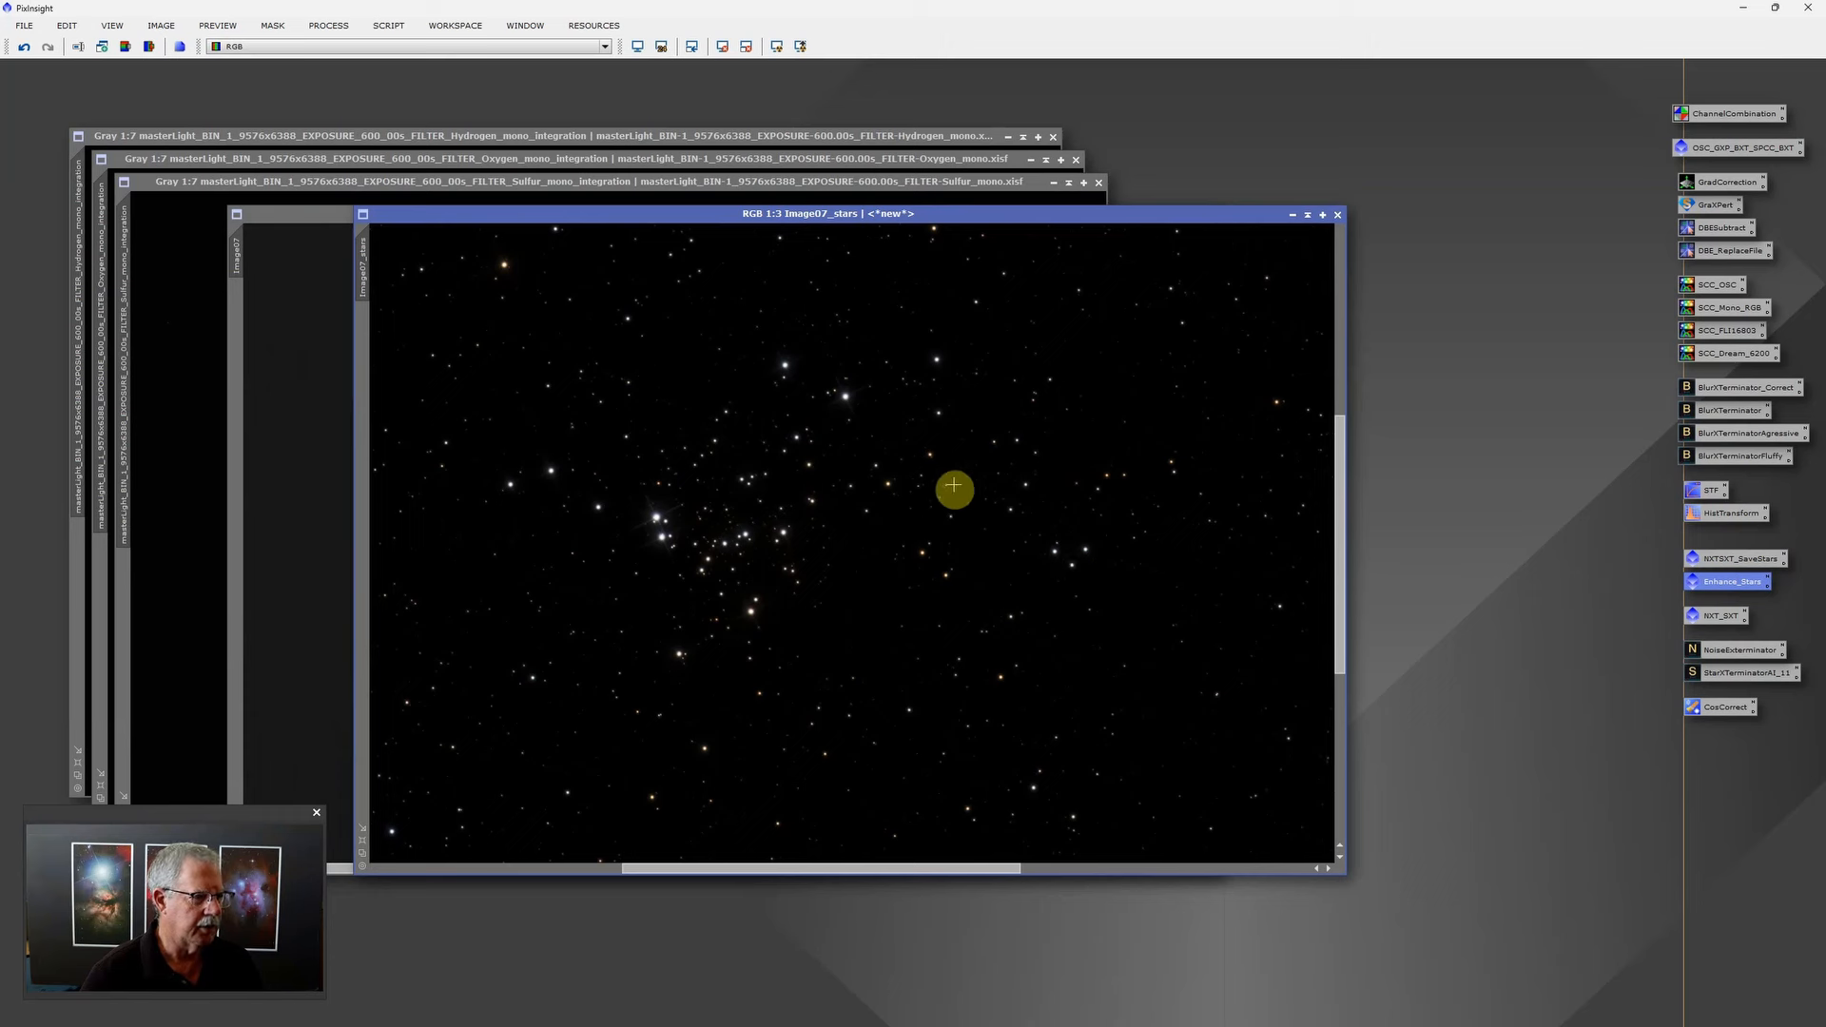
Step: Save the stars-only image as a TIFF file named "Image07_stars Dark" in the Eagle for Video folder under NUC1 Data
click(21, 29)
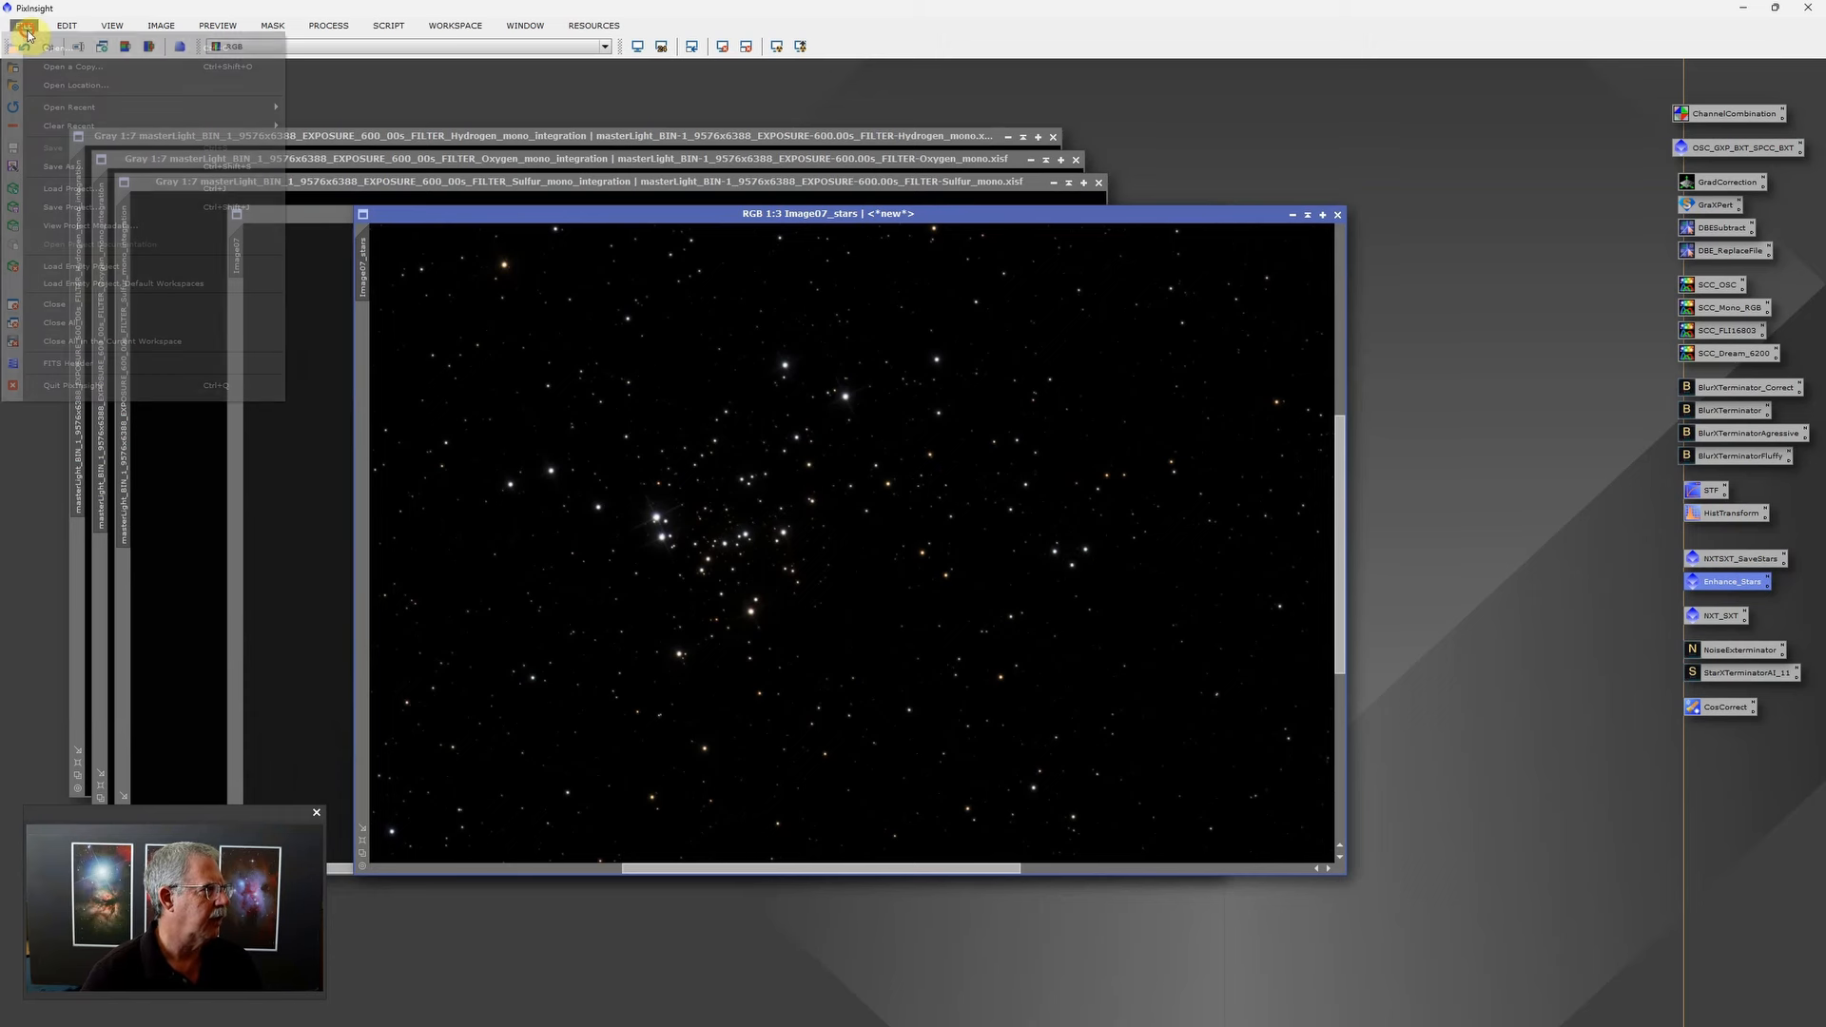
click(64, 168)
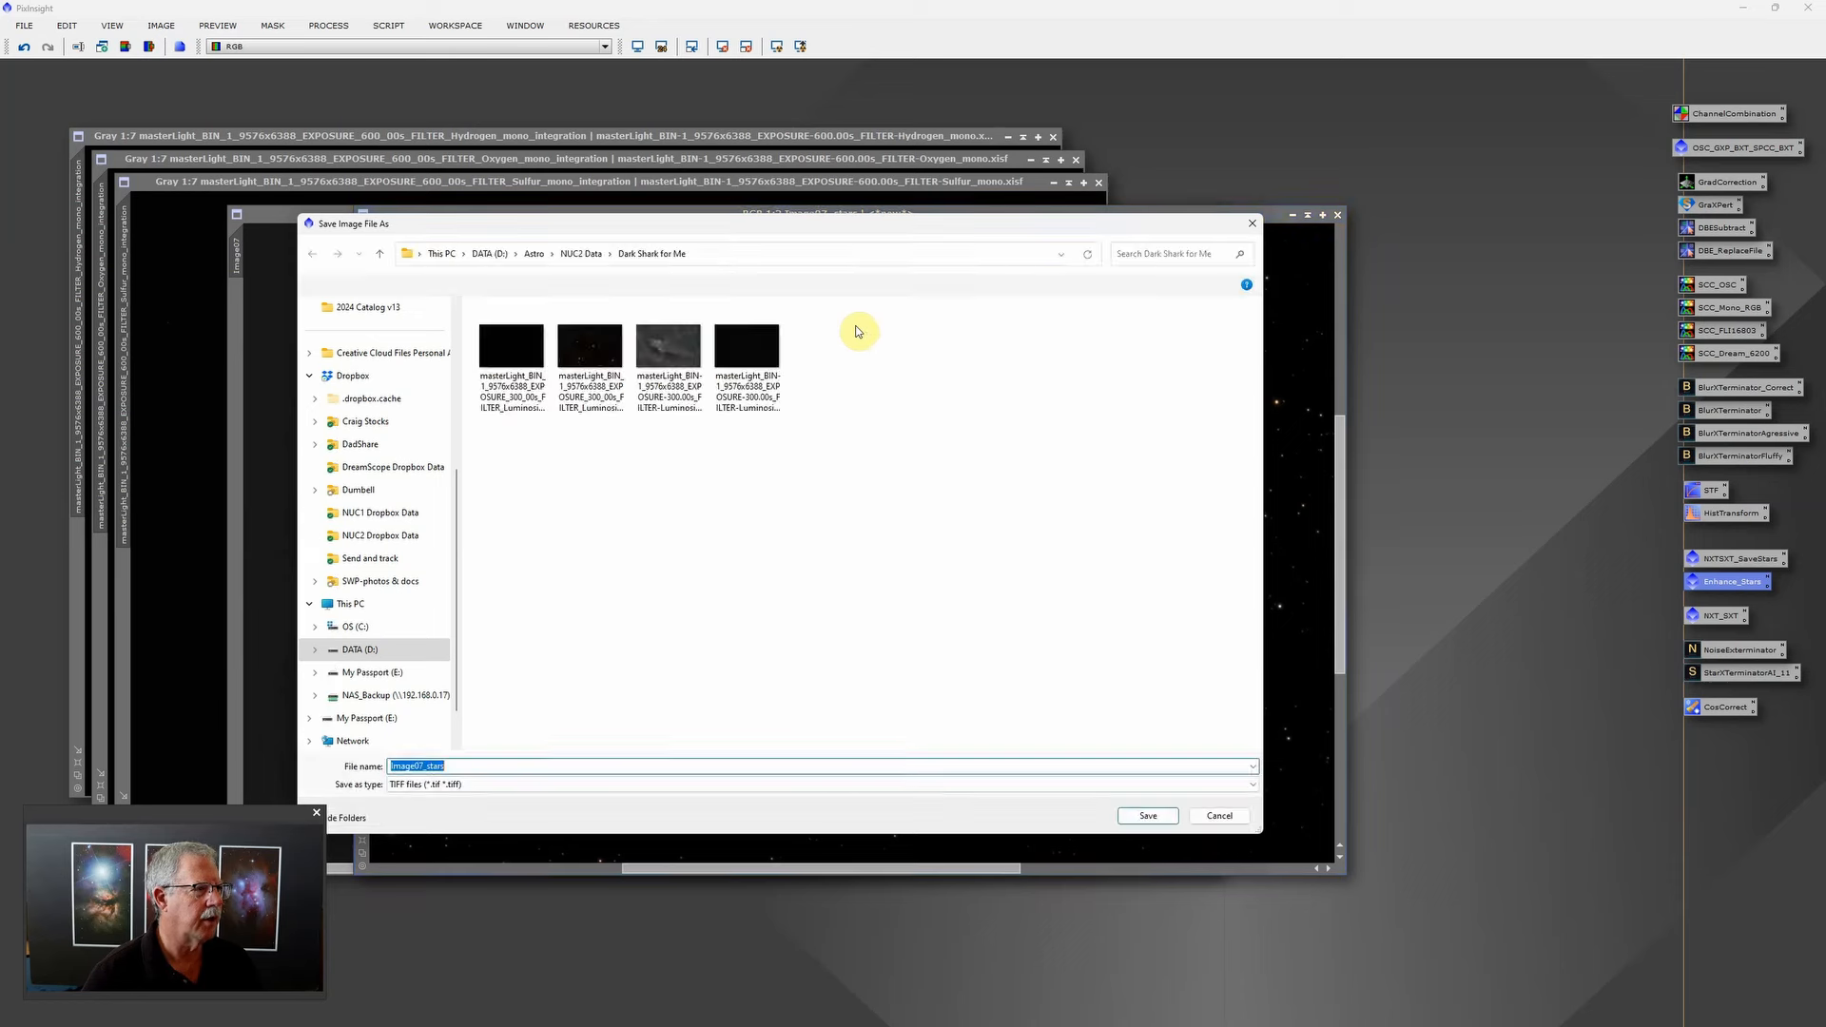
click(538, 254)
double_click(522, 445)
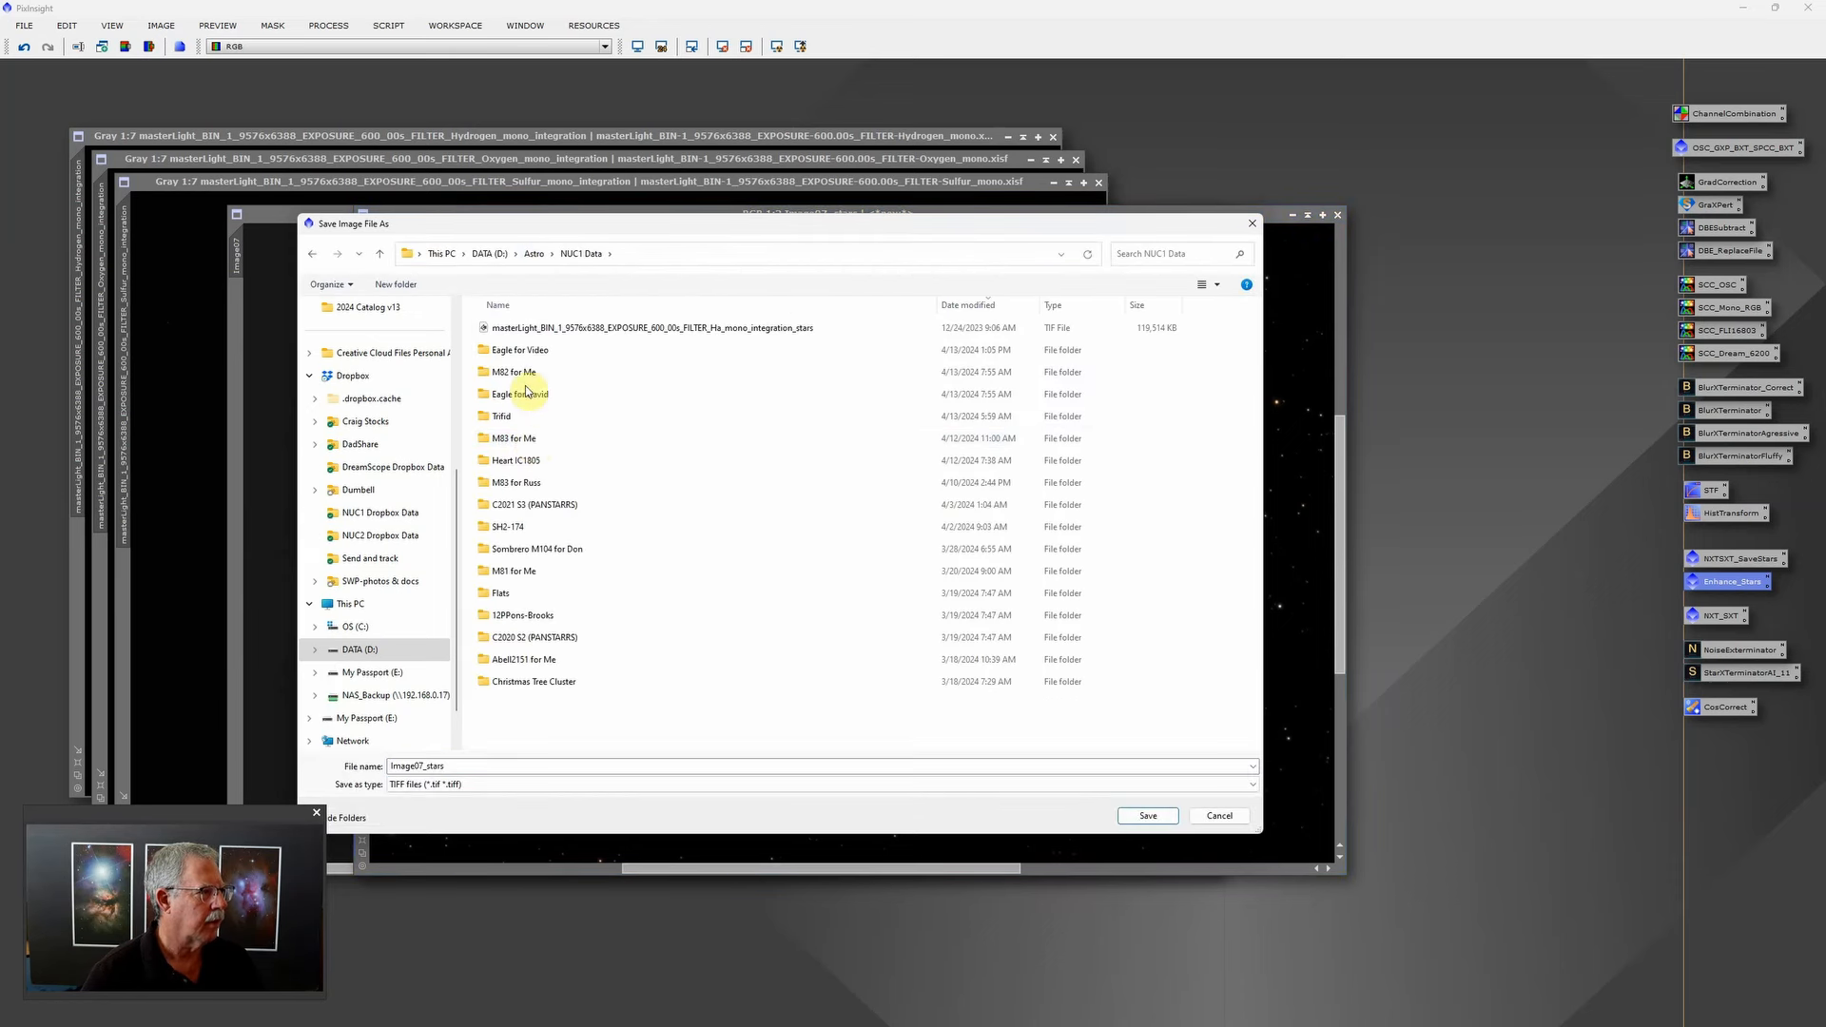
double_click(521, 351)
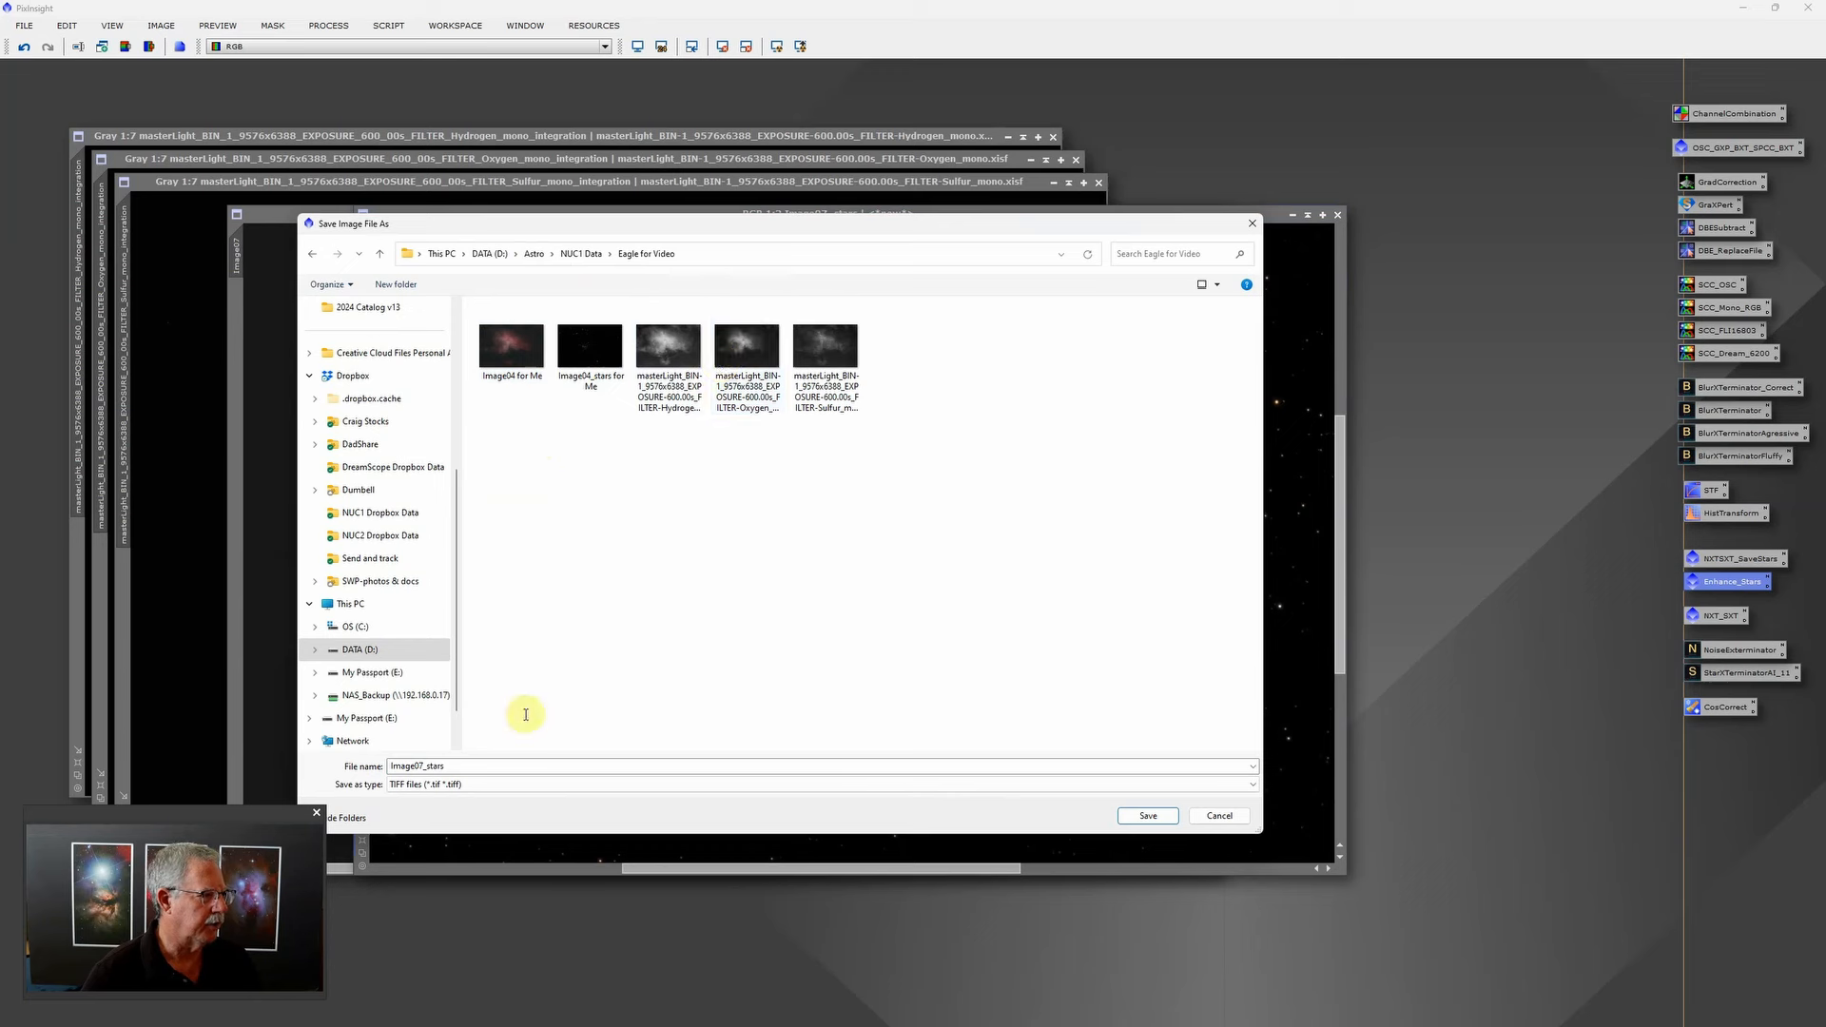
double_click(483, 769)
click(482, 768)
text(D)
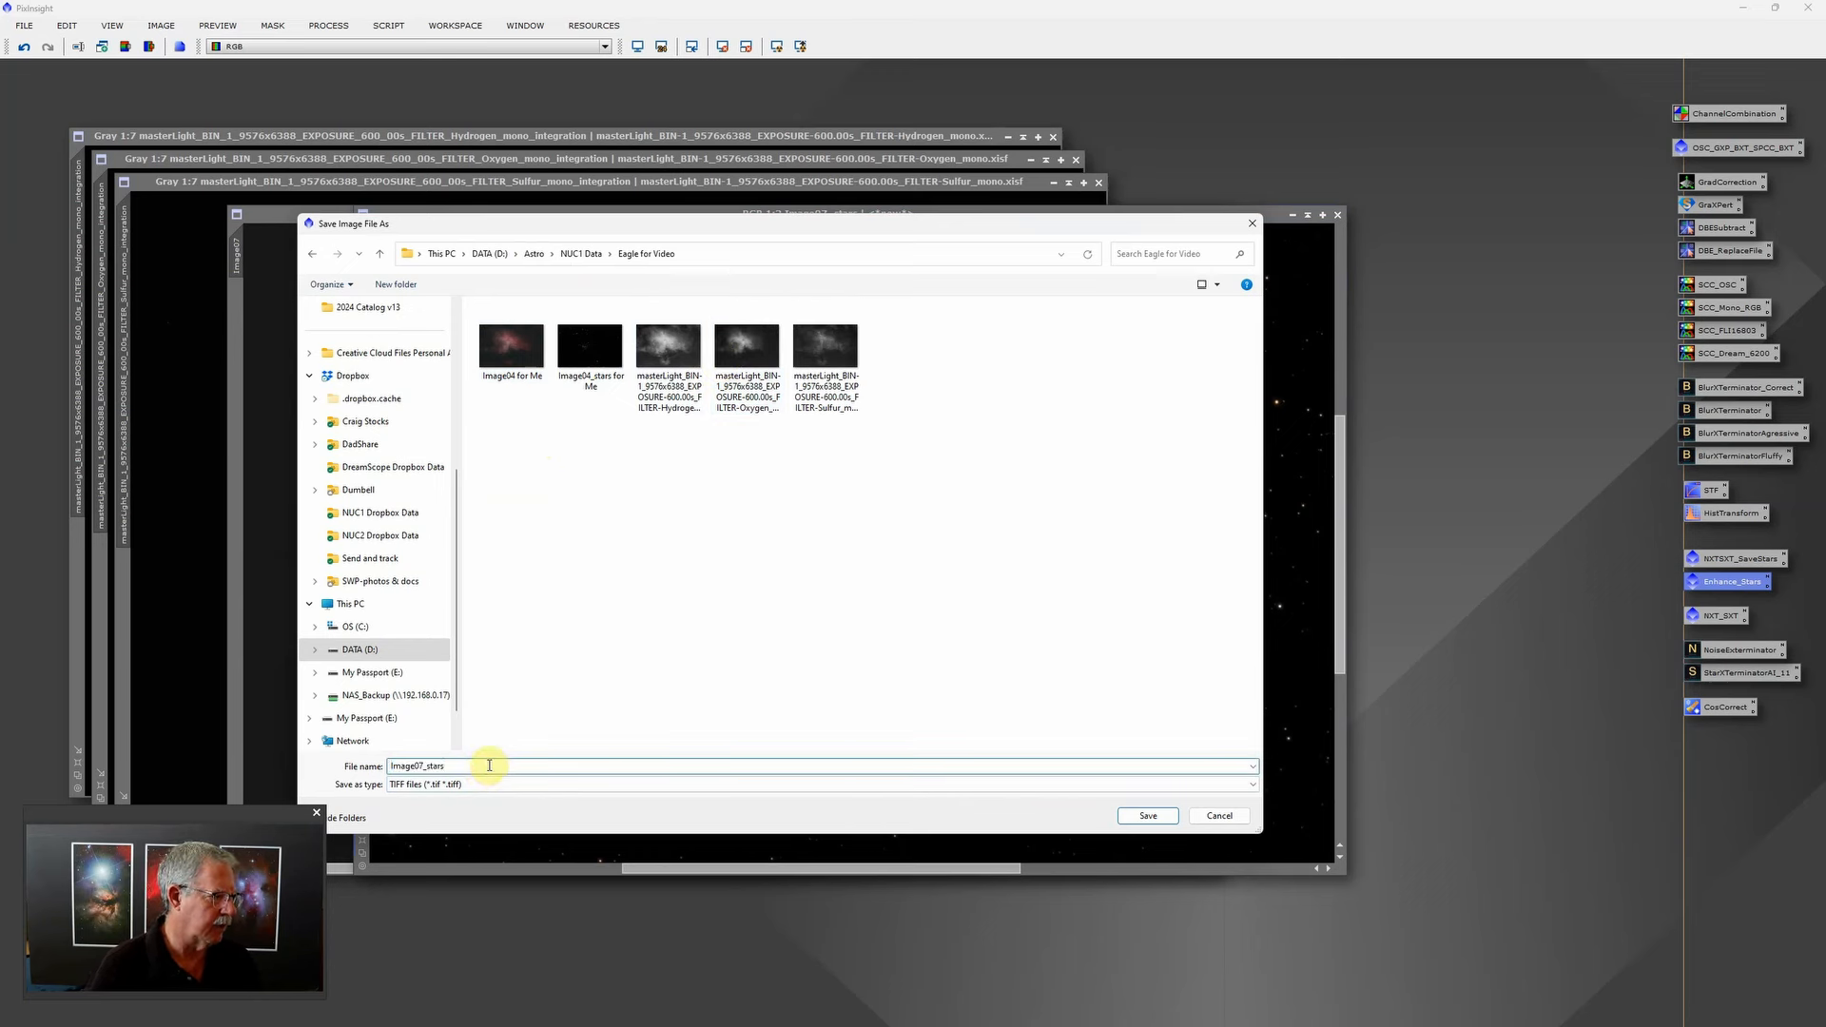
text(a)
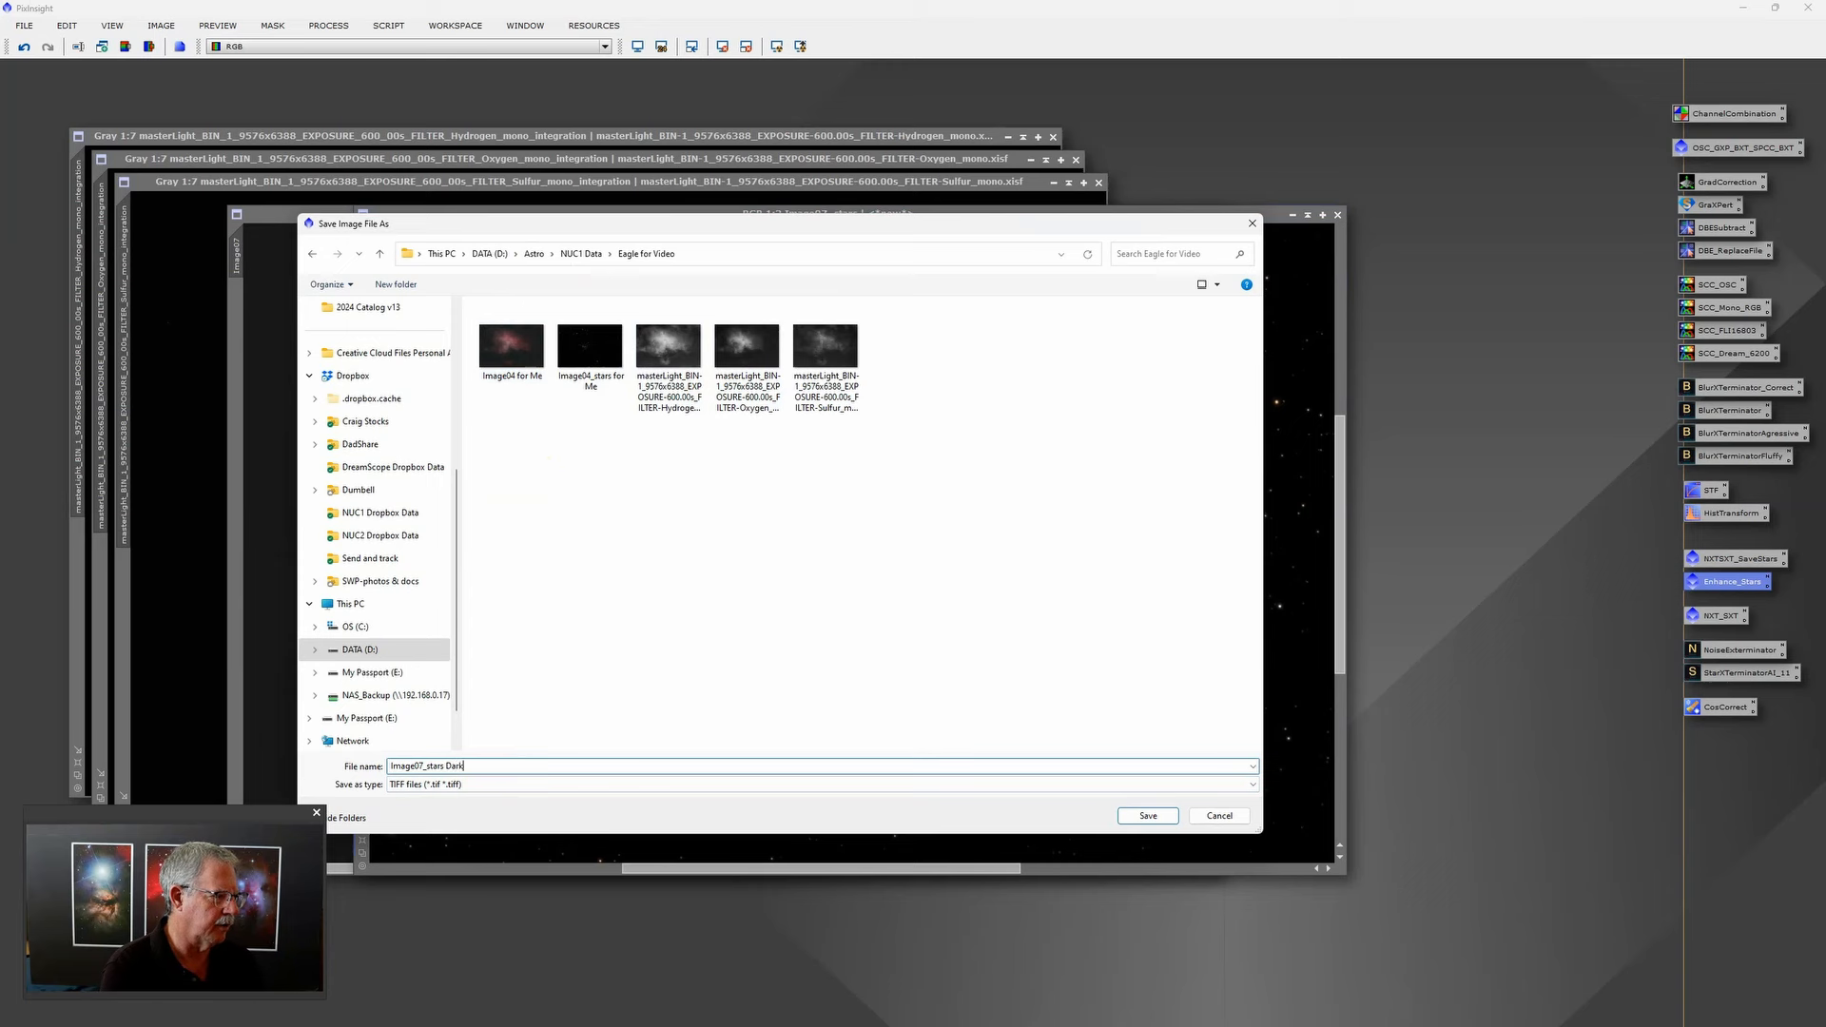
text(rk)
key(Return)
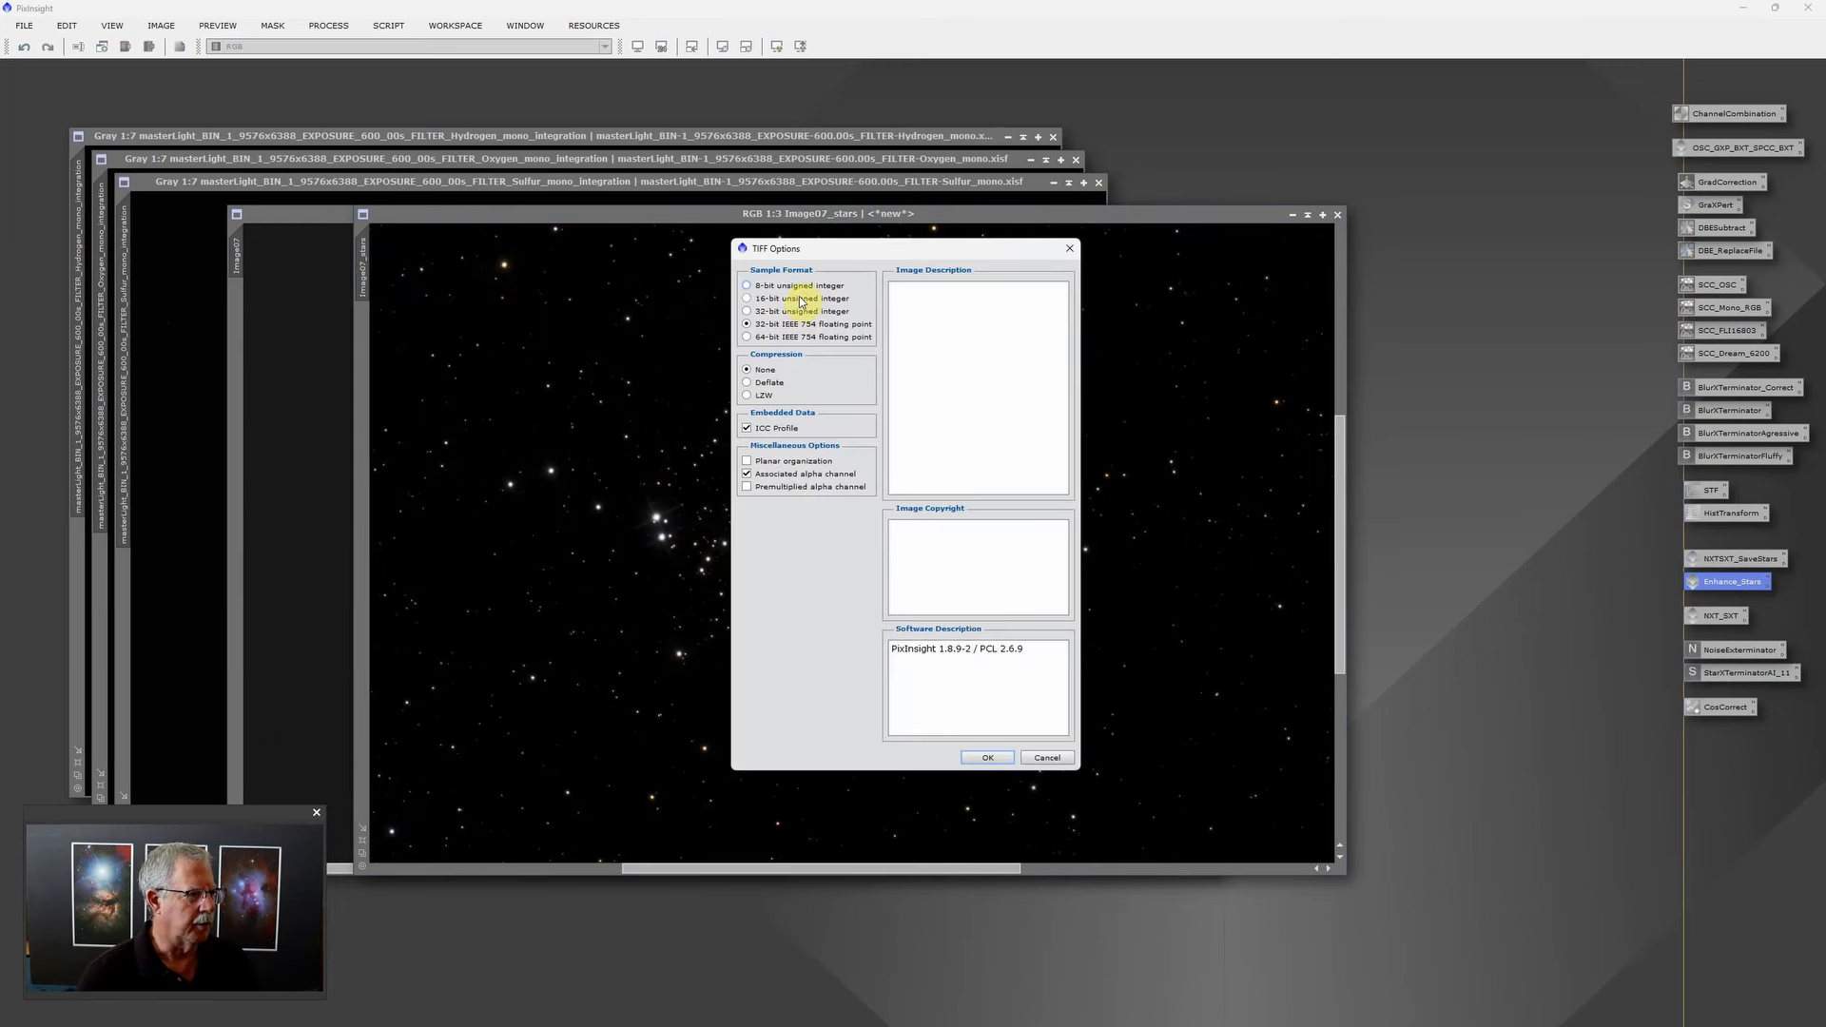
click(989, 757)
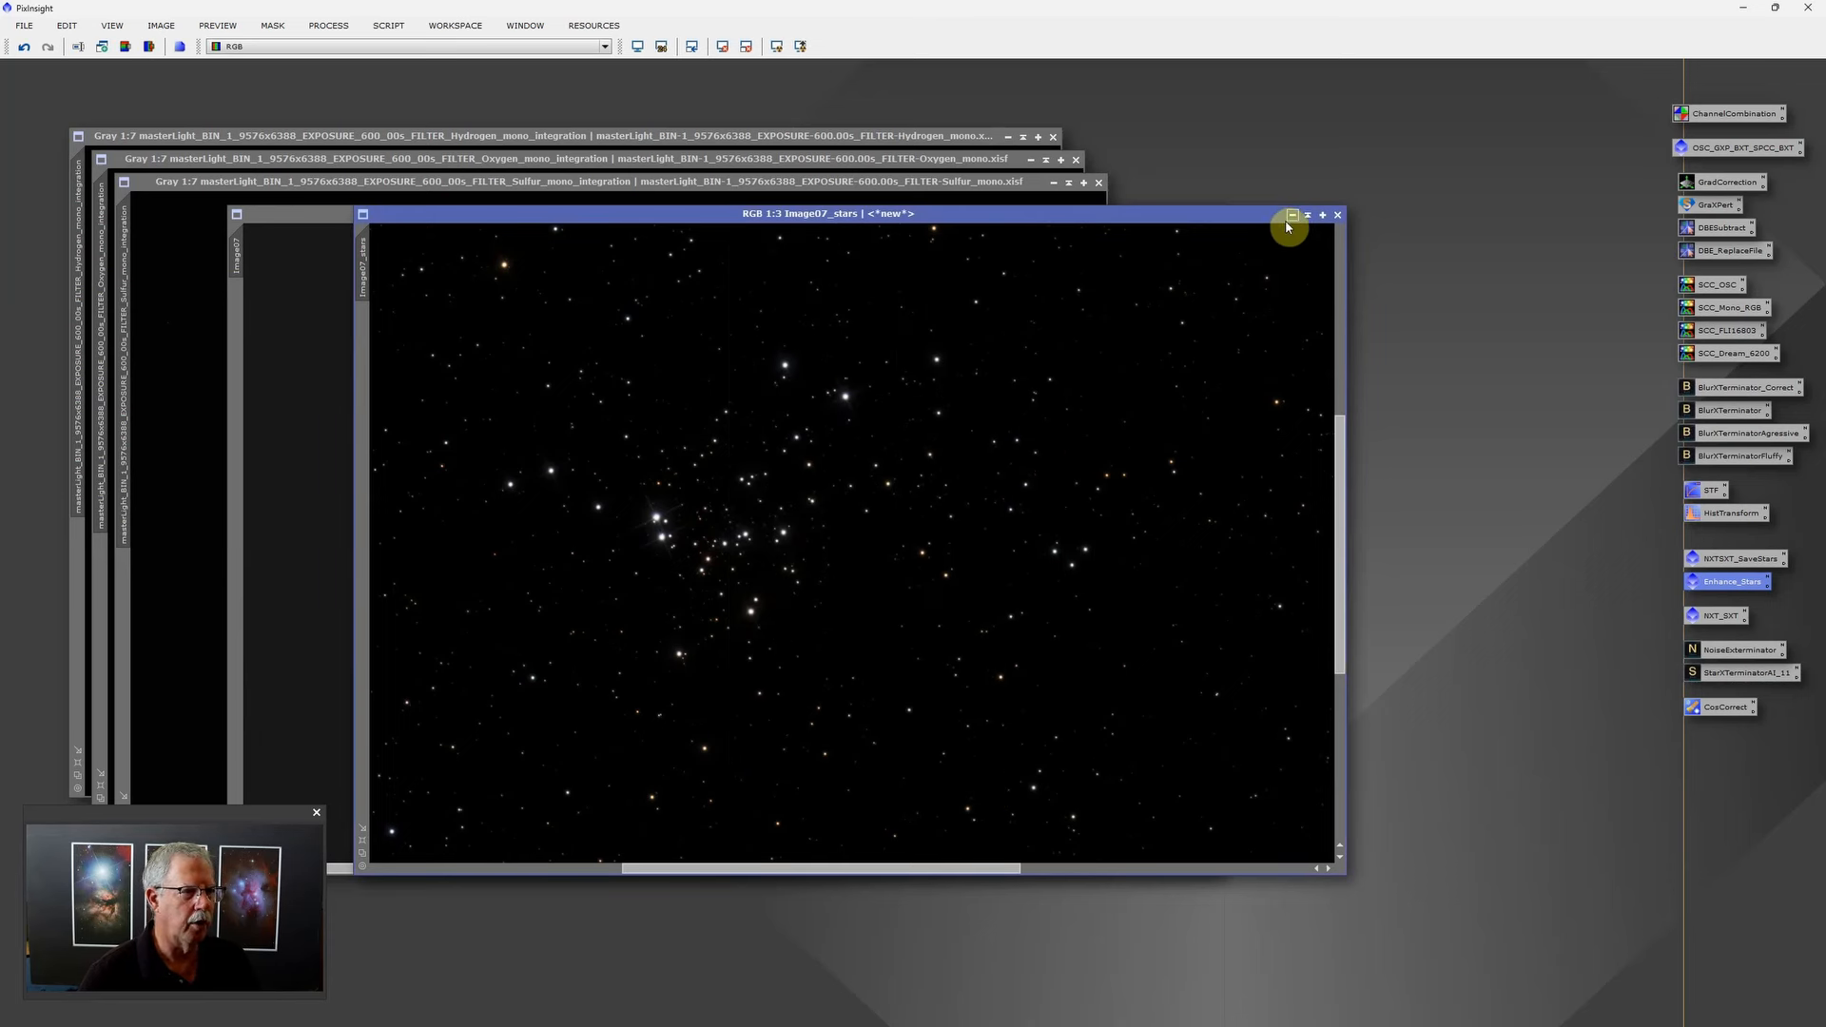
Step: Minimize the RGB images and auto-stretch the display of the hydrogen, oxygen and sulfur masters, bringing the hydrogen one to the front
click(1293, 215)
drag(905, 551, 1524, 962)
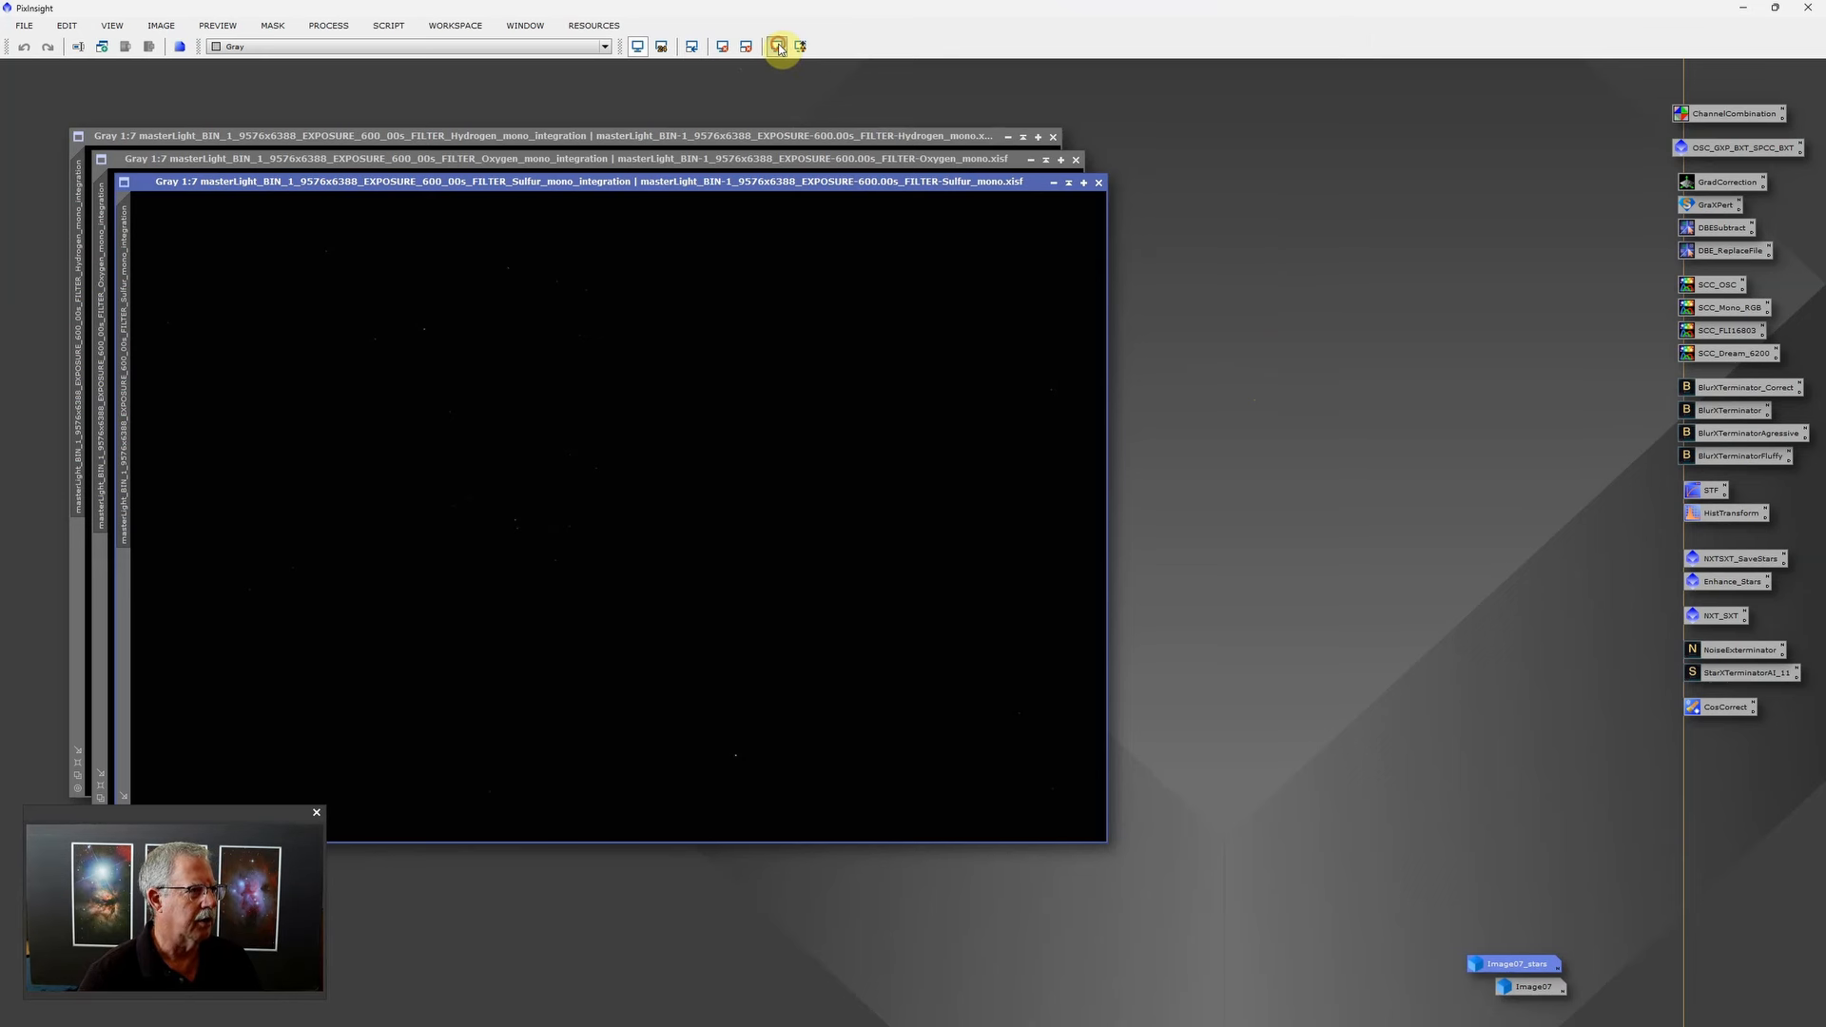
click(779, 46)
click(951, 159)
click(932, 136)
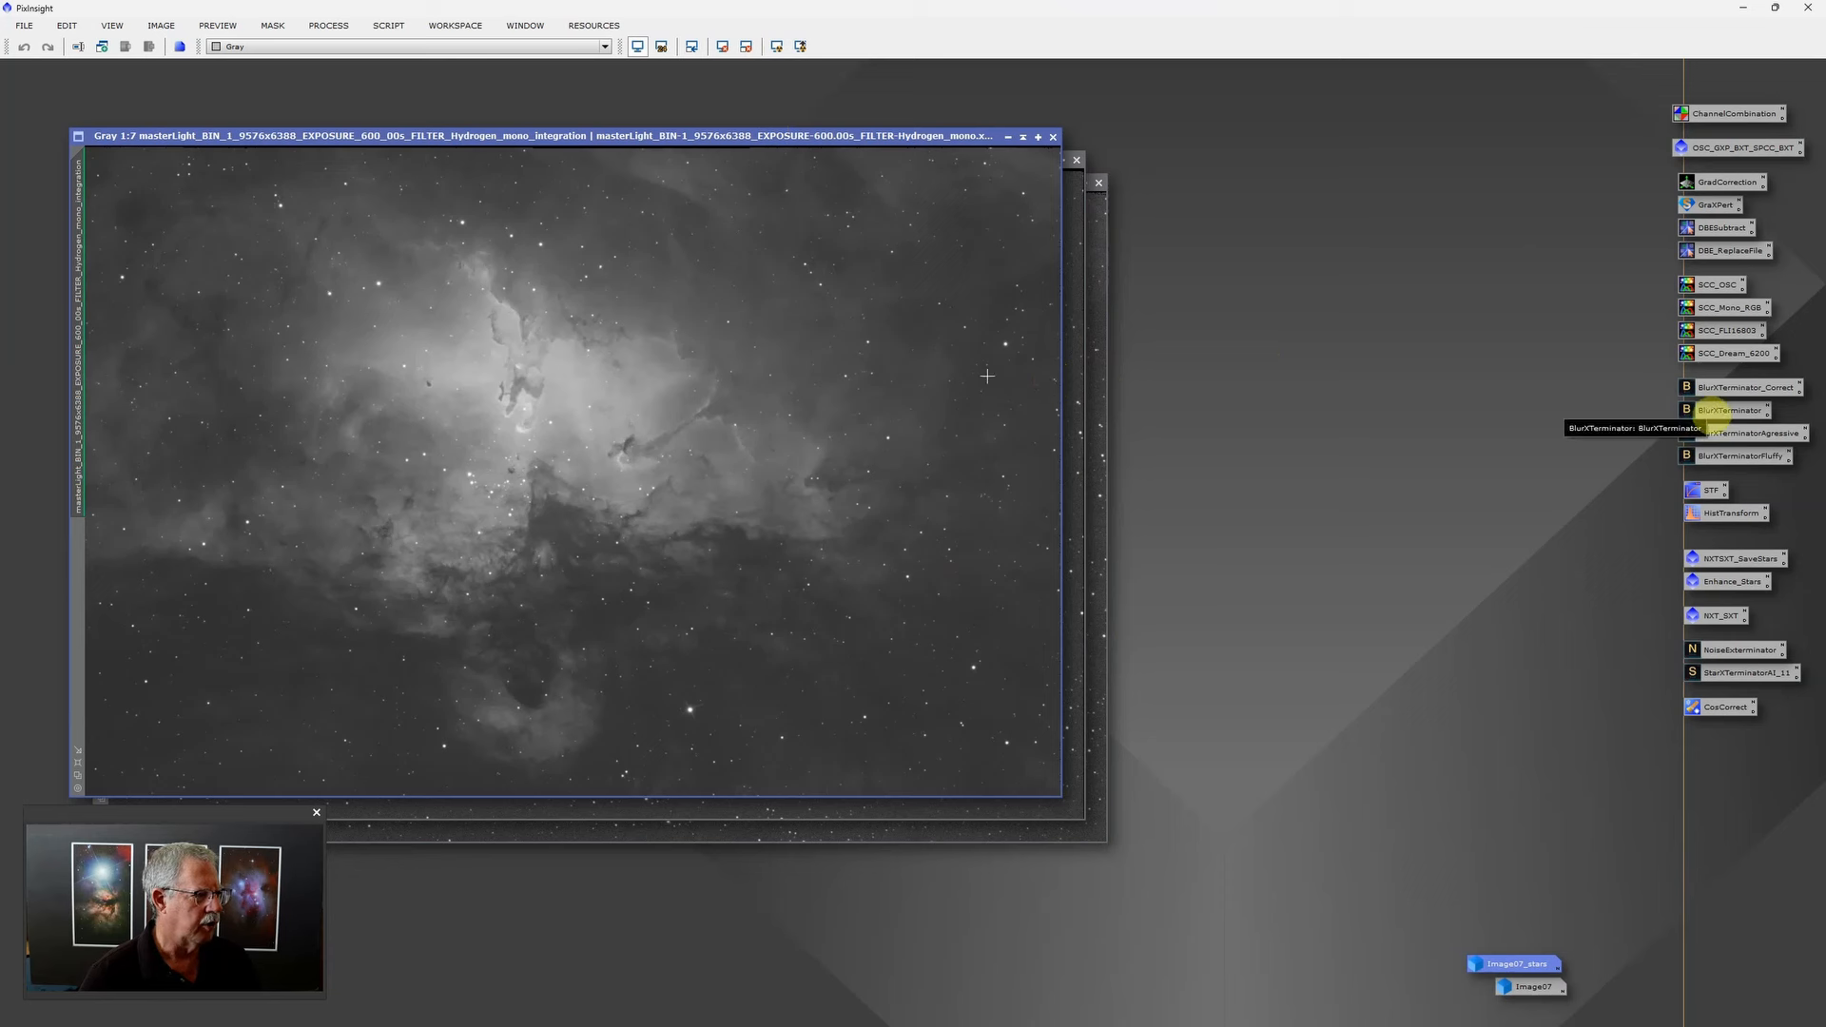
Step: Open ScreenTransferFunction and HistogramTransformation, and darken the hydrogen image's screen stretch by slightly raising its shadows
double_click(1711, 491)
double_click(1731, 512)
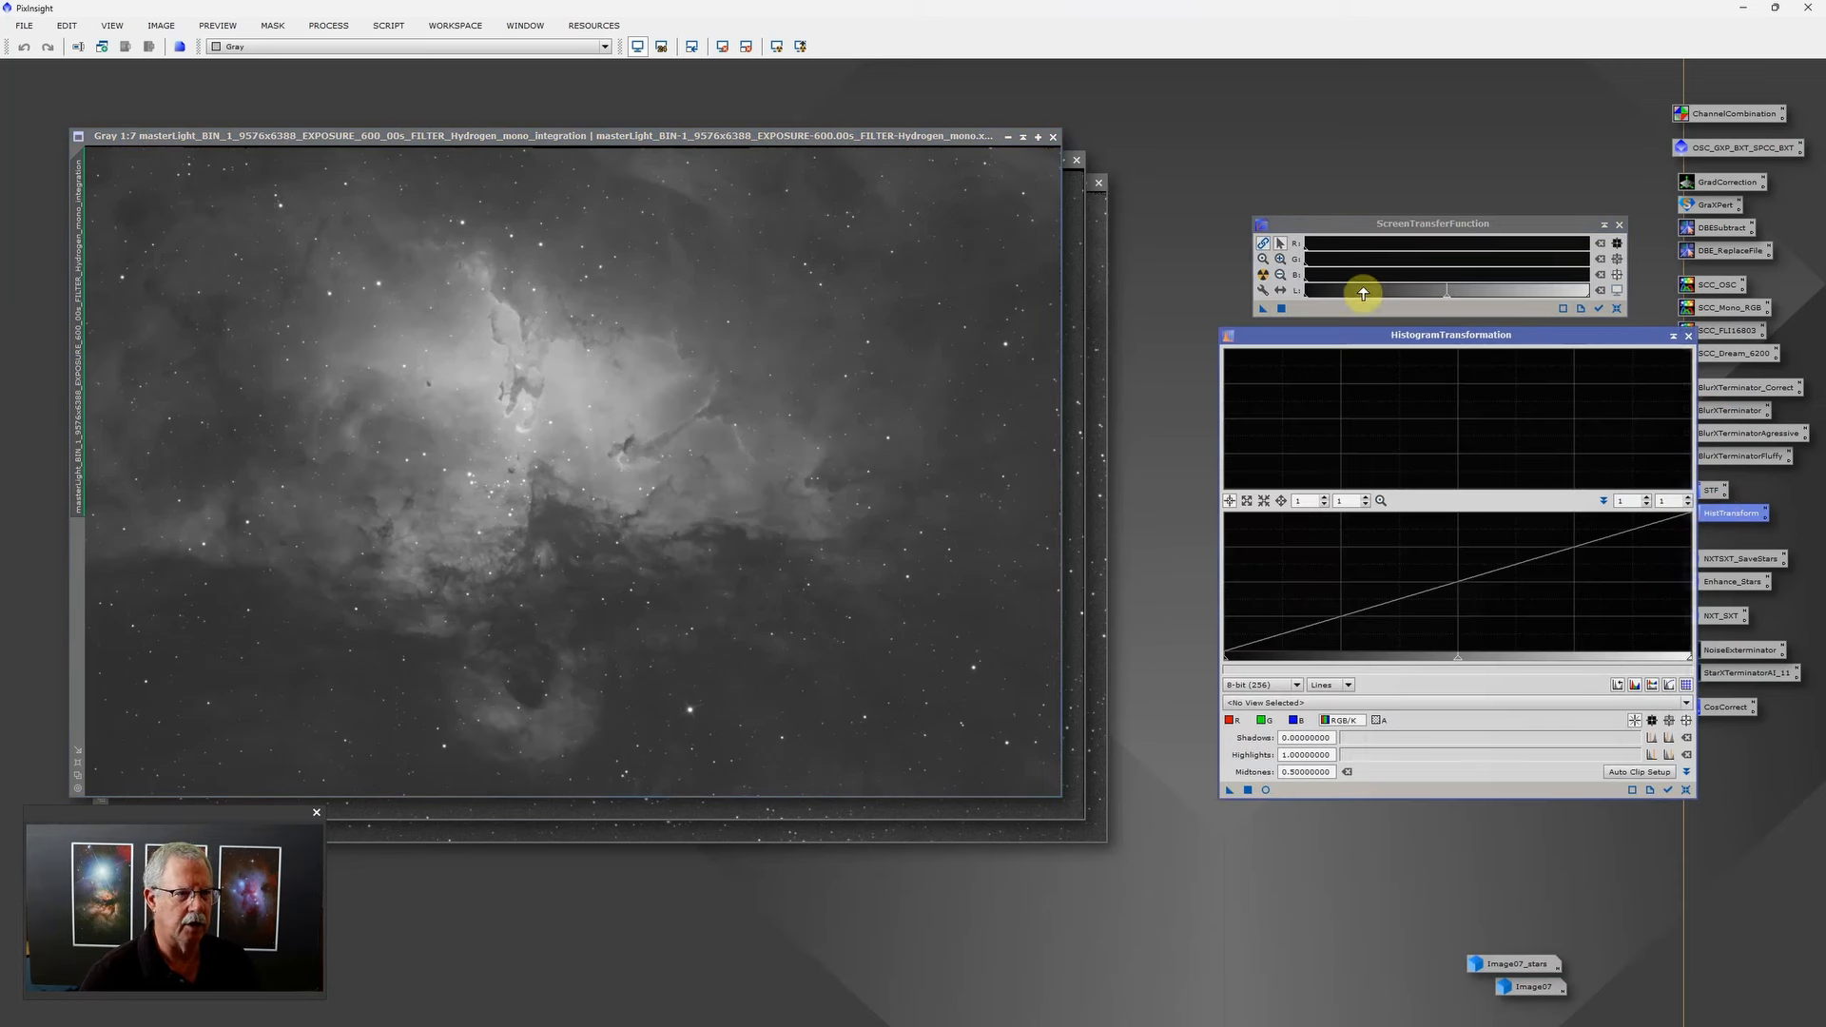
click(1360, 261)
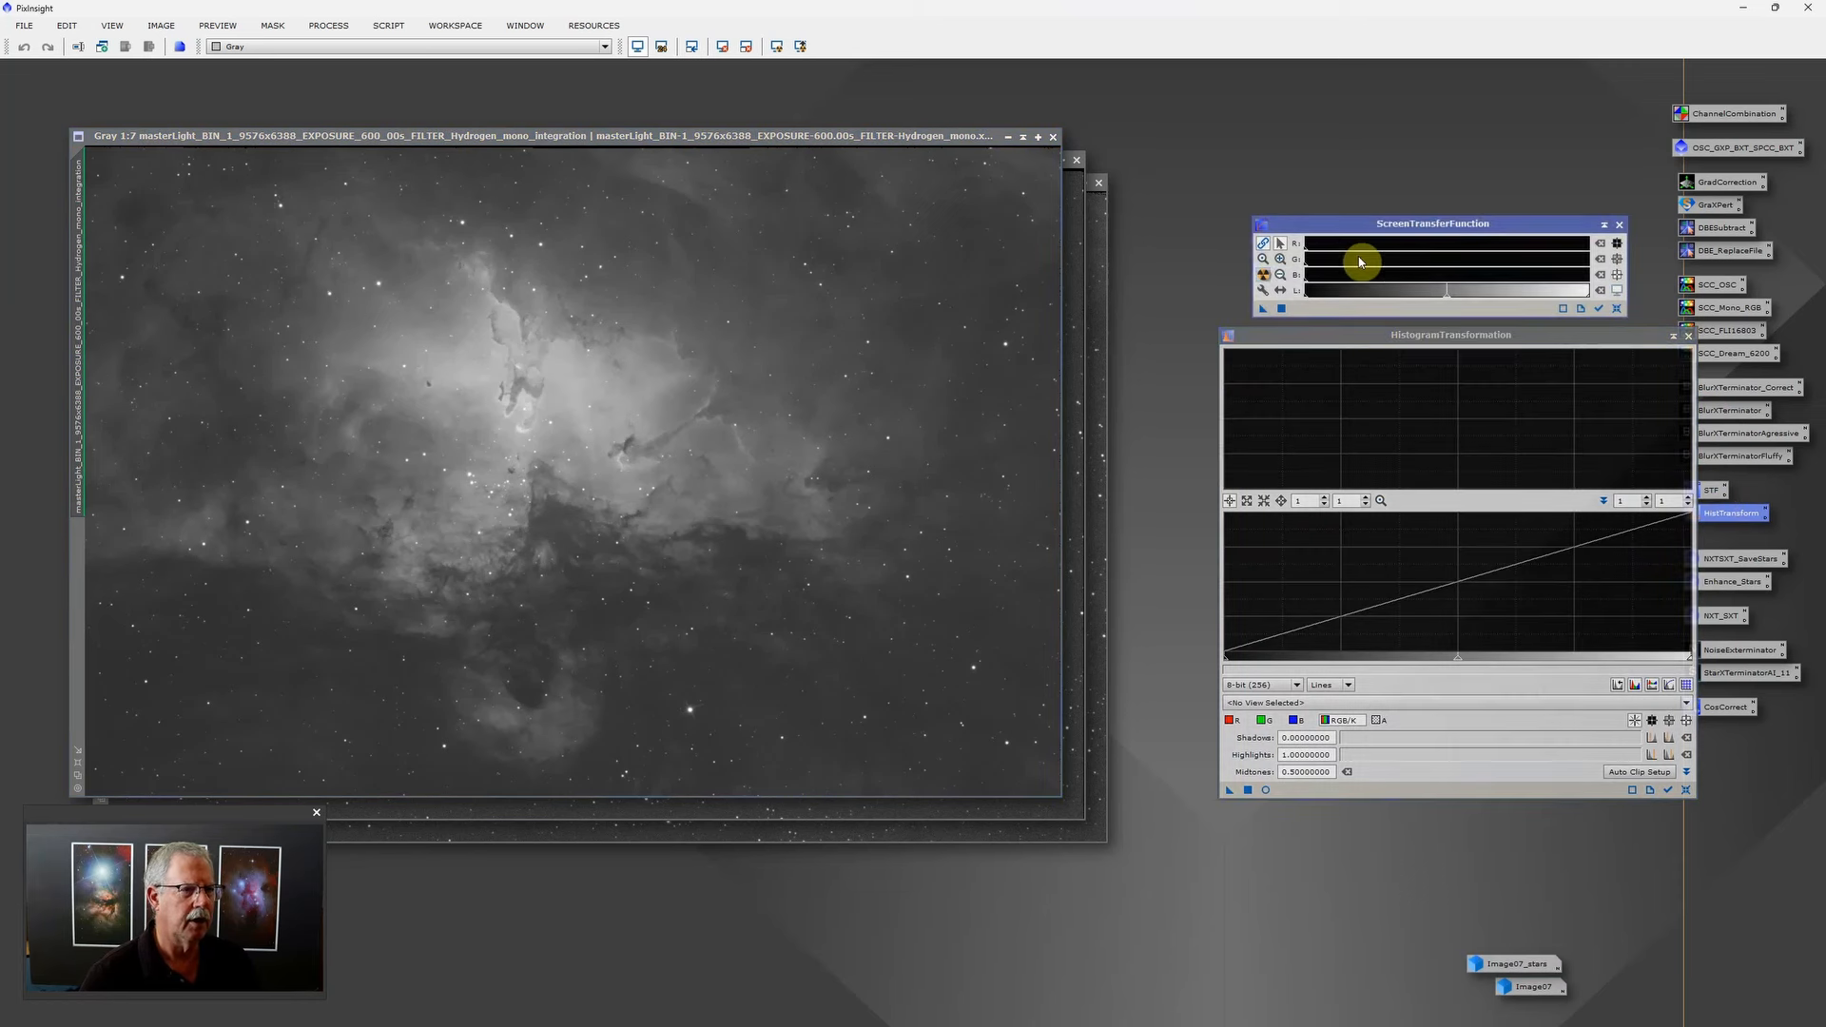
click(1393, 254)
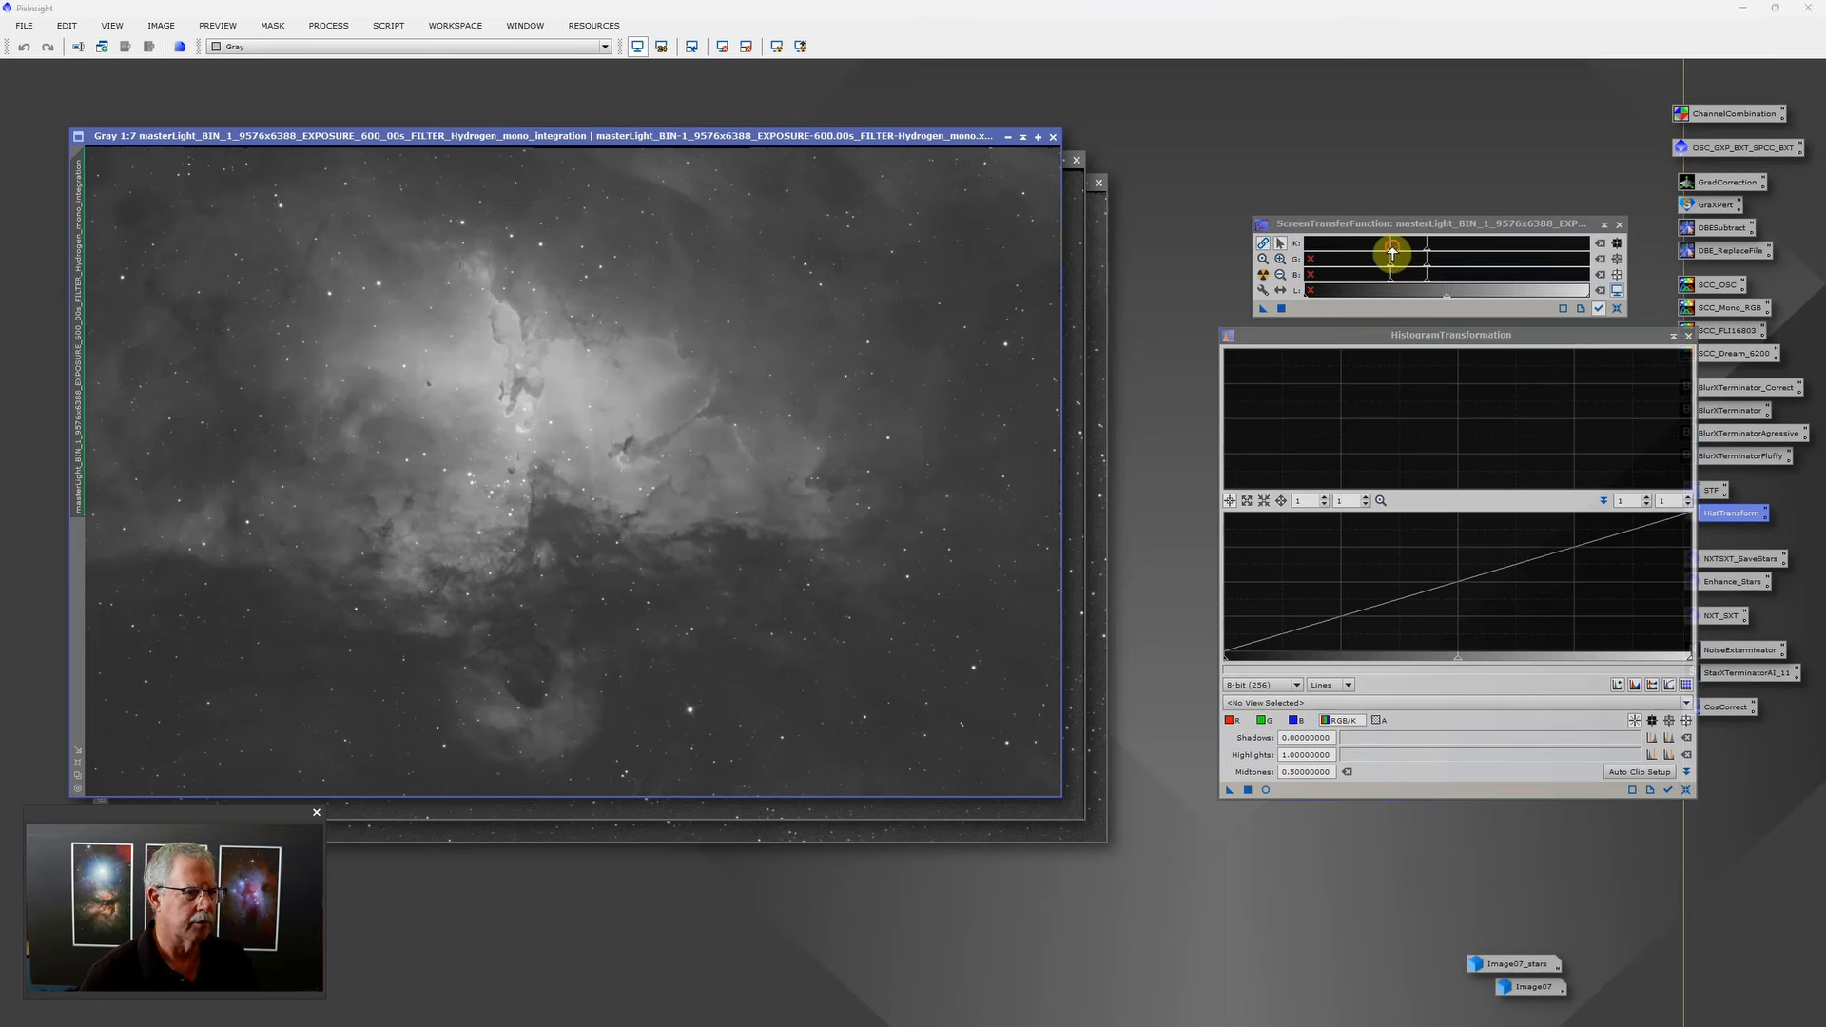
drag(1392, 254, 1426, 254)
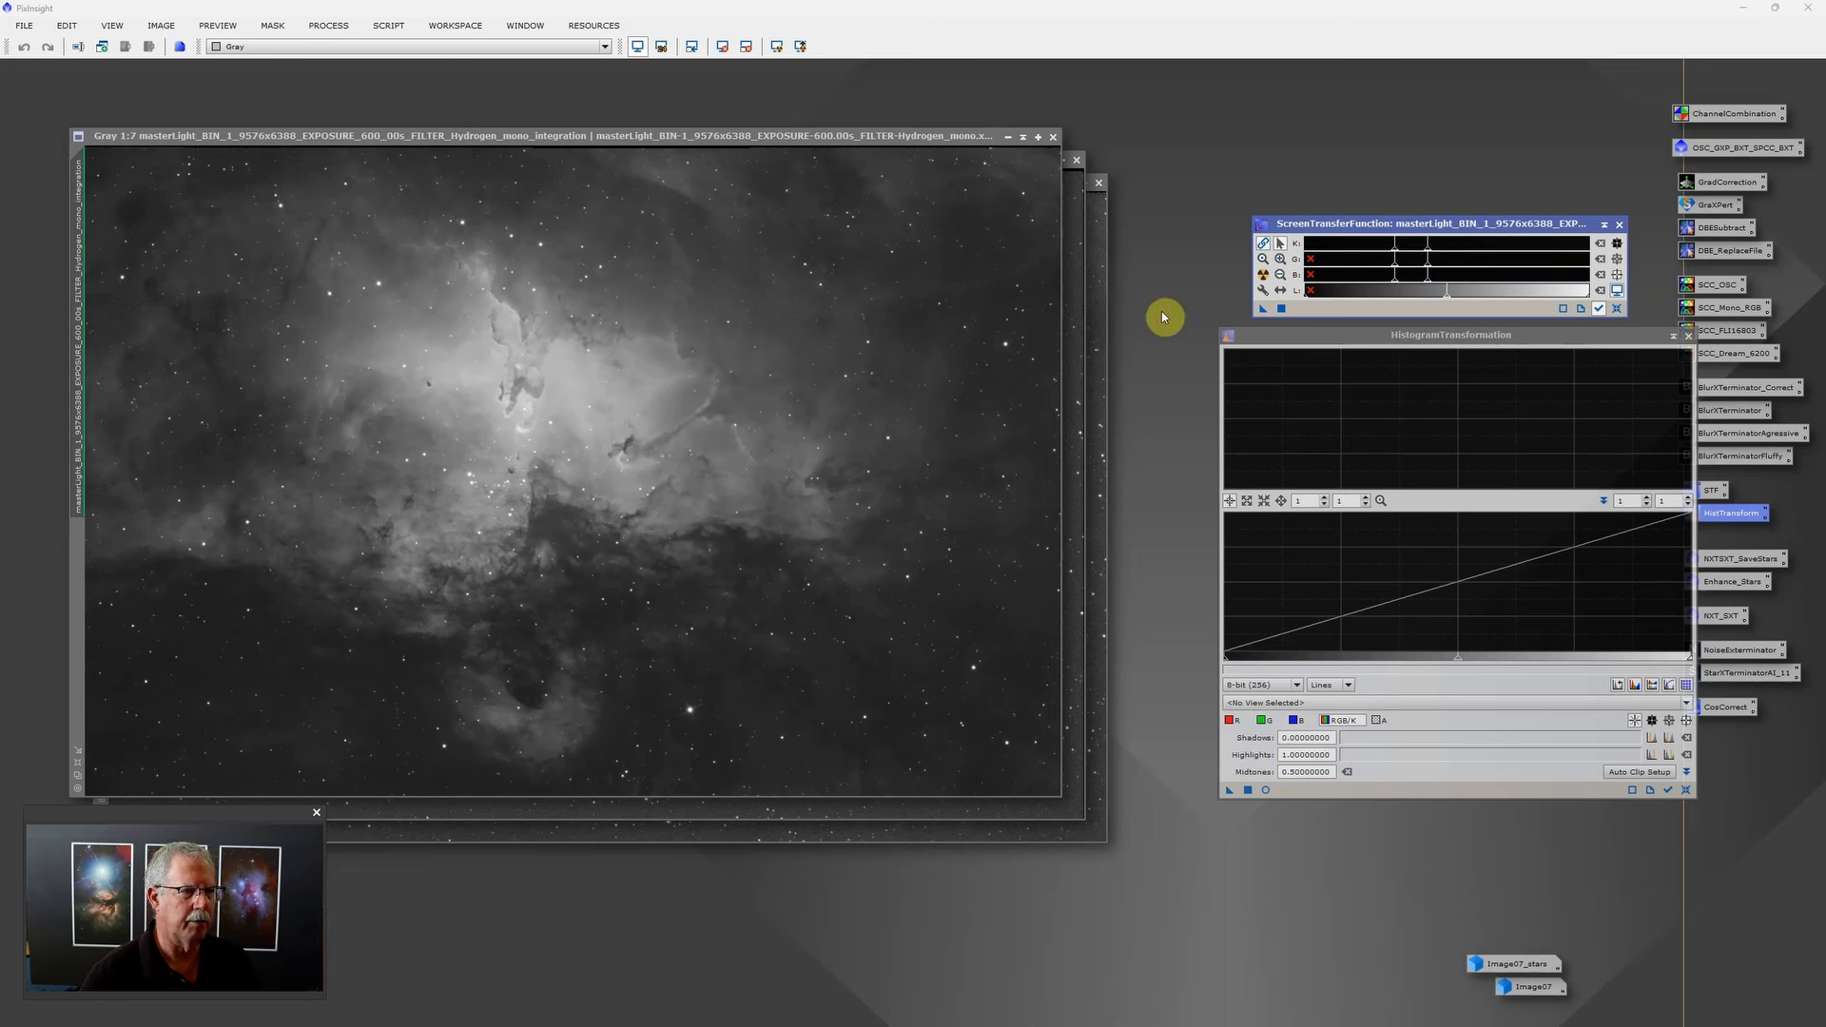
Step: Load the adjusted screen stretch into HistogramTransformation, apply it to the hydrogen image, and turn off the image's screen stretch
drag(1264, 307, 1345, 795)
click(1246, 787)
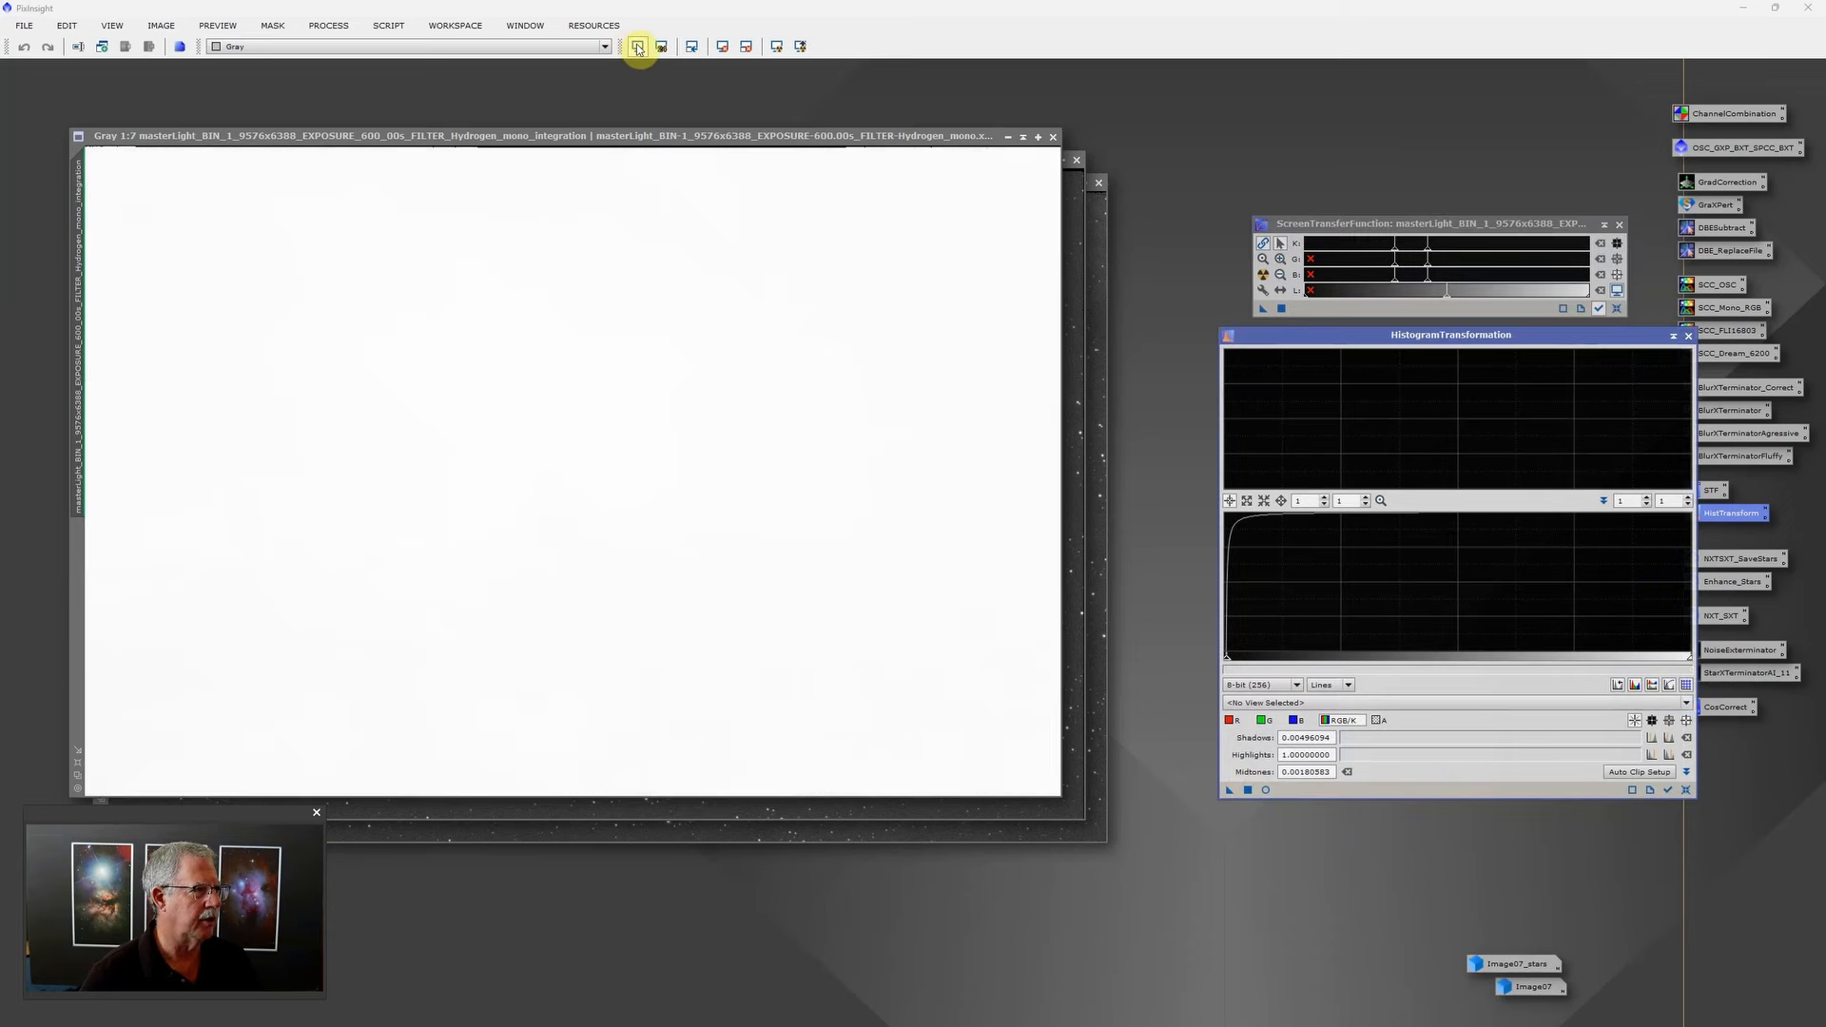
click(636, 46)
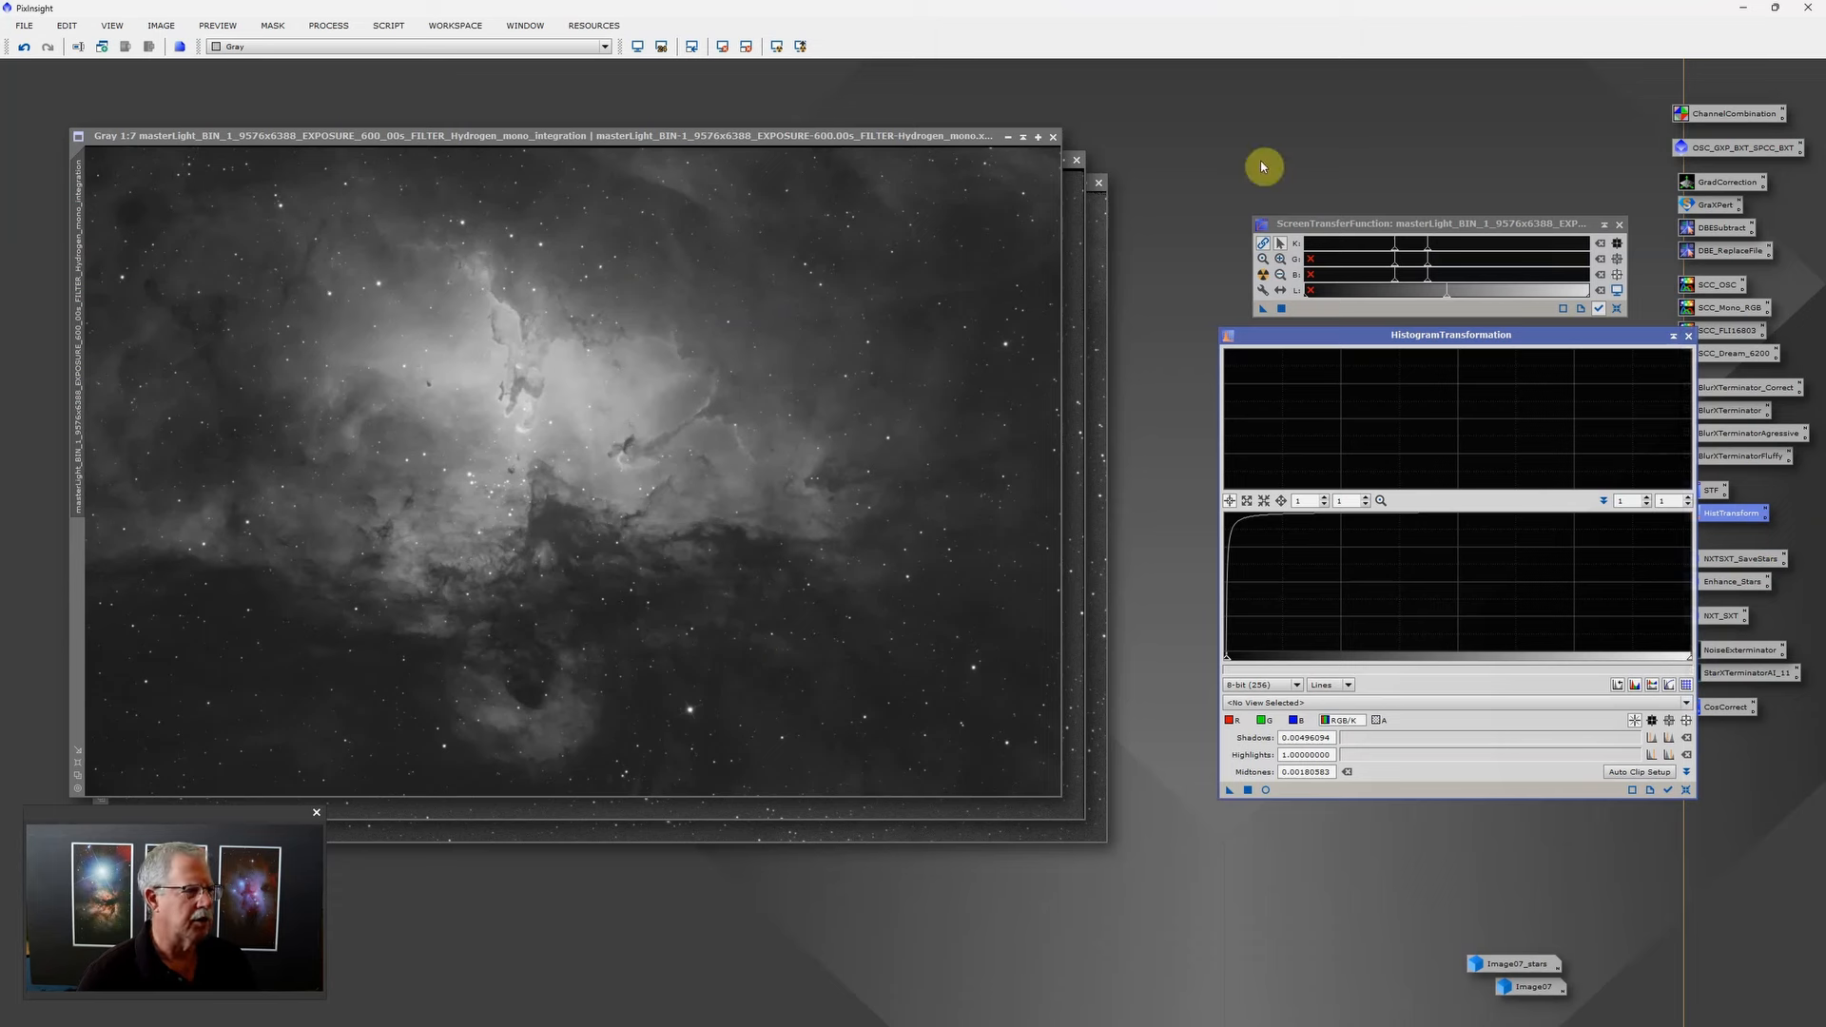
Step: Switch to Photoshop and close the open document "Eagle for Me with Smart Objects"
click(1745, 11)
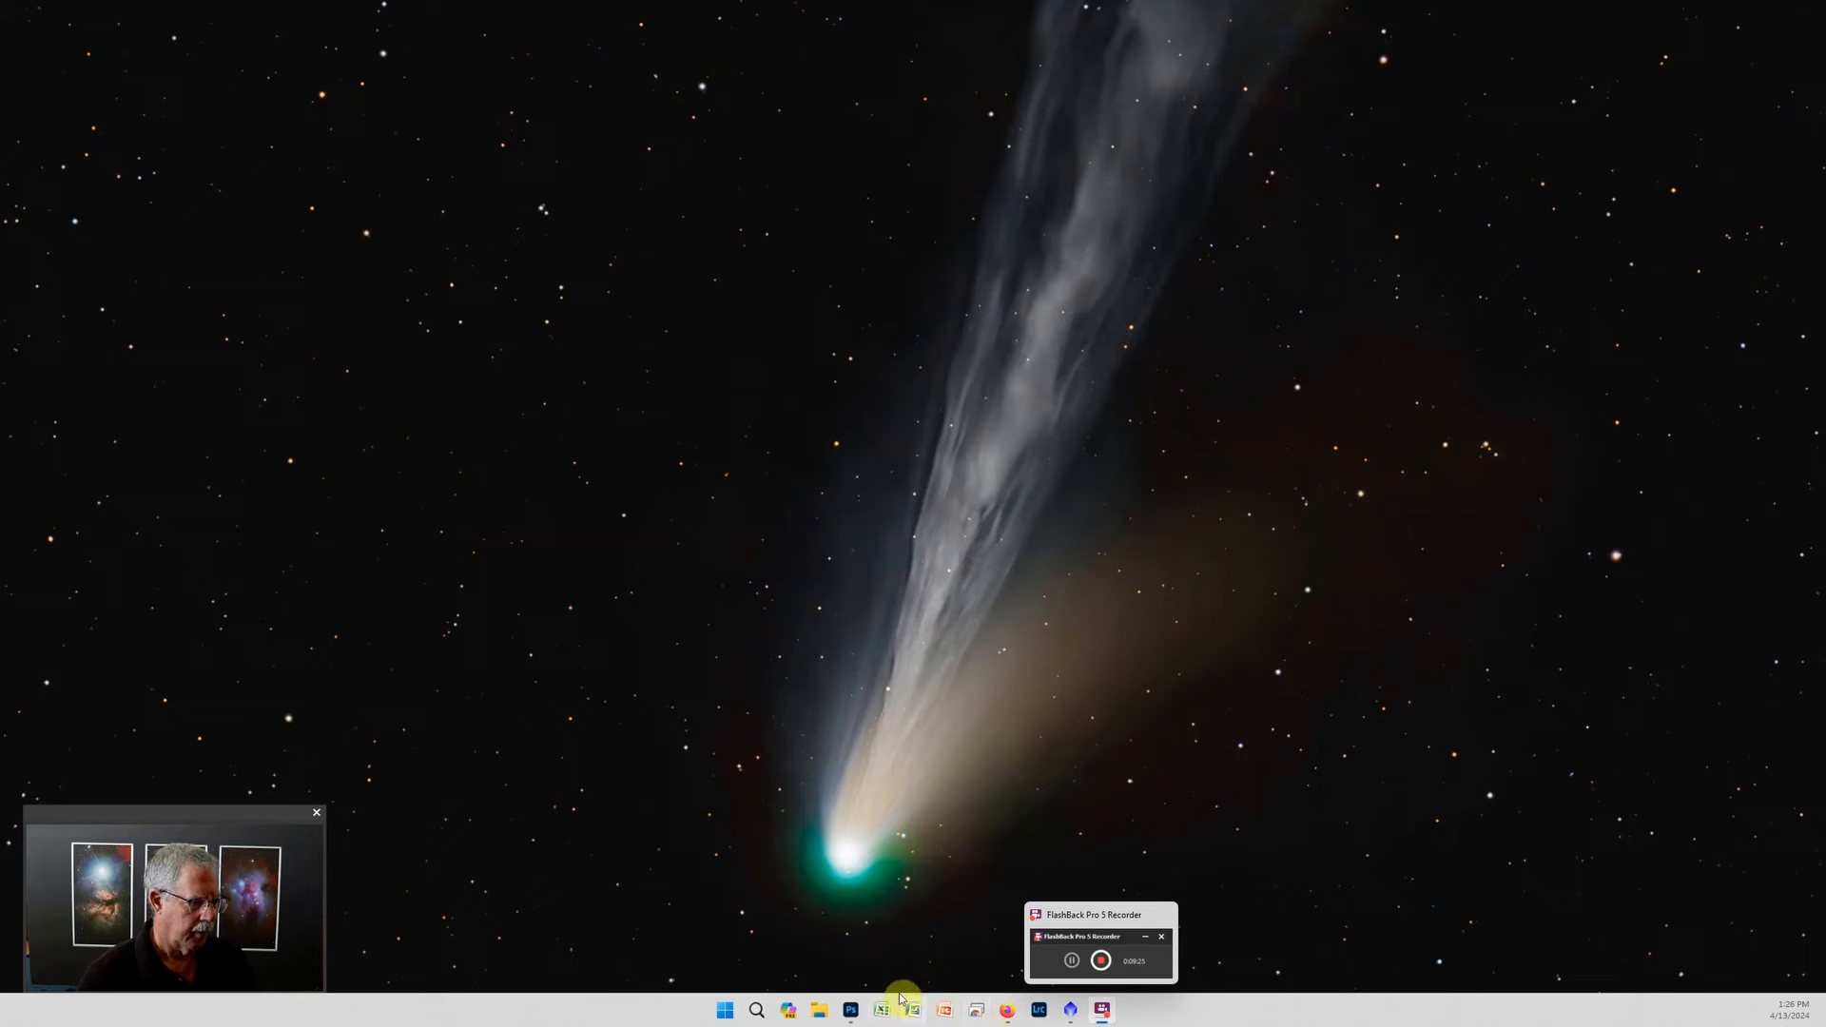
click(851, 1010)
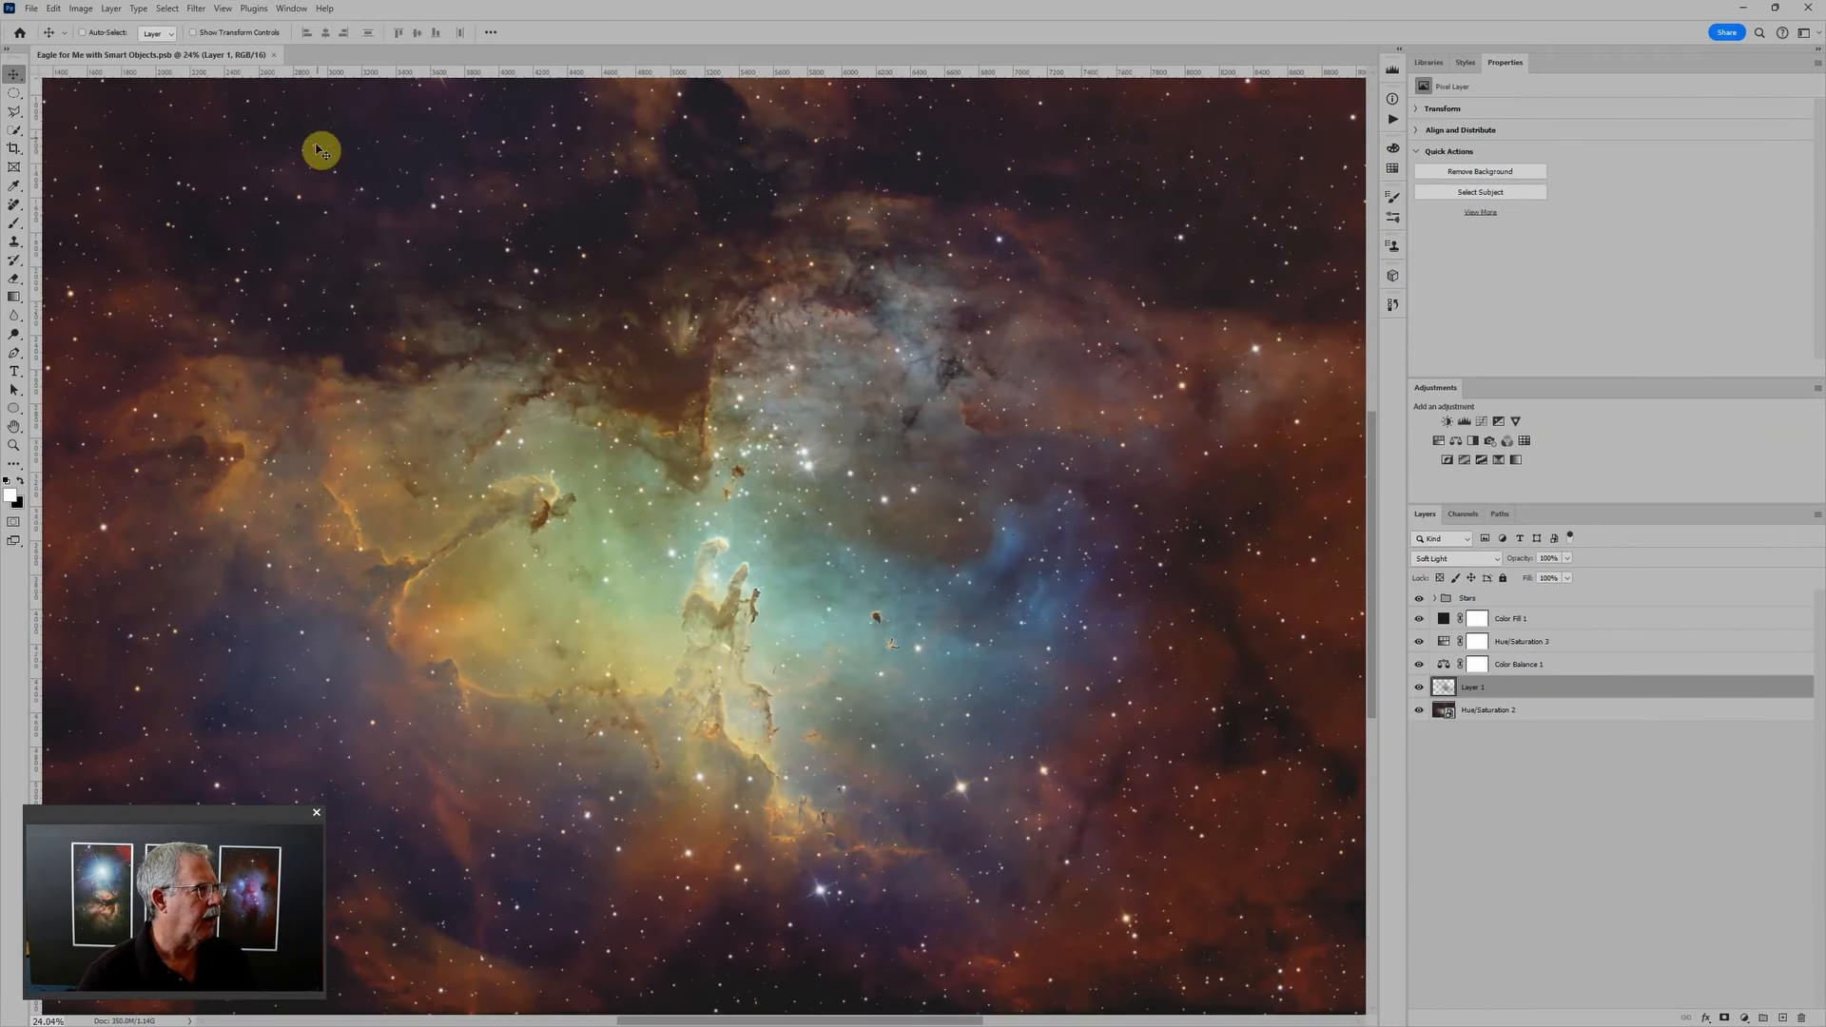
click(275, 54)
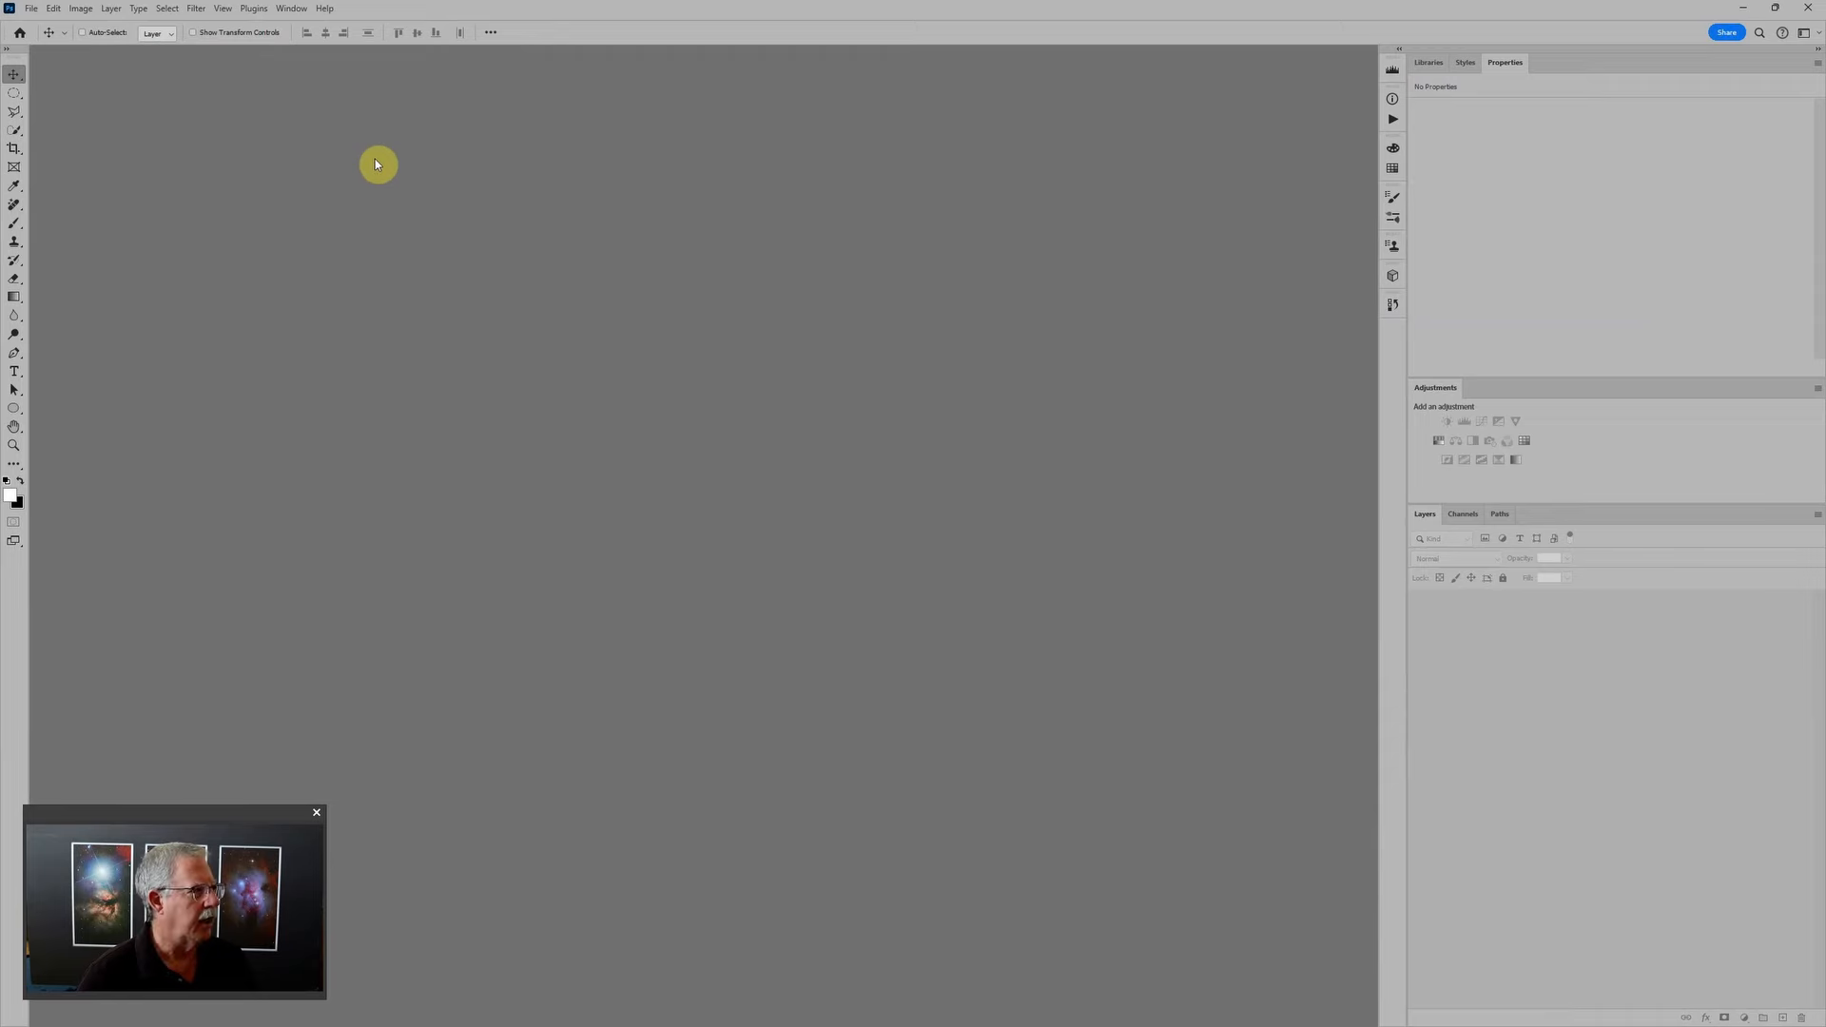
Step: Start loading files into a layer stack and browse to the DATA (D:) folder Astro > NUC1 Data > Eagle for Video
click(34, 9)
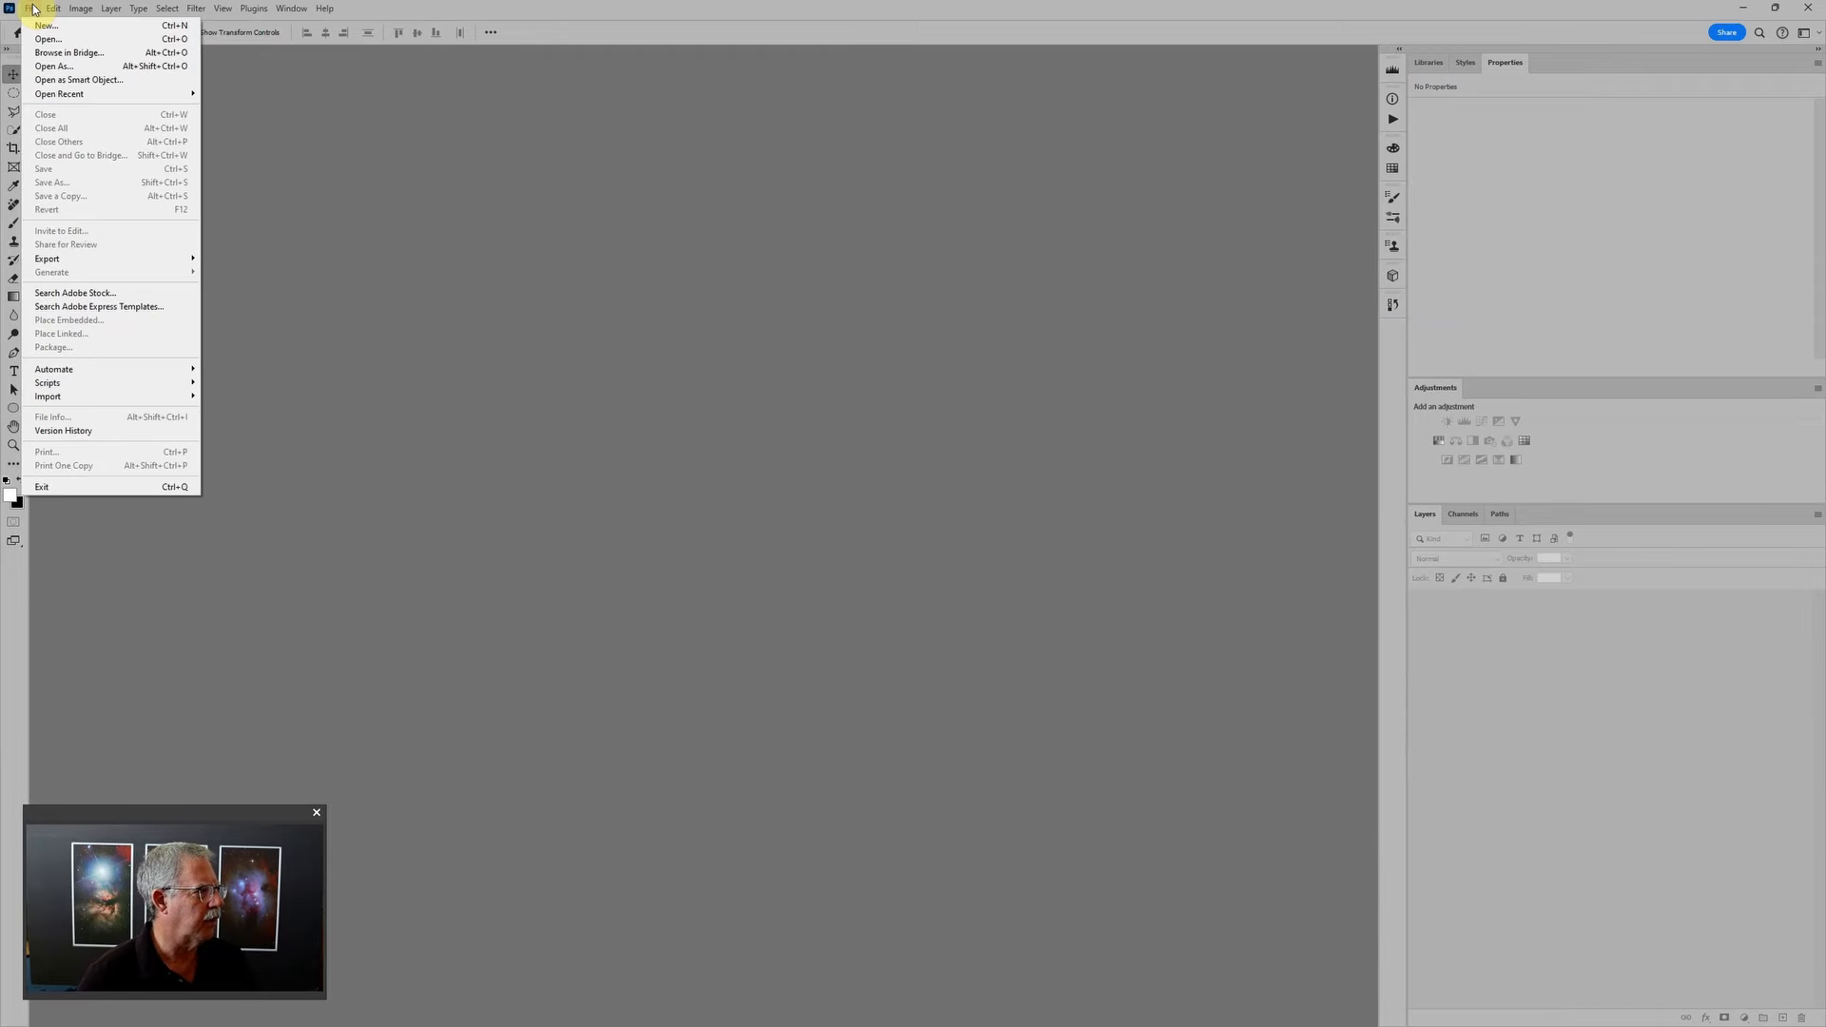
mouse_move(77, 386)
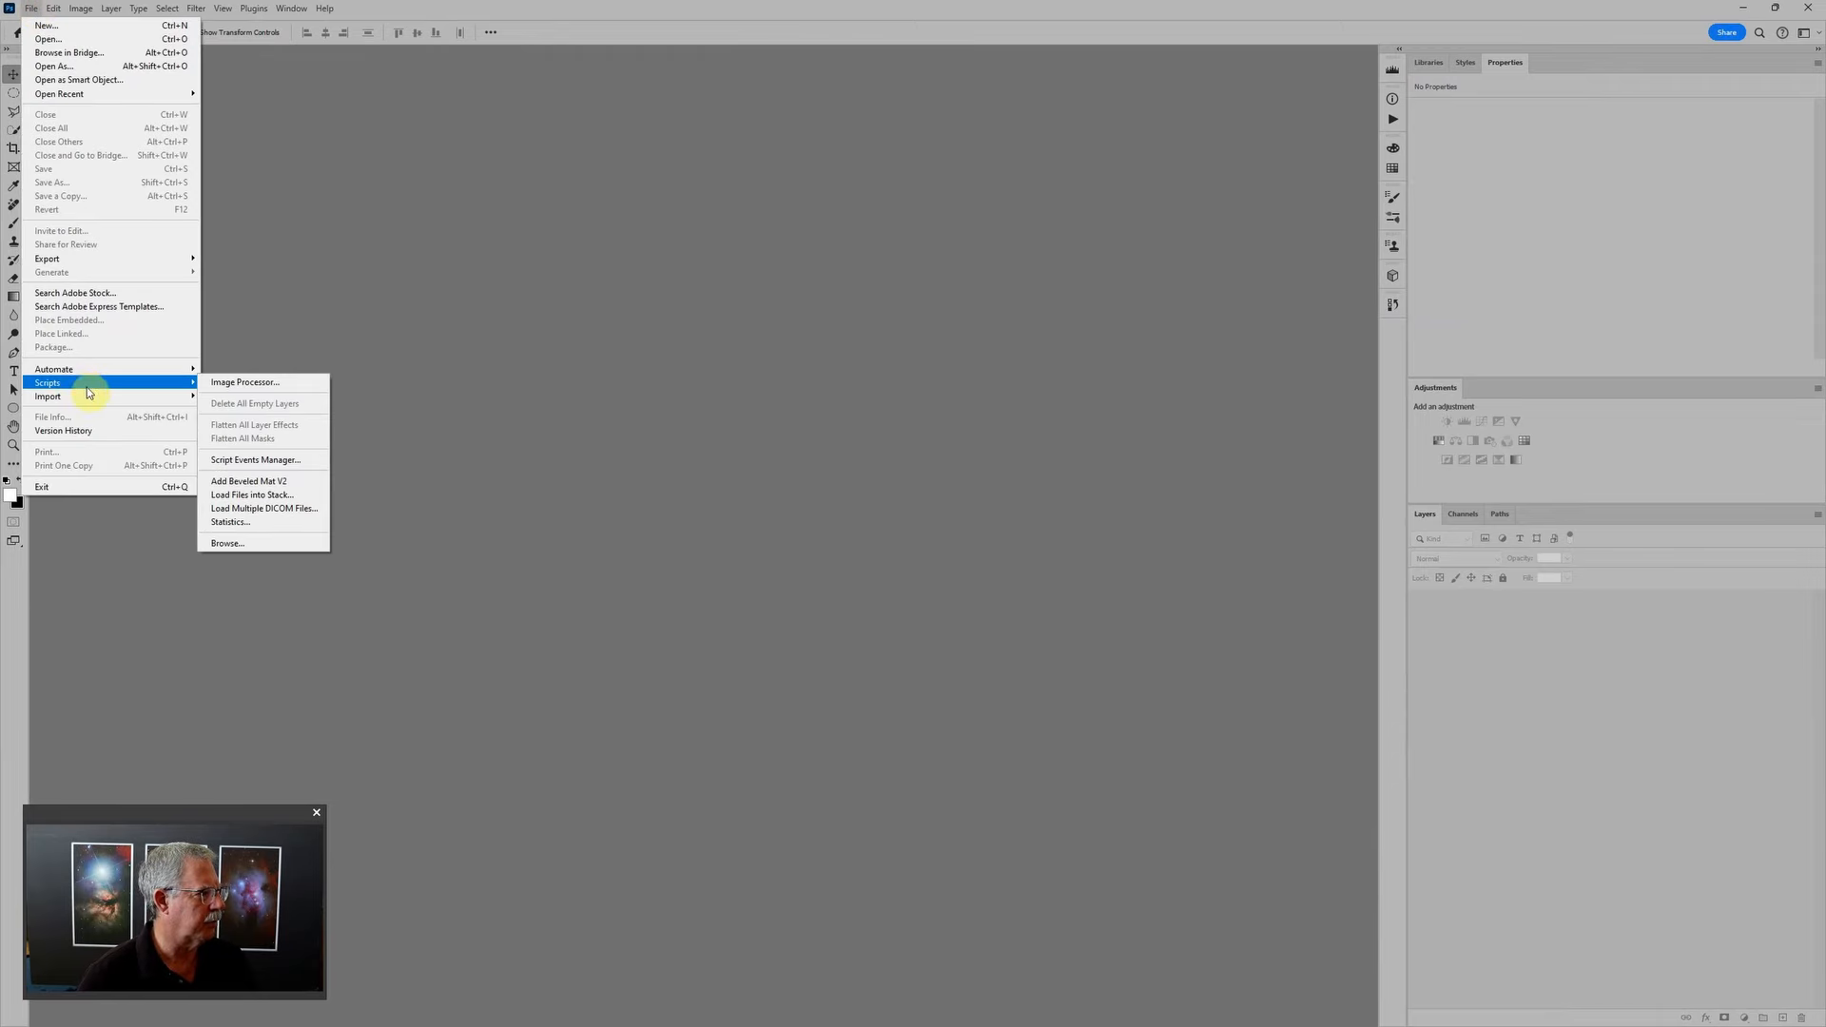
click(265, 494)
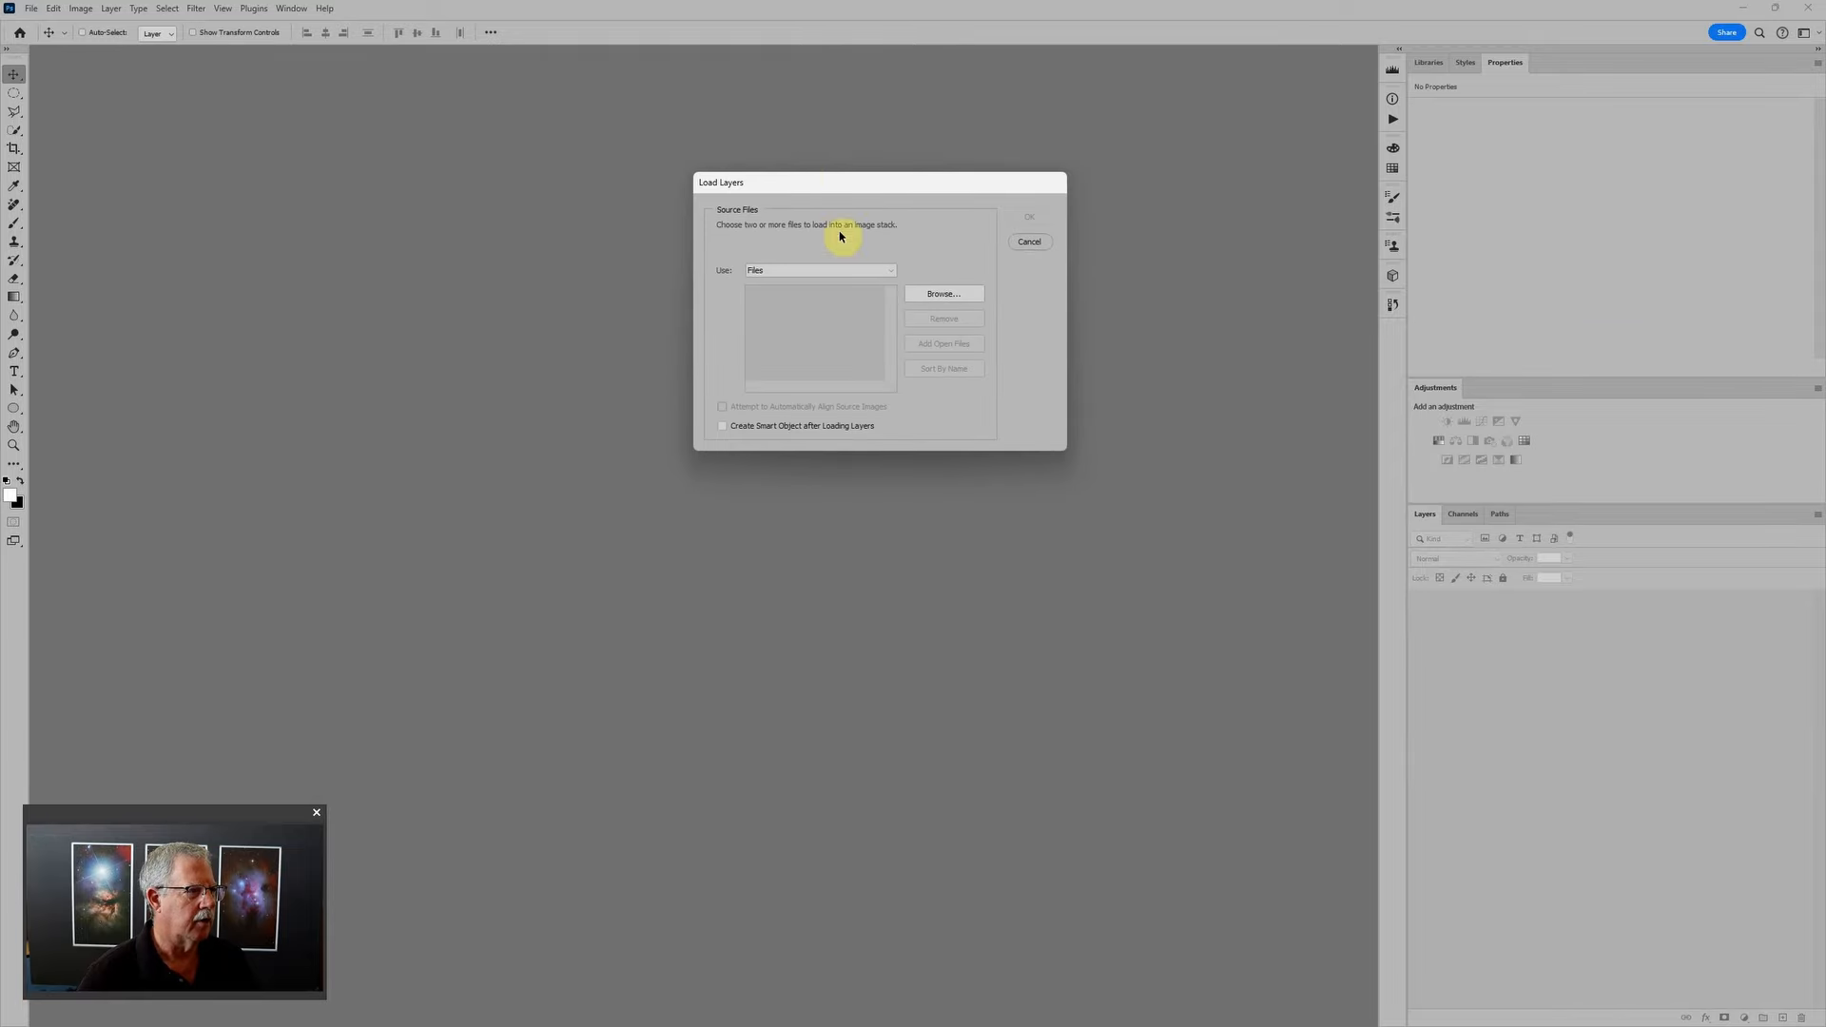
click(931, 295)
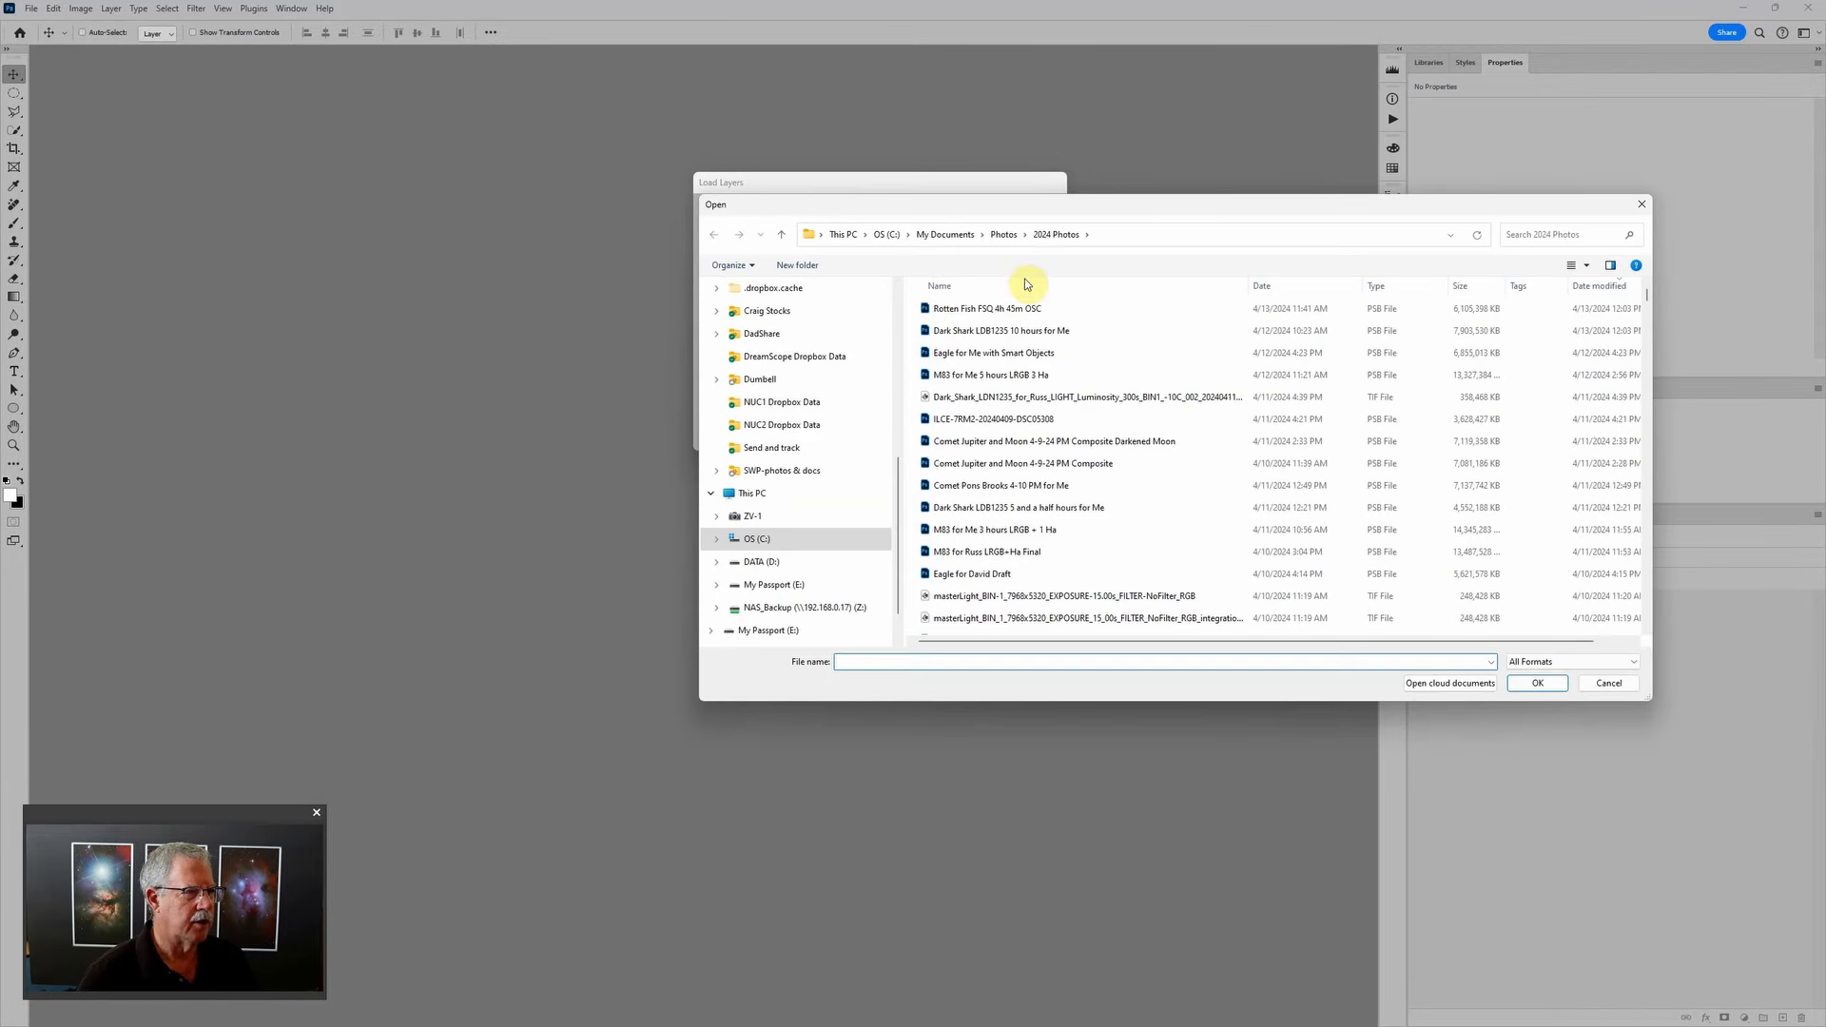
click(757, 562)
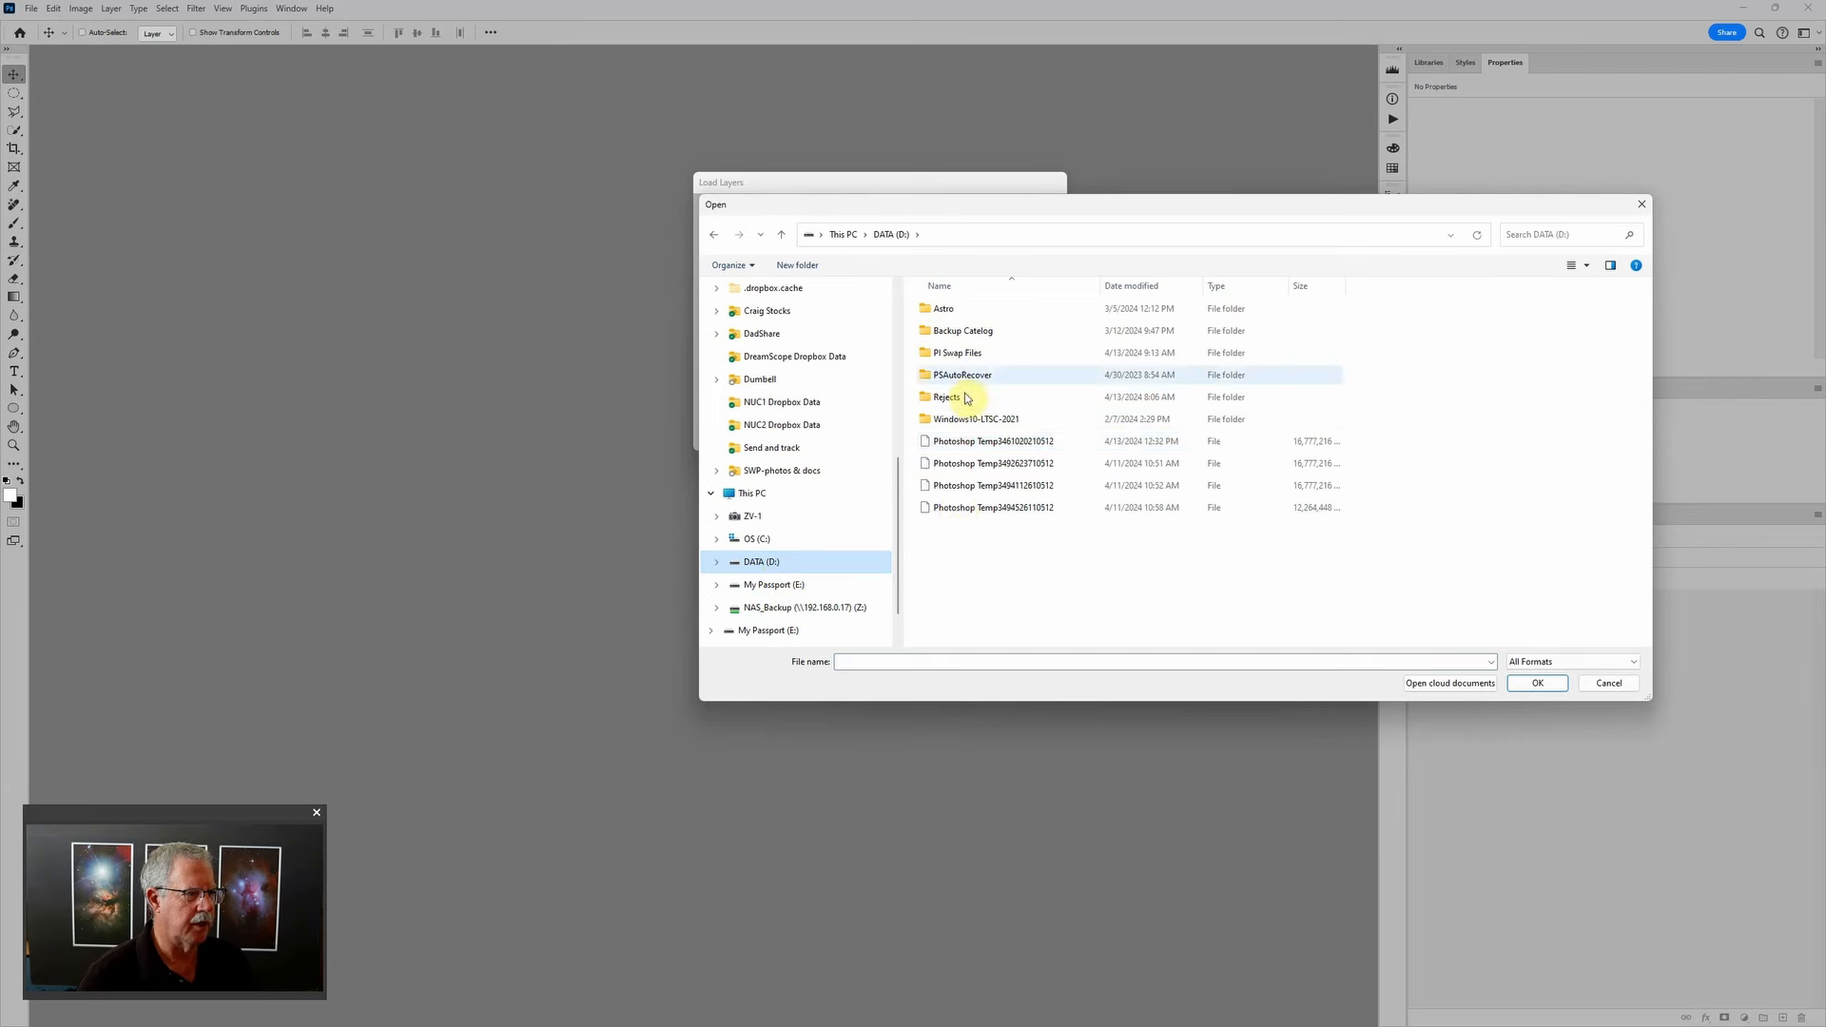
double_click(965, 310)
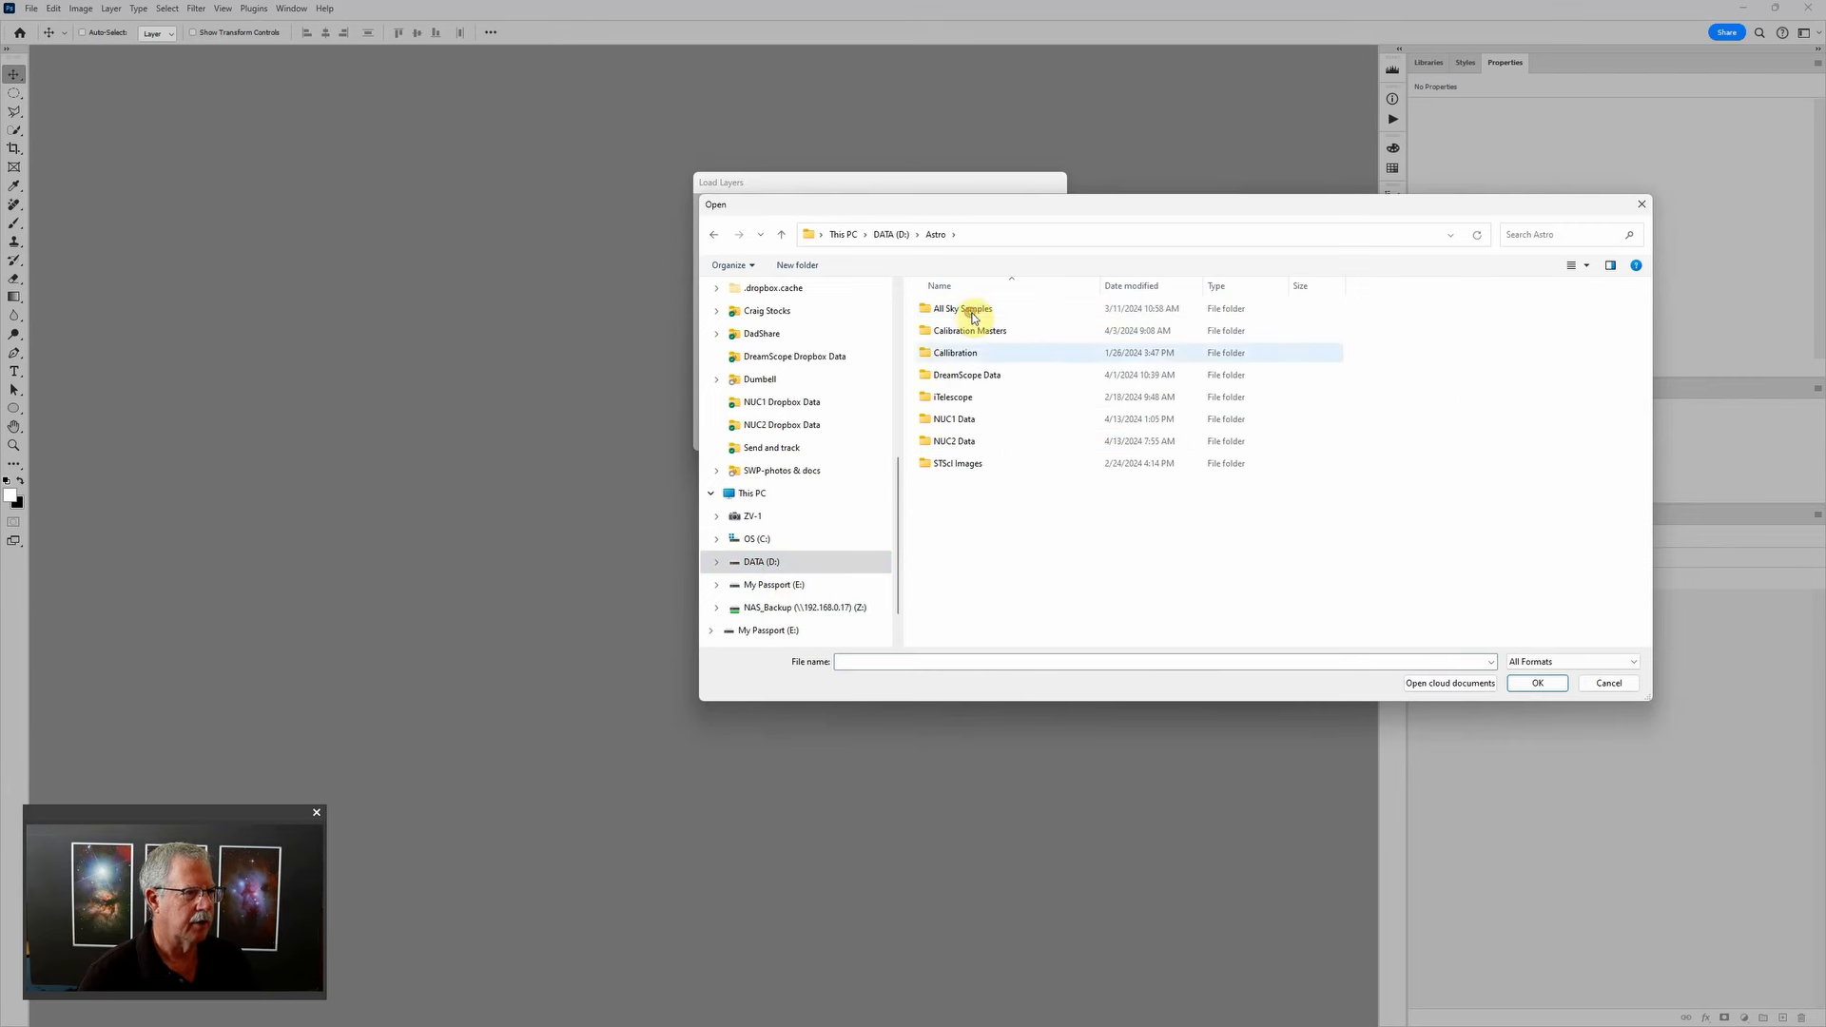
double_click(972, 420)
double_click(991, 599)
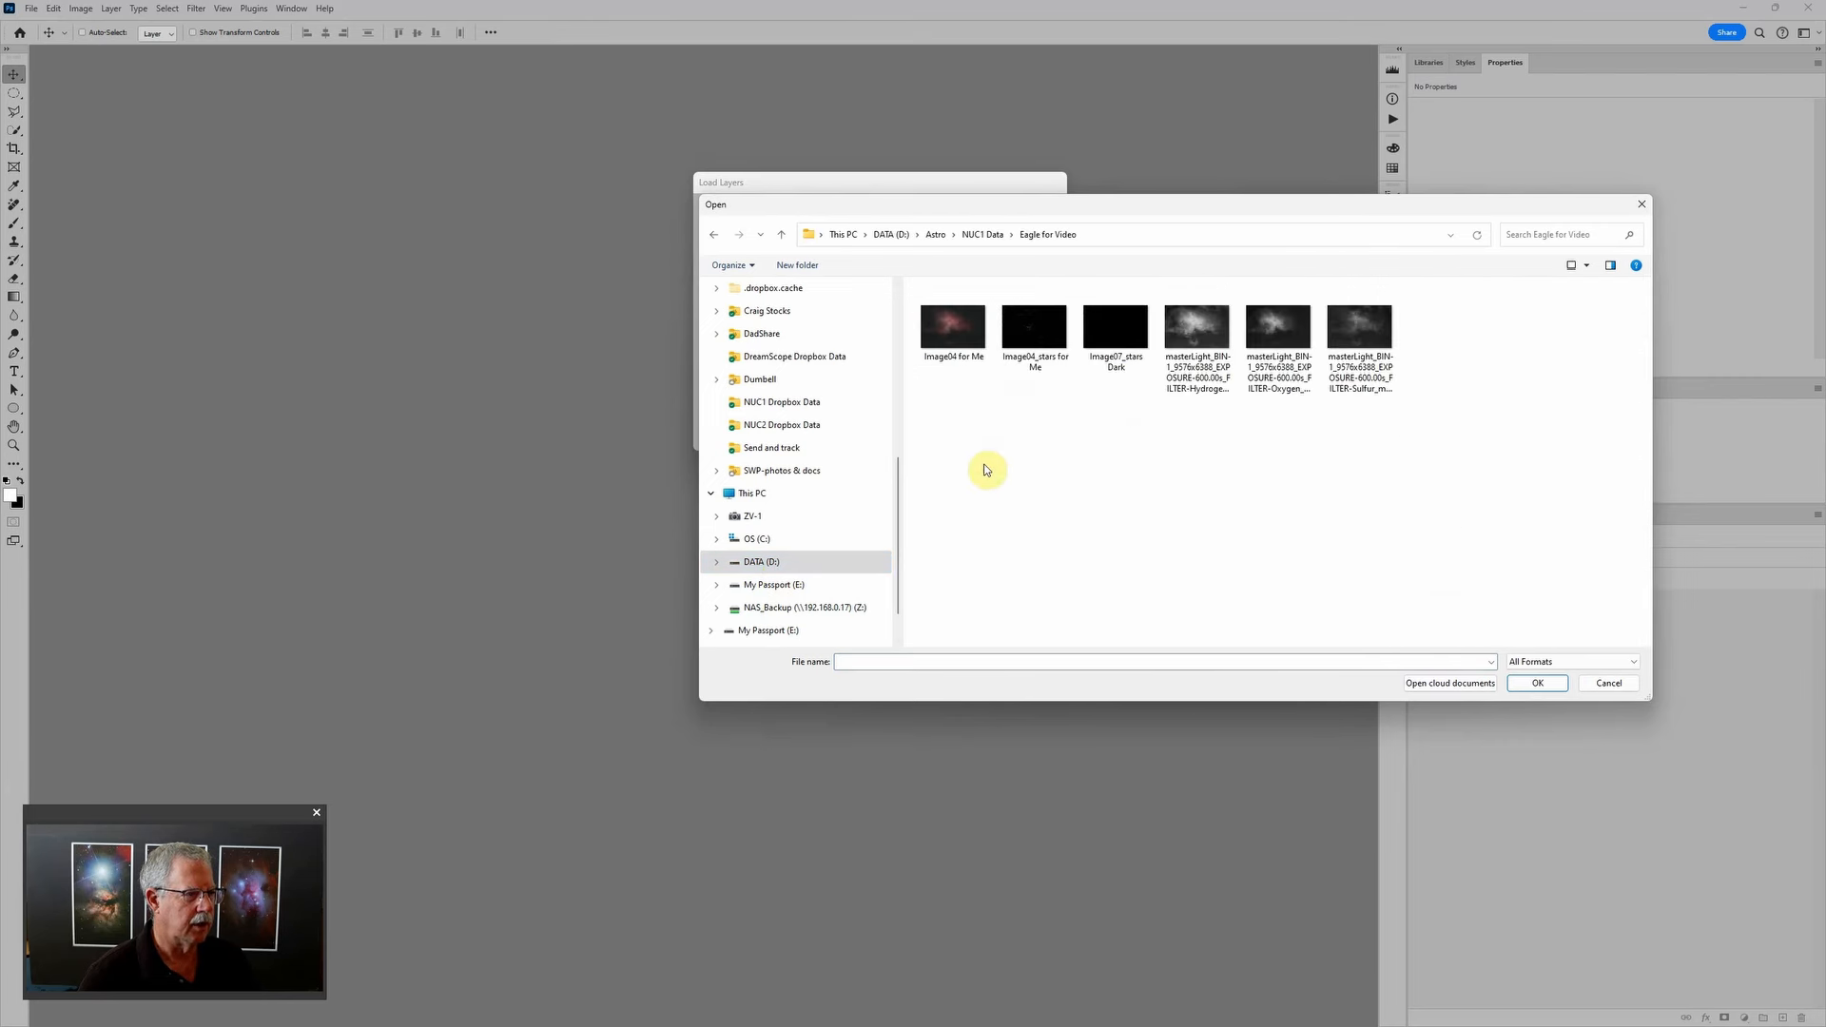
Step: Load all six images in the Eagle for Video folder as layers of one new document
click(973, 345)
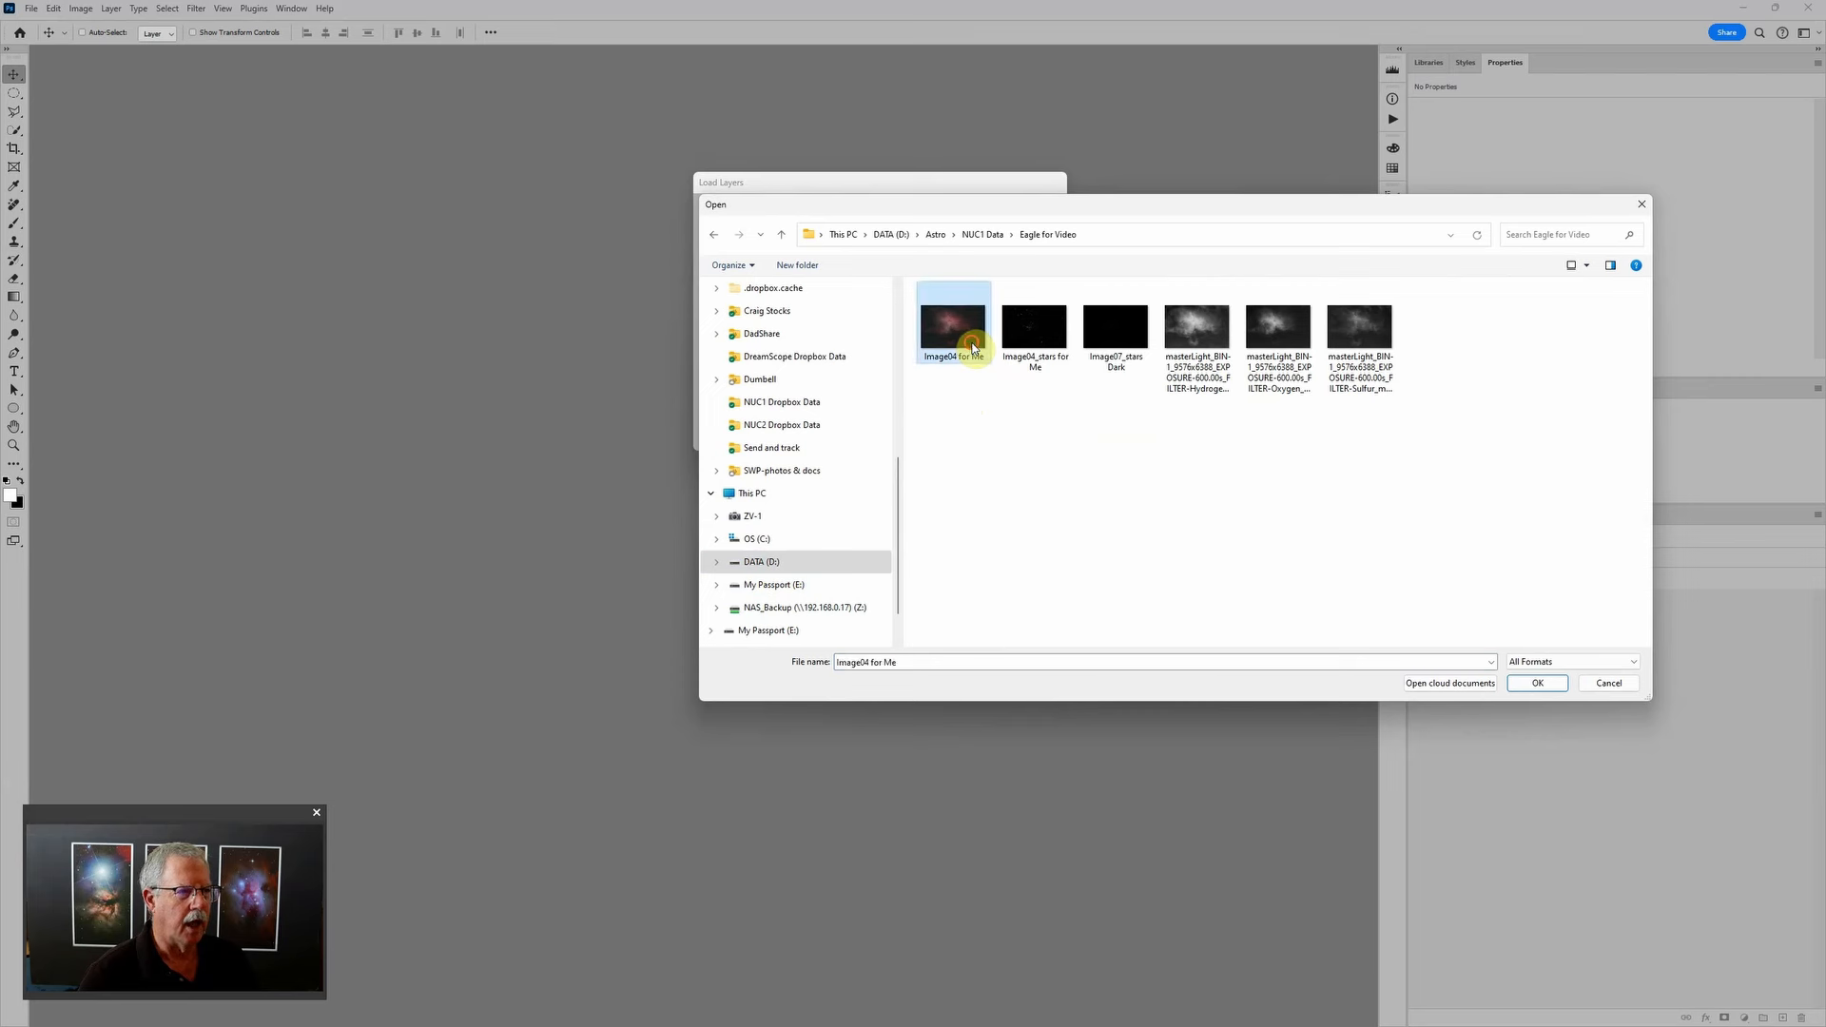
shift+click(1362, 343)
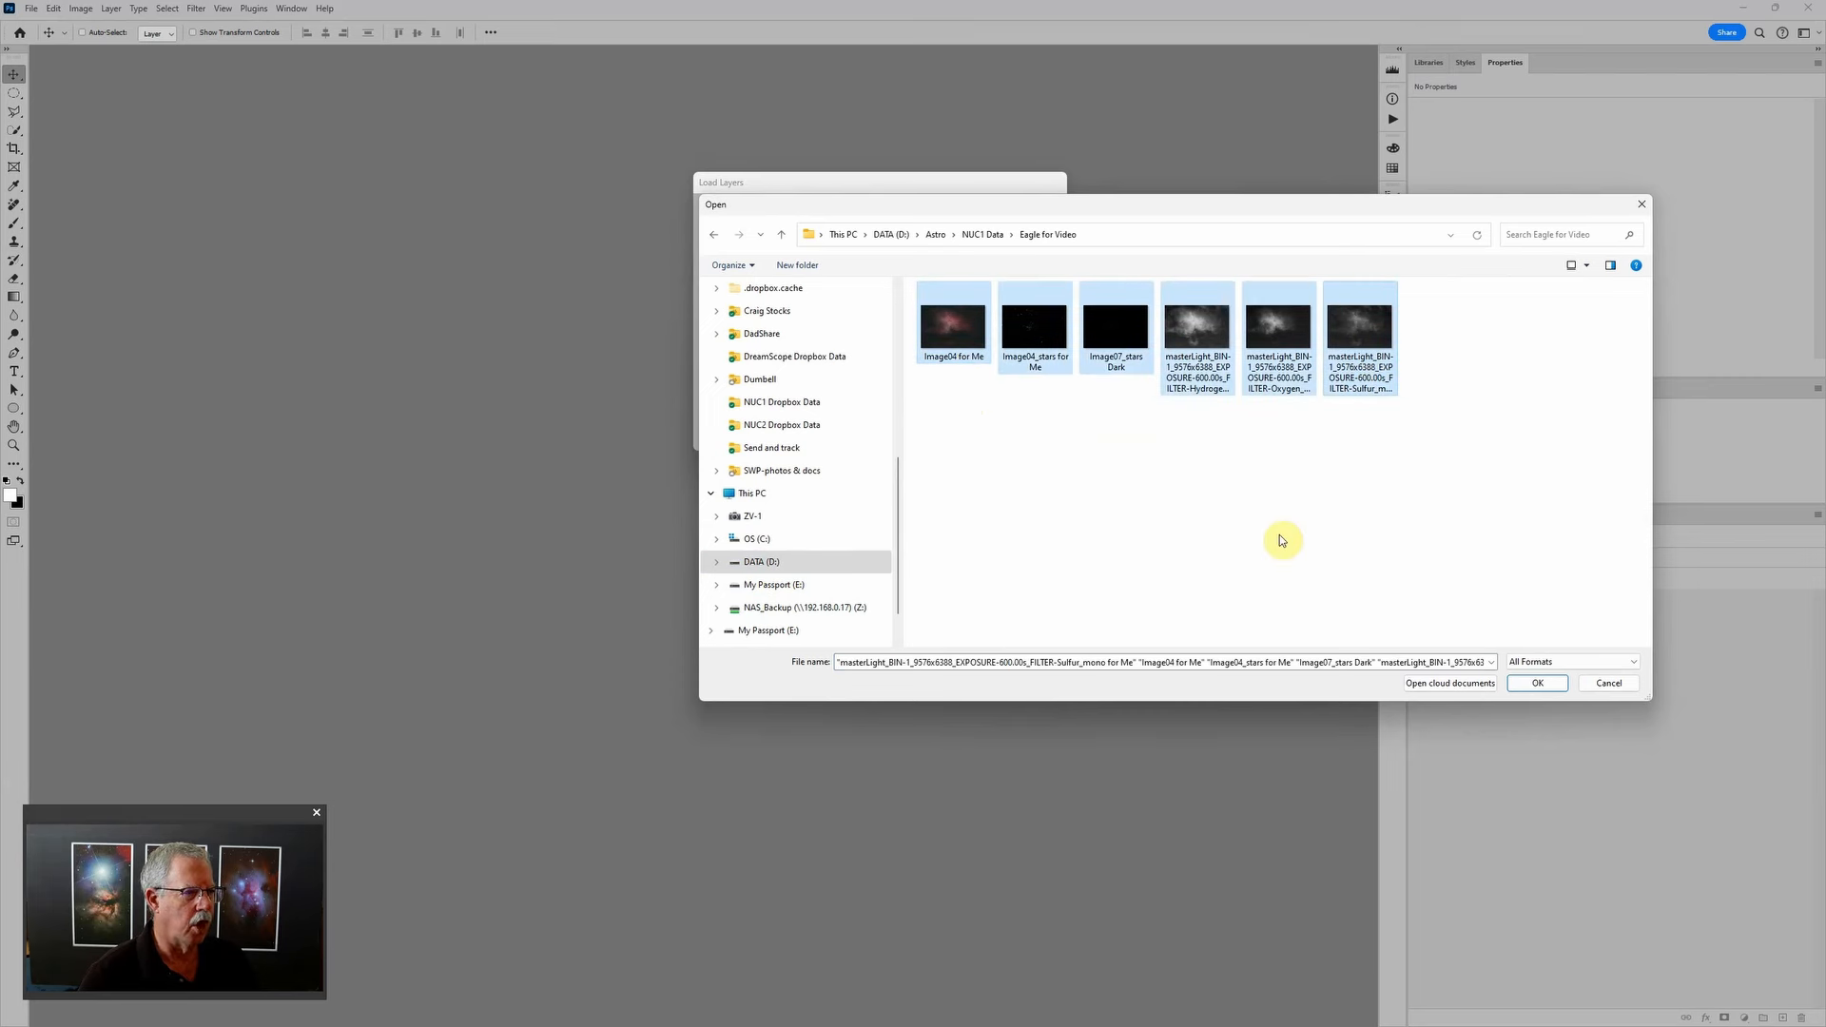
click(1536, 685)
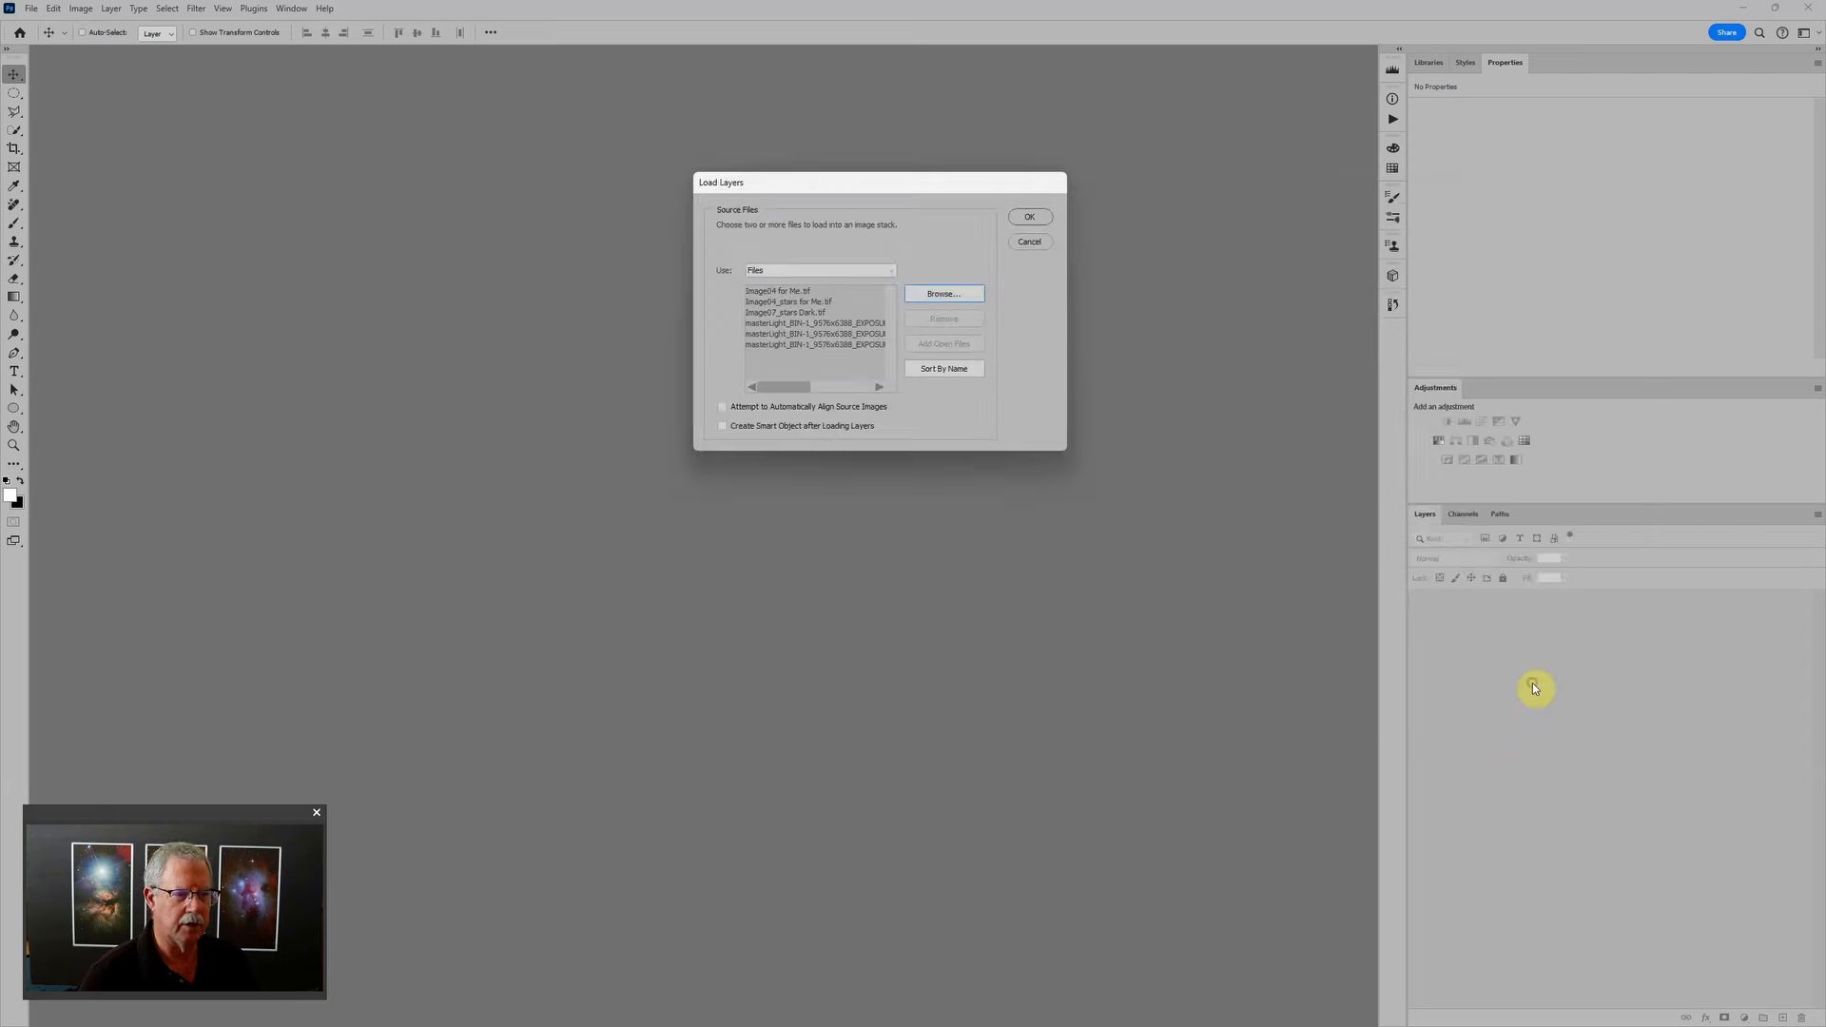
click(1029, 217)
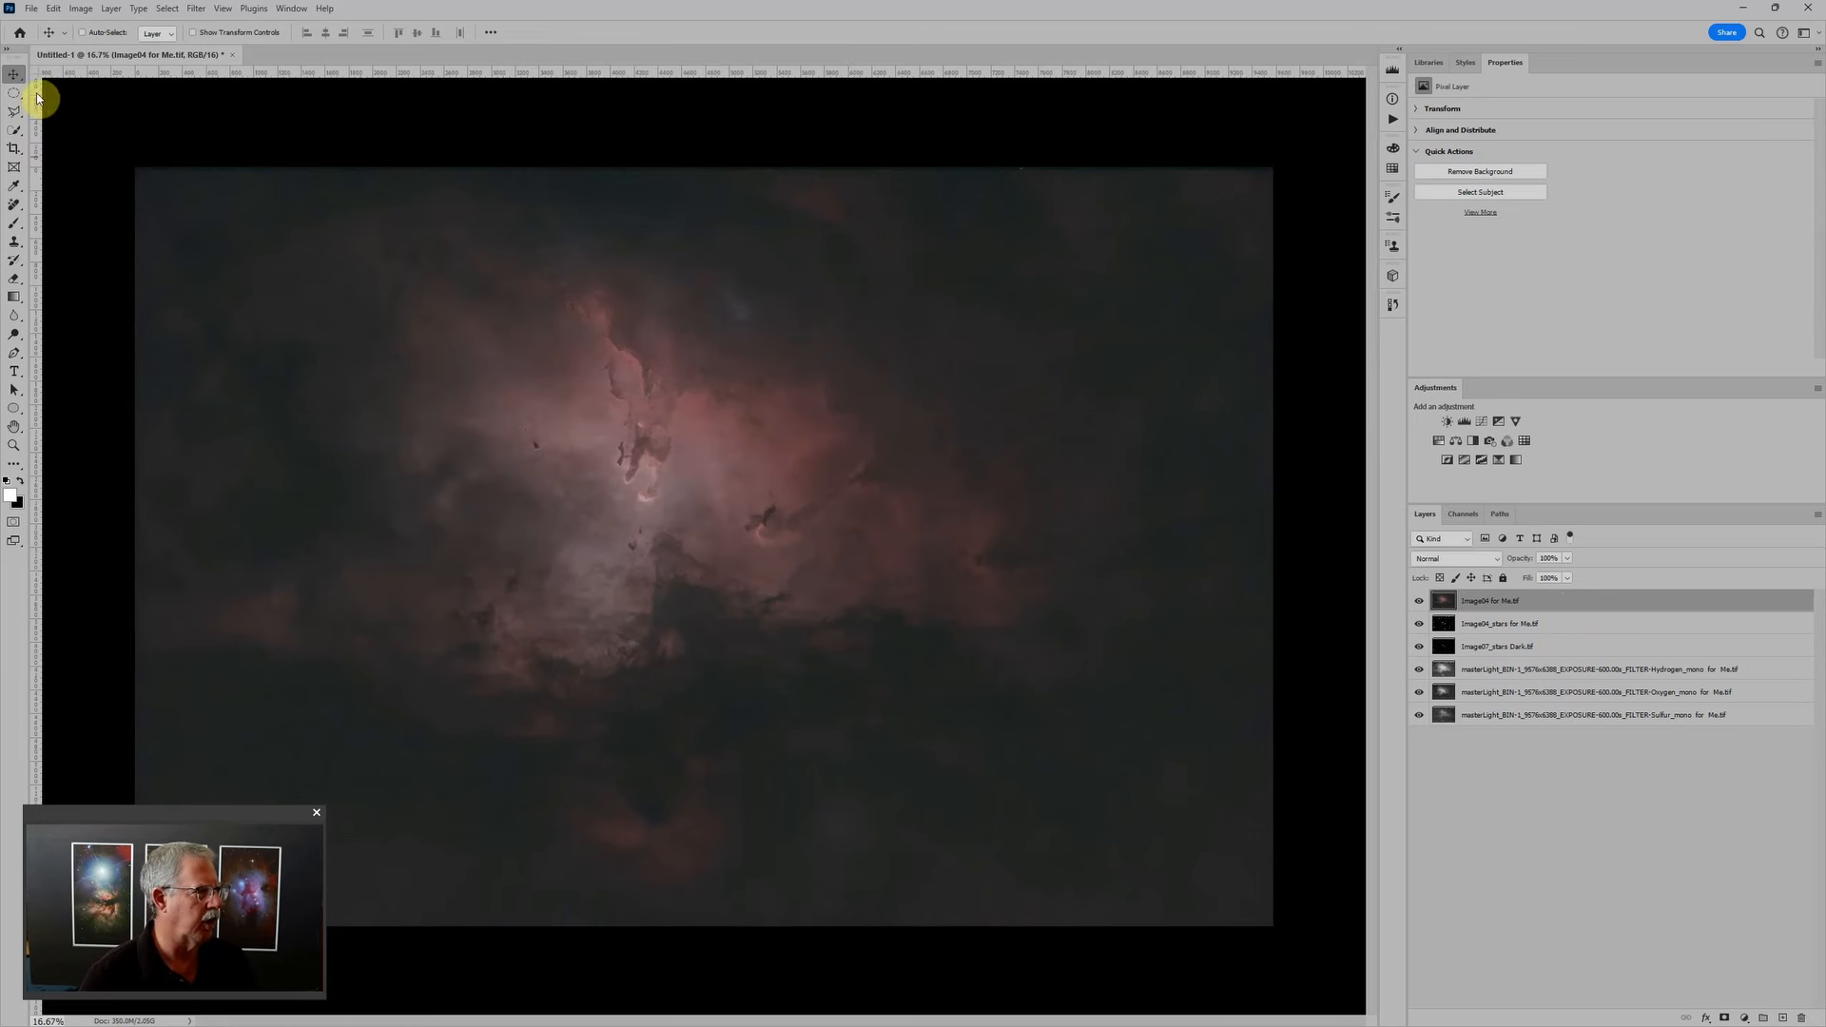
Step: Rotate the whole image by 180°
click(82, 9)
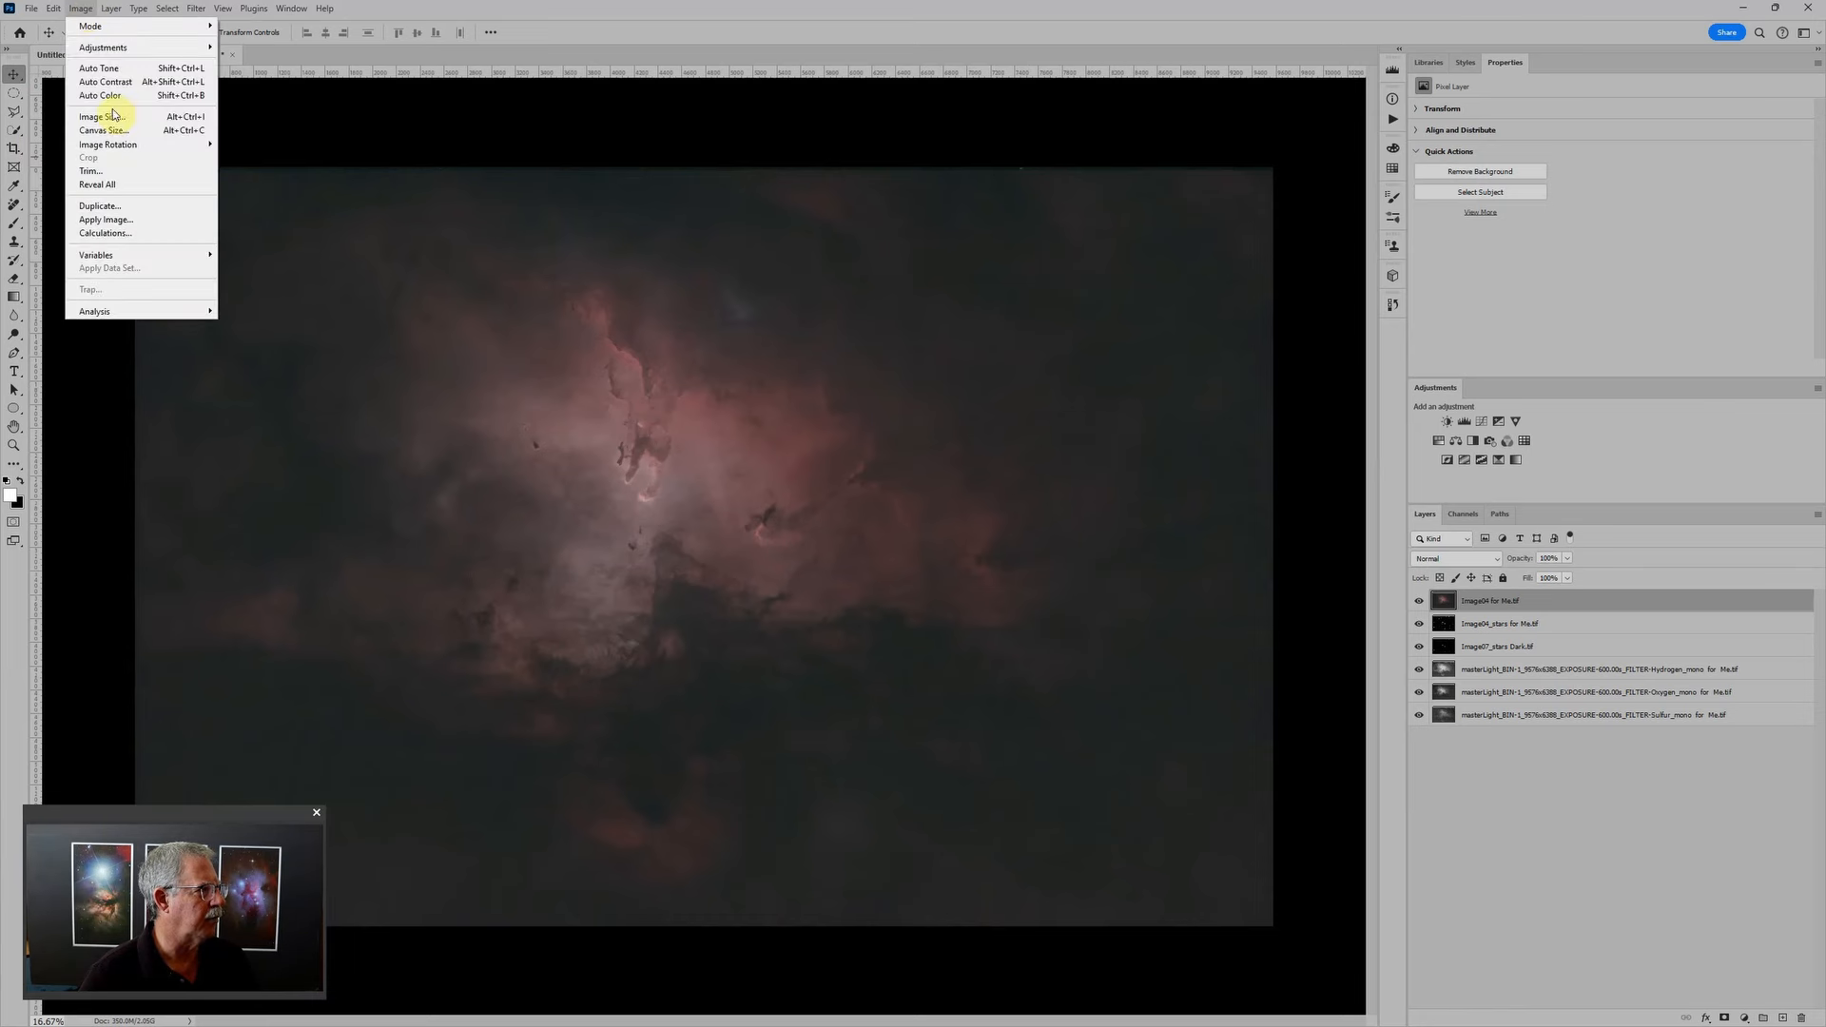
mouse_move(123, 144)
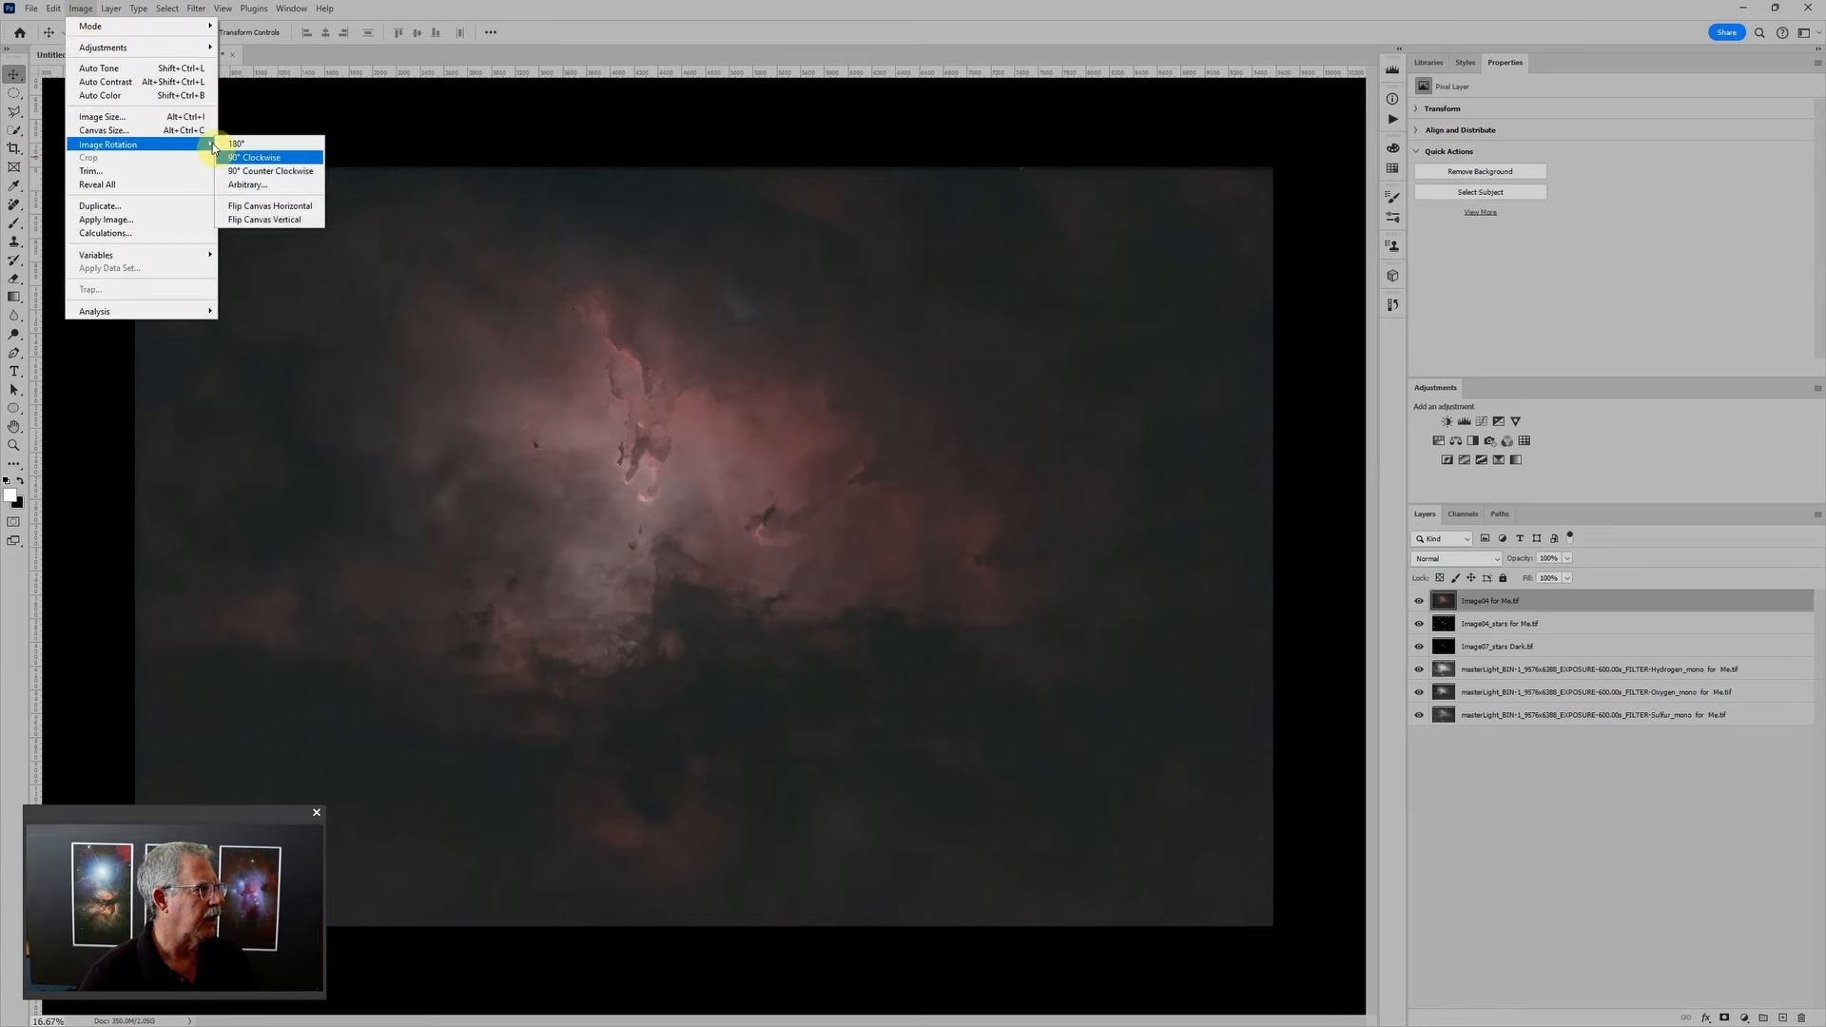
click(263, 148)
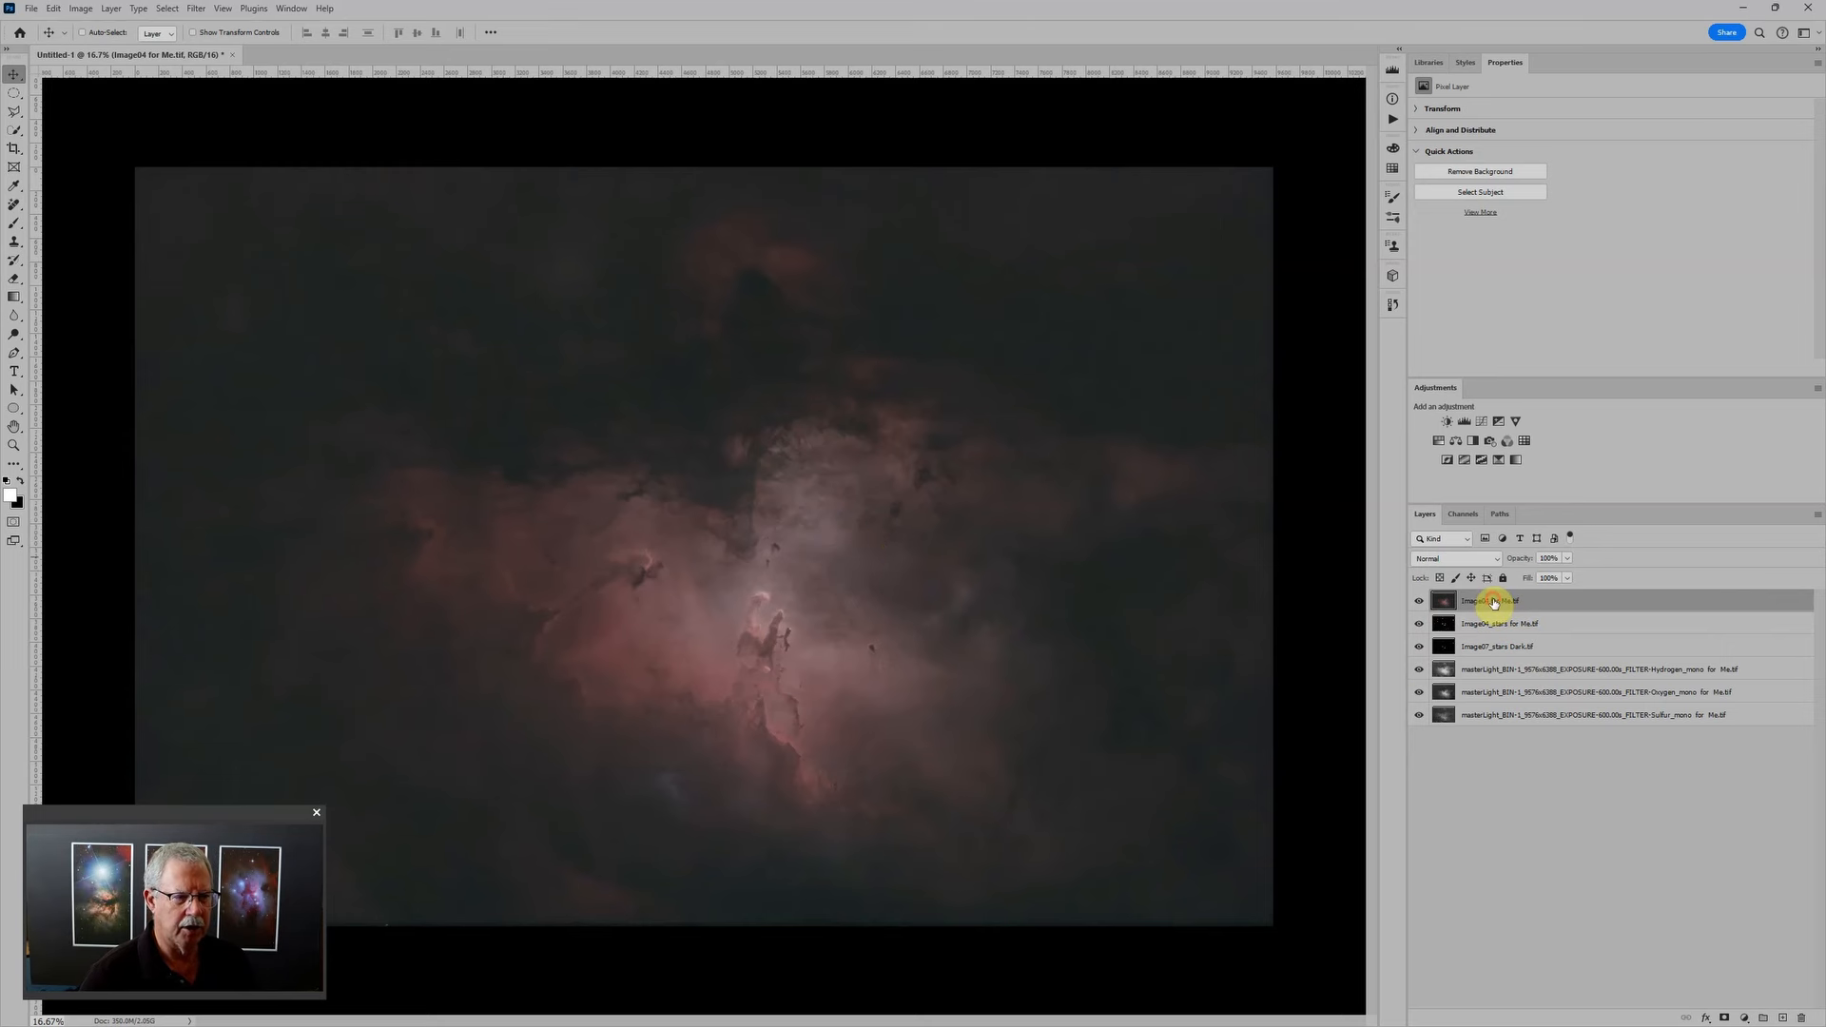
Step: Move the "Image04 for Me" layer beneath all other layers and compare the two star layers by briefly hiding "Image04_stars for Me"
drag(1493, 602, 1516, 783)
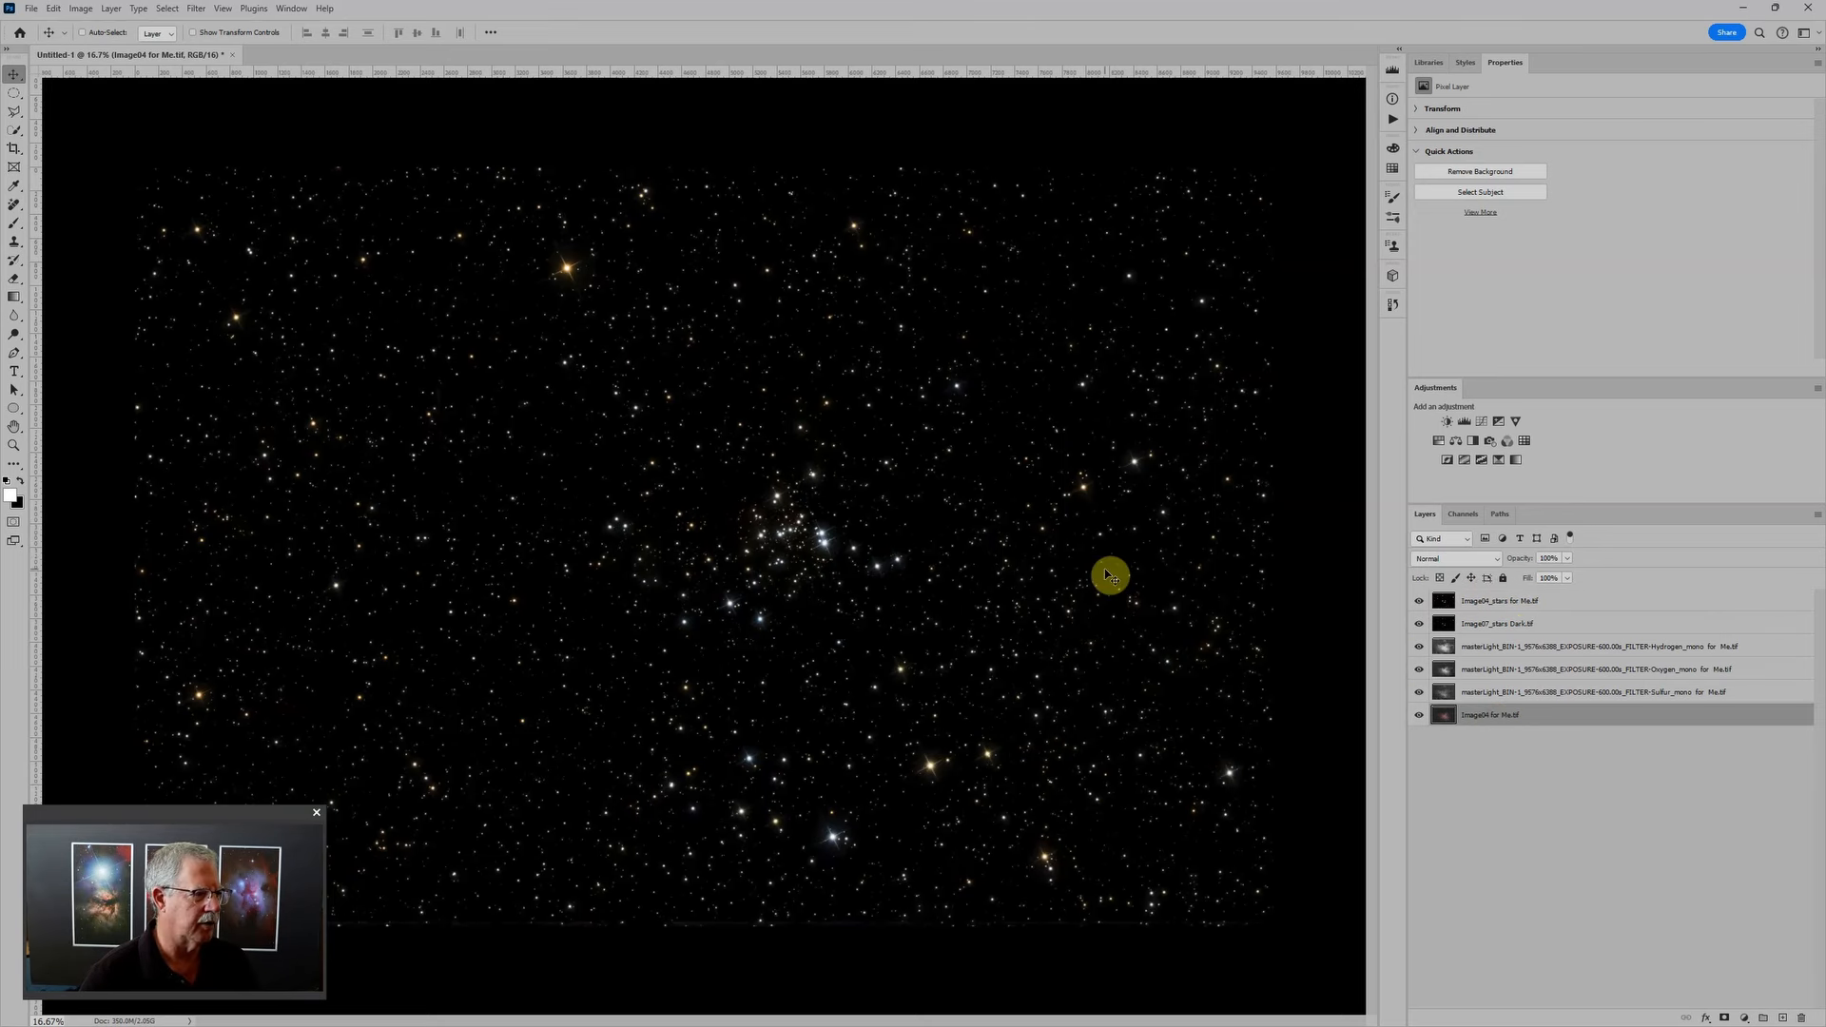
scroll(727, 535, up, 2)
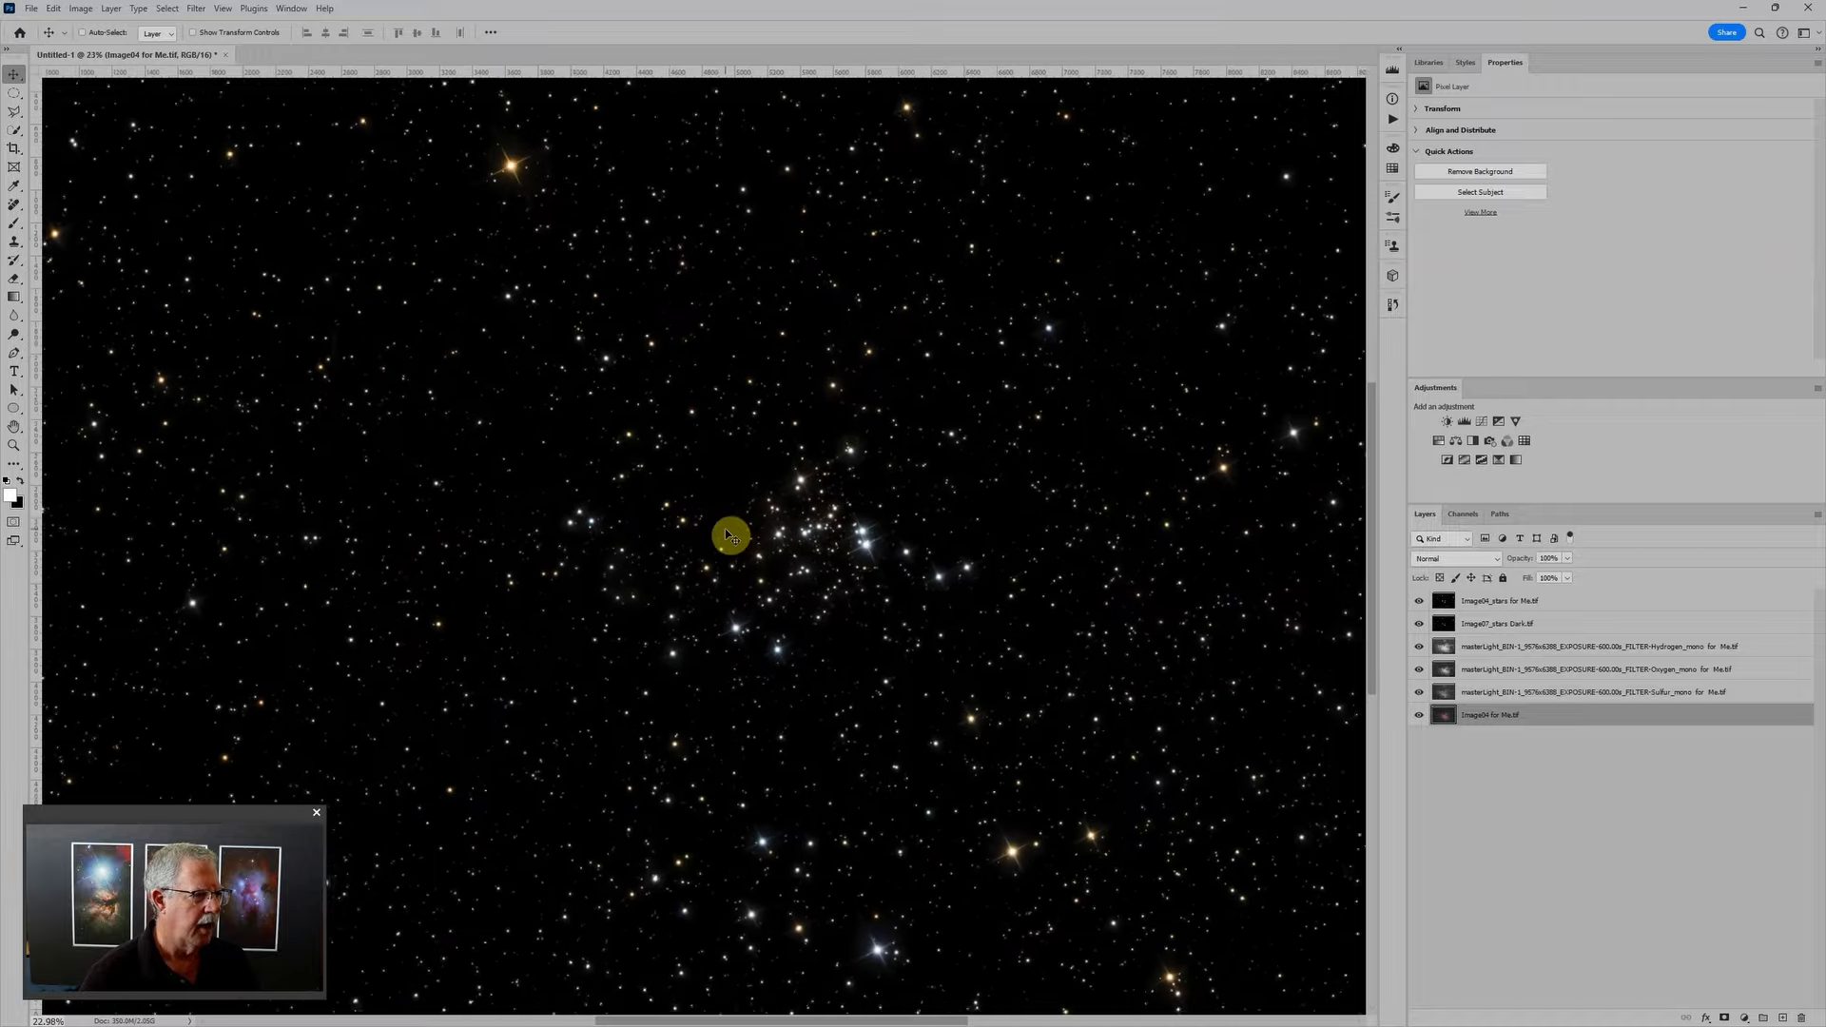
scroll(727, 534, up, 1)
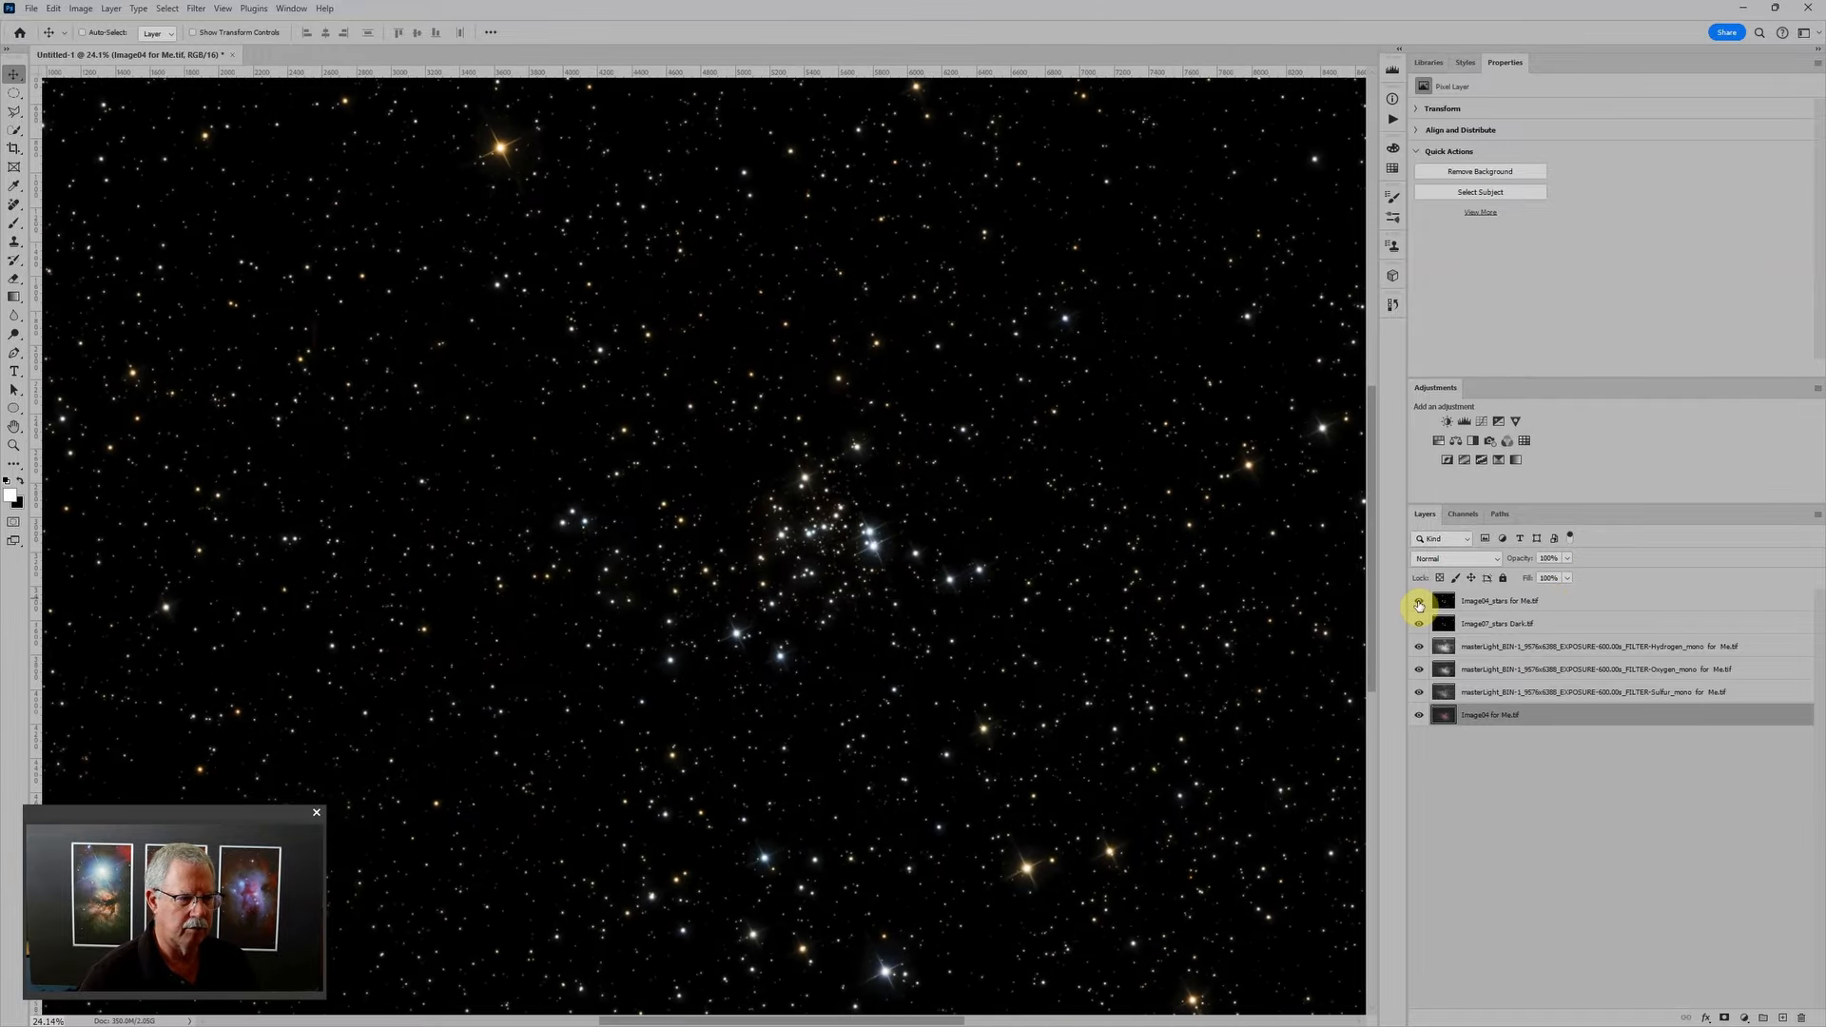
click(1418, 601)
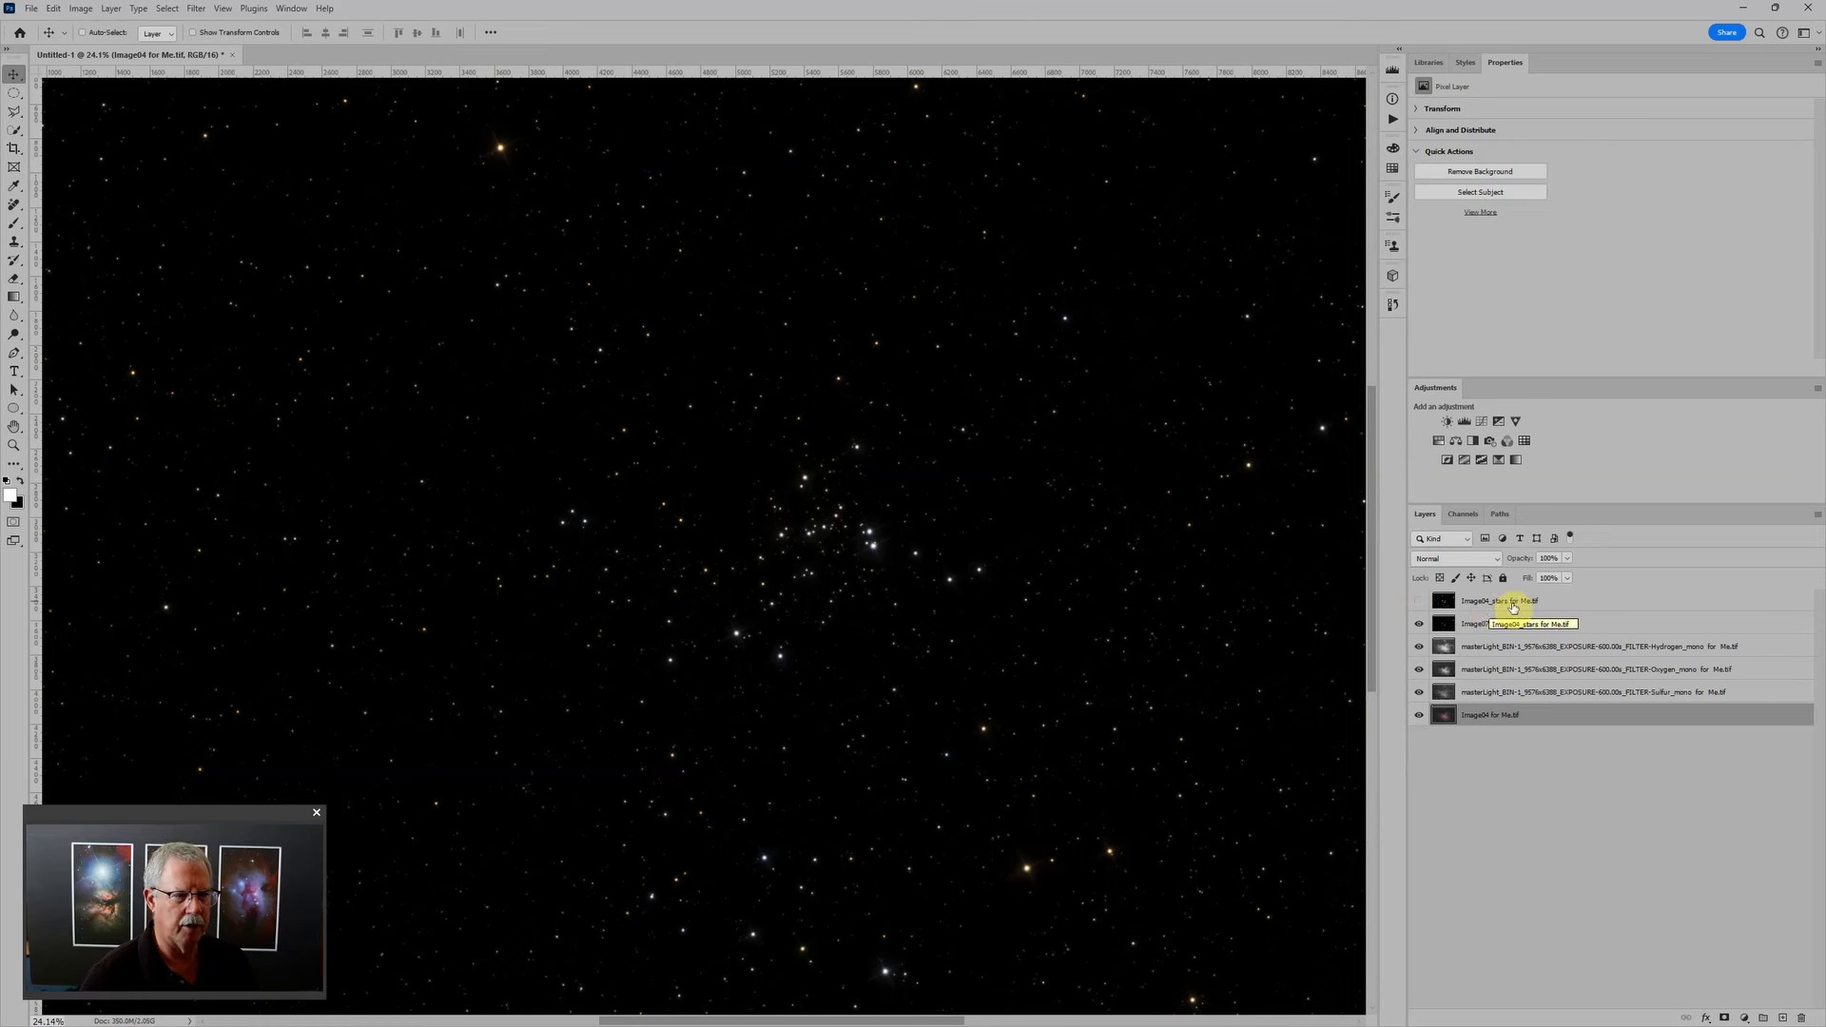
click(1418, 601)
Step: Group the two star layers under the name Stars and set the group's blend mode to Screen
click(1480, 623)
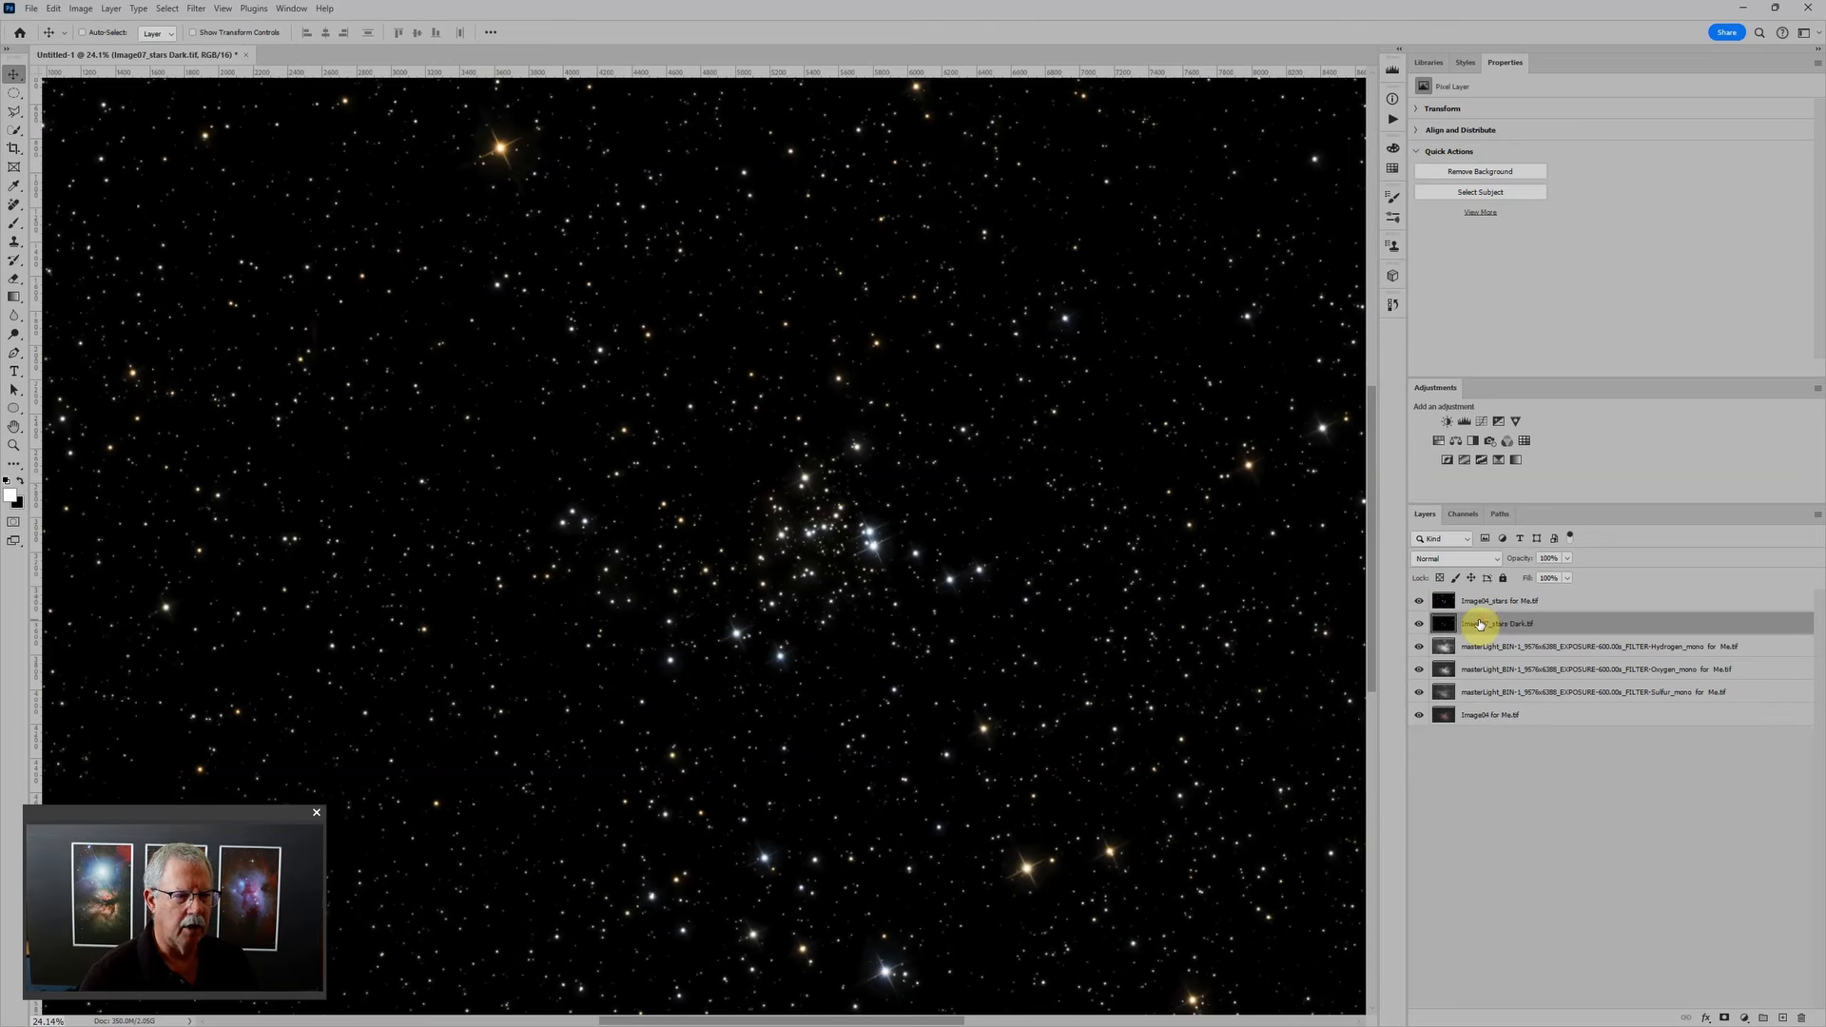
shift+click(1484, 604)
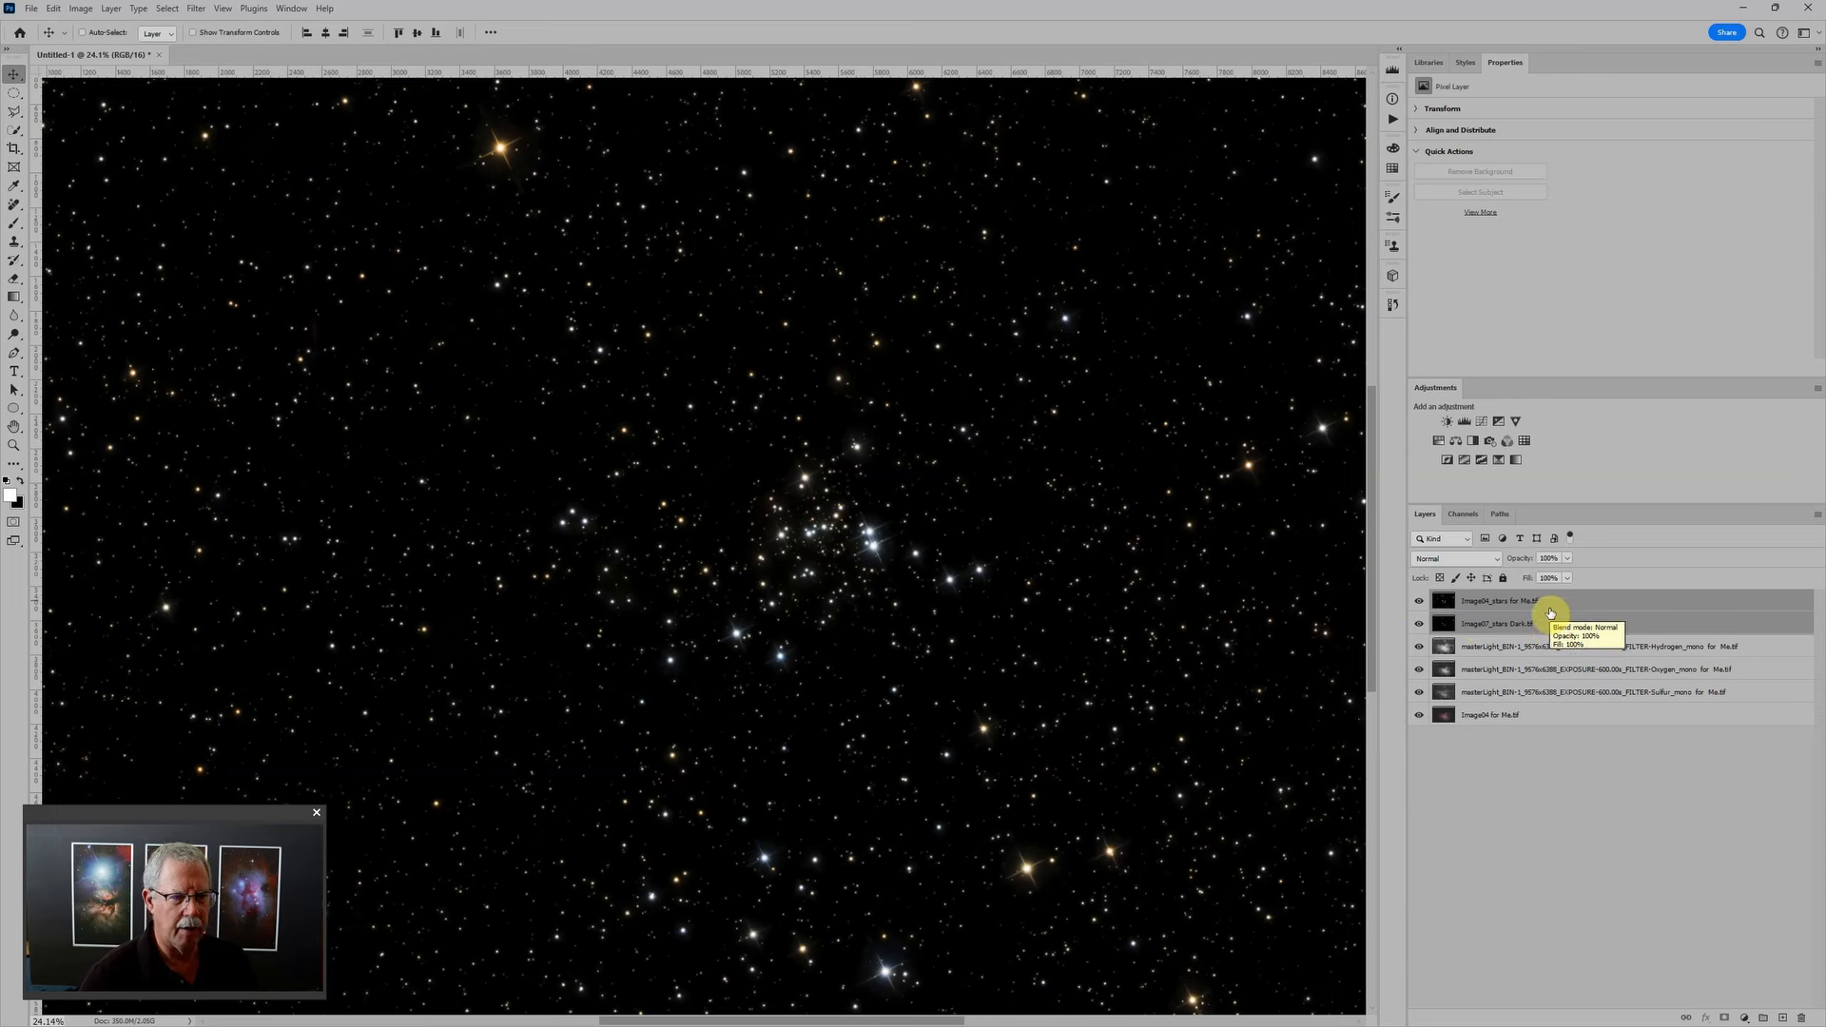
key(ctrl+g)
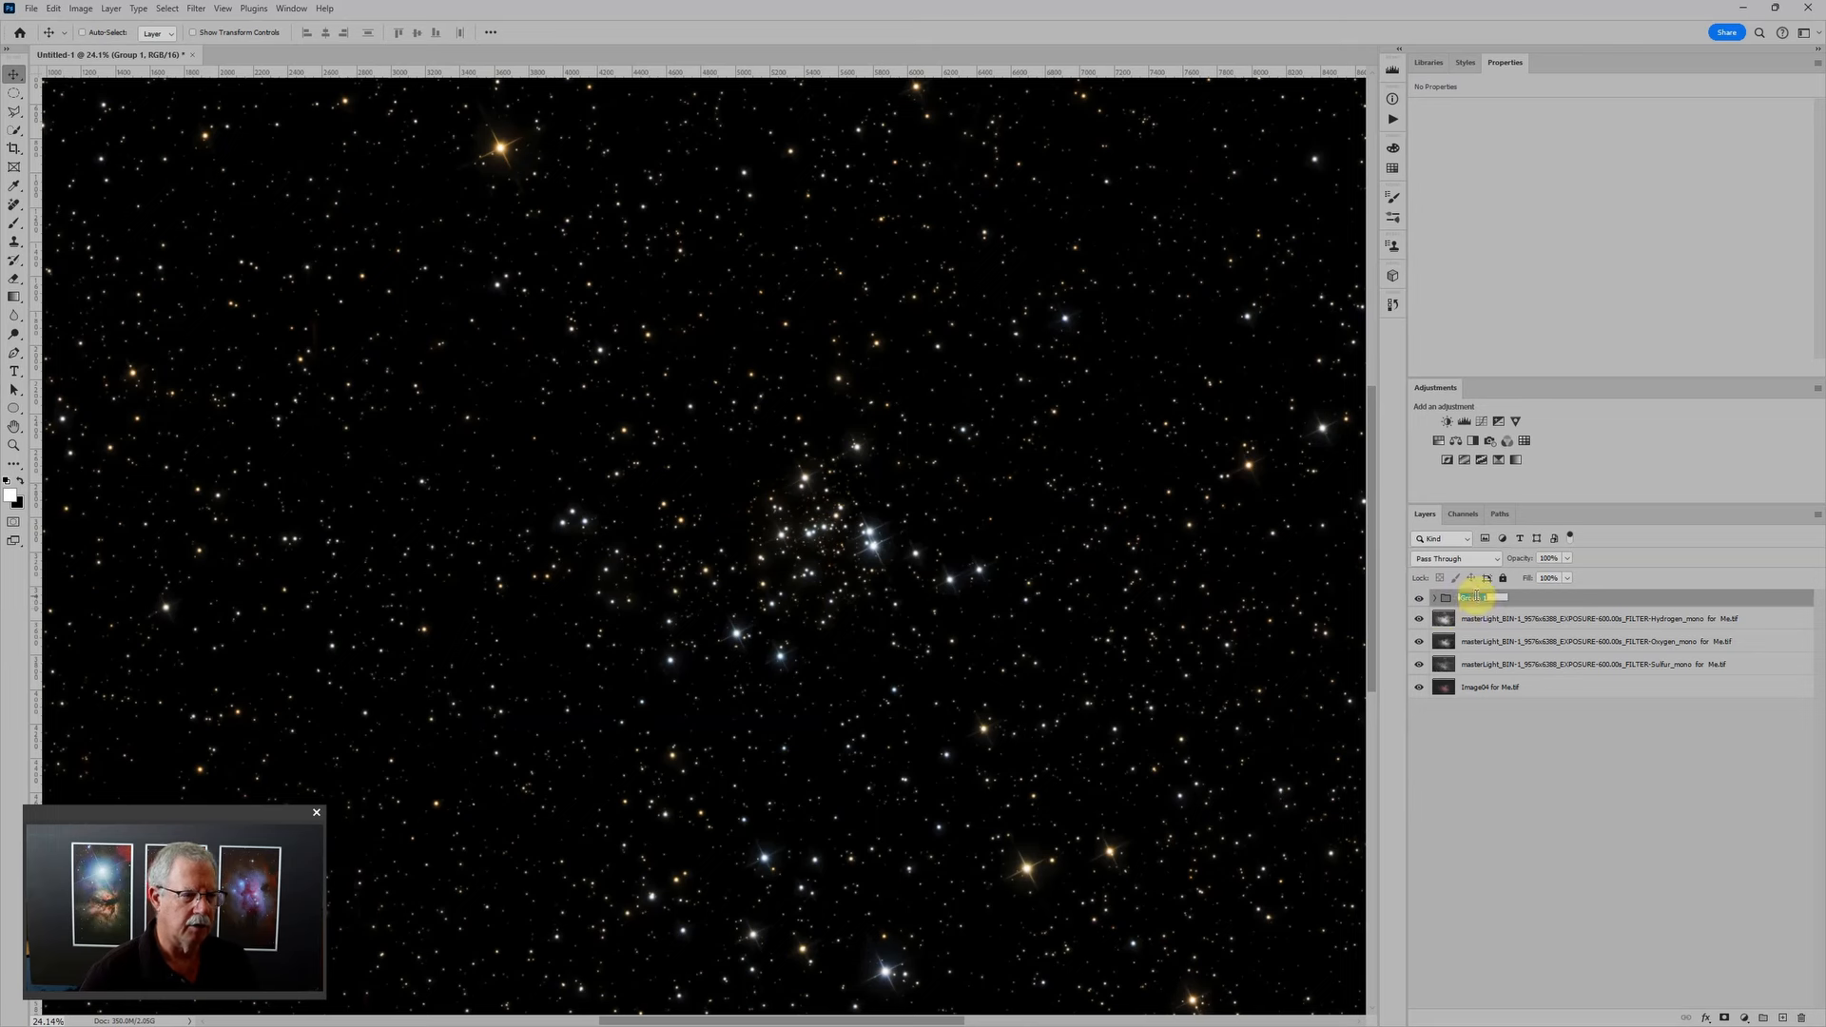
text(Stars)
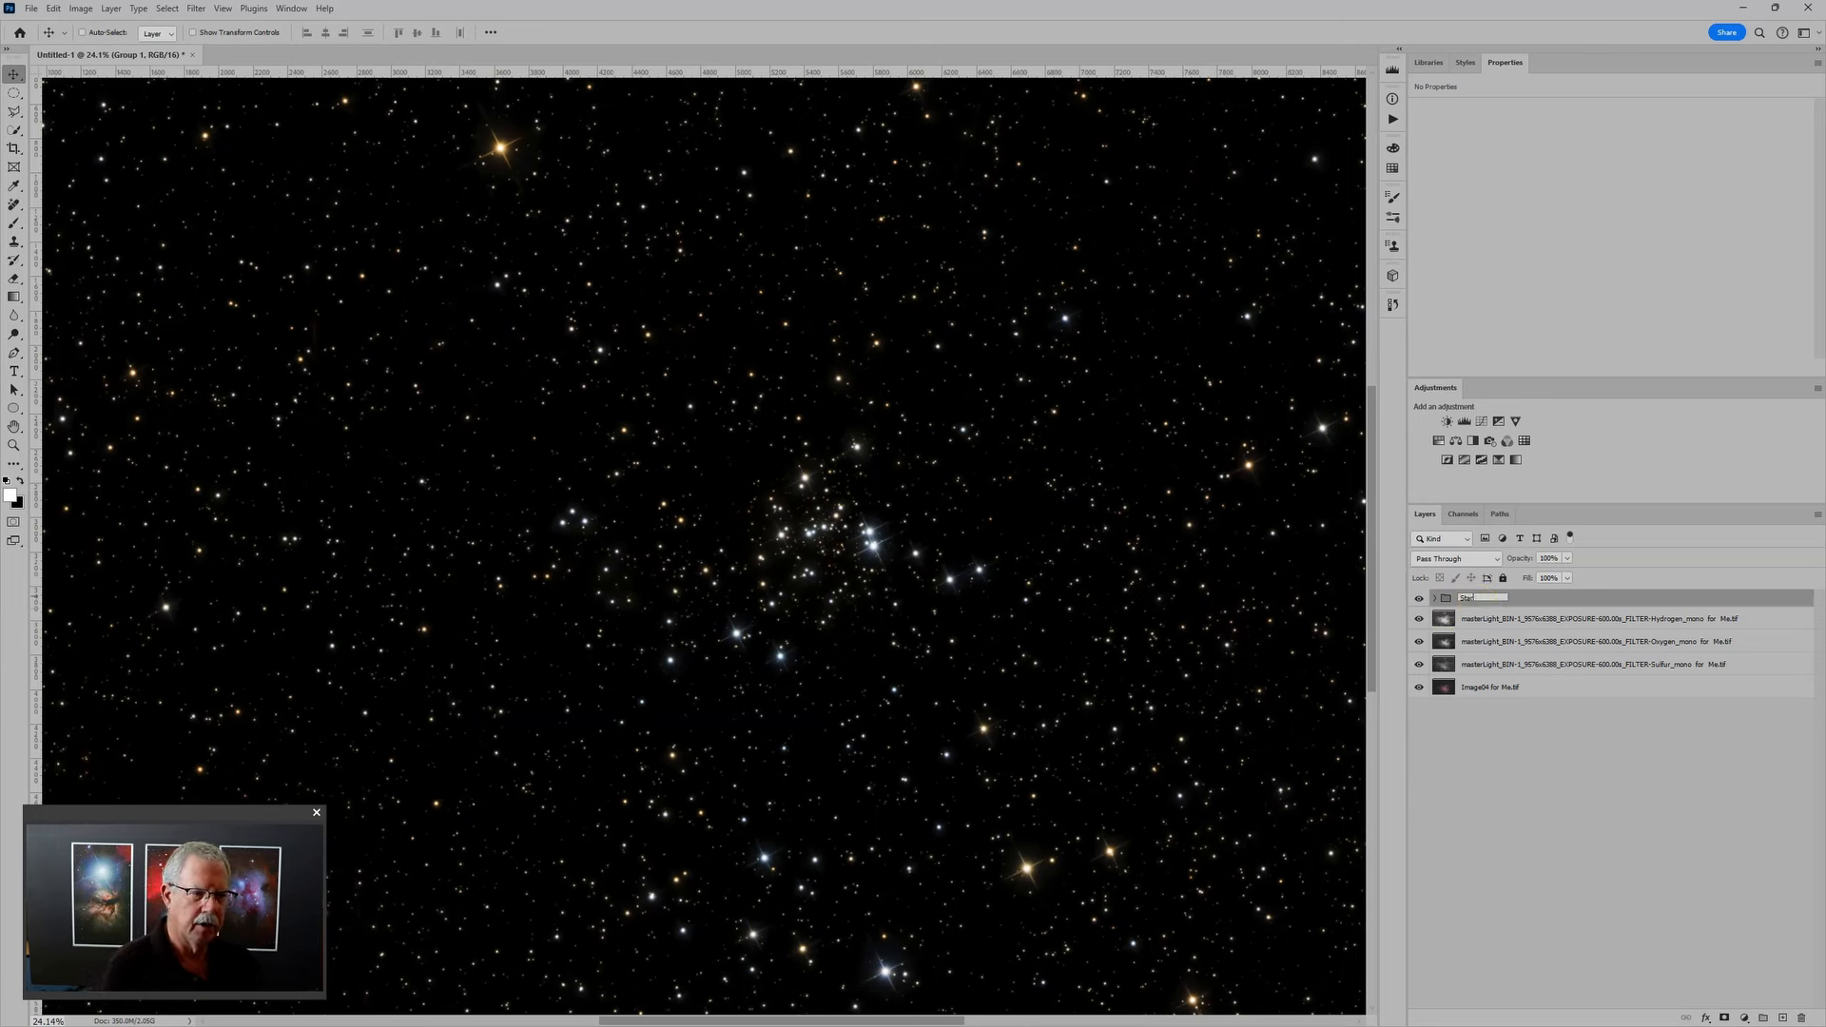
key(Return)
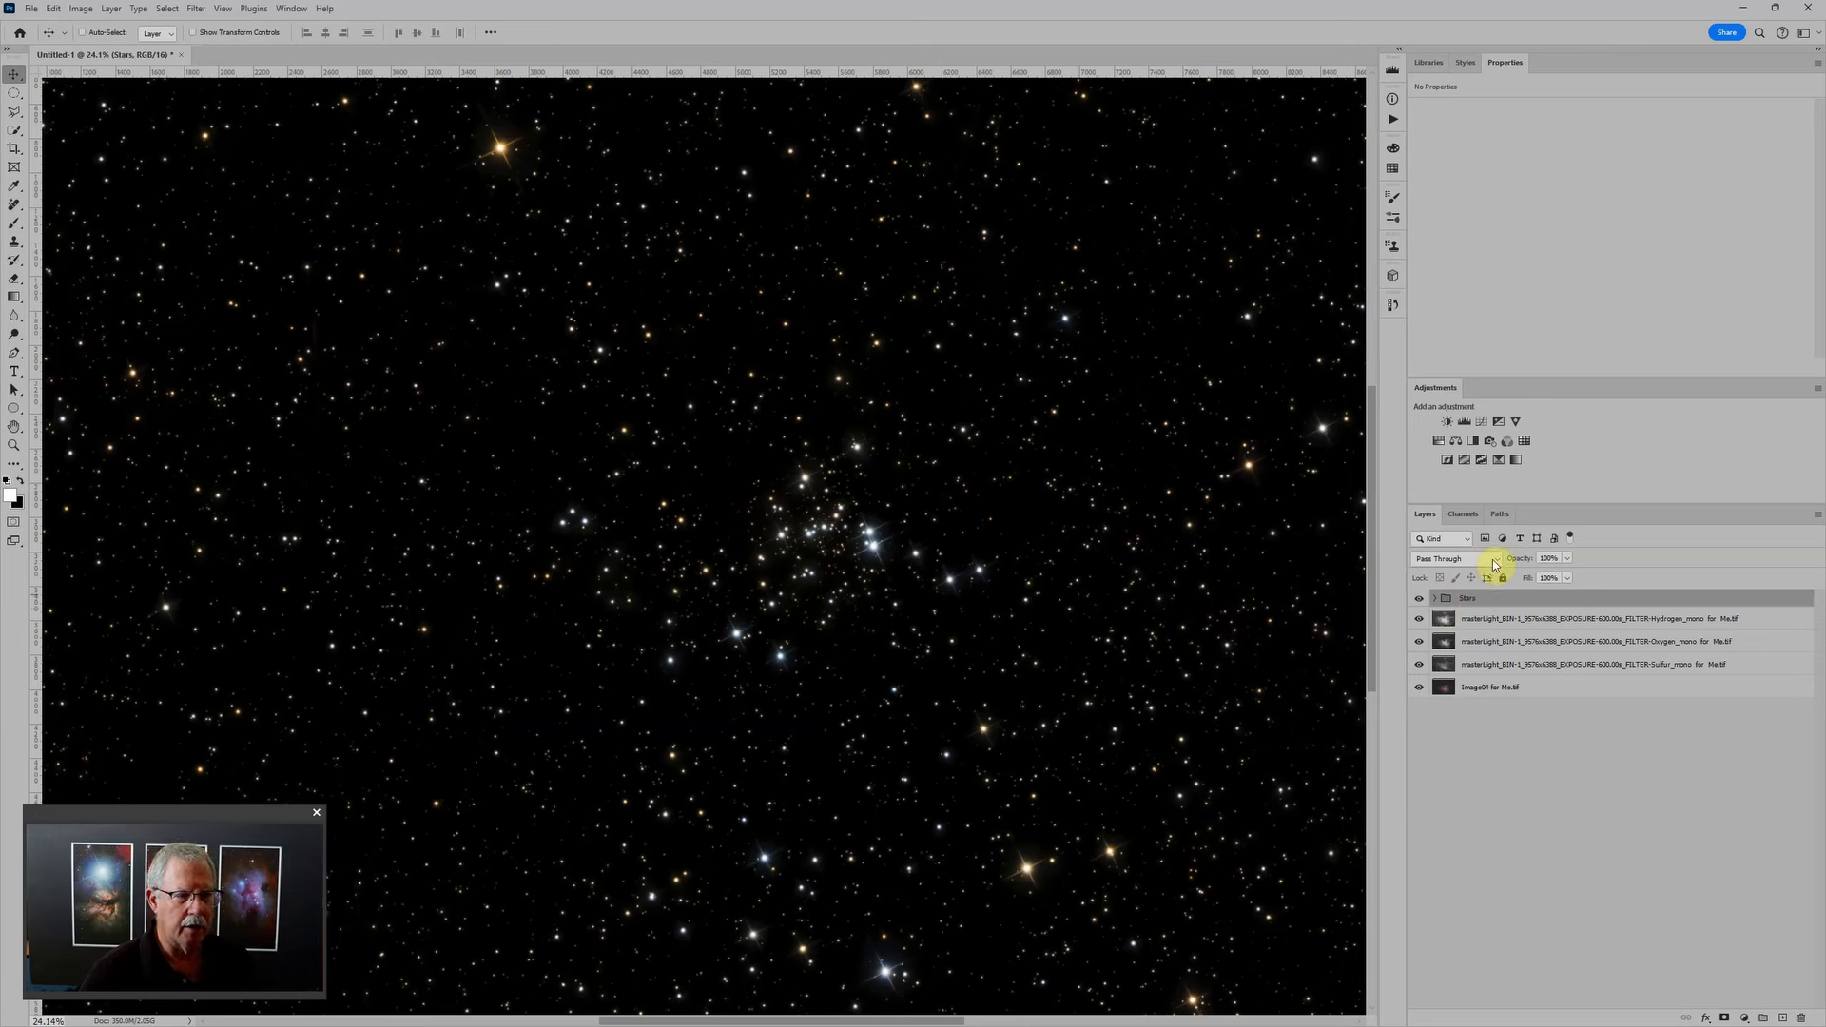
click(1499, 562)
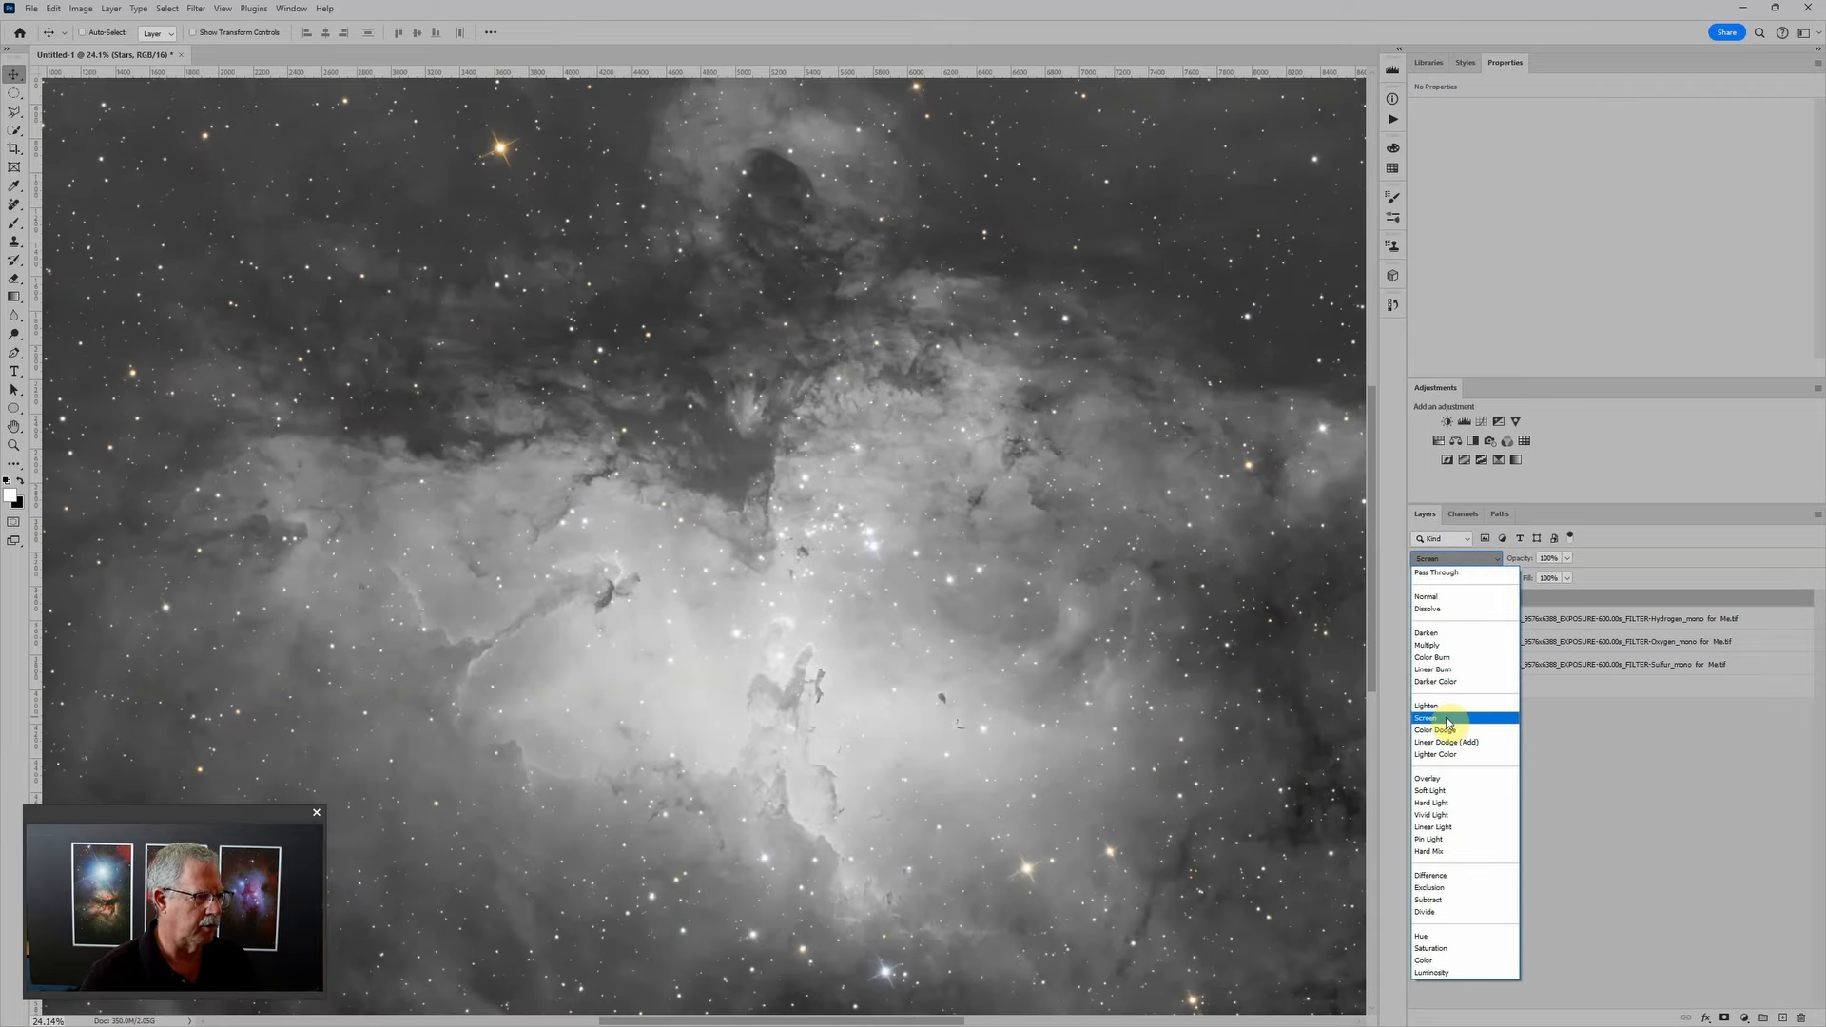
click(1446, 720)
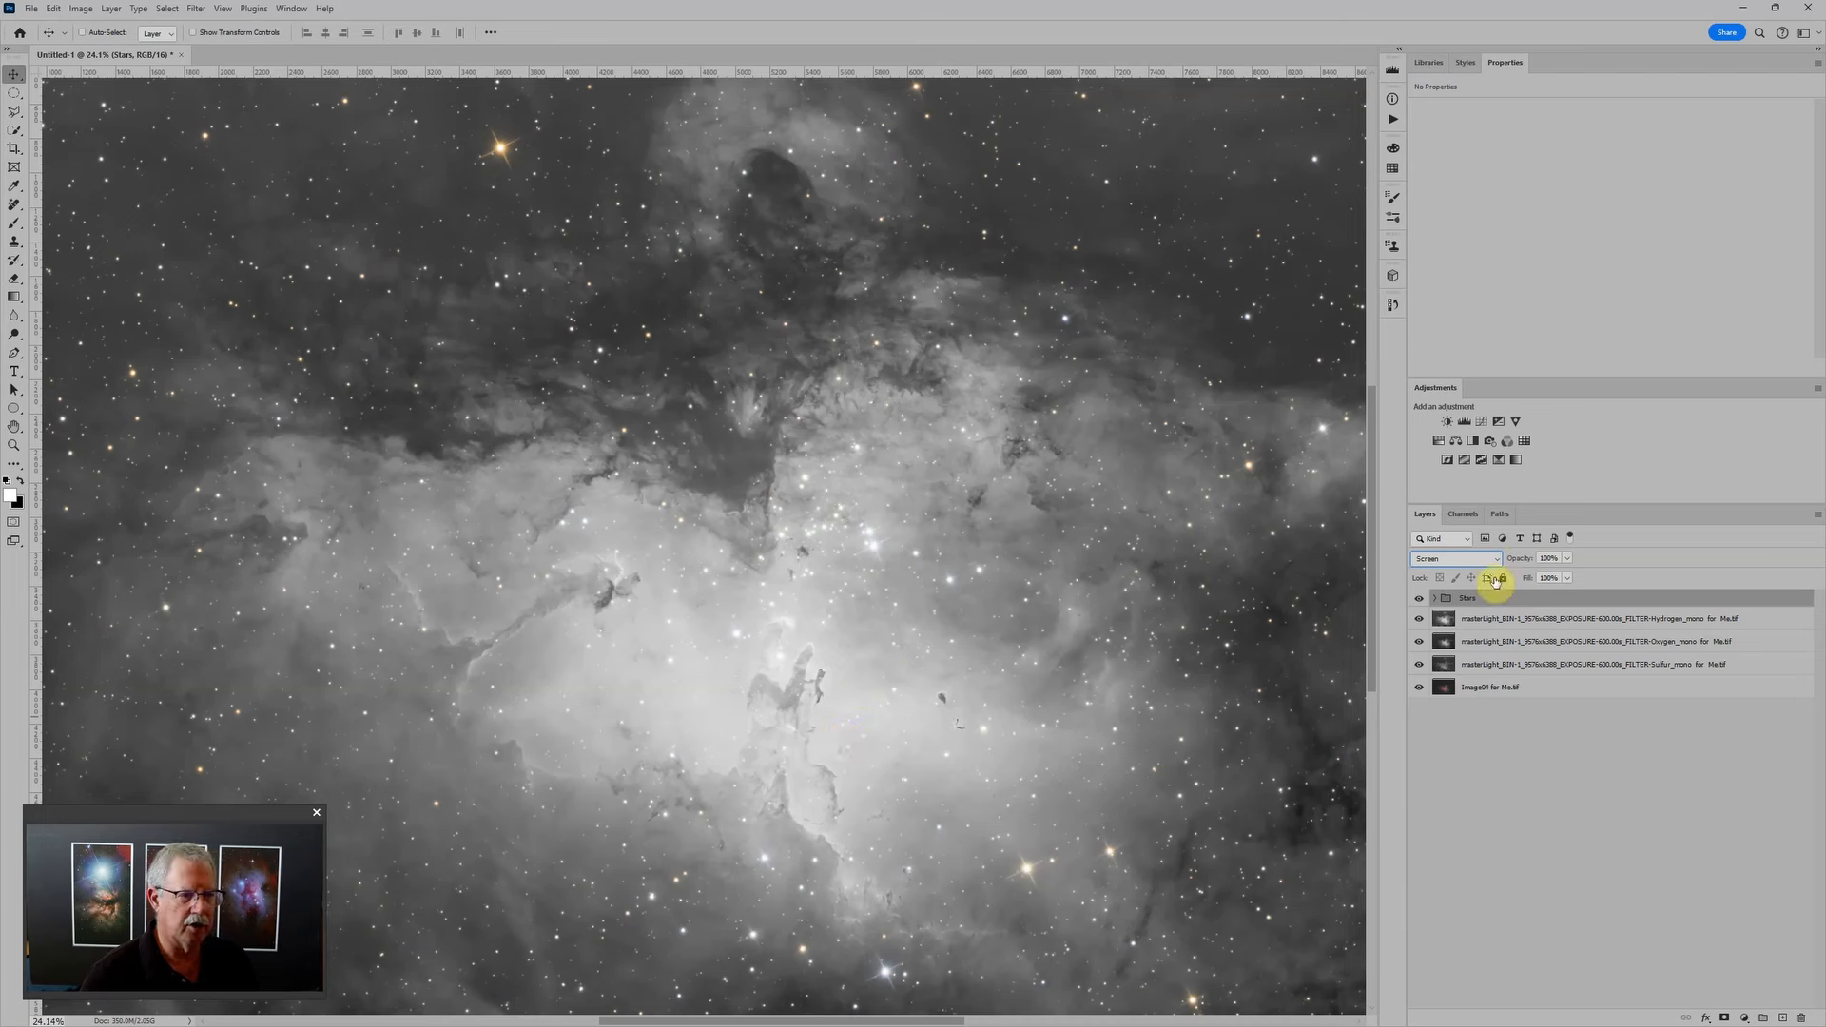
Step: Expand the Stars group and move "Image07_stars Dark" above "Image04_stars for Me"
click(1436, 599)
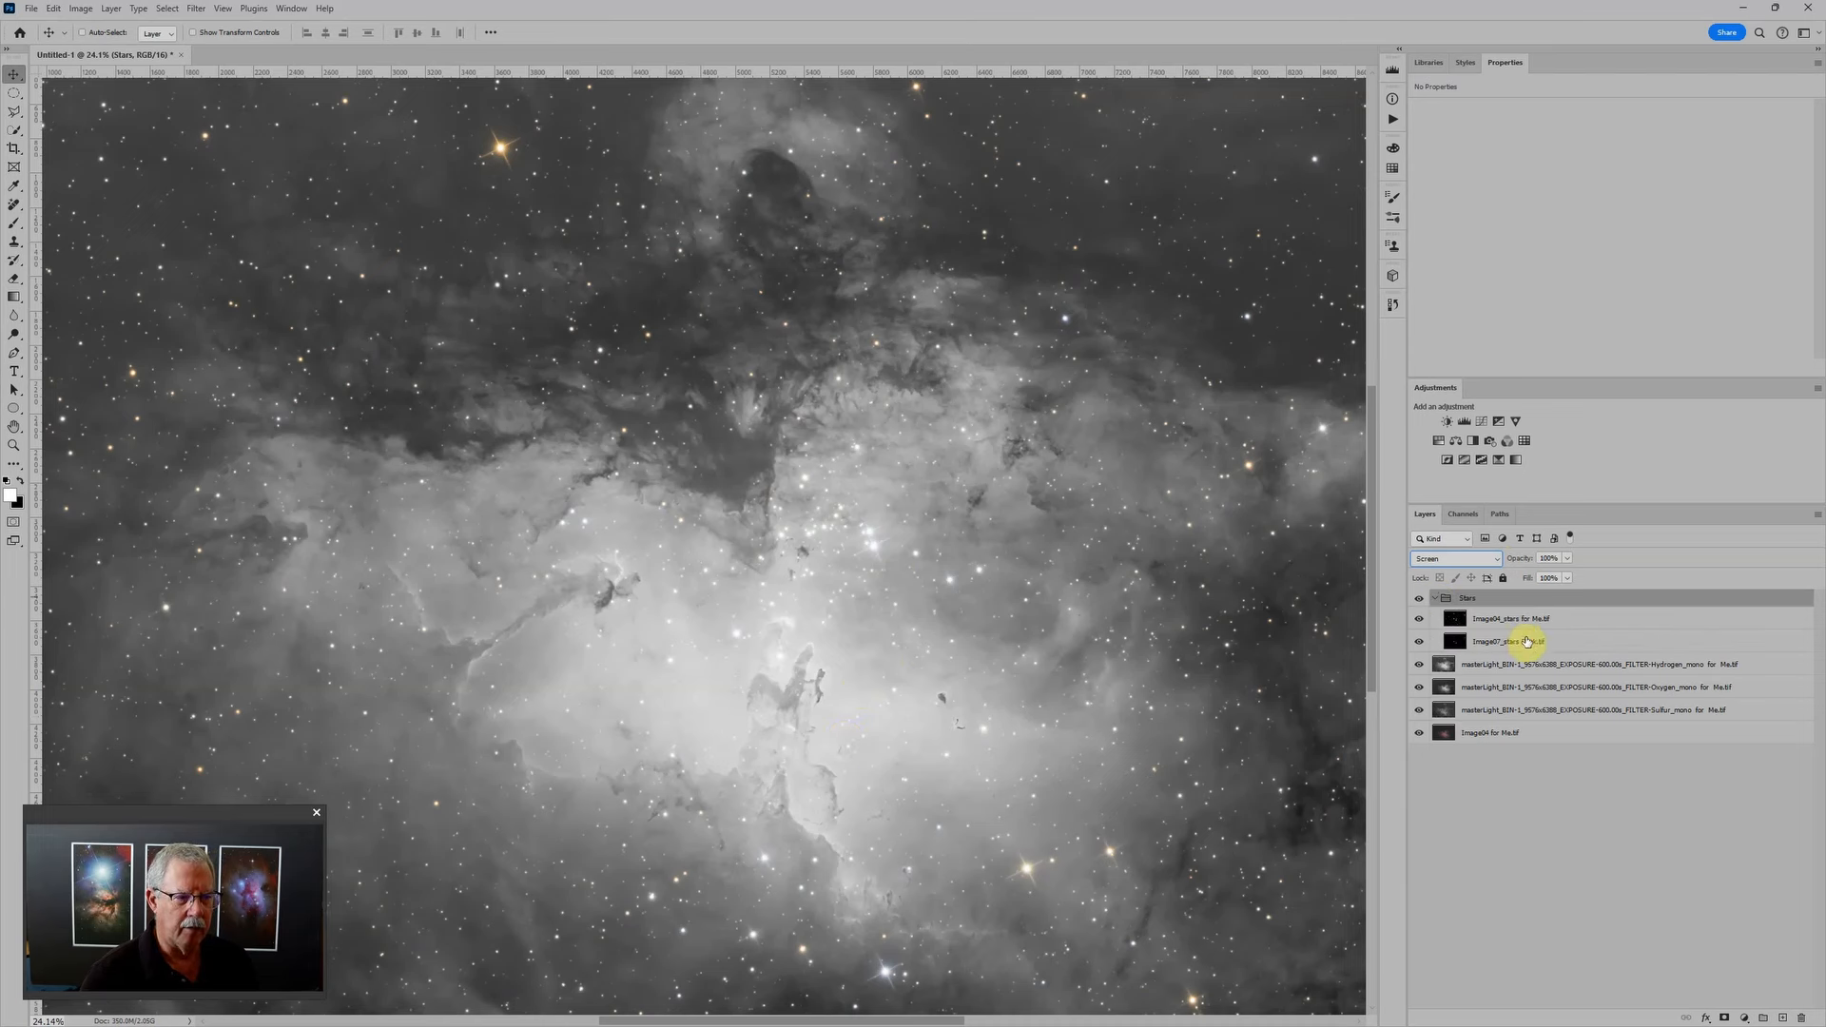
click(1518, 642)
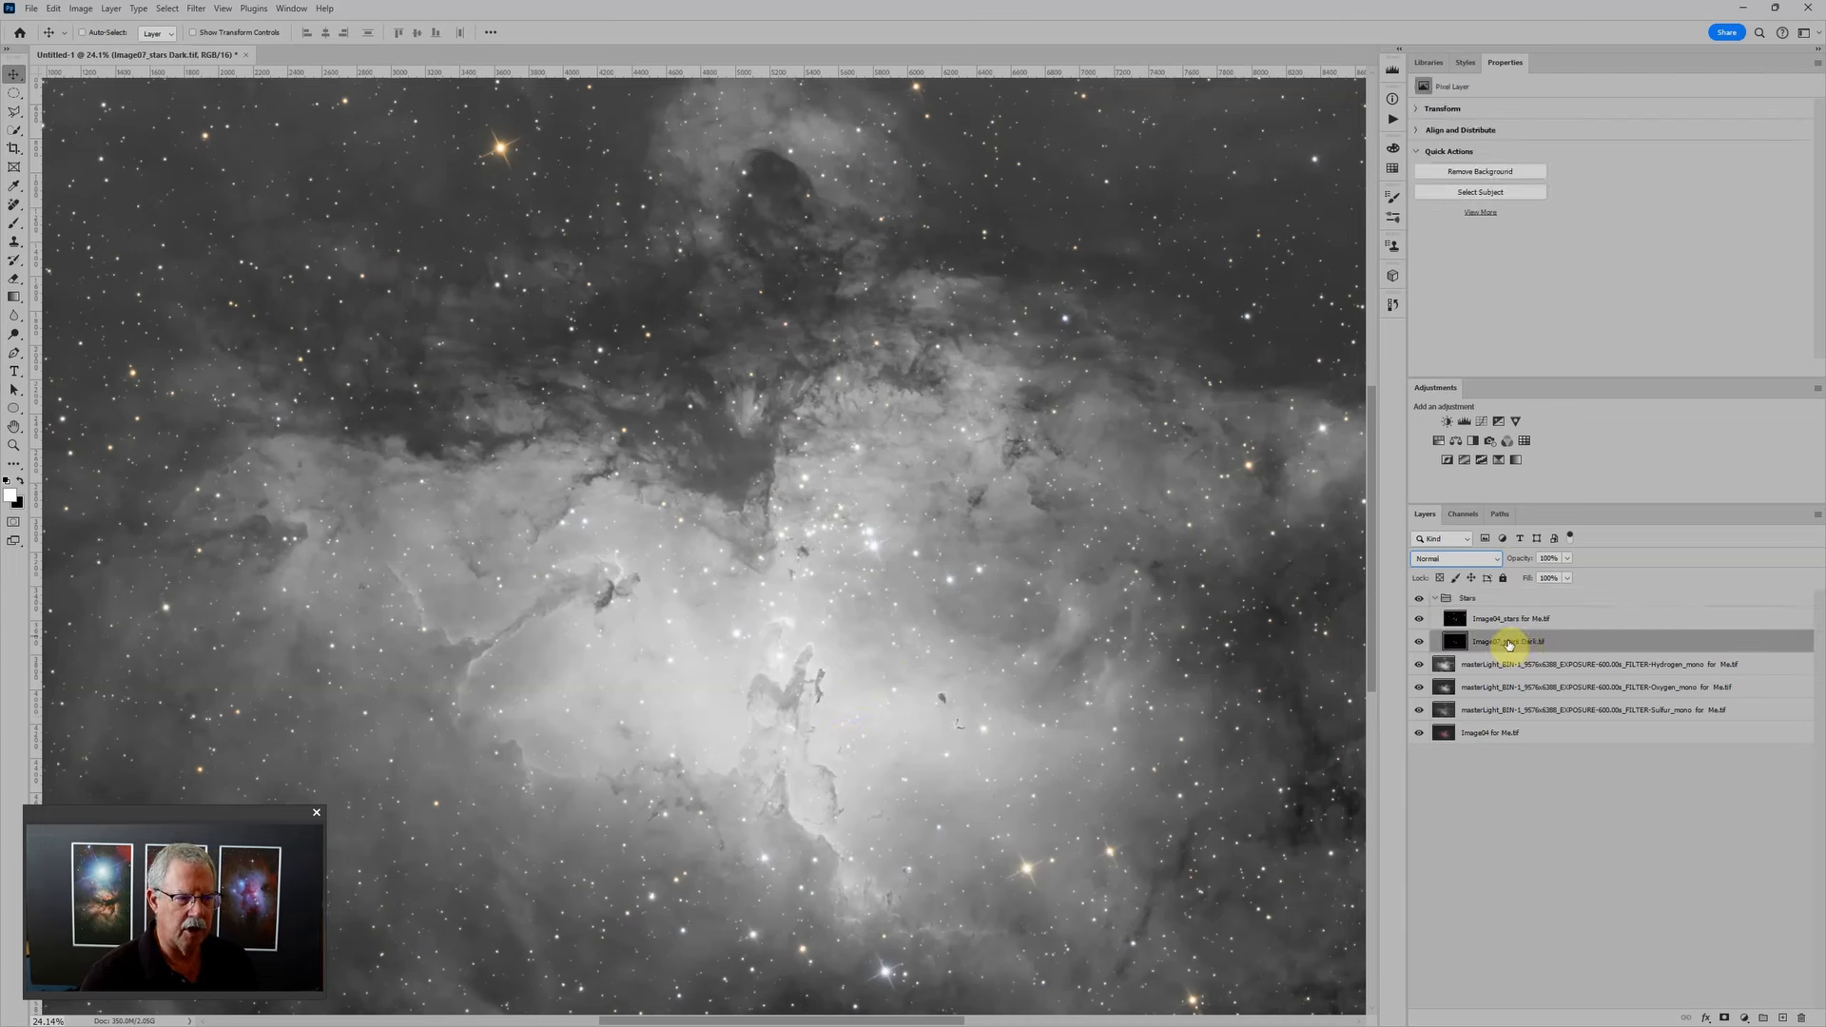
drag(1508, 644, 1508, 616)
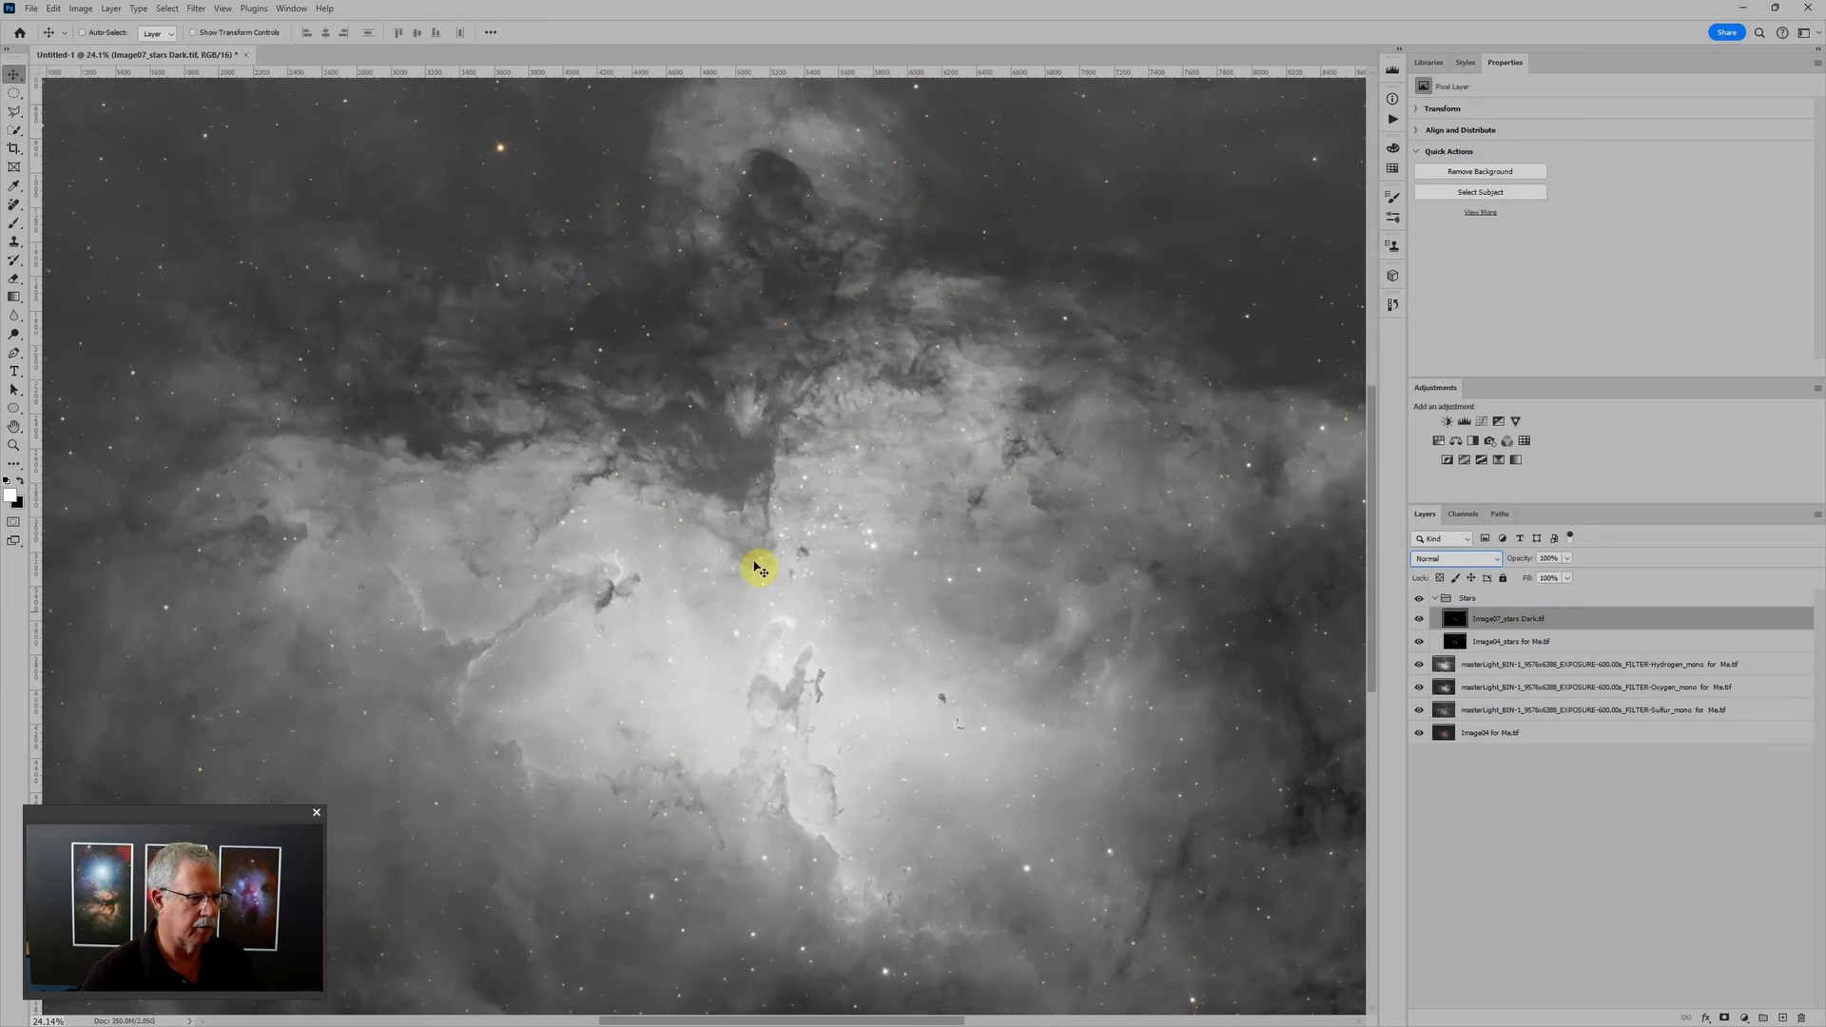
scroll(774, 603, down, 3)
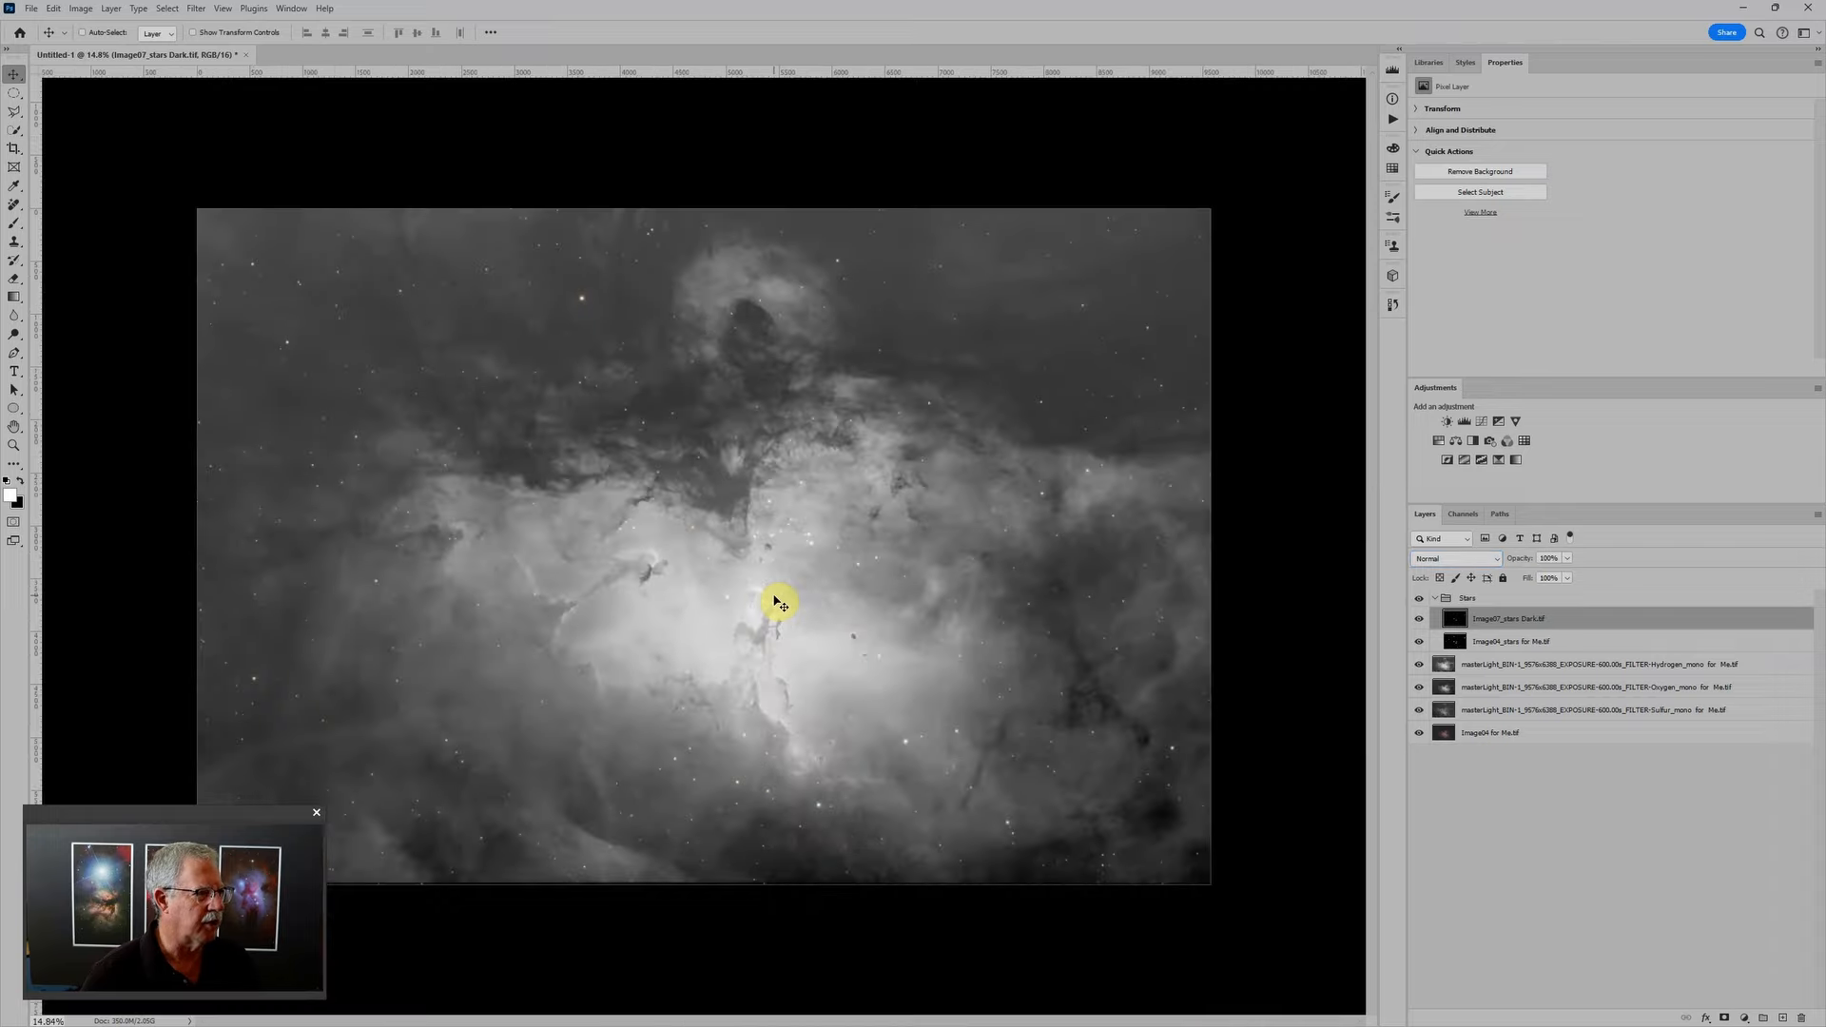
scroll(769, 577, up, 2)
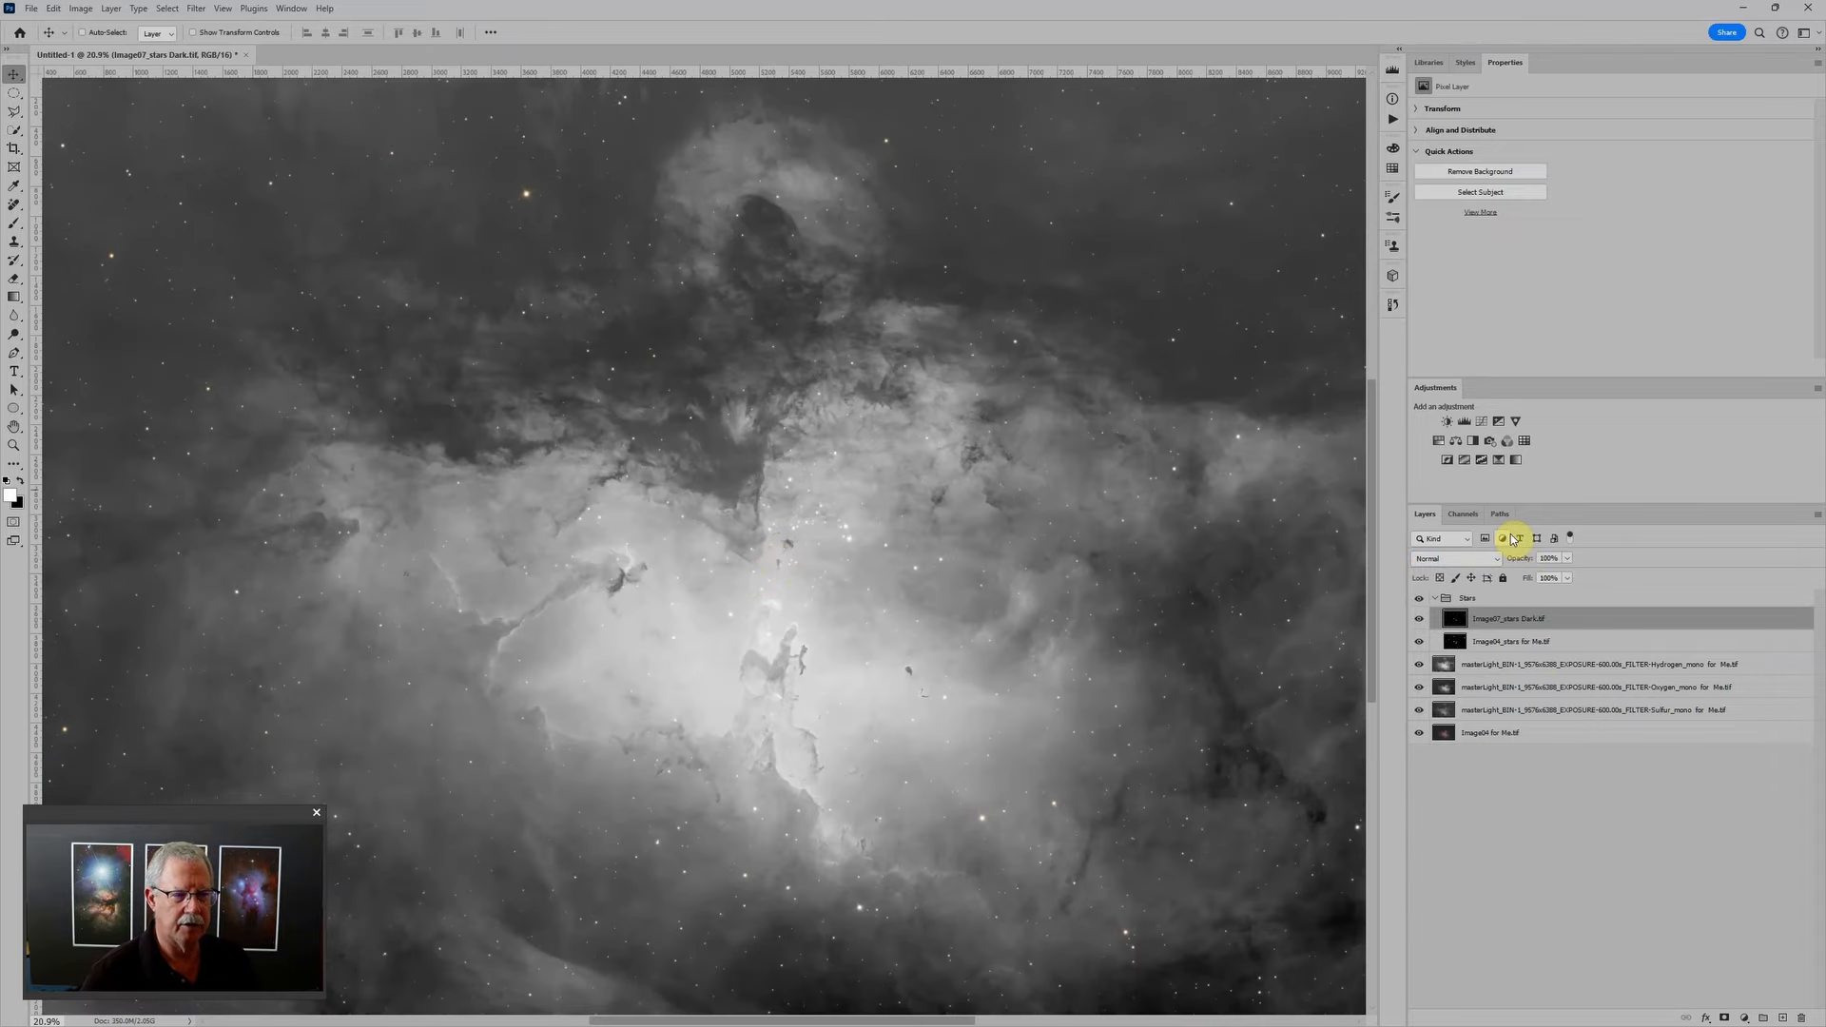
Step: Add Levels and Hue/Saturation adjustment layers above the dark stars inside the Stars group, raising the saturation to +64
click(1463, 423)
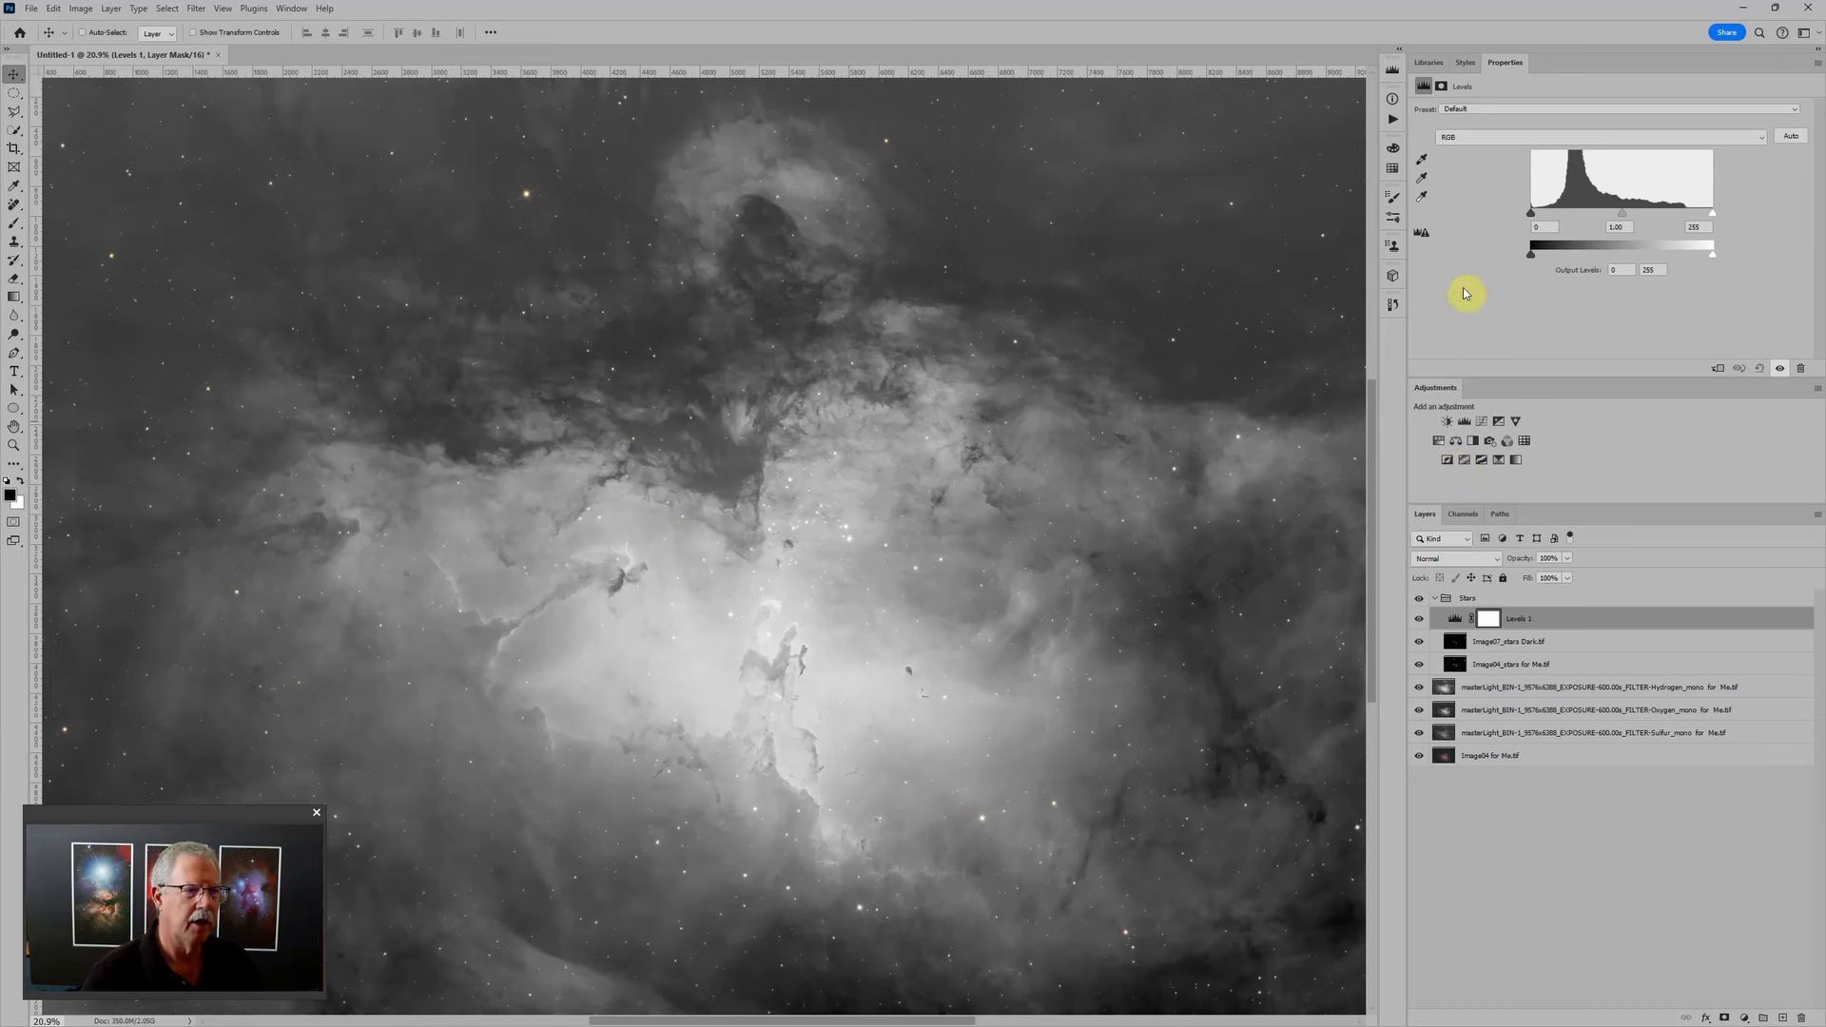
click(1437, 440)
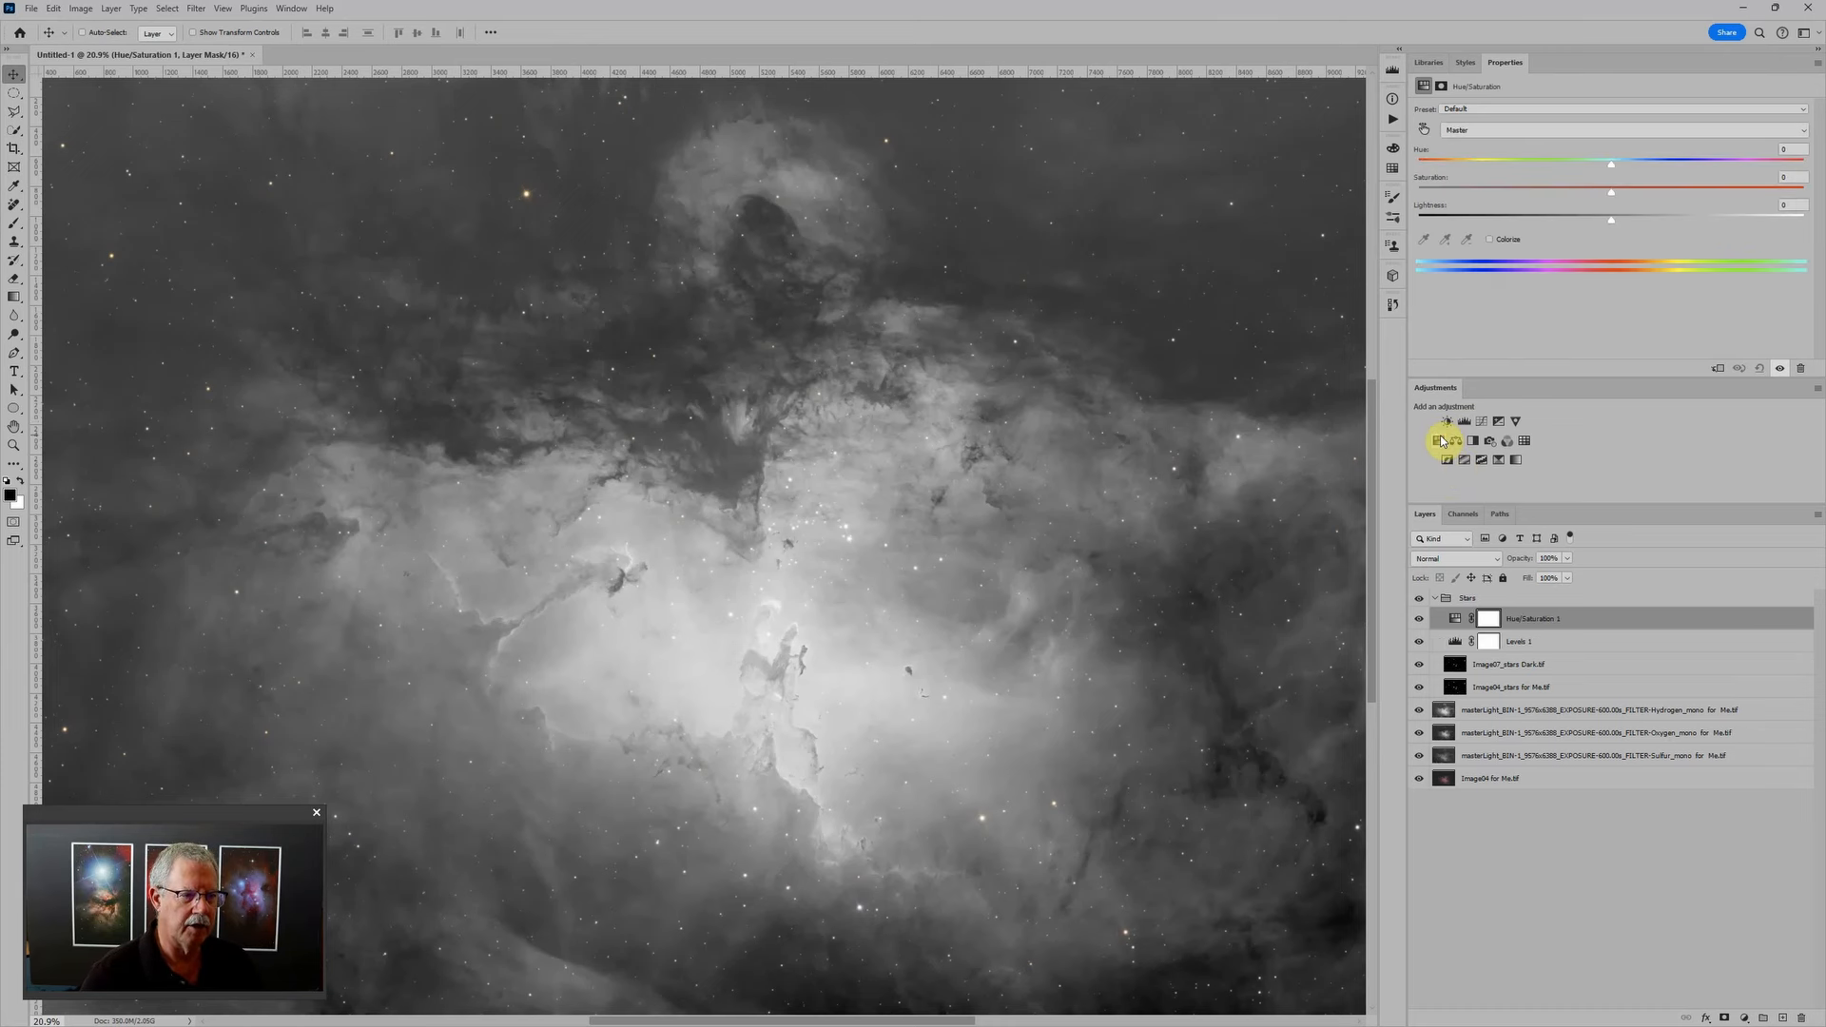
drag(1614, 194, 1670, 195)
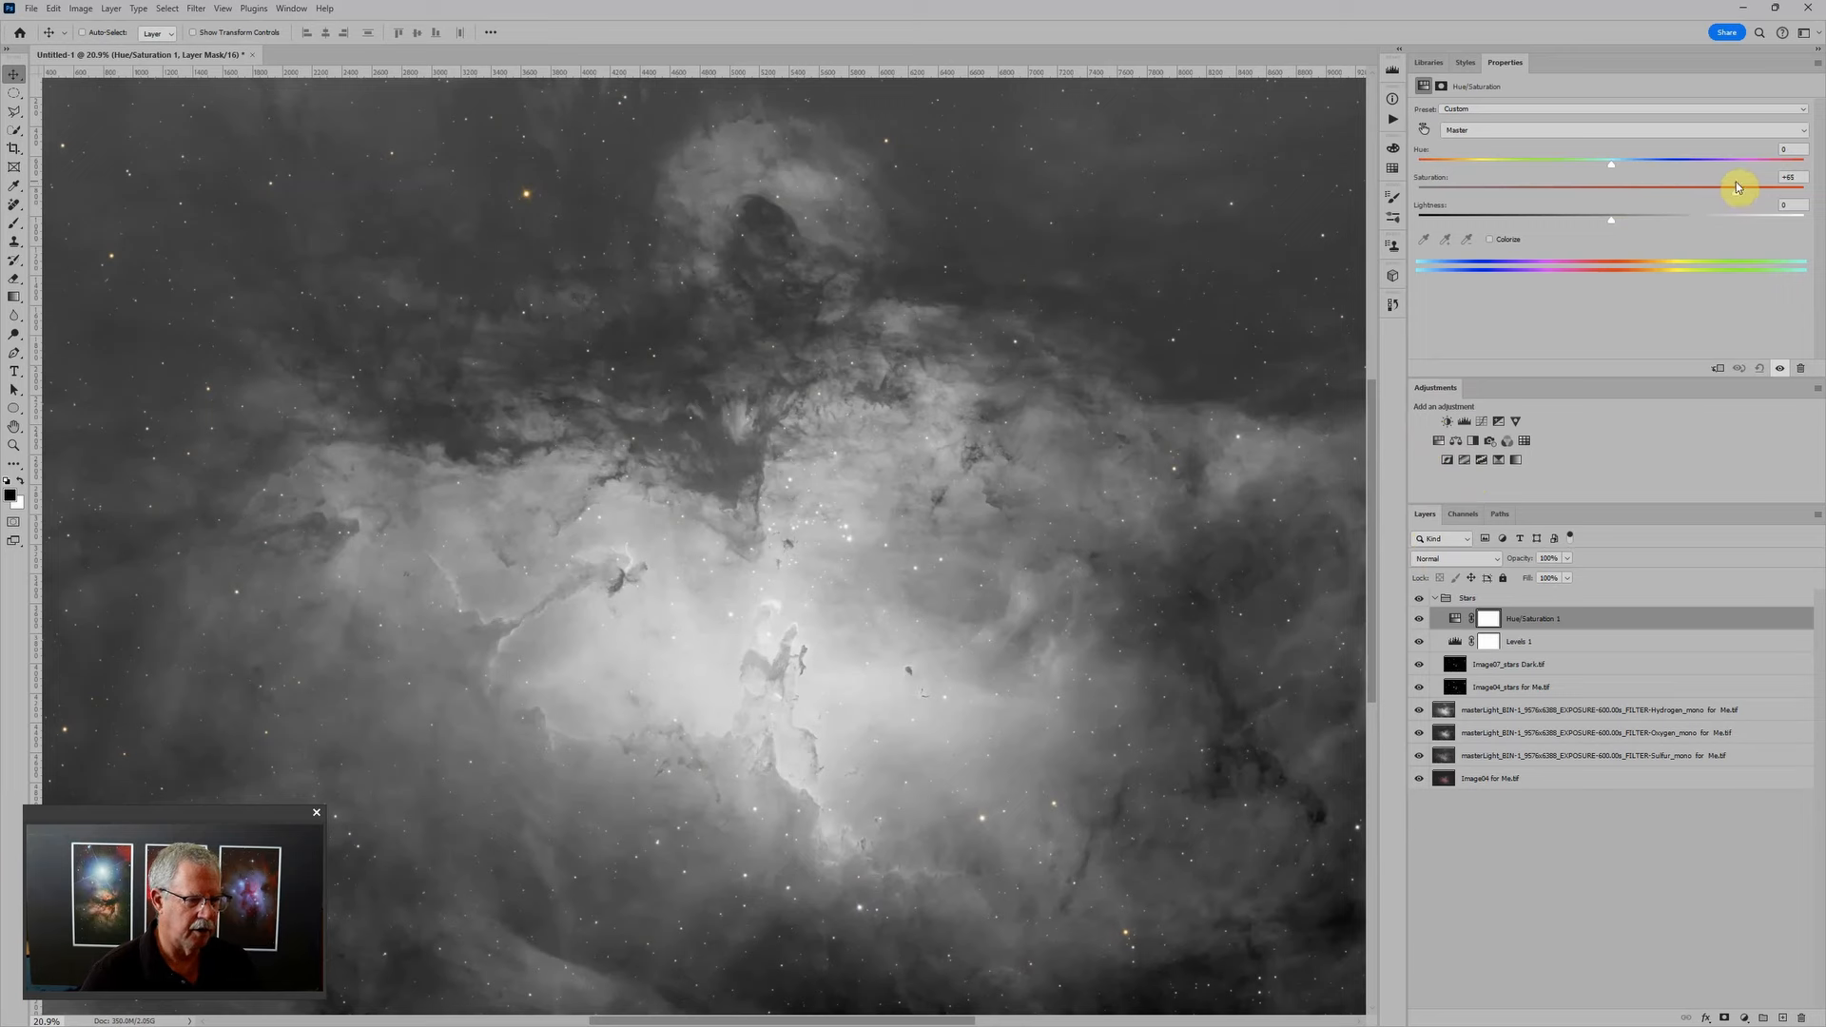
drag(1737, 186, 1732, 186)
scroll(746, 334, up, 3)
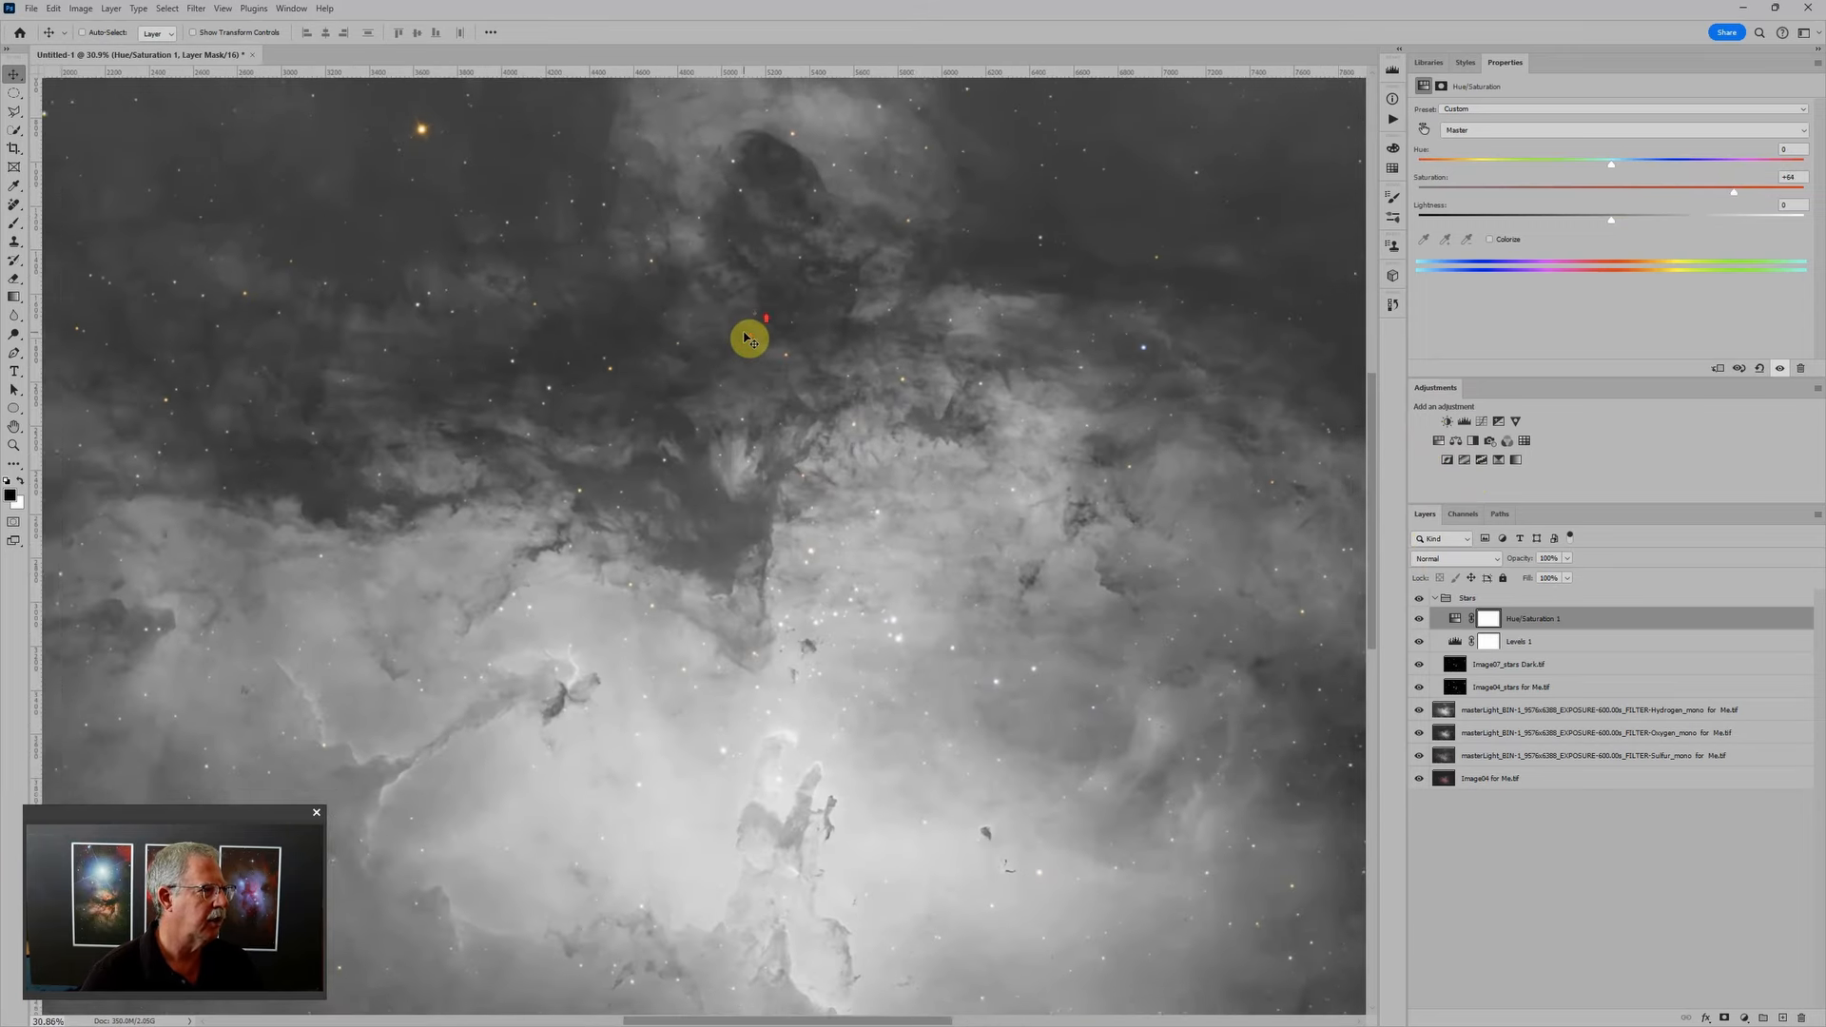
scroll(729, 350, up, 2)
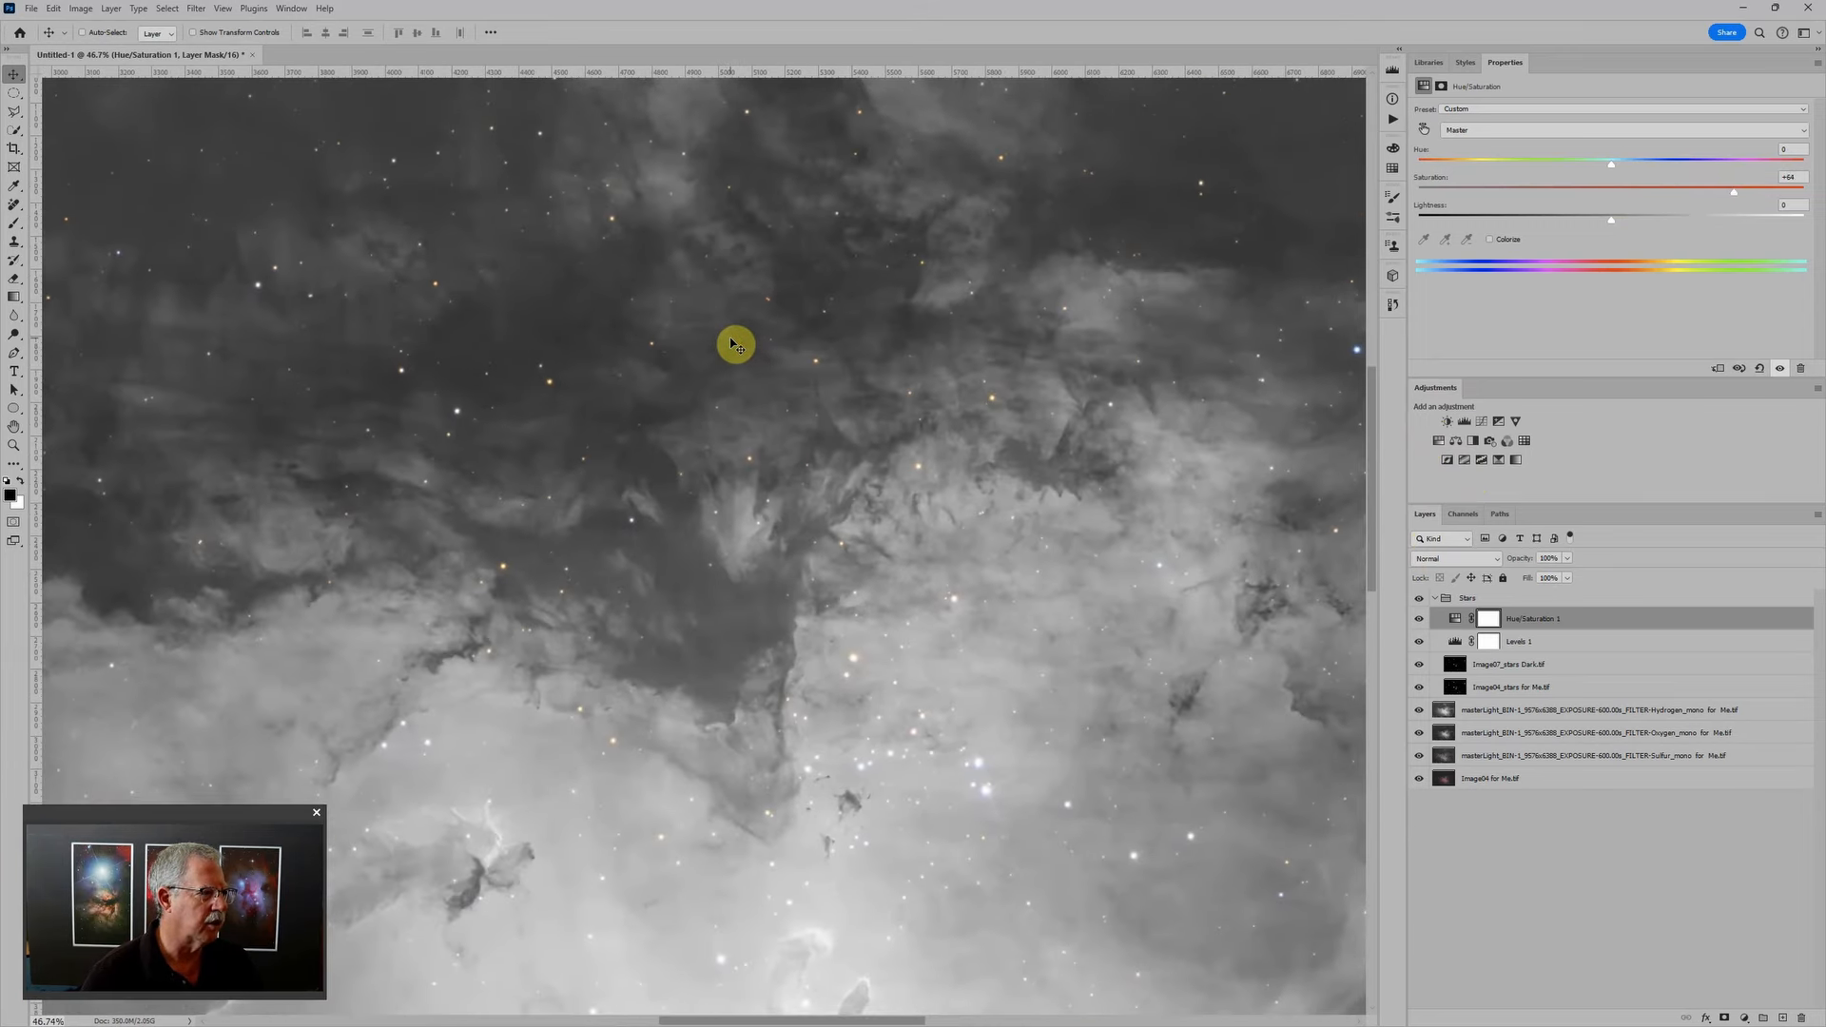
Step: Collapse the Stars group and hide it so only the starless nebula layers show
scroll(734, 344, down, 2)
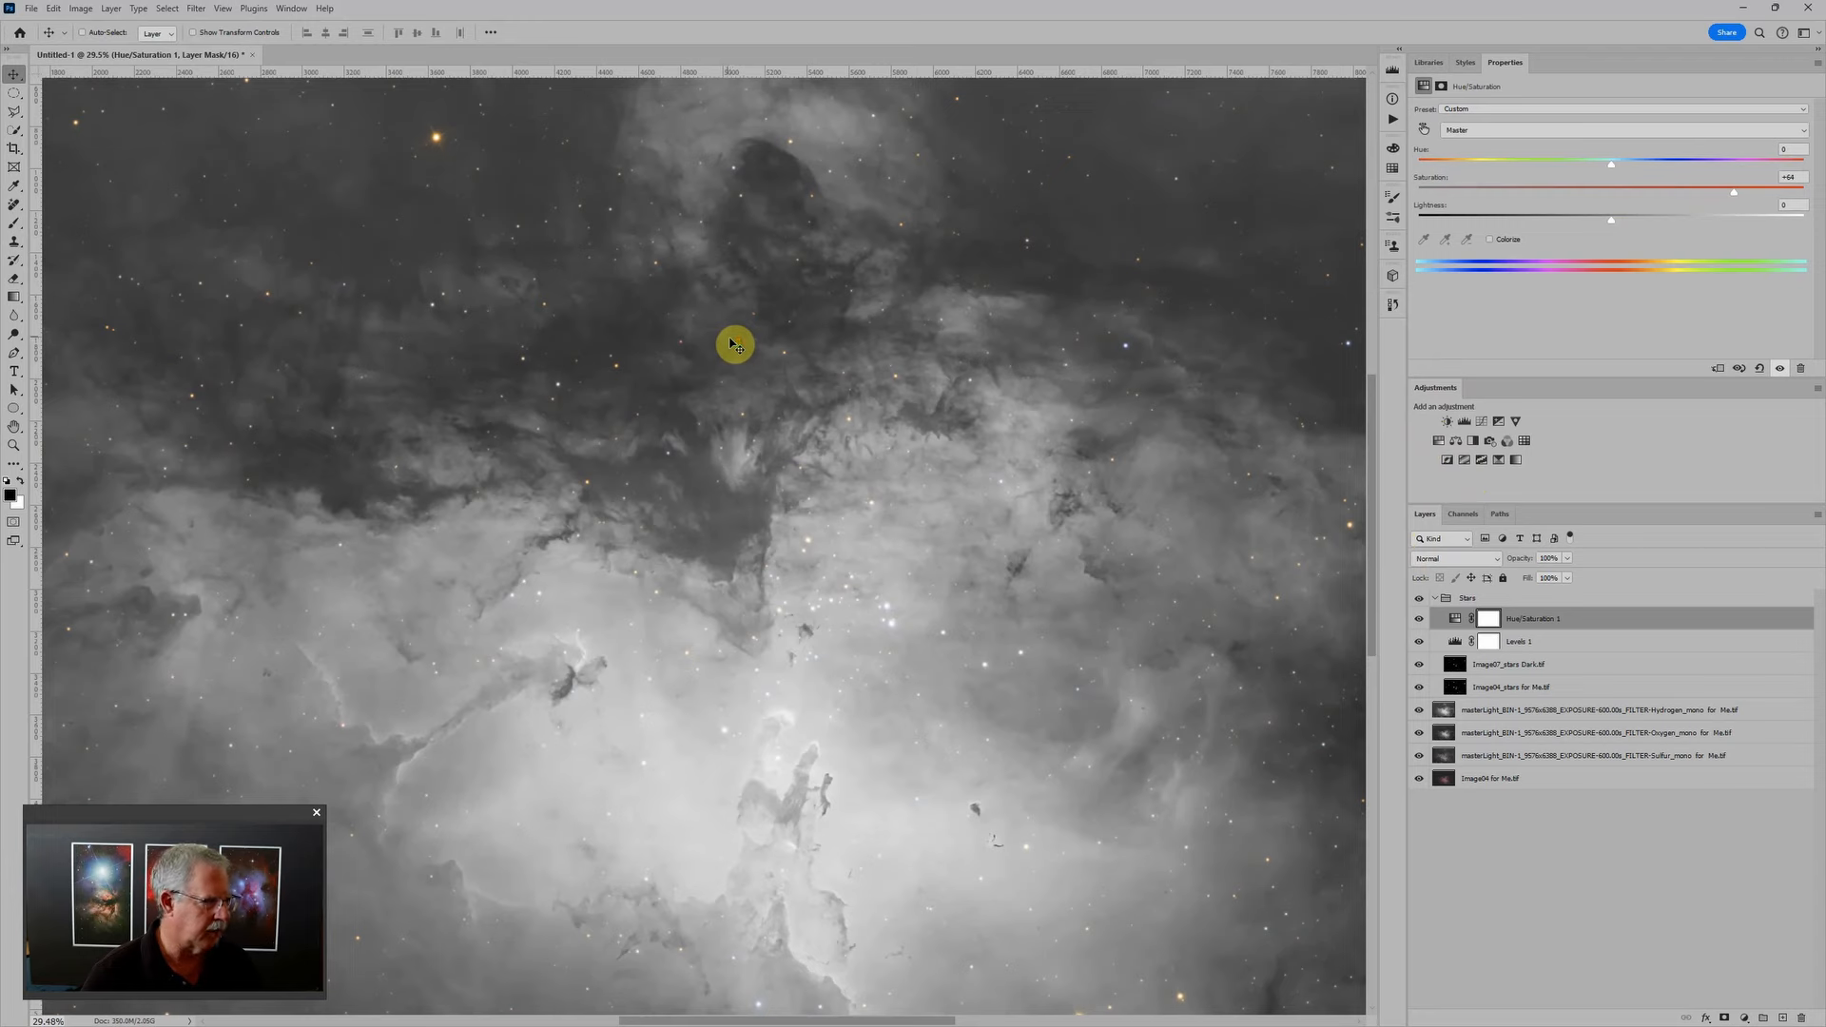
scroll(733, 344, down, 2)
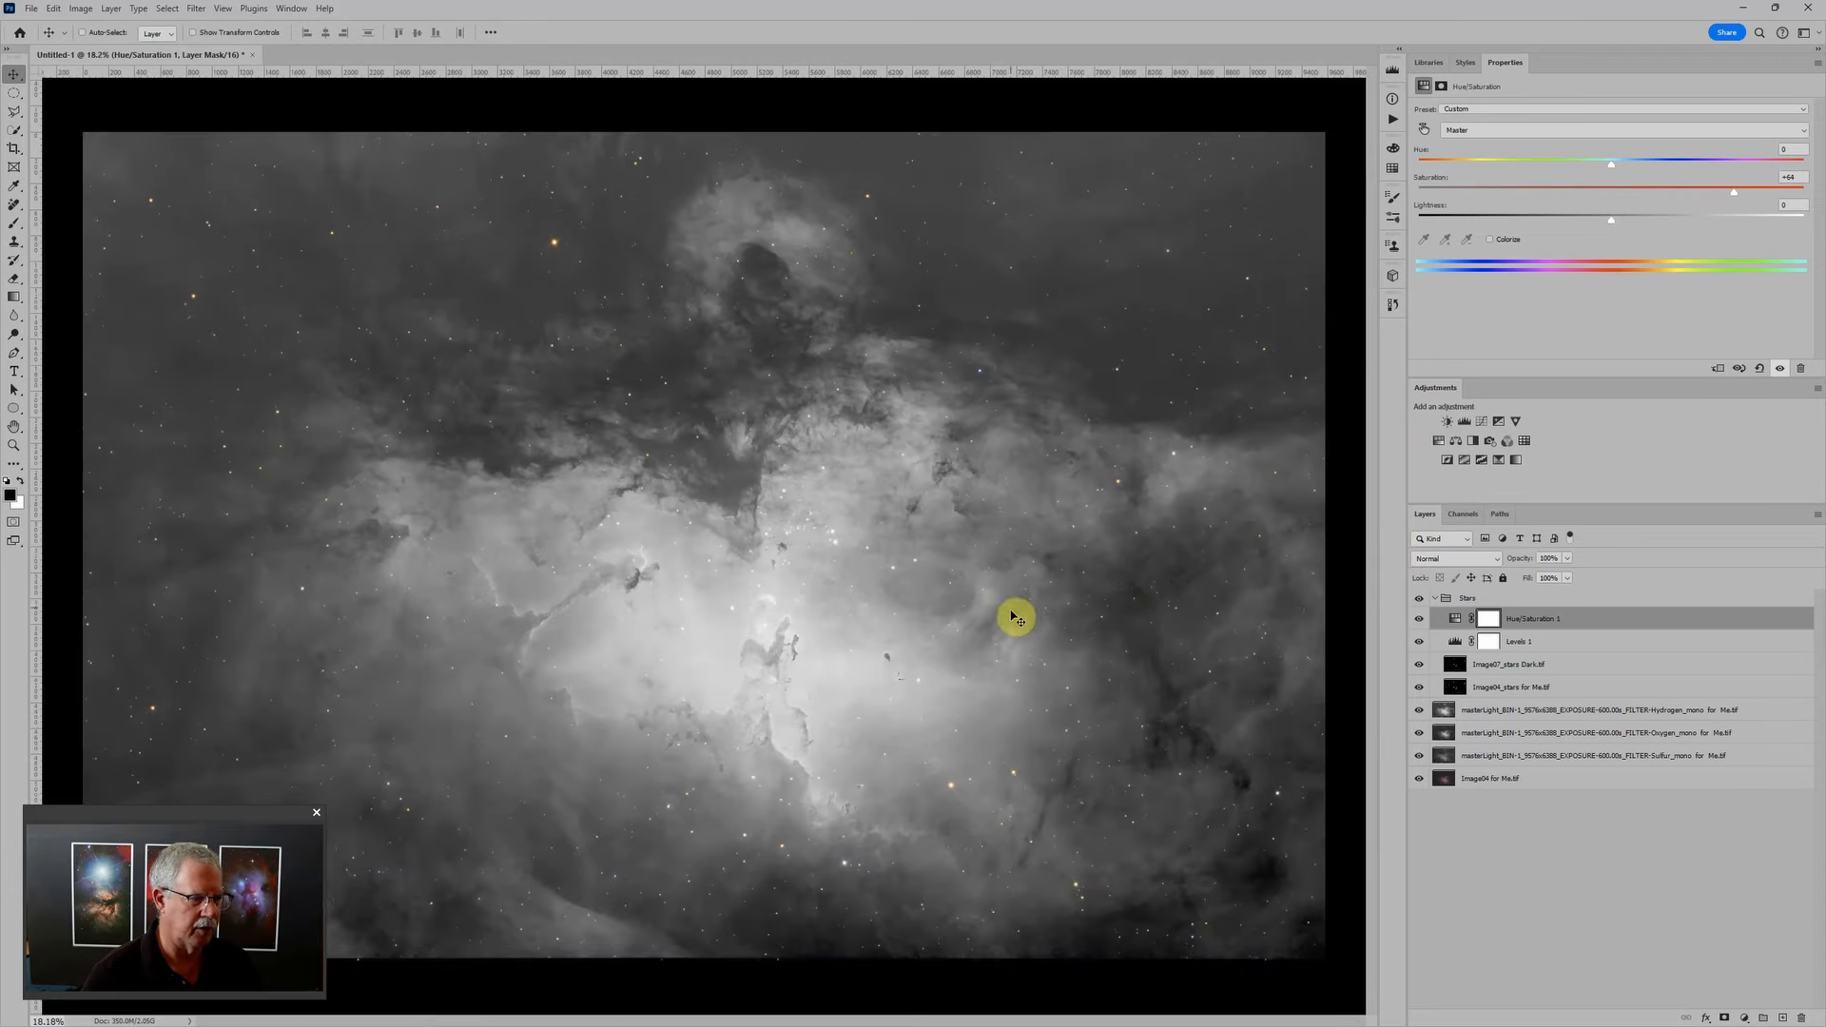
scroll(733, 517, up, 2)
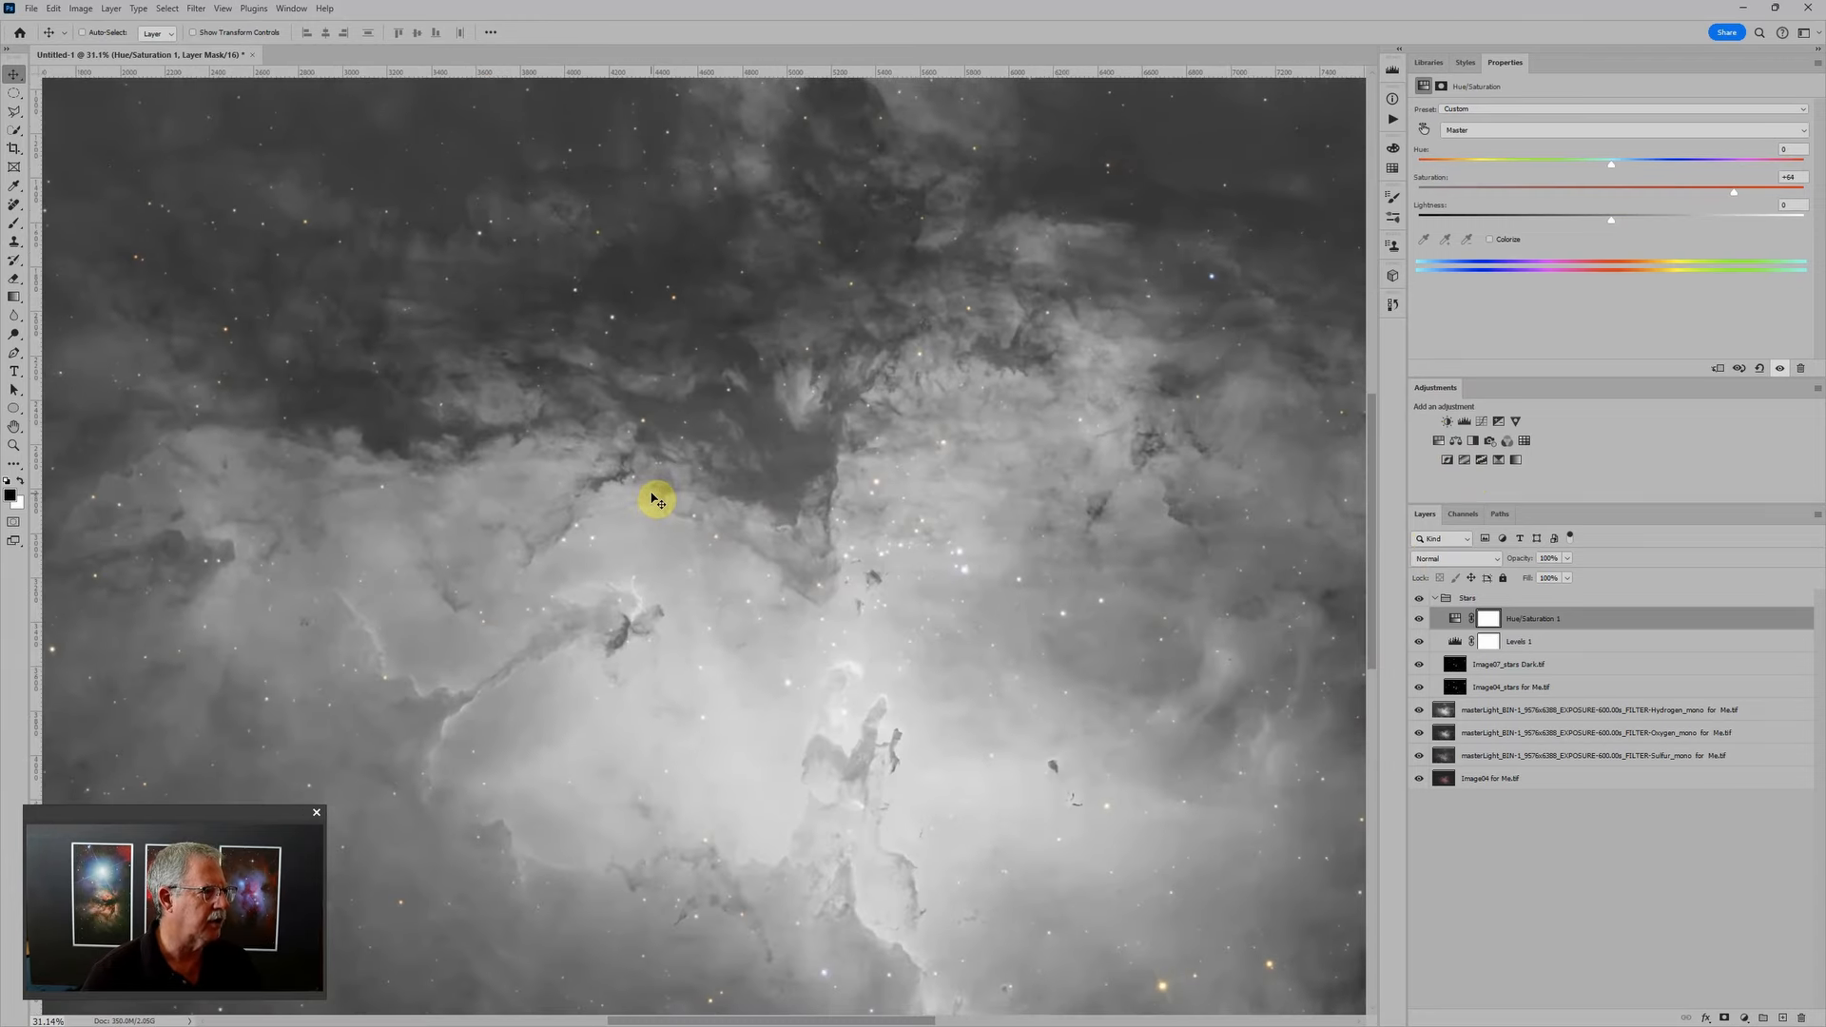
scroll(653, 497, down, 3)
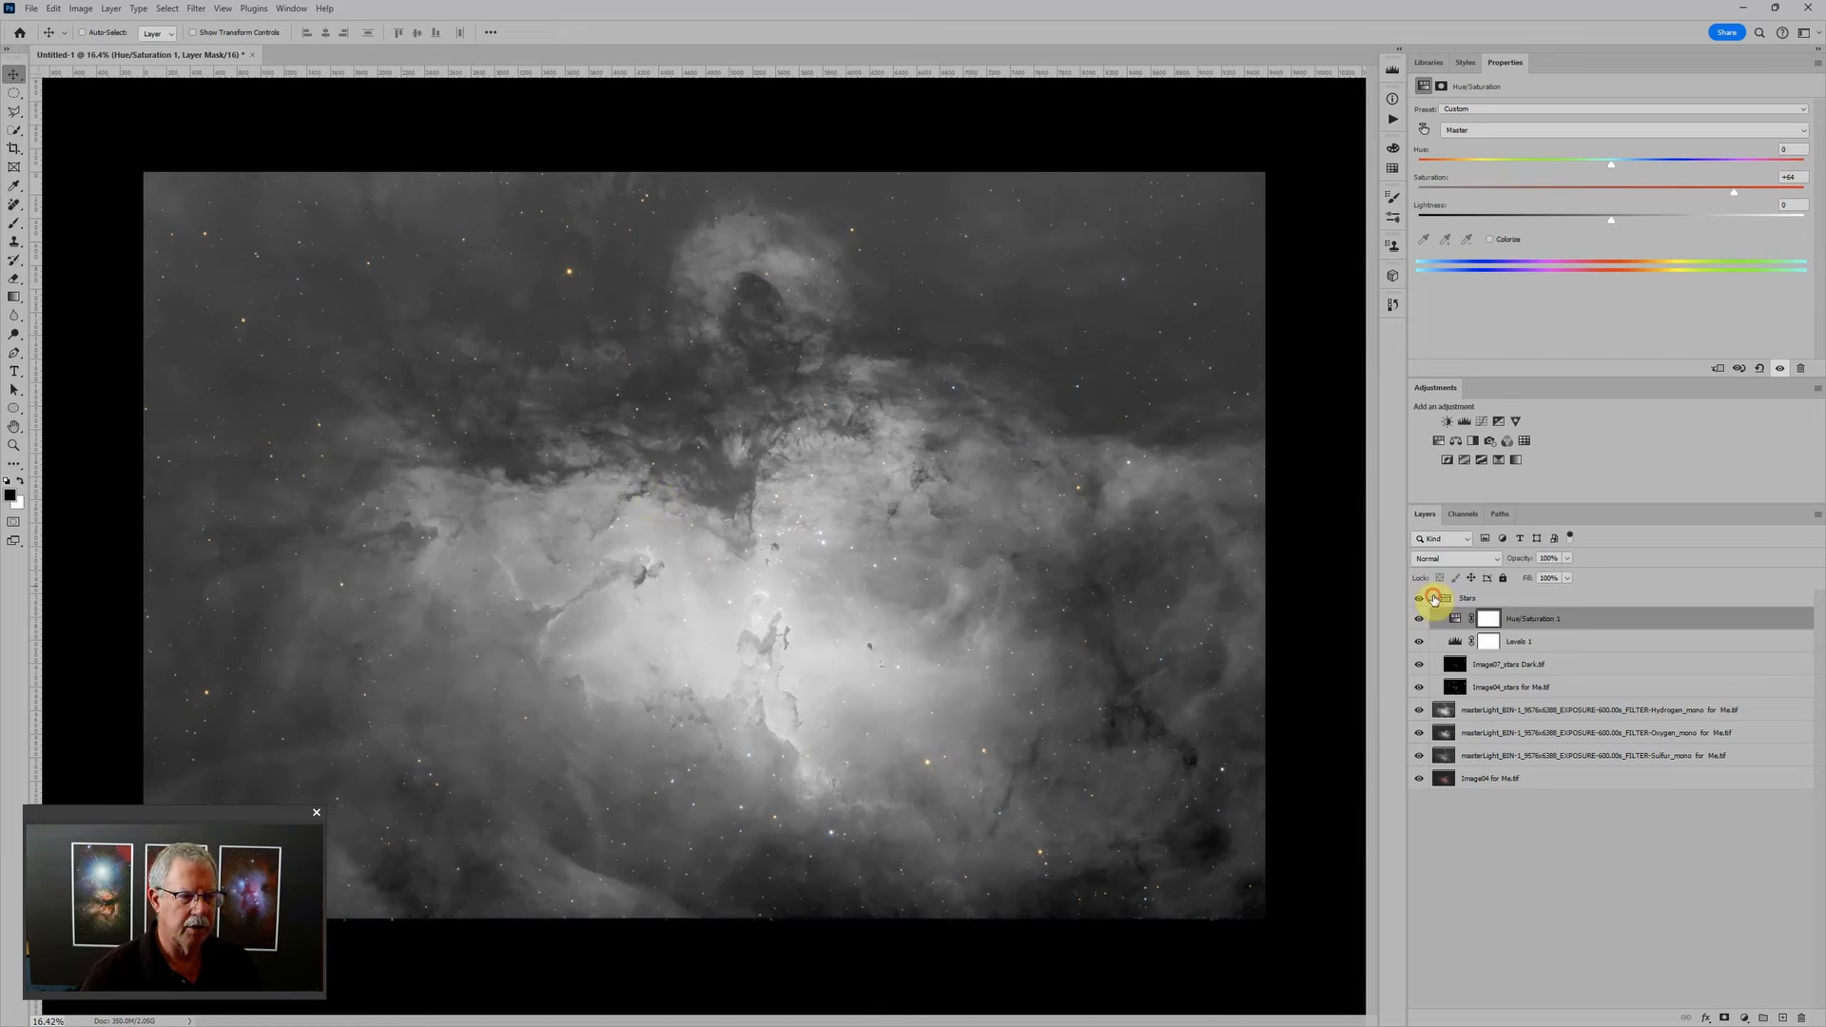
click(1436, 598)
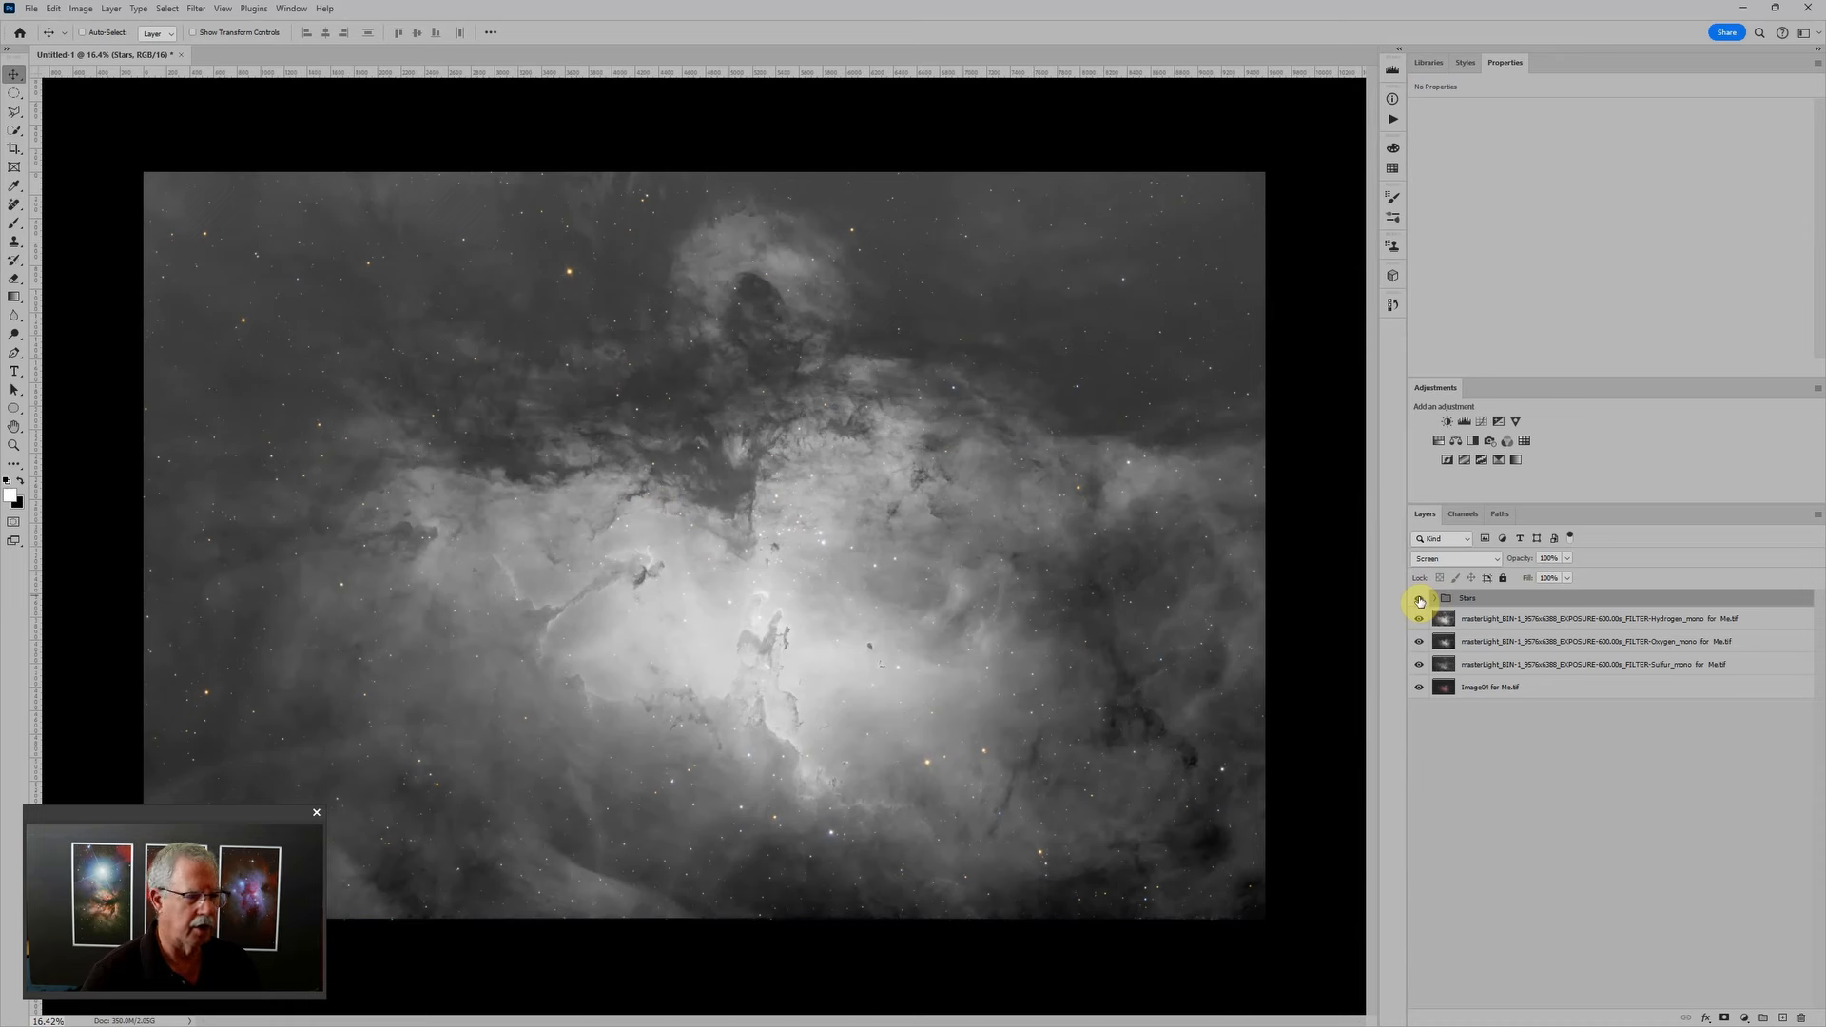
click(1419, 598)
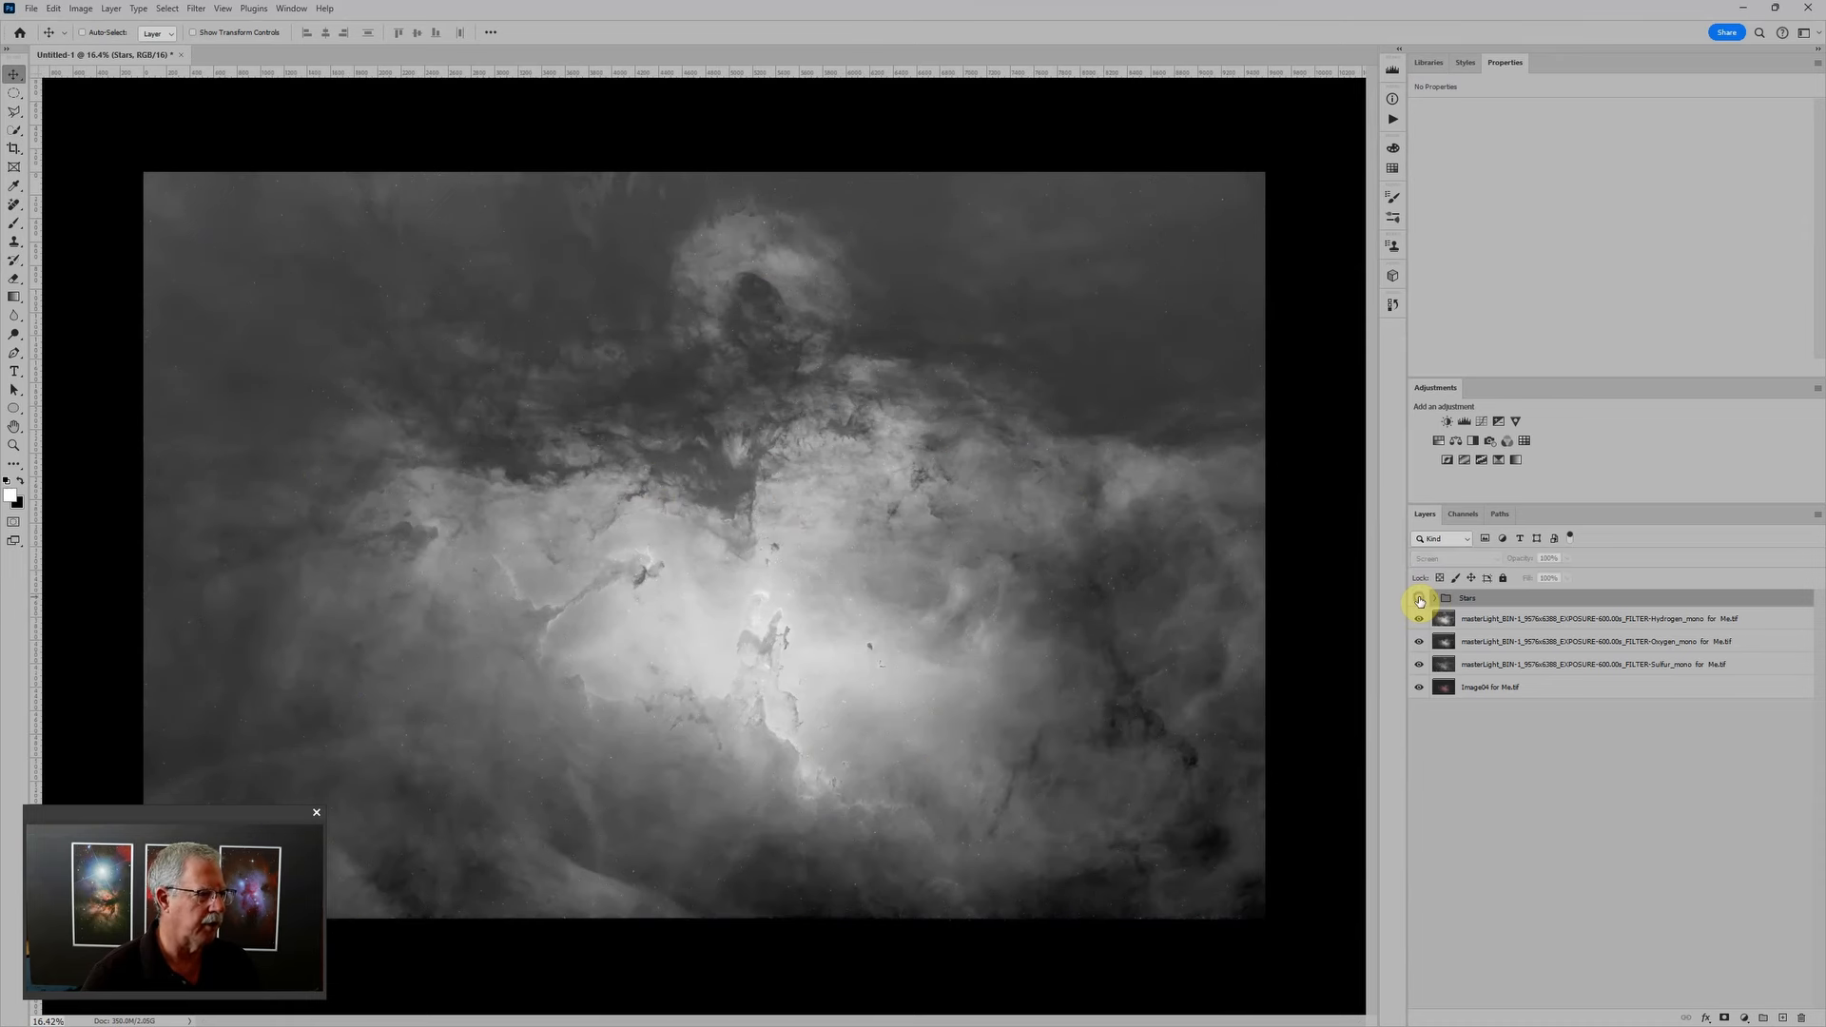
Step: Put the hydrogen master layer into its own group named Hydrogen
click(1559, 628)
click(1566, 642)
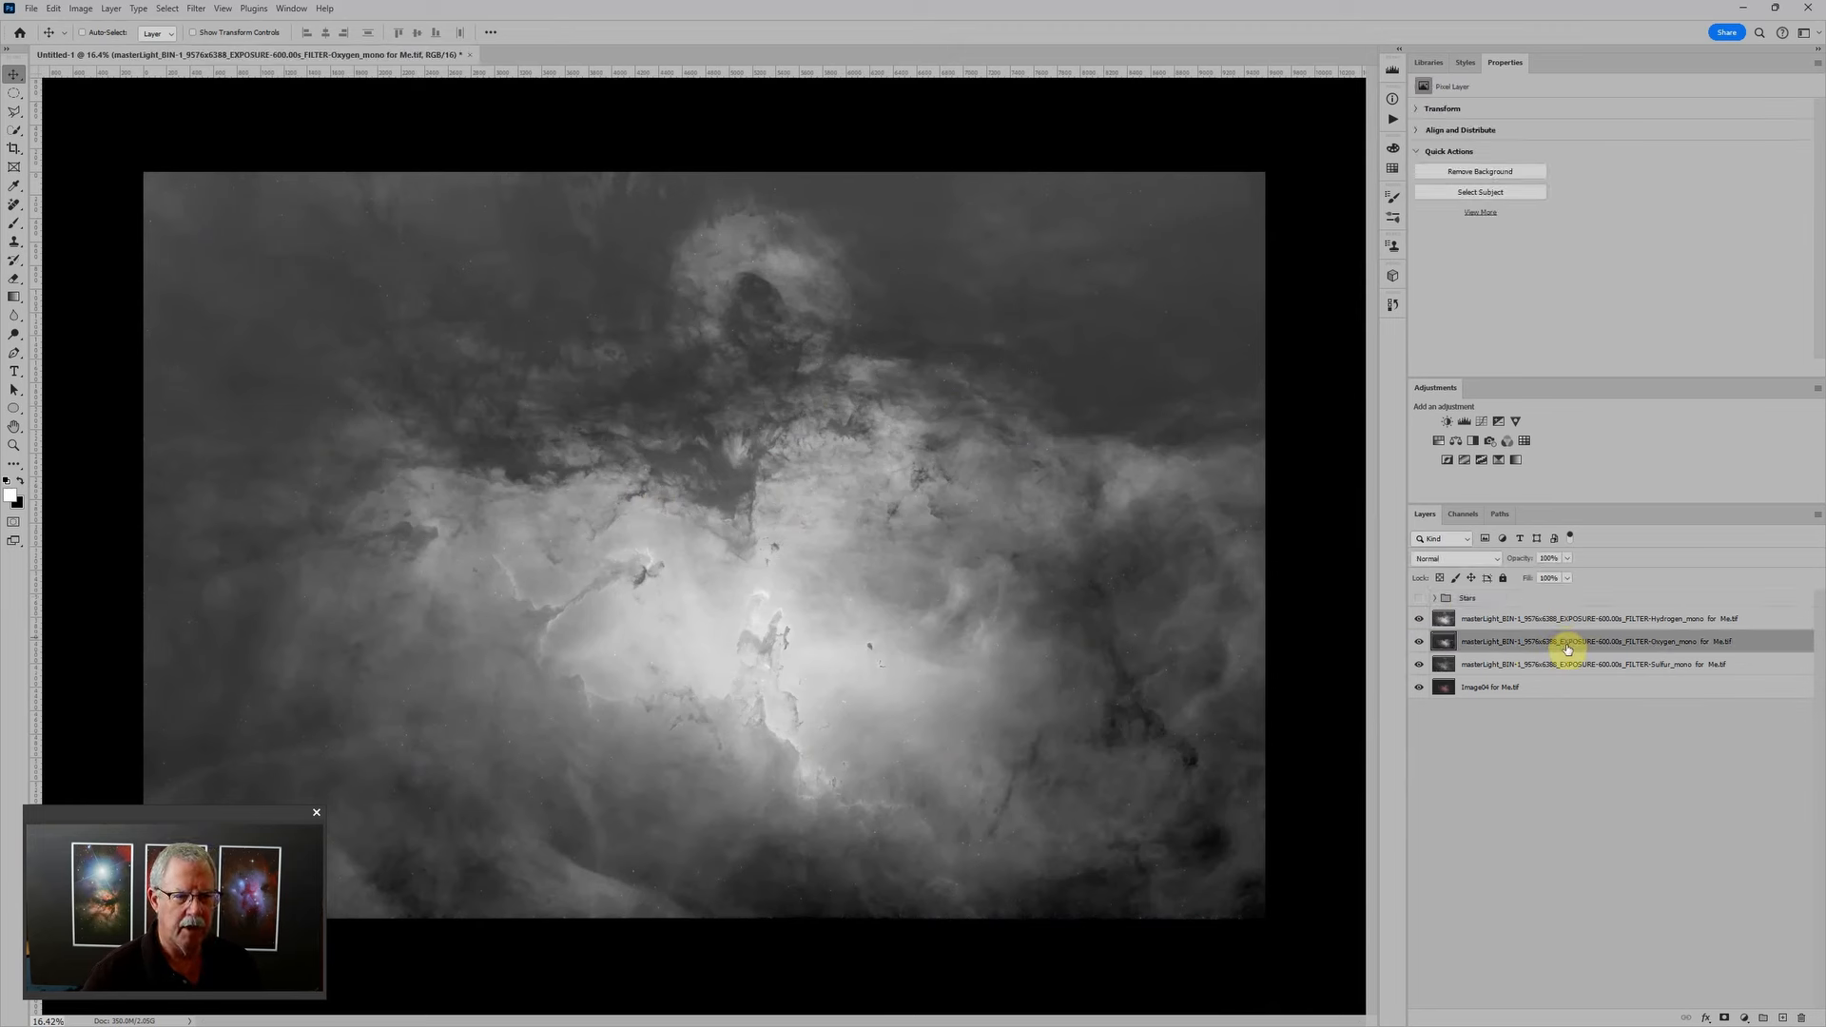
click(1567, 662)
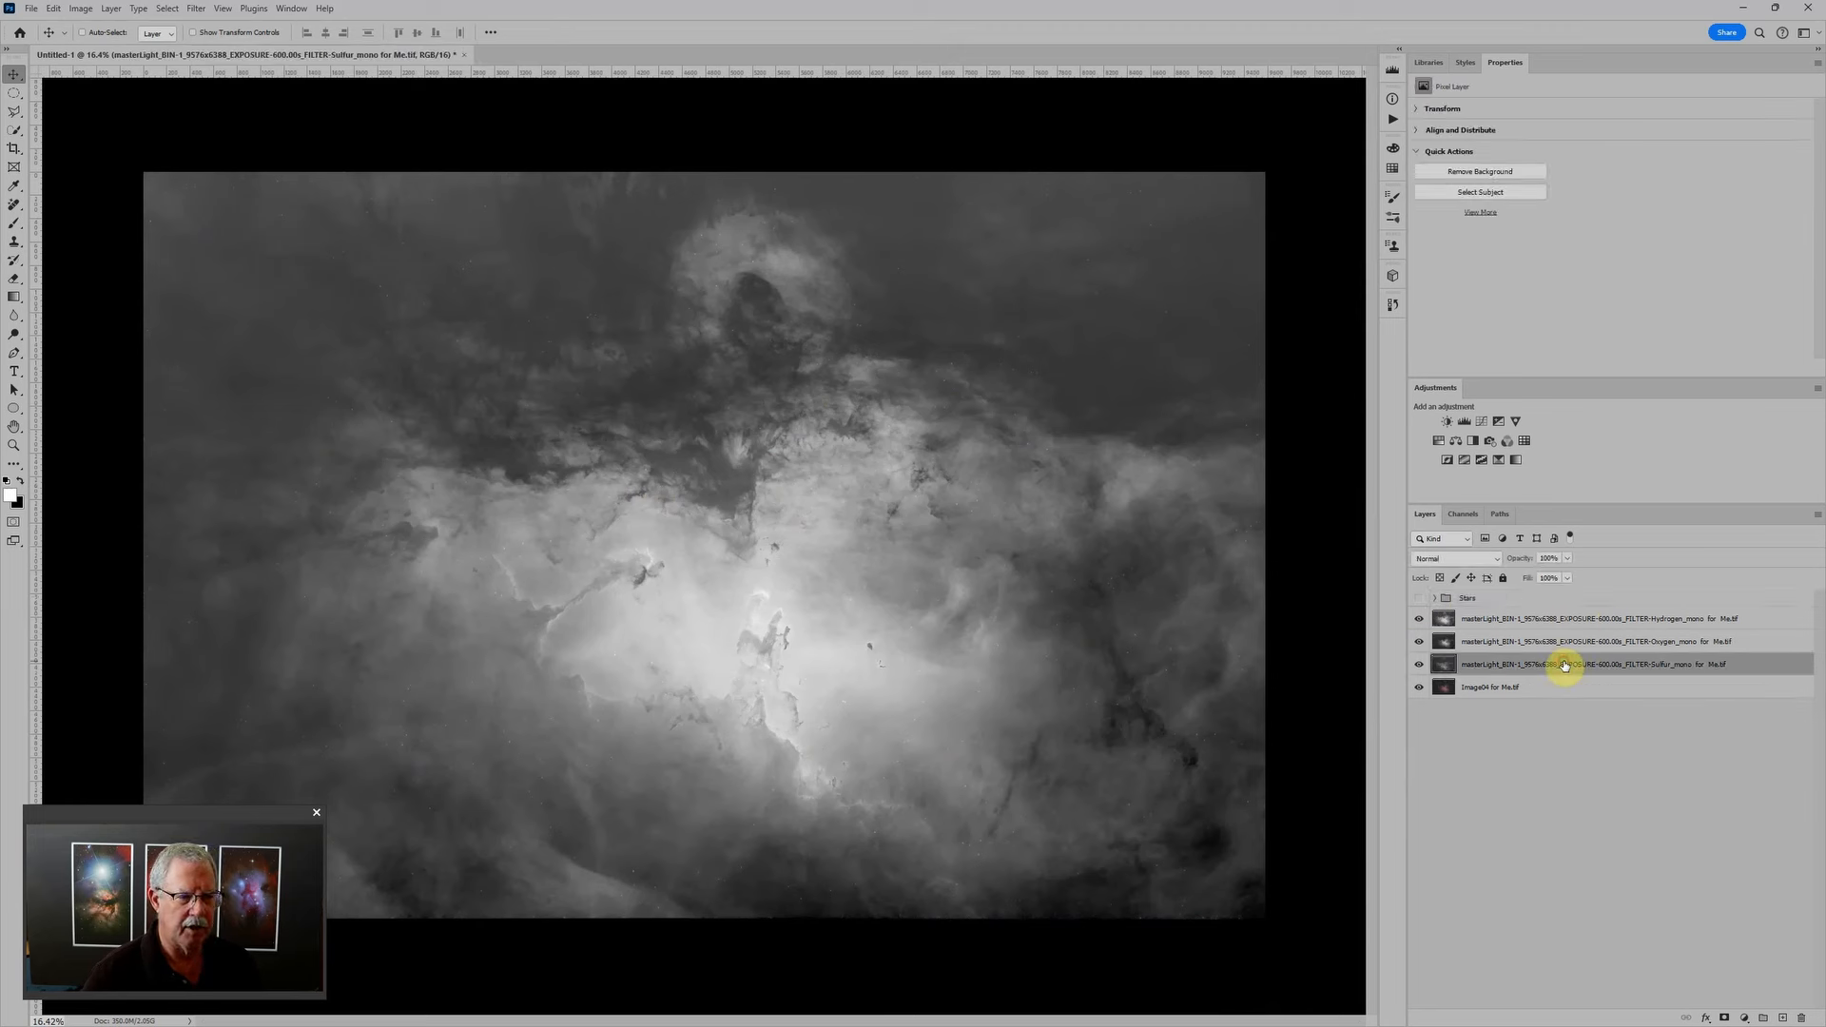
click(1553, 619)
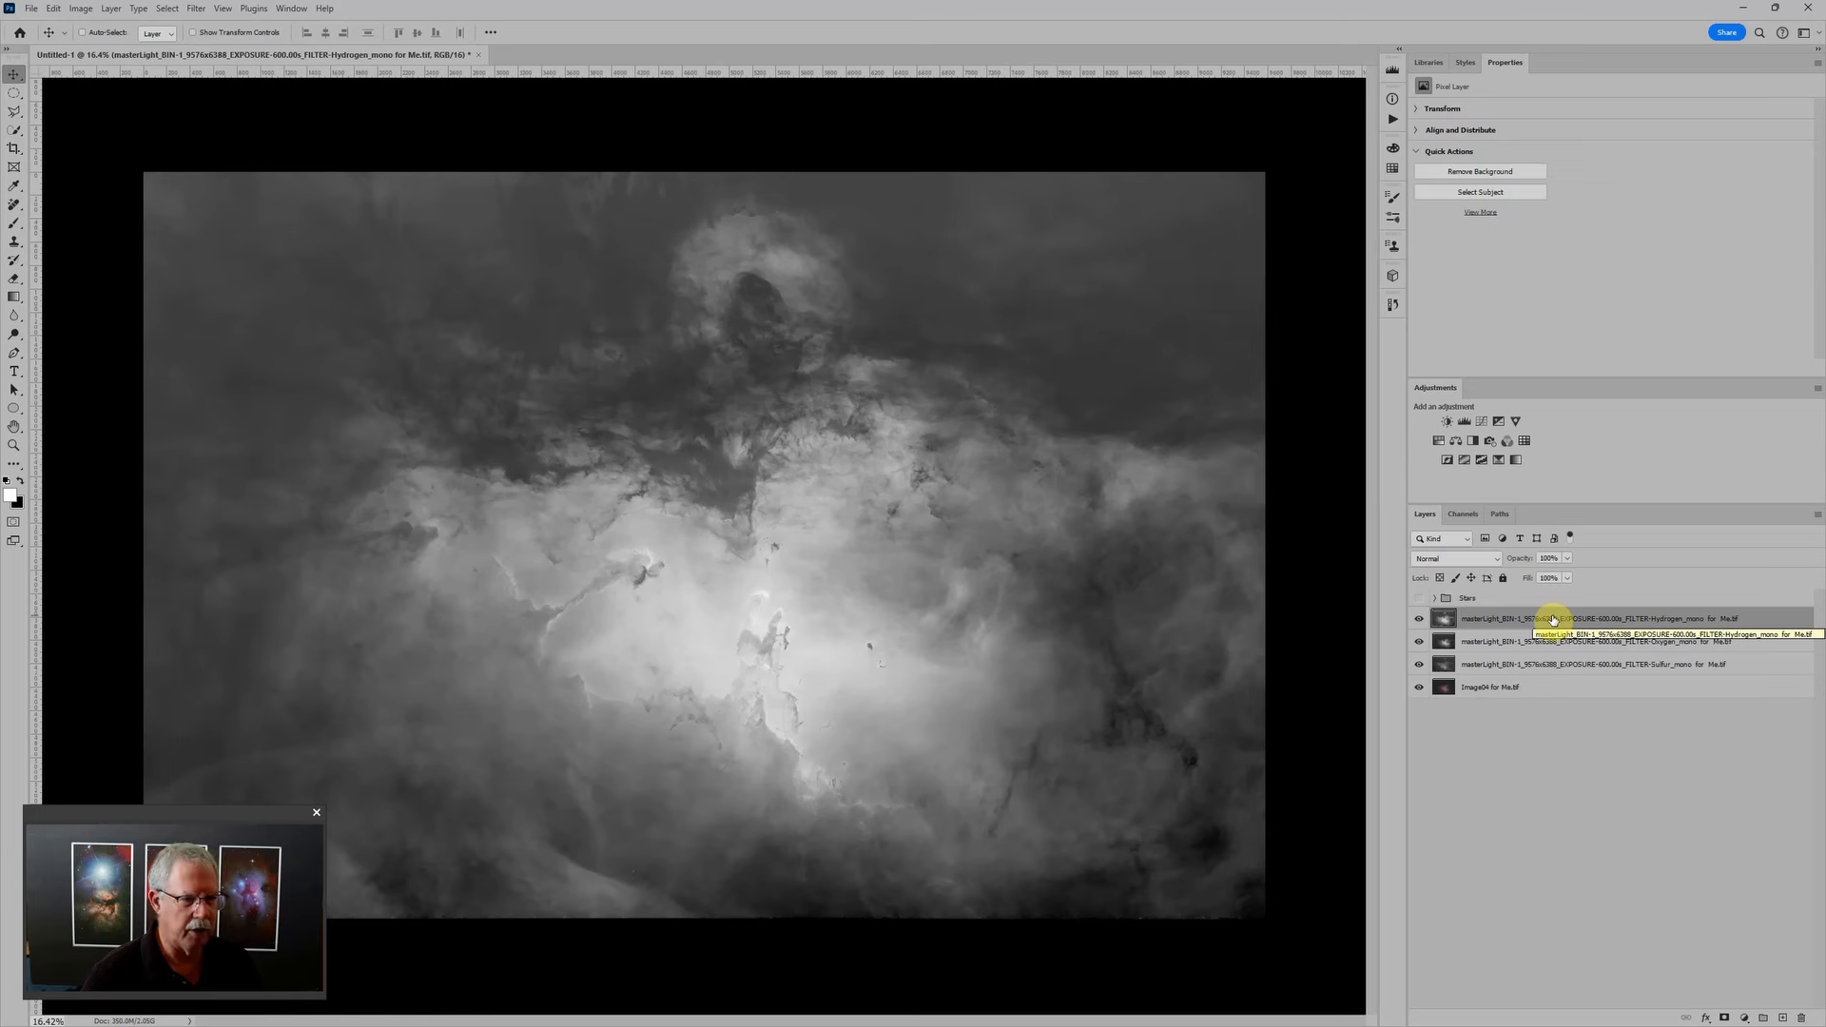
key(ctrl+g)
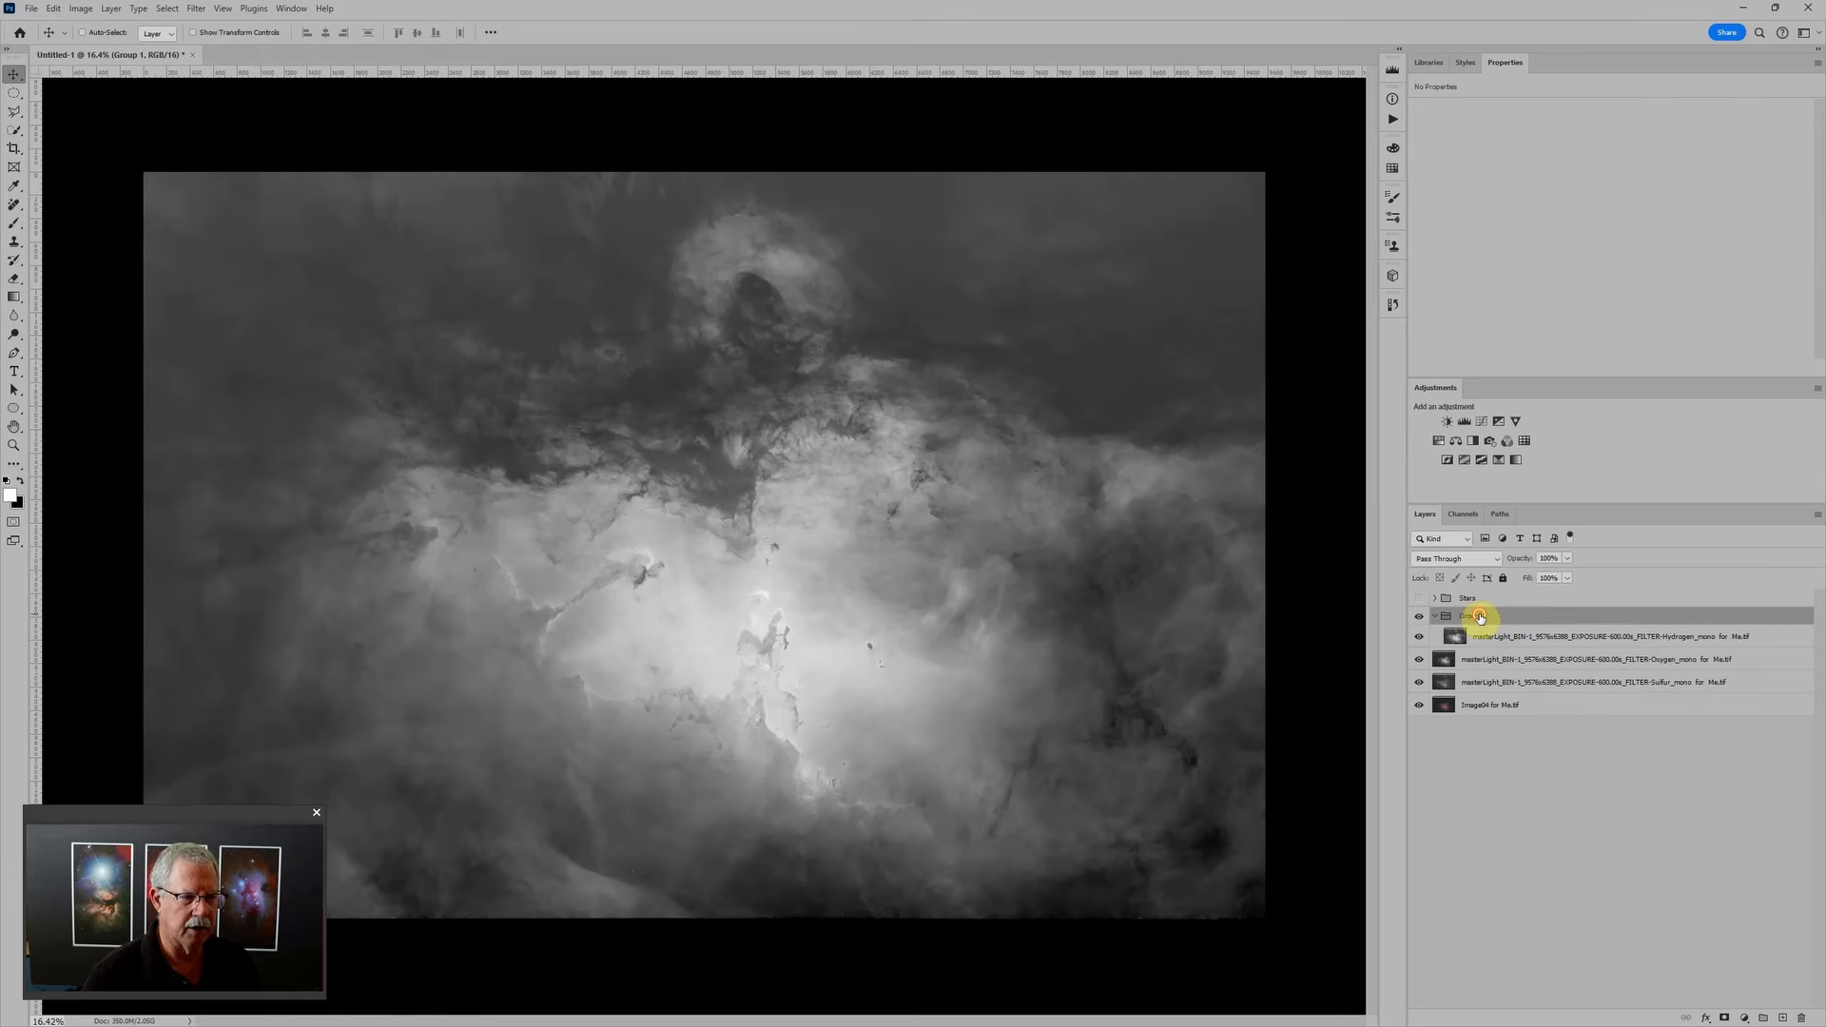
double_click(1471, 616)
text(Hydr)
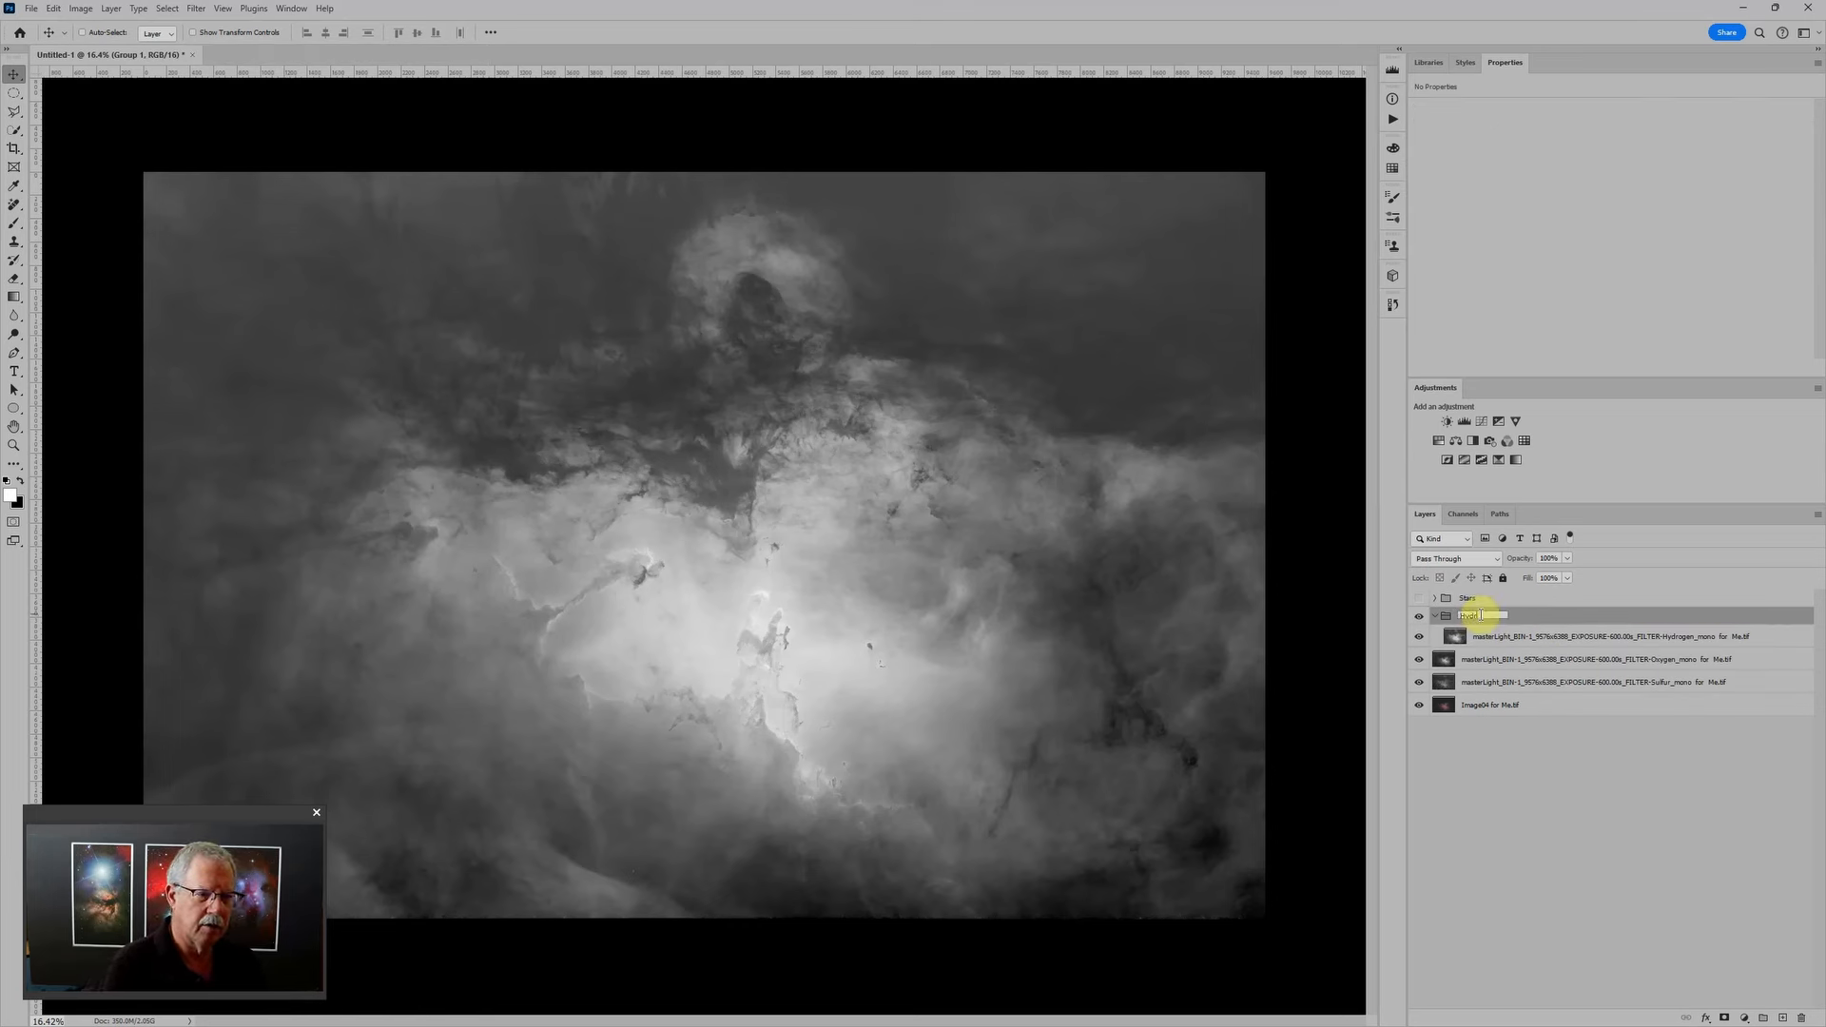
text(ogen)
key(Return)
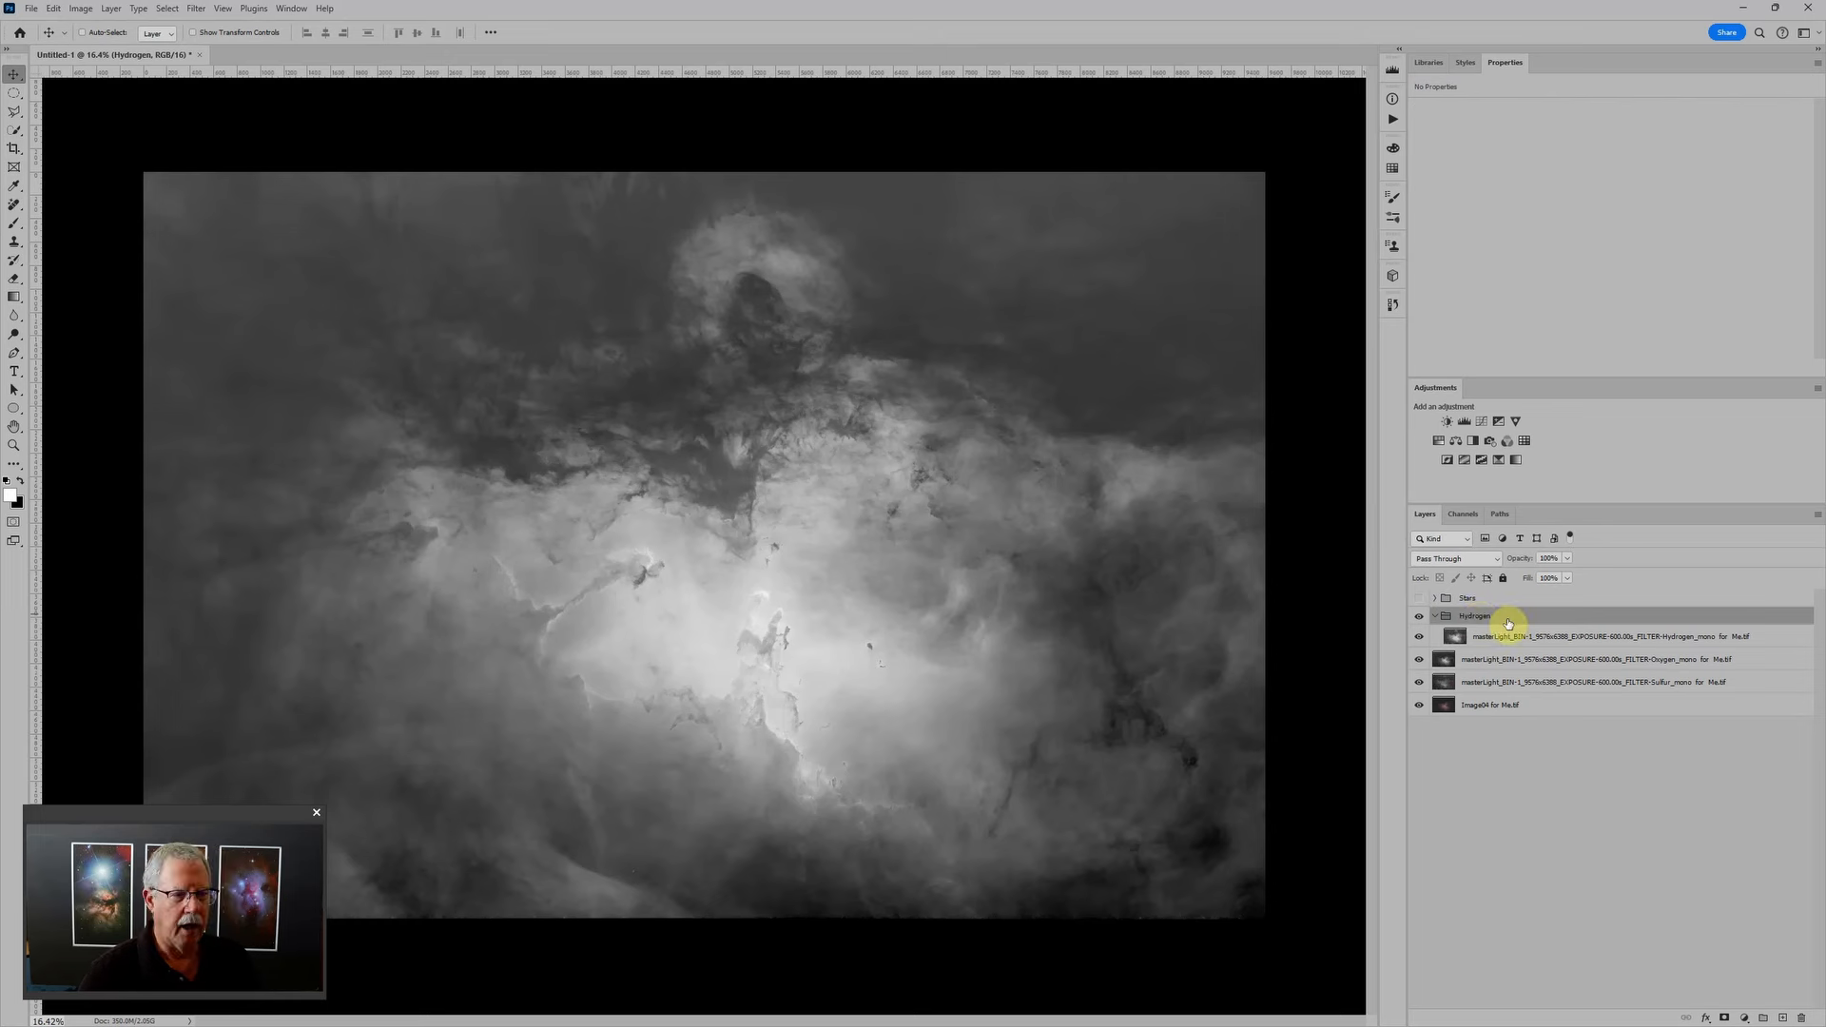
Step: Add a Levels adjustment layer above the hydrogen master inside the Hydrogen group, and collapse and hide the group
click(1465, 421)
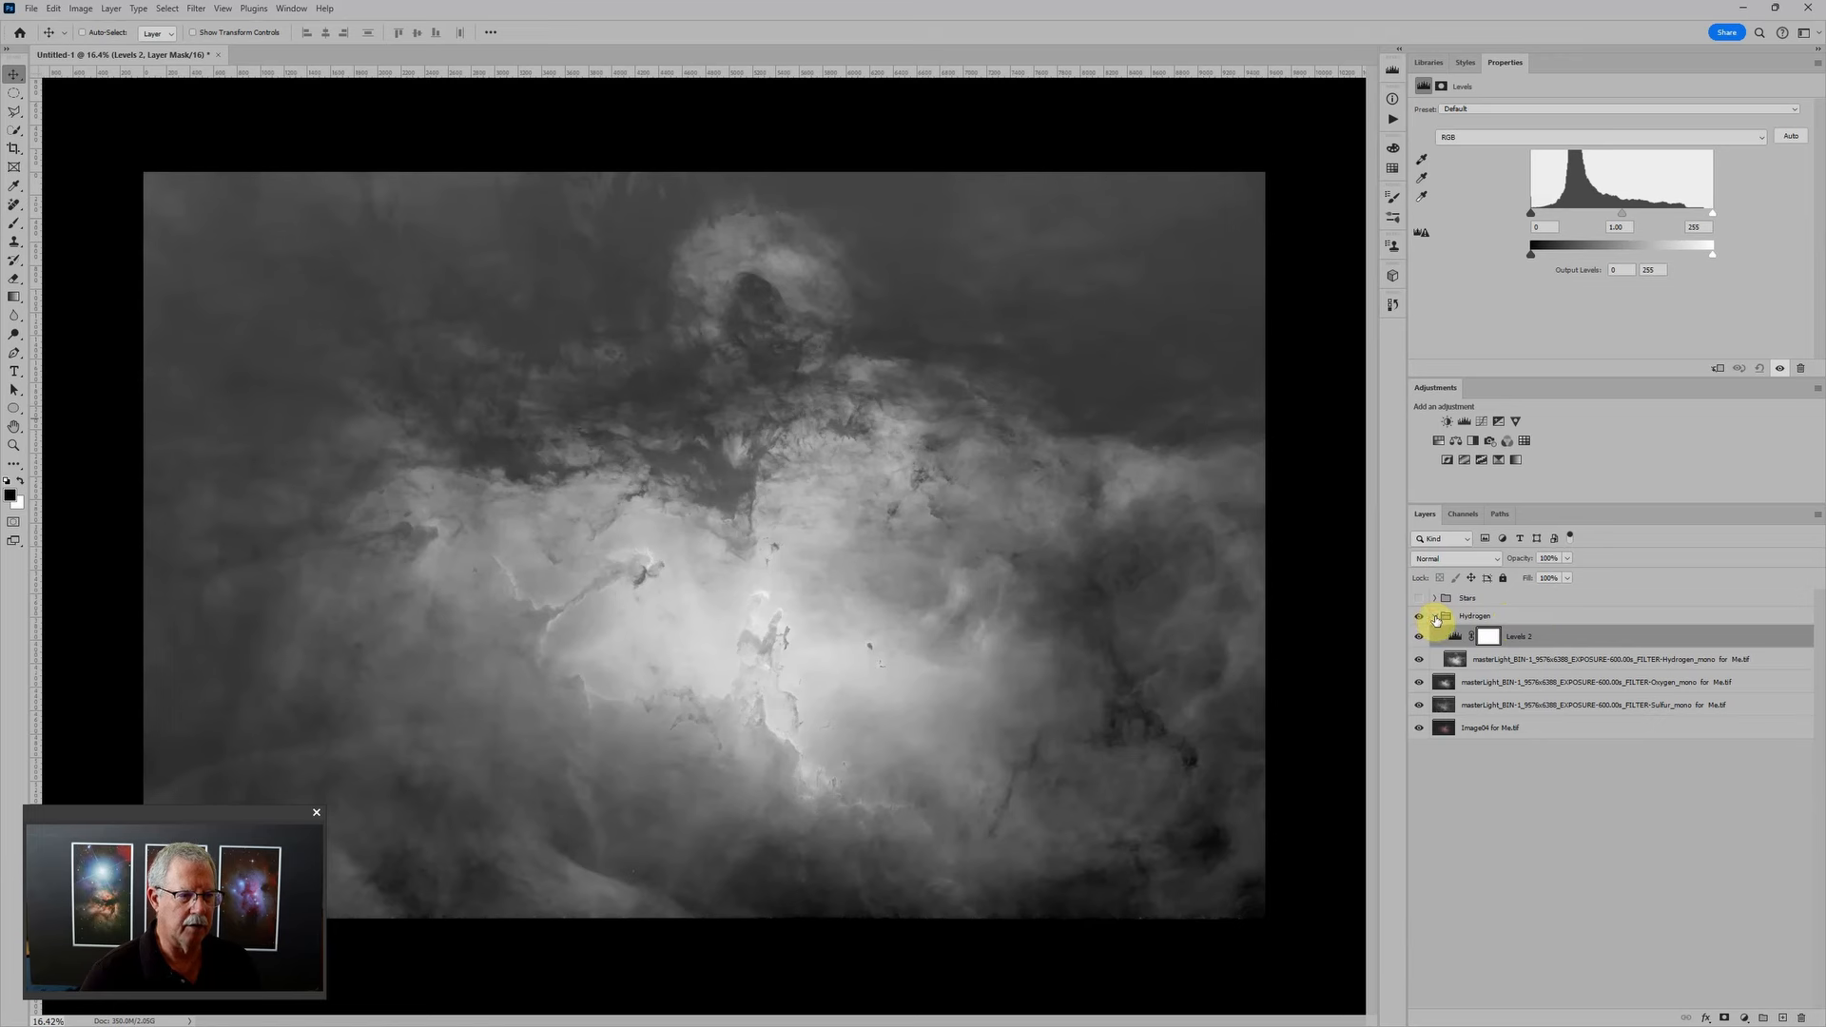
click(1435, 616)
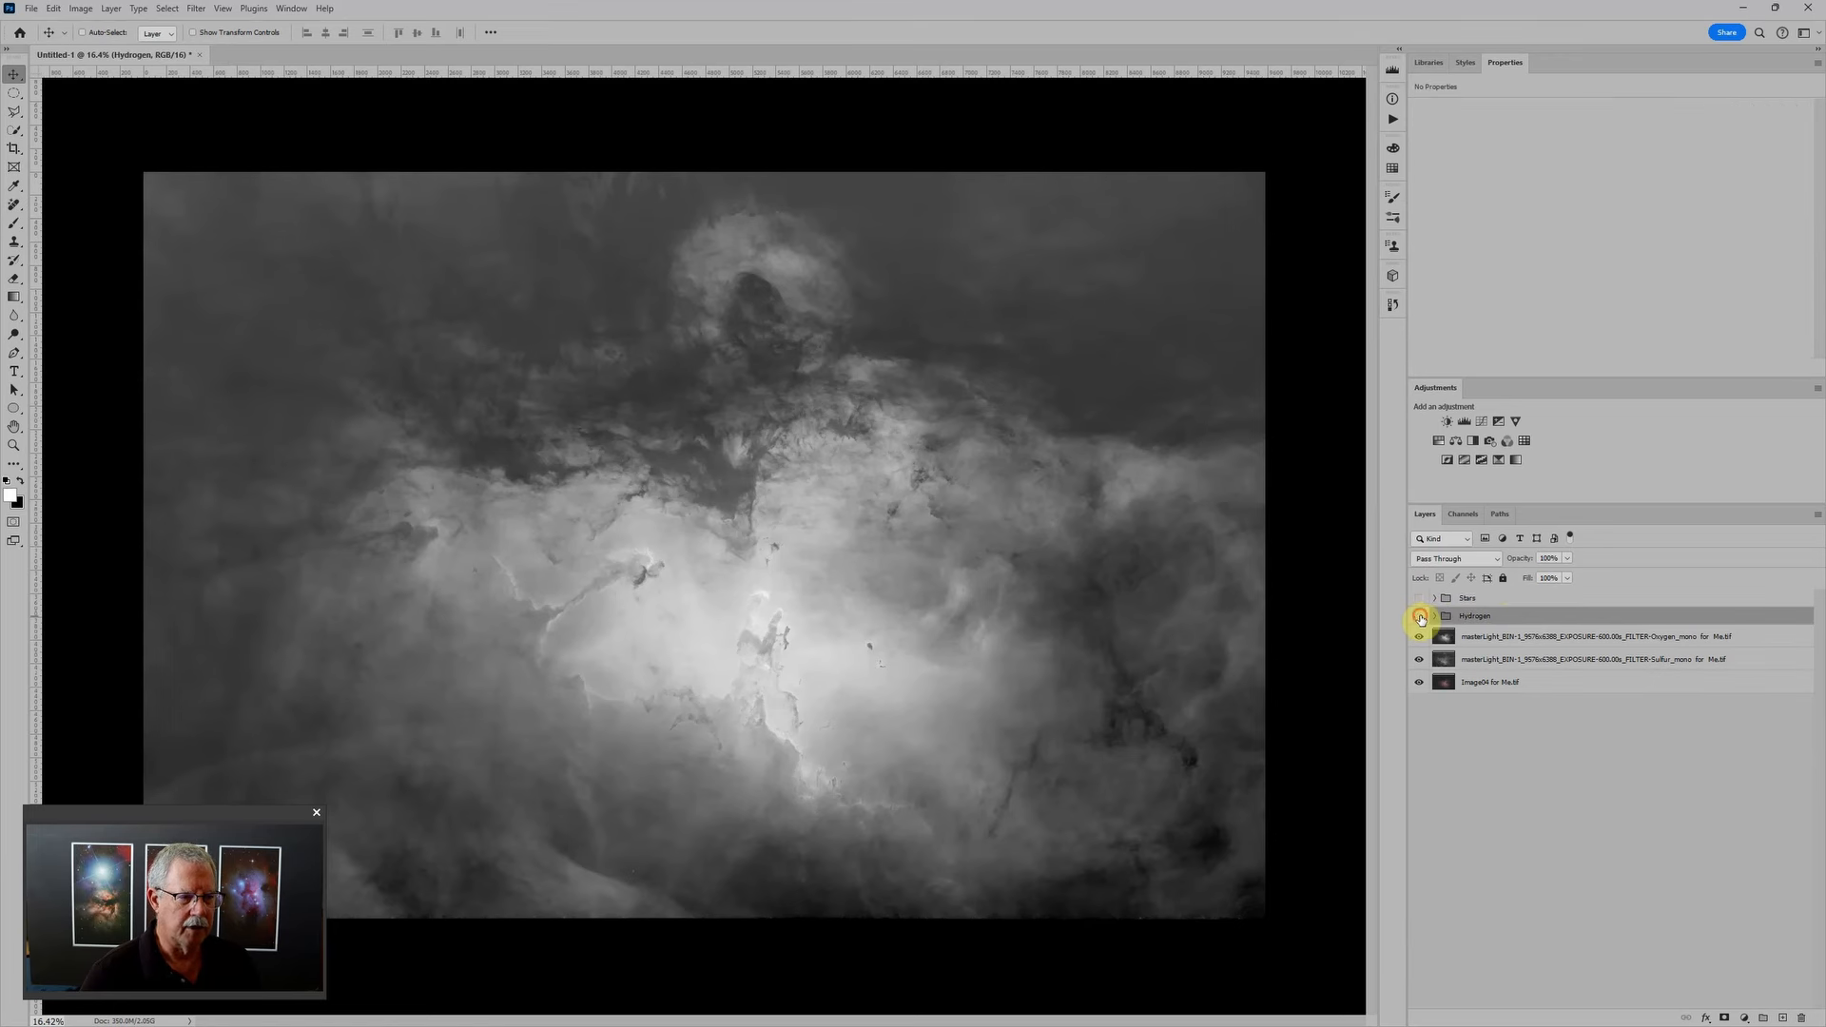
click(1419, 617)
Step: Put the oxygen master layer into its own group named Oxygen
click(1475, 635)
key(ctrl+g)
double_click(1474, 634)
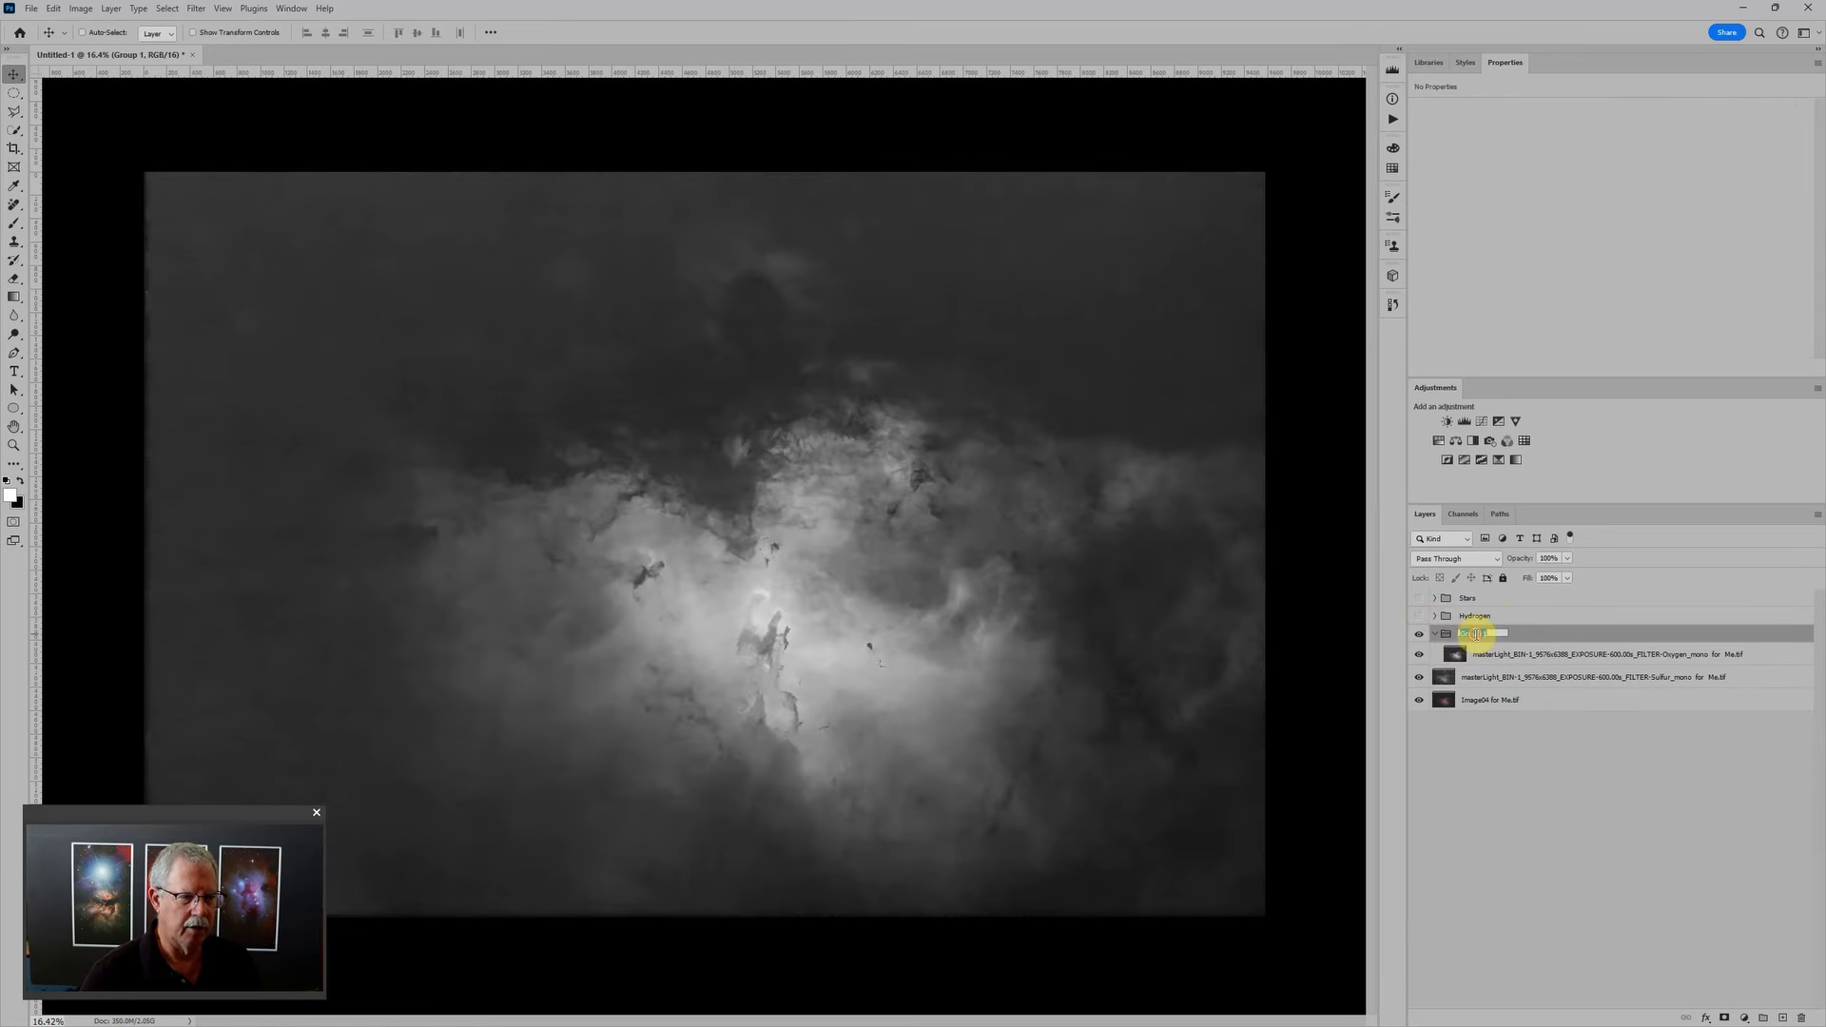
text(Oxygen)
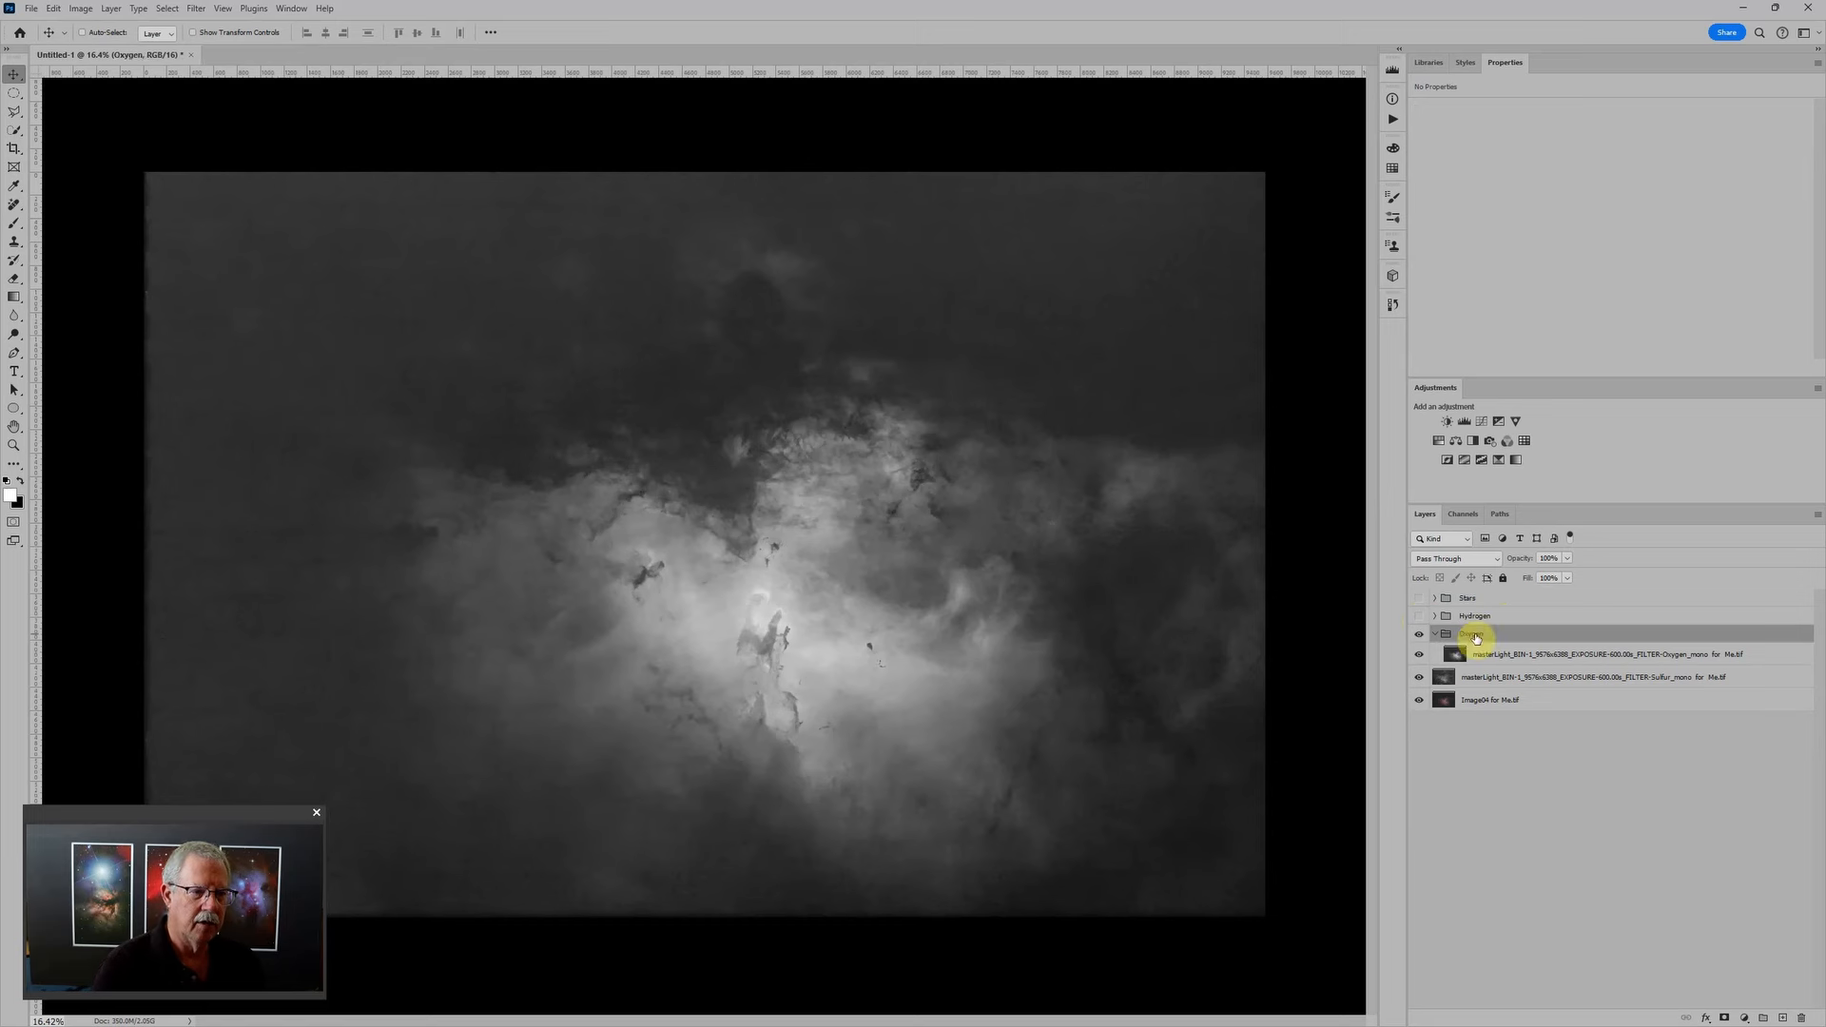
key(Return)
Step: Add a Levels adjustment layer above the oxygen master inside the Oxygen group, and collapse and hide the group
click(1466, 422)
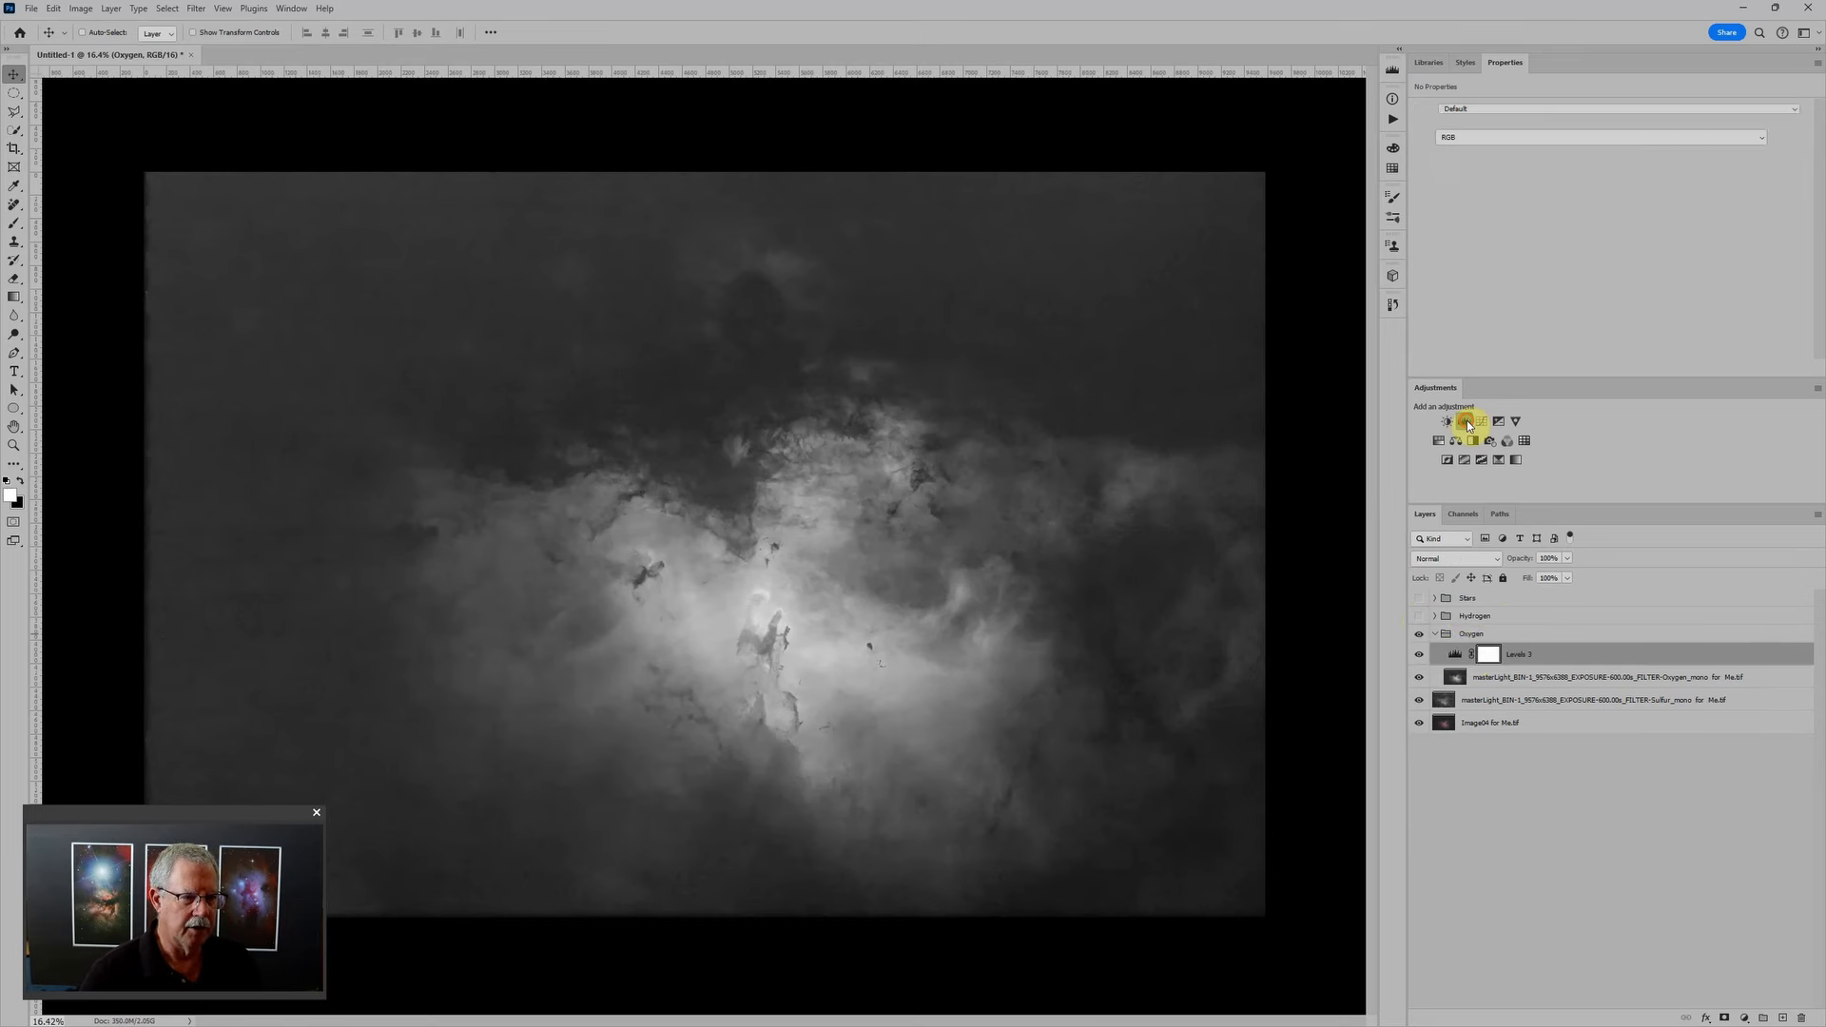
click(1435, 634)
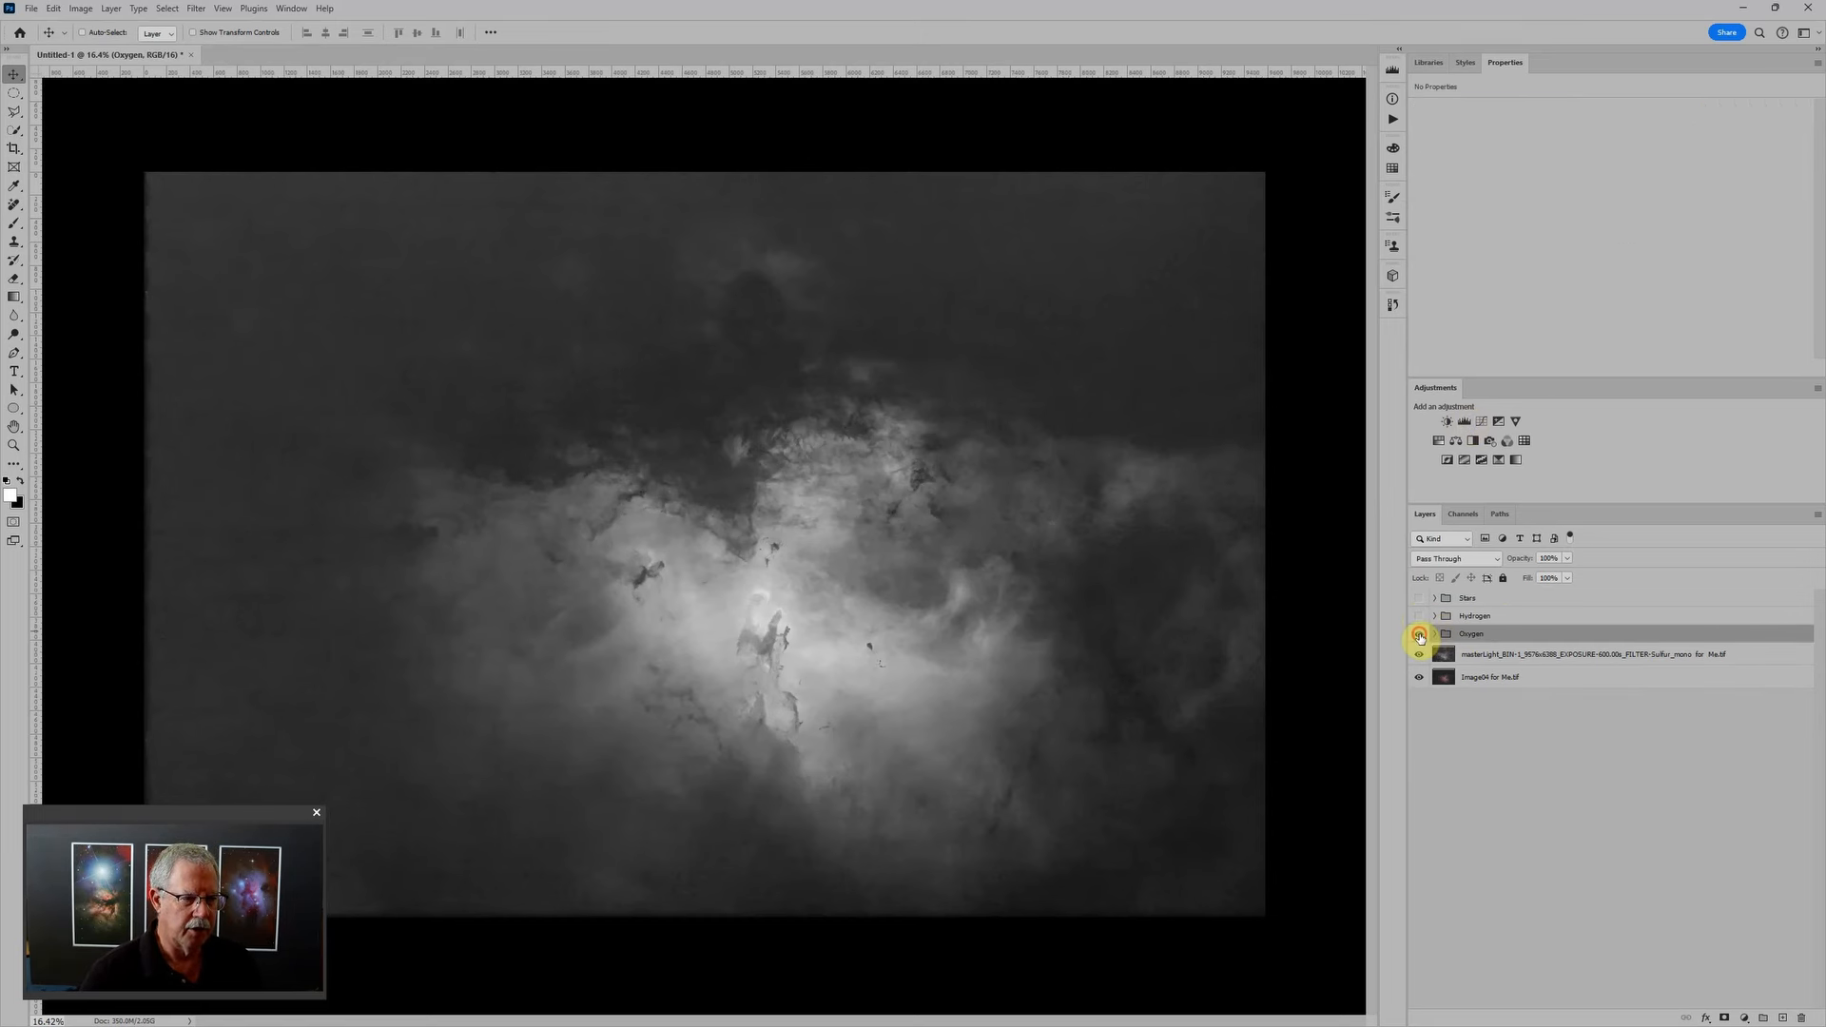
click(1419, 635)
Step: Put the sulfur master layer into its own group named Sulfur
click(1477, 655)
key(ctrl+g)
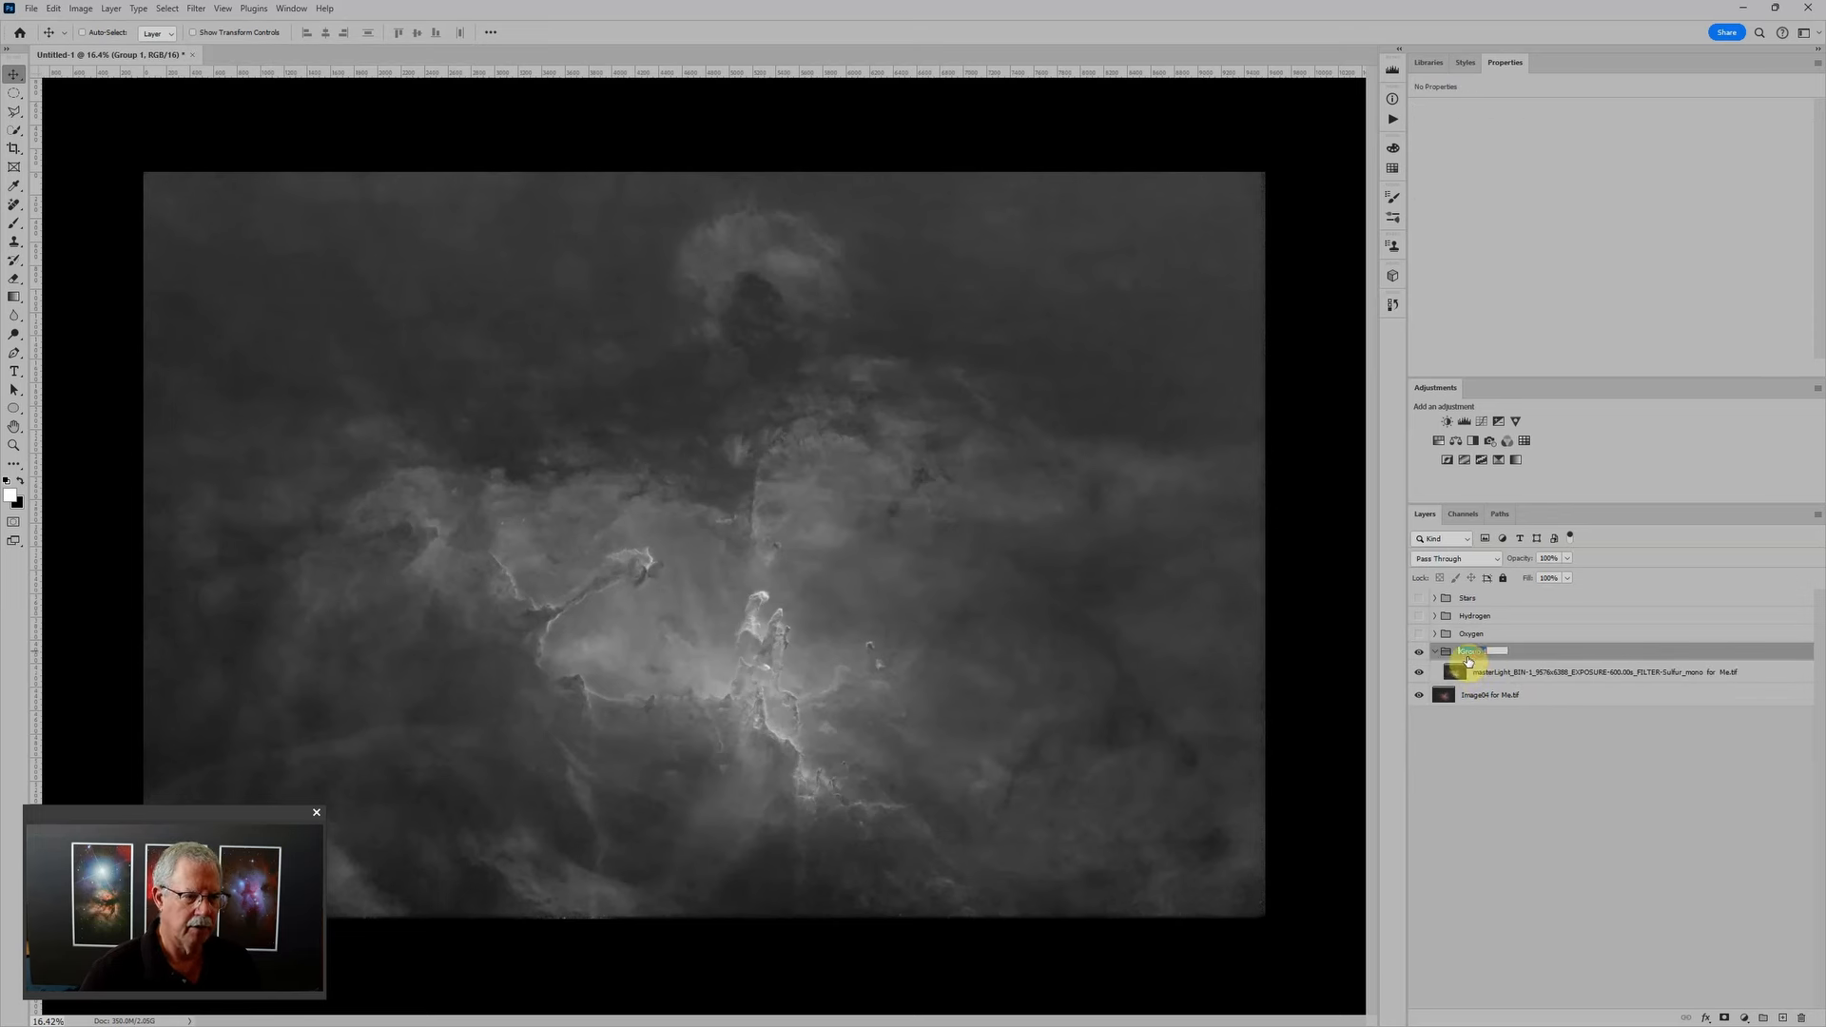
text(Sulfur)
key(Return)
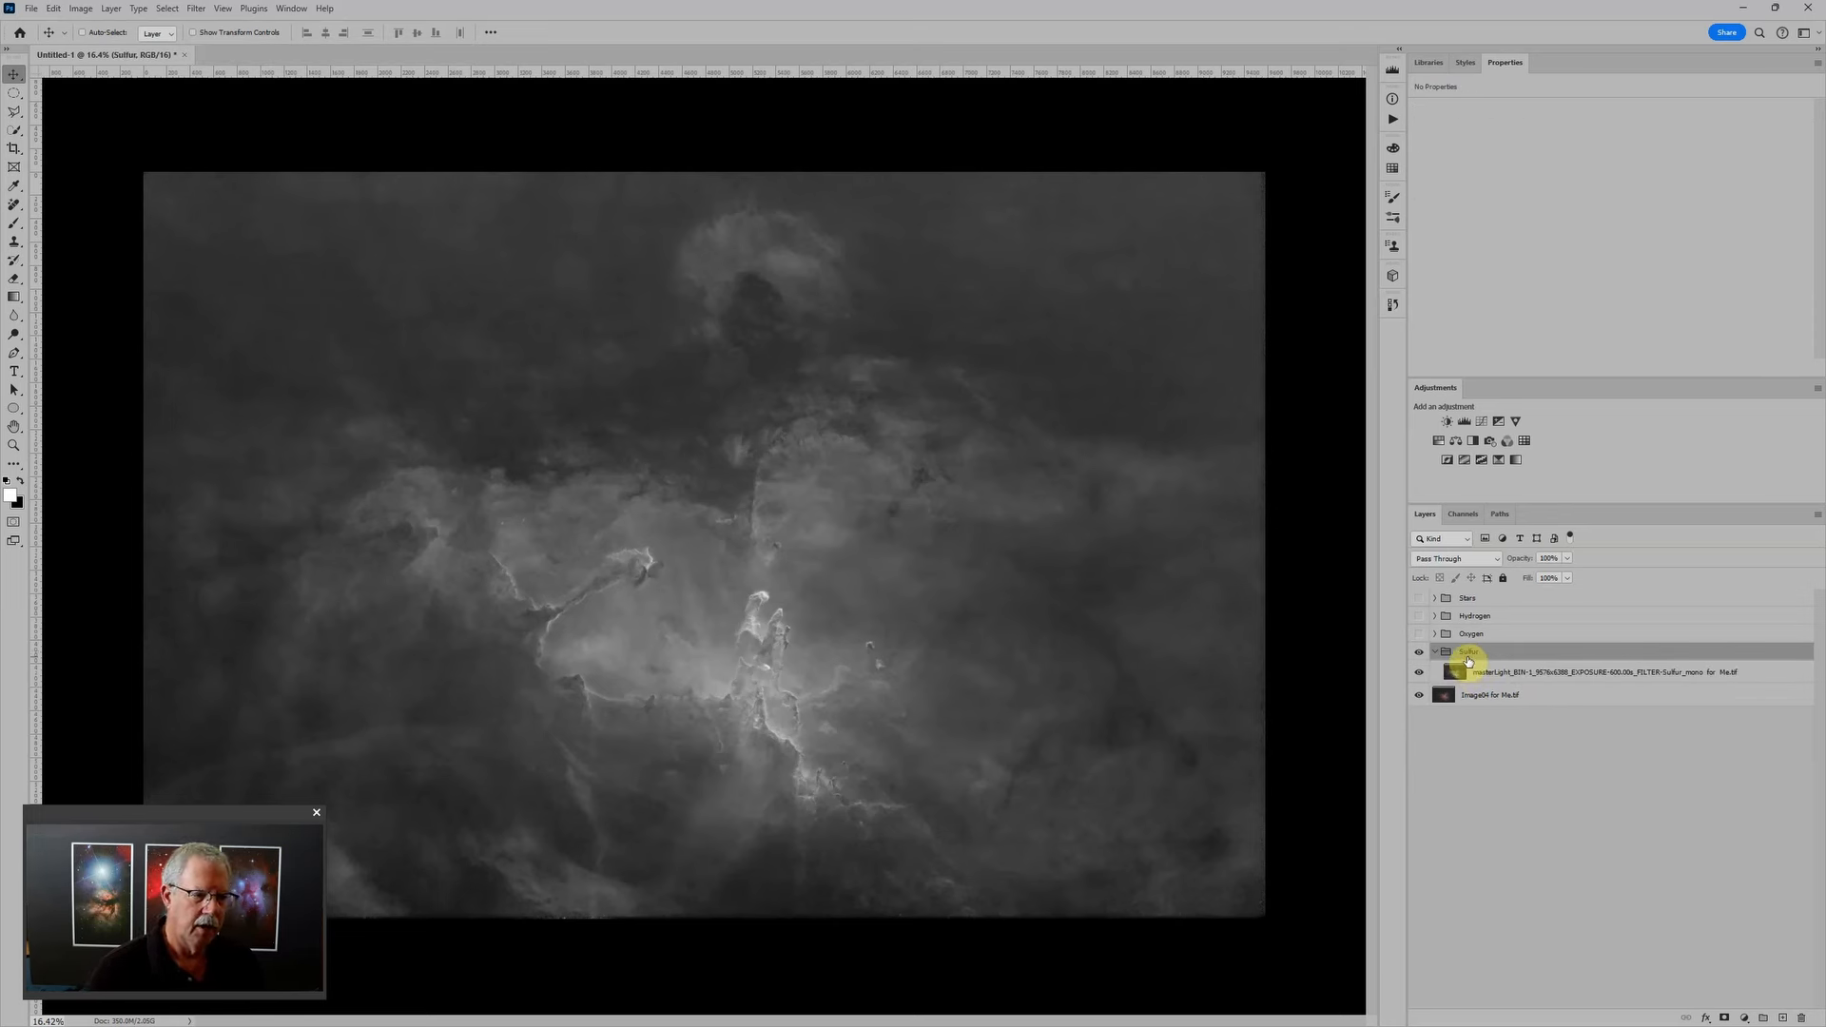
Step: Add a Levels adjustment layer above the sulfur master inside the Sulfur group and show the Oxygen and Hydrogen groups again
click(1465, 421)
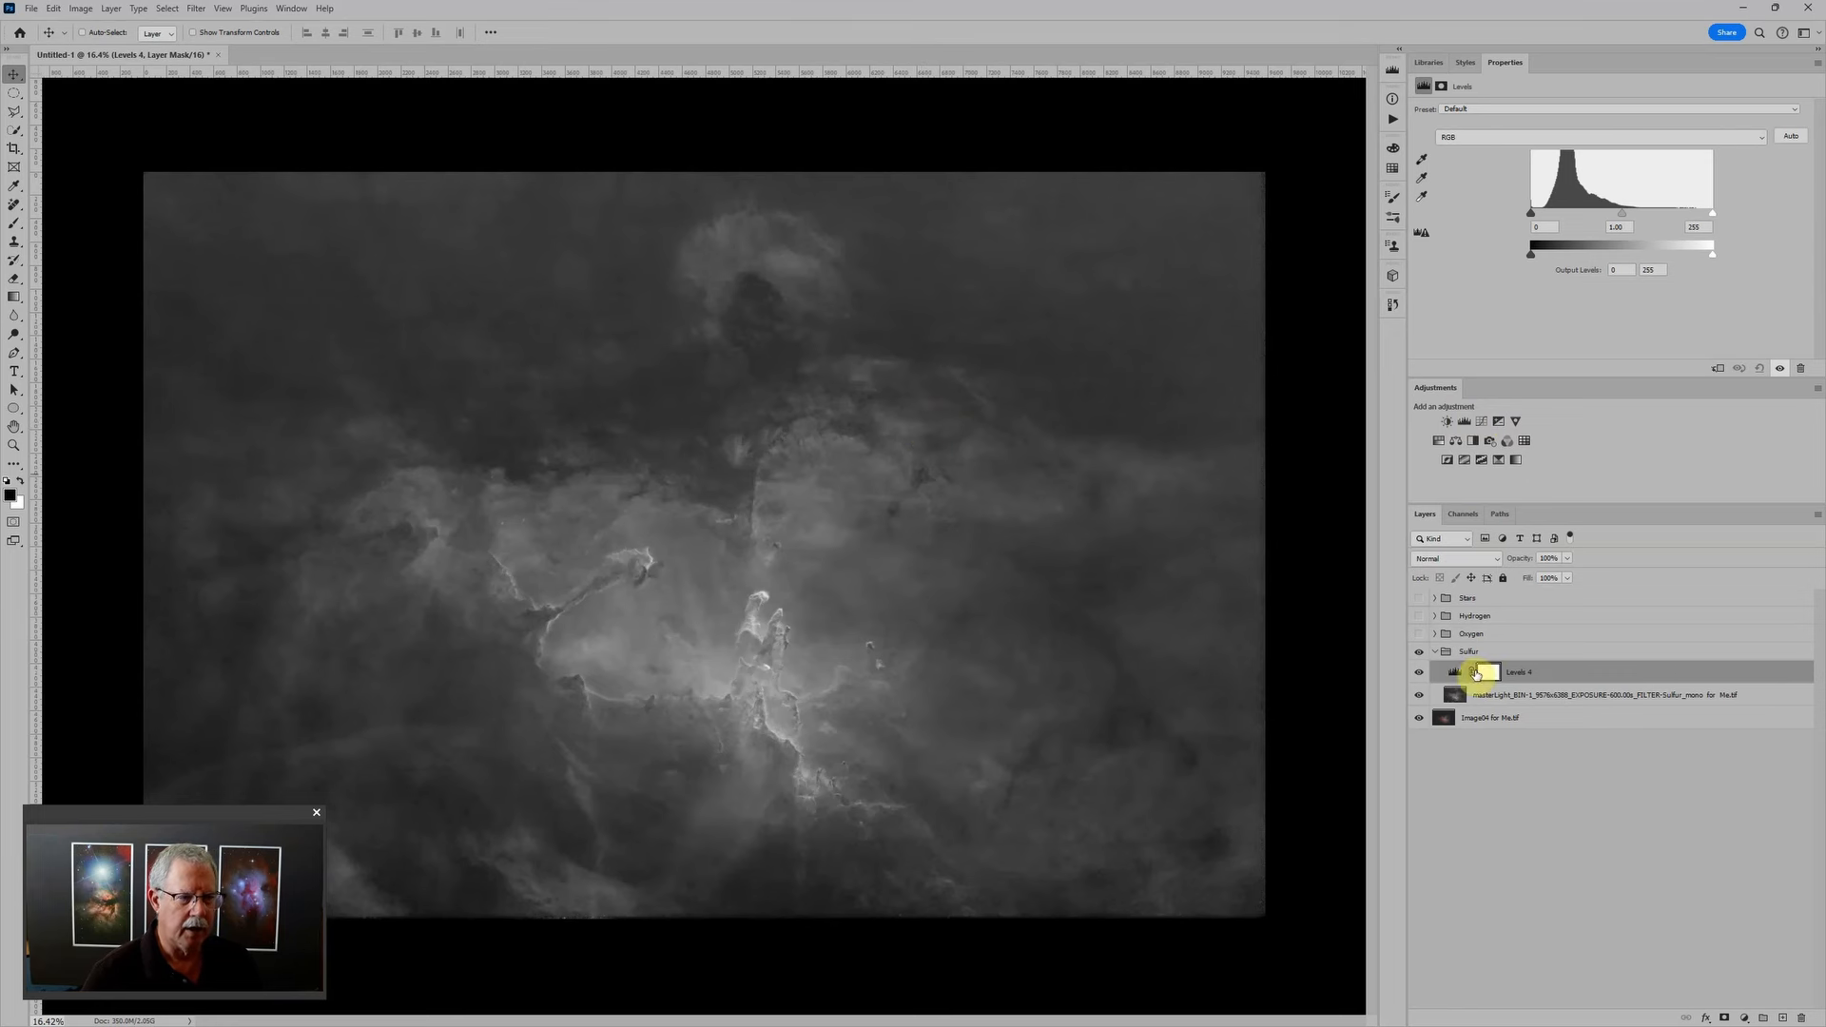
click(1418, 633)
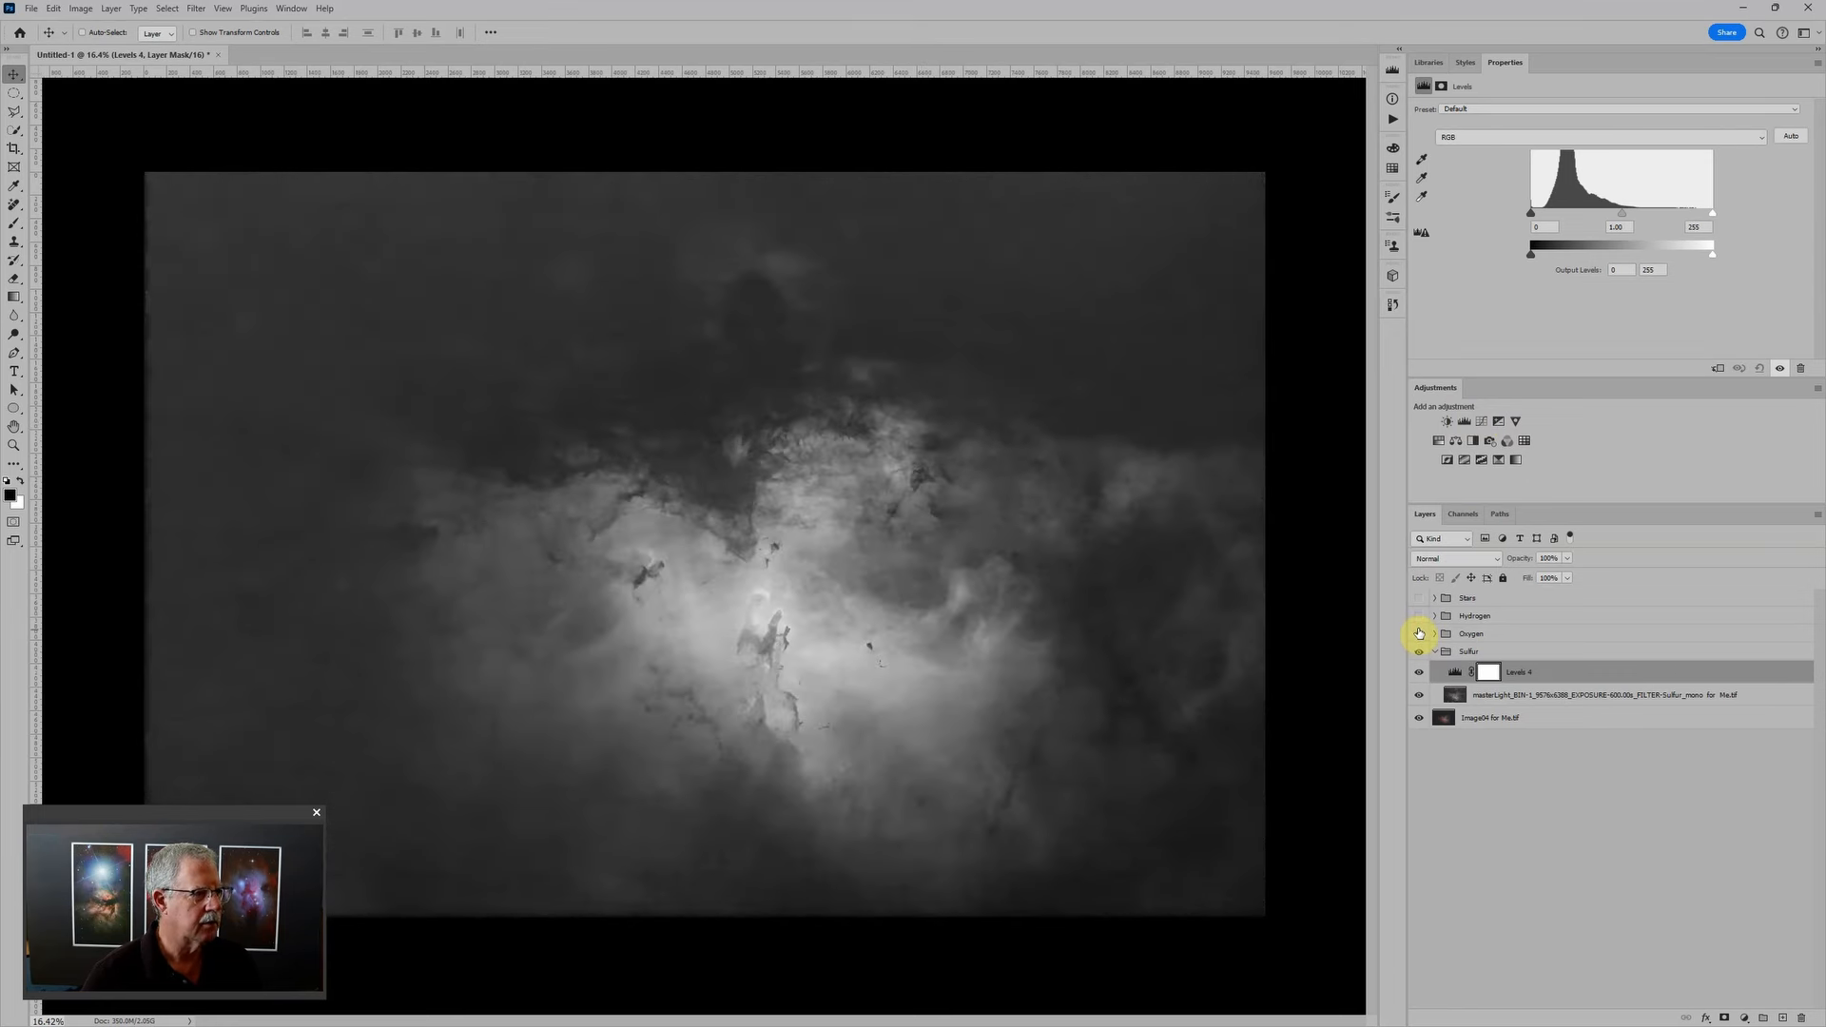
click(1419, 616)
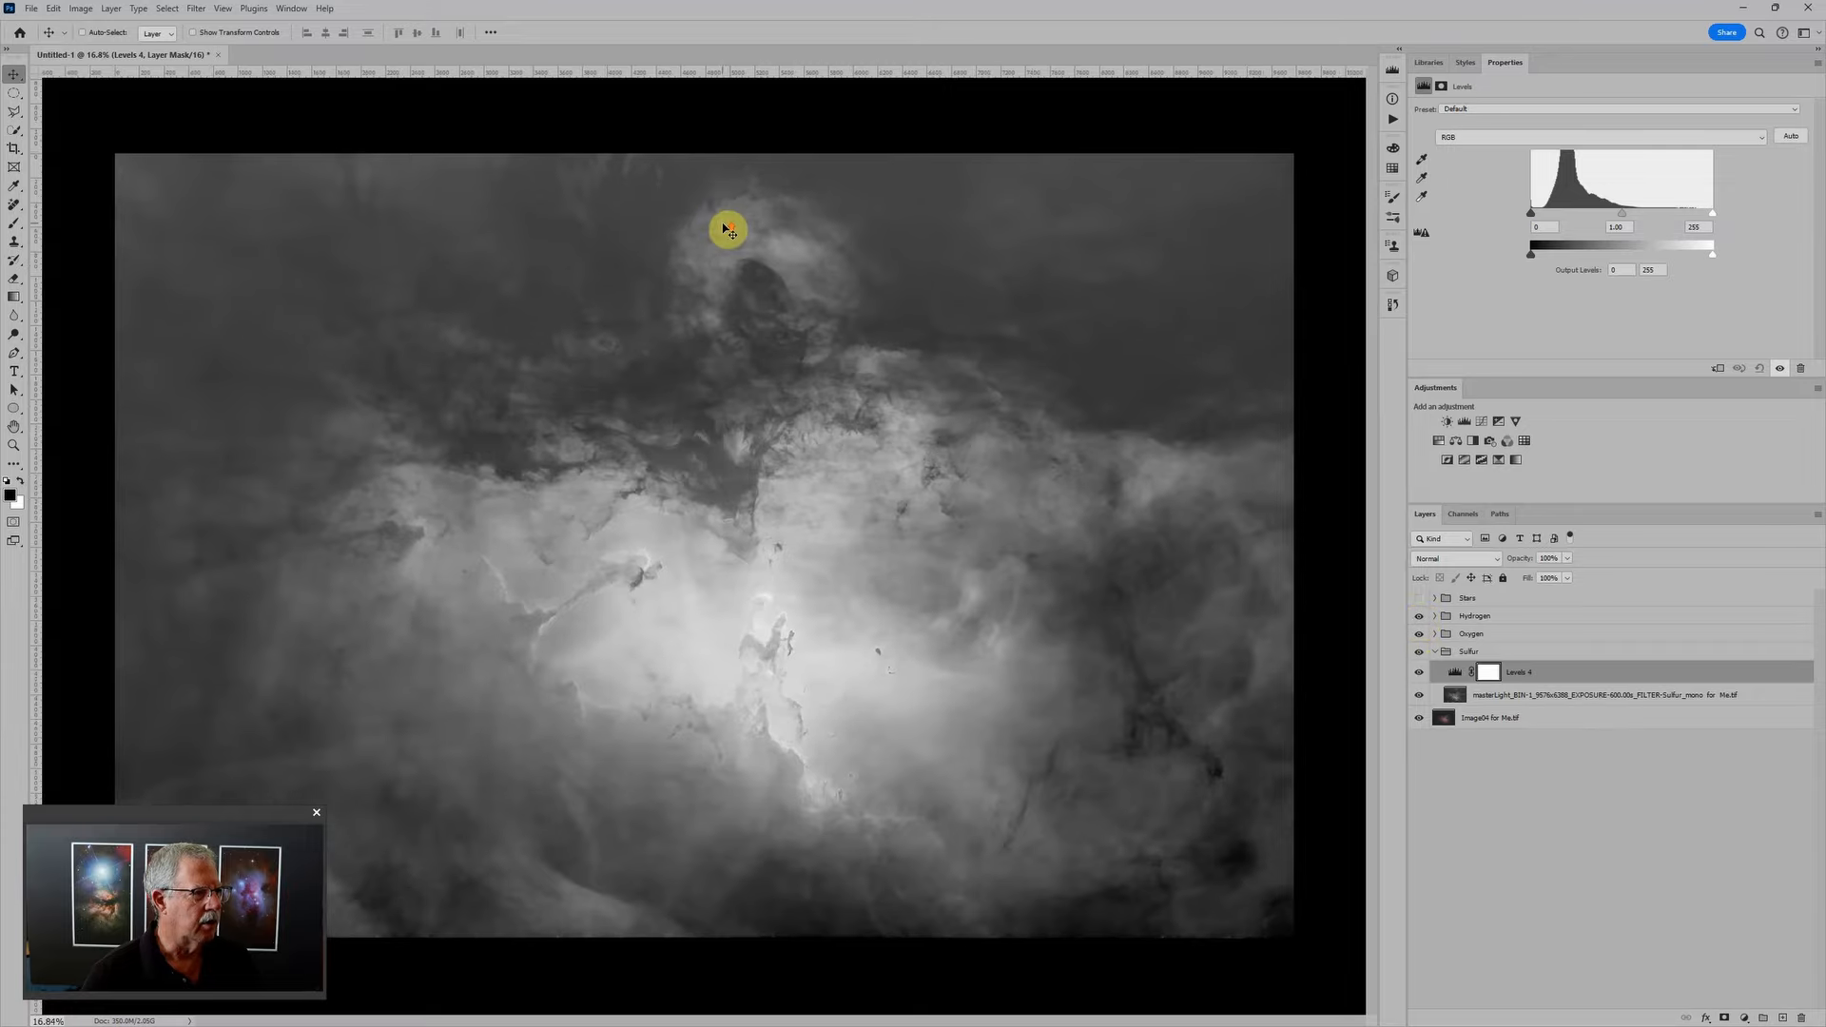
Step: Inspect the dark areas of the nebula with the Hydrogen group selected and activate the Color Sampler tool
scroll(754, 232, up, 5)
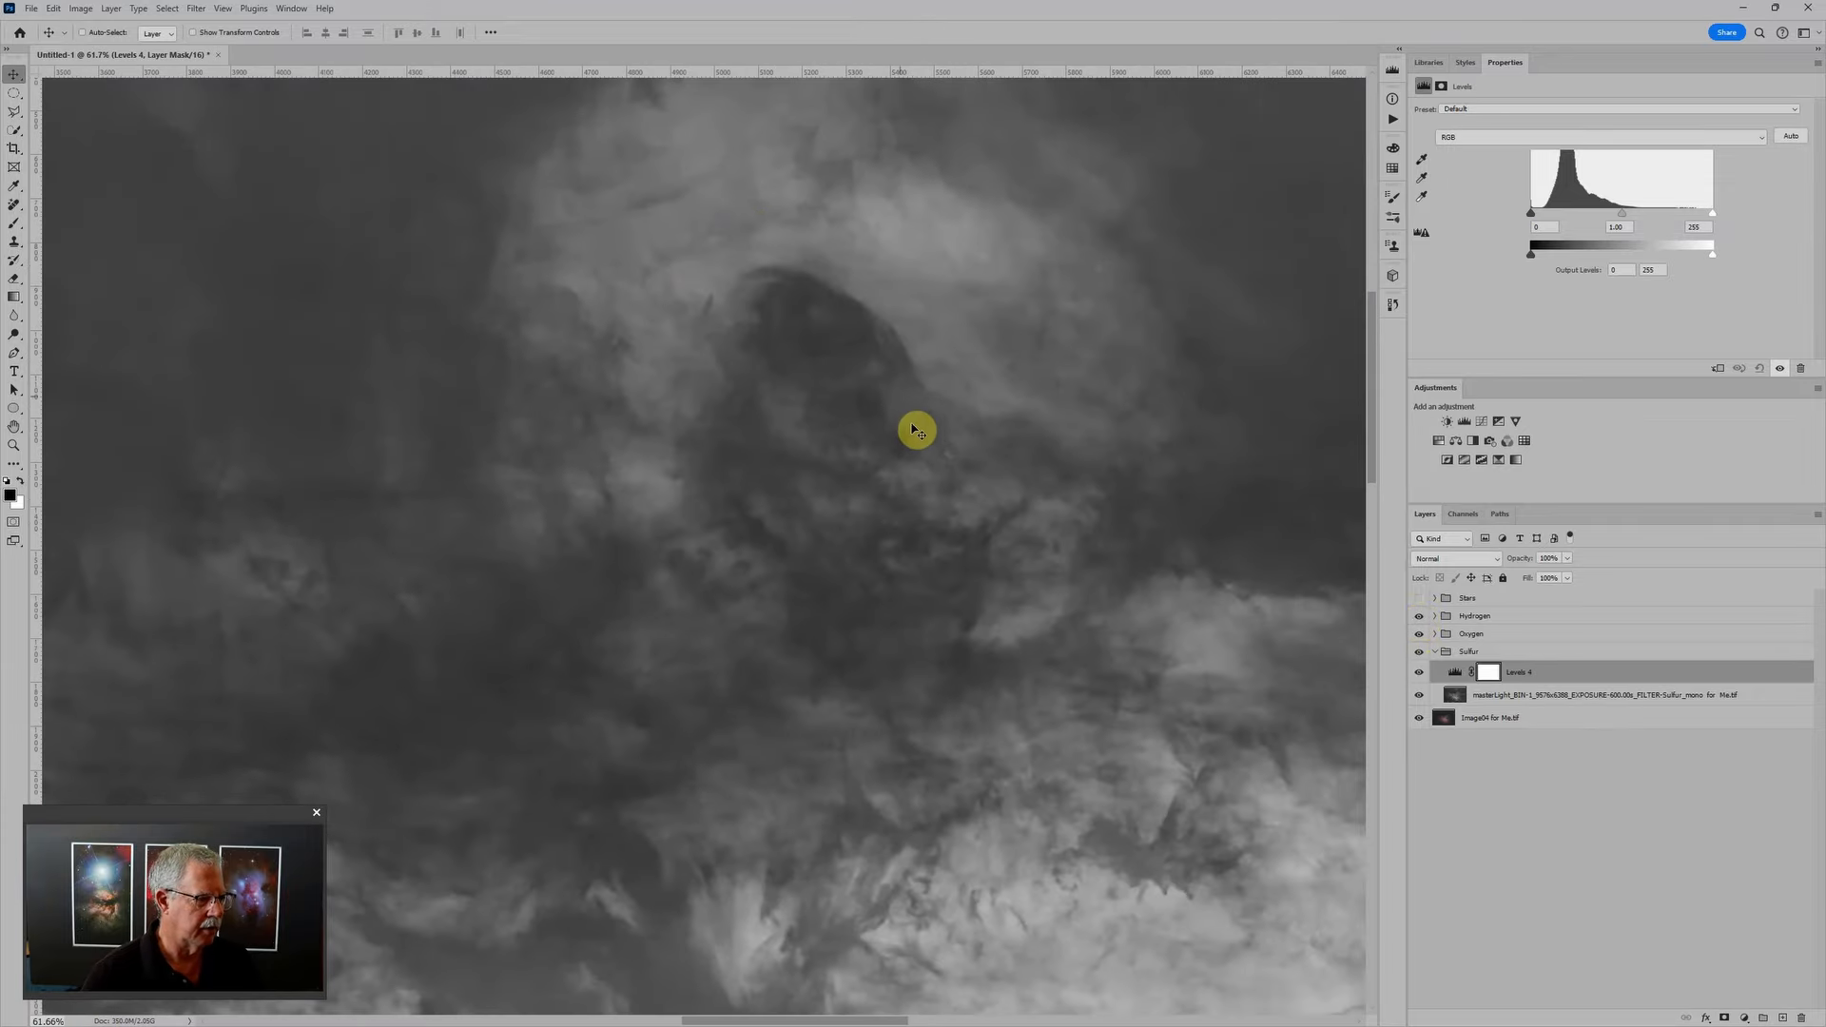
scroll(910, 415, down, 2)
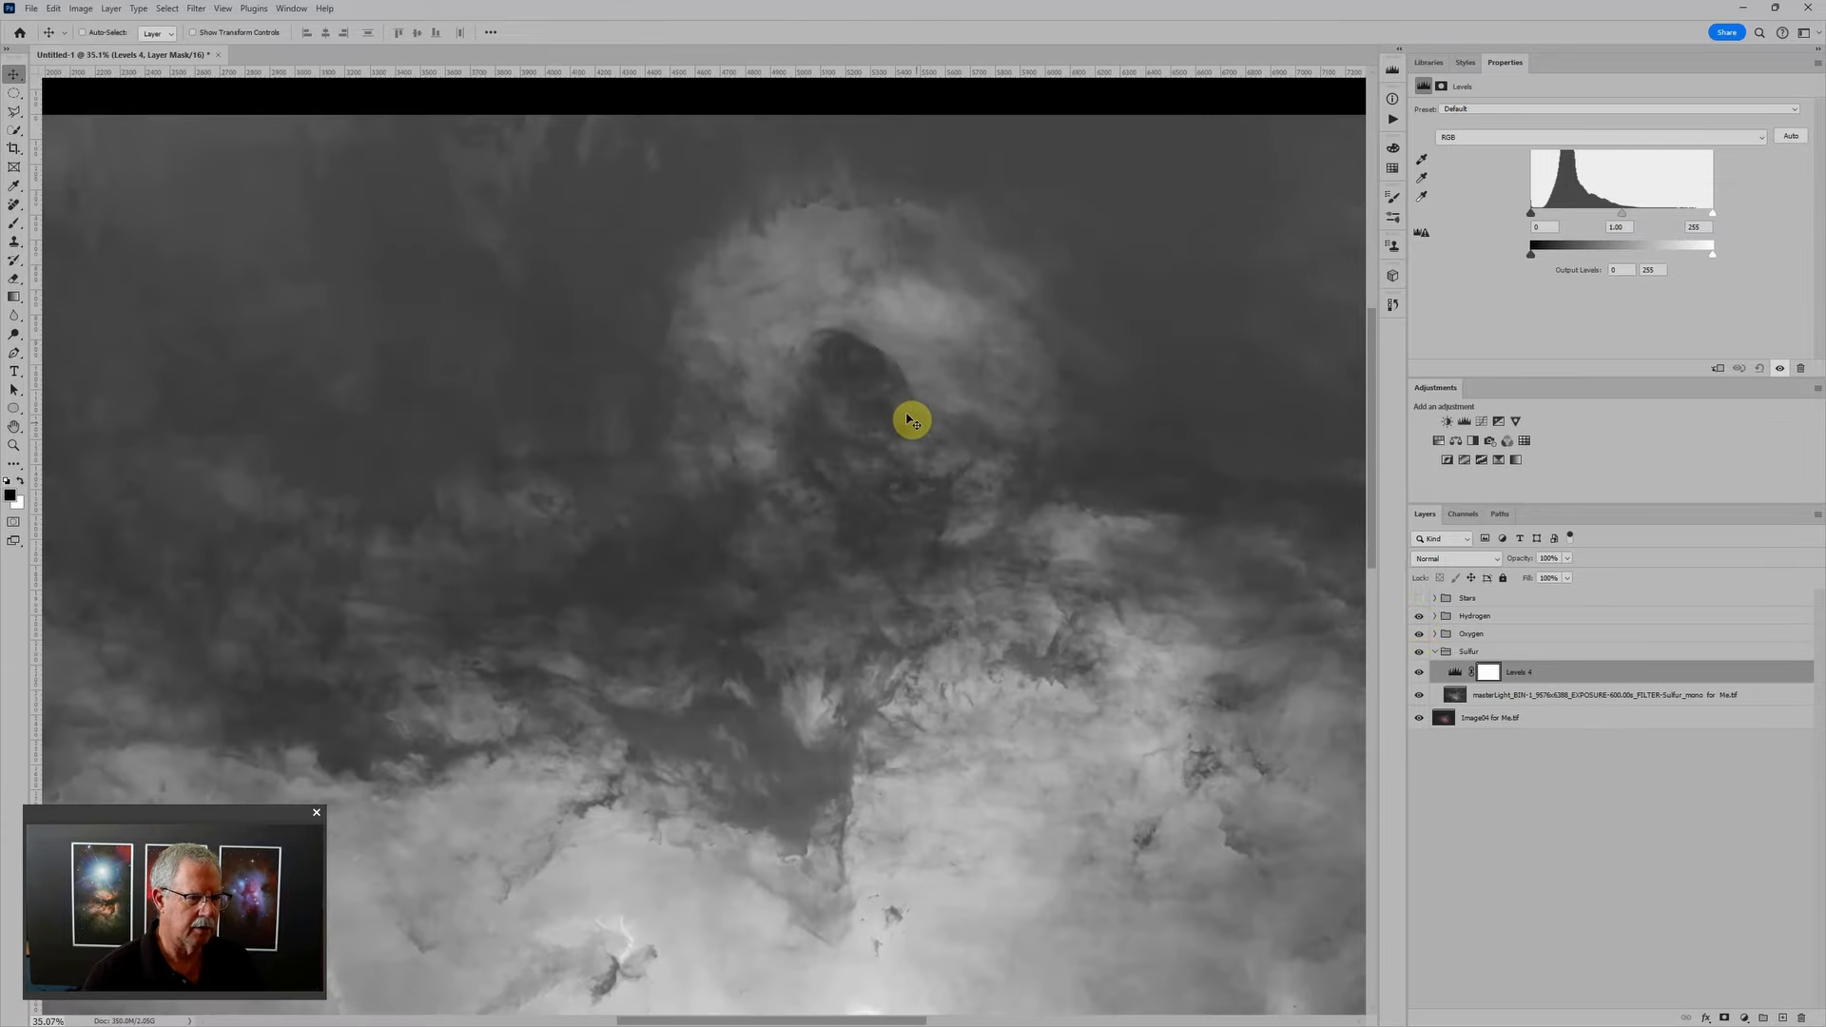
click(1474, 616)
scroll(908, 620, down, 1)
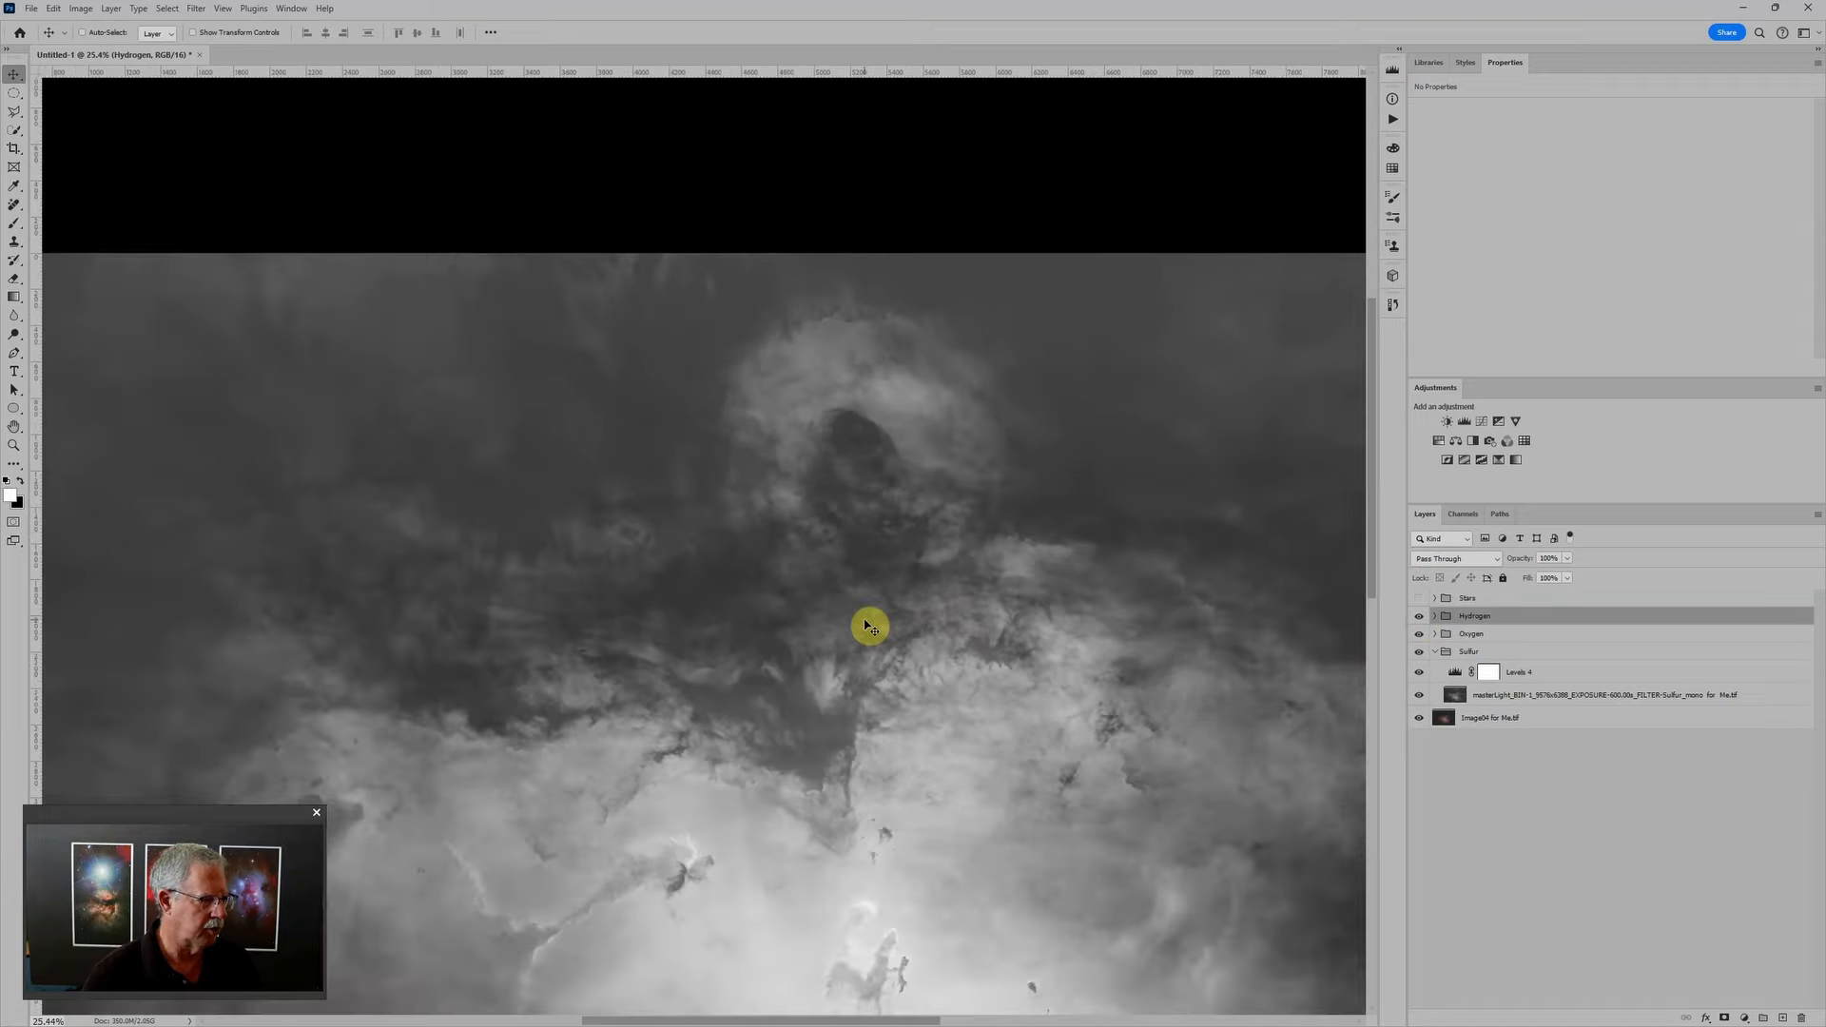
scroll(870, 582, down, 1)
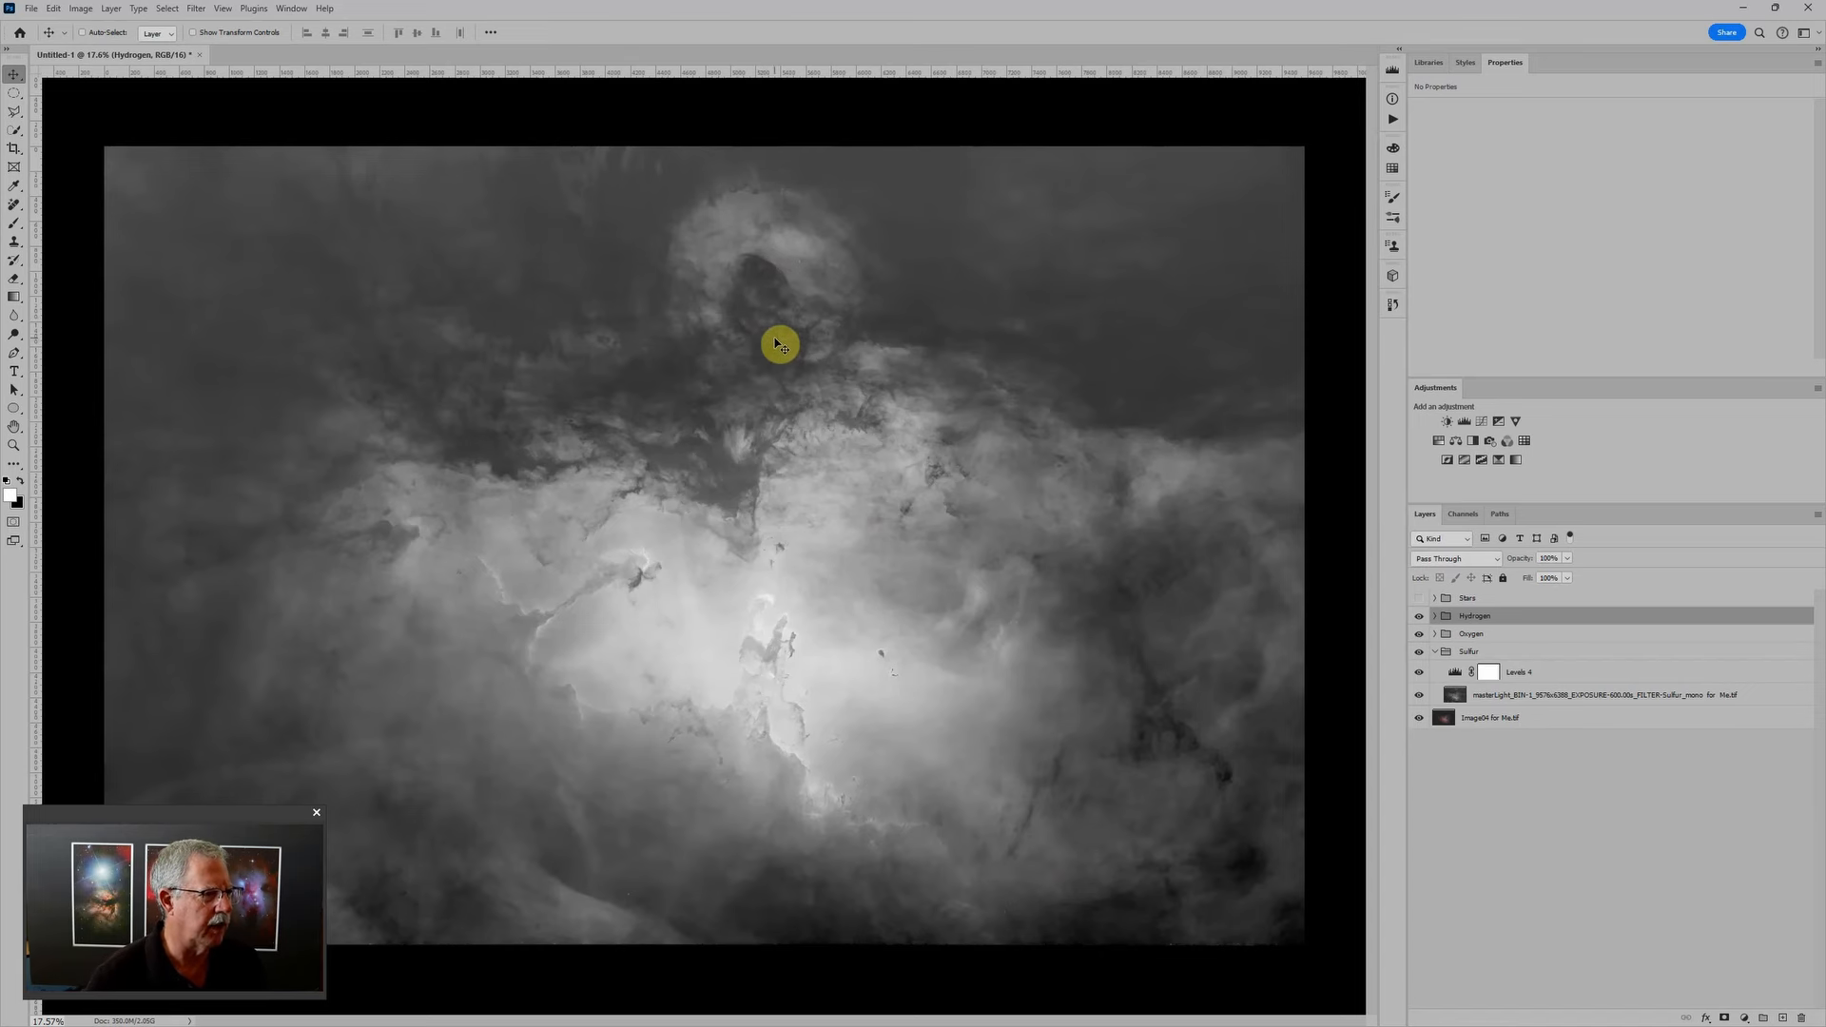
scroll(771, 320, up, 1)
scroll(747, 276, up, 5)
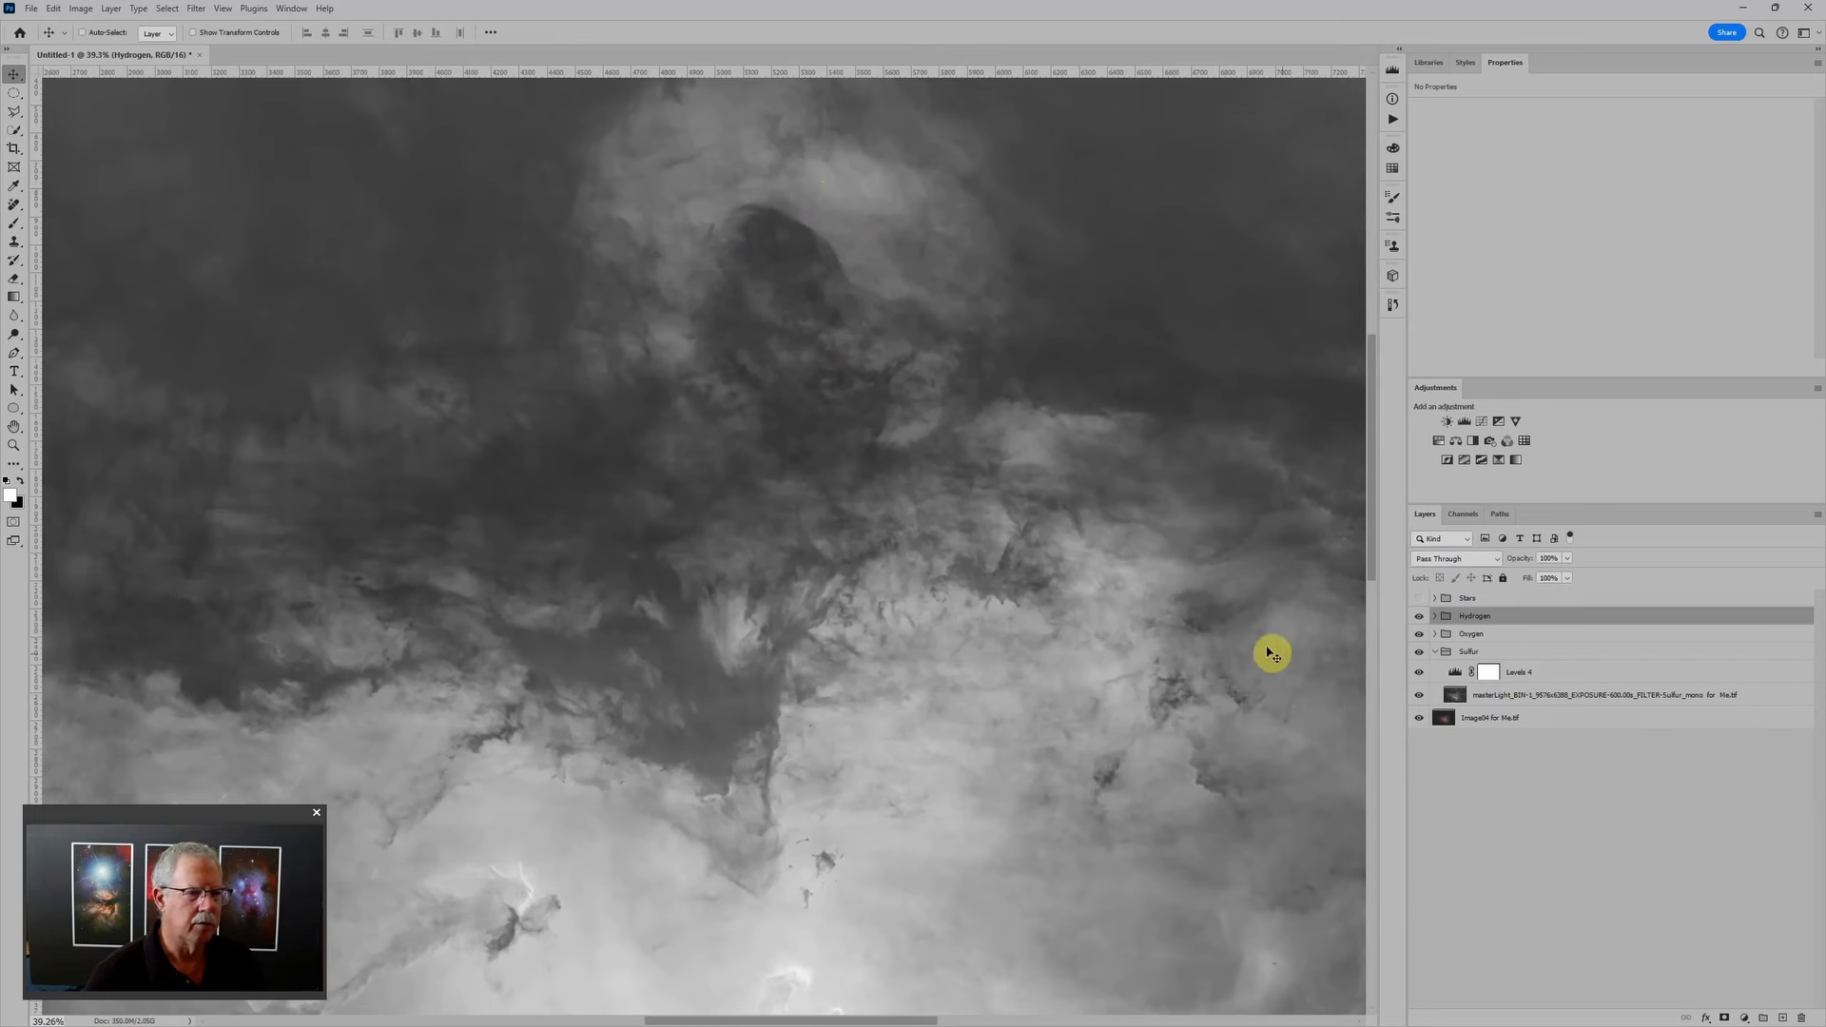
click(12, 187)
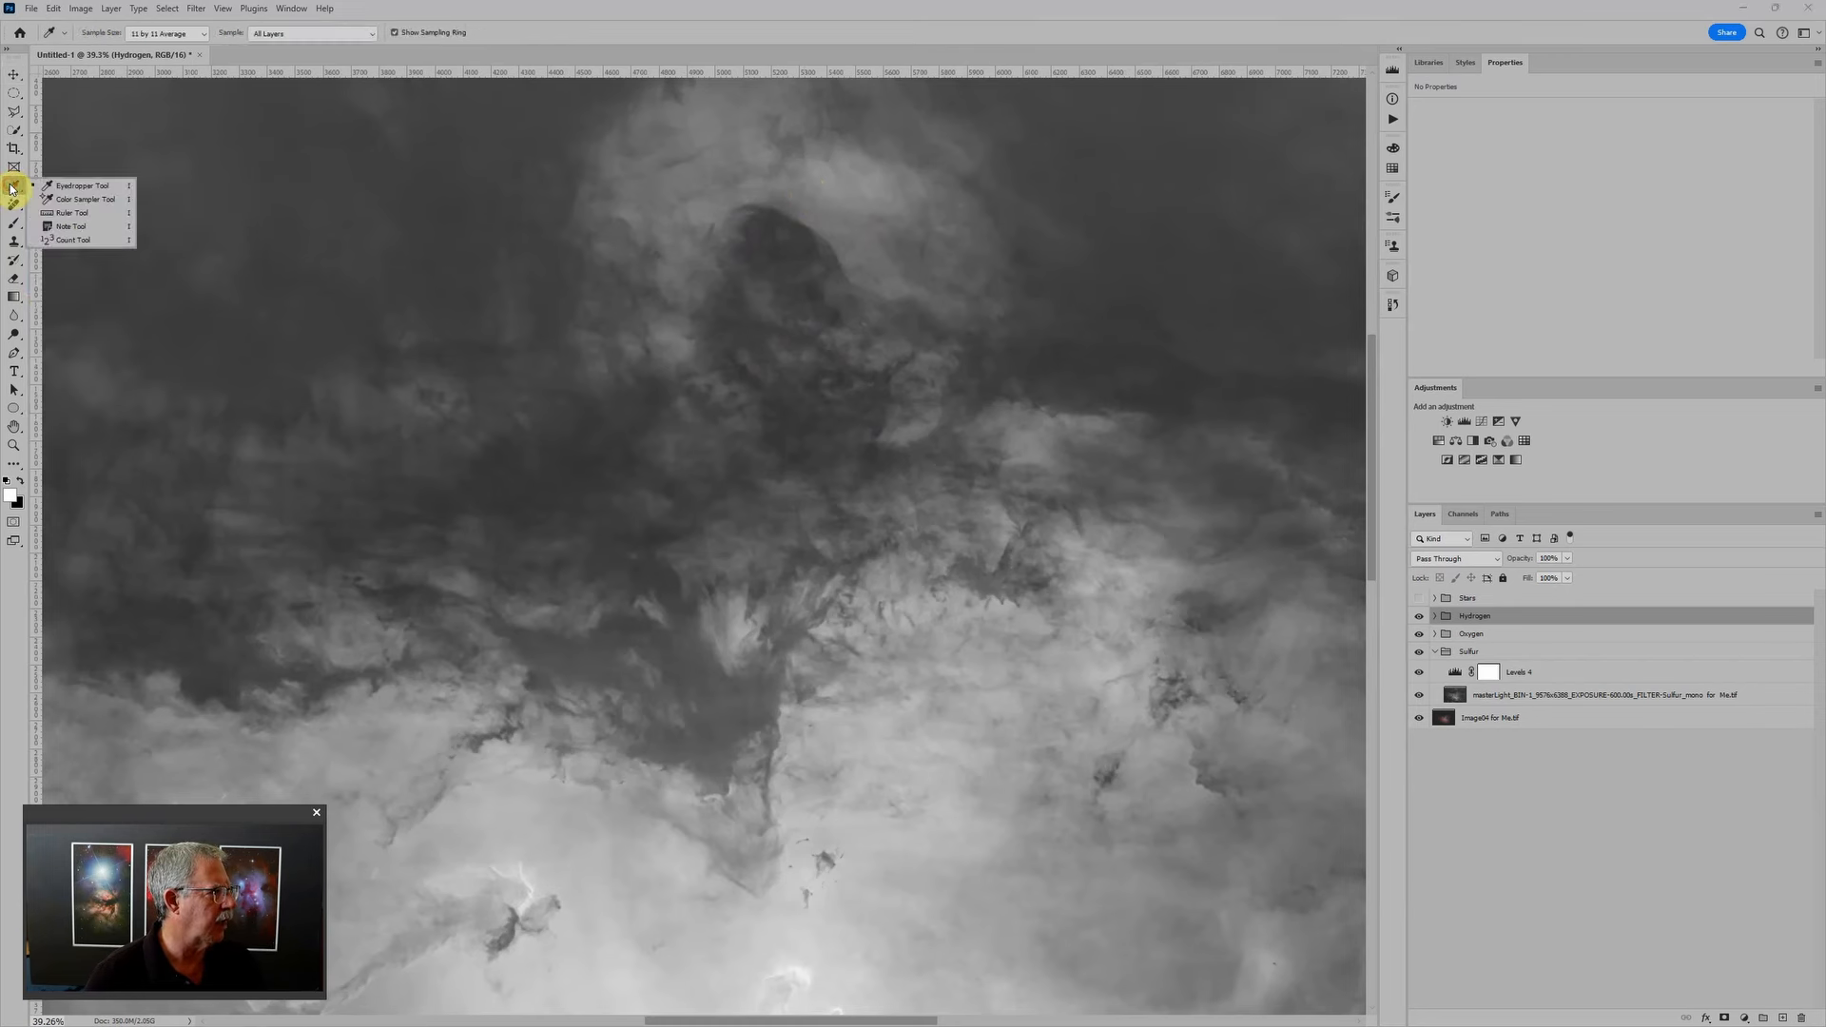
click(71, 199)
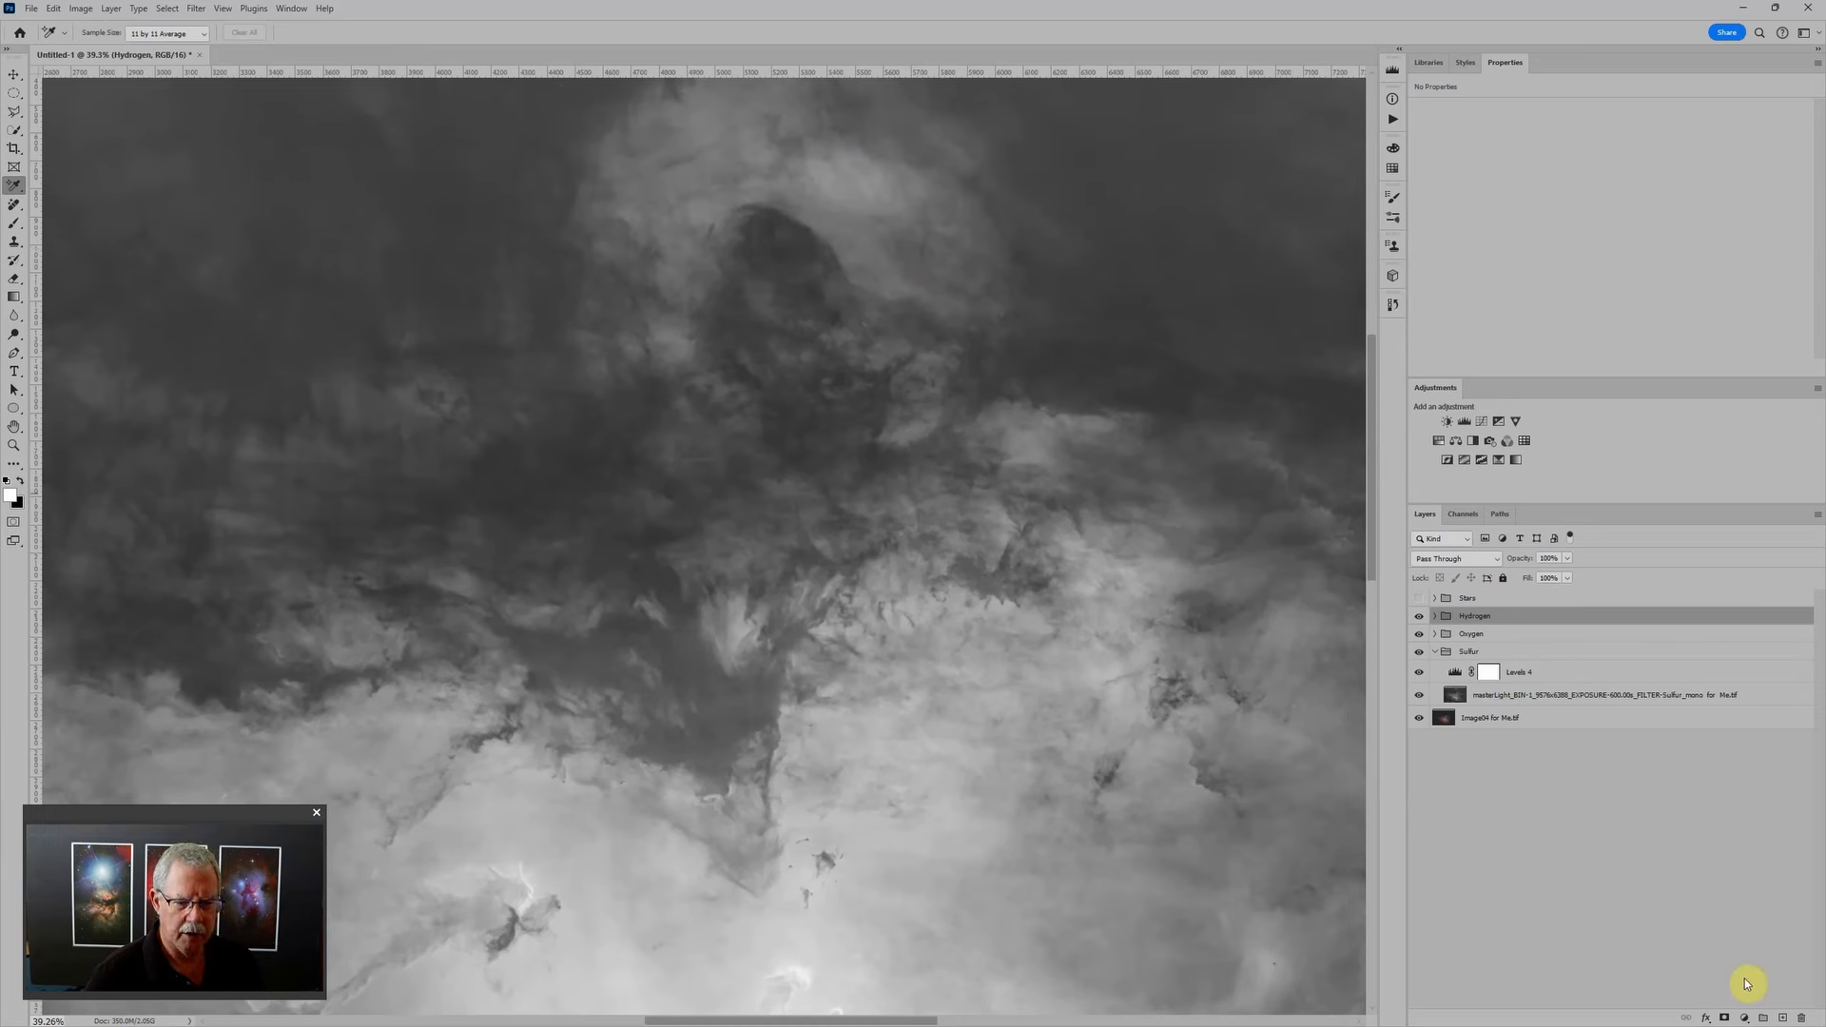
Step: Add a black (000000) Solid Color fill layer directly above the Hydrogen group and set its blend mode to Subtract
click(1746, 1018)
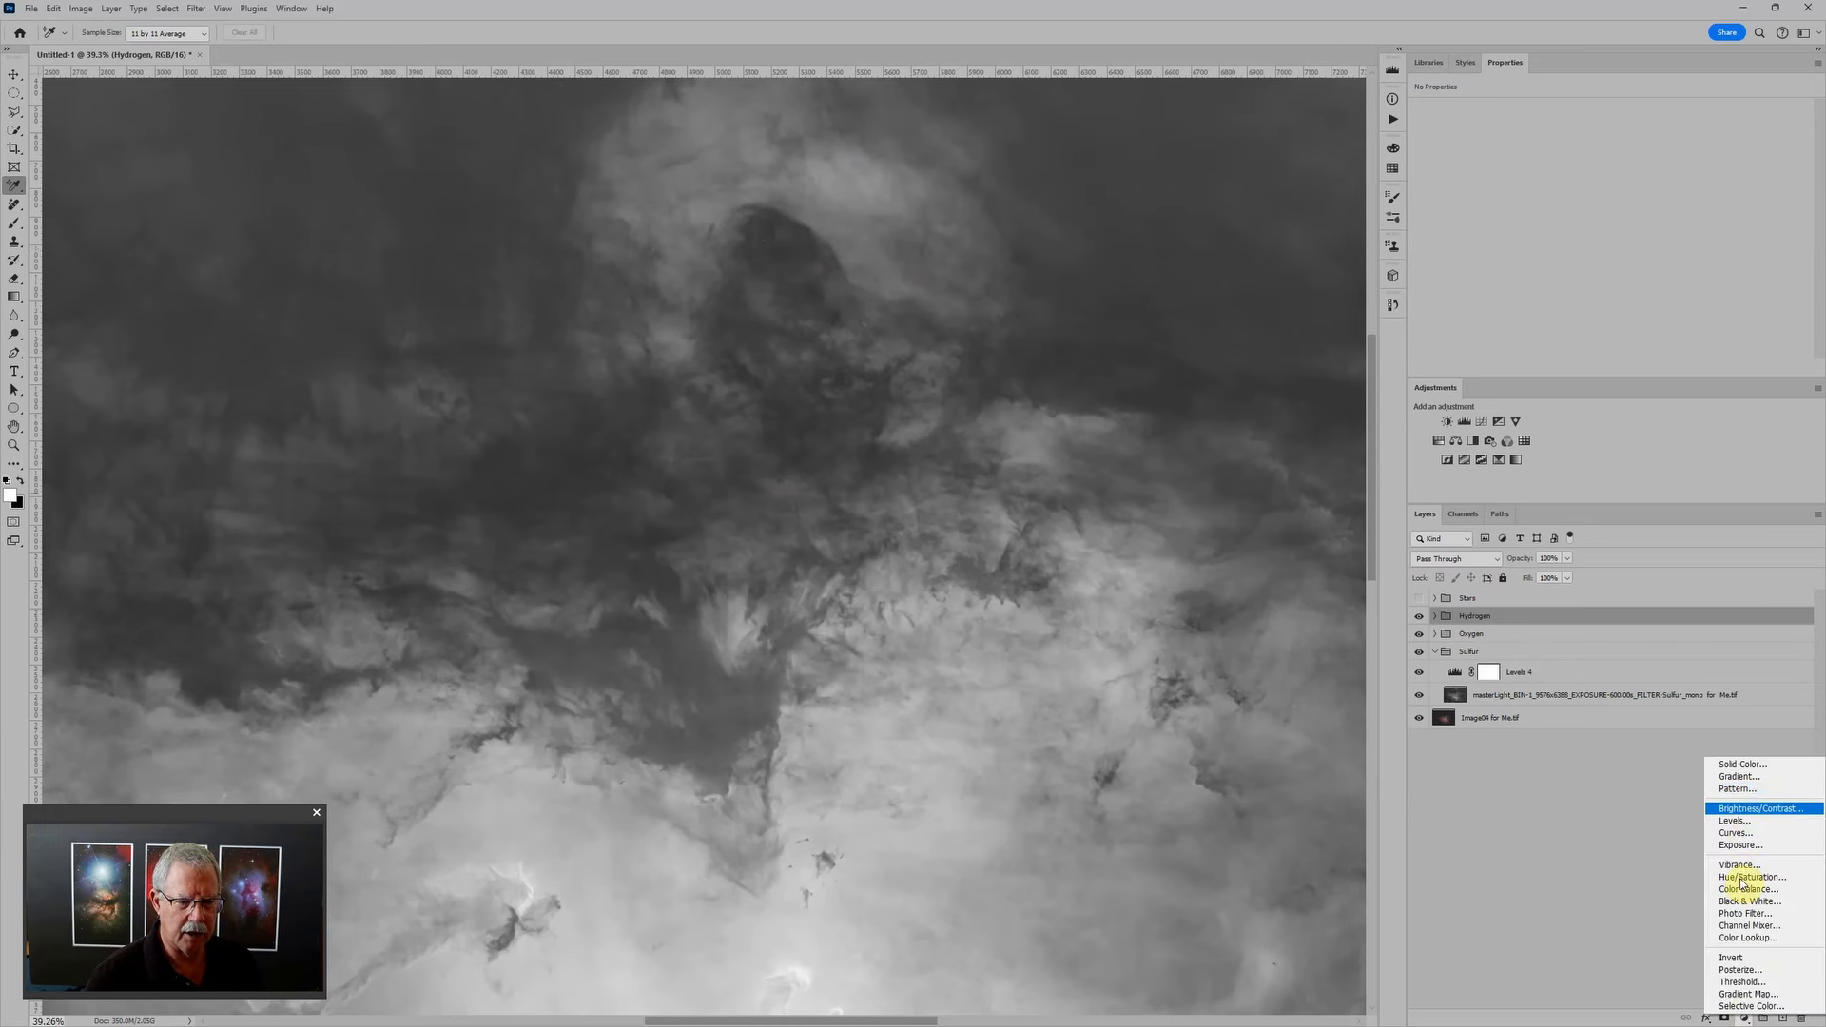
click(1758, 765)
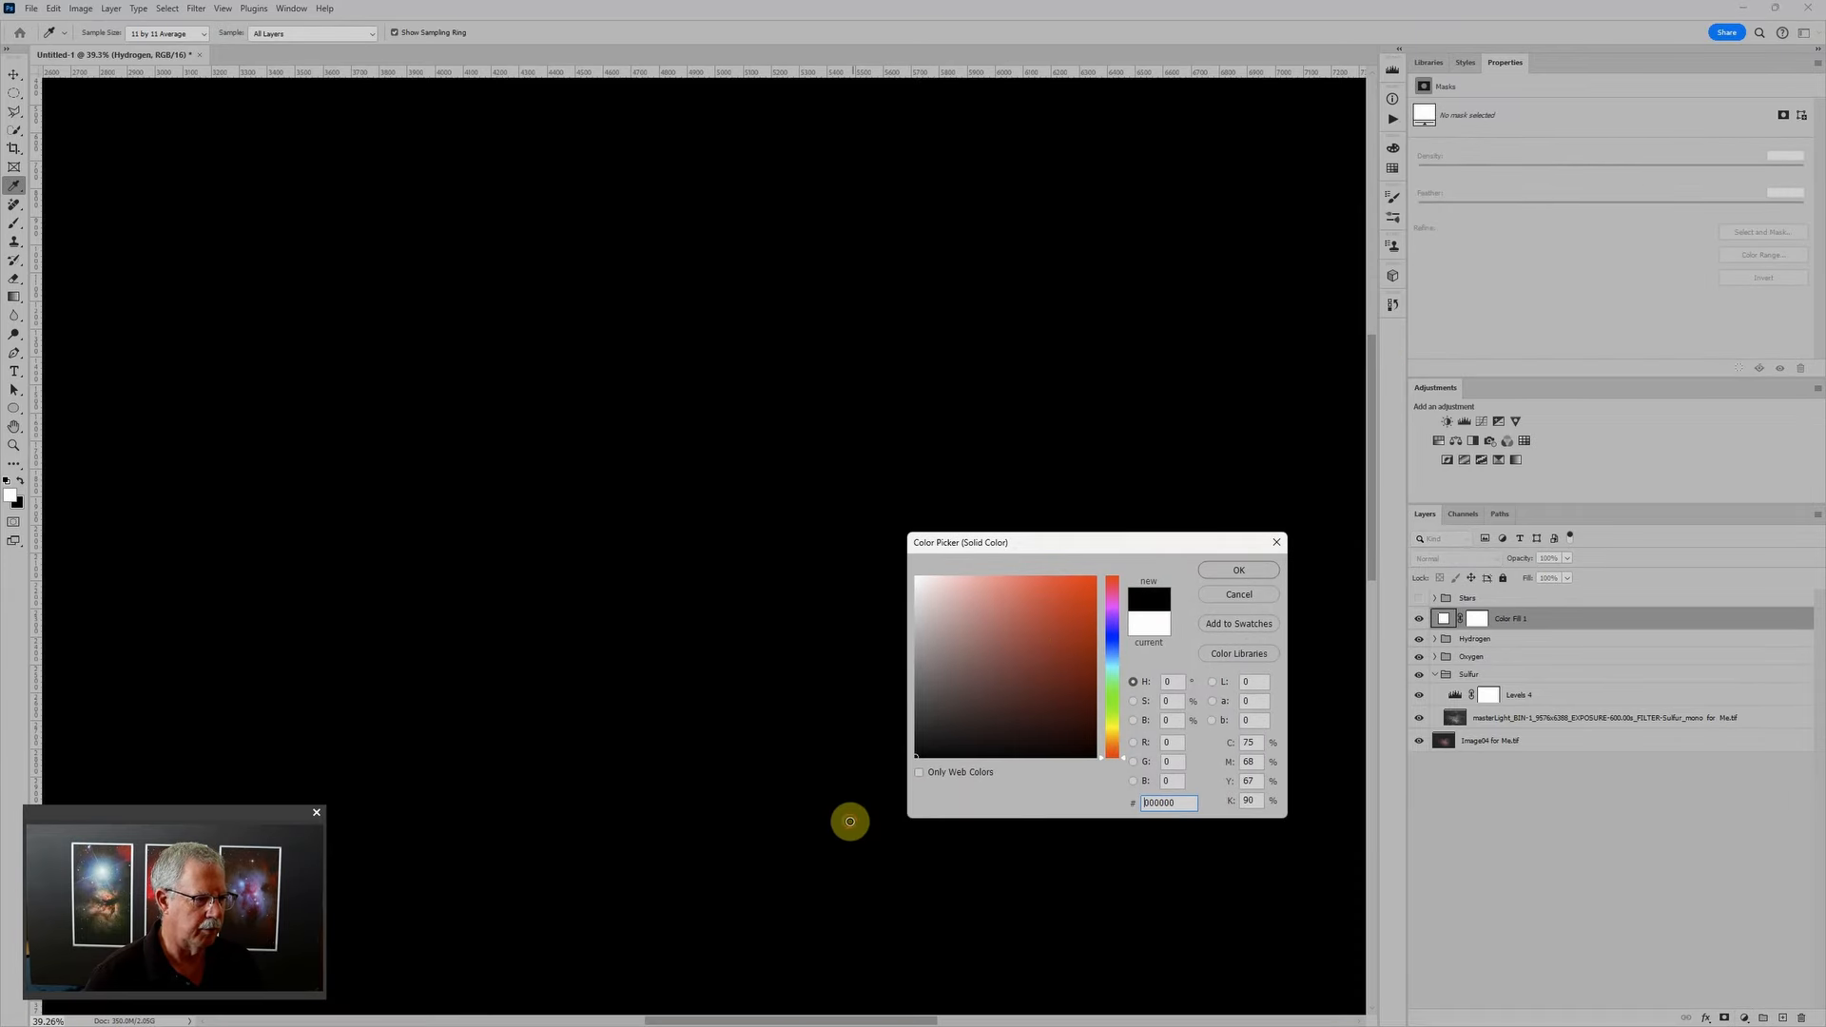
click(1247, 569)
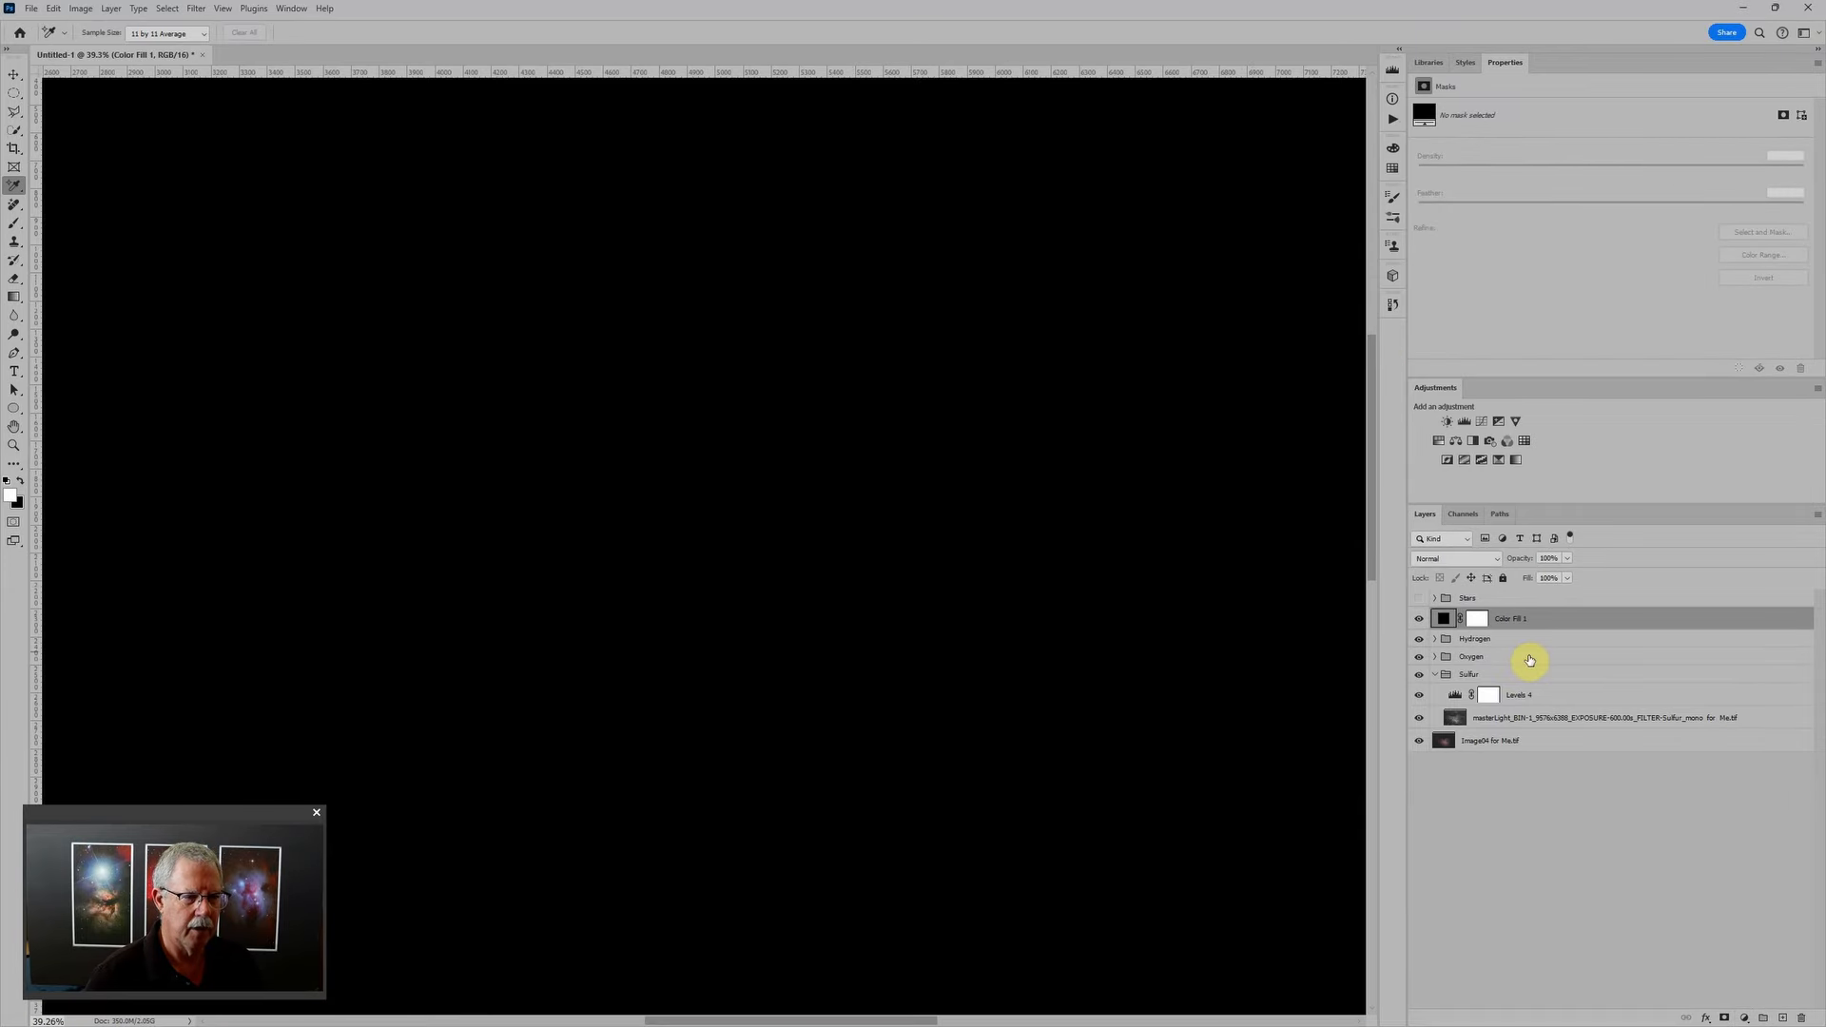
click(1465, 562)
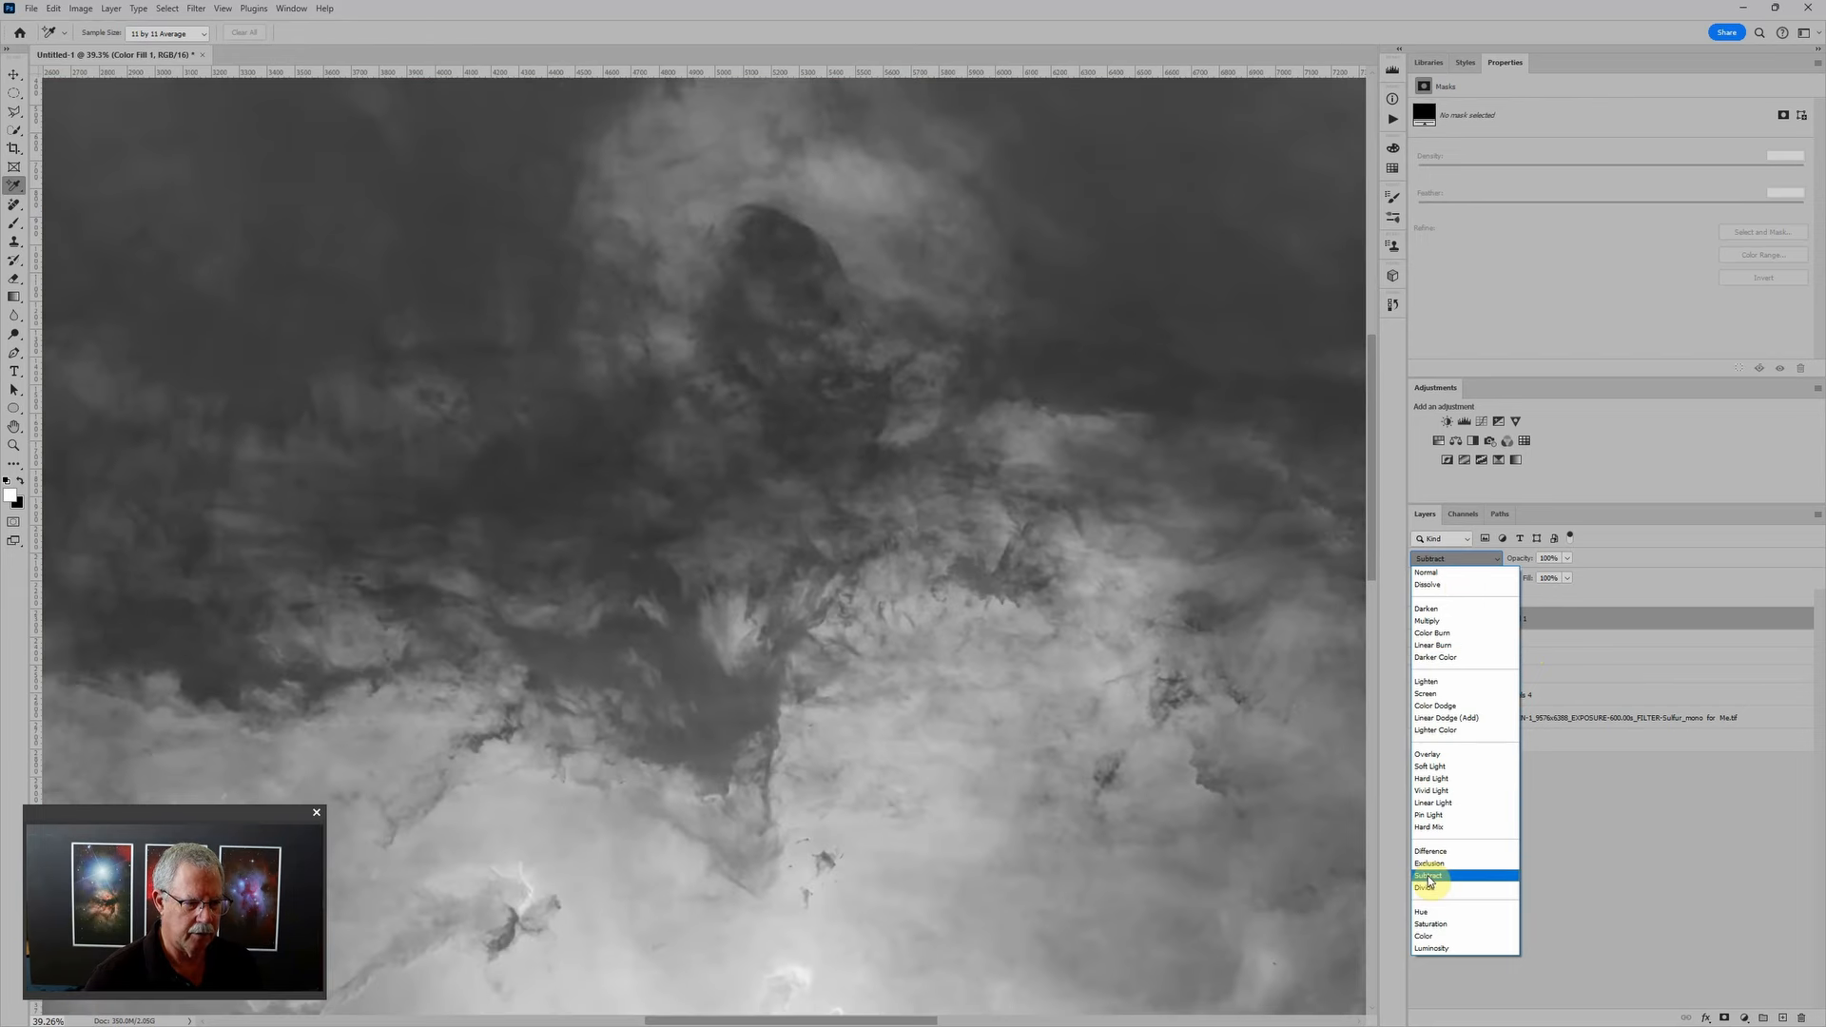
click(1428, 877)
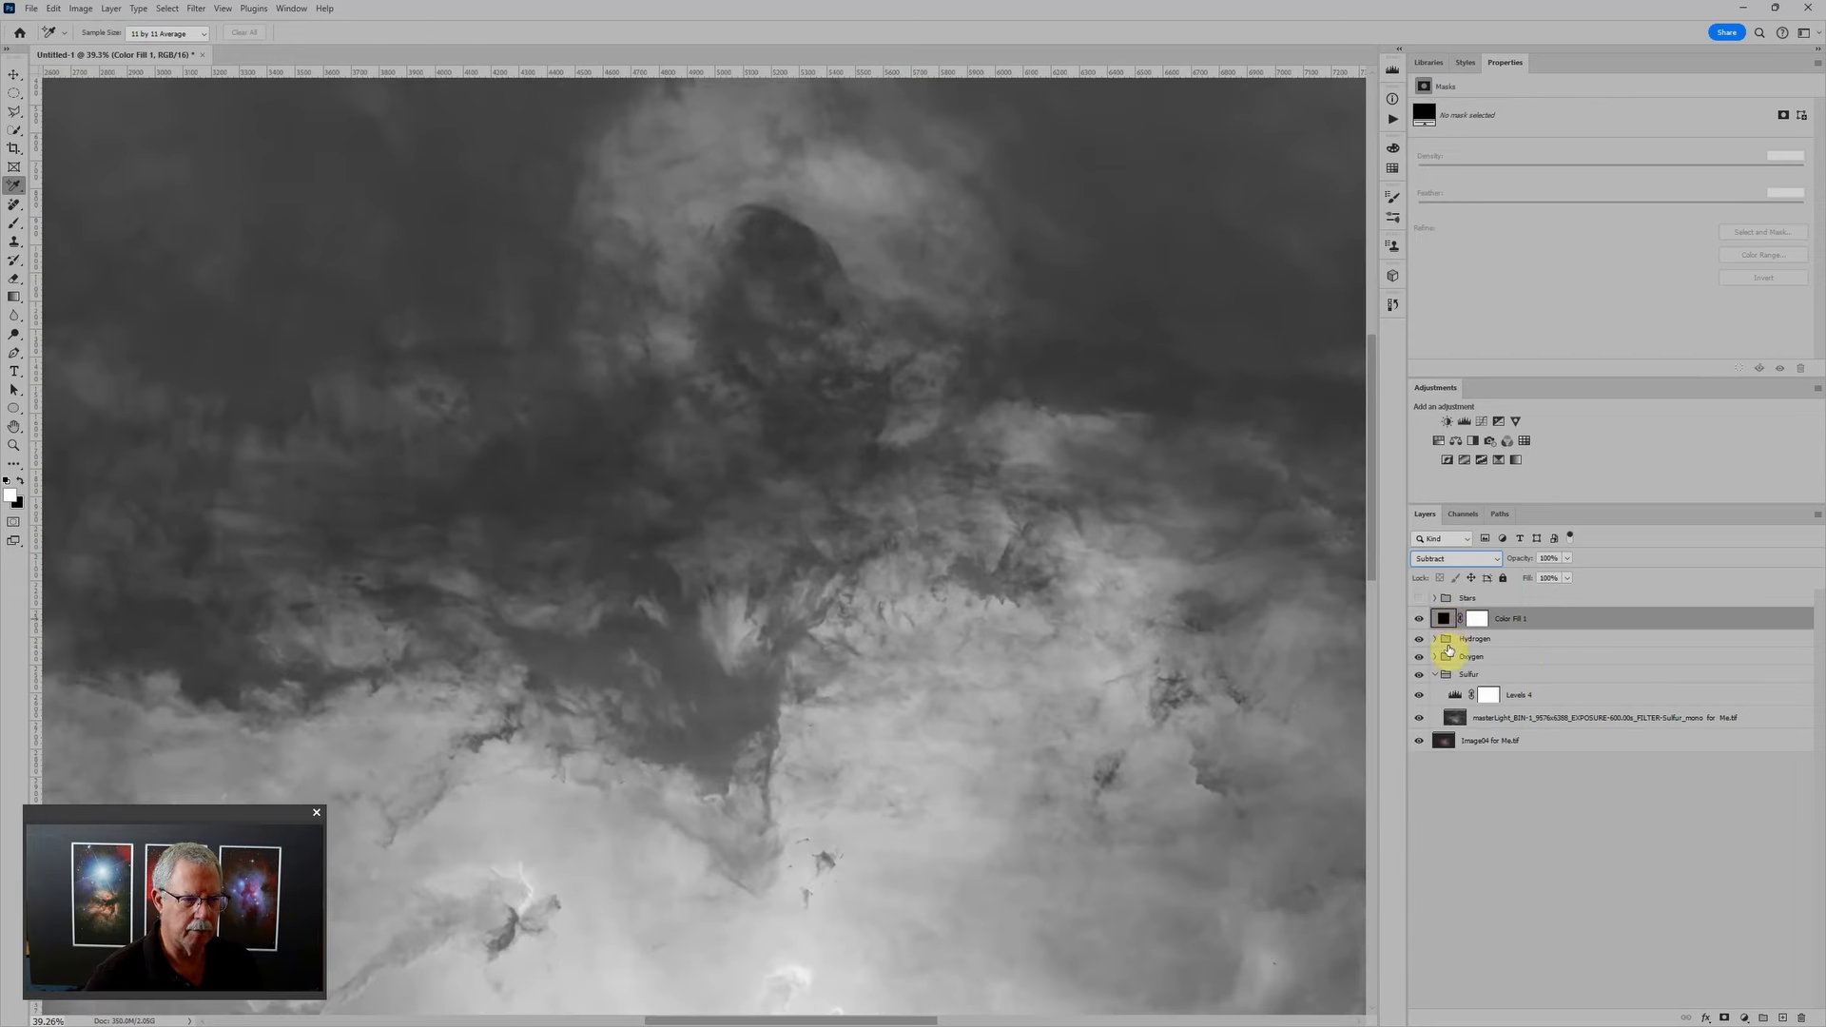
Step: Change the black fill layer's blend mode to Divide and add a Levels adjustment layer between it and the Hydrogen group
click(1437, 561)
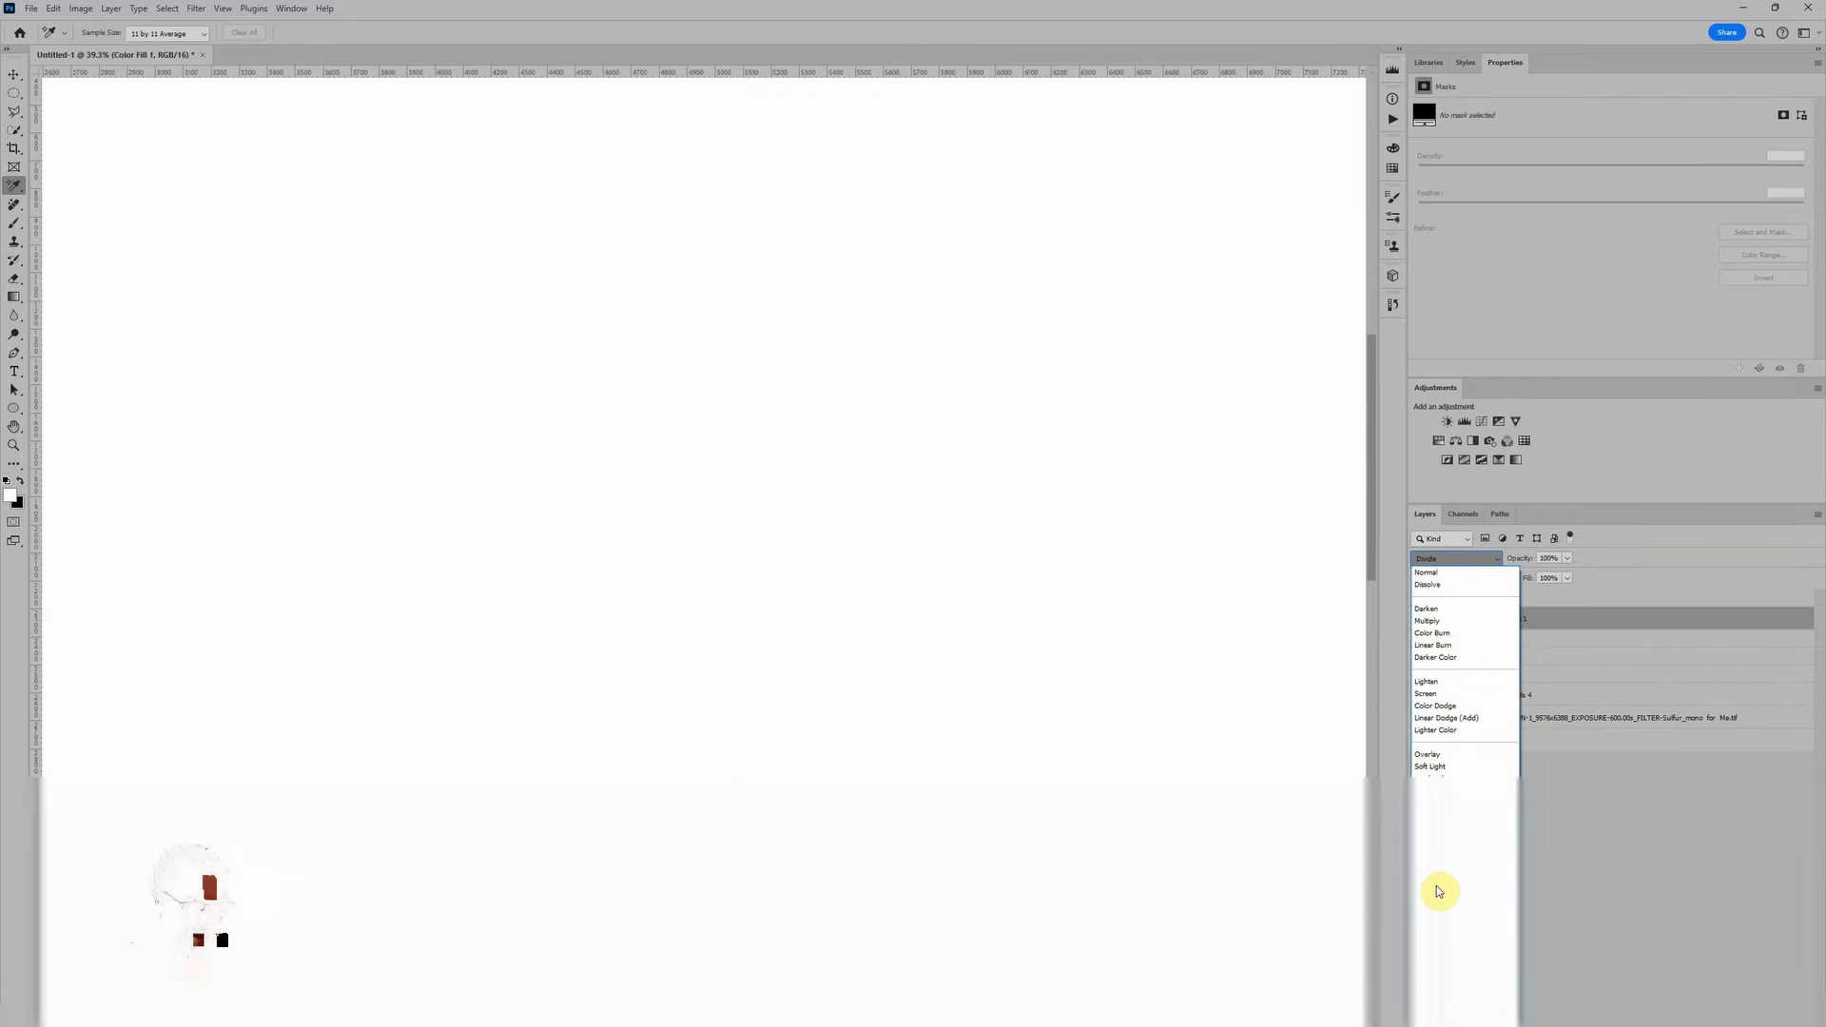
click(1436, 888)
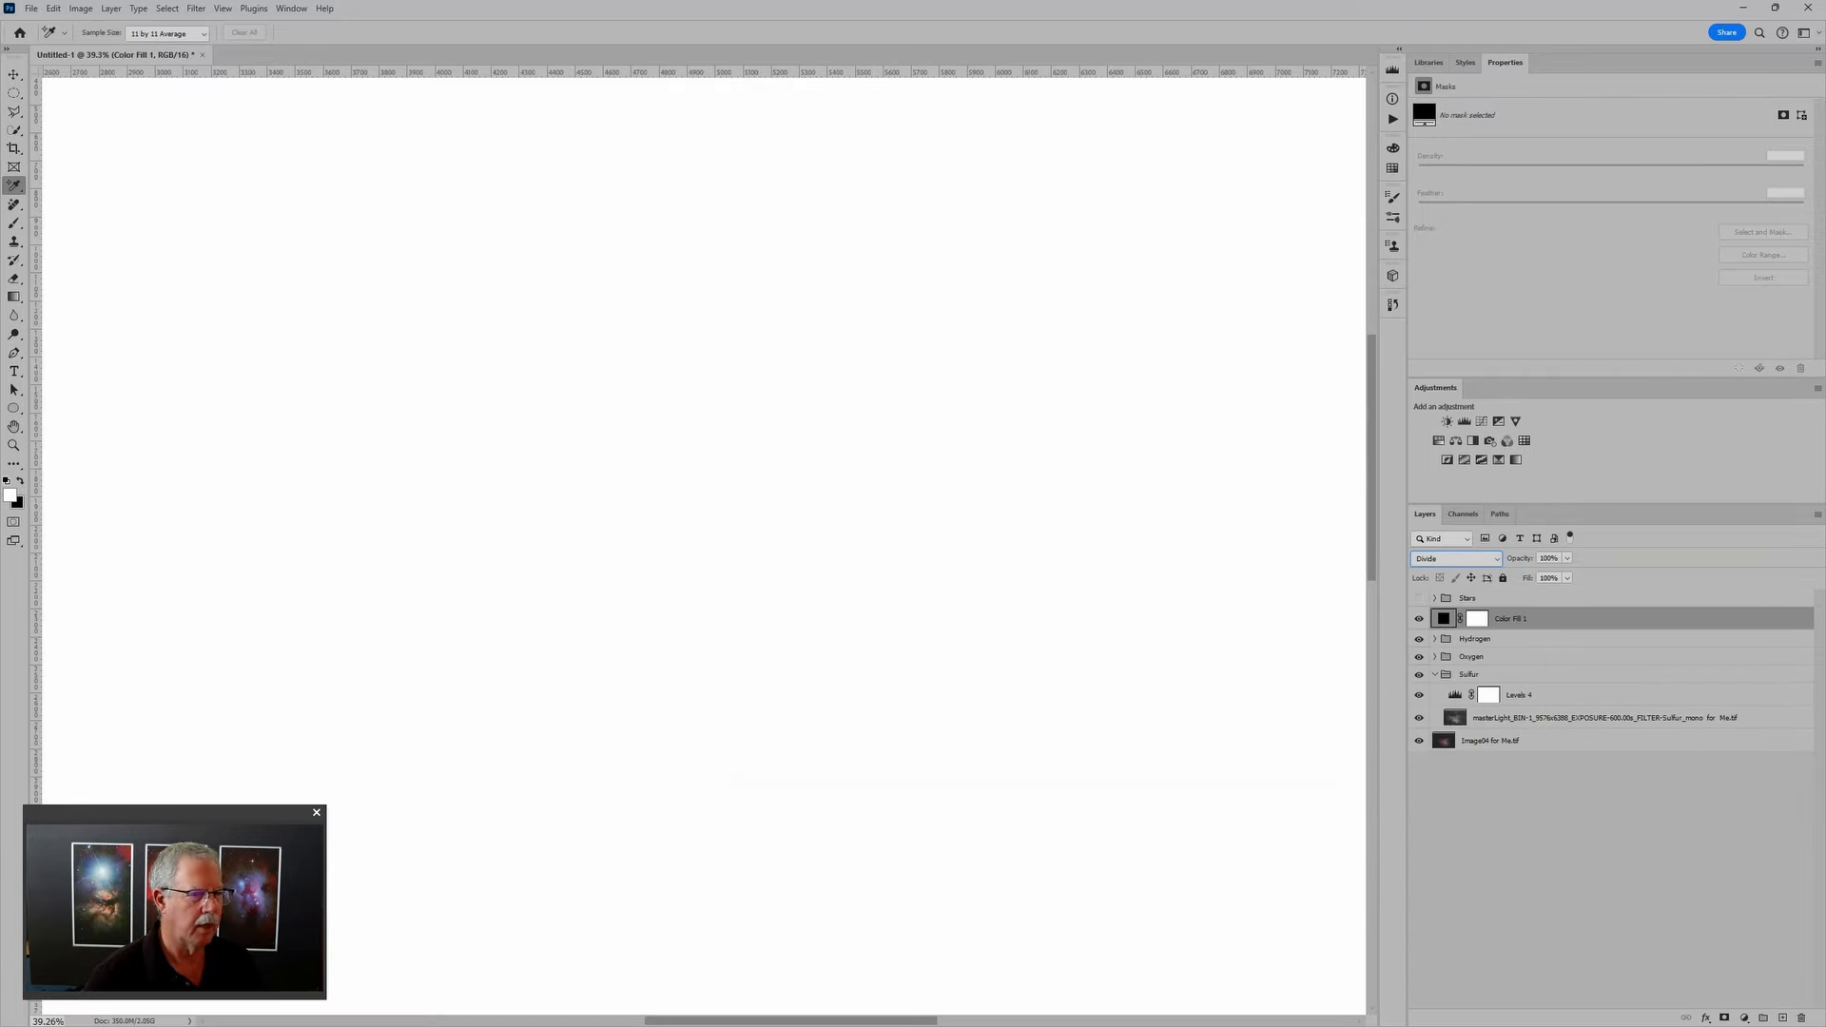
click(1536, 639)
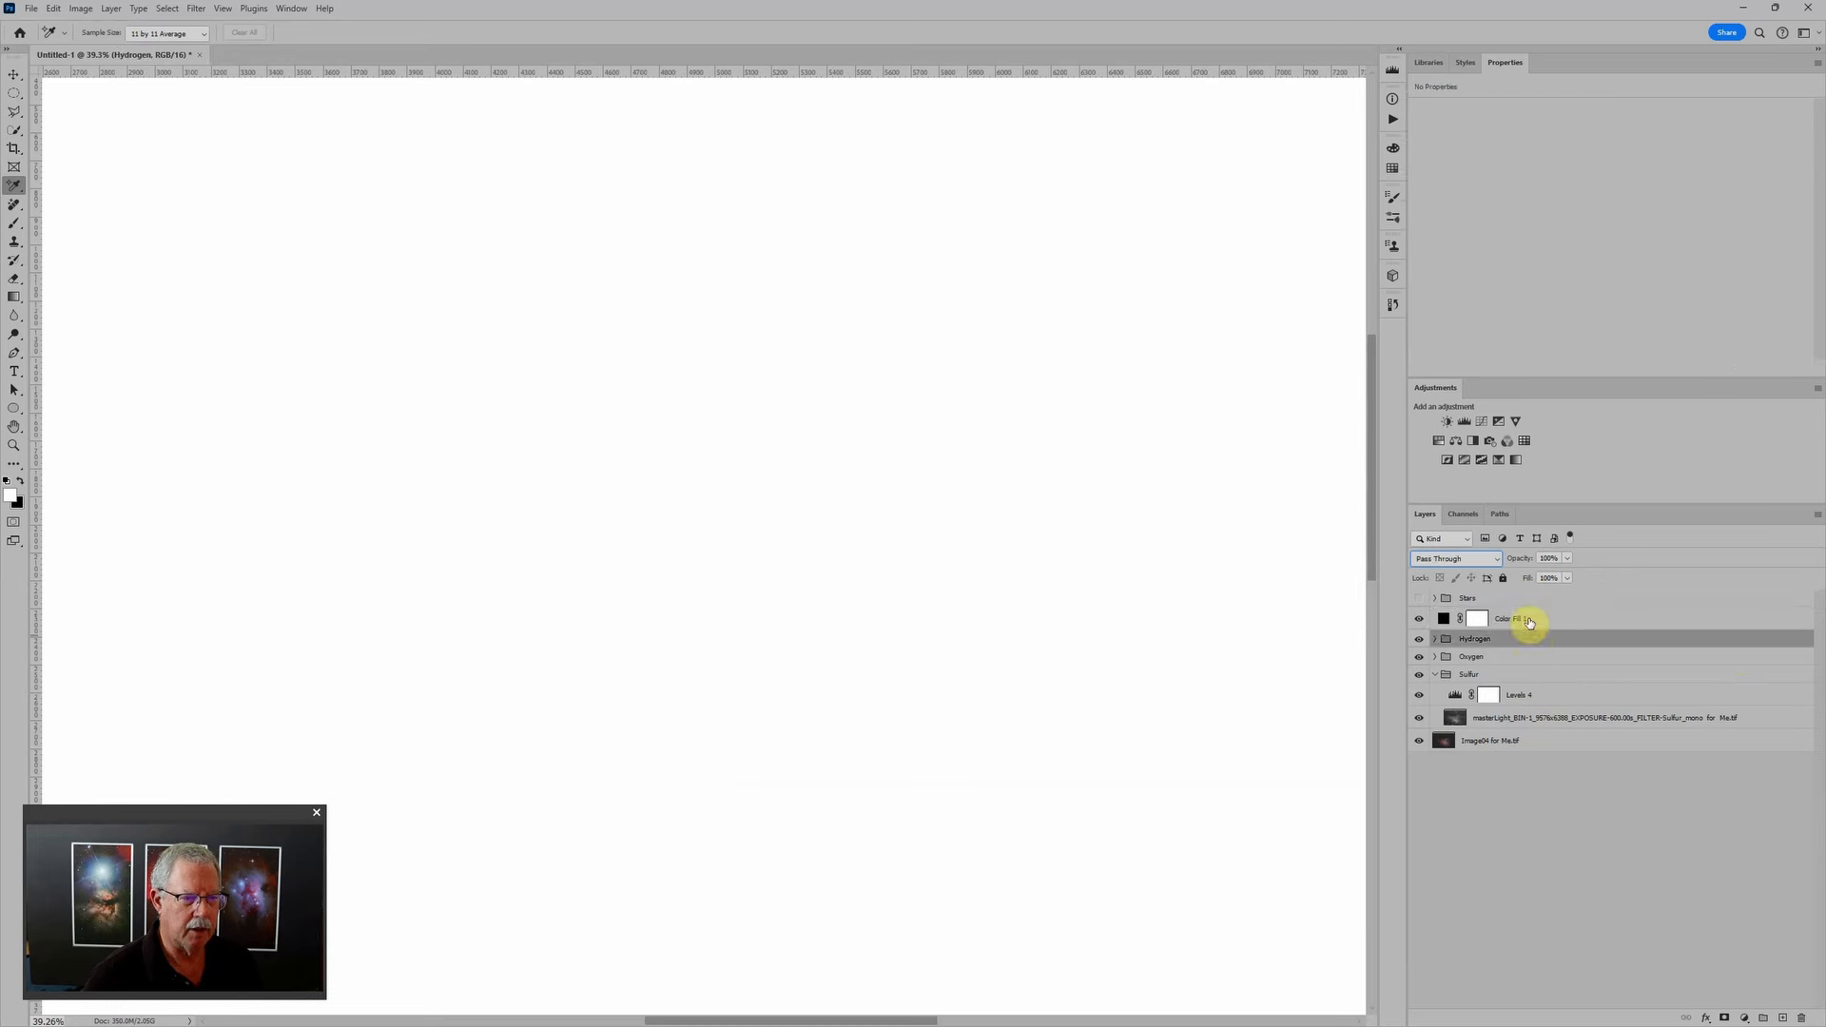
click(1464, 422)
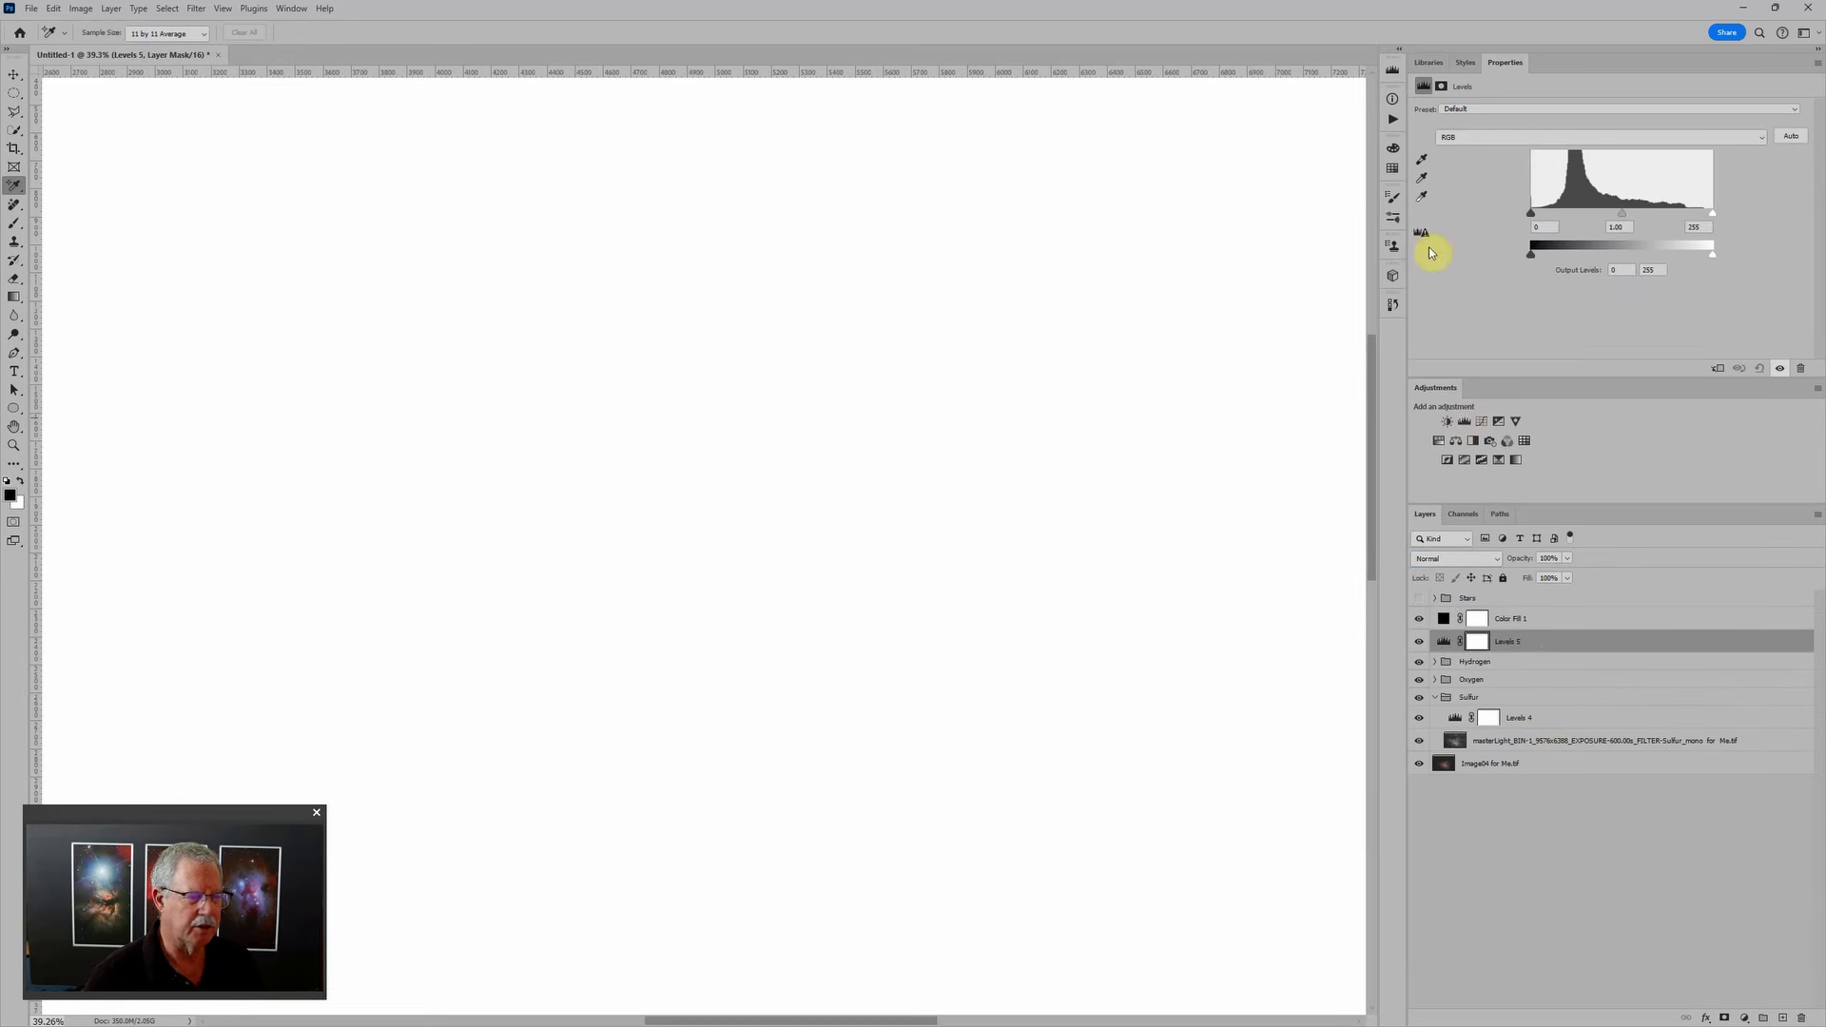
Step: Raise the black input level of the new Levels layer to 50 to isolate the darkest nebula areas
scroll(932, 297, down, 5)
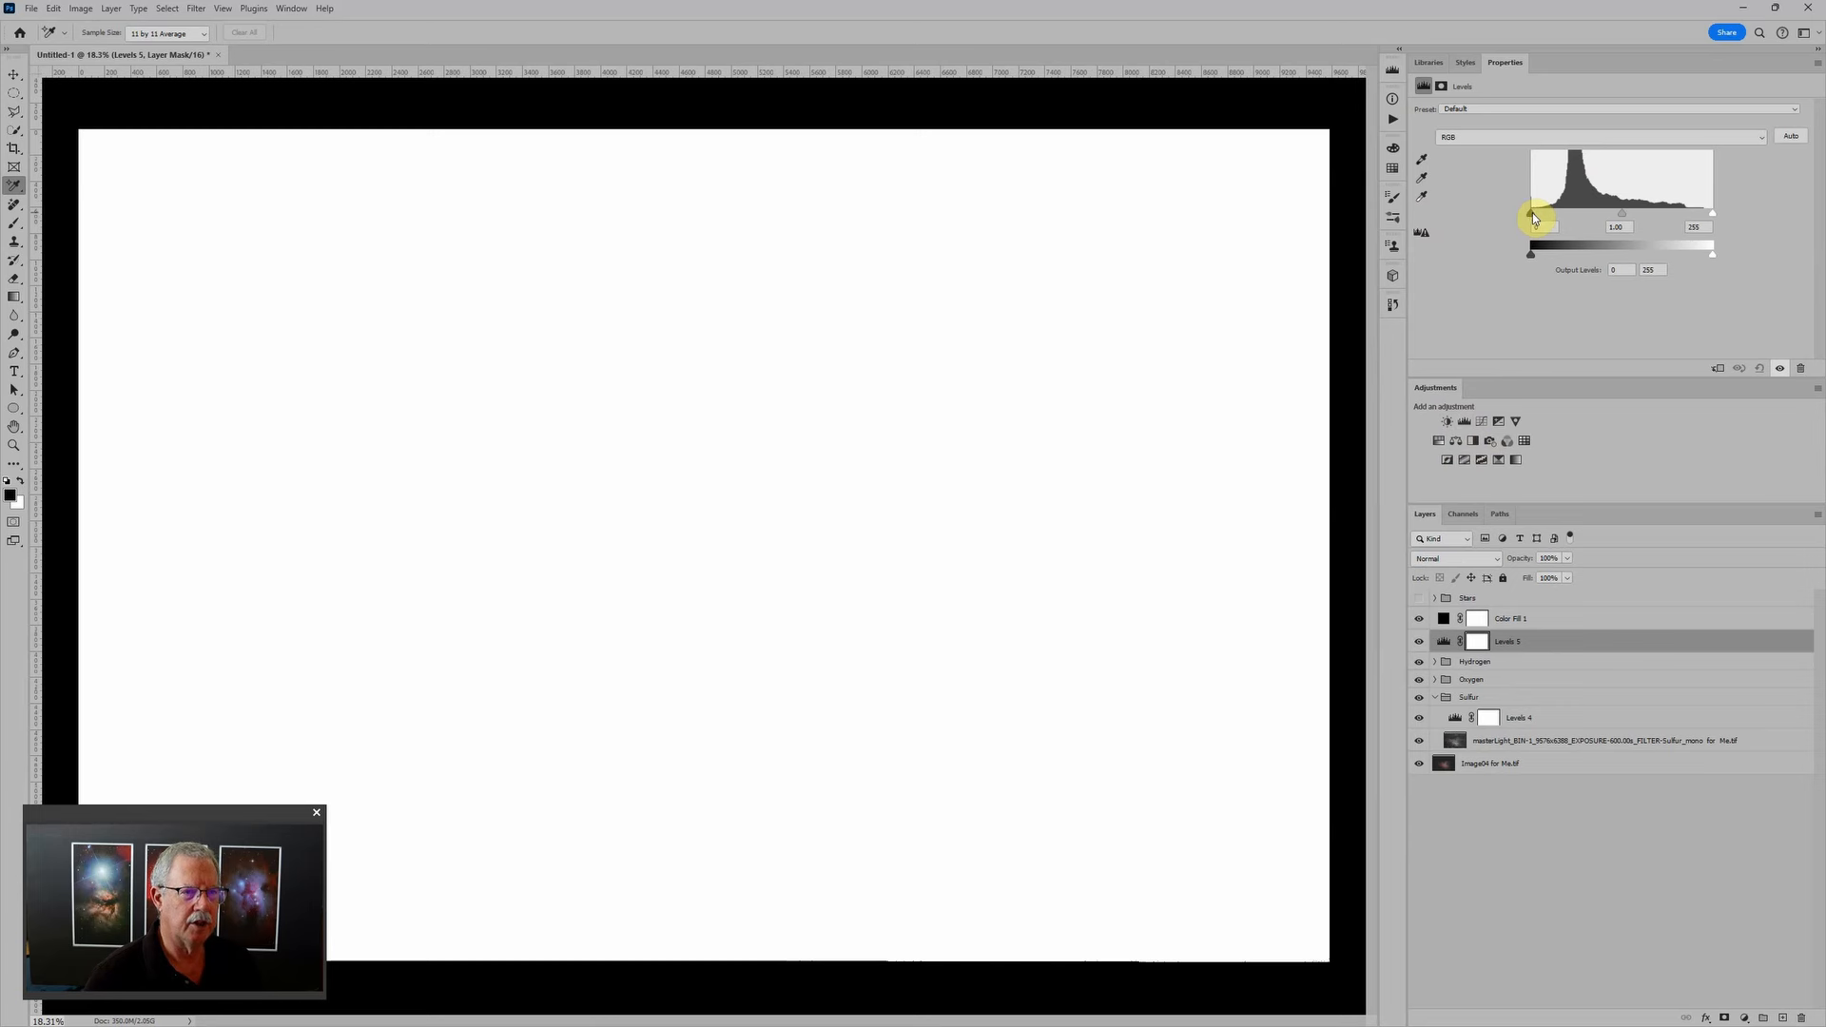
drag(1532, 213, 1557, 215)
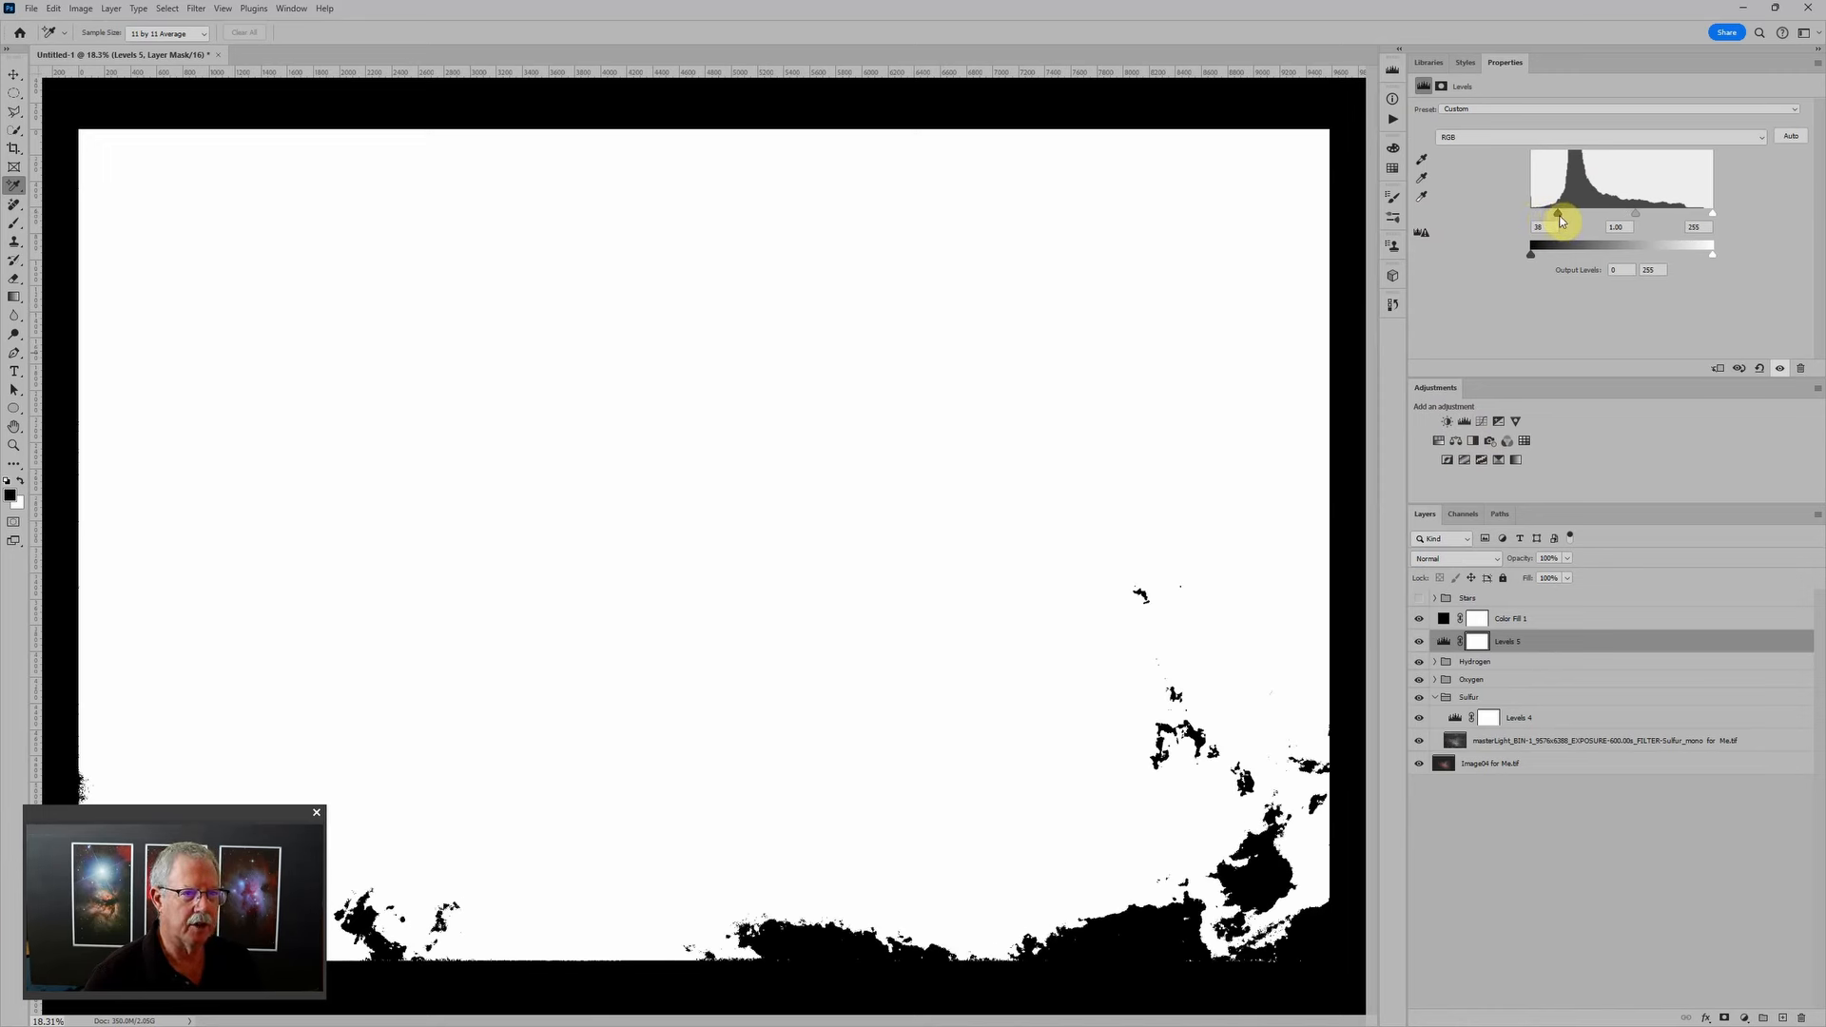
drag(1561, 218, 1568, 218)
scroll(665, 358, up, 6)
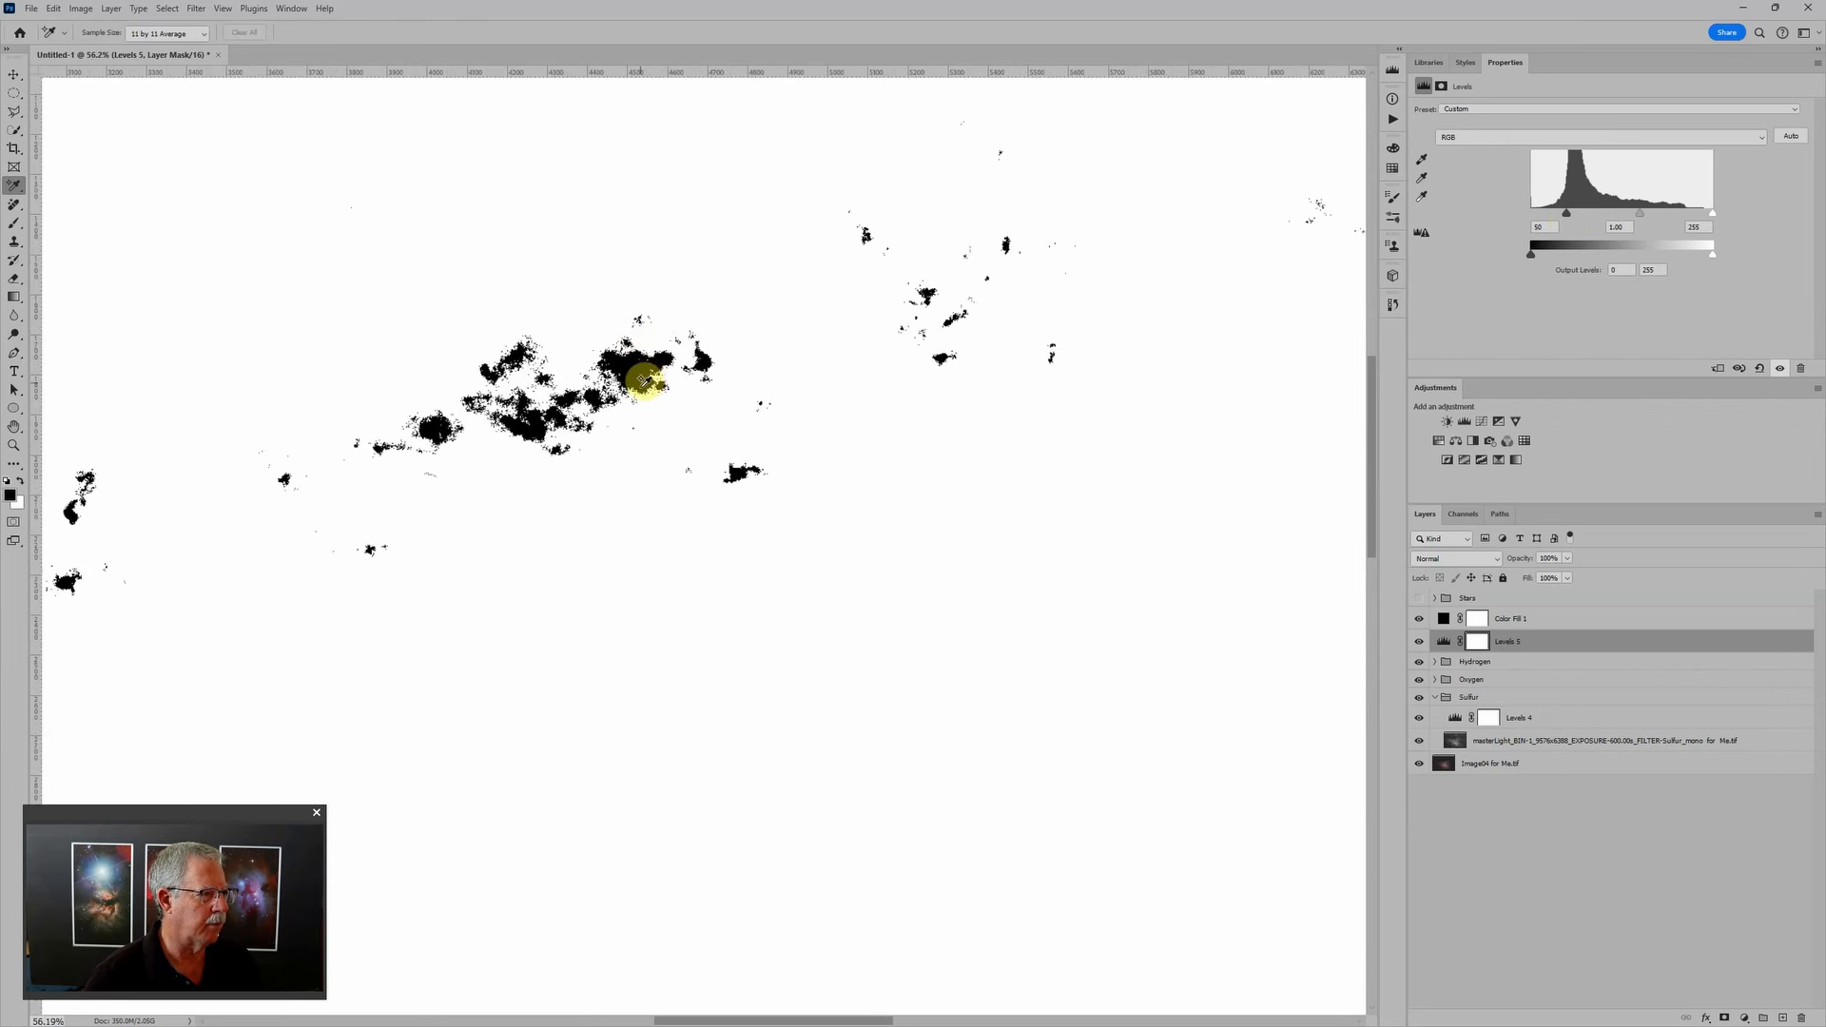
Step: Compare the image with the Levels layer hidden and shown, and place a color sampler on the large dark patch above the nebula's bright center
click(1420, 641)
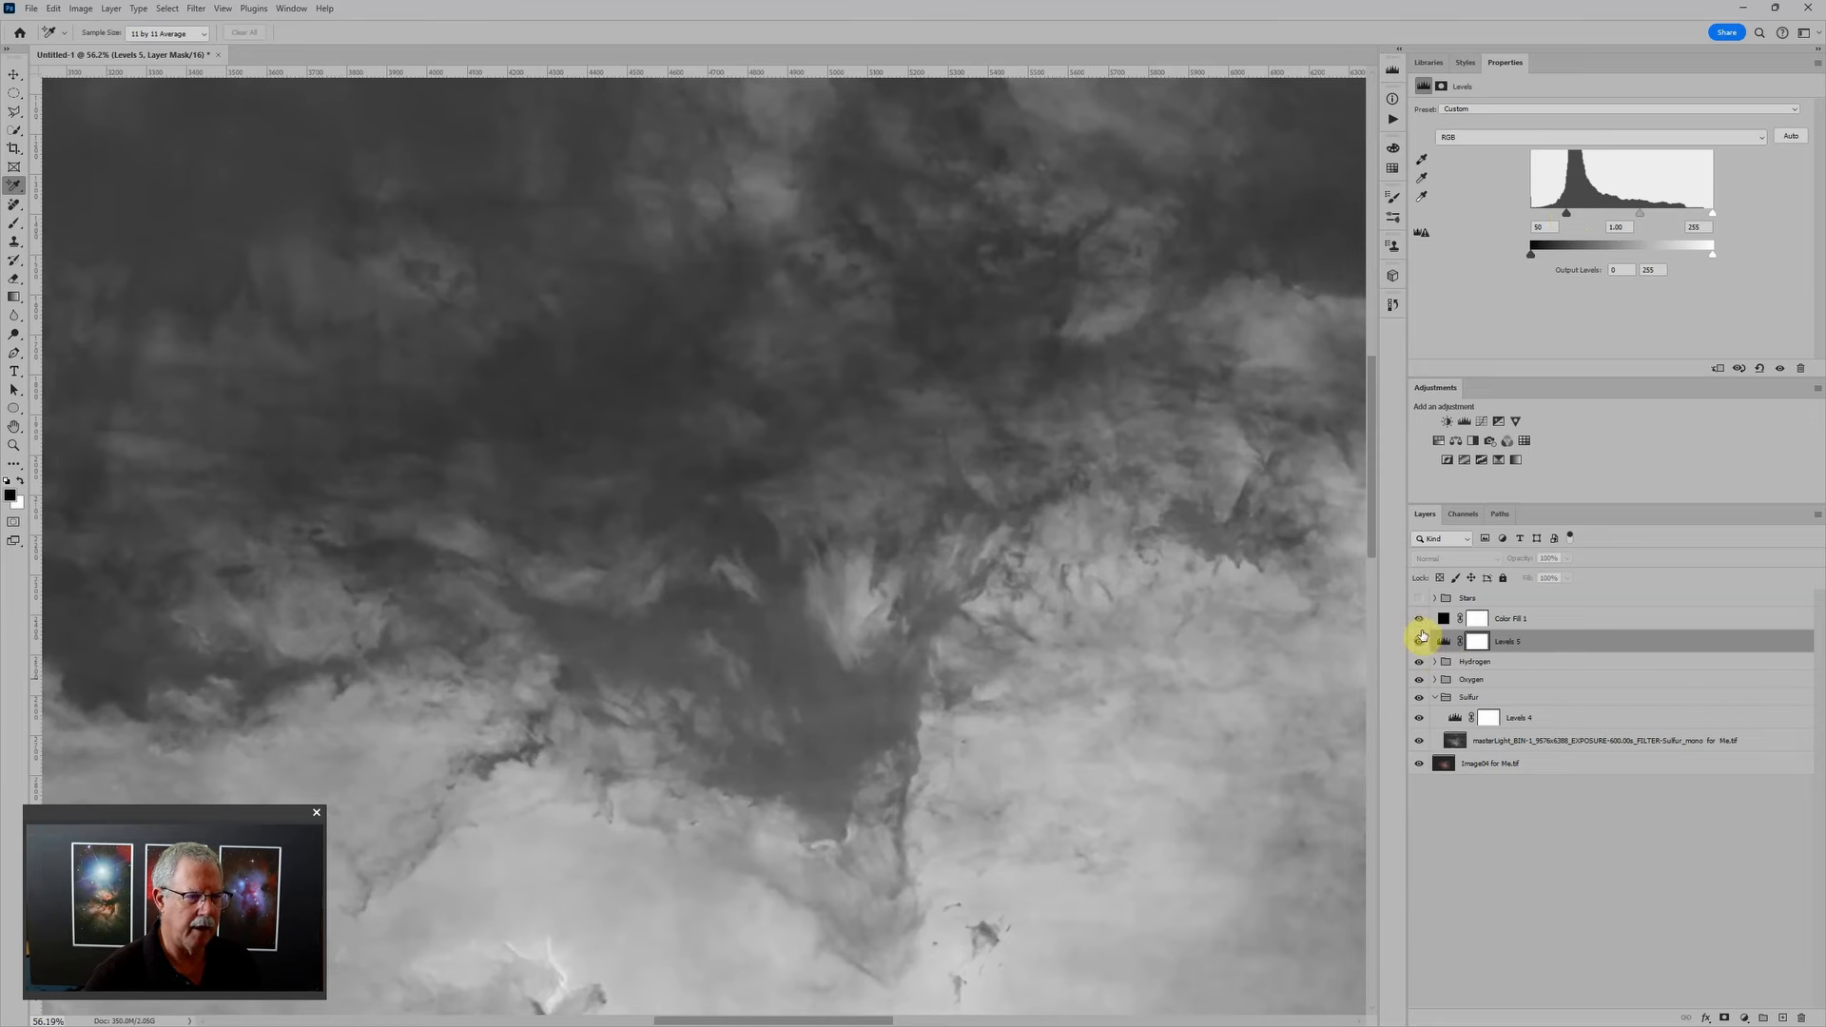
click(1420, 641)
scroll(708, 380, up, 1)
scroll(711, 380, up, 2)
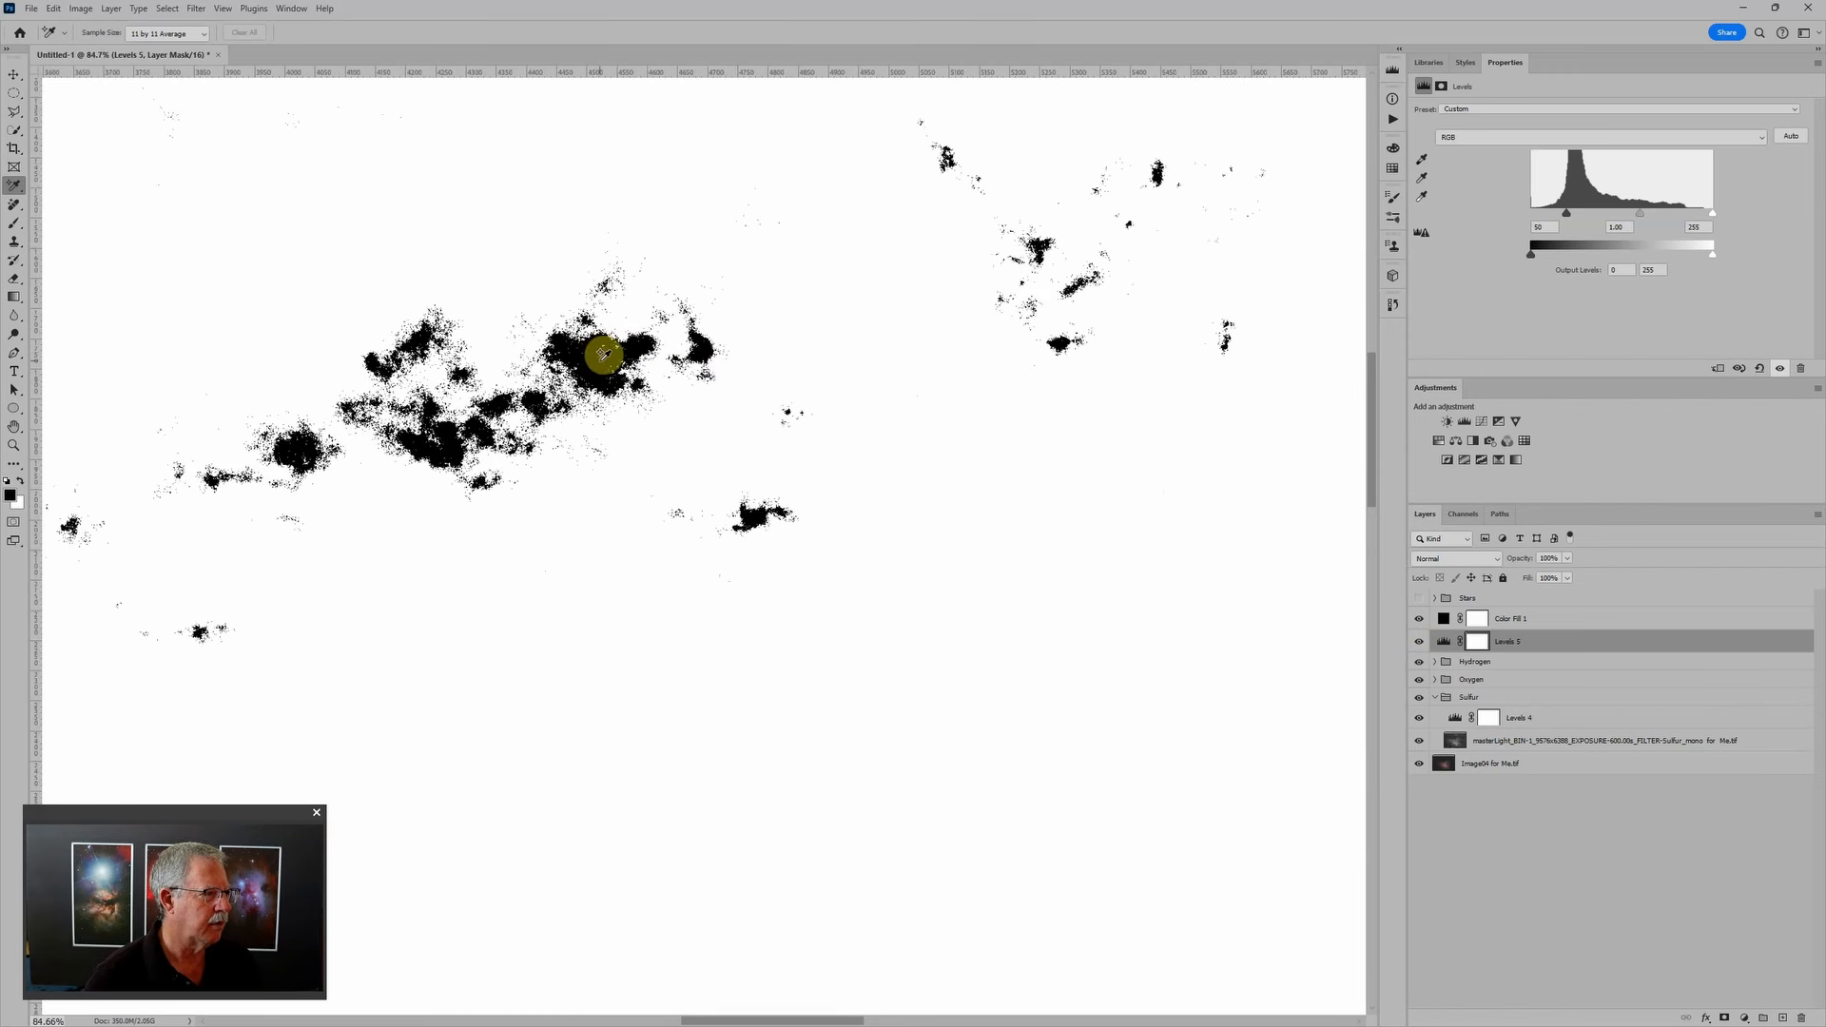
click(600, 355)
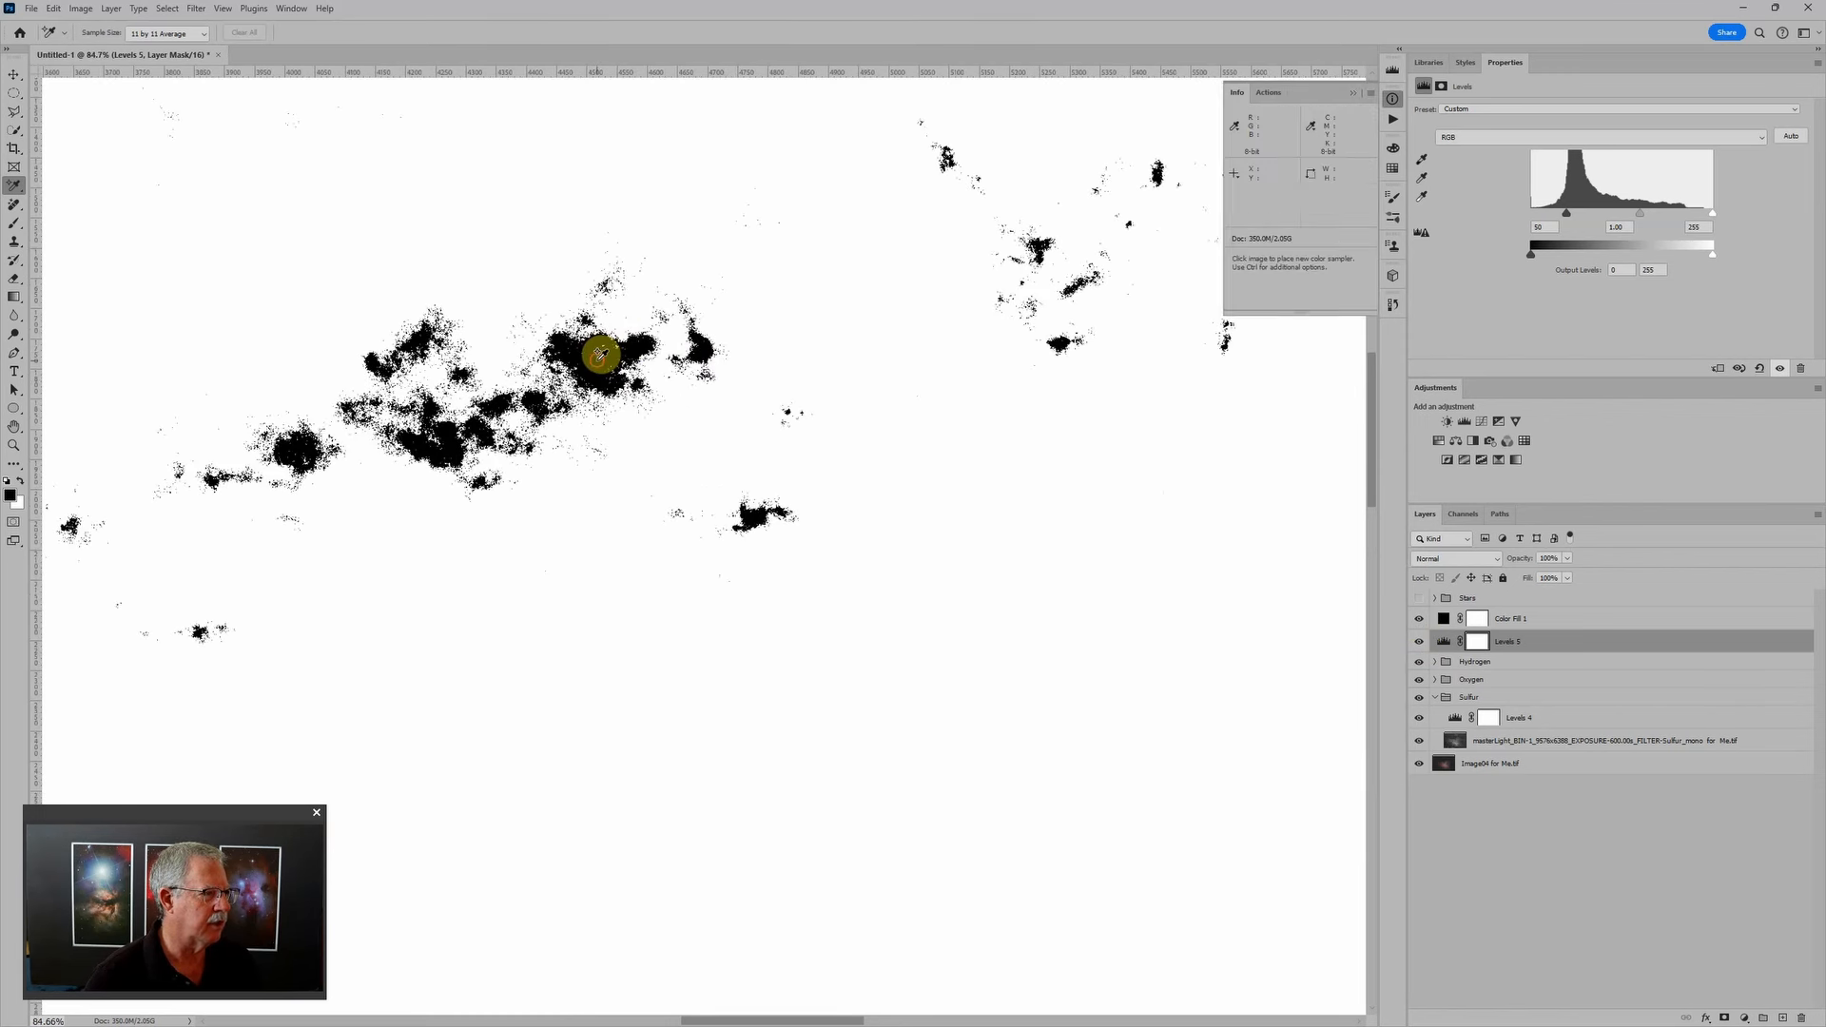
Step: Delete the black fill layer and the Levels layer above the Hydrogen group
scroll(894, 390, down, 7)
scroll(897, 392, down, 4)
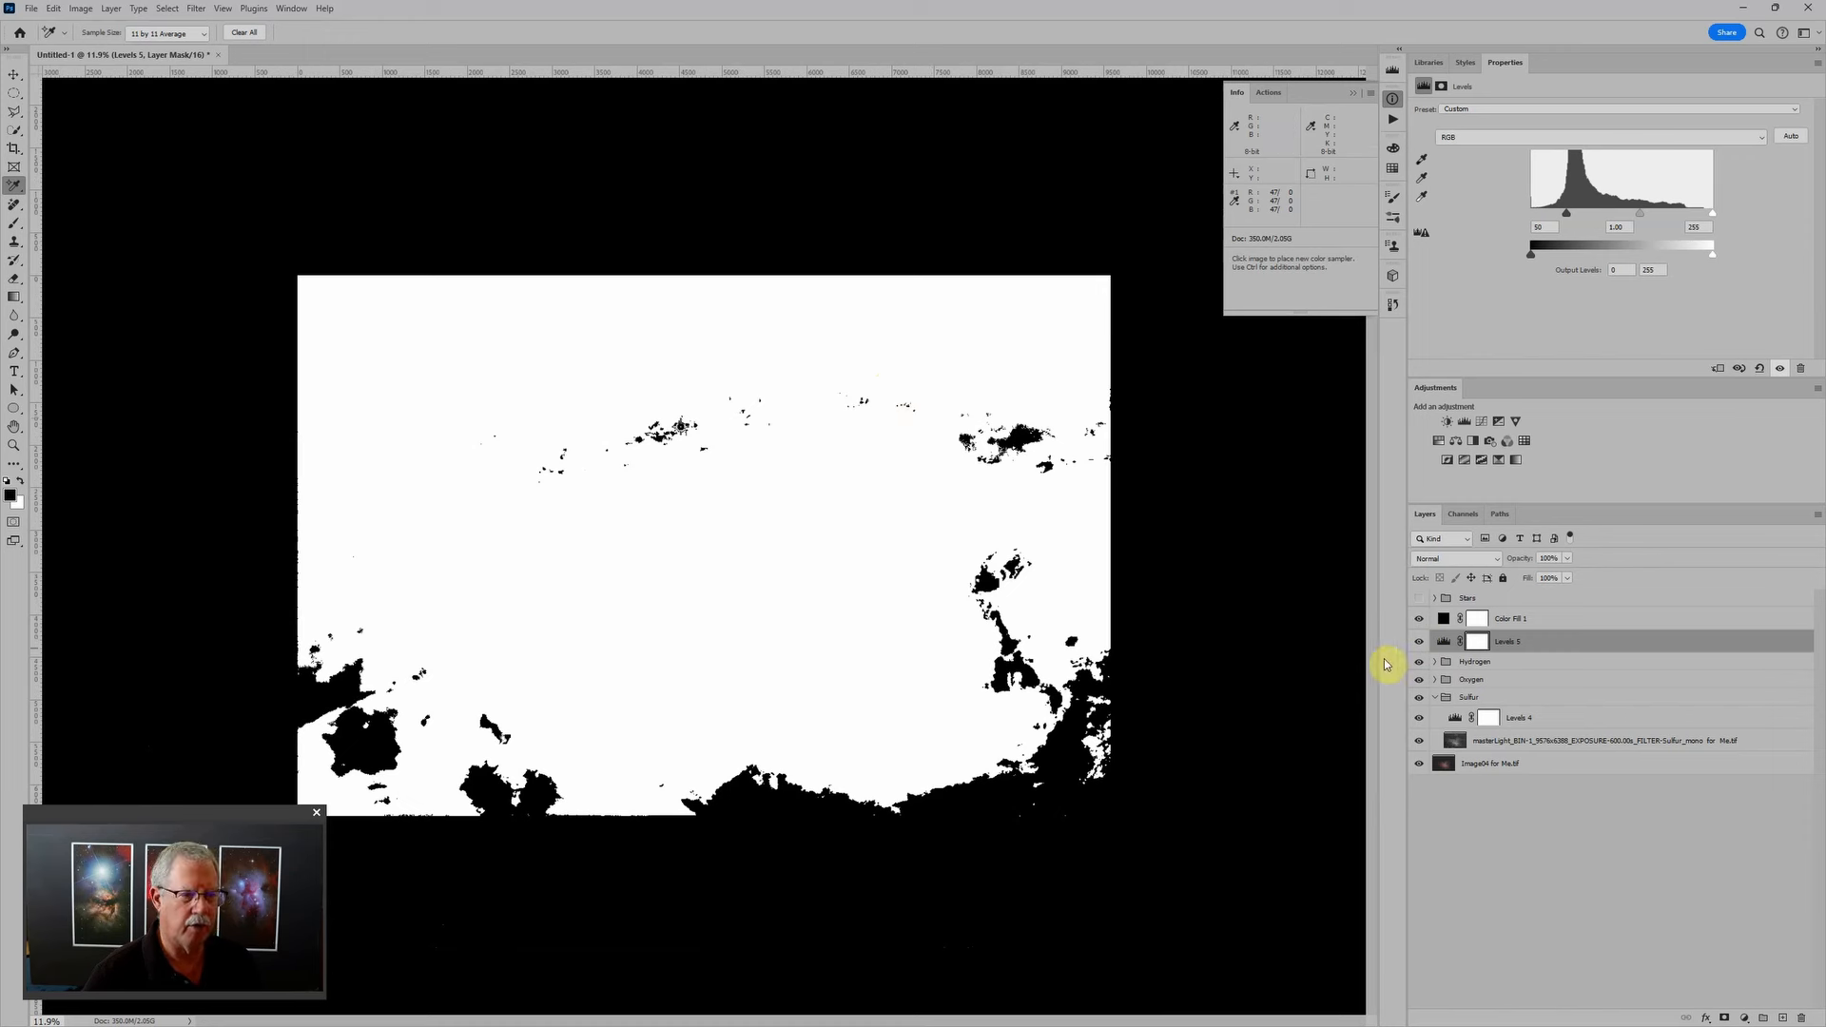
click(1444, 620)
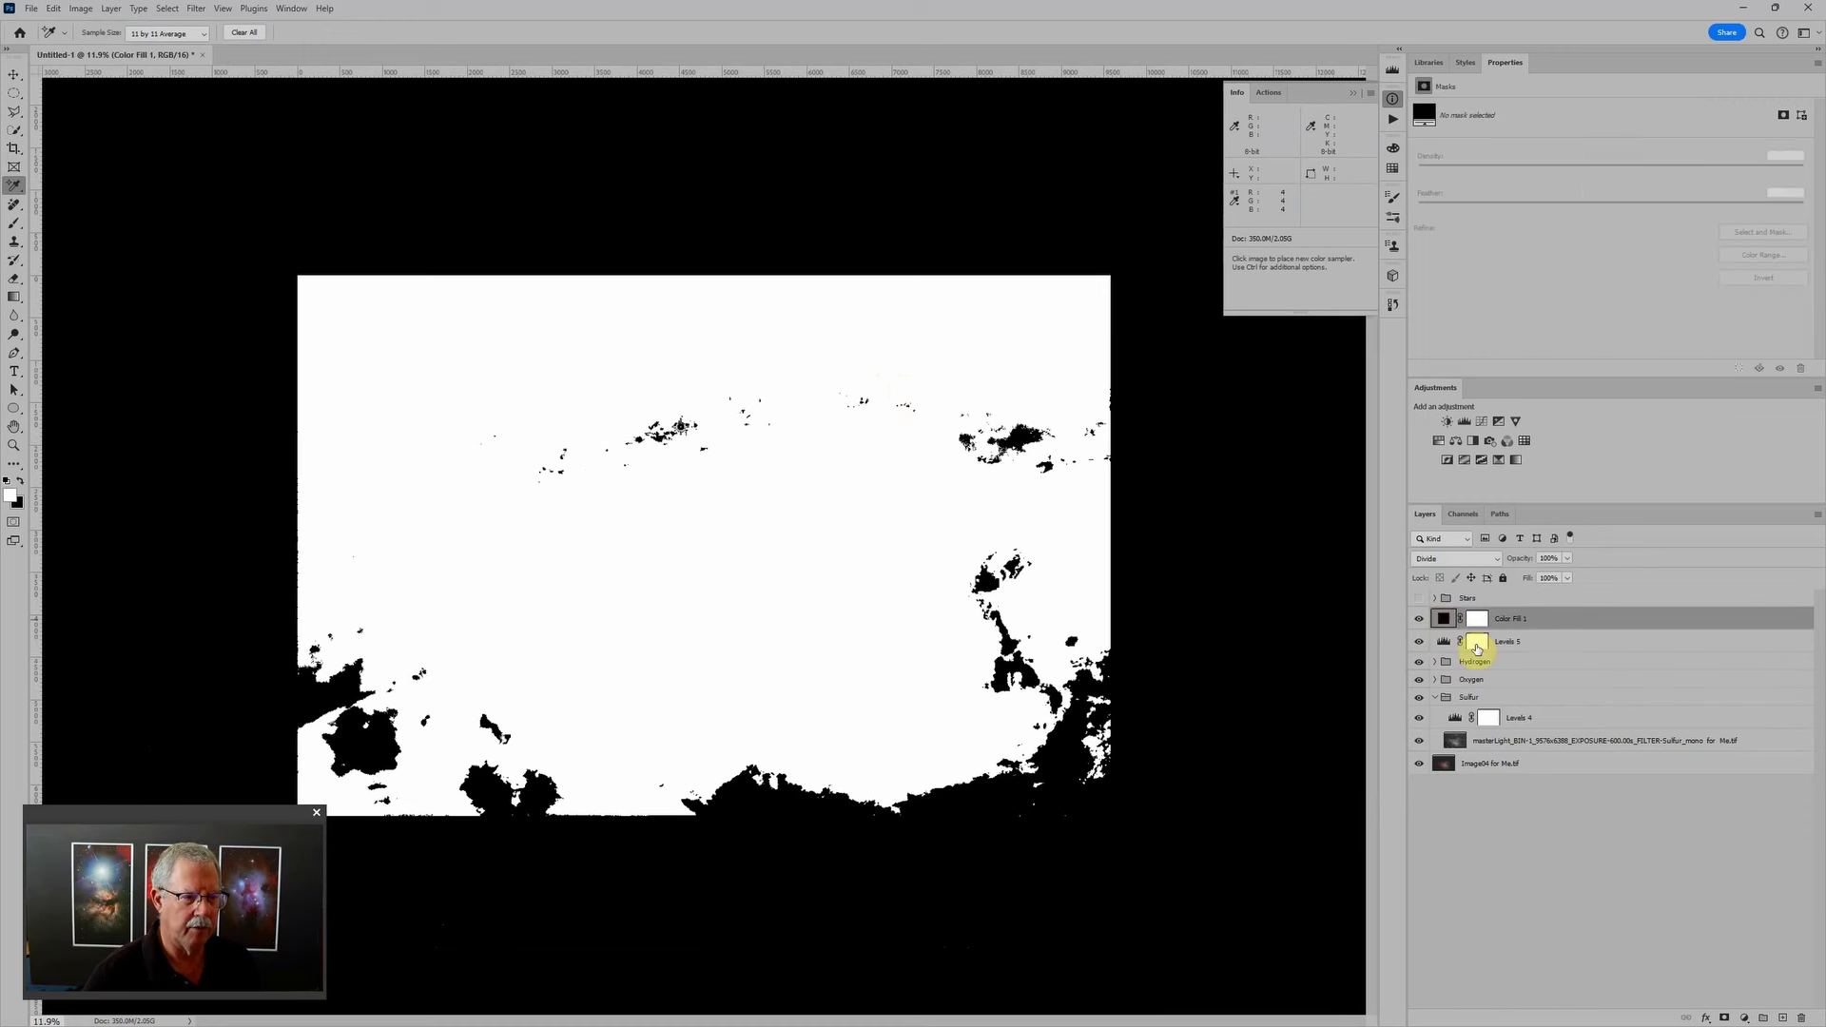
shift+click(1577, 641)
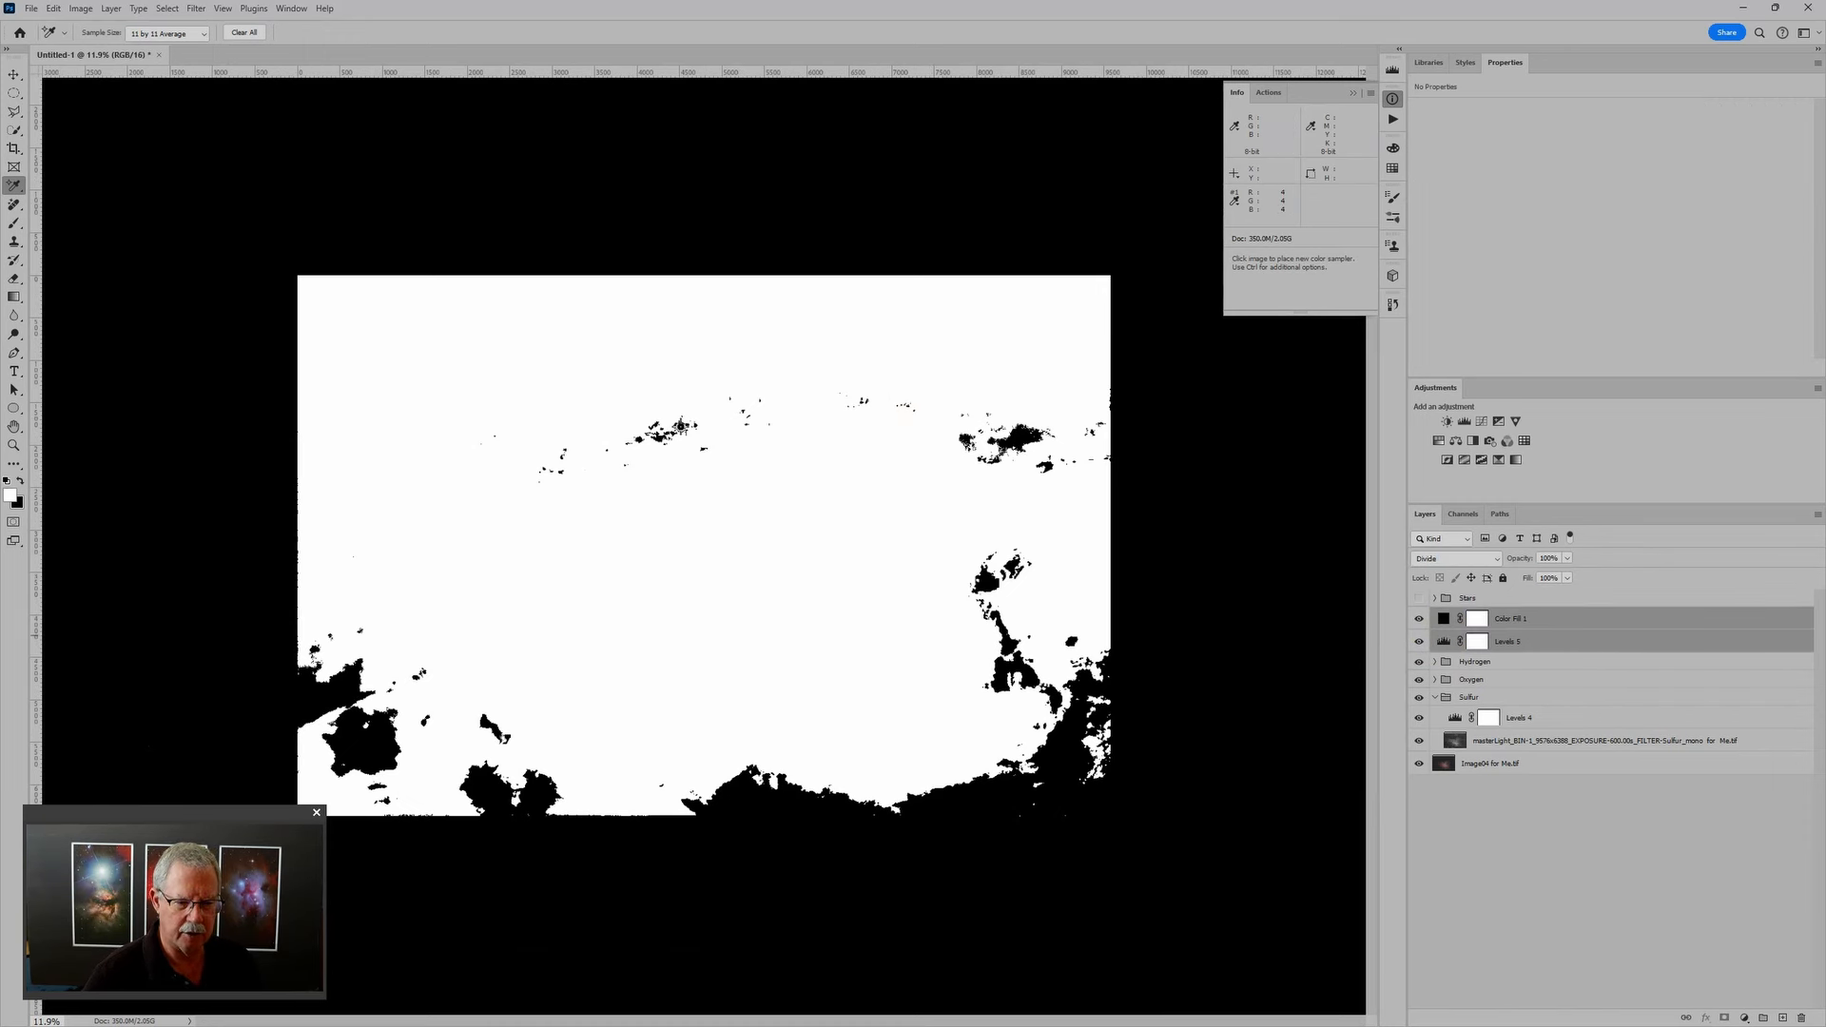
click(1800, 1019)
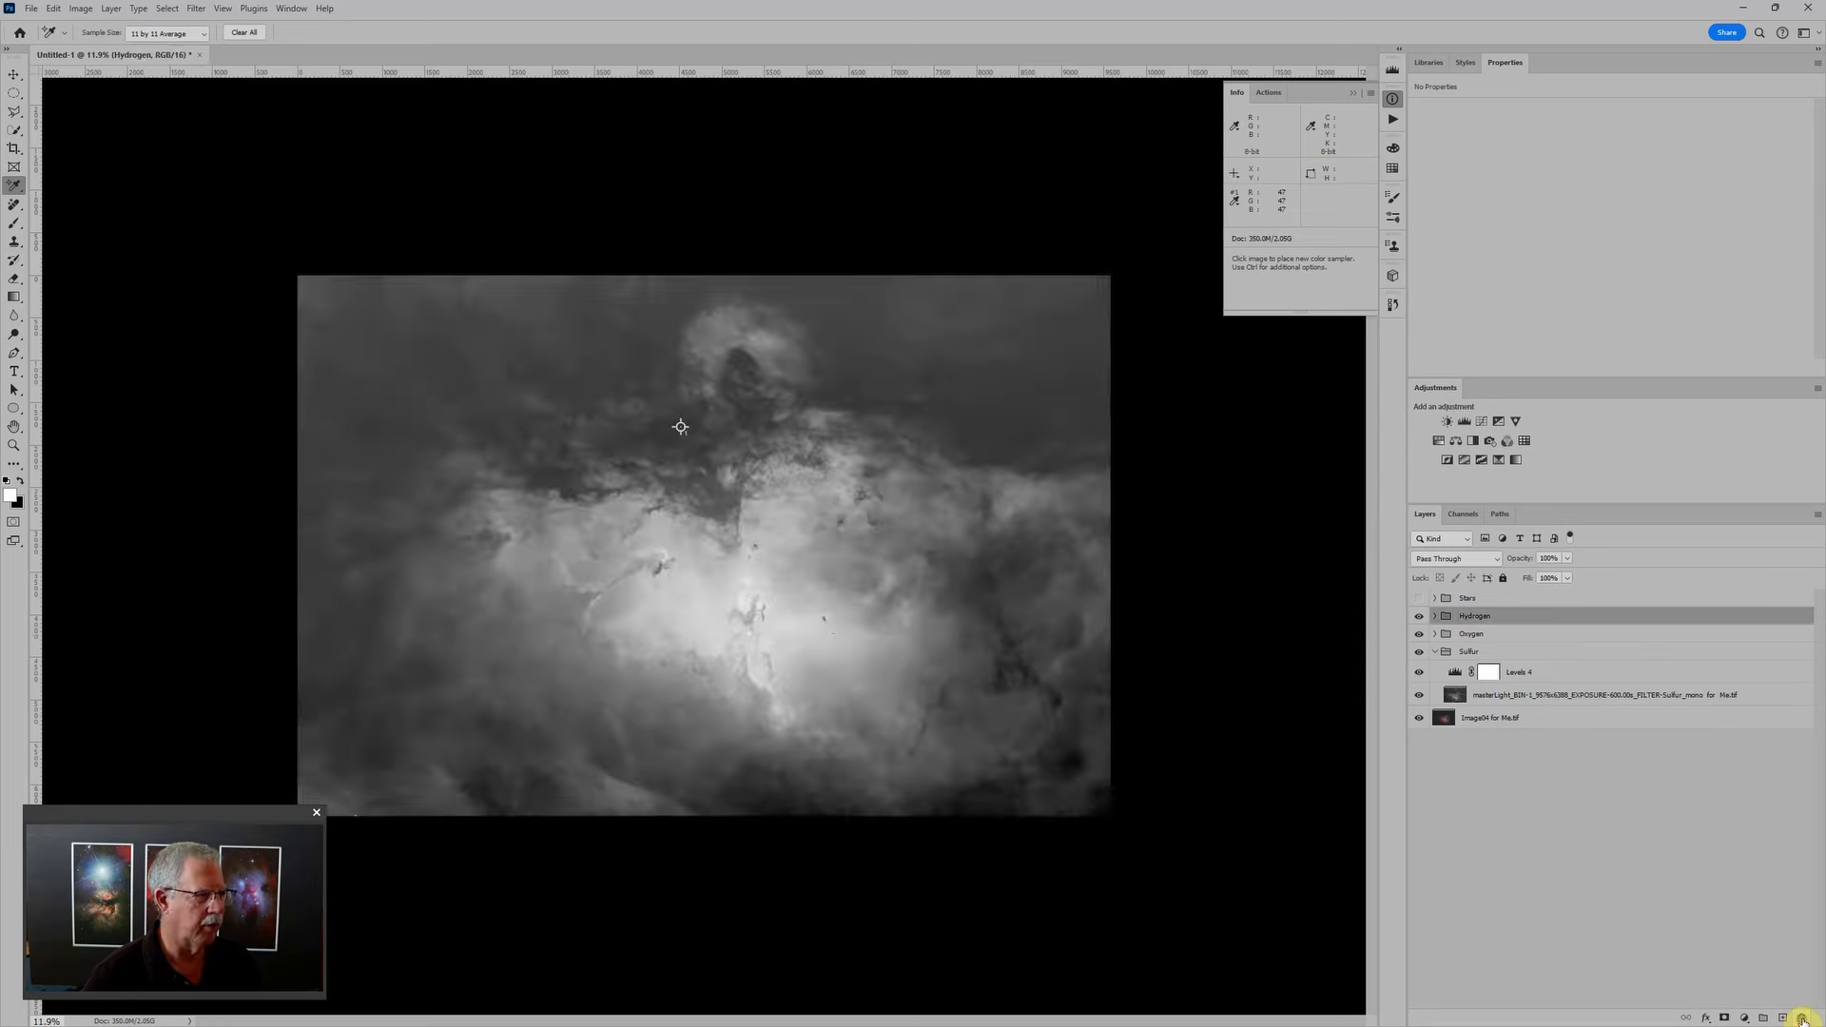
Step: Hide the Hydrogen and Oxygen groups and set the black input level of the Sulfur group's Levels layer to 20
scroll(606, 378, up, 4)
scroll(605, 378, up, 1)
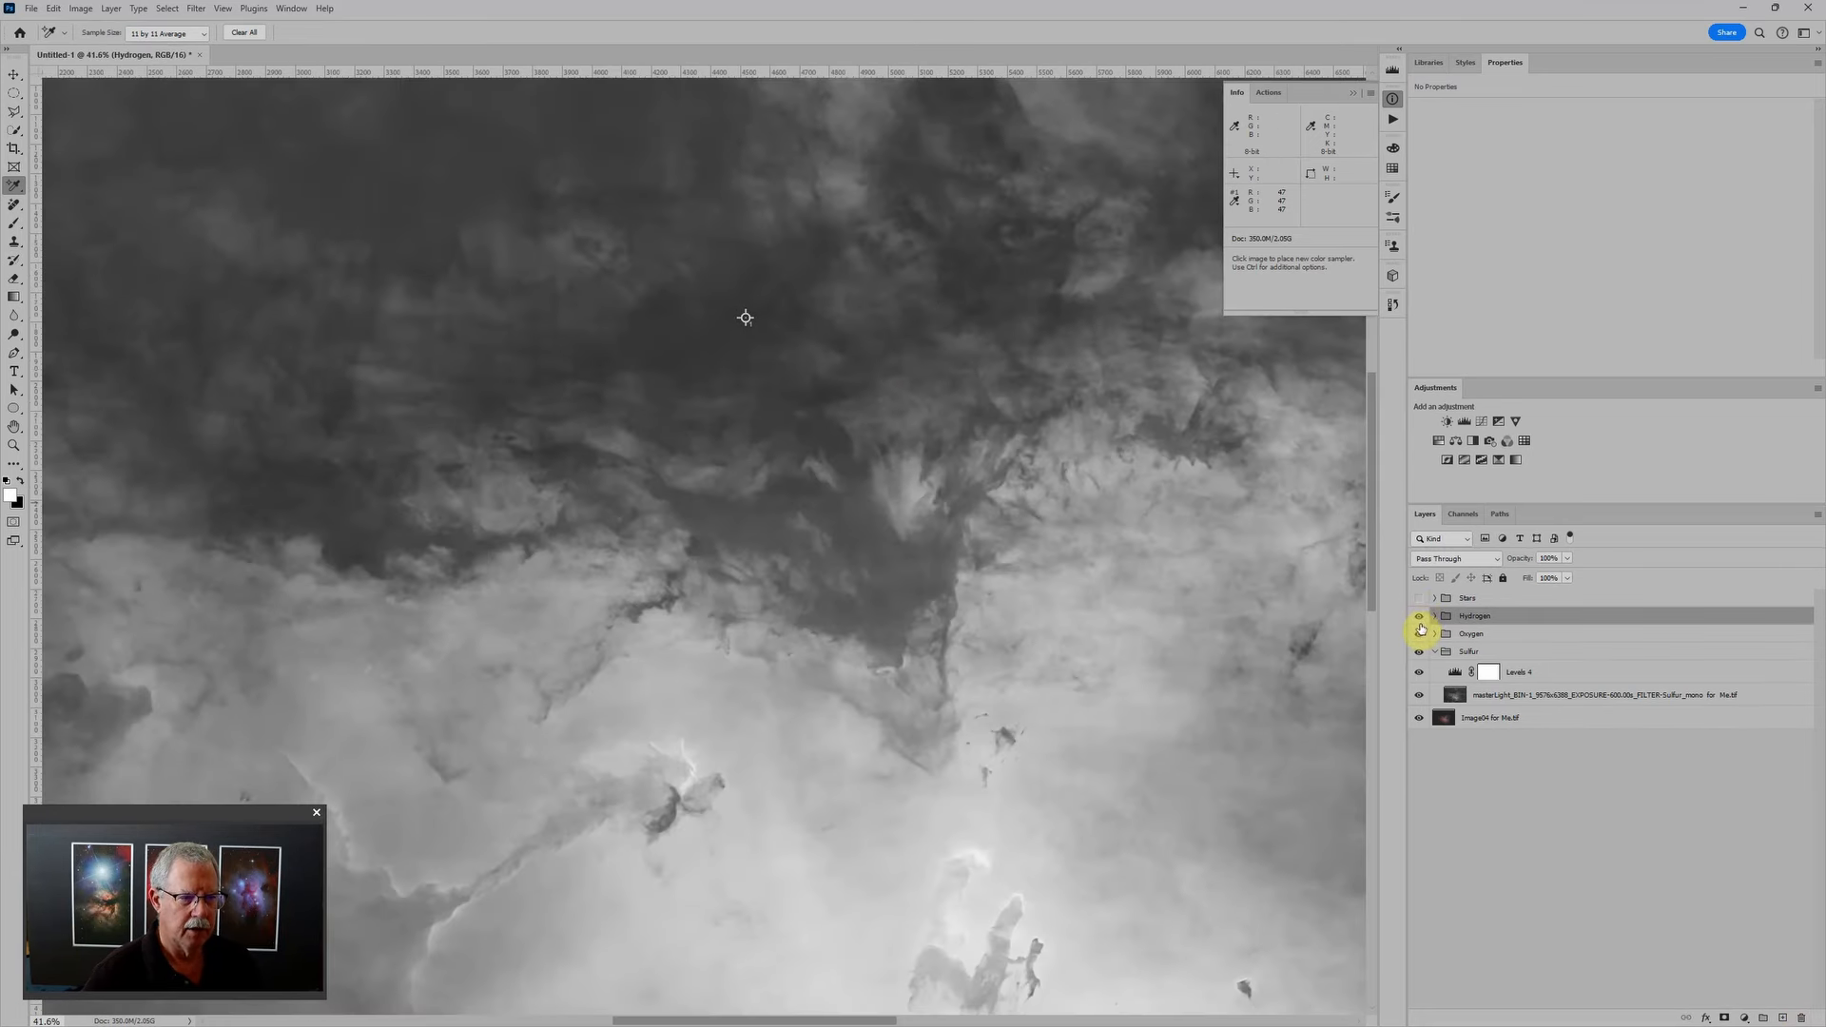
click(1419, 633)
click(1456, 673)
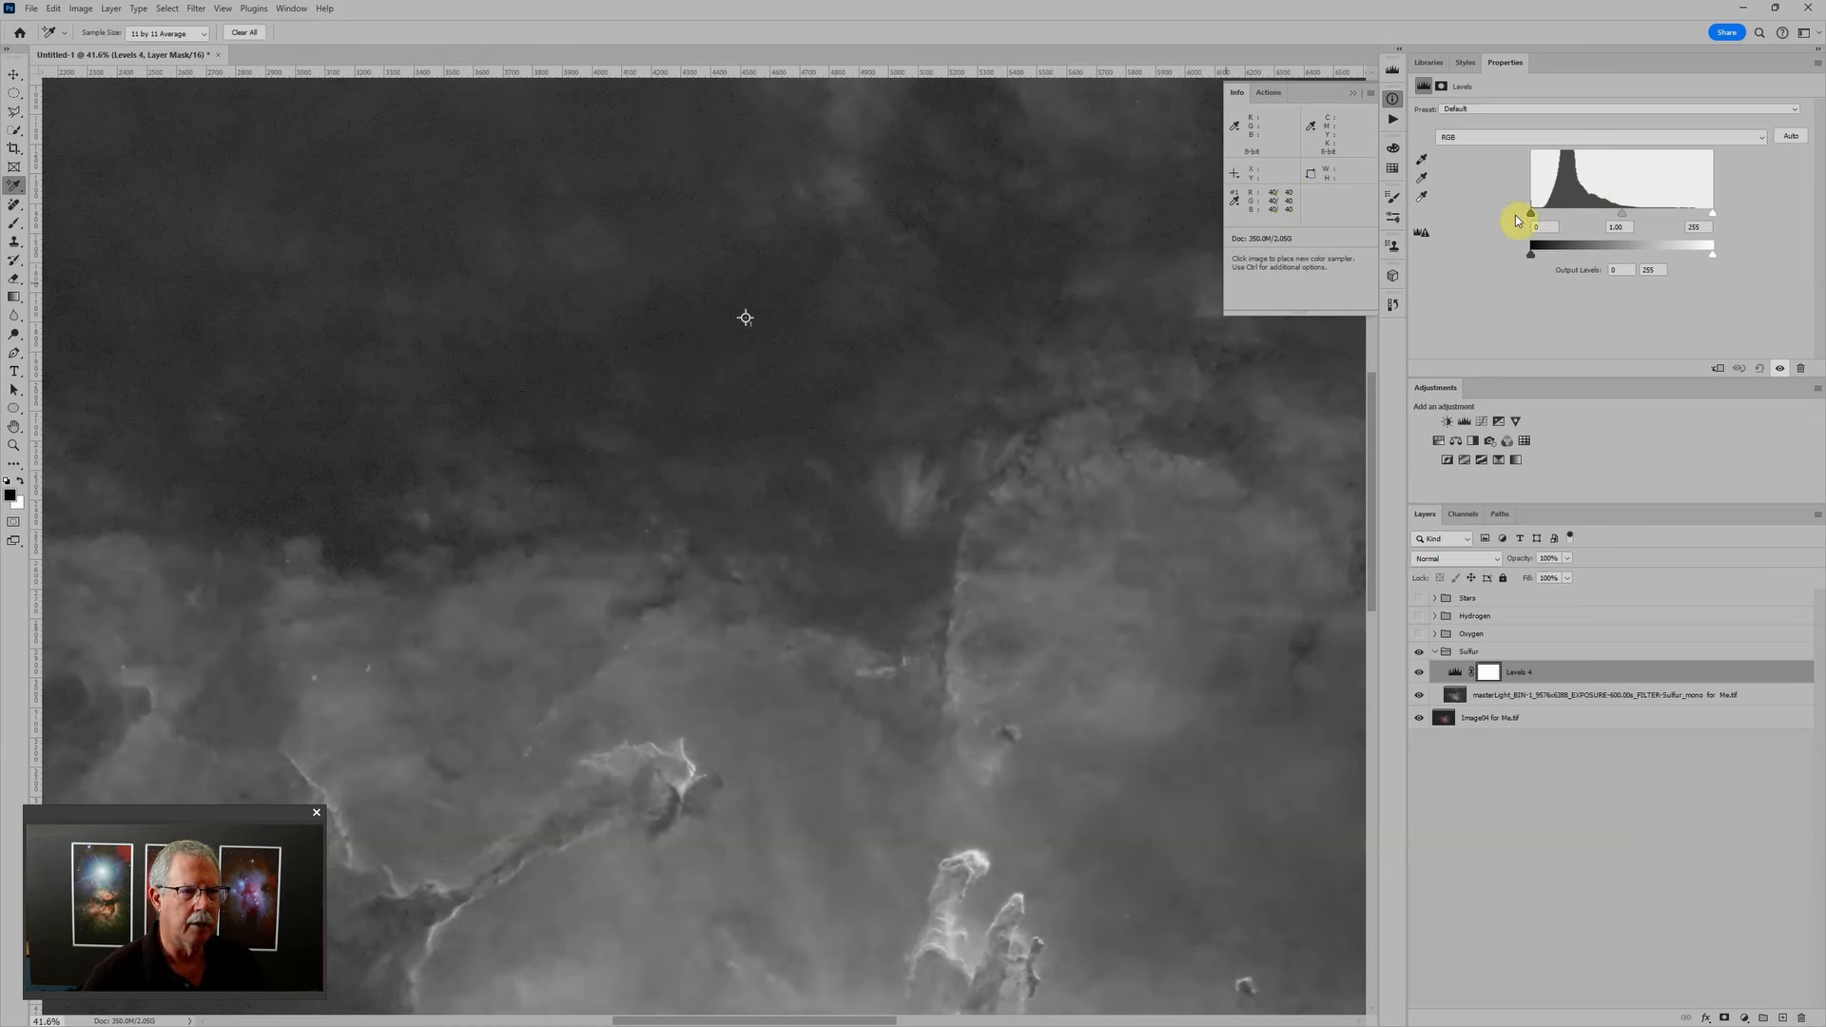
drag(1533, 214, 1536, 218)
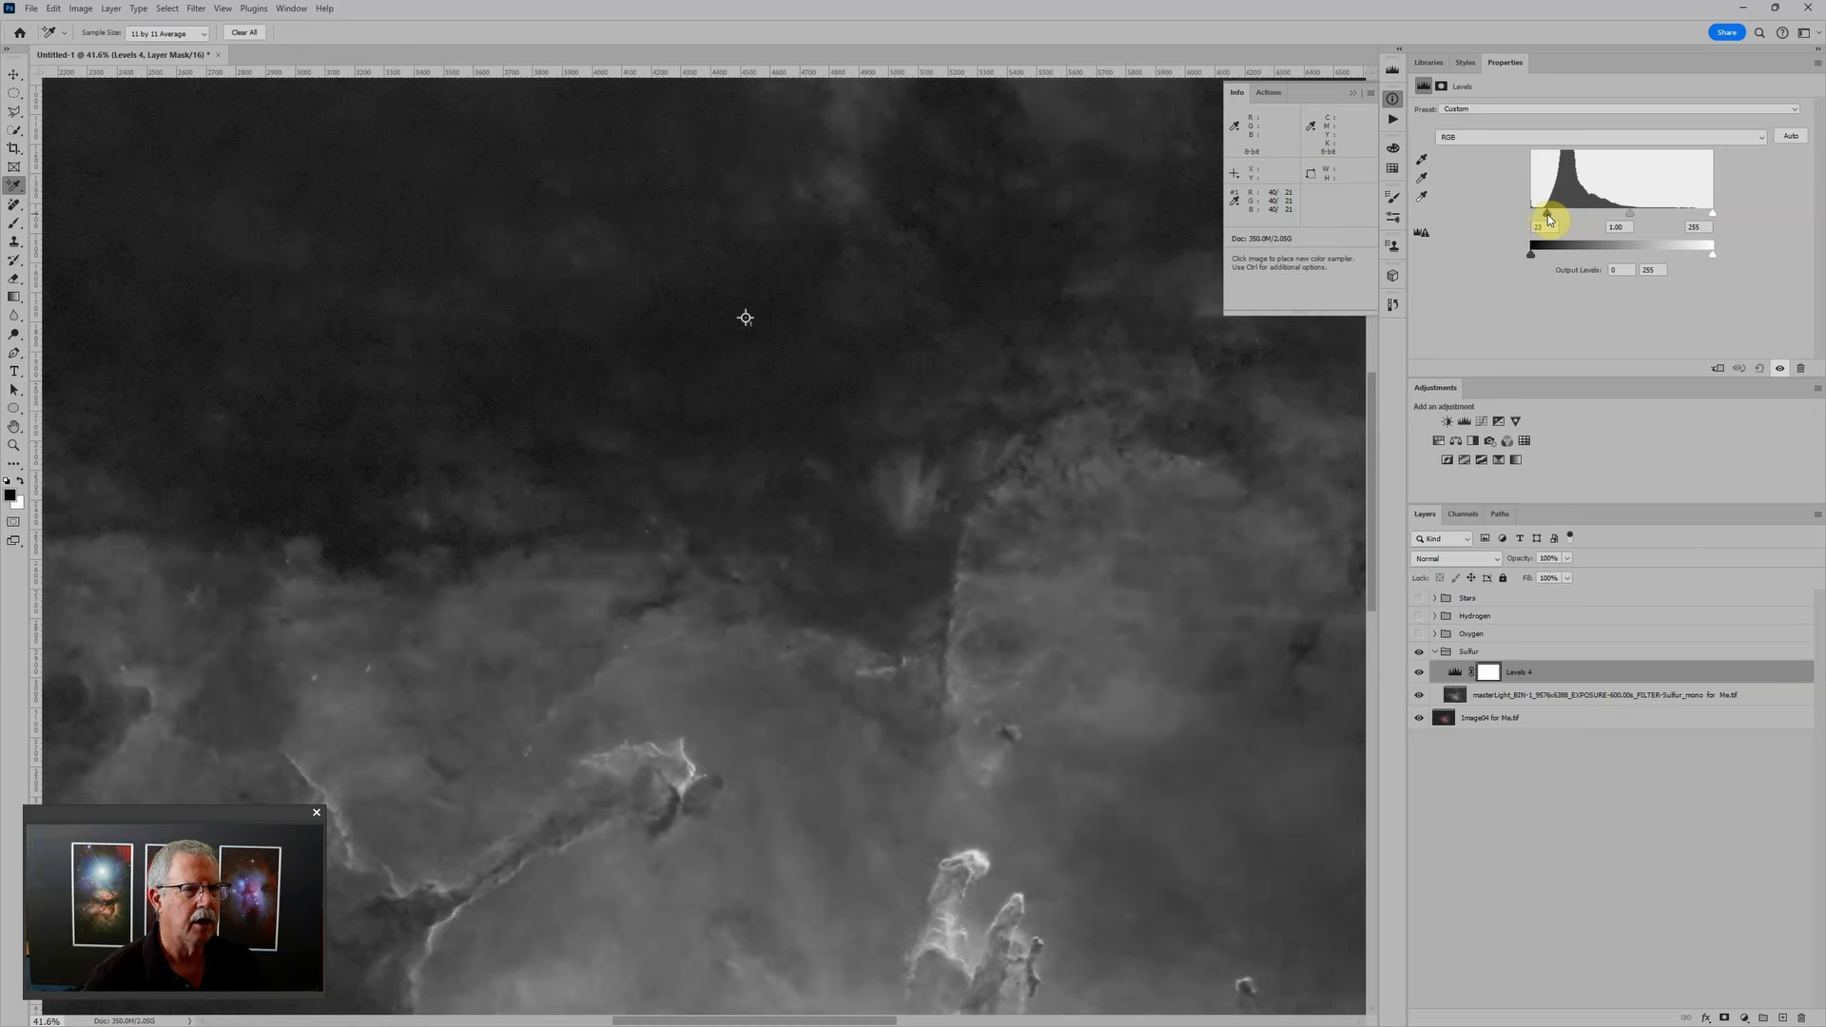
scroll(916, 294, down, 5)
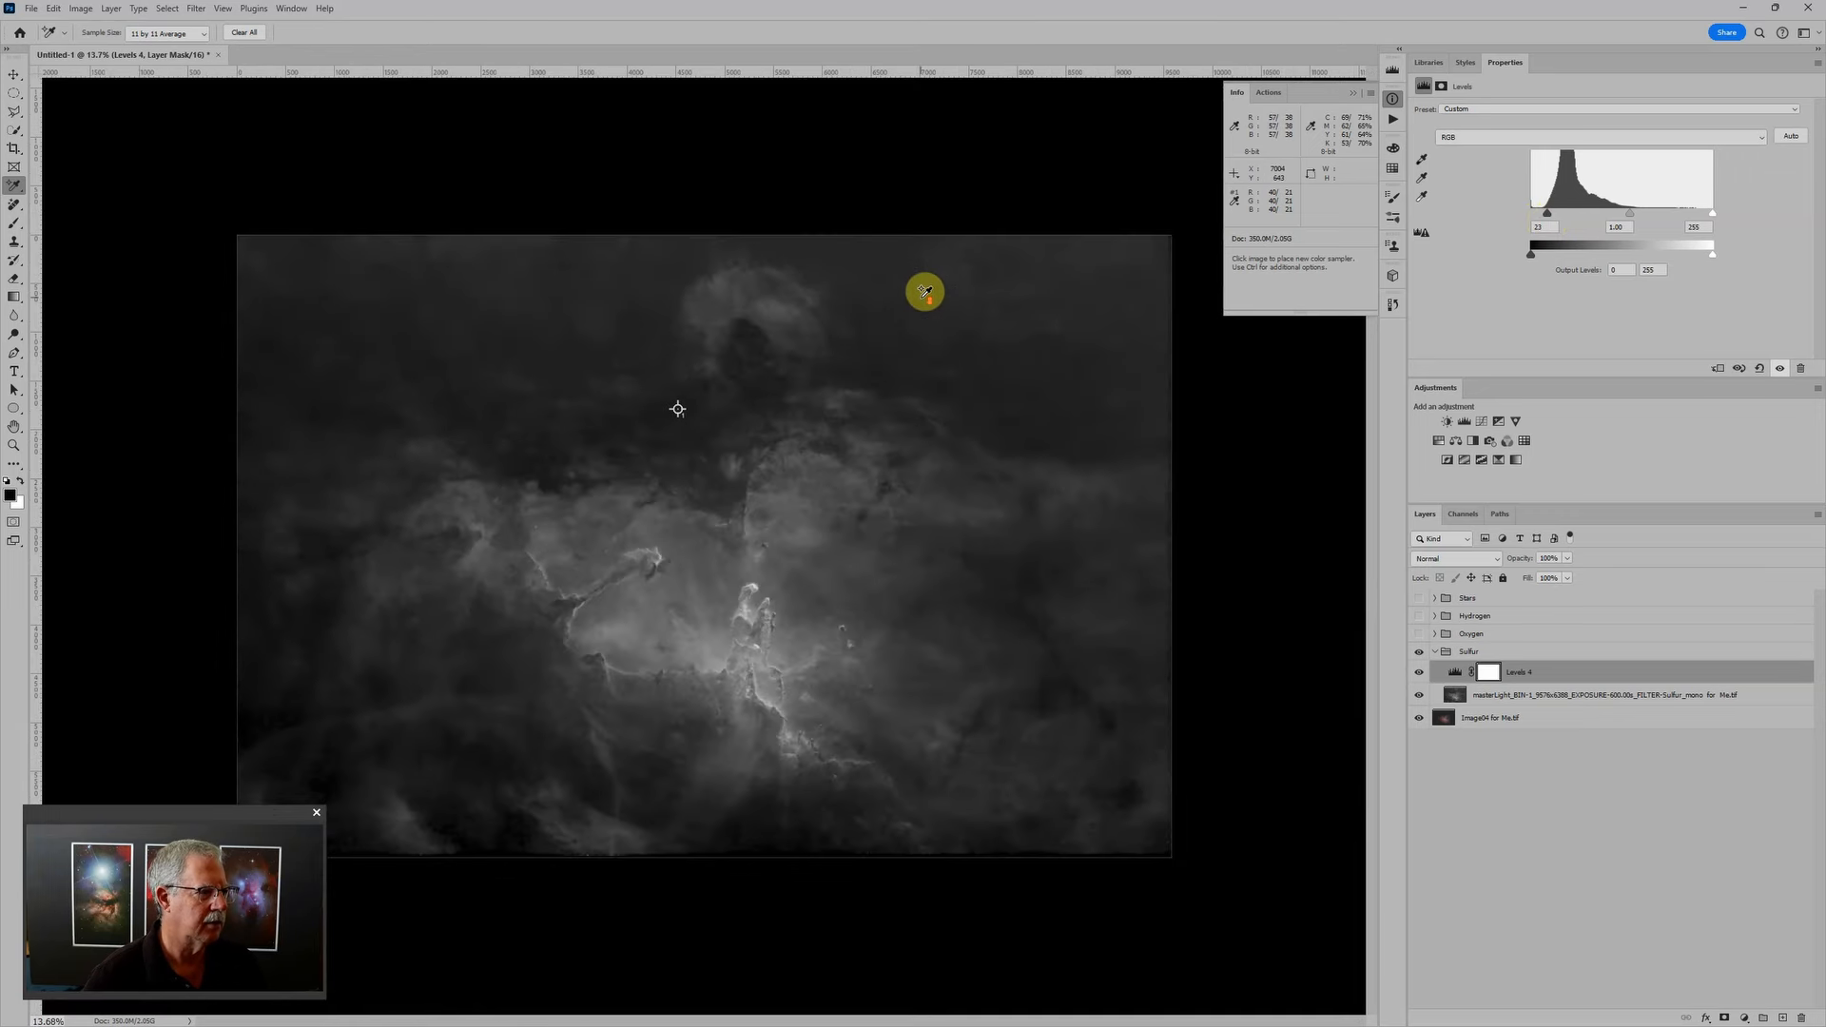
scroll(924, 291, up, 1)
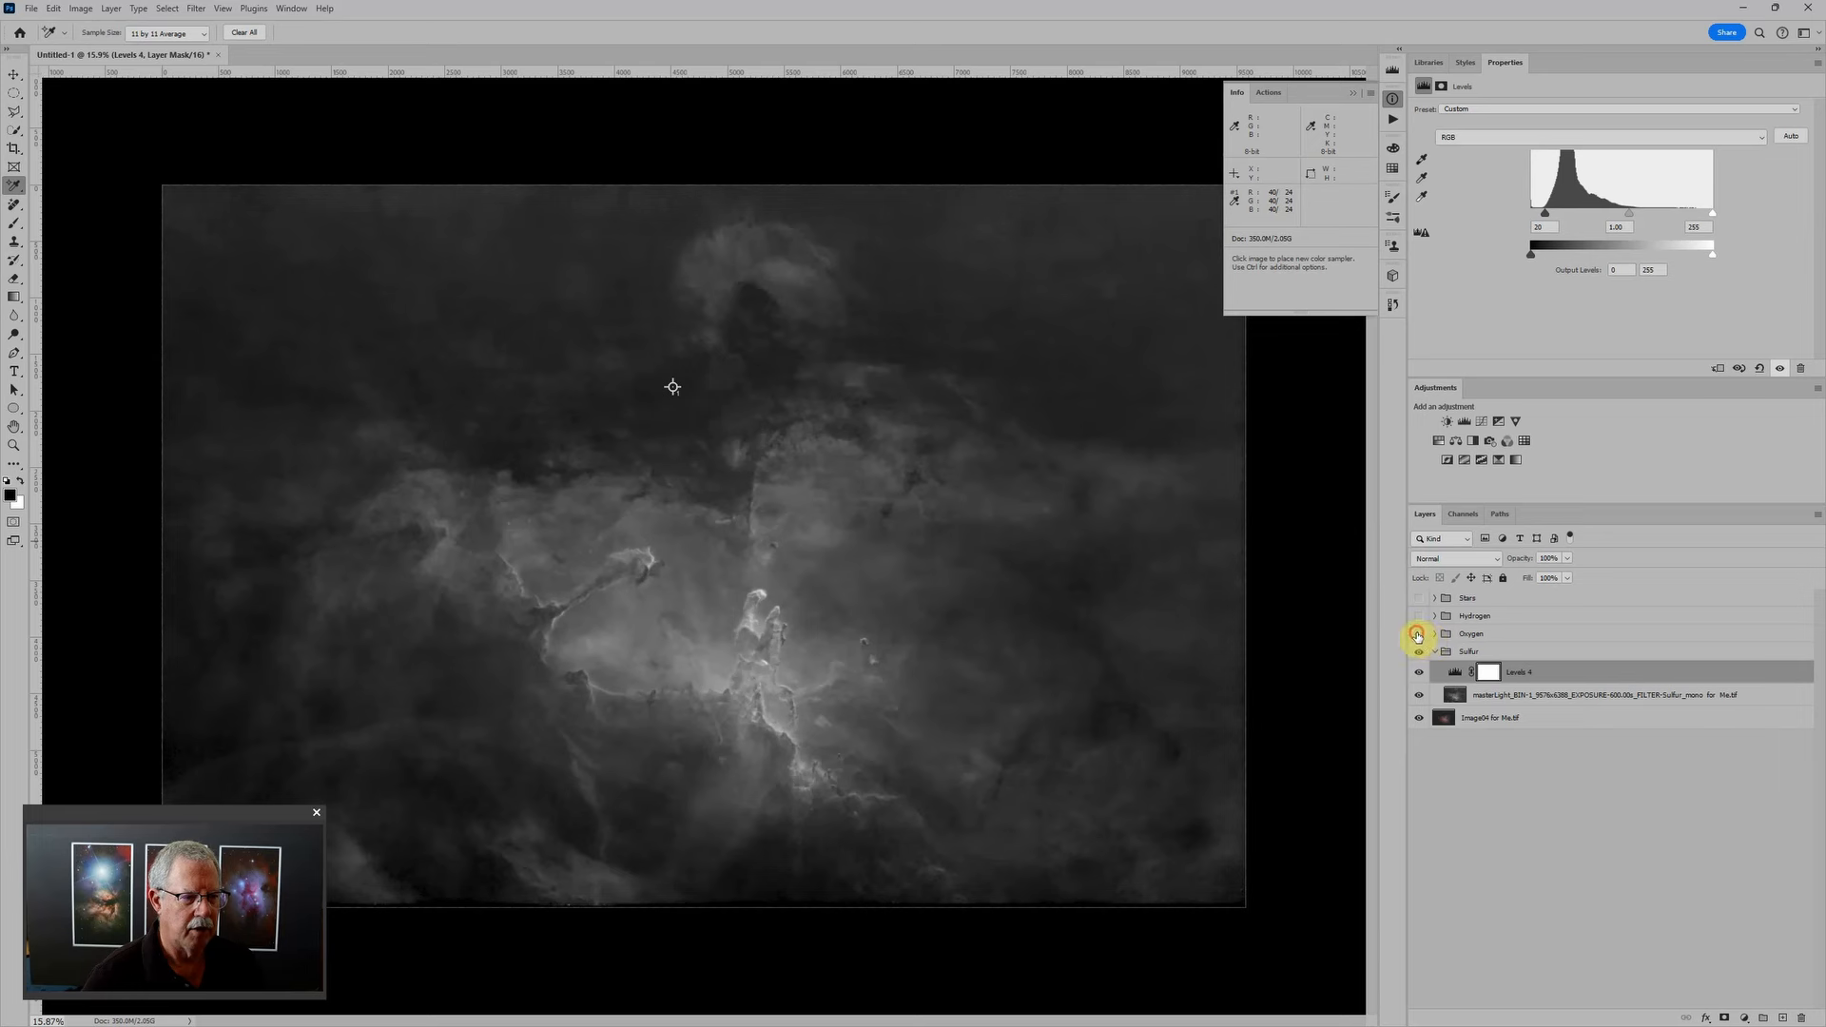
Step: Show and expand the Oxygen group and set the black input level of its Levels layer to 10
click(1418, 634)
click(1435, 633)
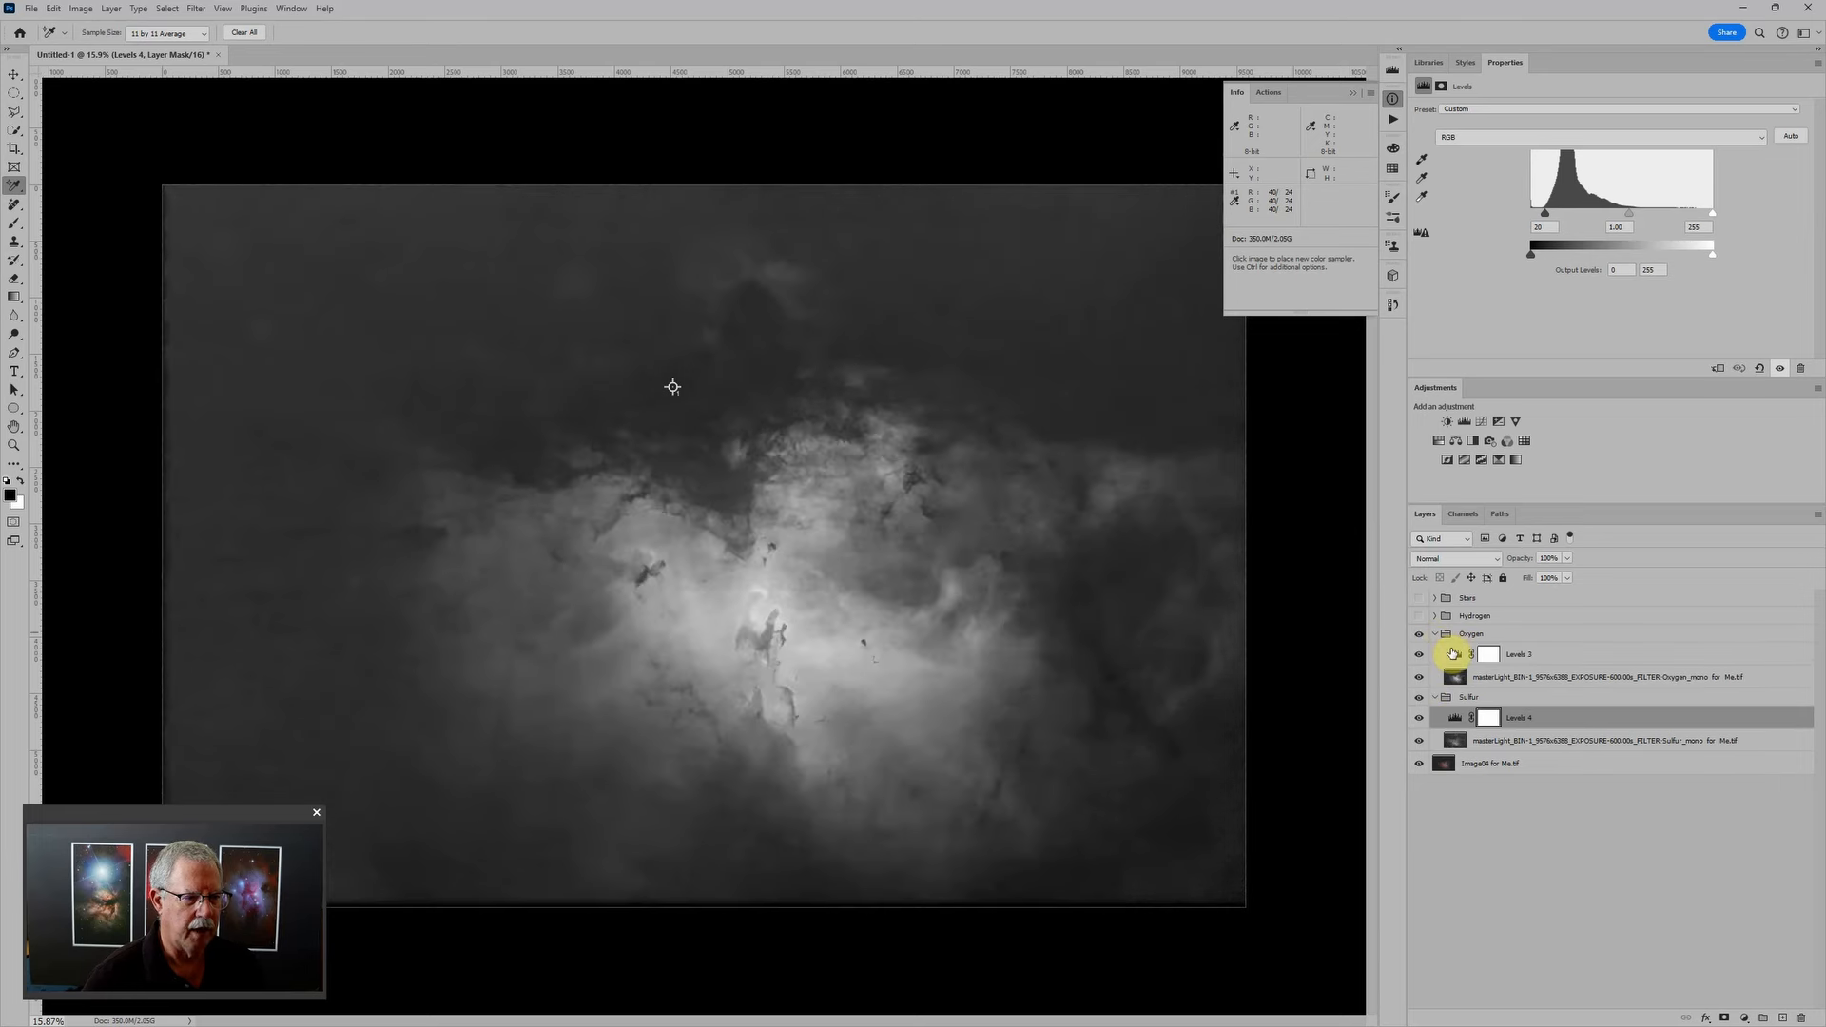
click(1453, 653)
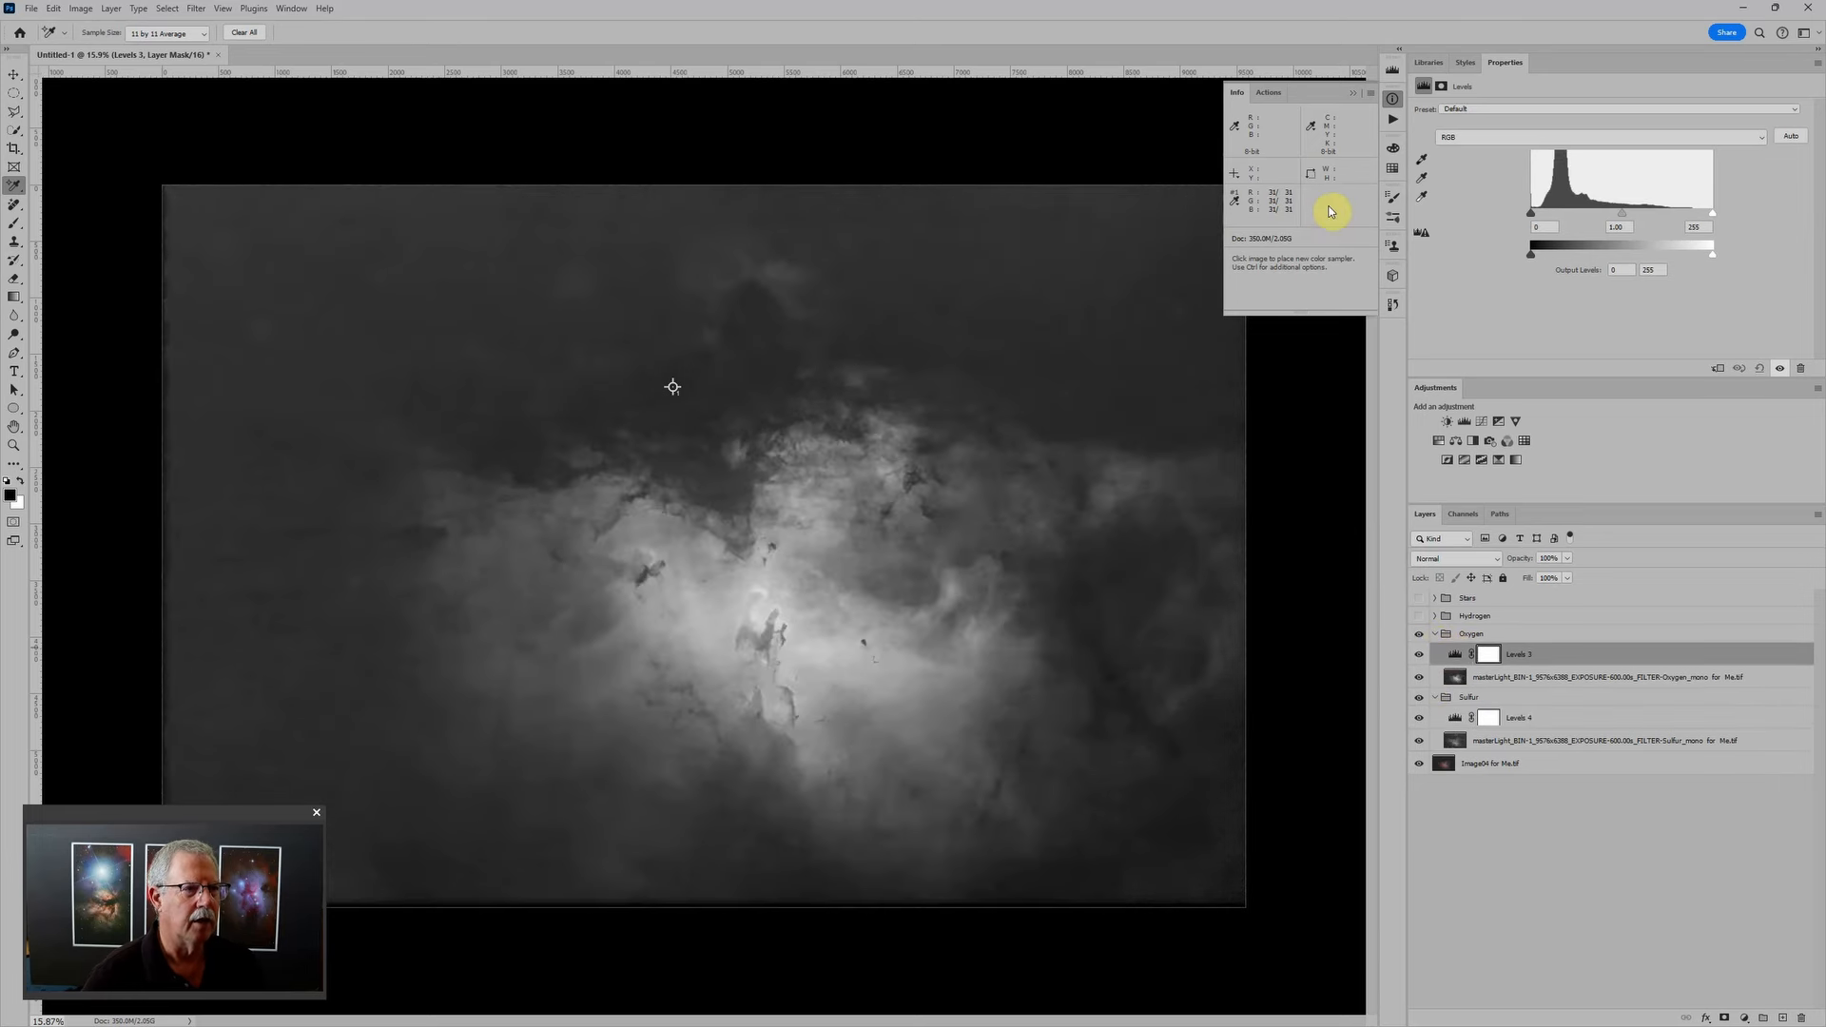
key(ctrl+0)
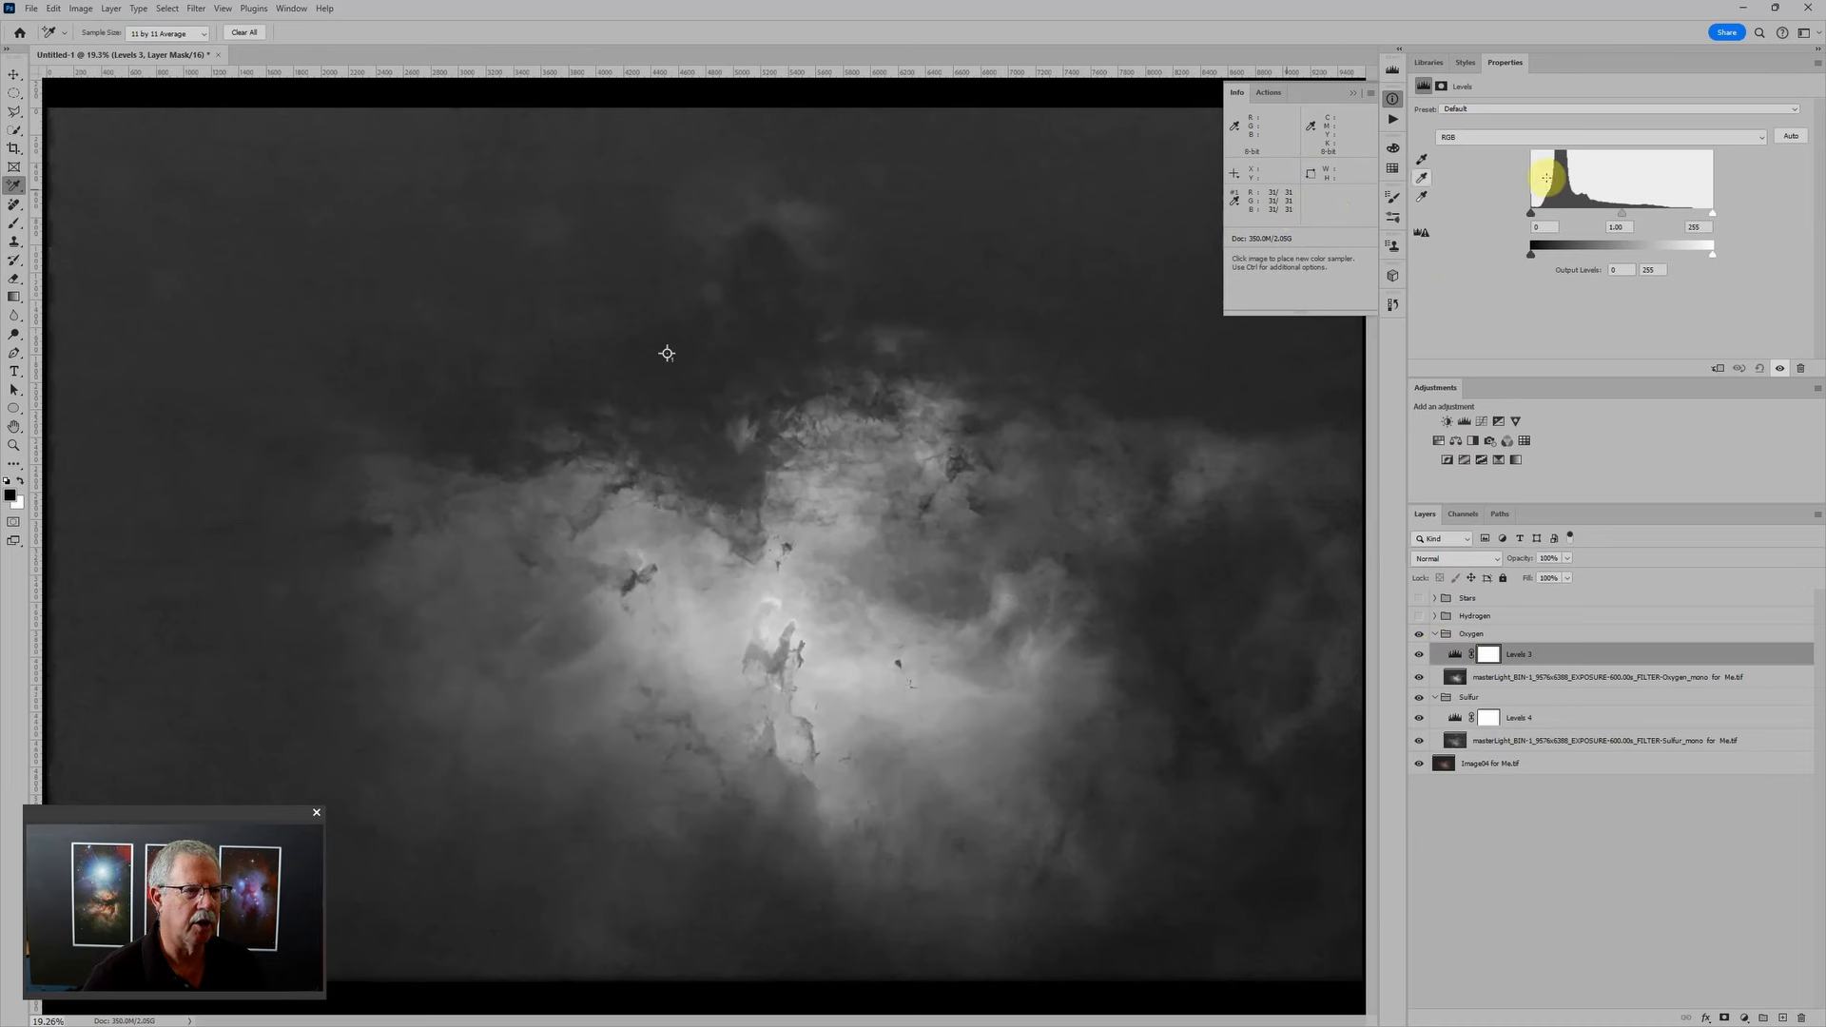
drag(1534, 216, 1539, 218)
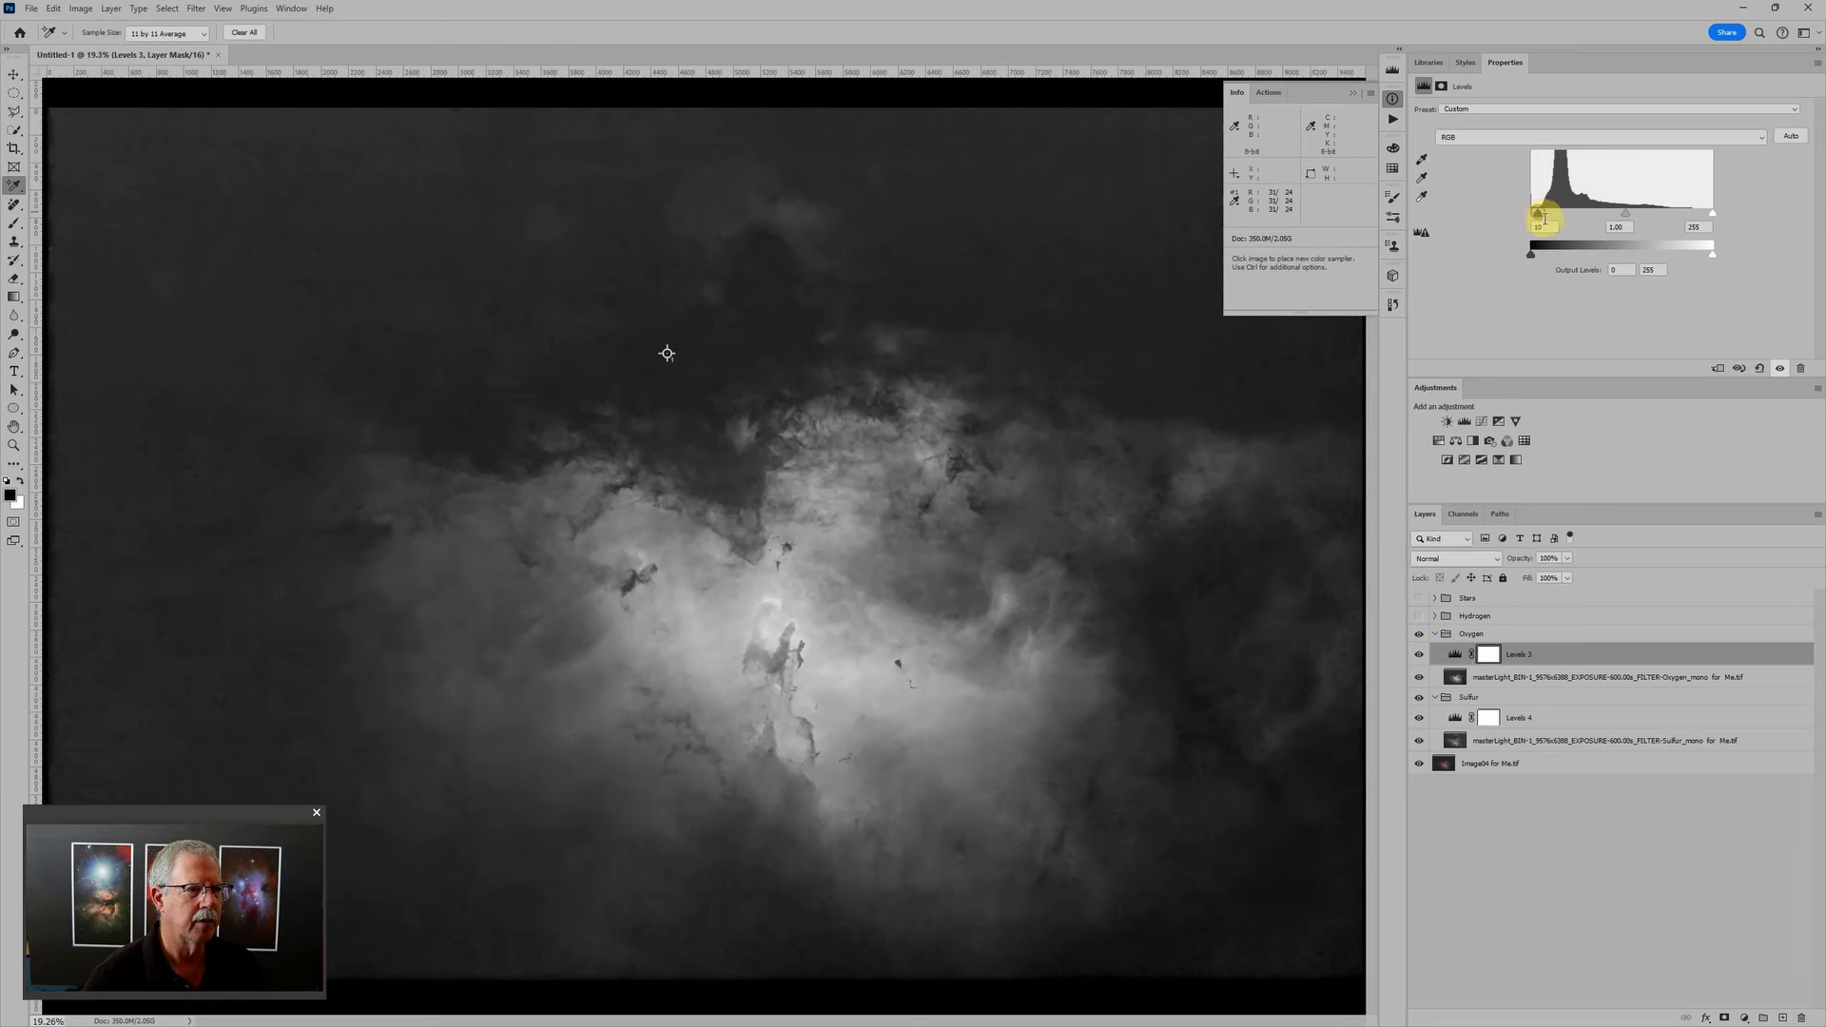
Step: Show and expand the Hydrogen group and raise the black input level of its Levels layer until the sampled background reads 24
click(1420, 616)
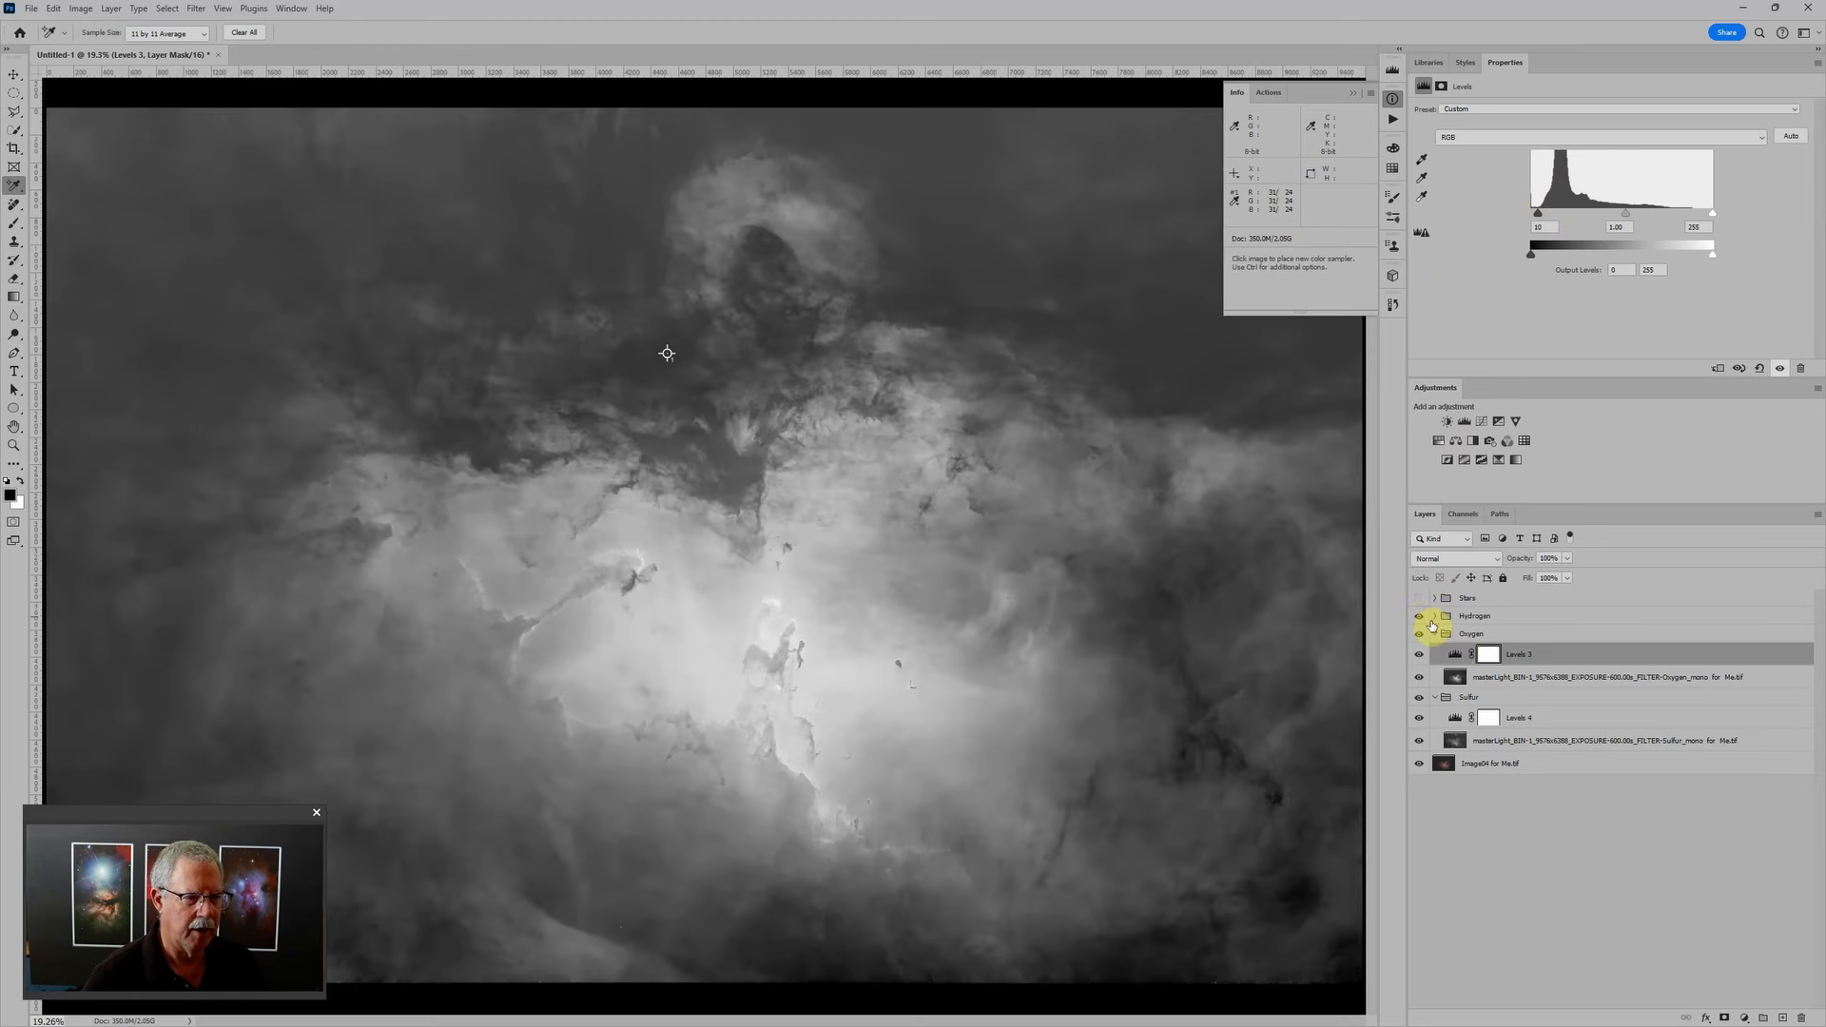
click(1434, 616)
click(1453, 643)
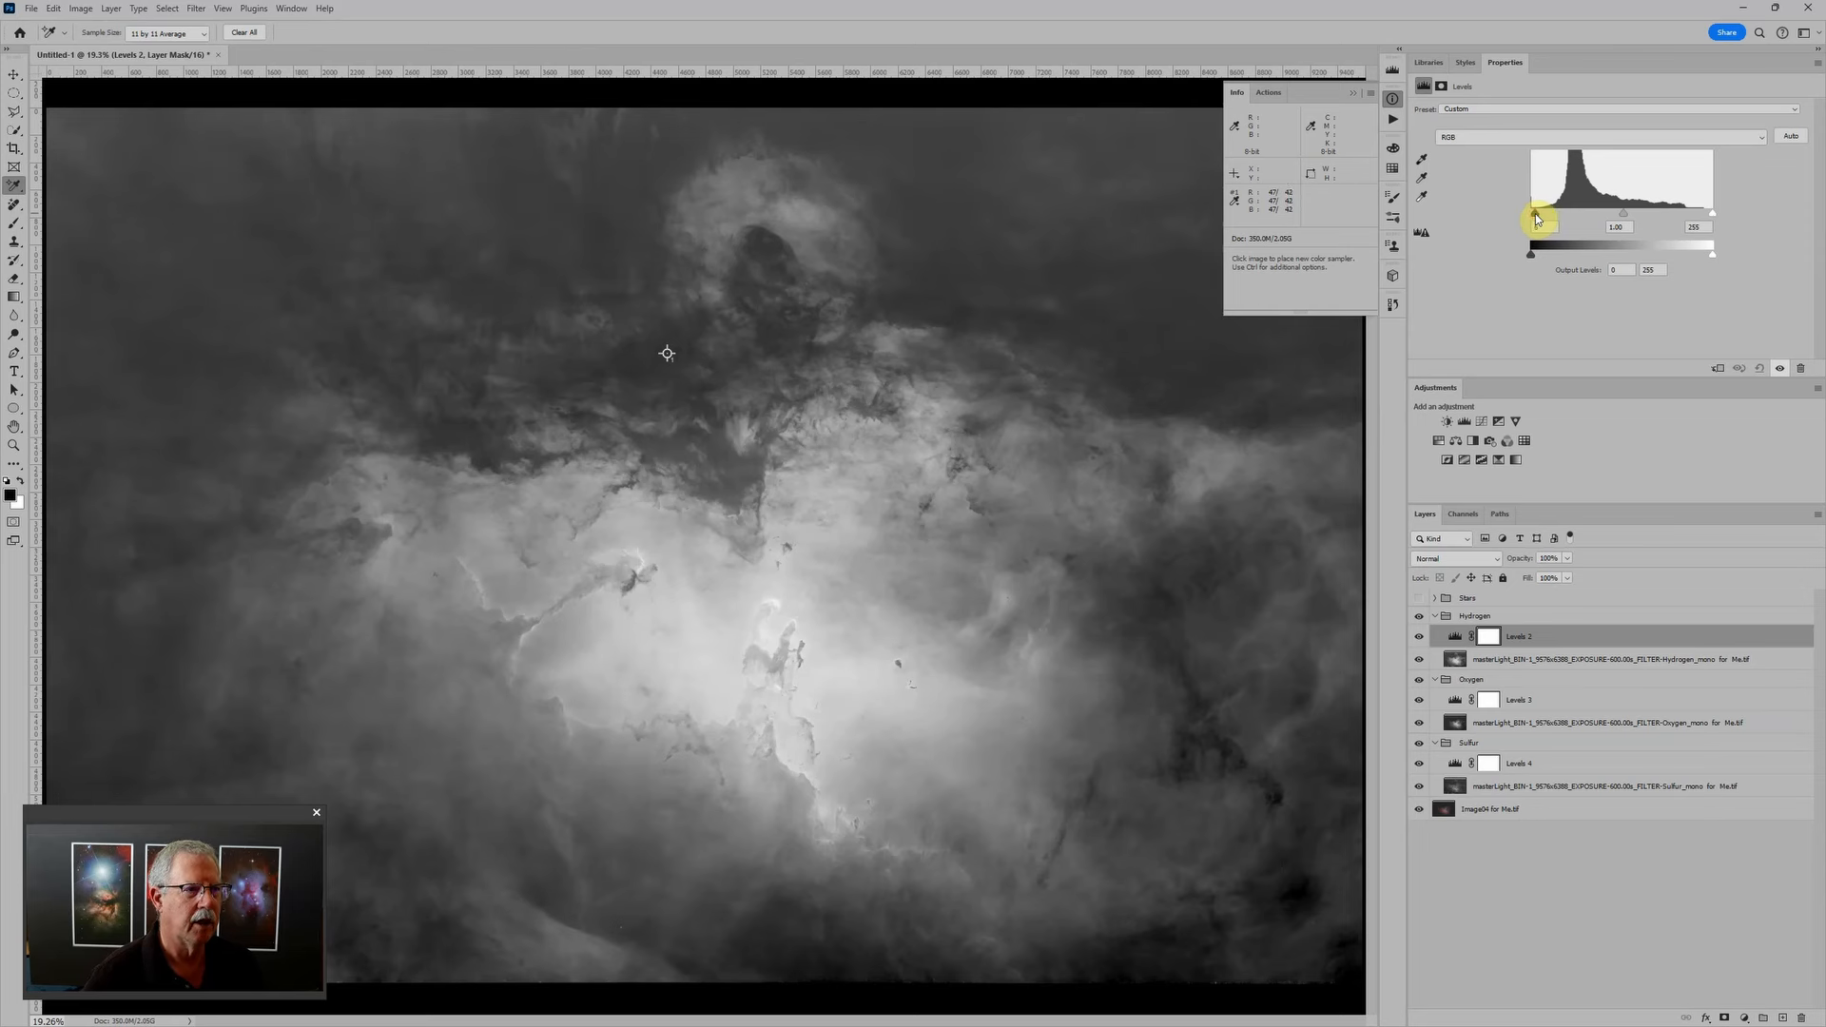
drag(1535, 215, 1544, 218)
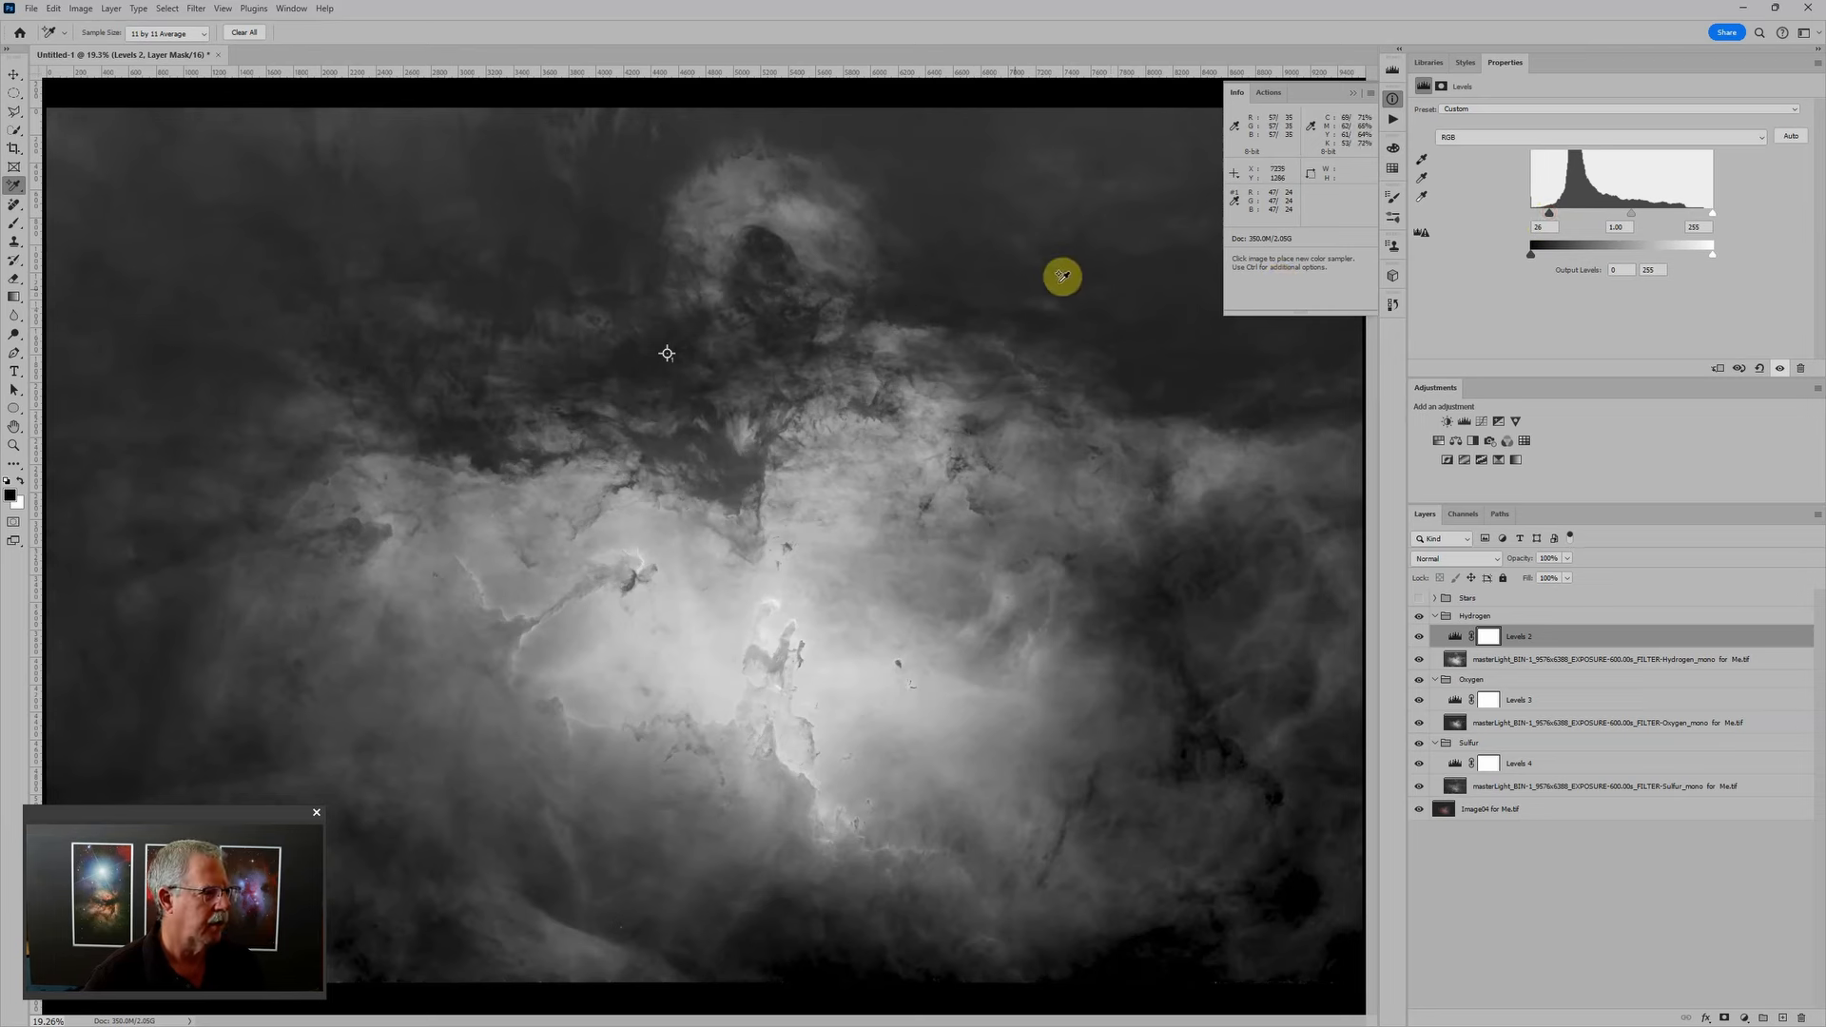
scroll(963, 316, down, 3)
scroll(968, 313, down, 2)
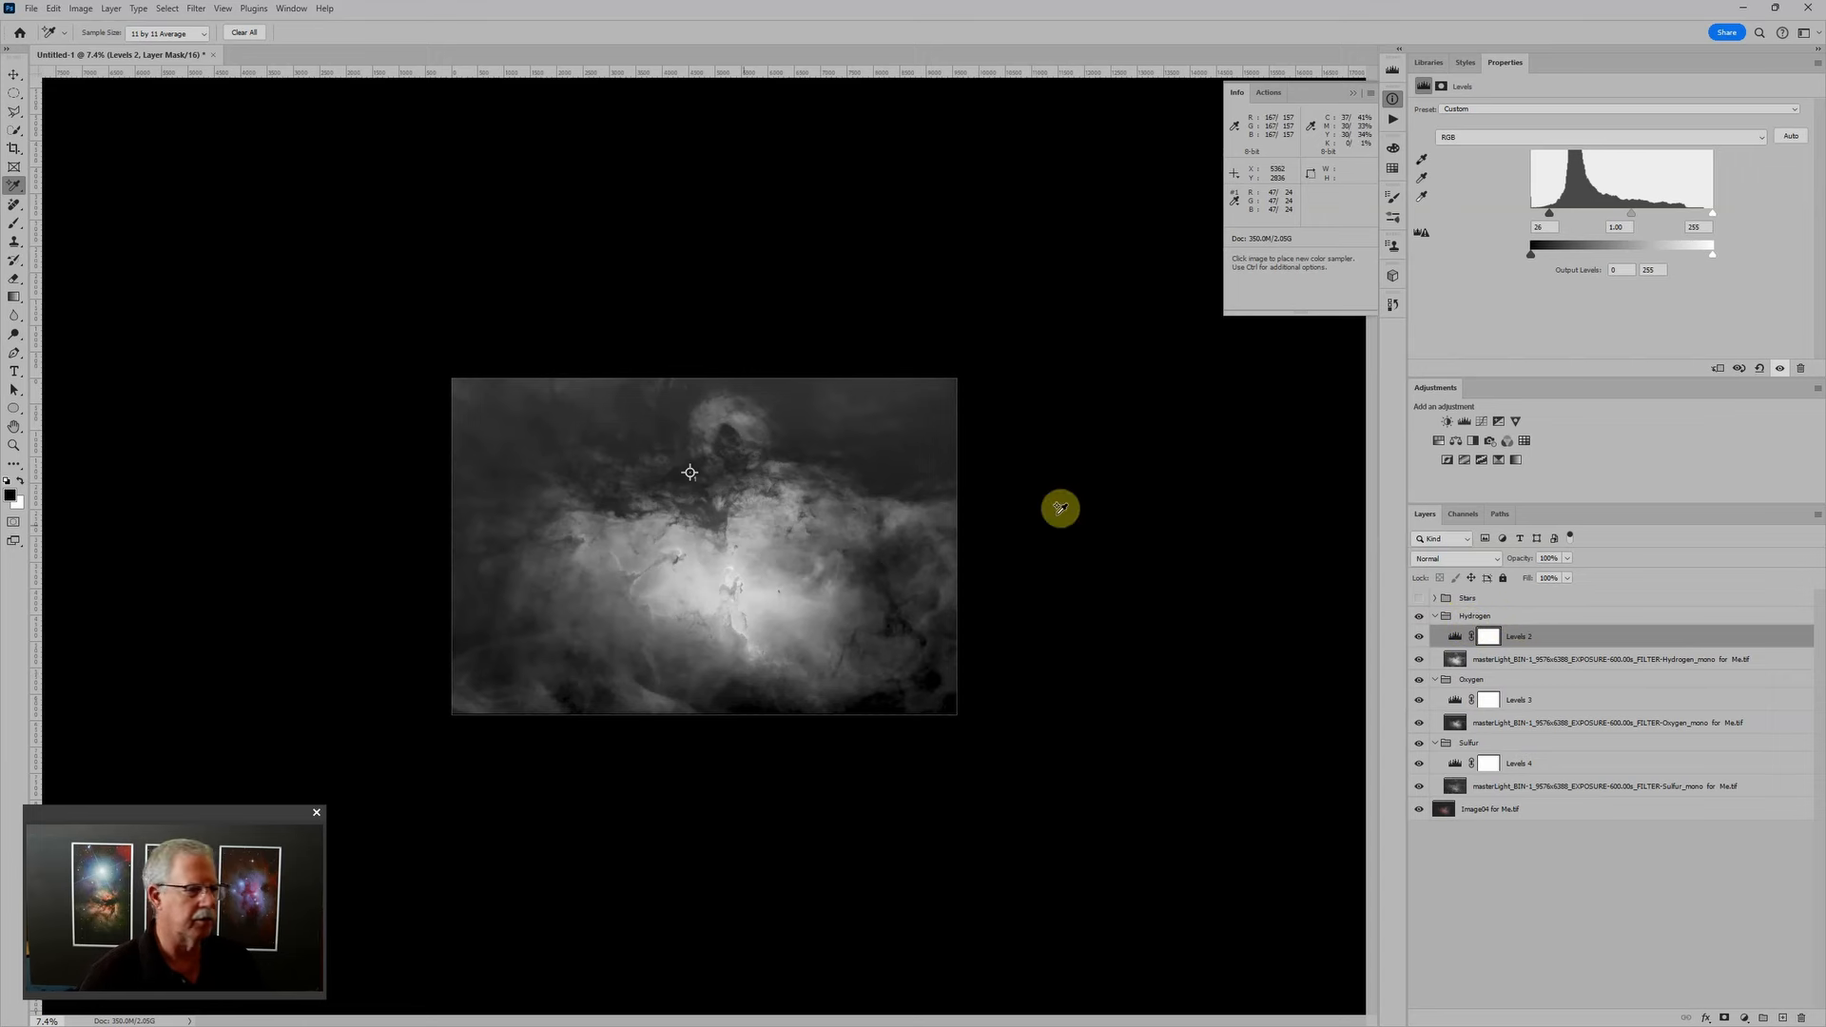
scroll(726, 530, up, 3)
scroll(838, 593, up, 1)
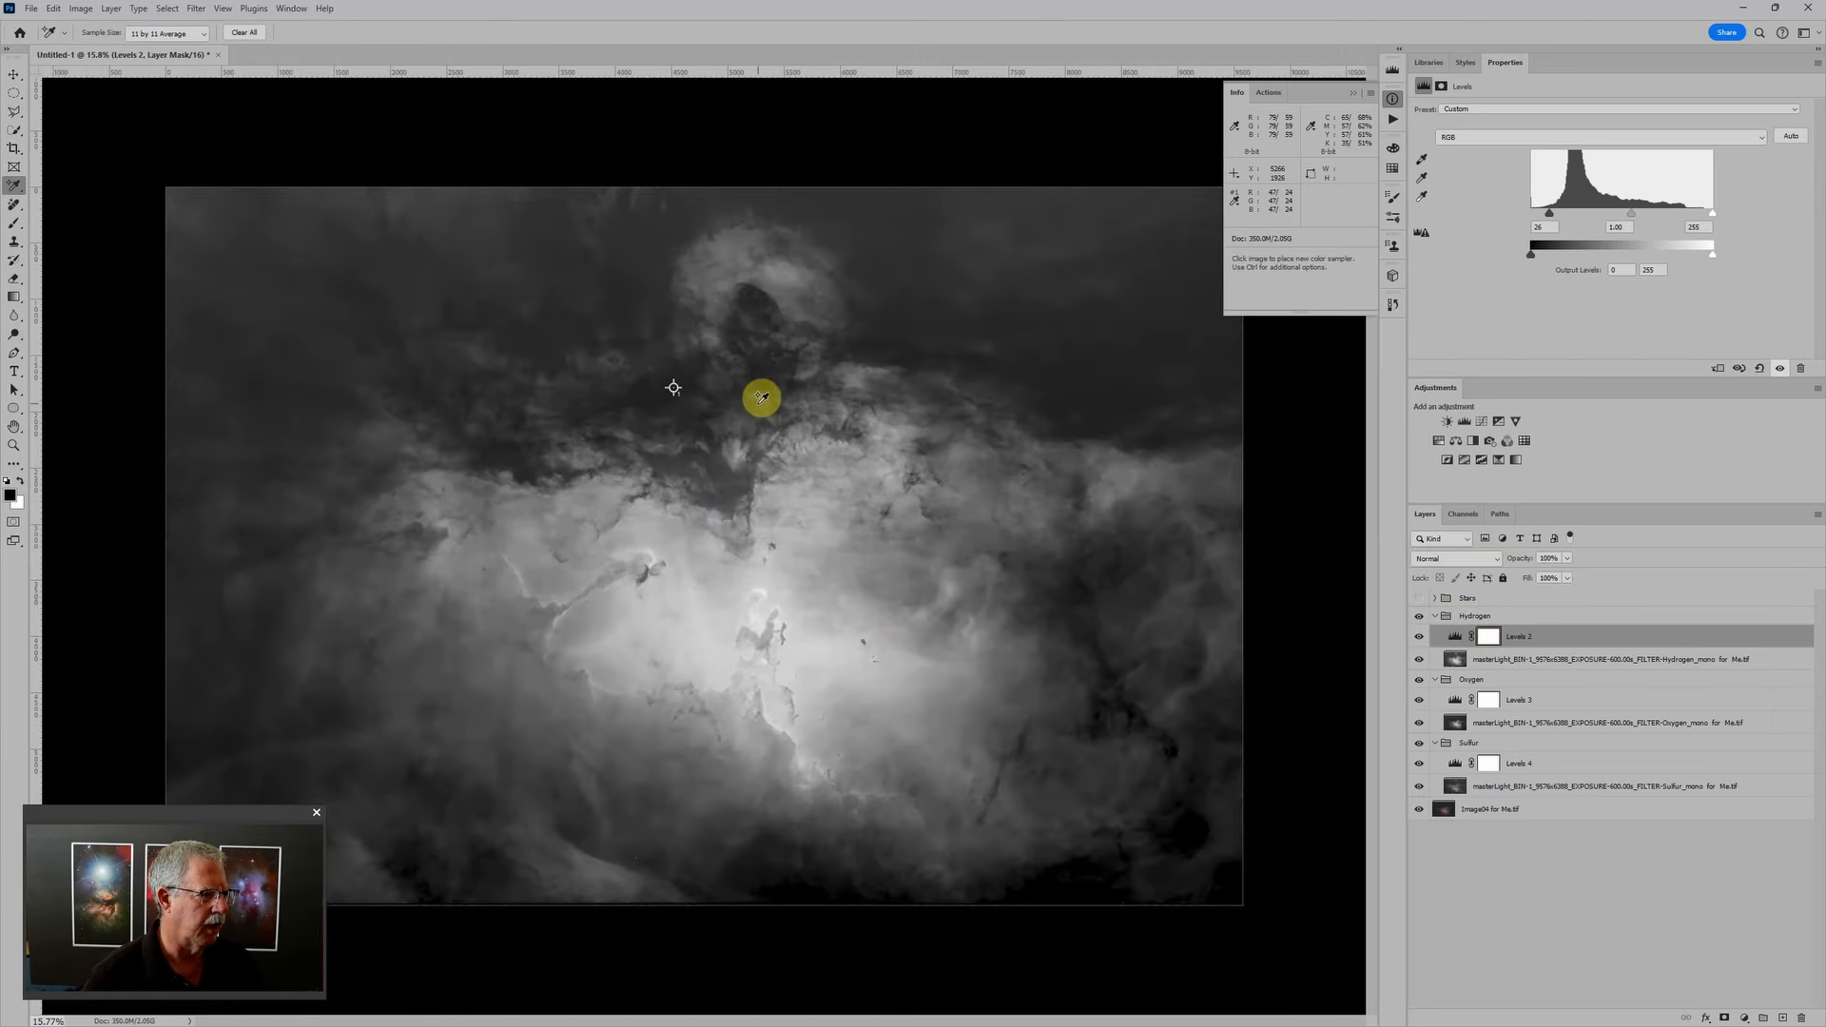
Step: Check the Green and Blue channels of the hydrogen master layer and return to the composite RGB view
click(1498, 659)
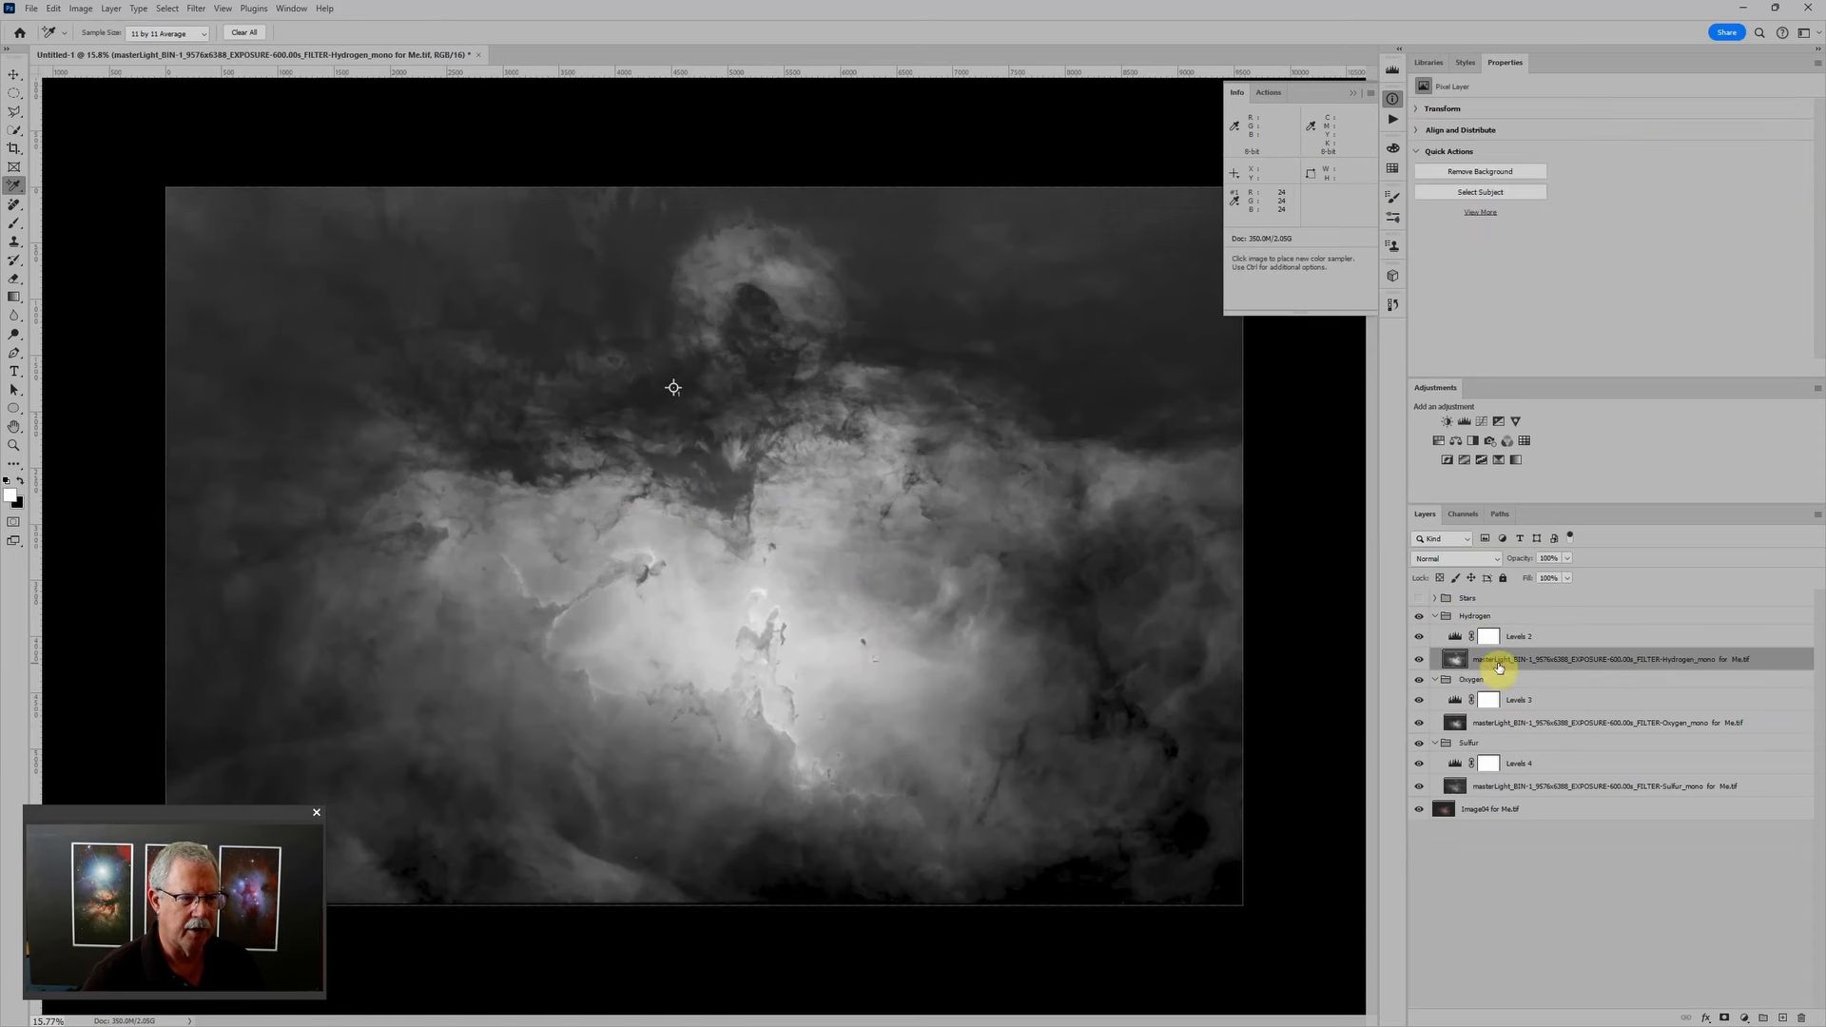
click(1467, 517)
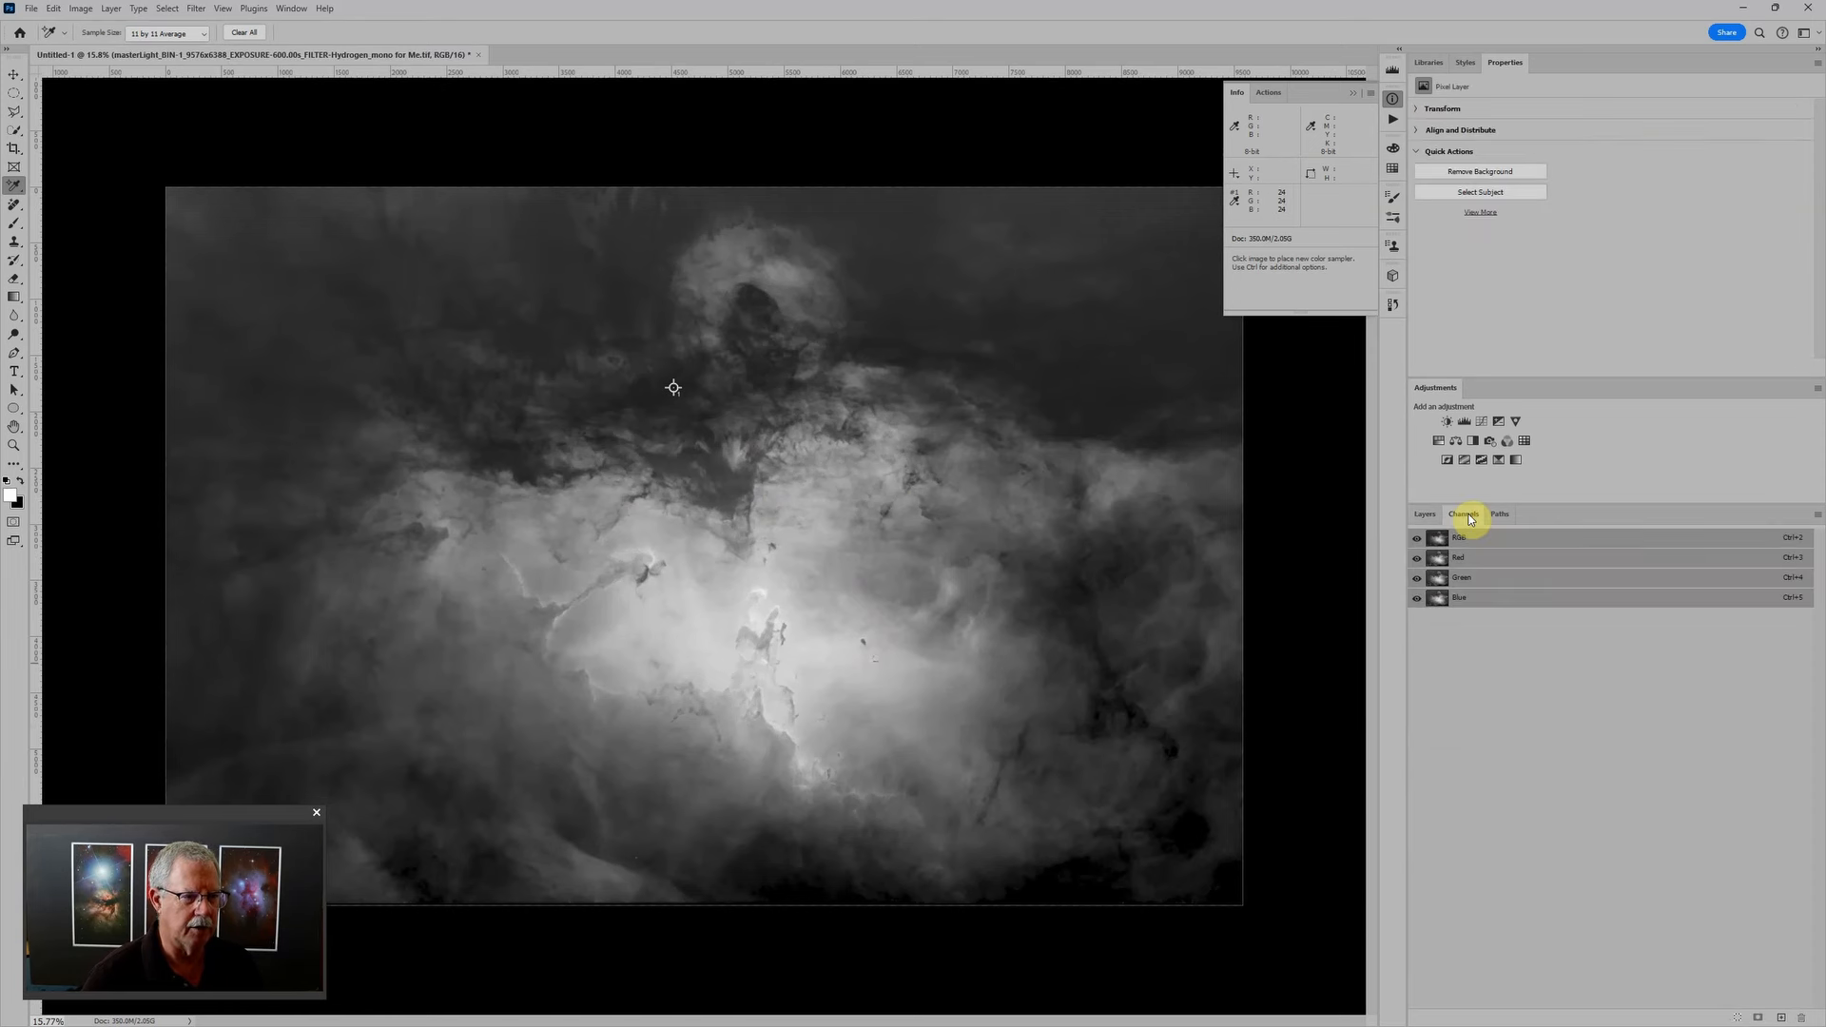
click(1440, 578)
click(1444, 604)
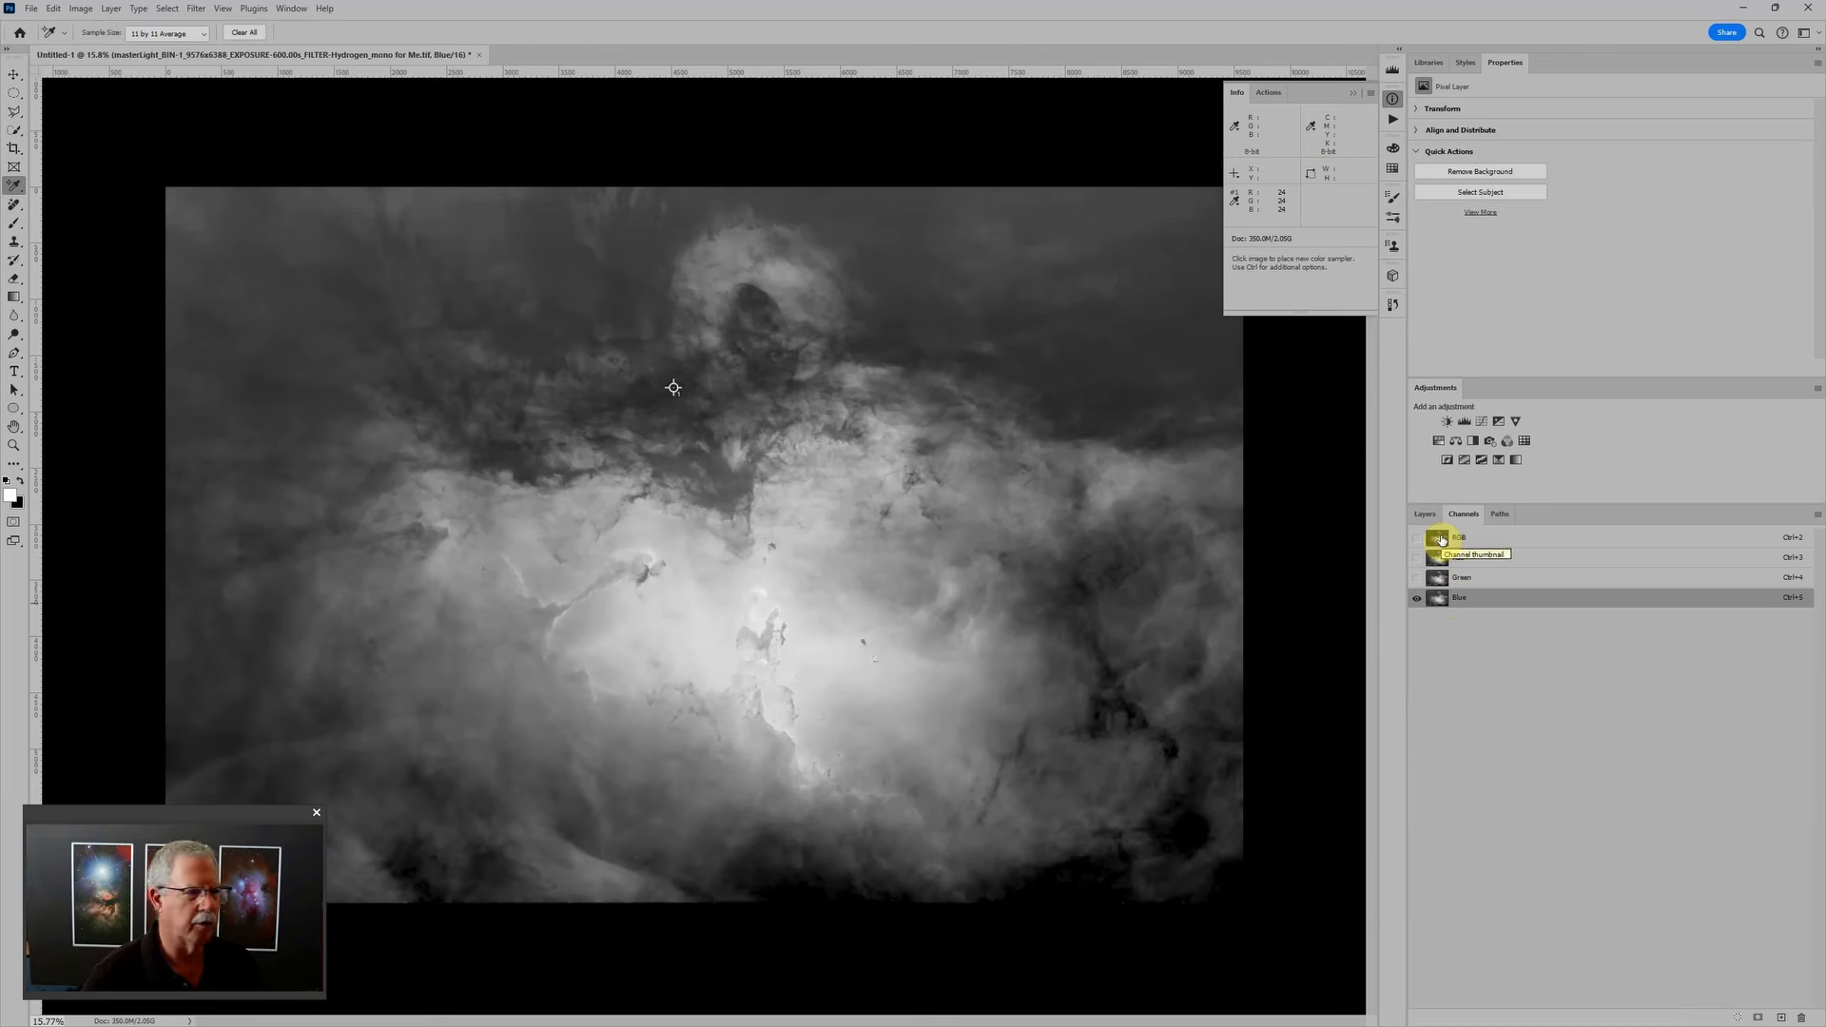
click(1441, 540)
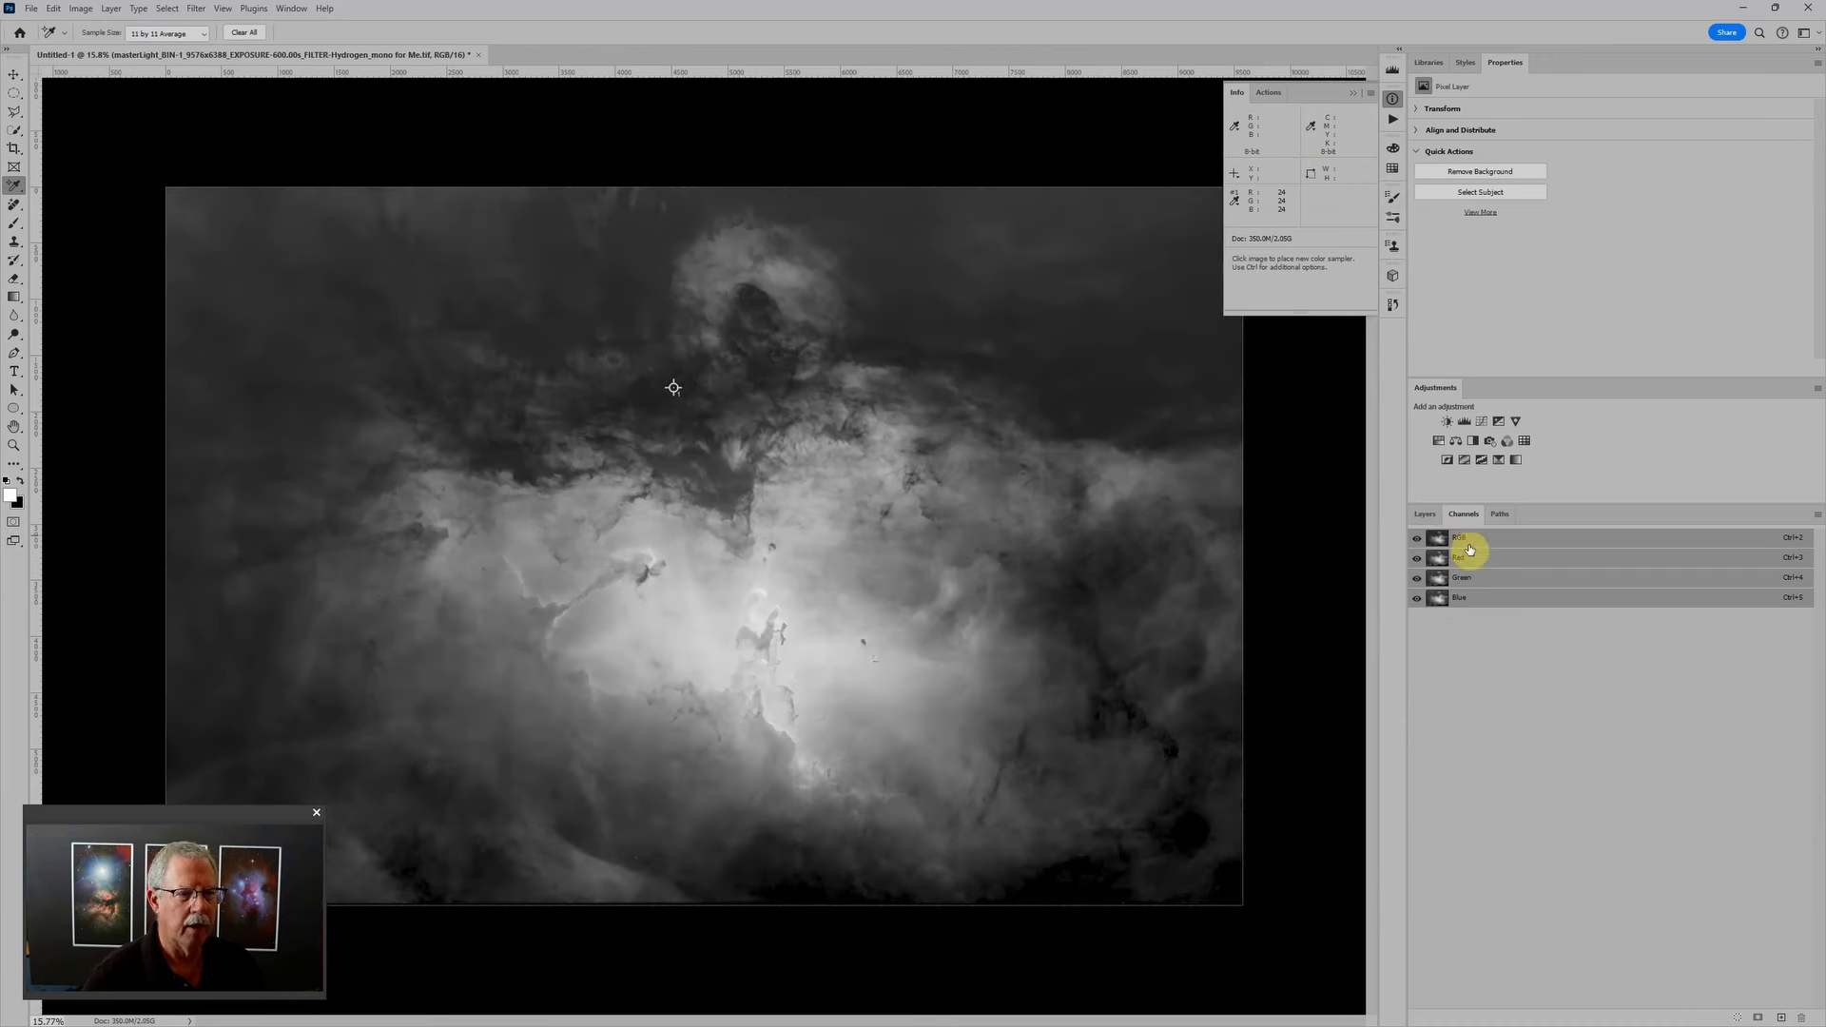
click(1426, 515)
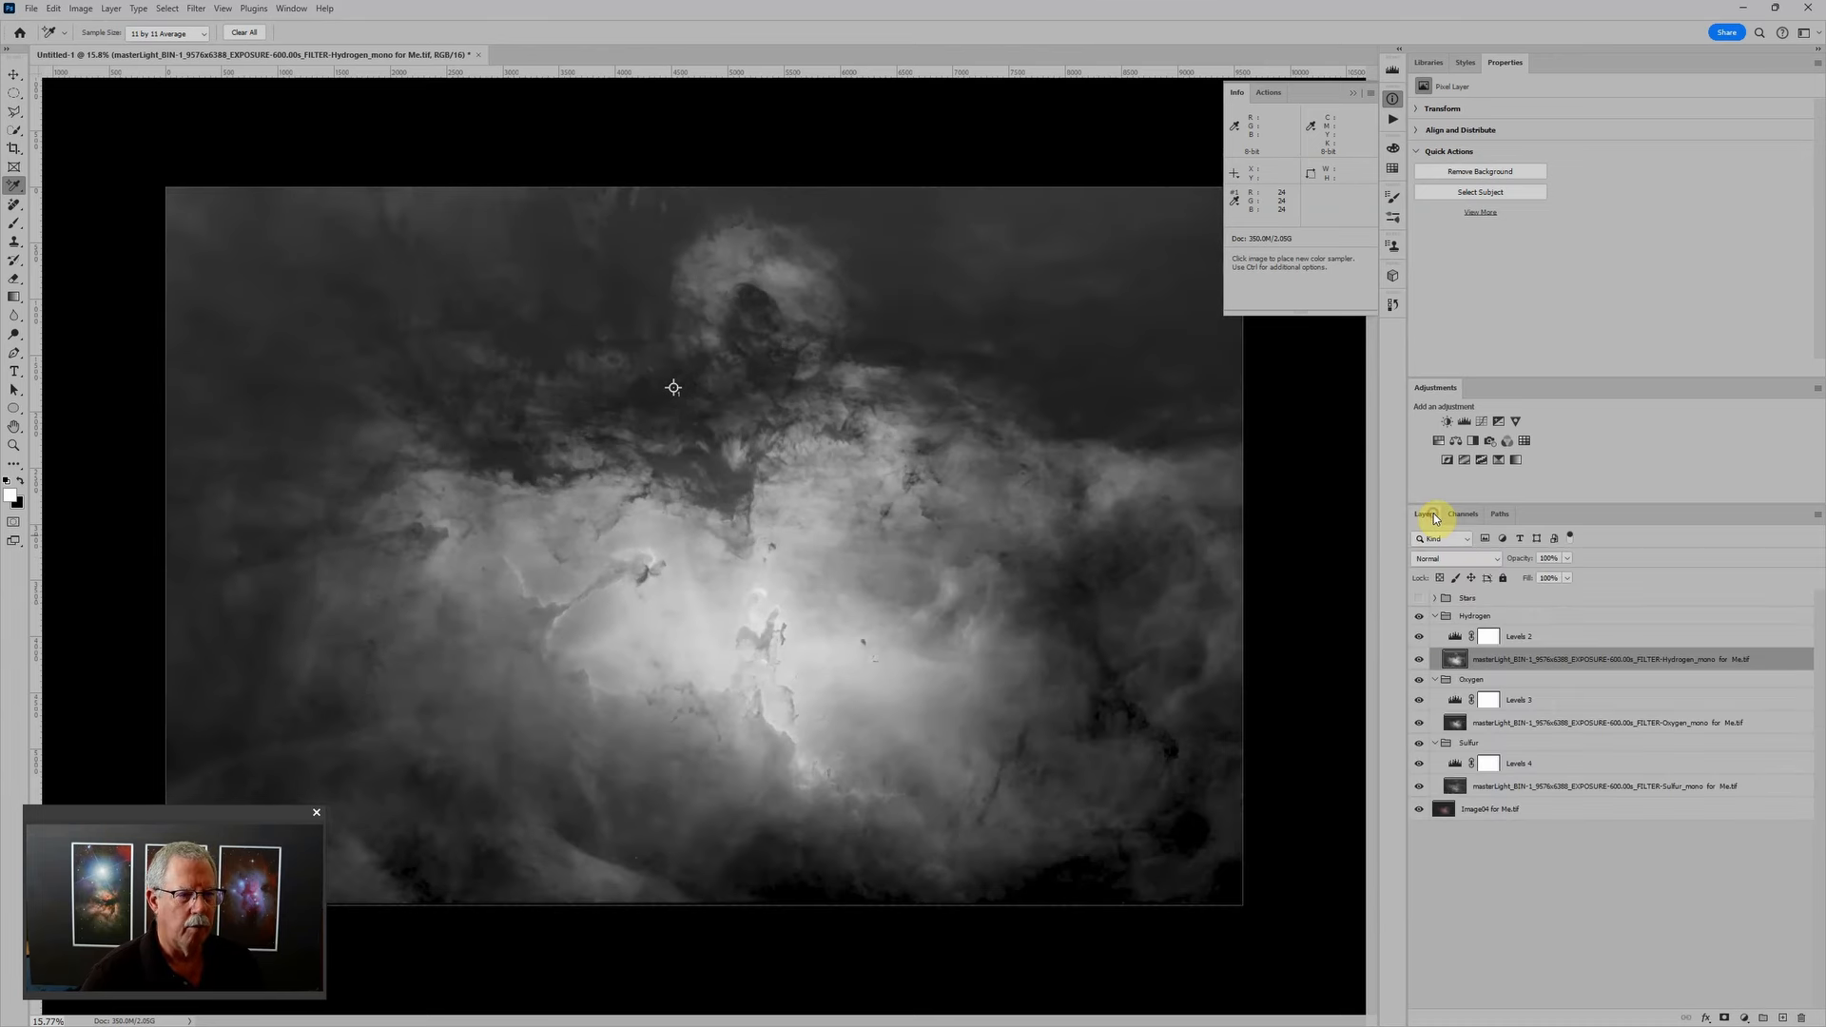
Step: Hide the Hydrogen and Oxygen groups to leave the Sulfur group on view
click(1655, 861)
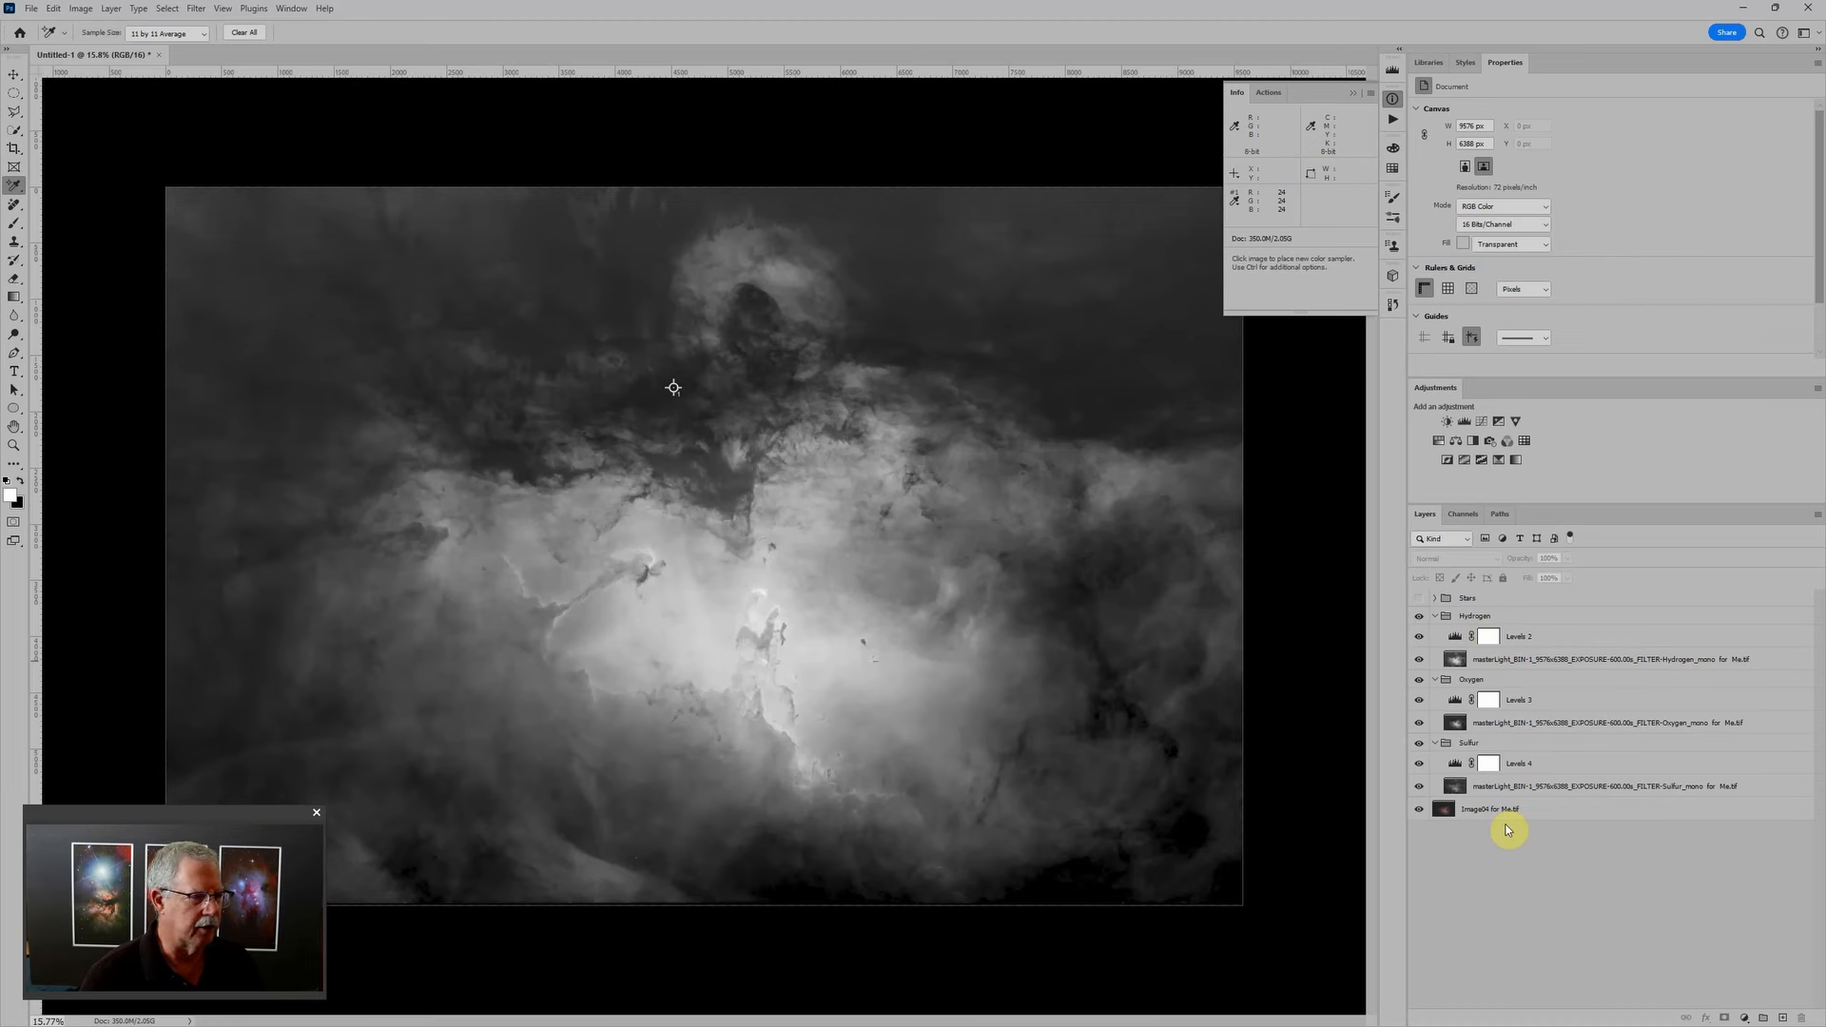
click(1525, 743)
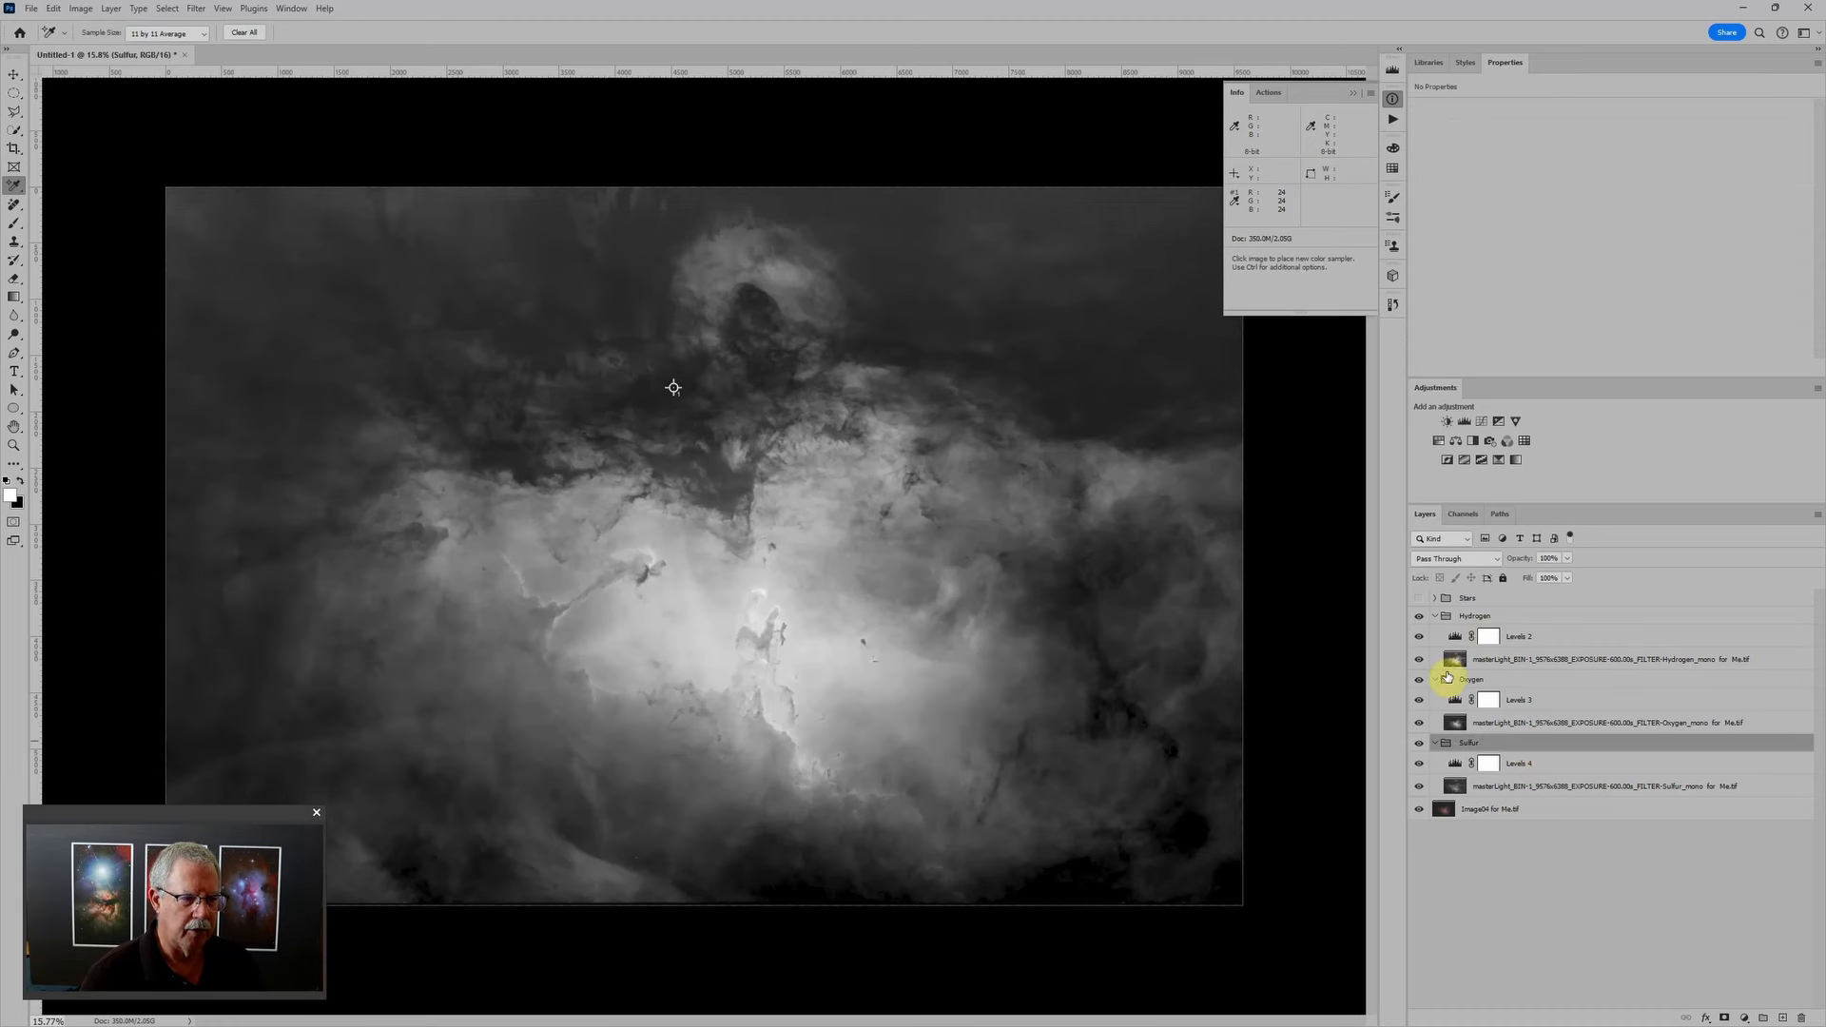
click(1418, 616)
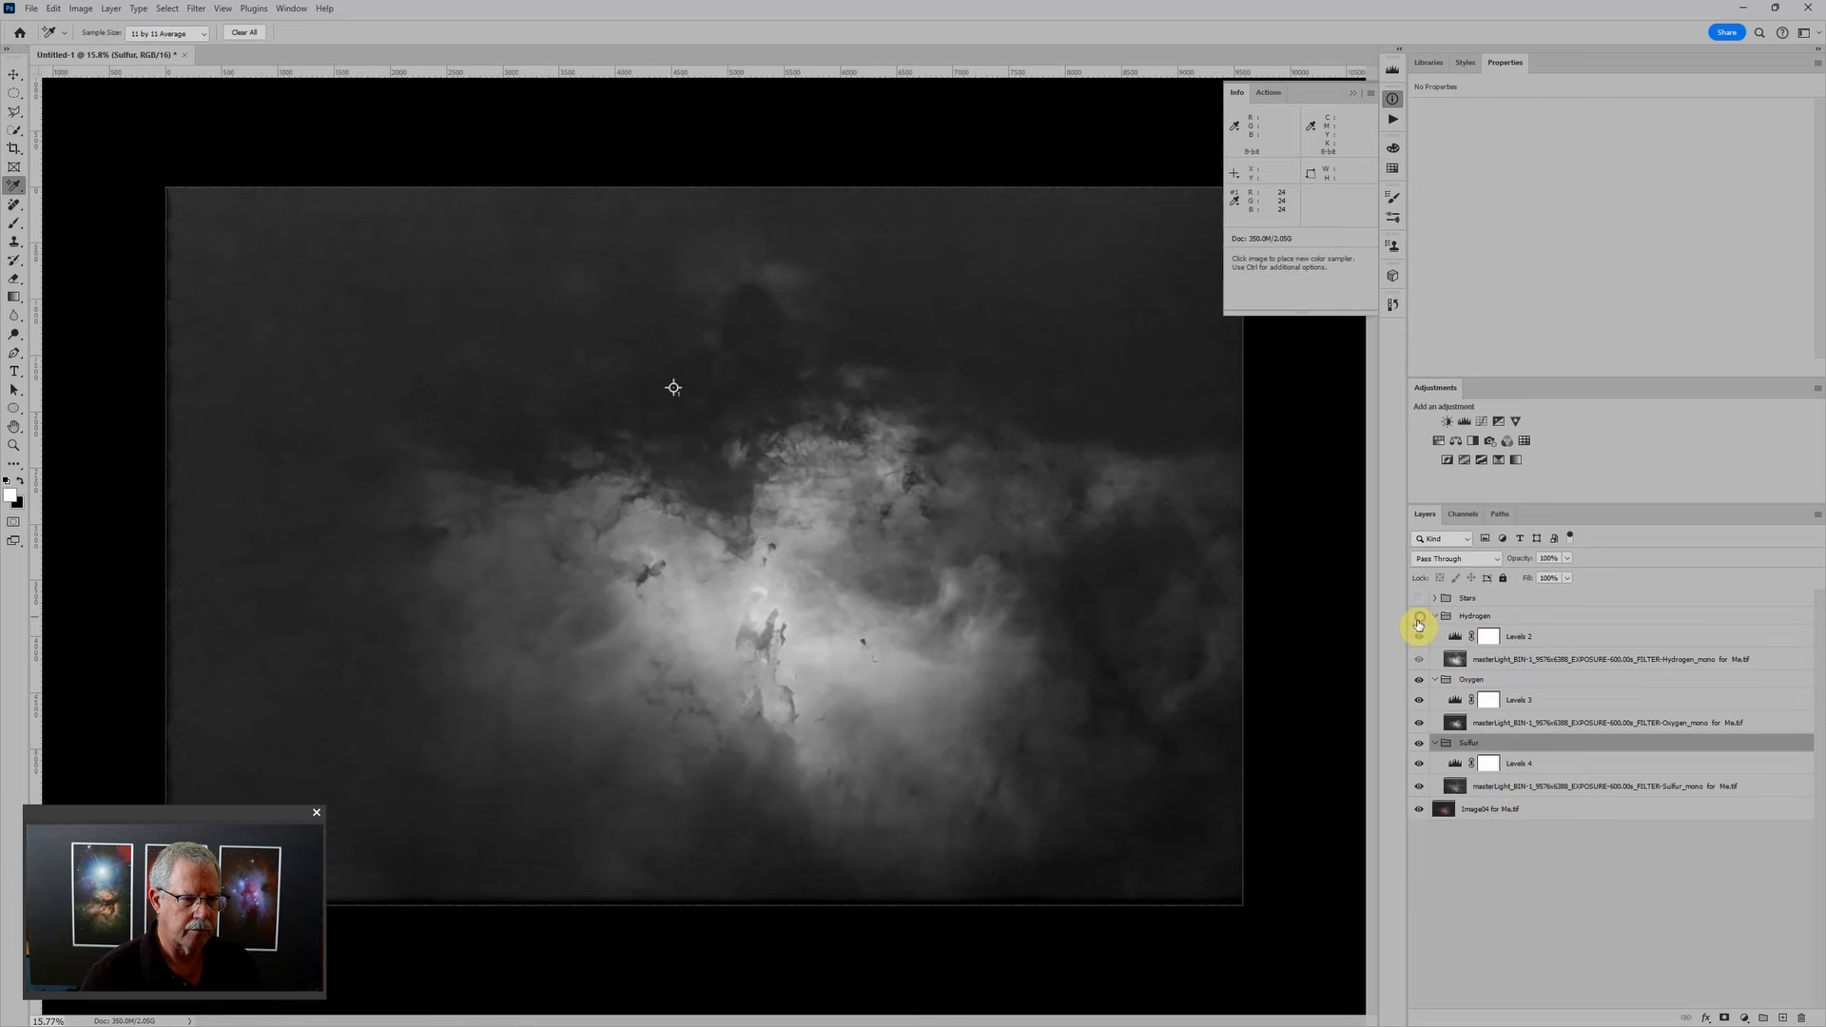
click(1418, 679)
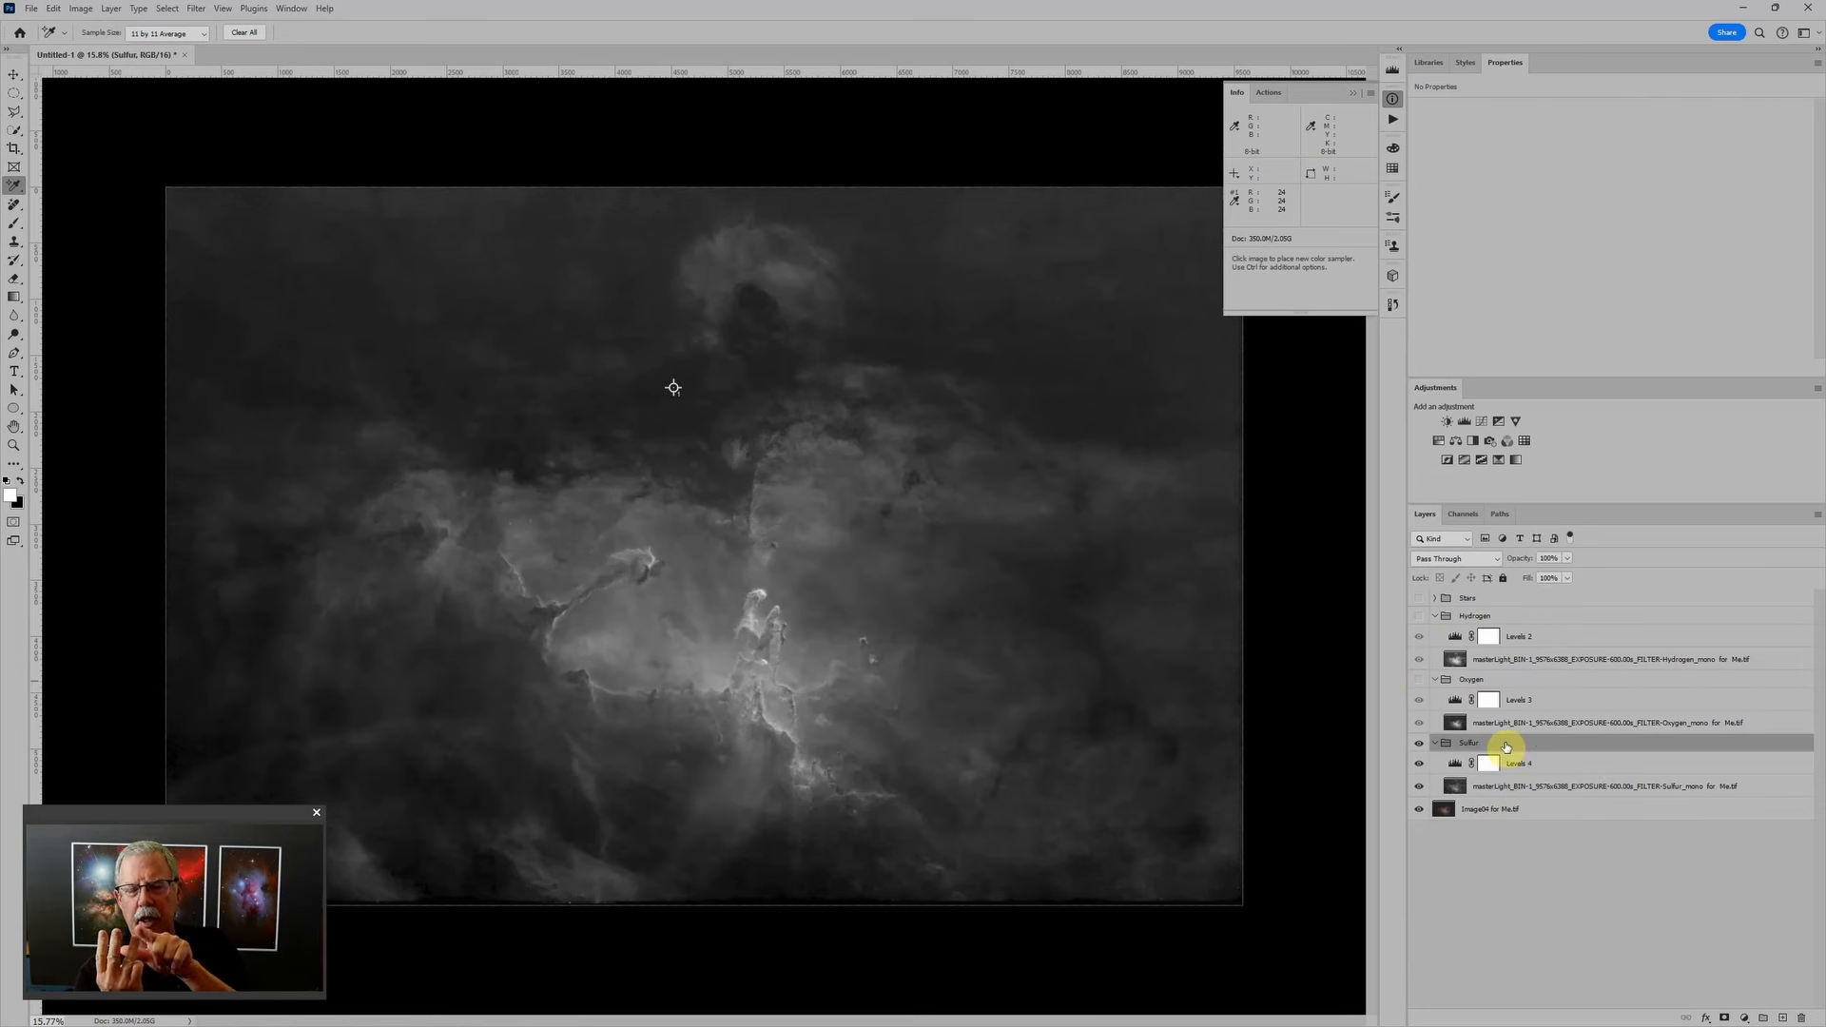
Step: Show the Oxygen group and exclude the R and G channels in its blending options, leaving only B
click(1418, 679)
click(1568, 683)
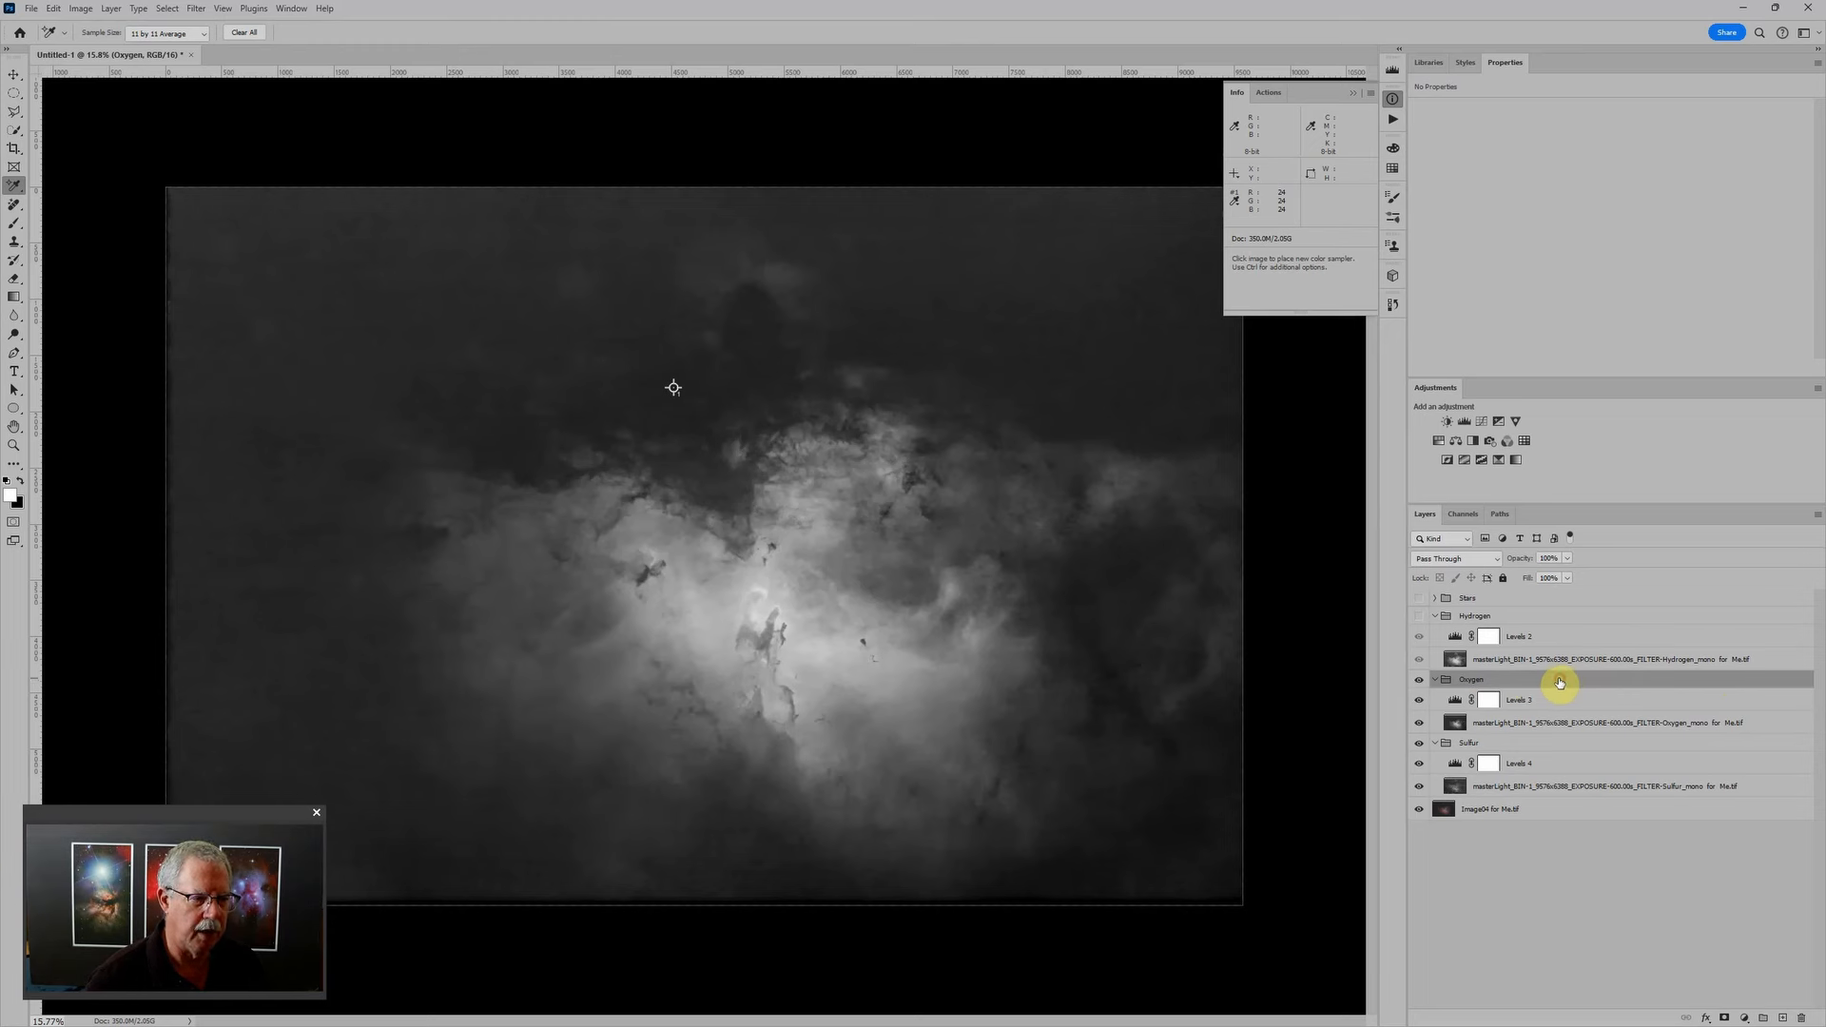
double_click(1561, 682)
drag(1450, 273, 1178, 294)
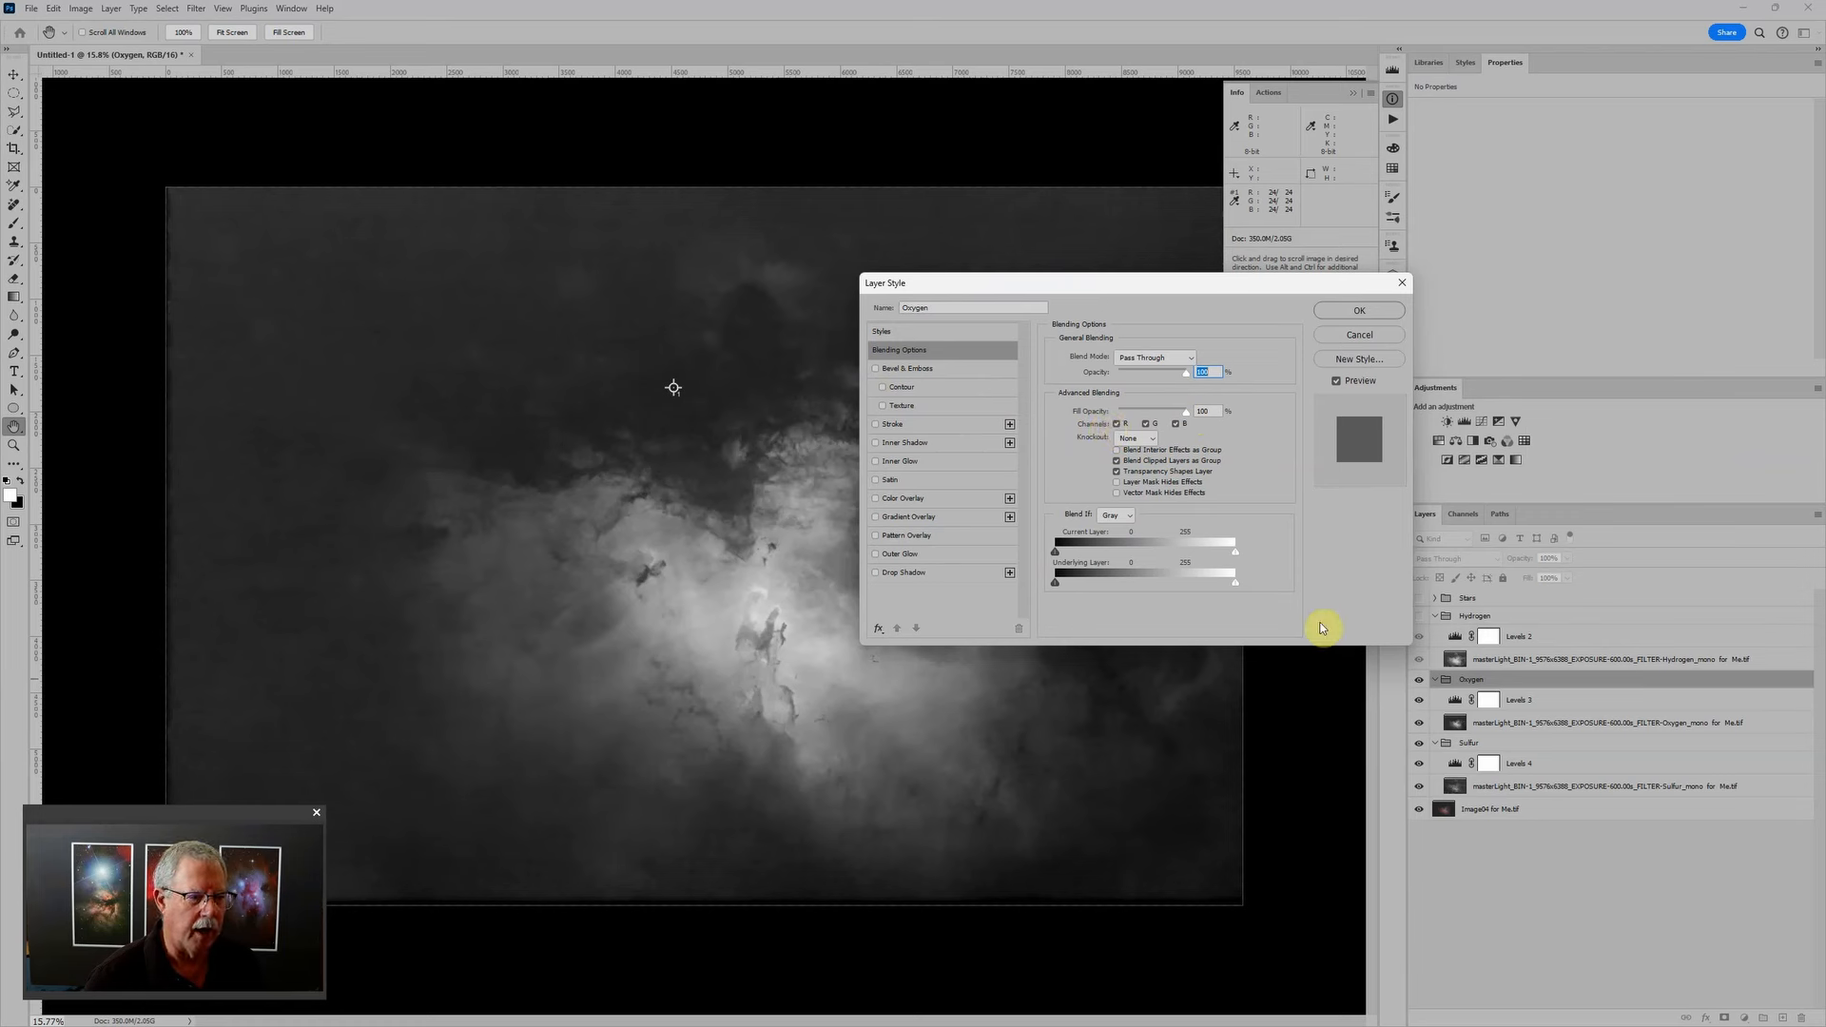
click(1116, 424)
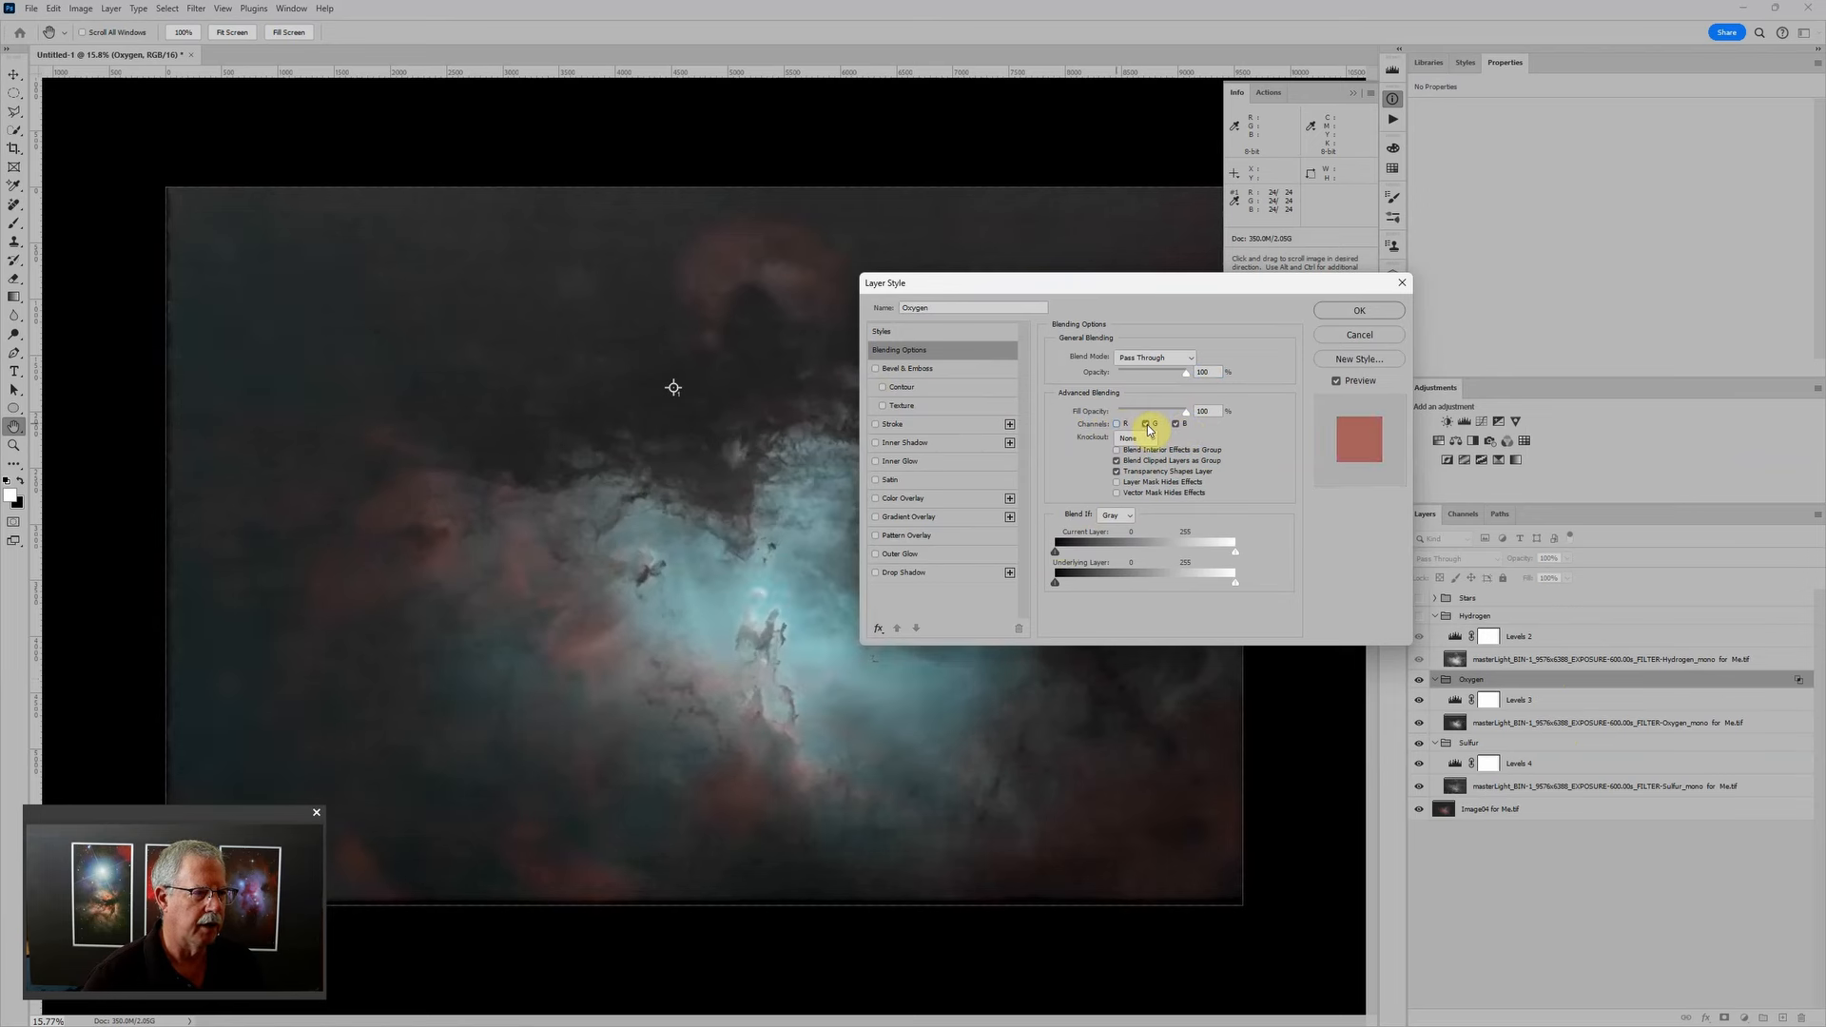
click(1148, 424)
drag(1046, 285, 1233, 181)
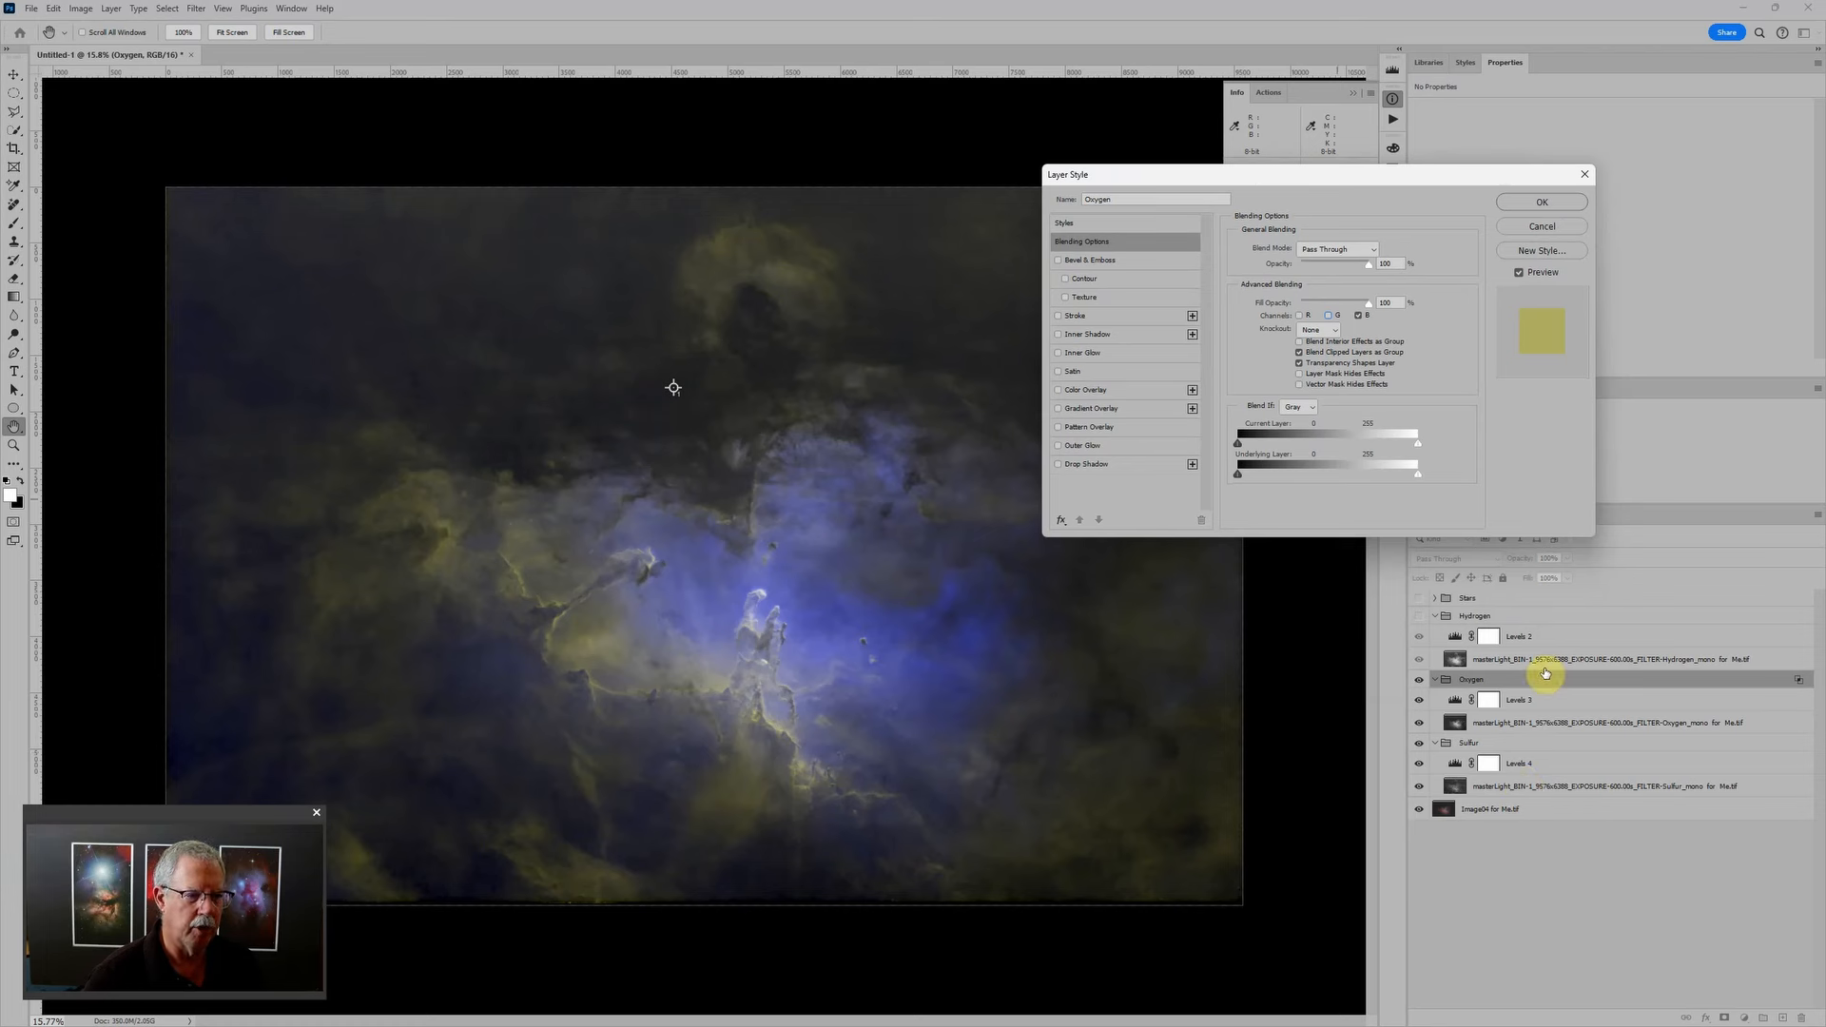
click(1535, 202)
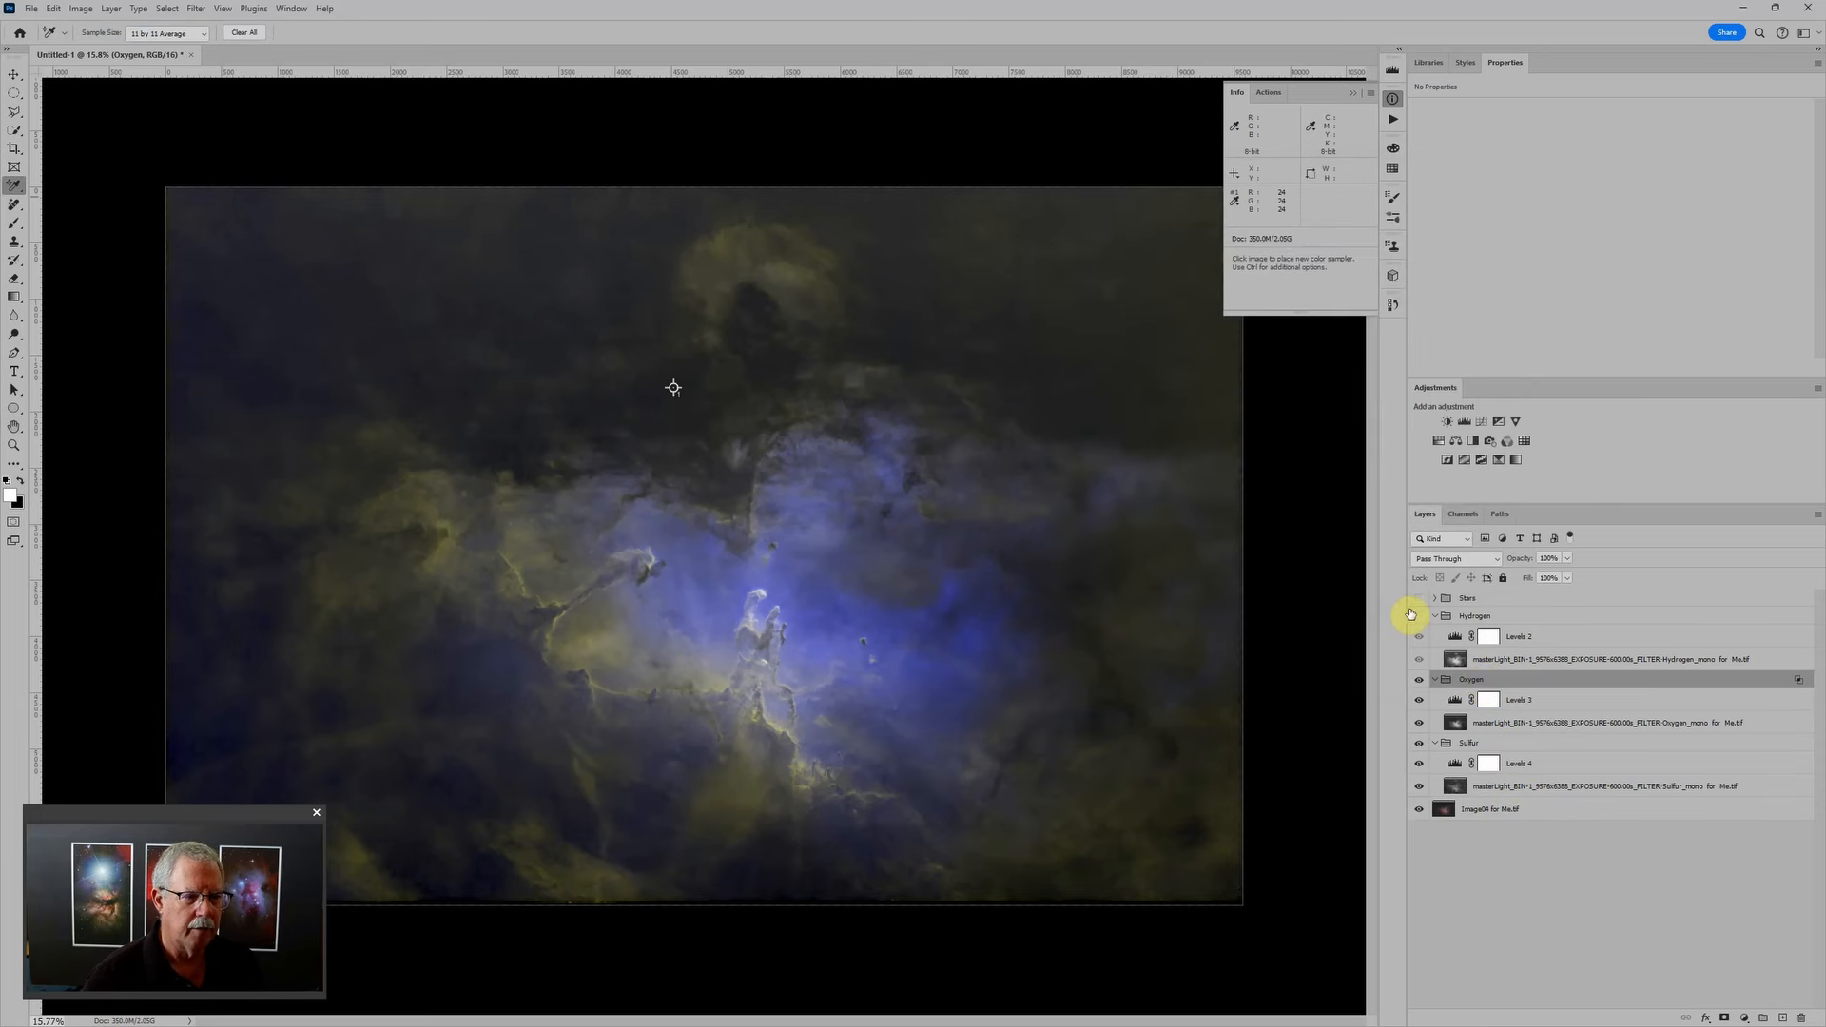
Step: Show the Hydrogen group and exclude the R and B channels in its blending options, leaving only G
click(1418, 616)
click(1516, 616)
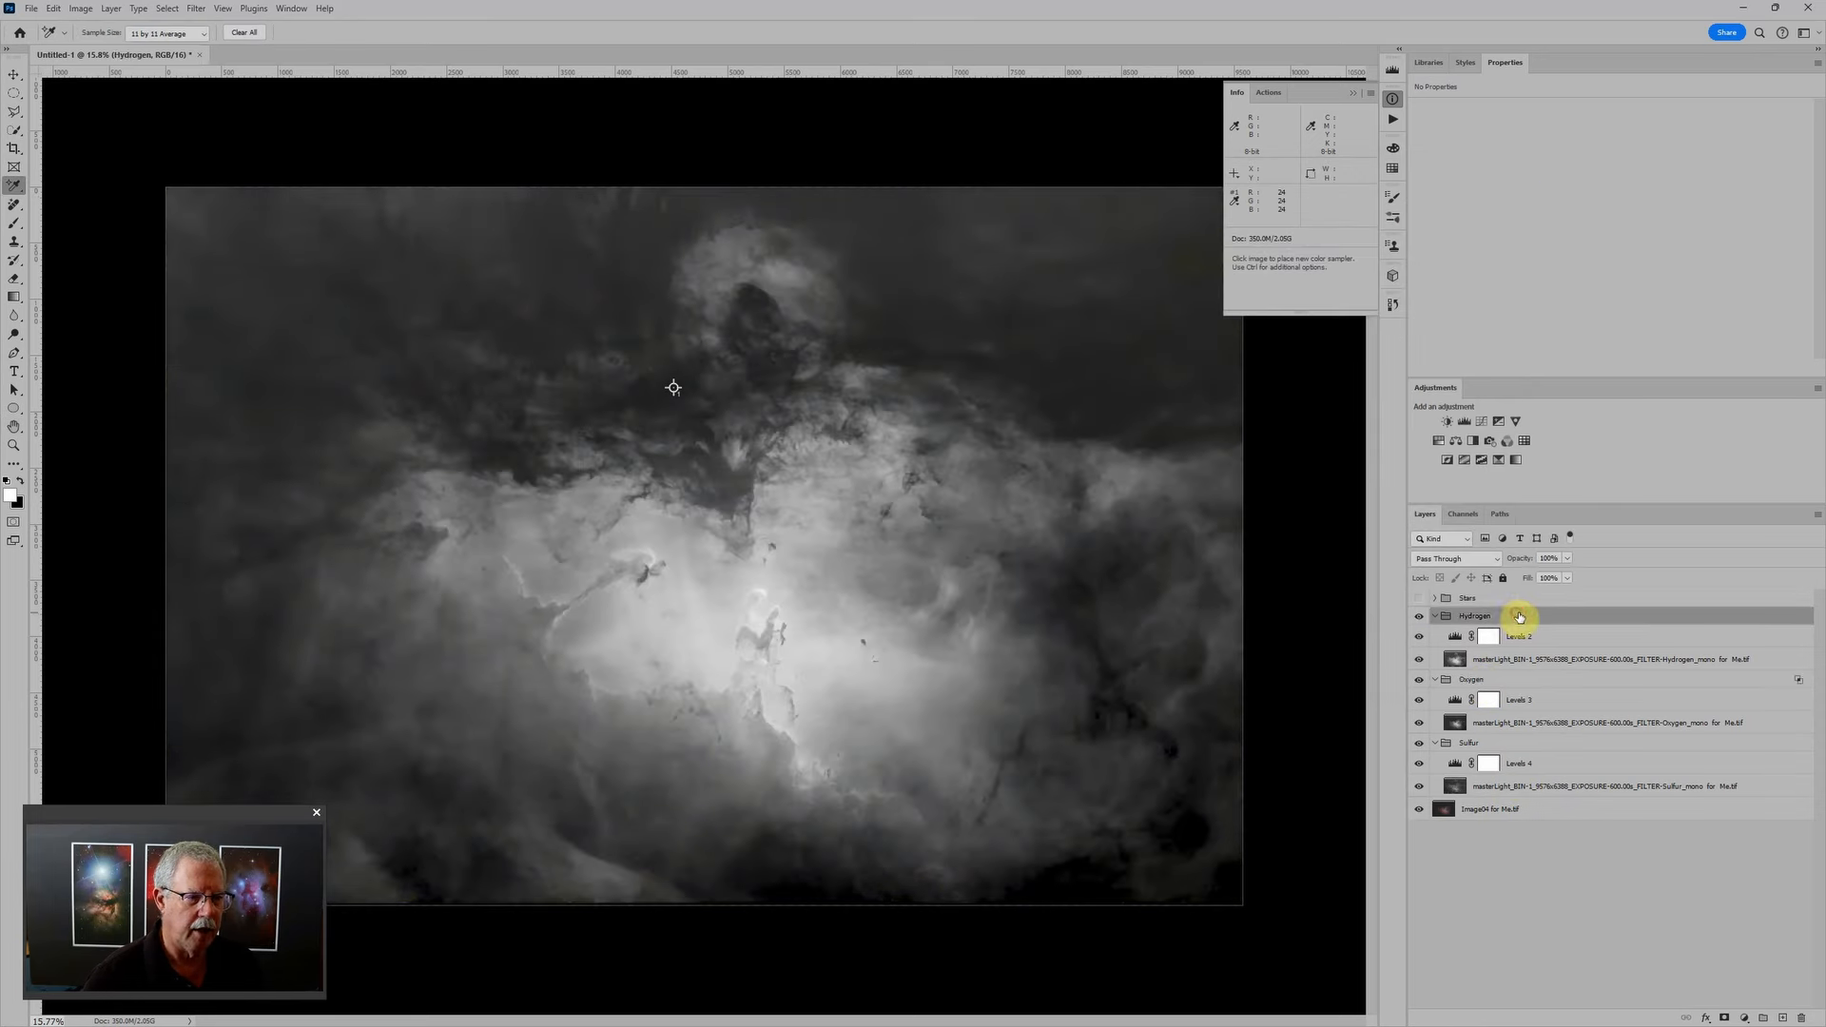
double_click(1521, 616)
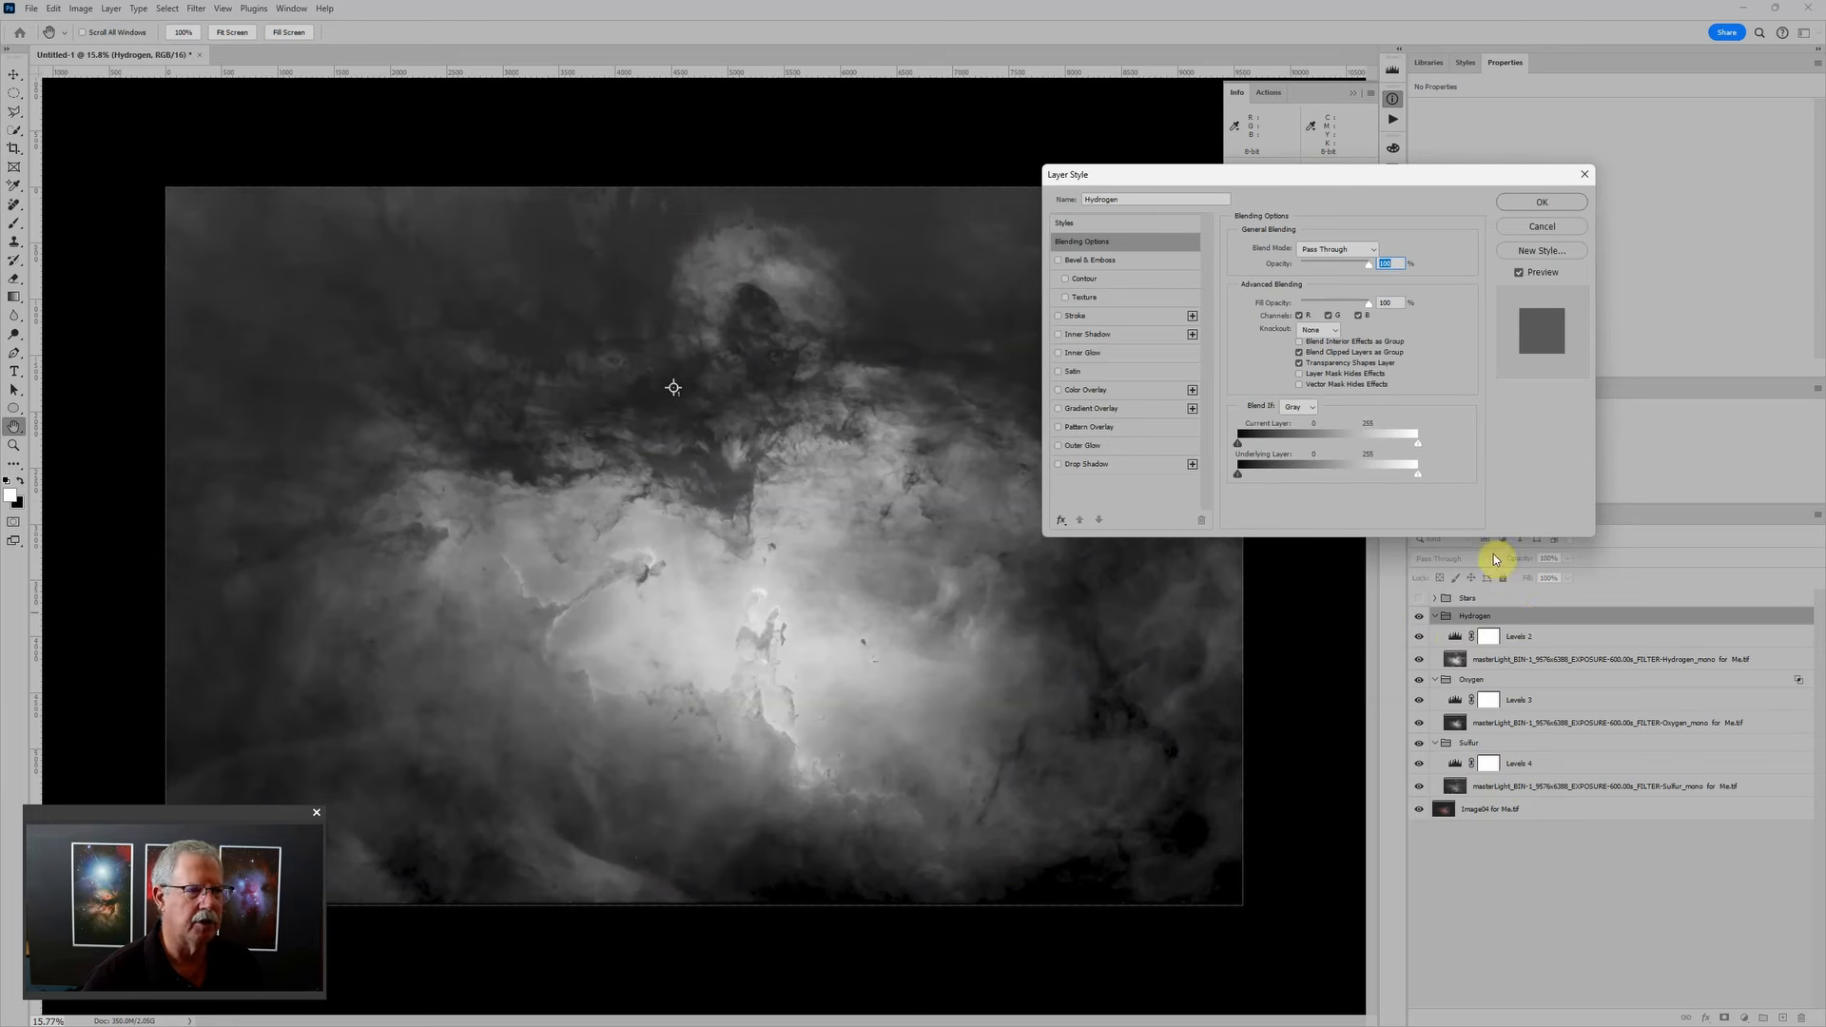
click(1299, 314)
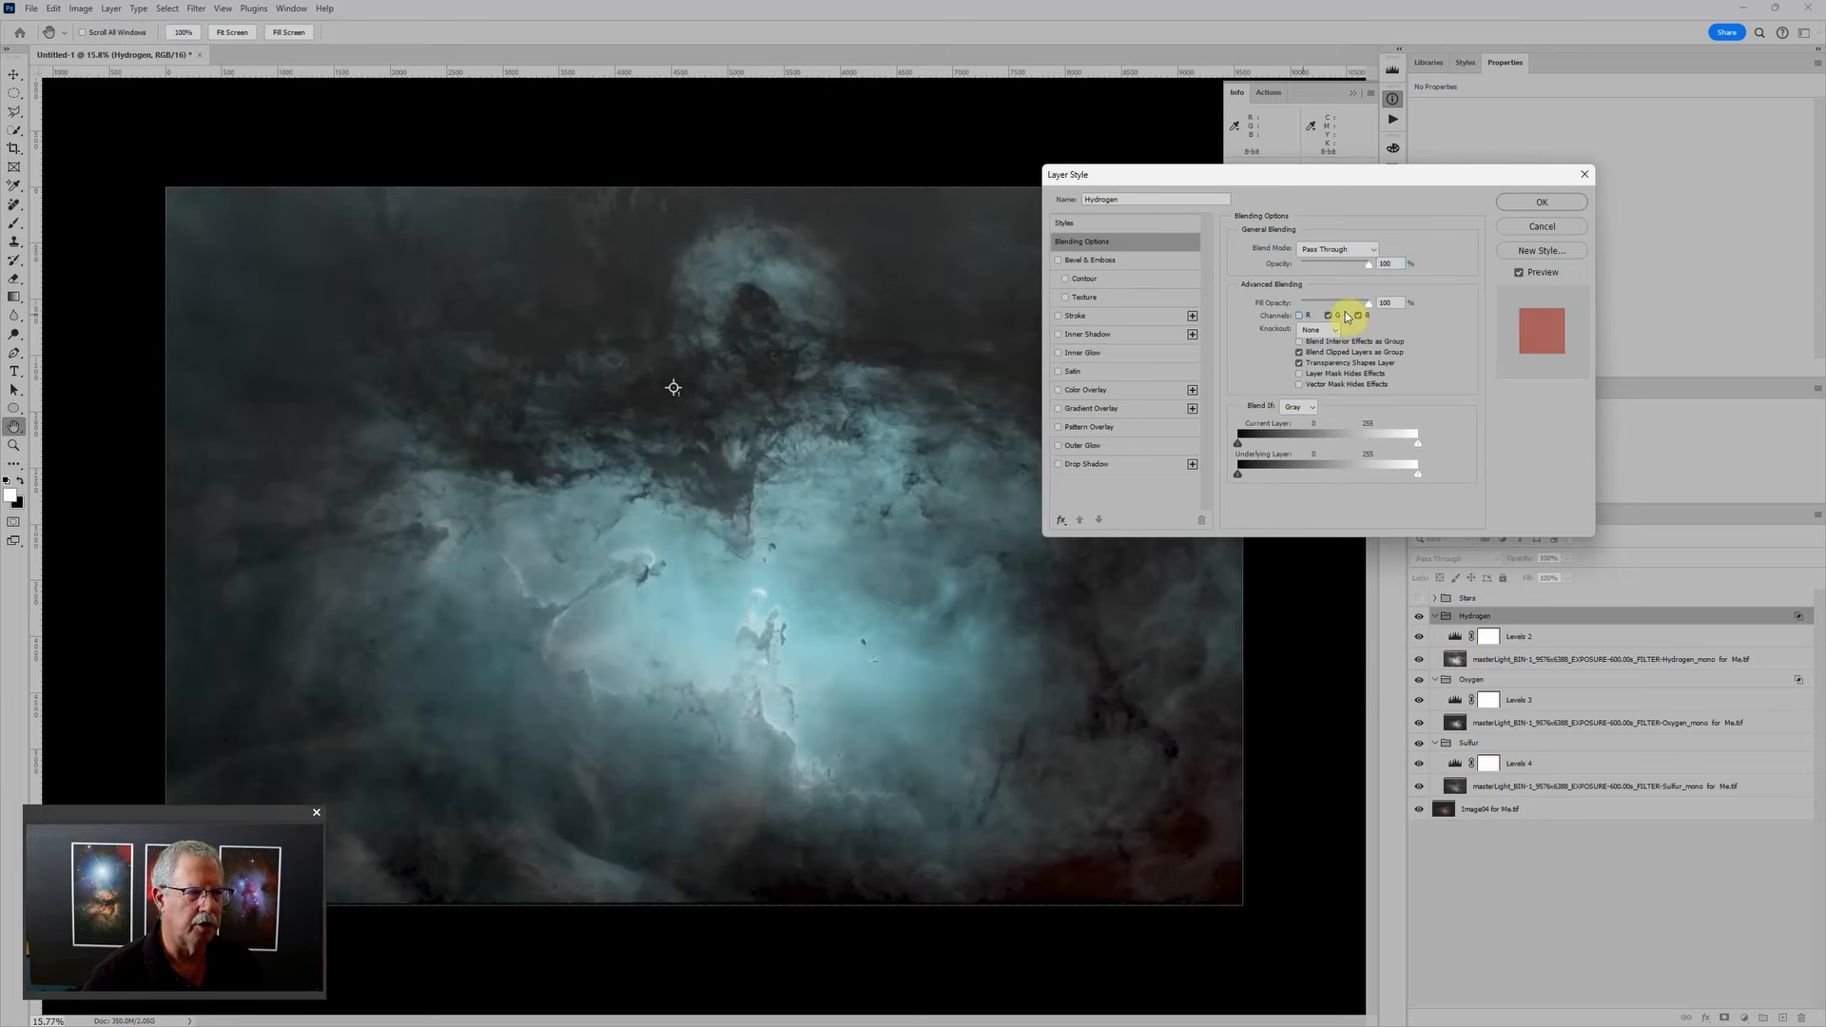
click(1358, 315)
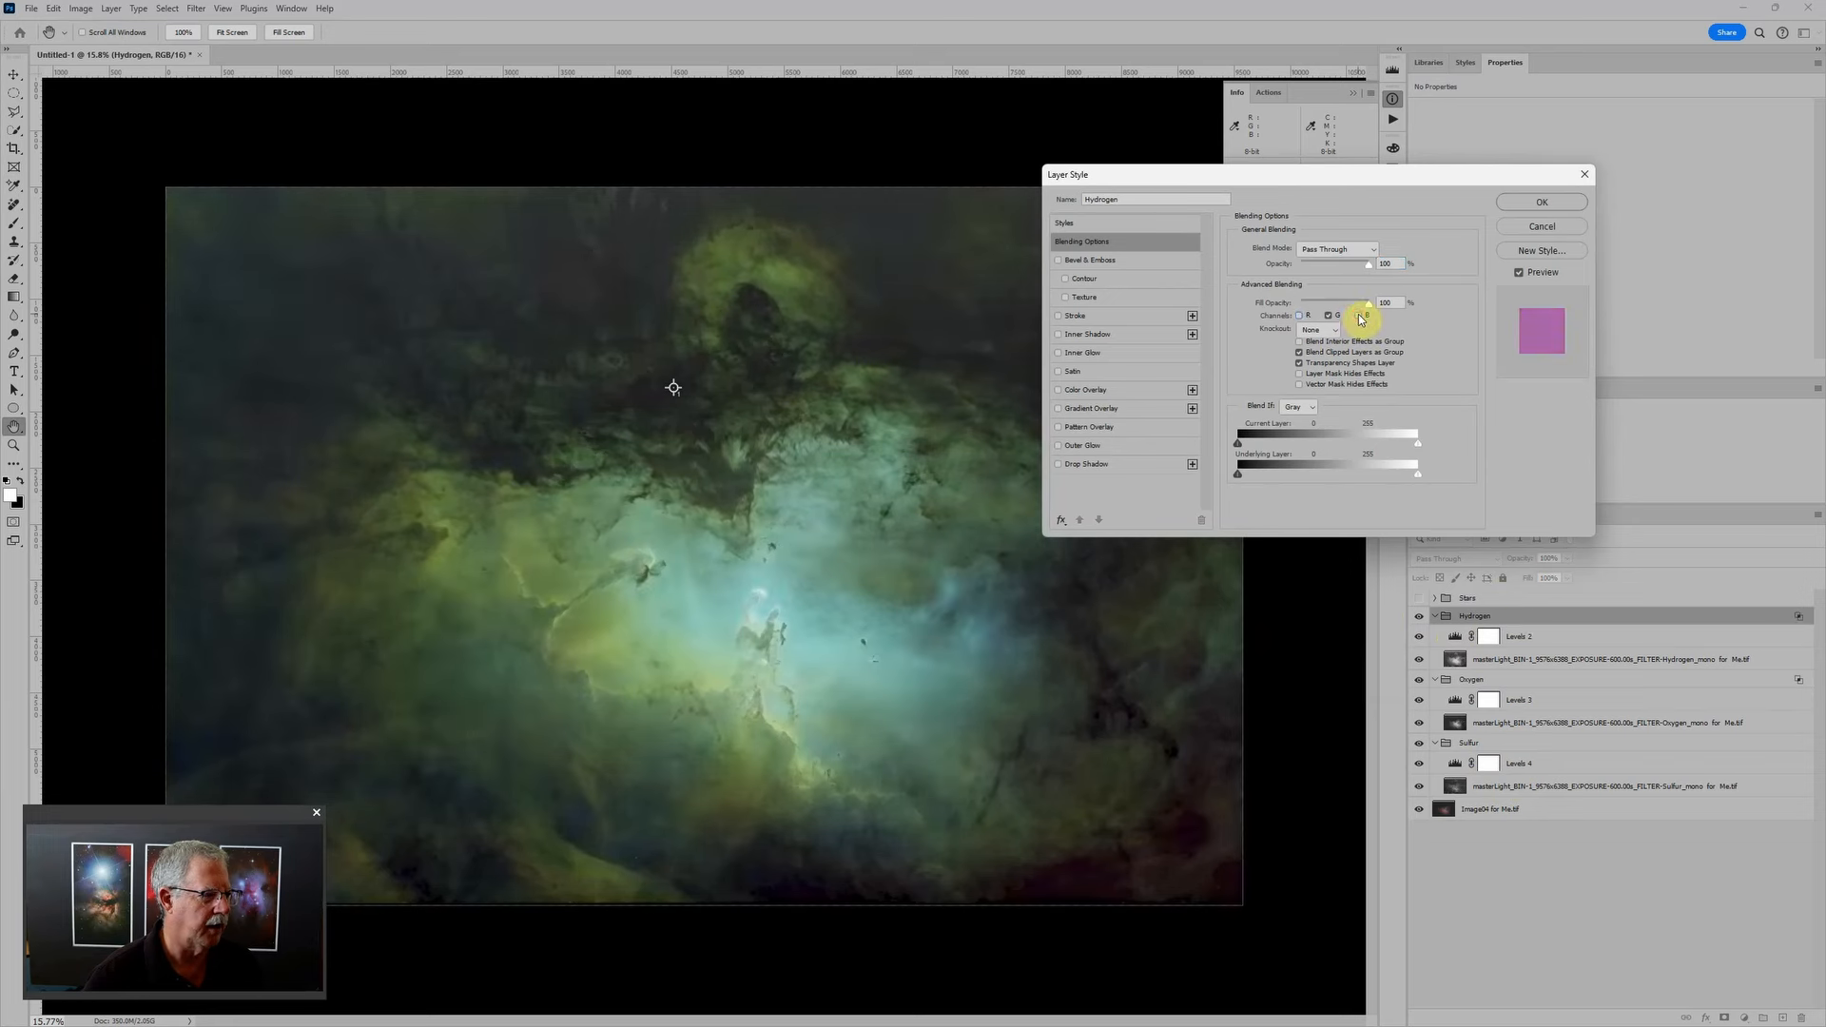
click(1543, 201)
Step: Add a second Levels layer in the Sulfur group with input levels of black 15, midtone 1.58 and white 214
key(i)
scroll(863, 659, down, 2)
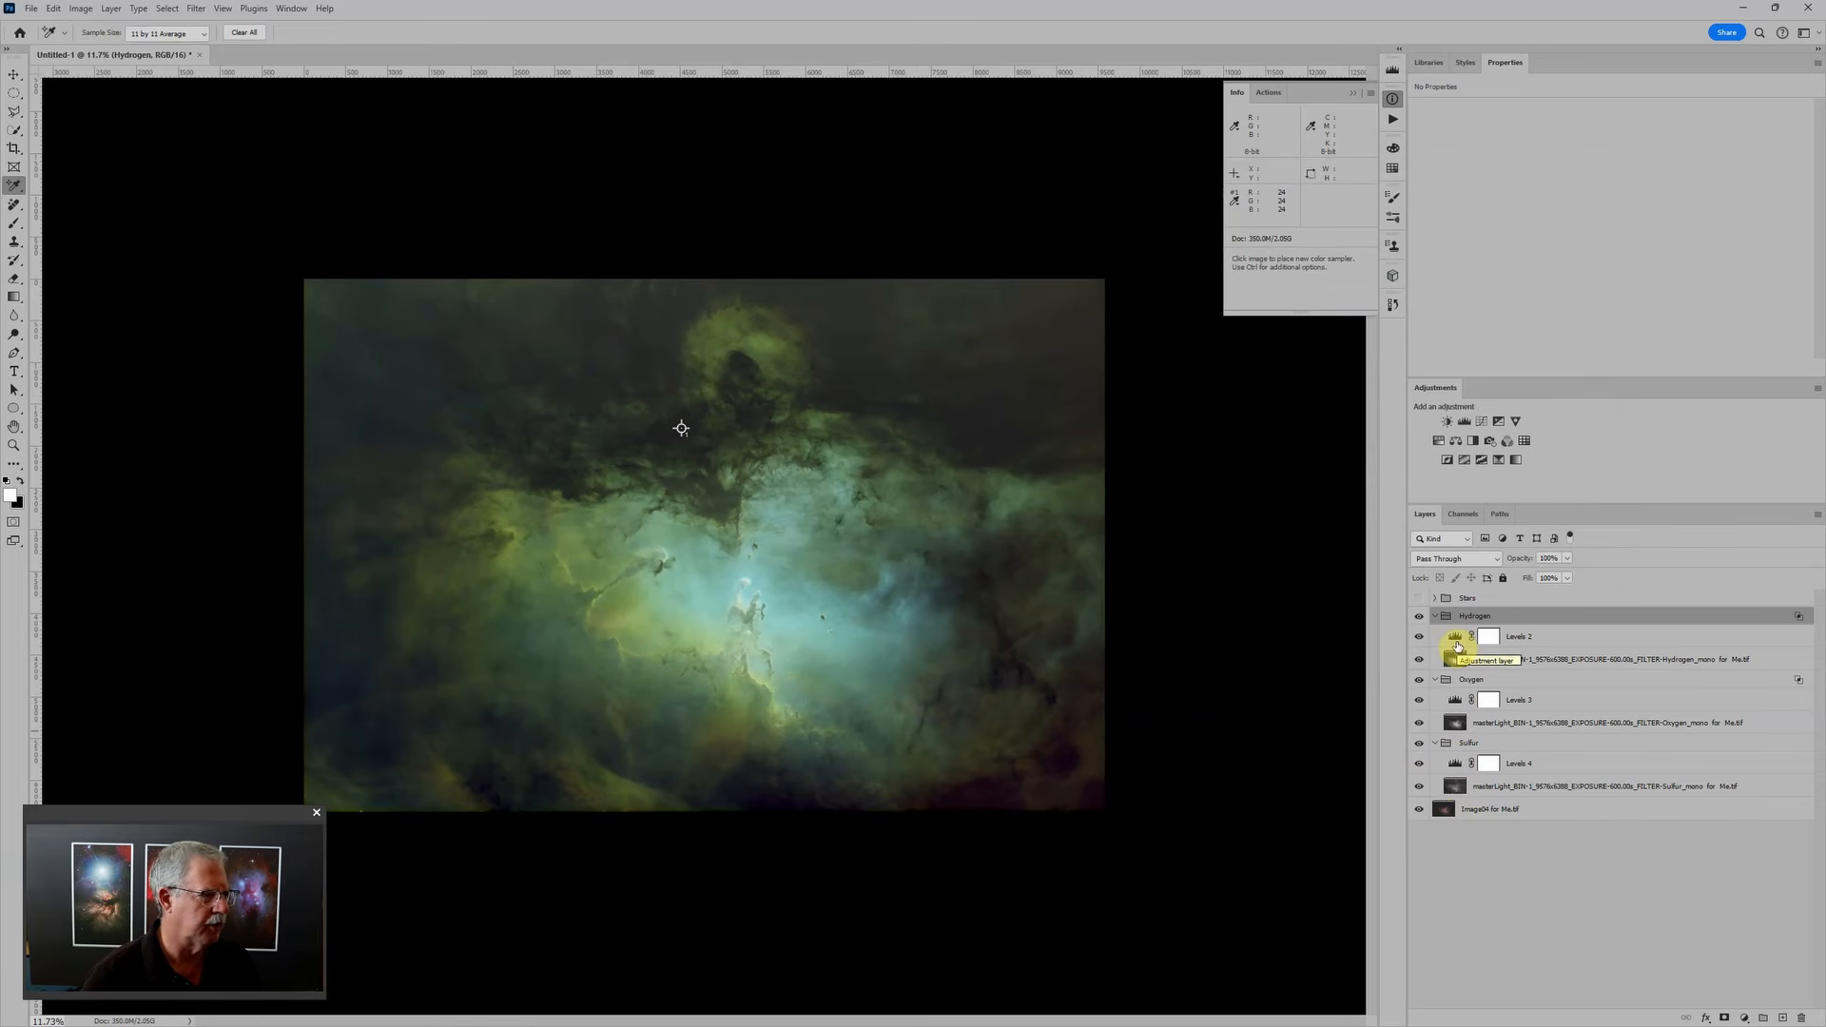
scroll(796, 545, up, 2)
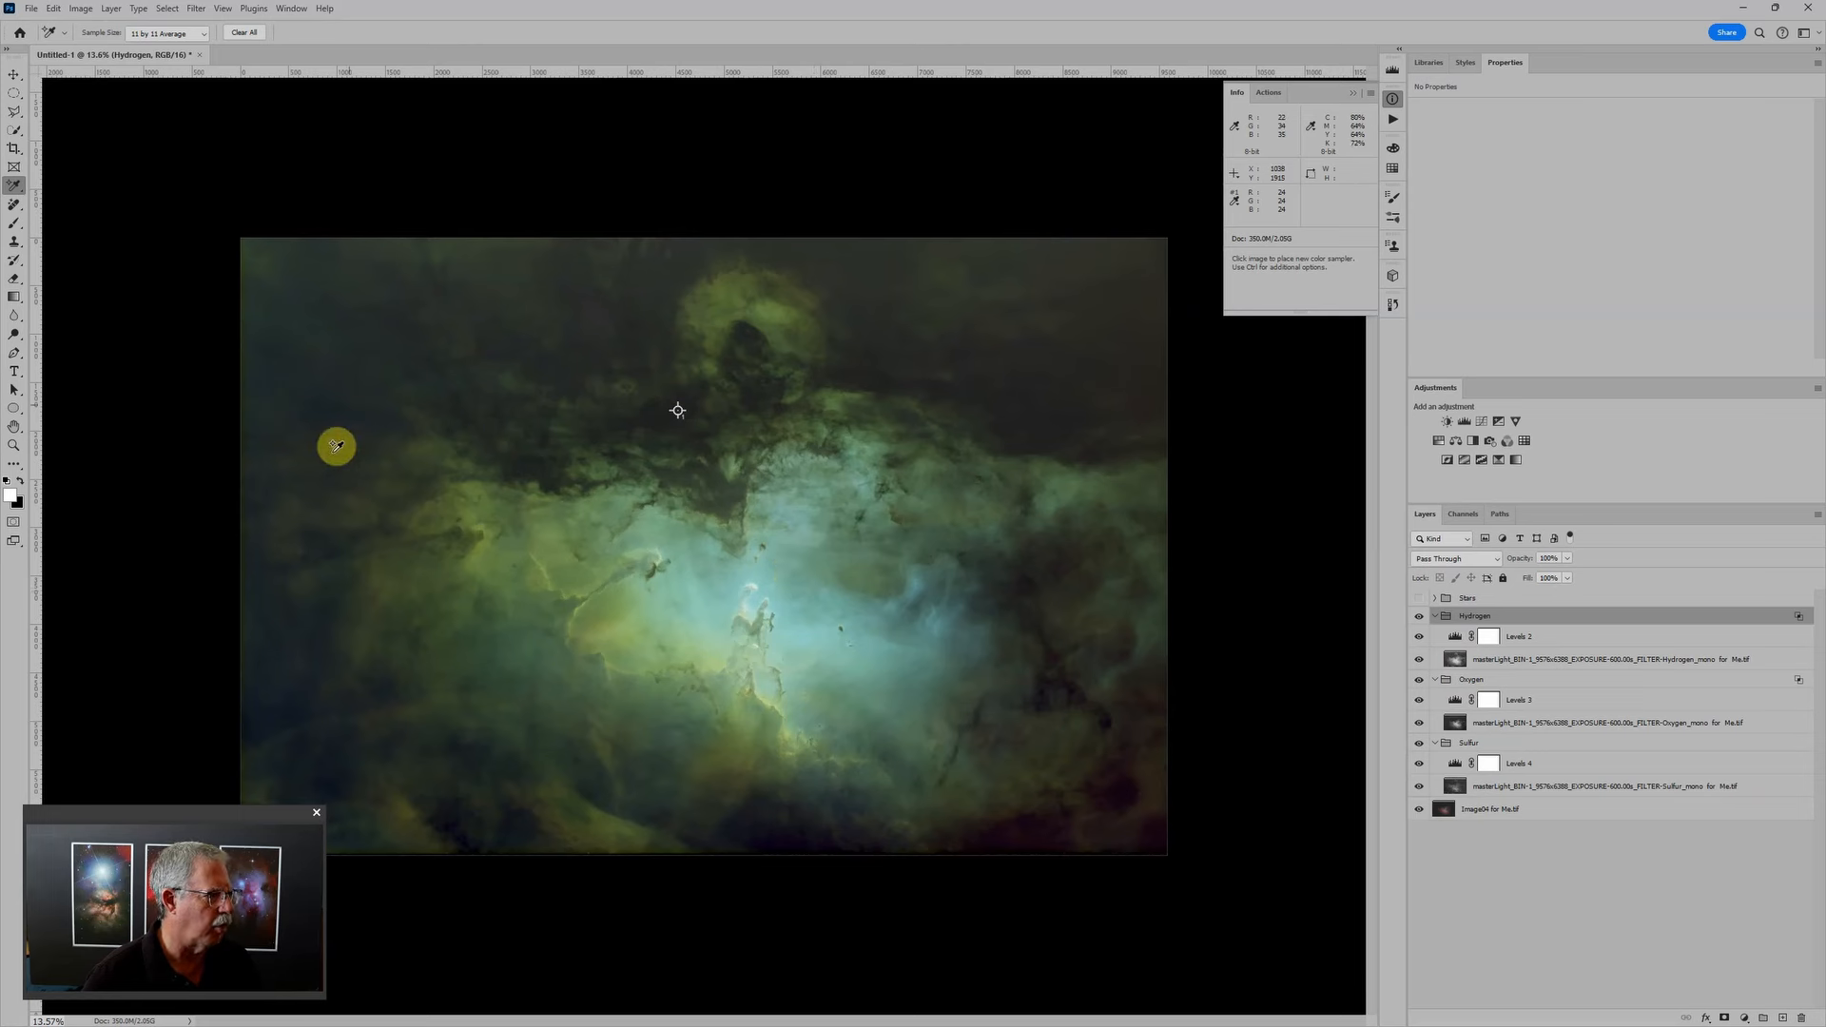
click(1542, 763)
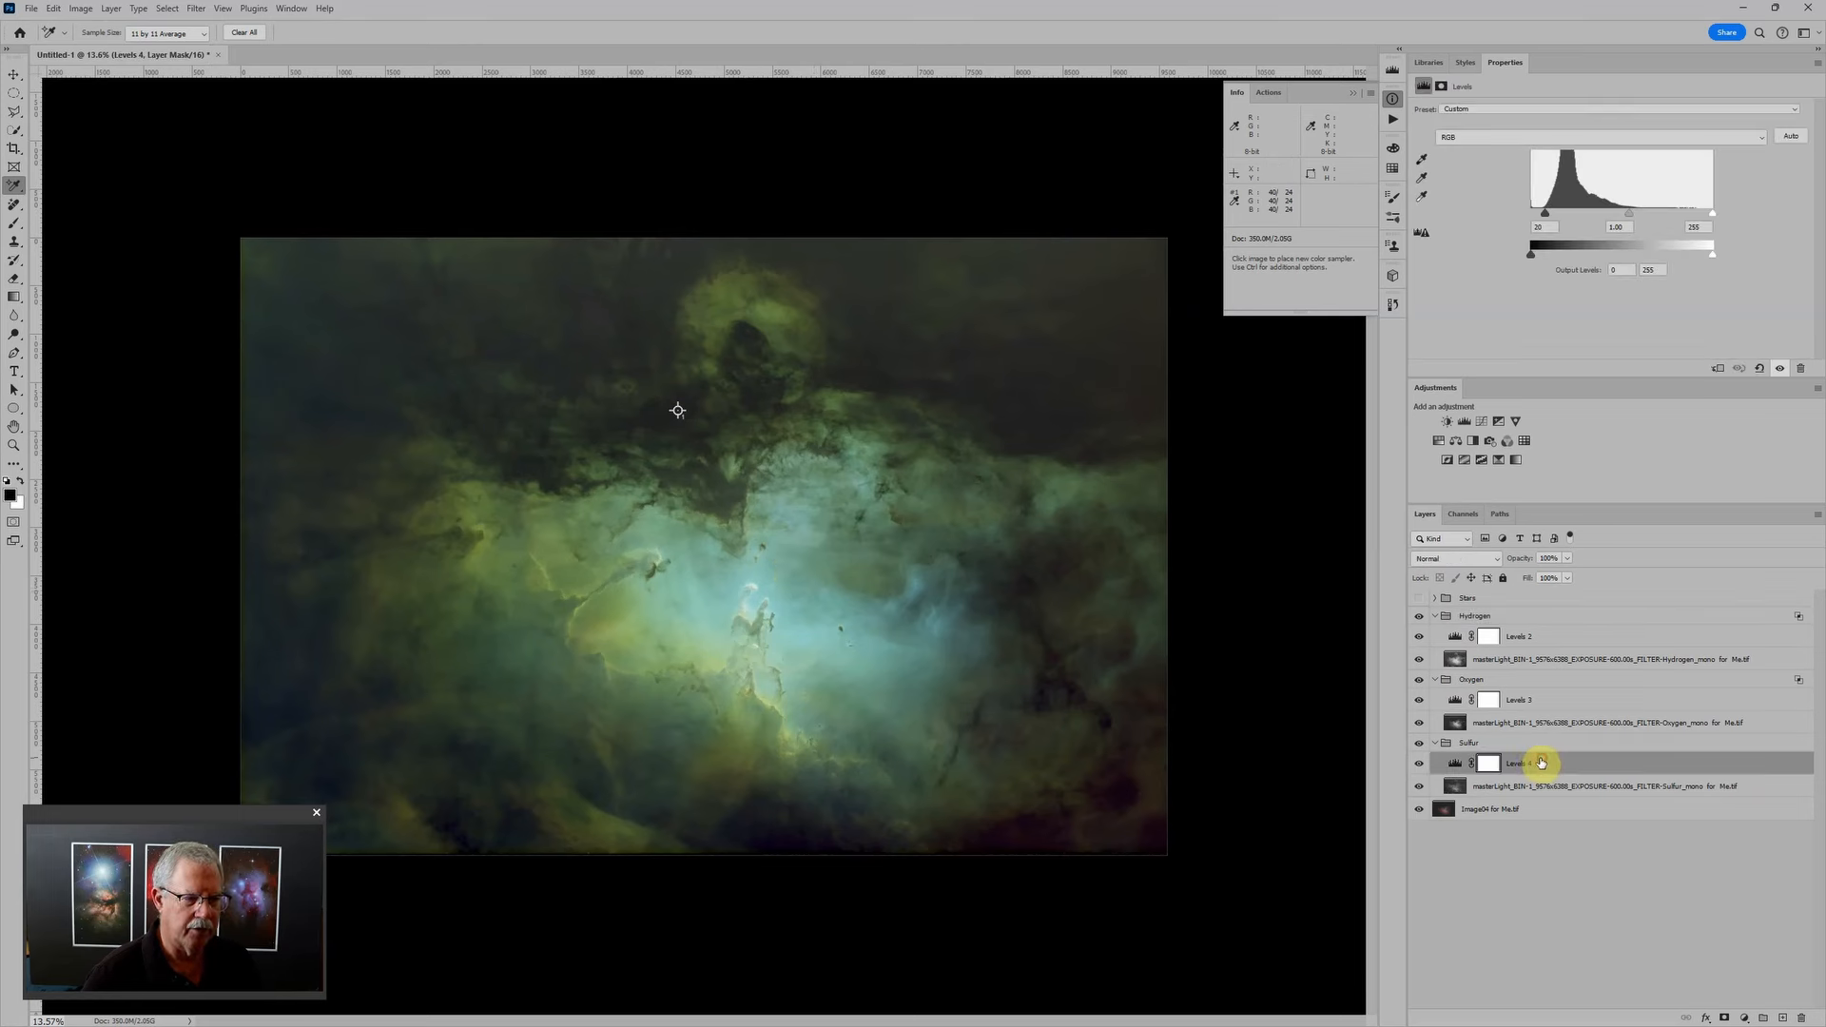
click(1464, 423)
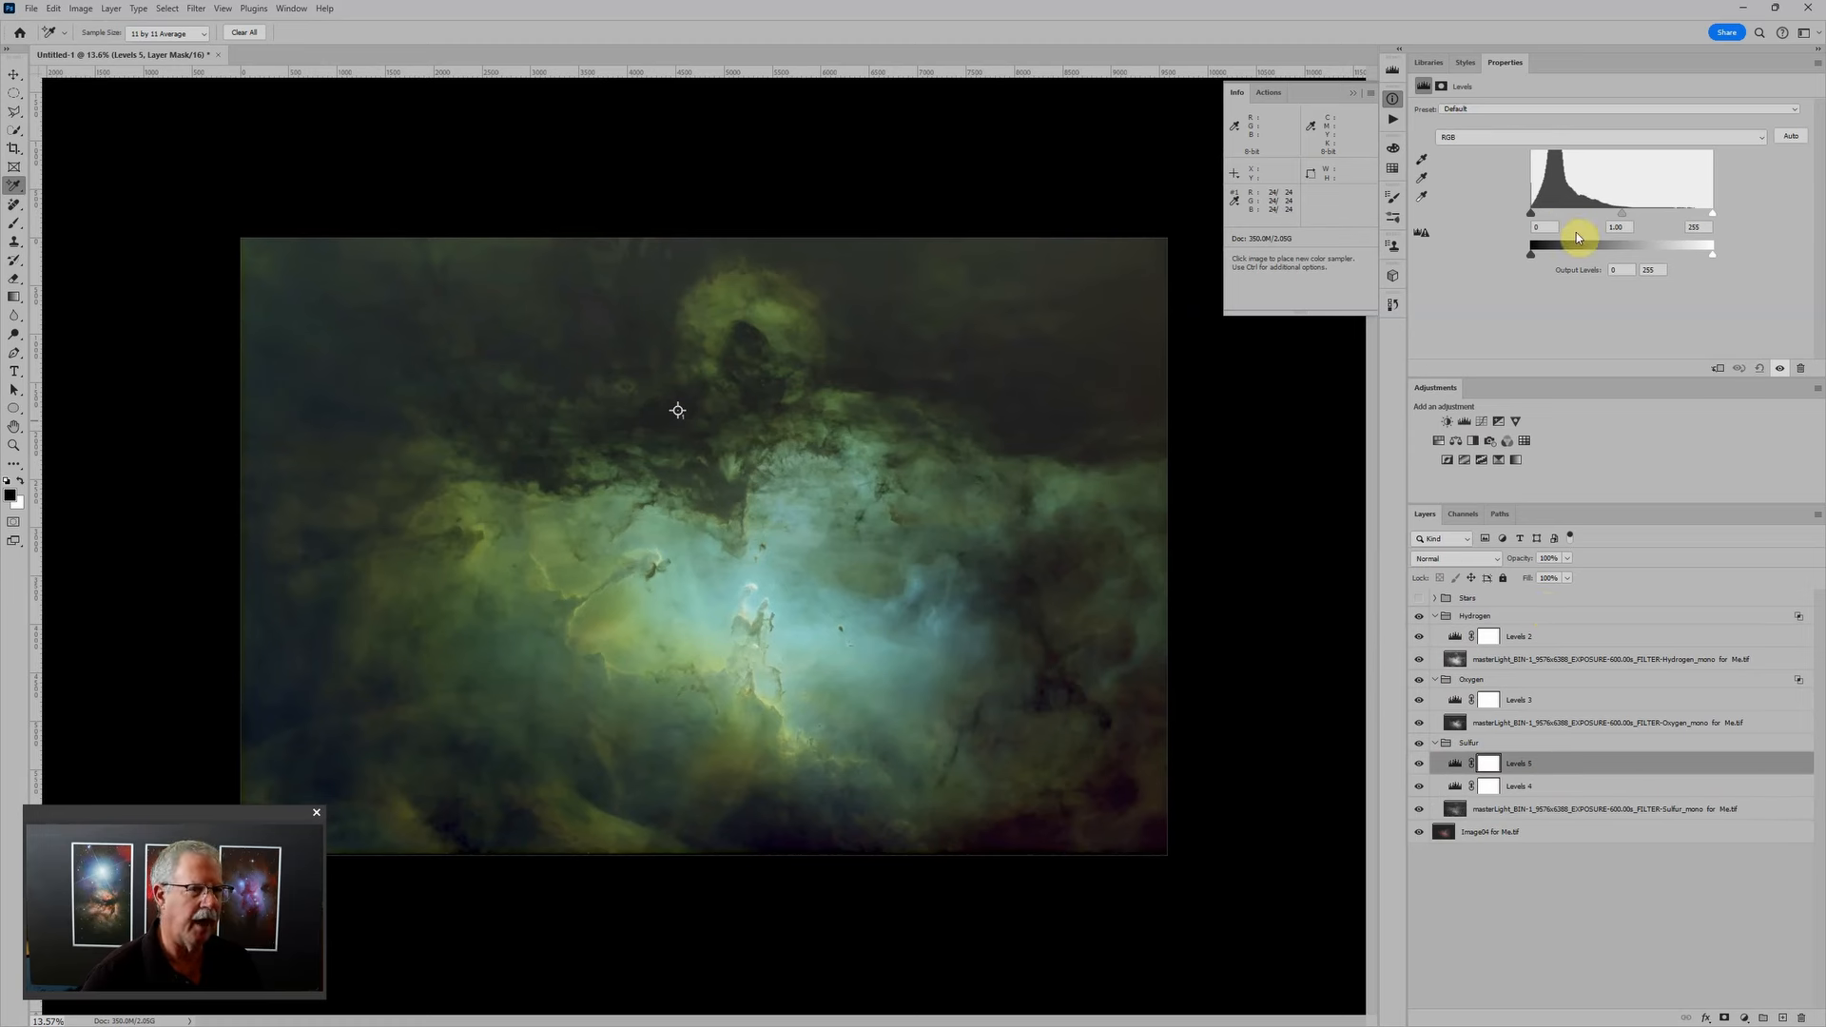
drag(1712, 213, 1679, 212)
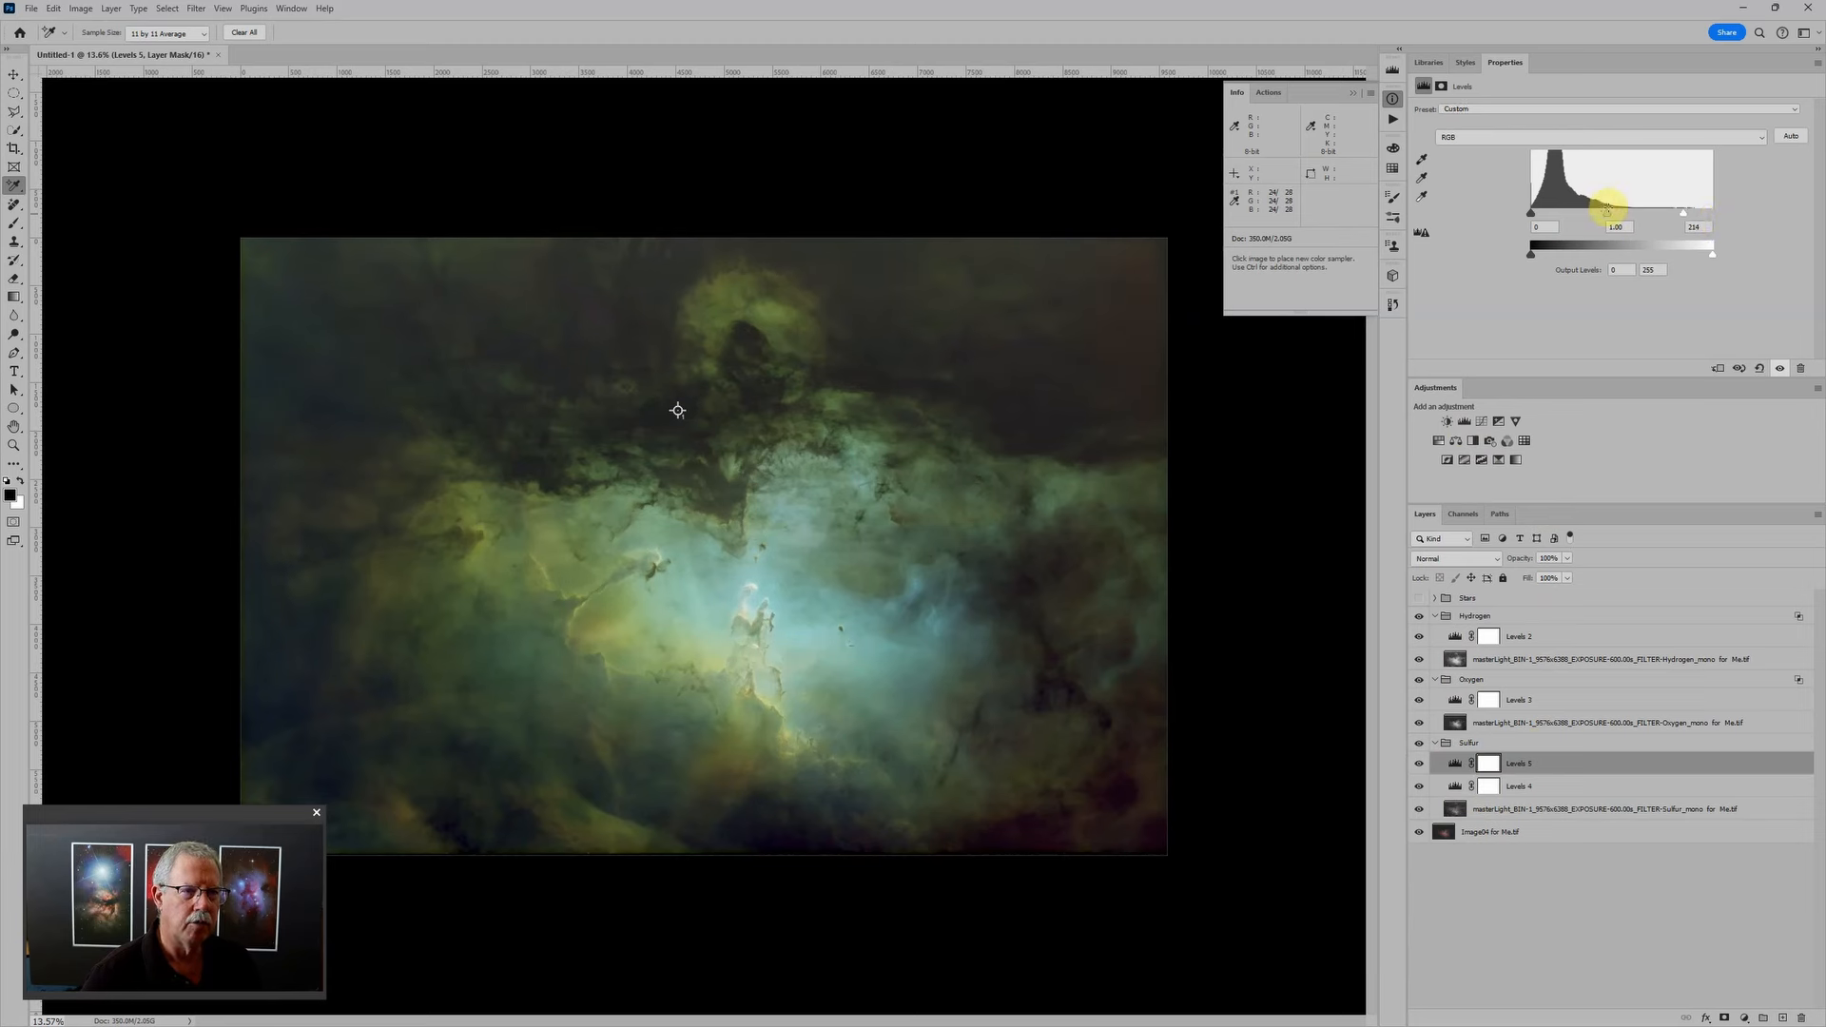
drag(1595, 219, 1587, 220)
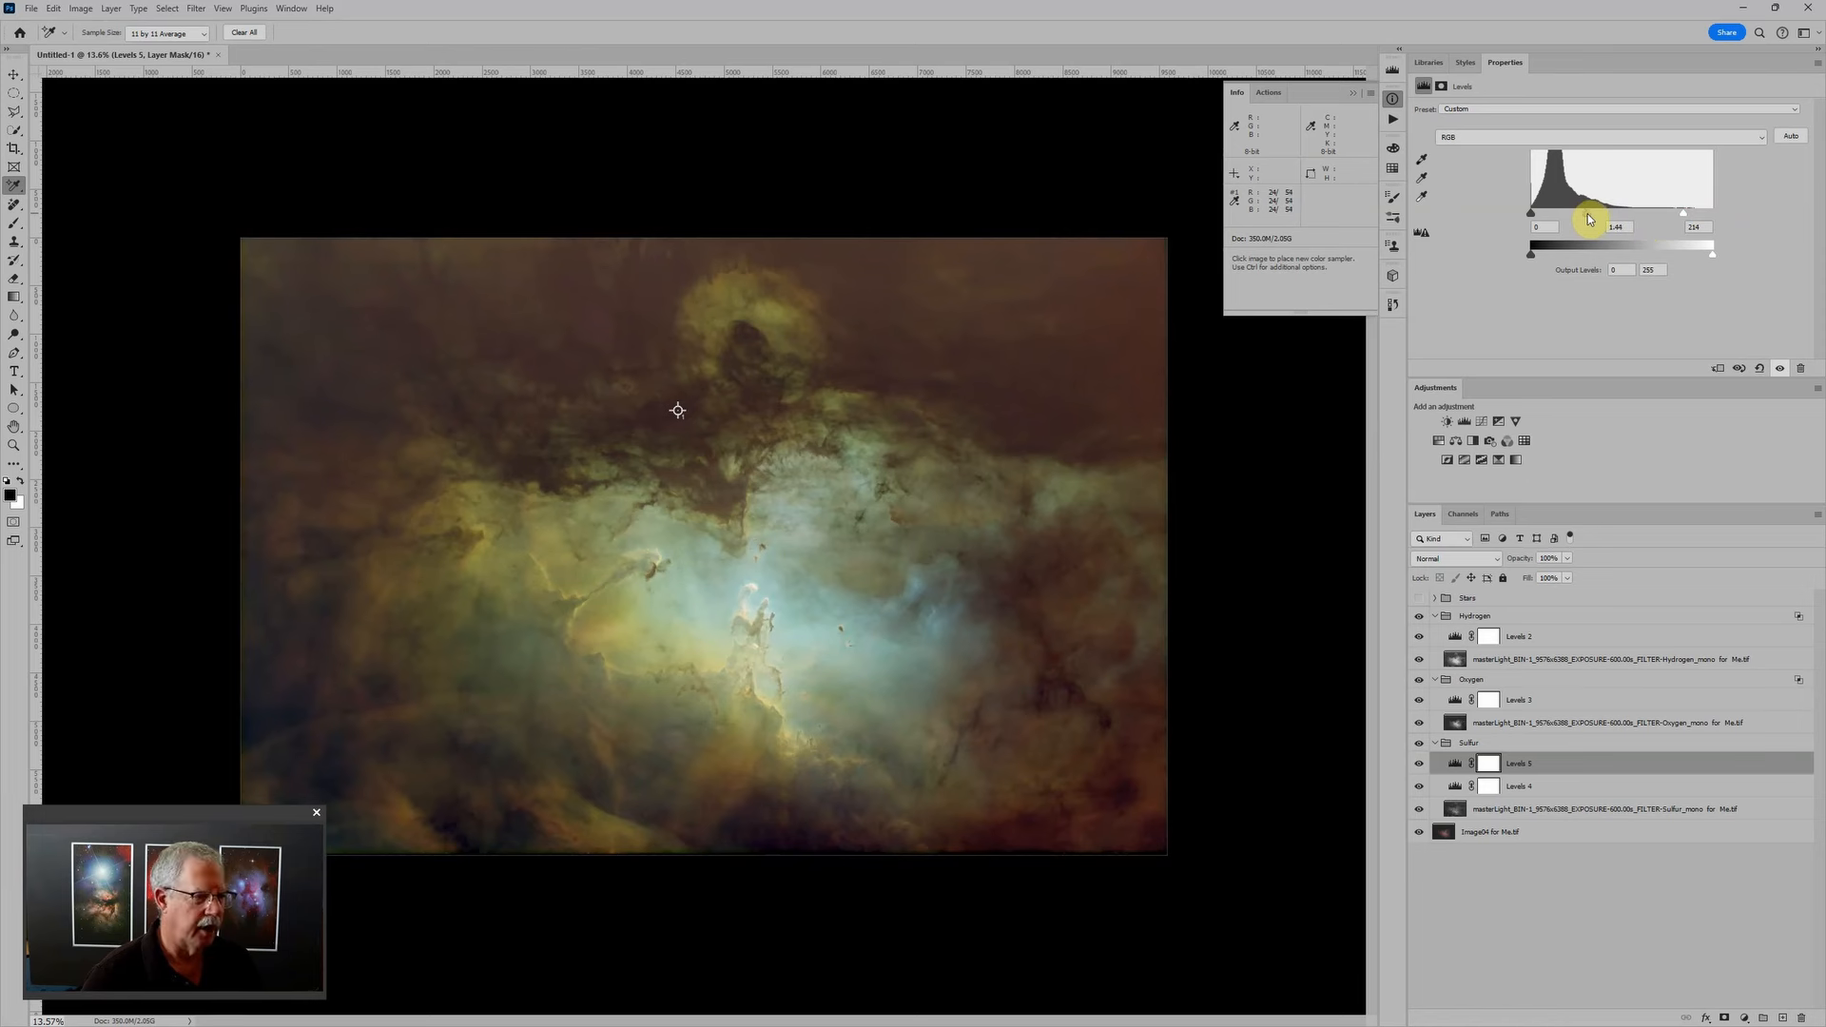
drag(1530, 215, 1544, 216)
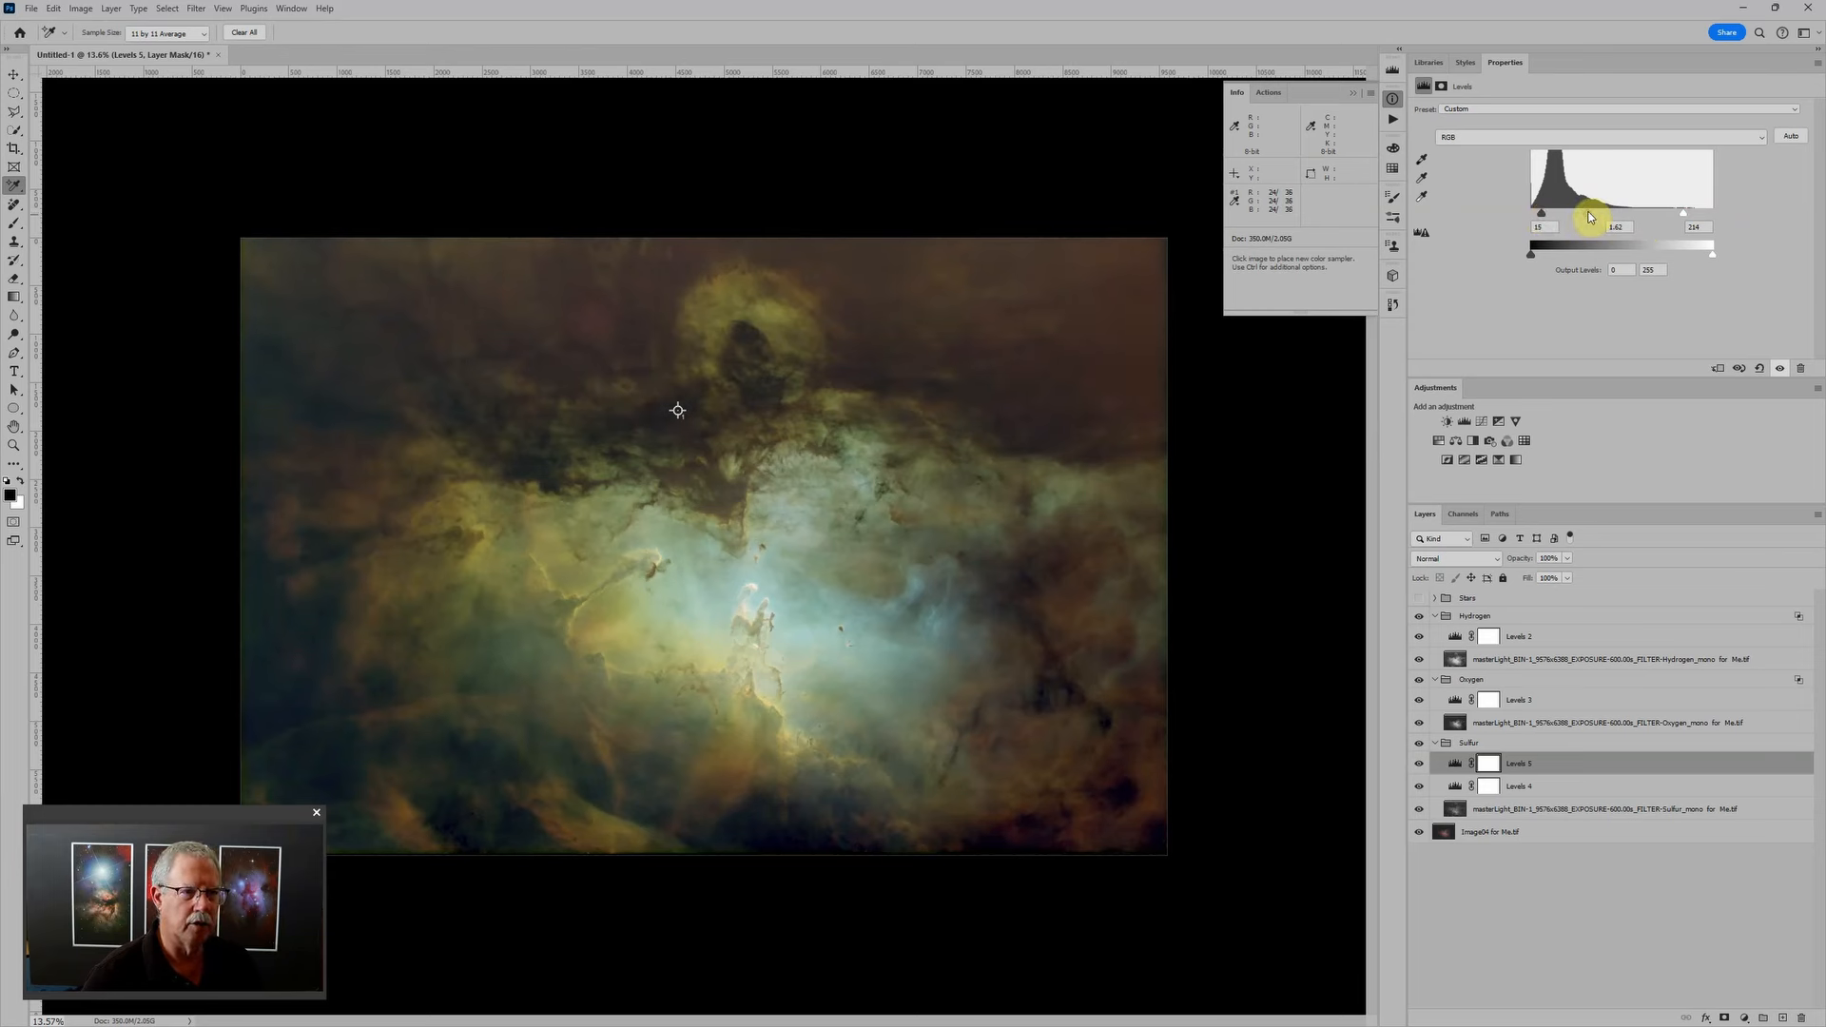
drag(1588, 217, 1591, 218)
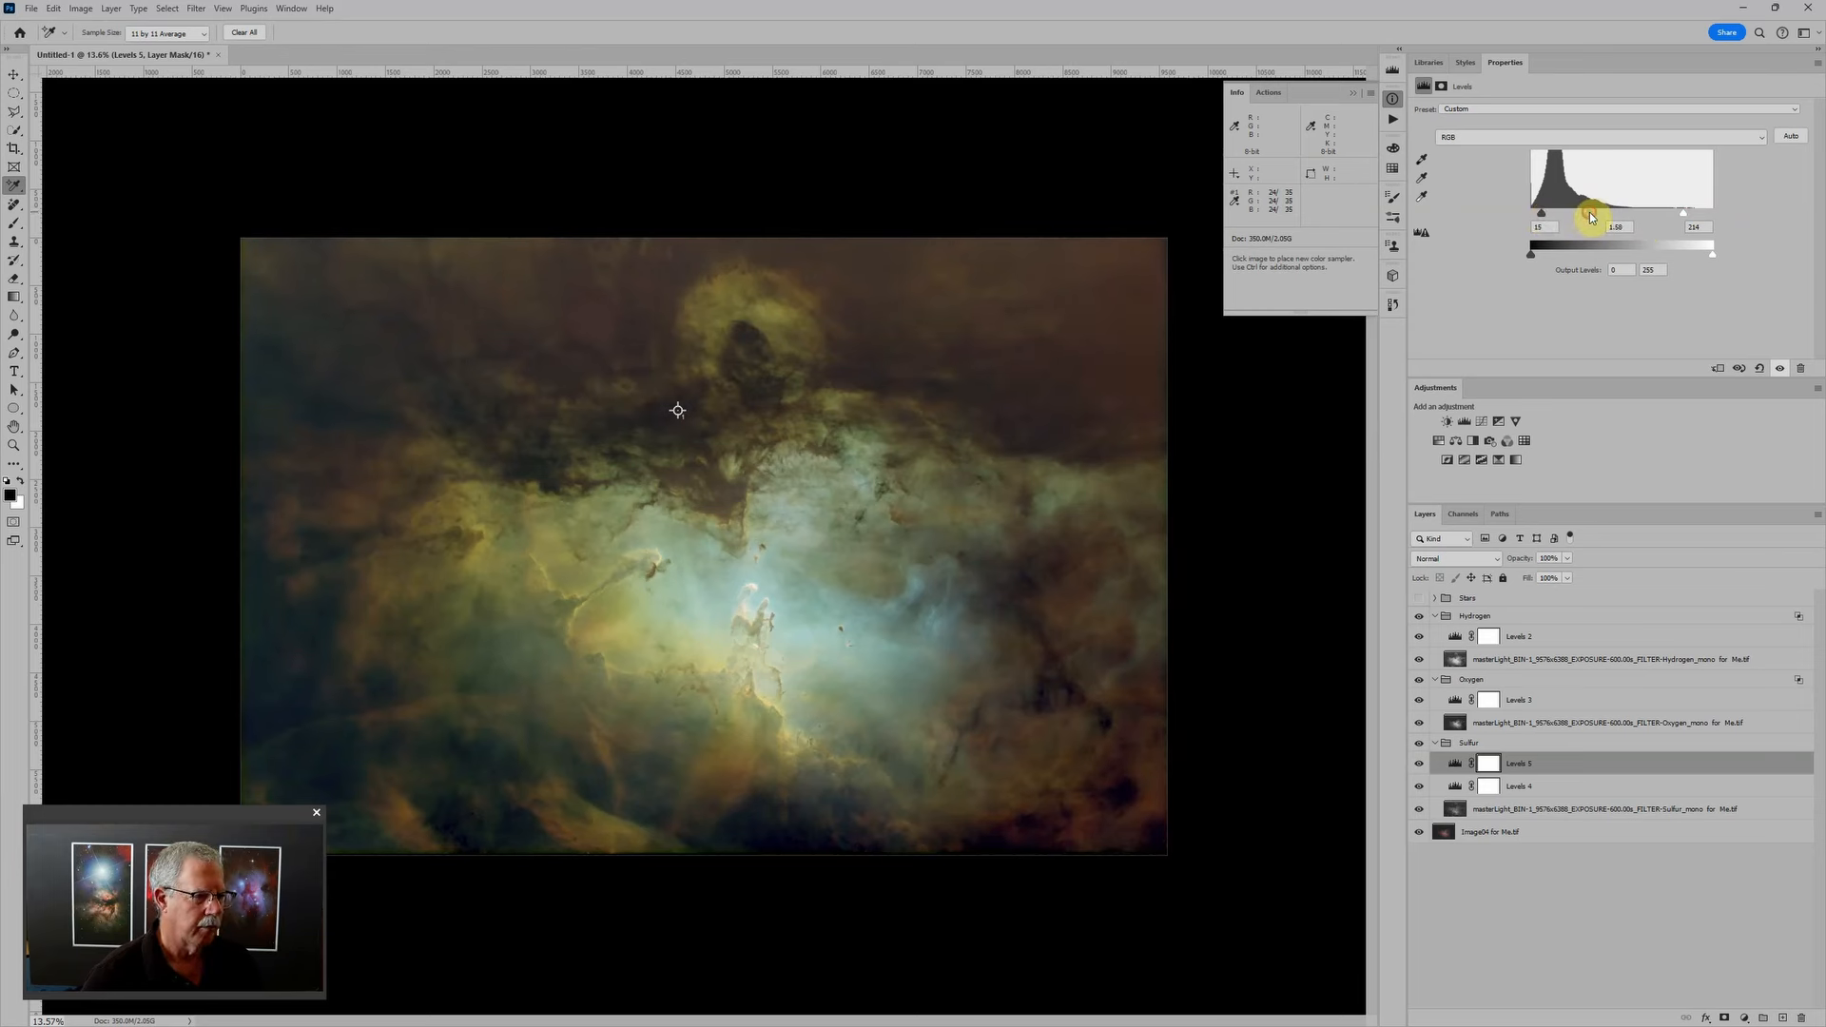
click(1458, 703)
drag(1616, 214, 1624, 217)
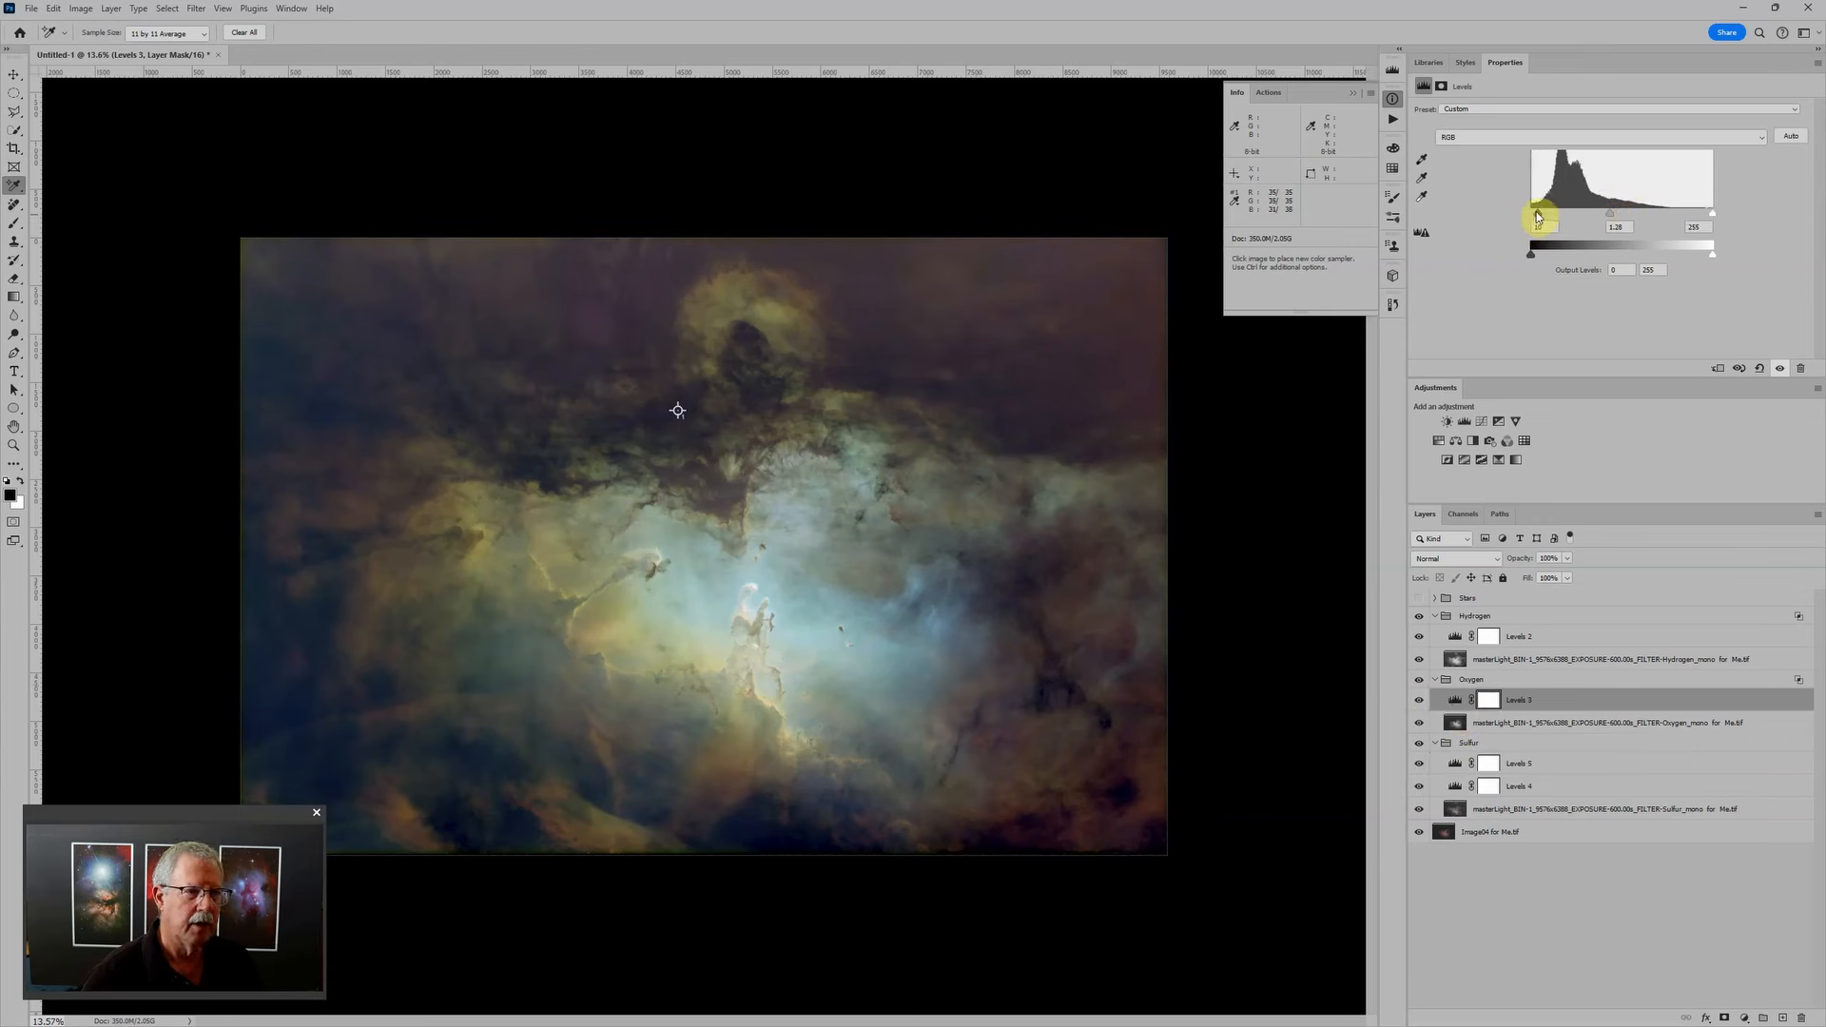
drag(1538, 211, 1544, 215)
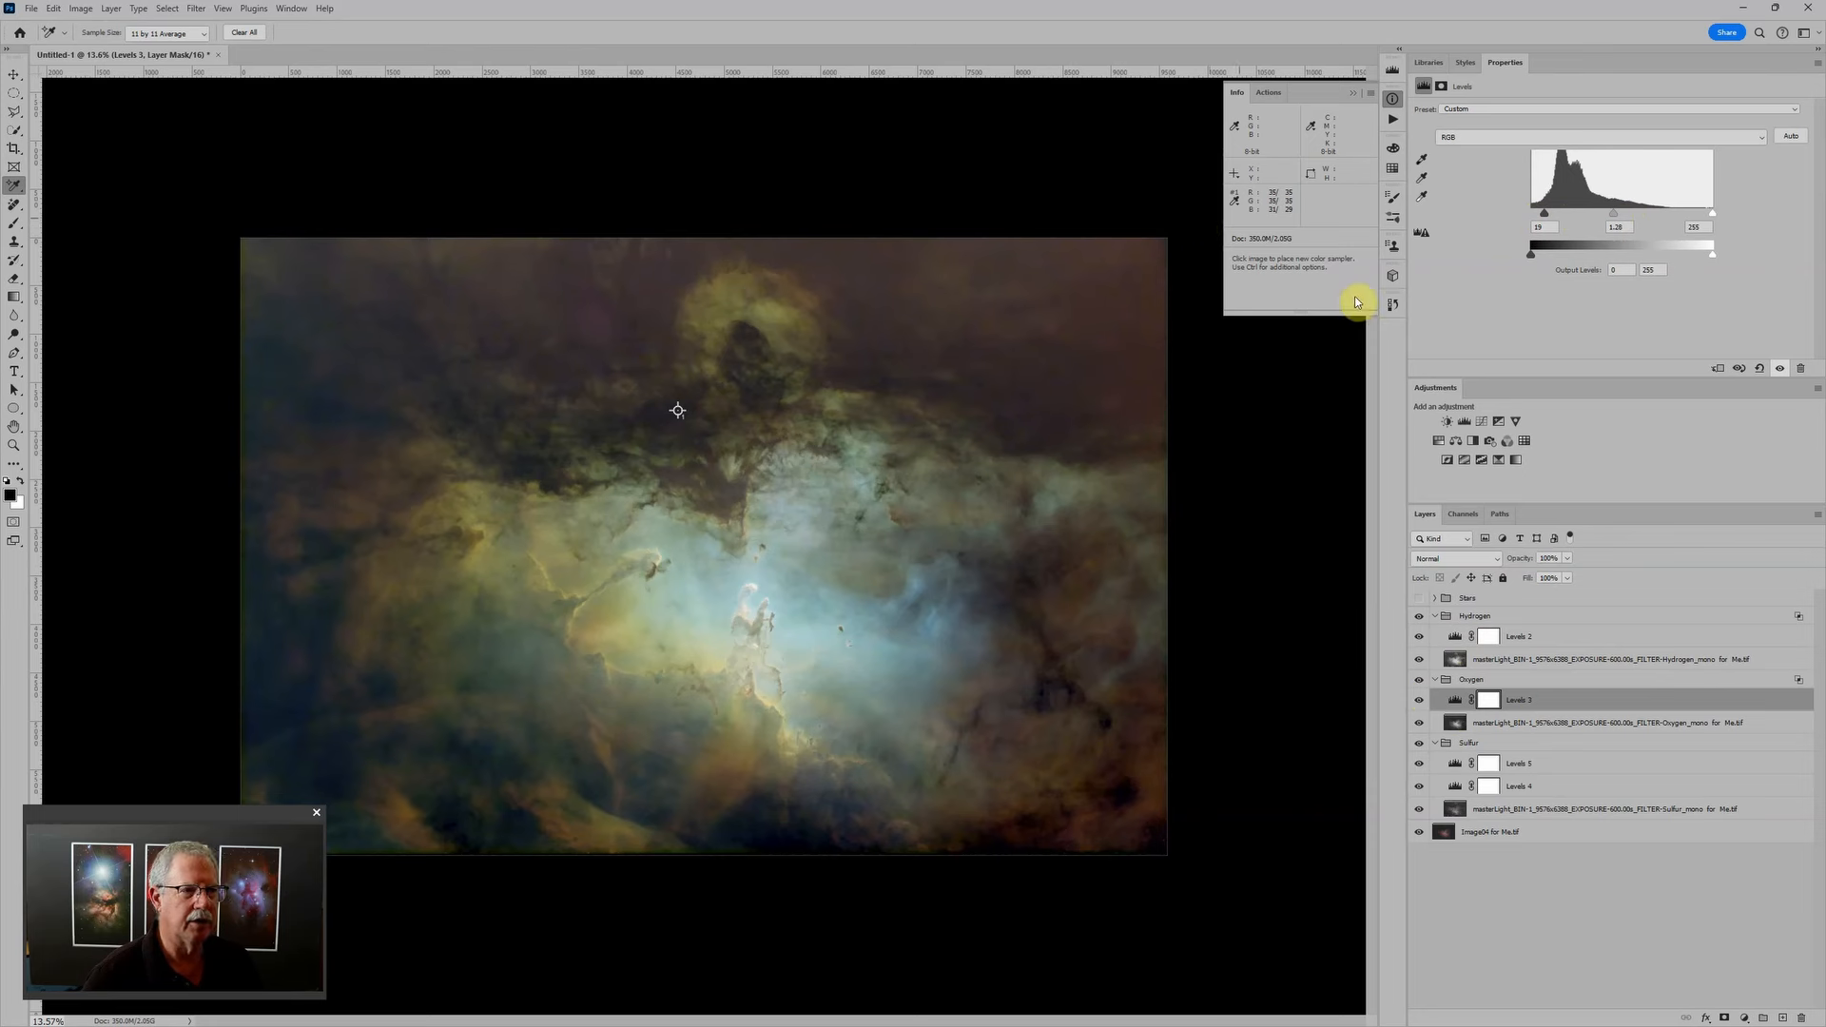
click(1393, 305)
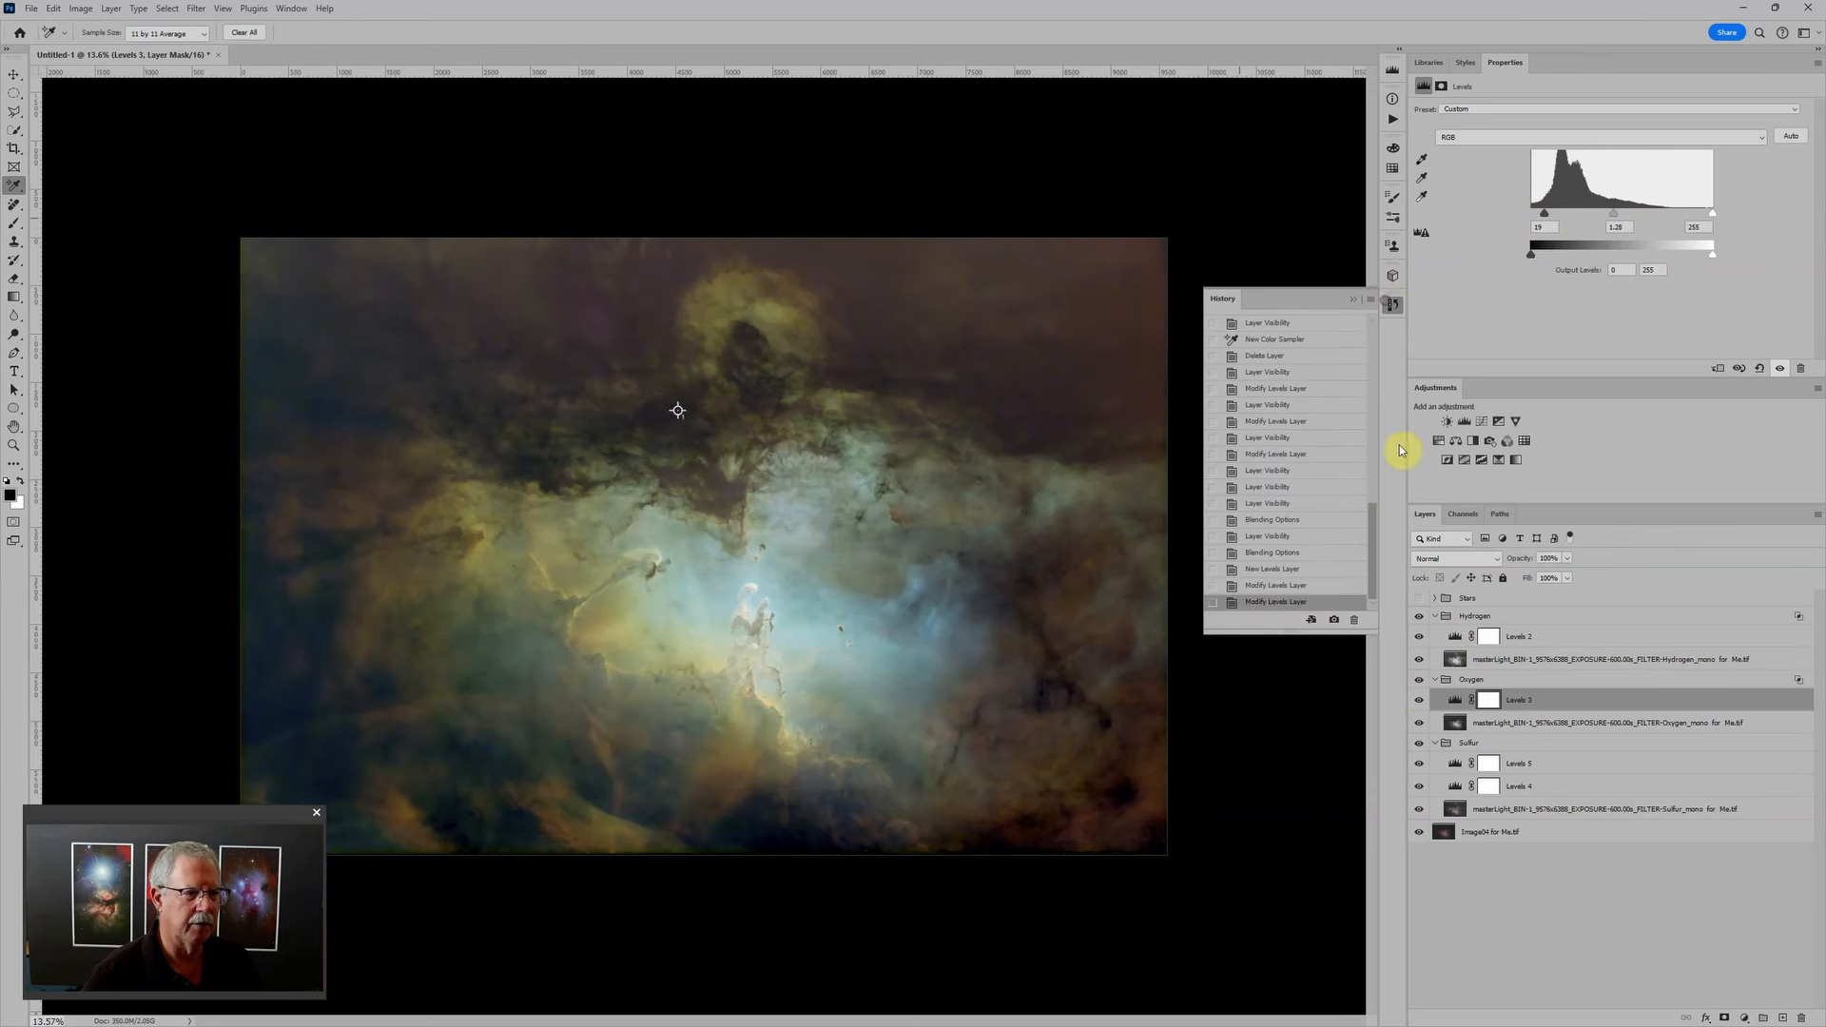
click(1303, 586)
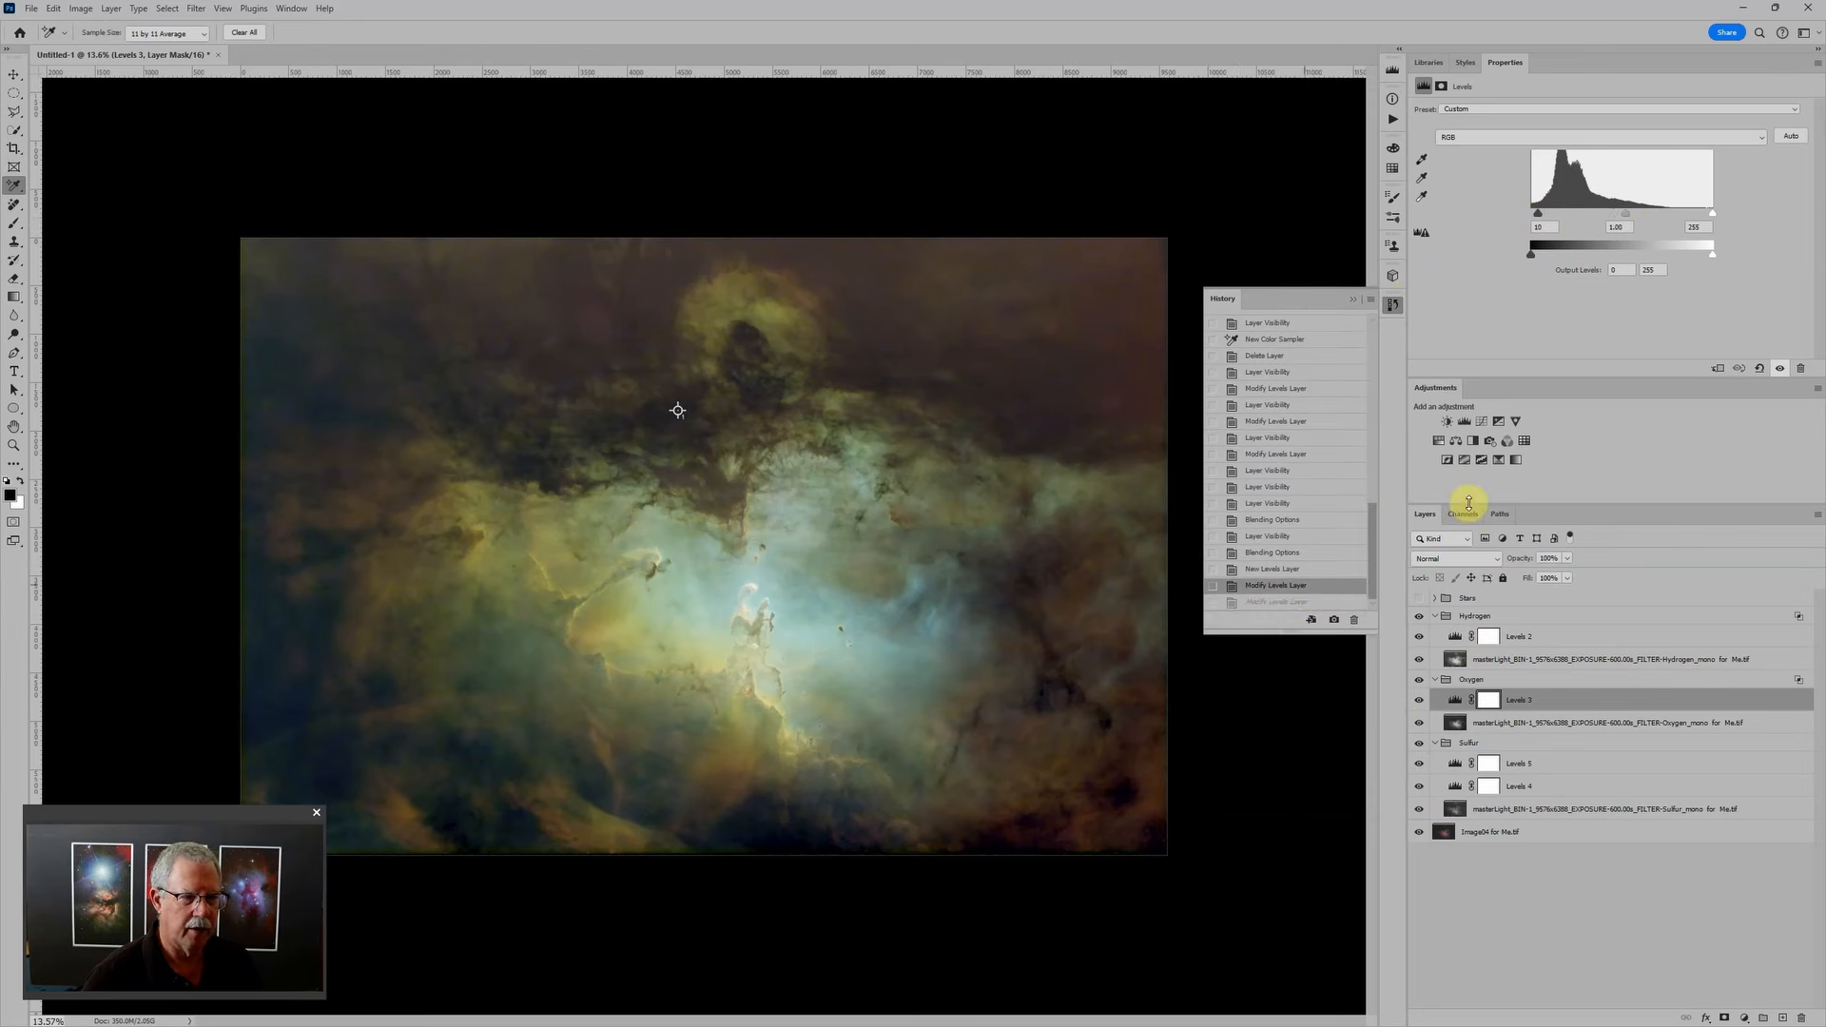
Step: Add a second Levels layer to both the Oxygen and Hydrogen groups, brightening the midtones and raising the black input level in each
click(1464, 422)
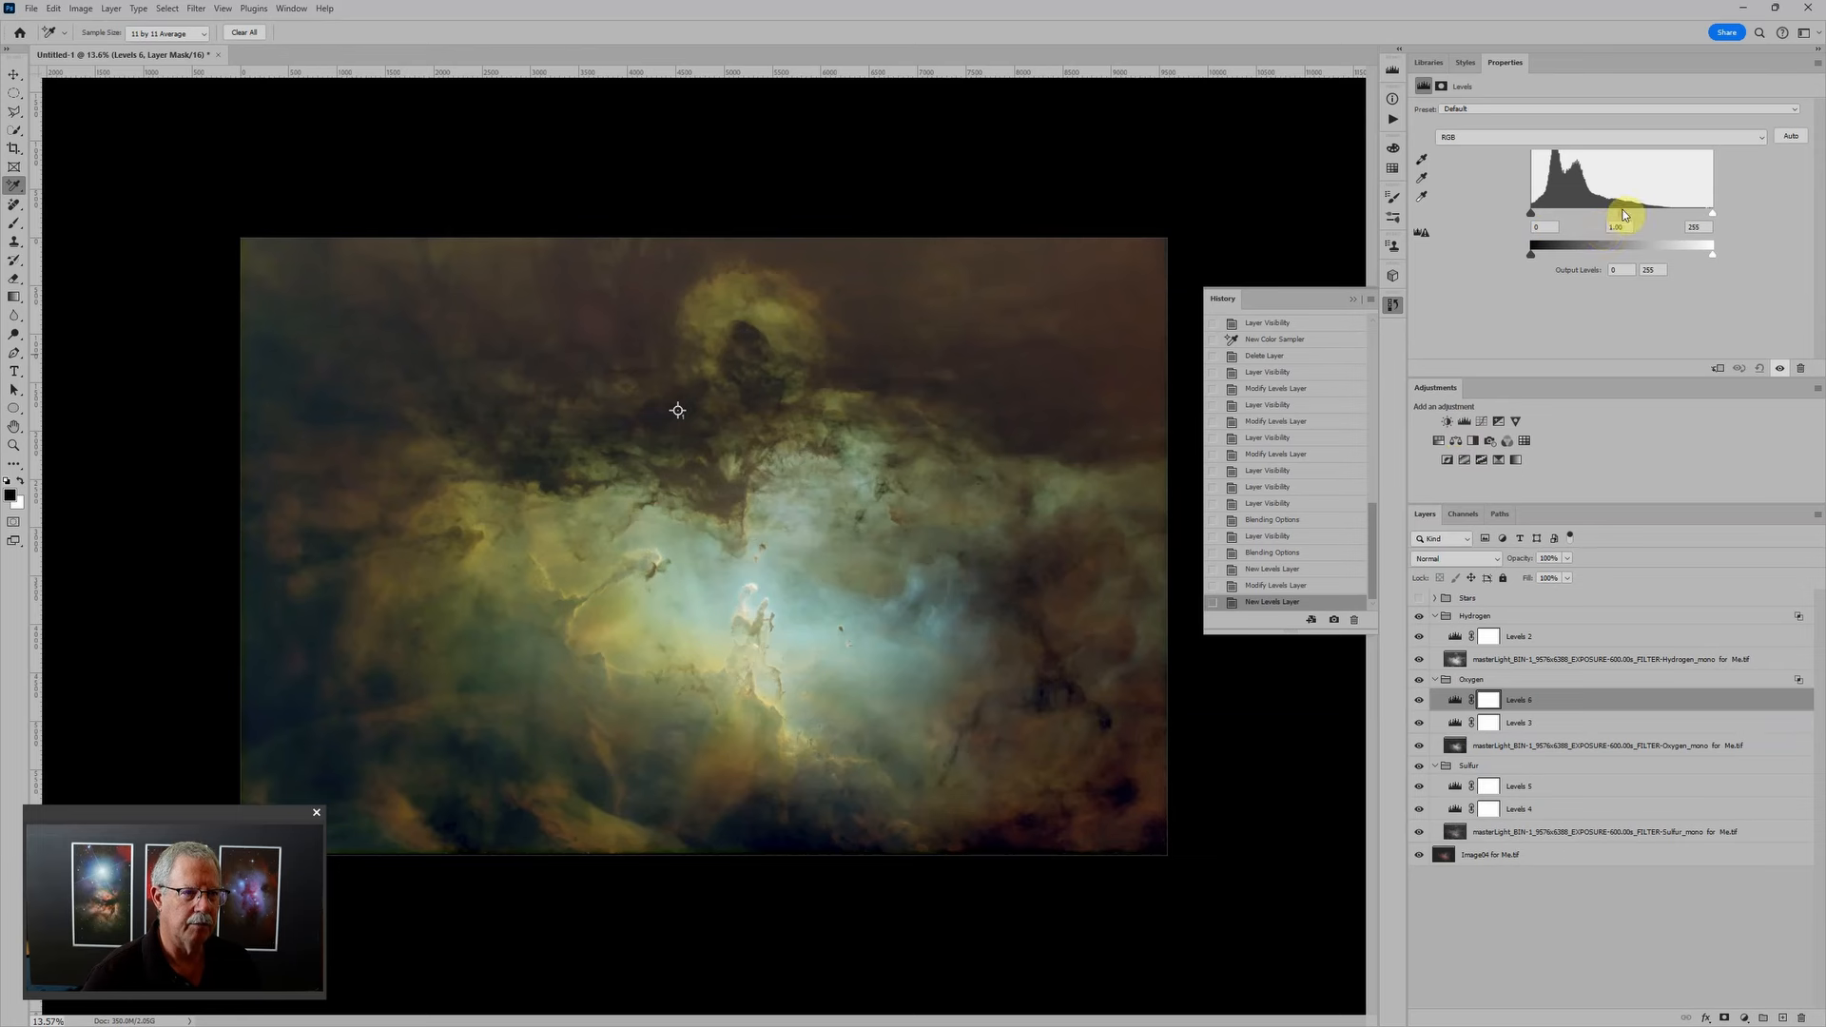
drag(1624, 215, 1546, 217)
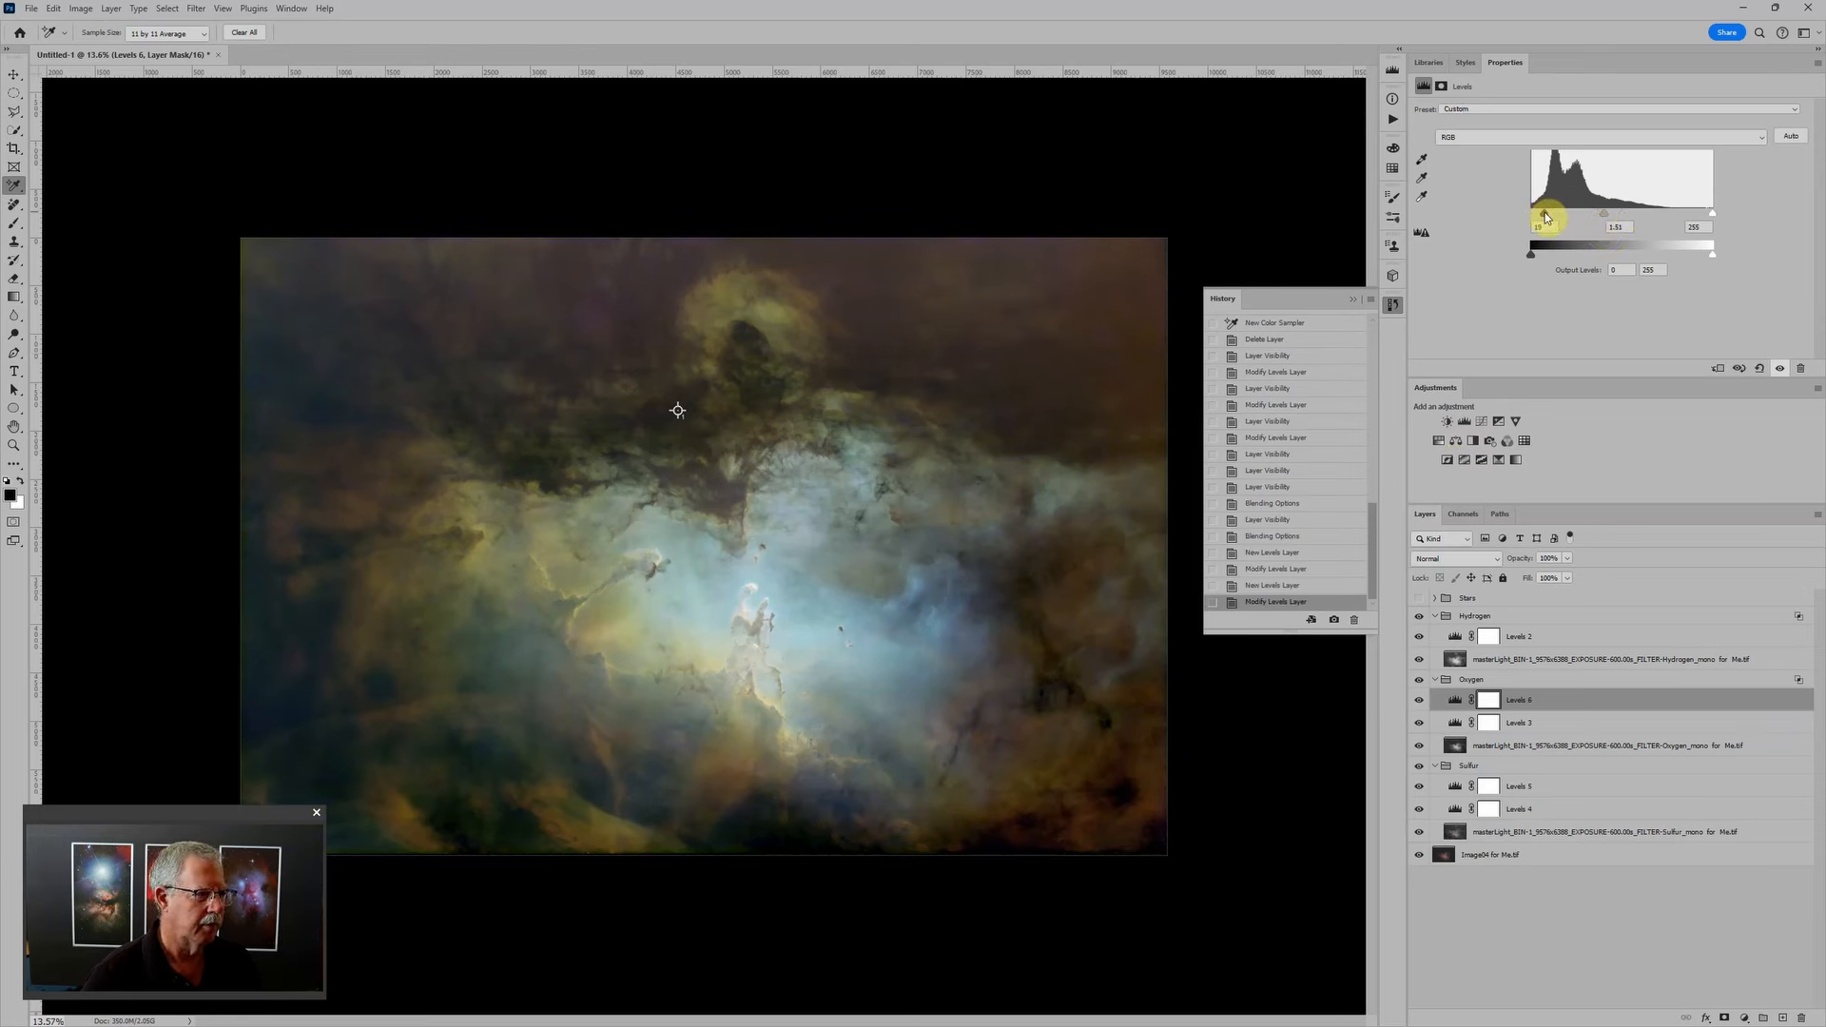
click(1463, 639)
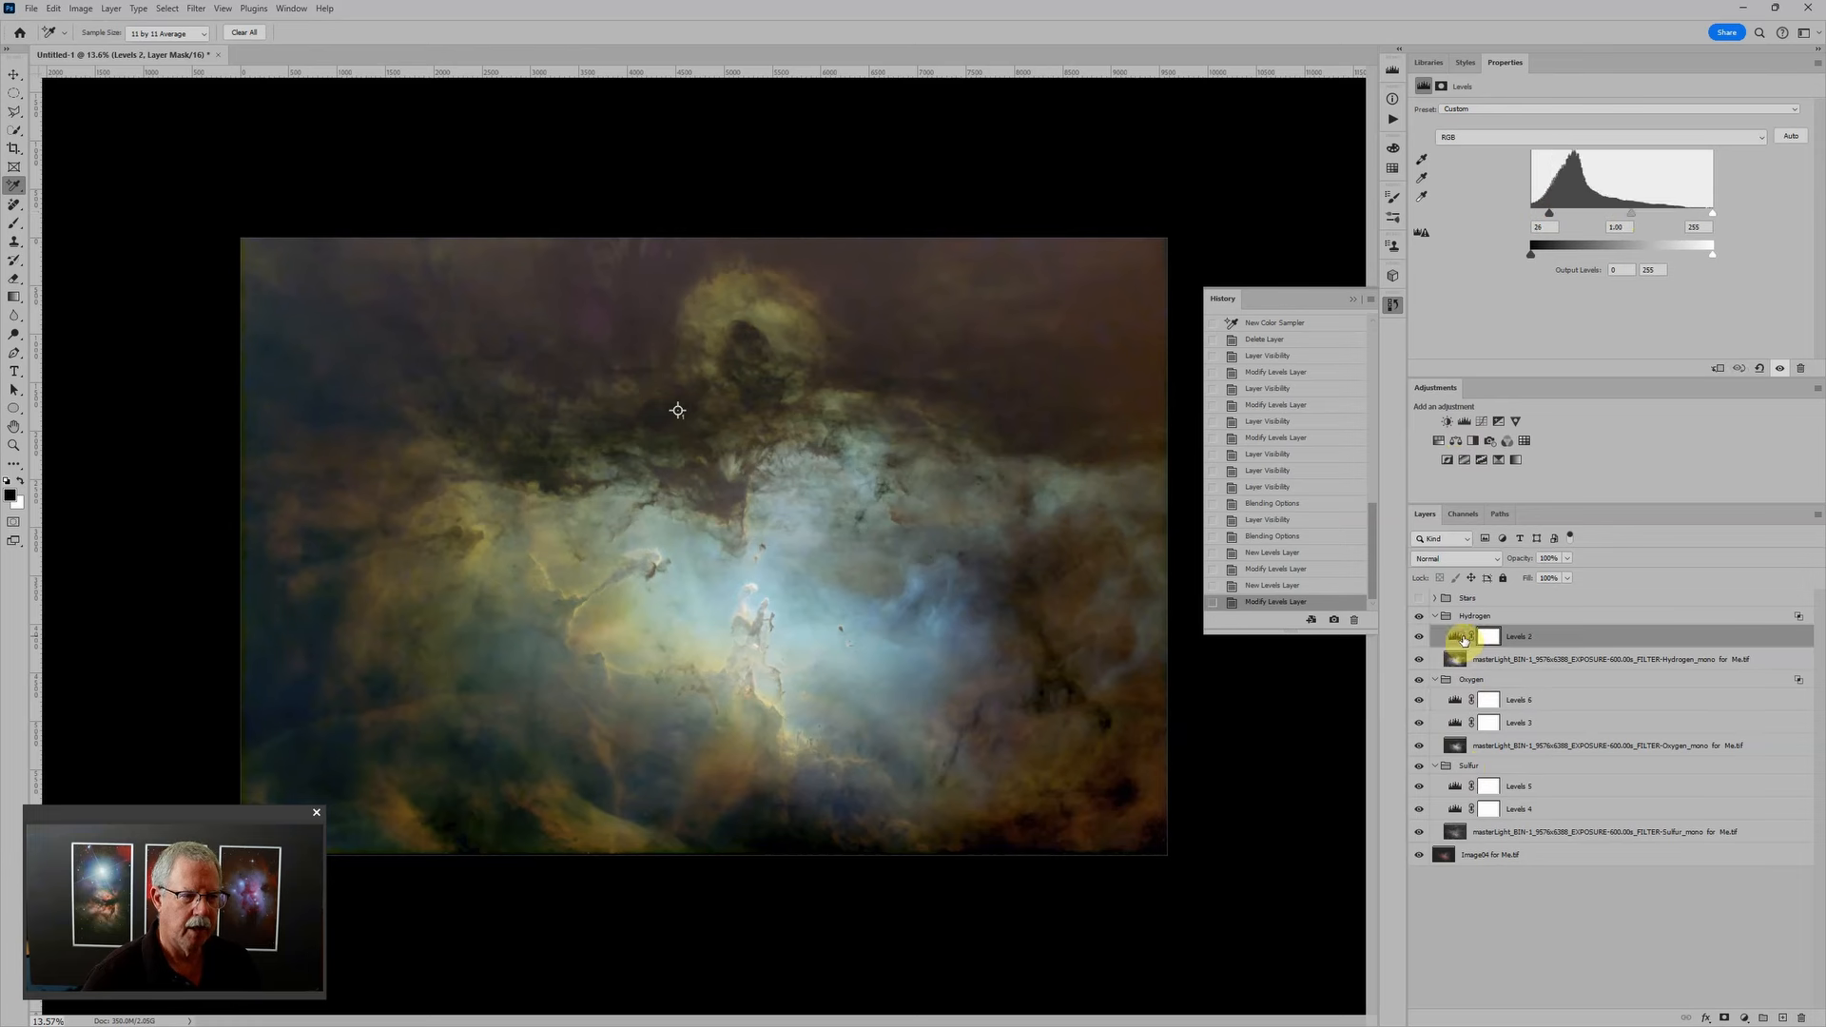
click(1465, 421)
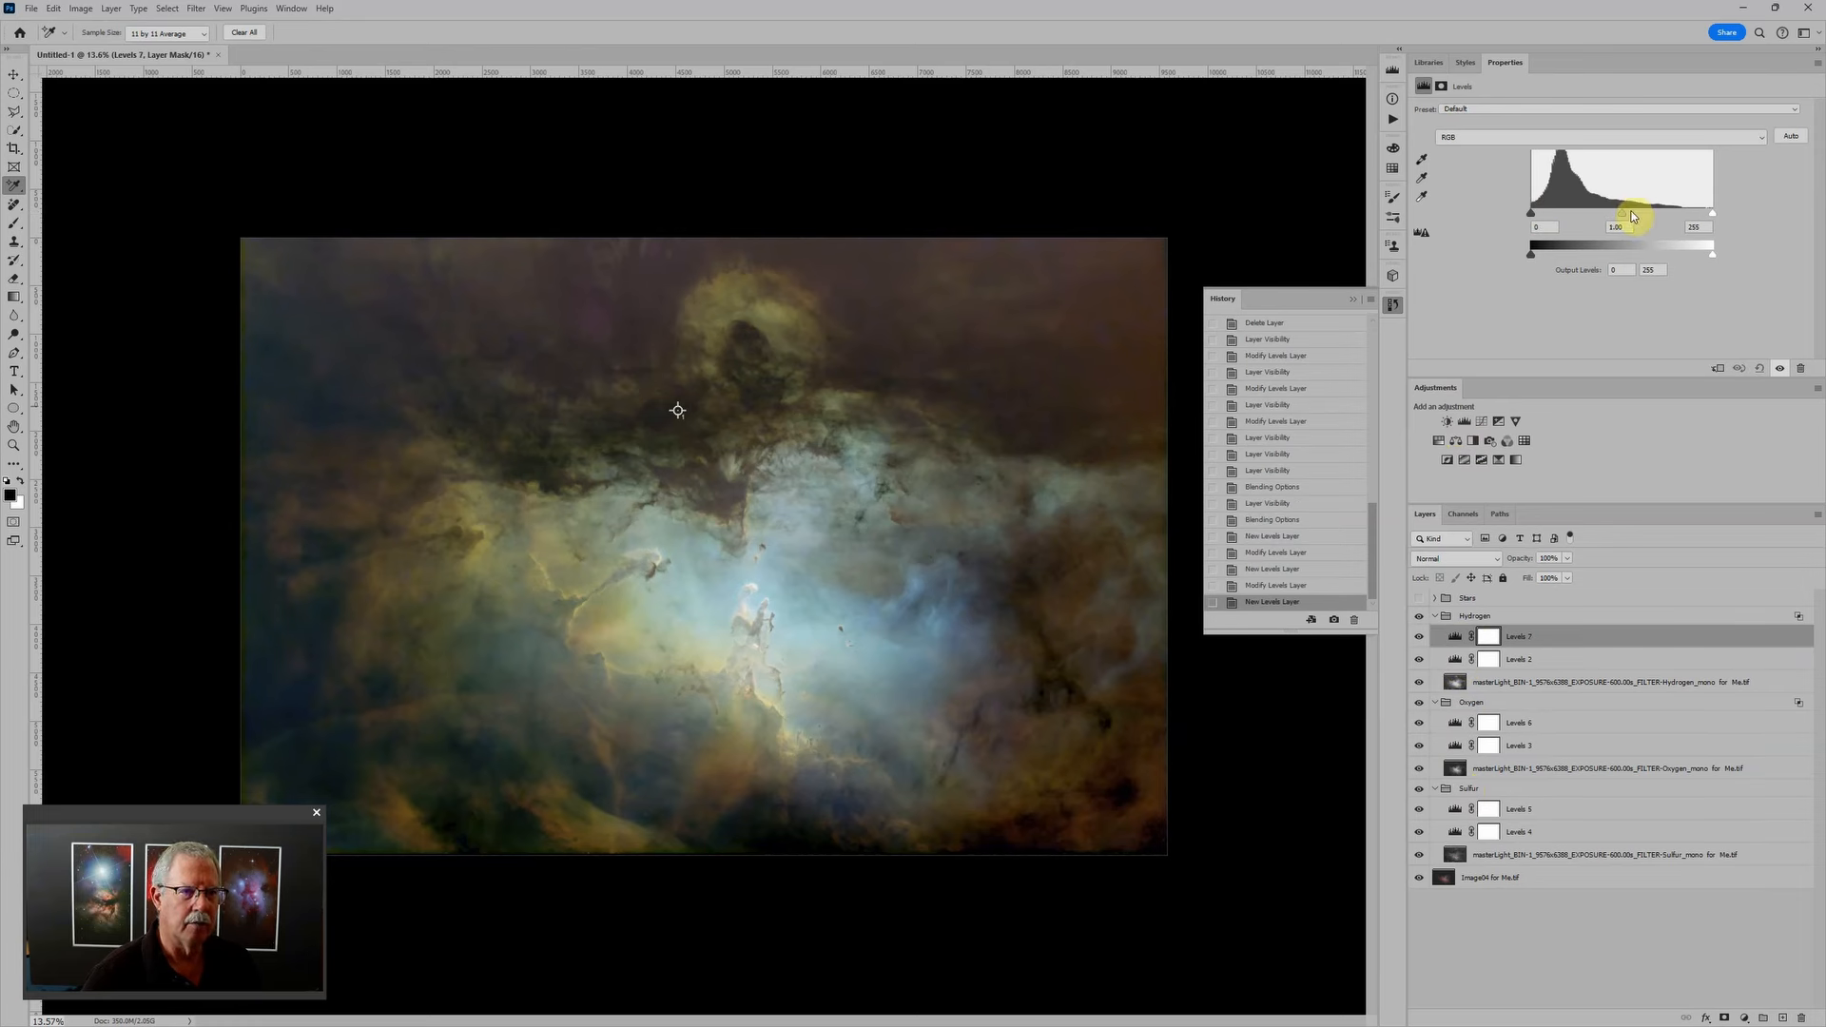
mouse_move(1621, 213)
mouse_down()
mouse_move(1544, 215)
mouse_move(1628, 215)
mouse_up()
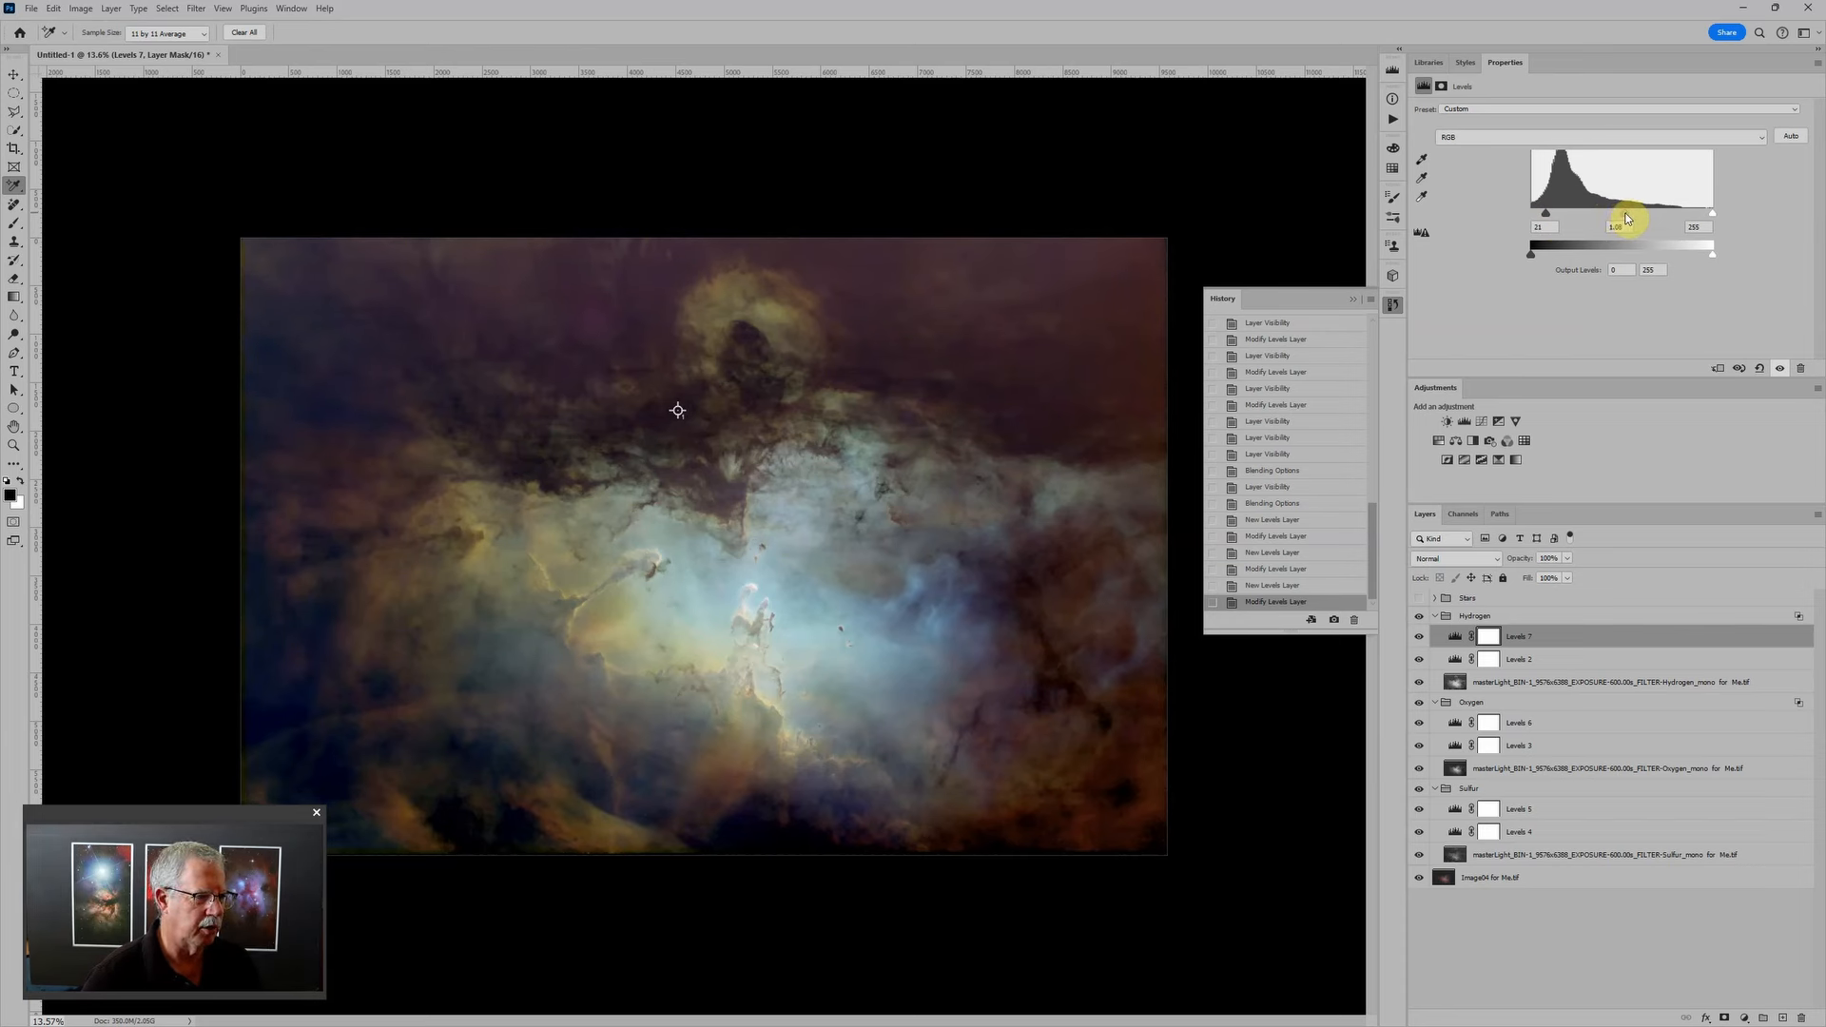
Step: Set the Sulfur group's upper Levels layer to a white input level of 199 and a midtone of 1.73
click(1455, 810)
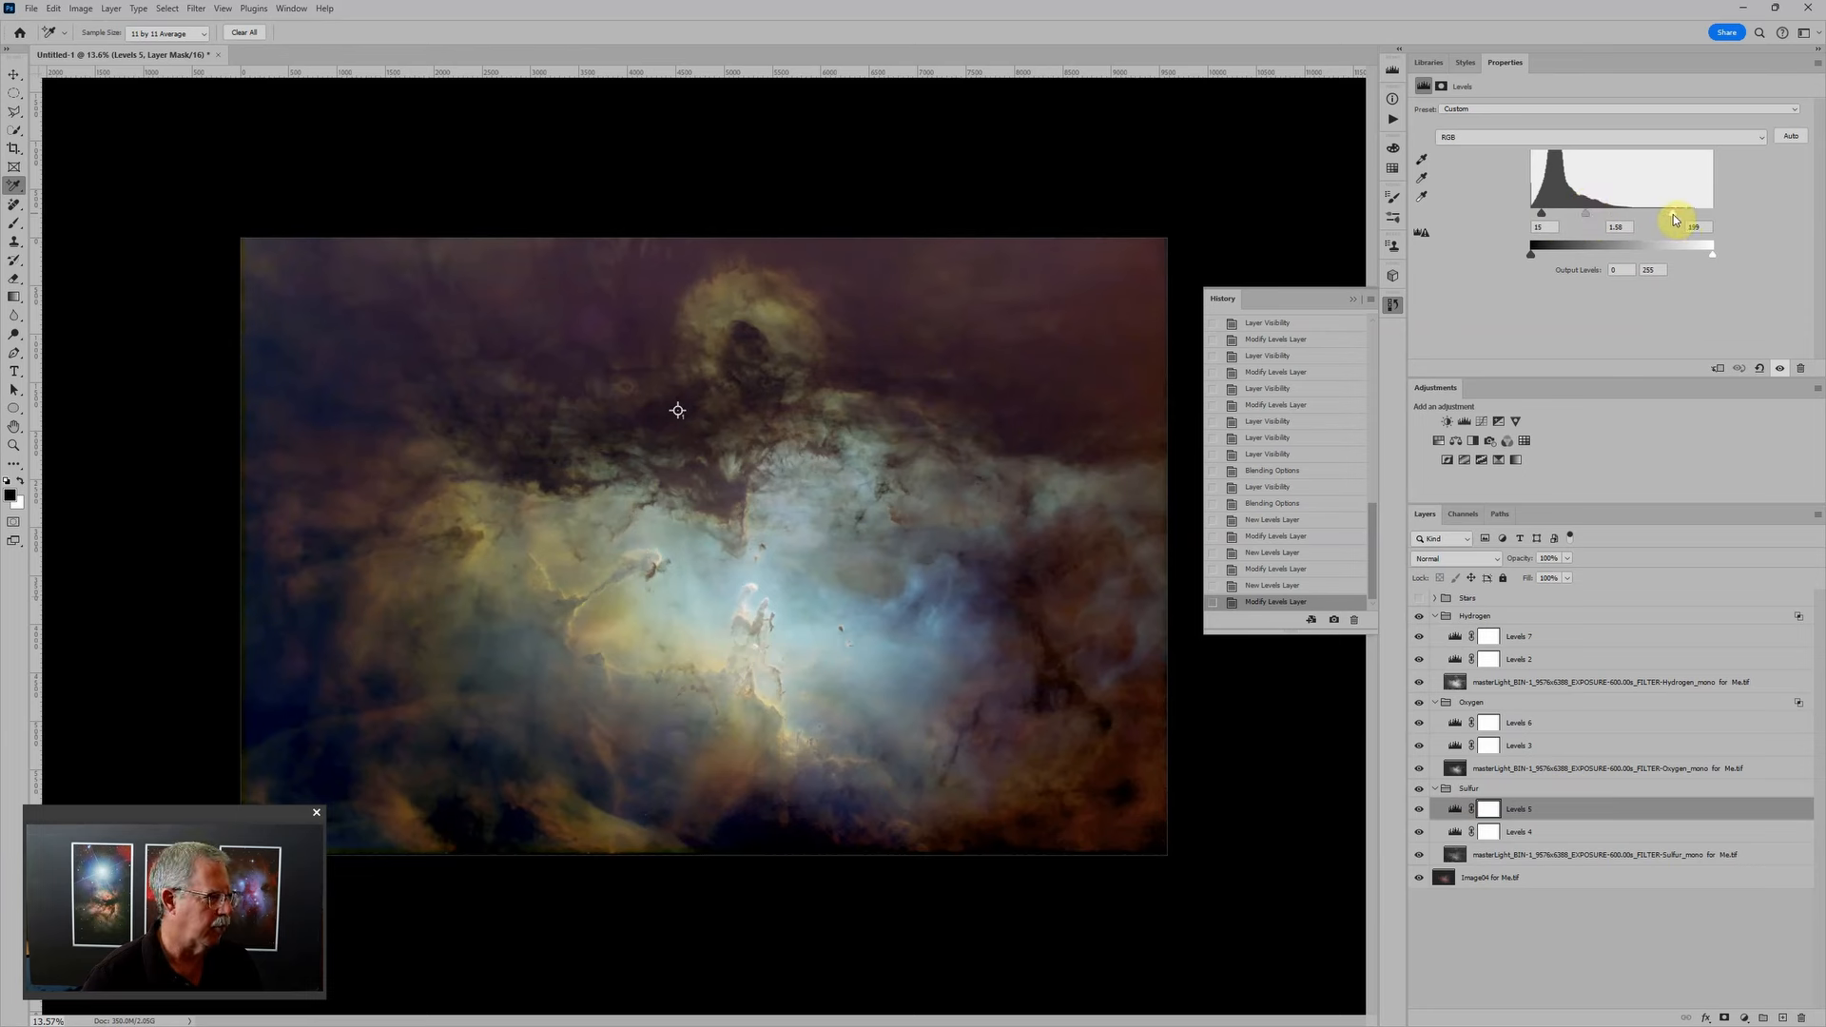
drag(1673, 216, 1671, 215)
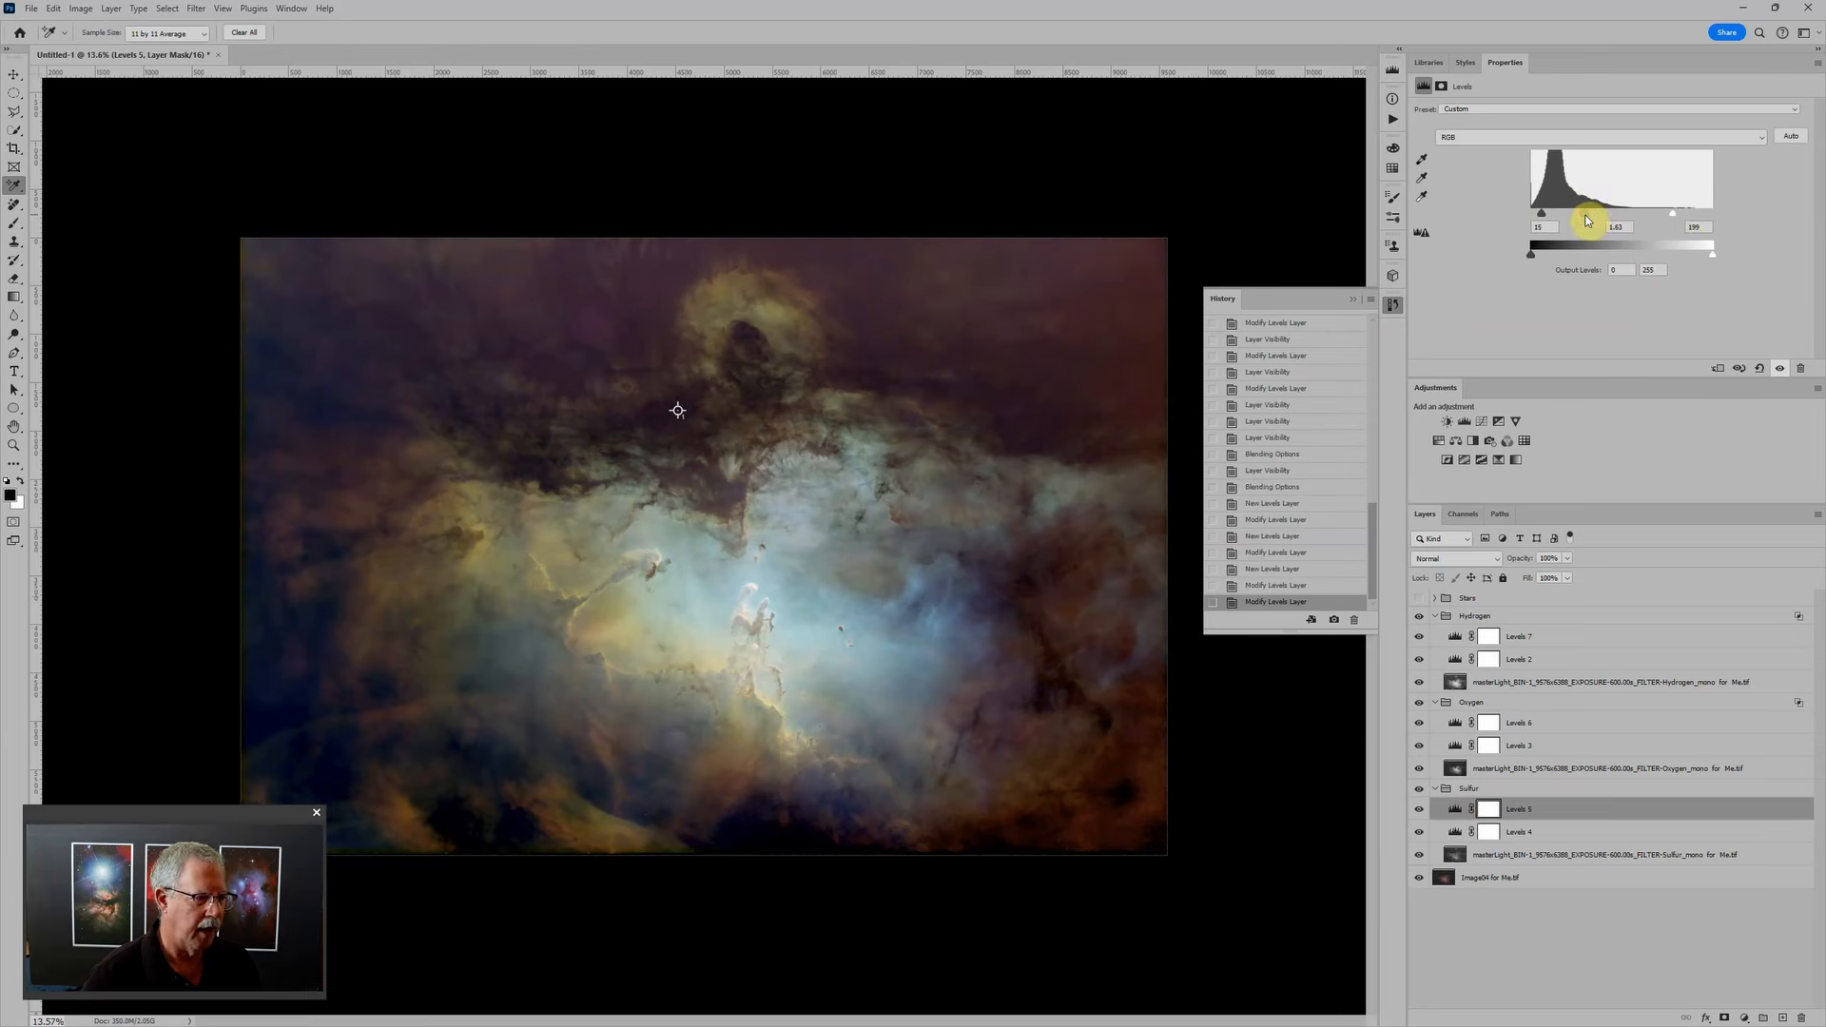
drag(1582, 214, 1580, 215)
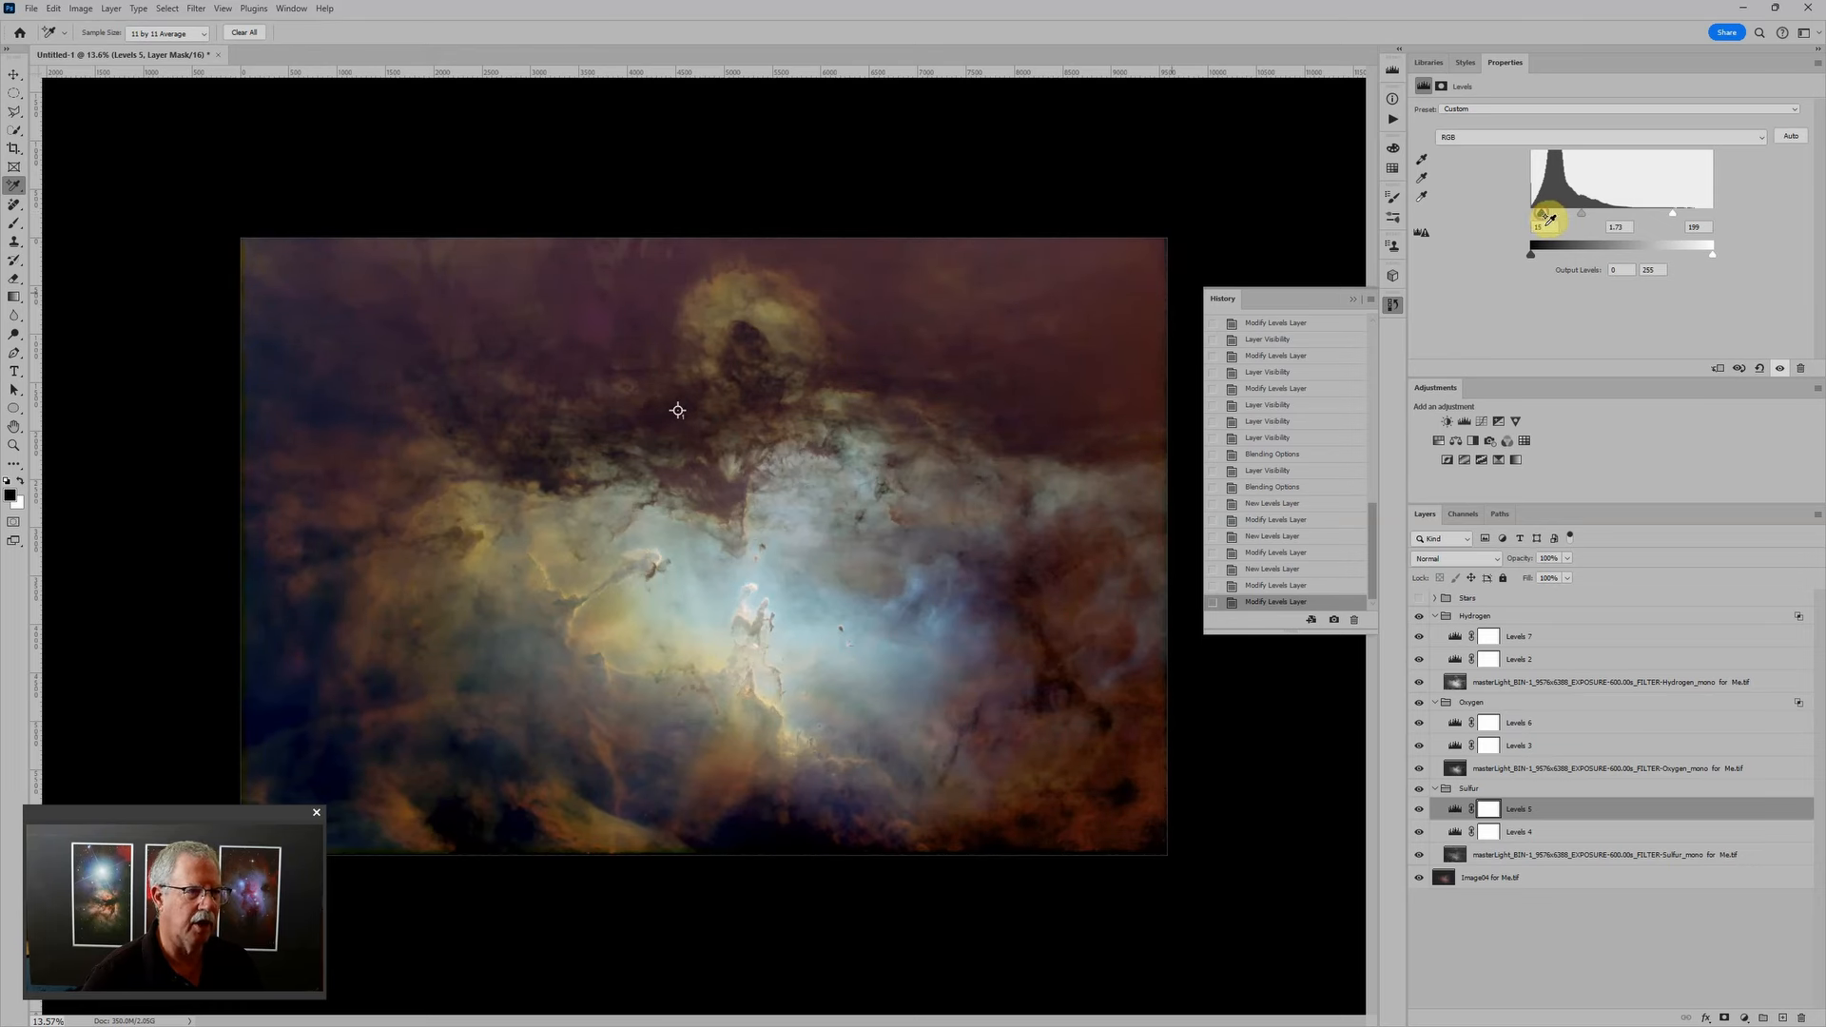
Step: Set the midtone of the Hydrogen group's upper Levels layer to 1.13 and collapse the group
scroll(884, 317, down, 3)
scroll(815, 685, up, 4)
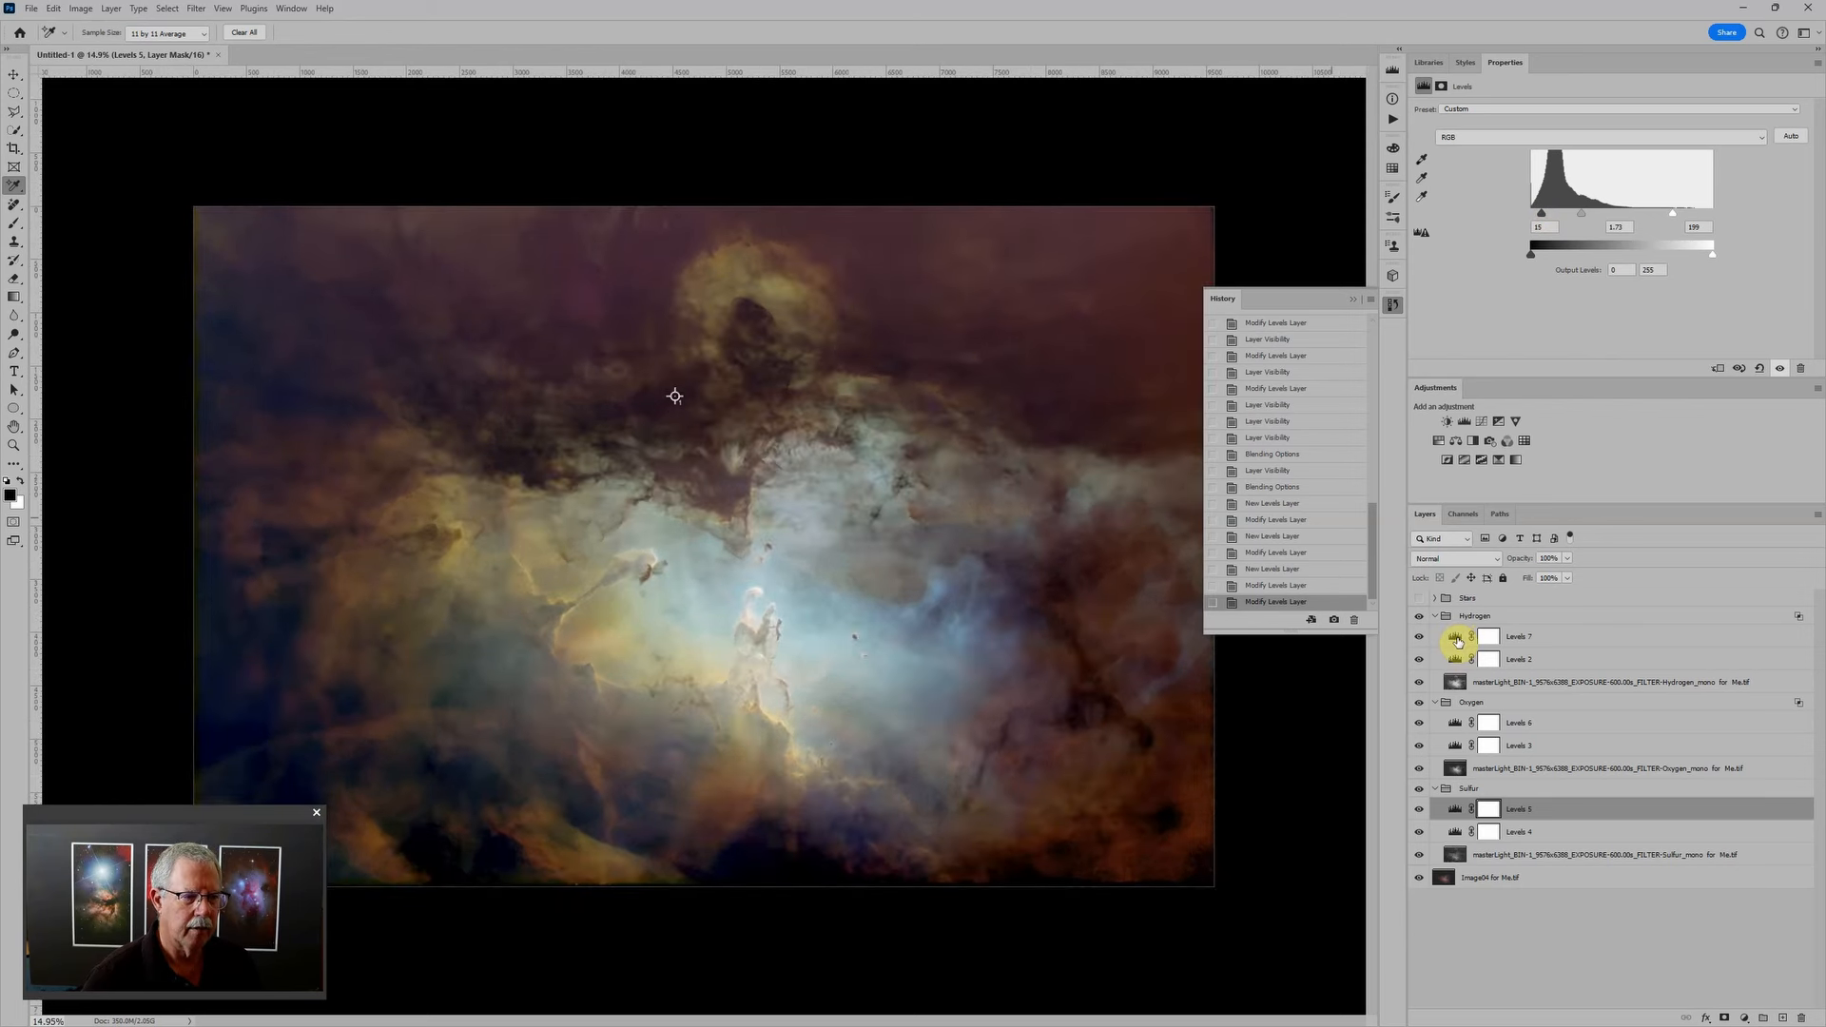
click(1458, 641)
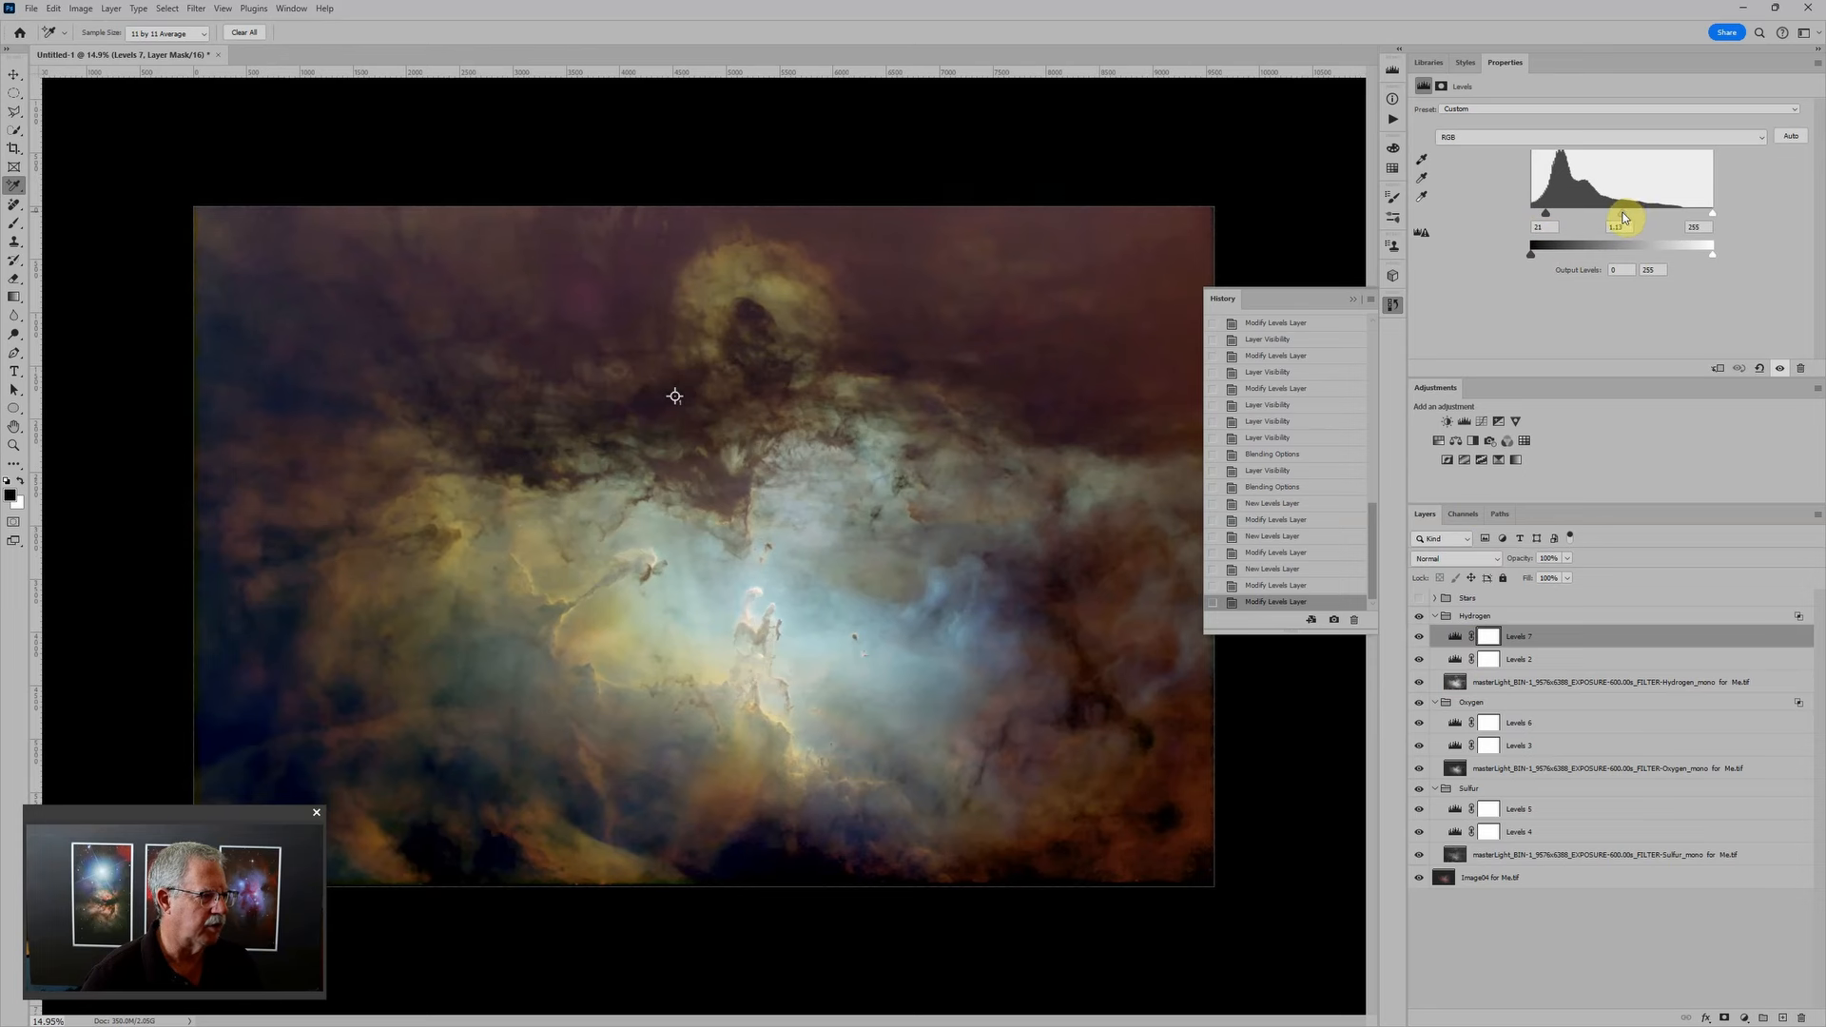
drag(1619, 213, 1622, 212)
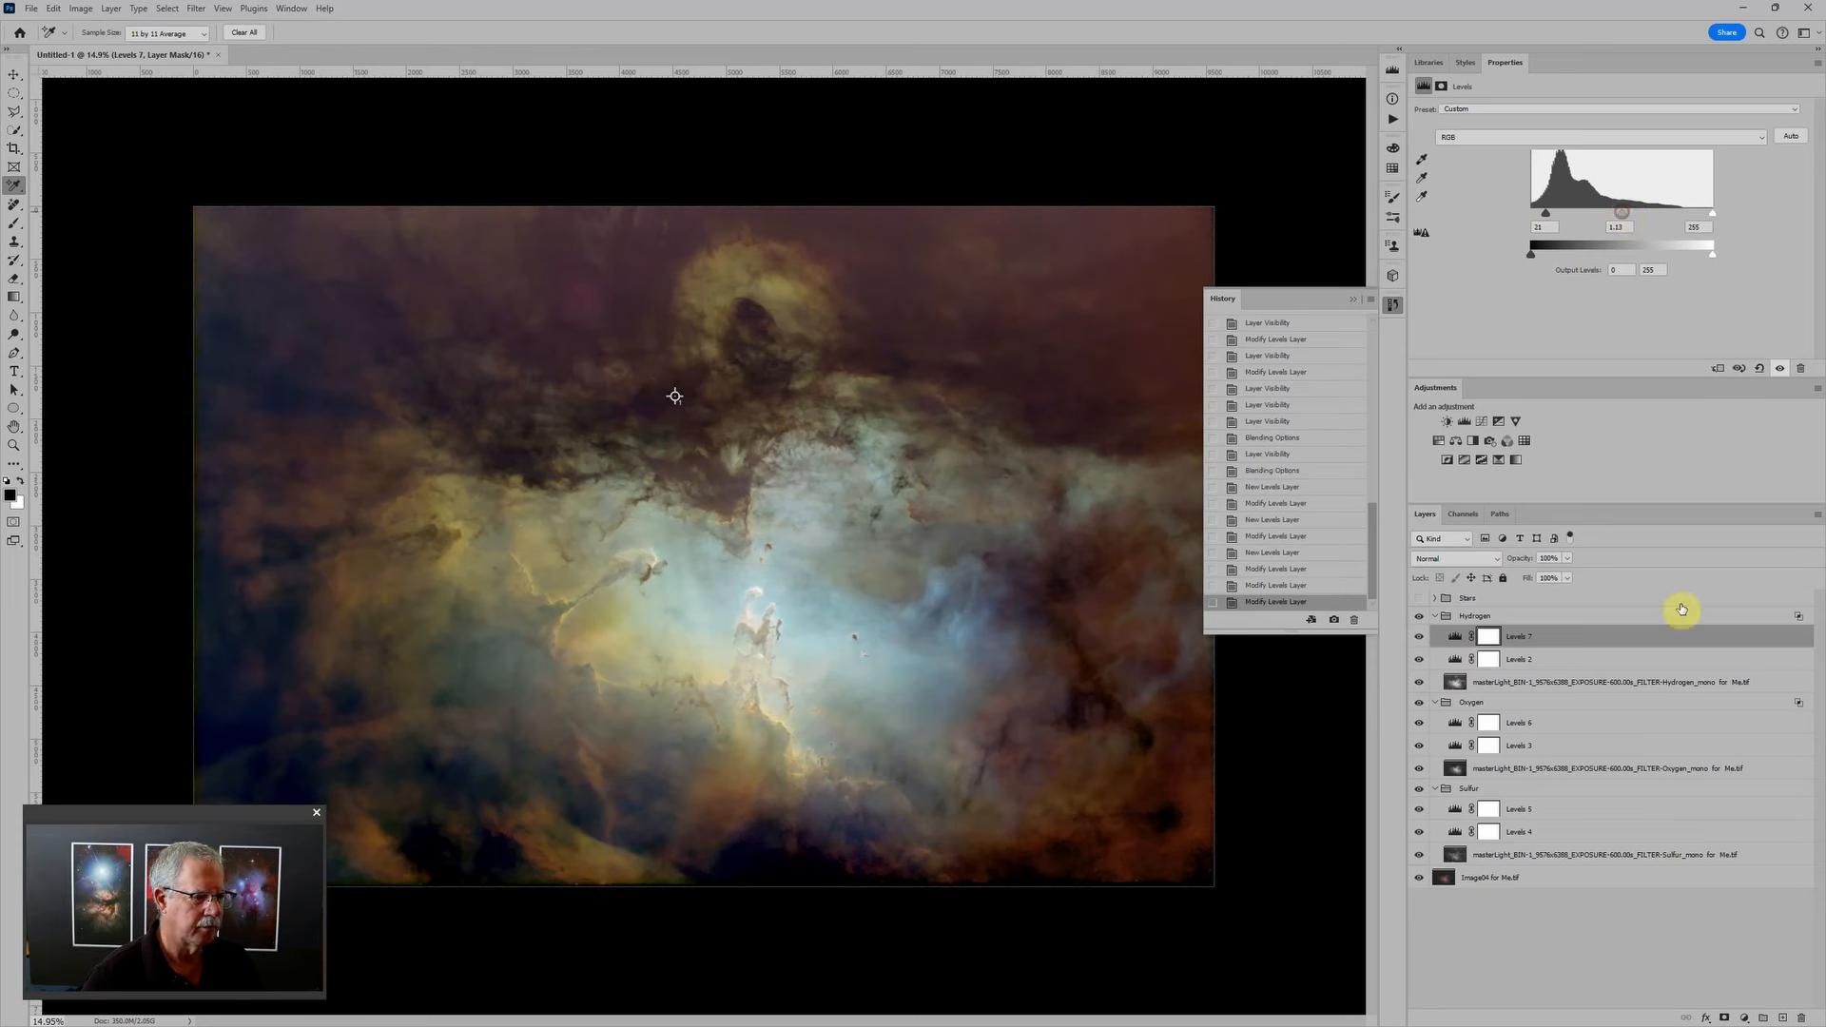
click(1436, 615)
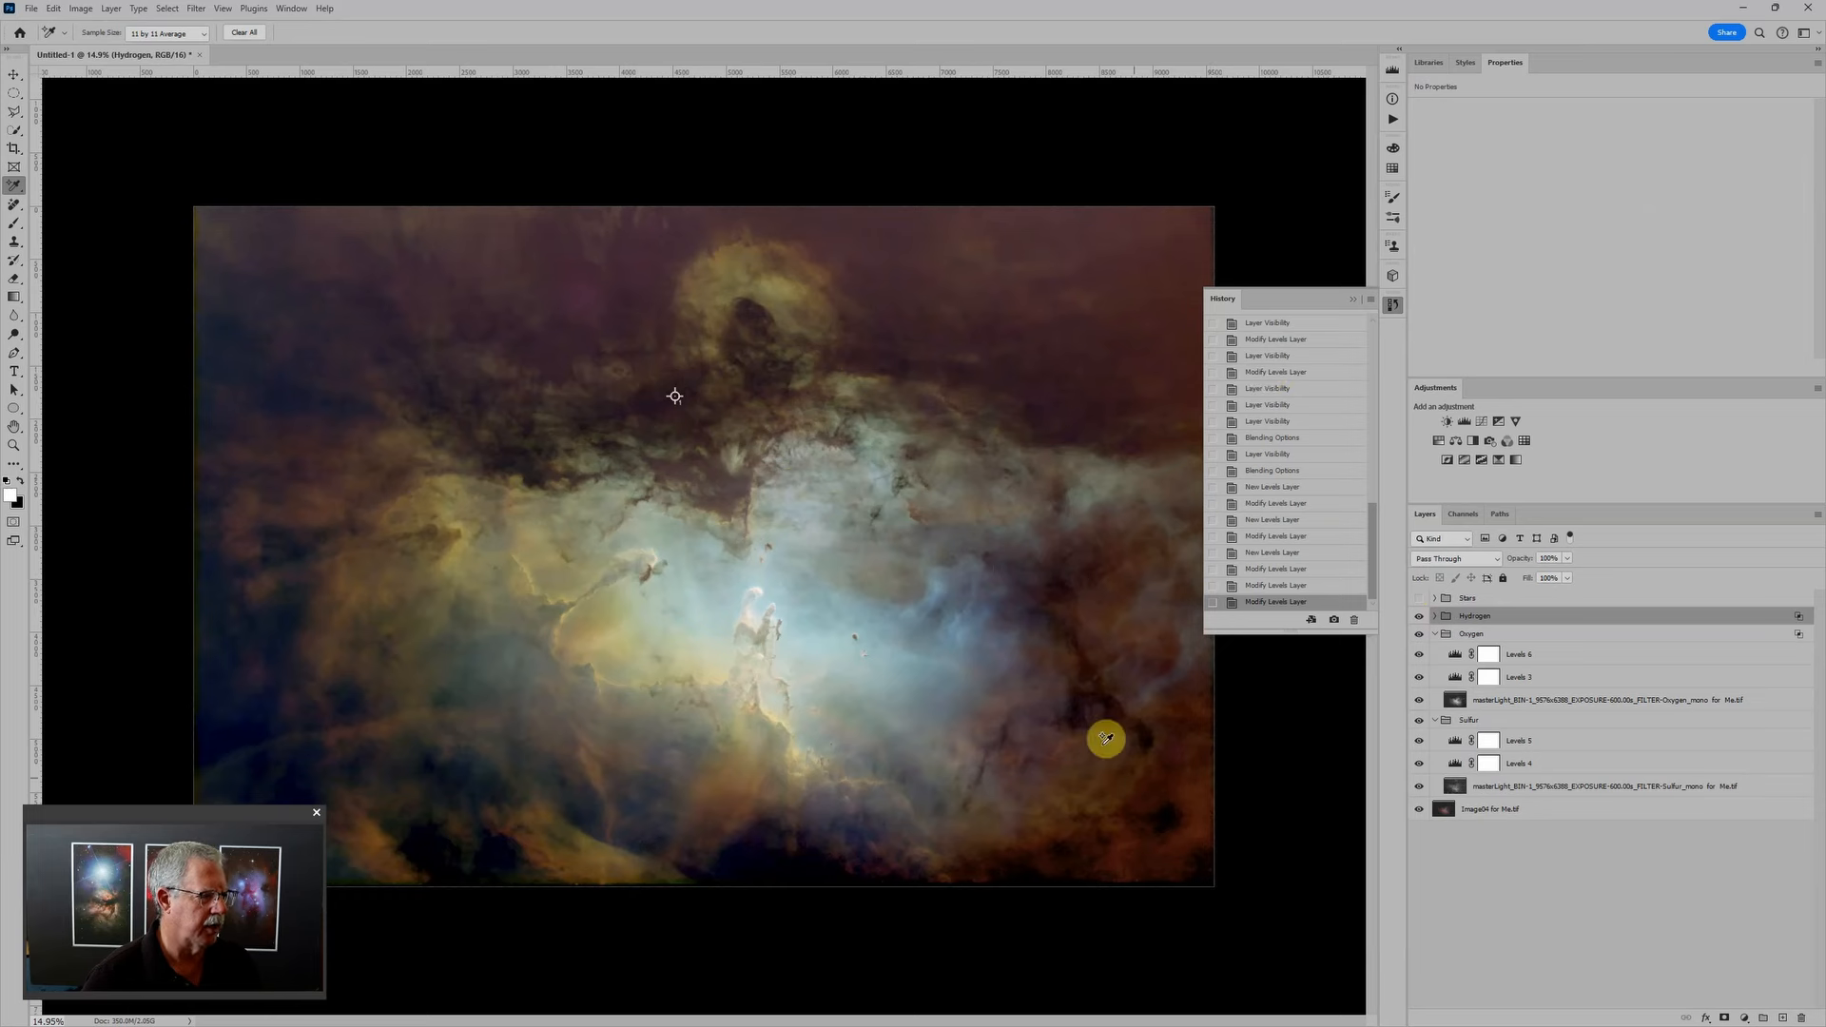
Step: Add a new blank layer above the Levels layers in the Sulfur group, set its blend mode to Soft Light, and collapse the history list
scroll(902, 736, down, 2)
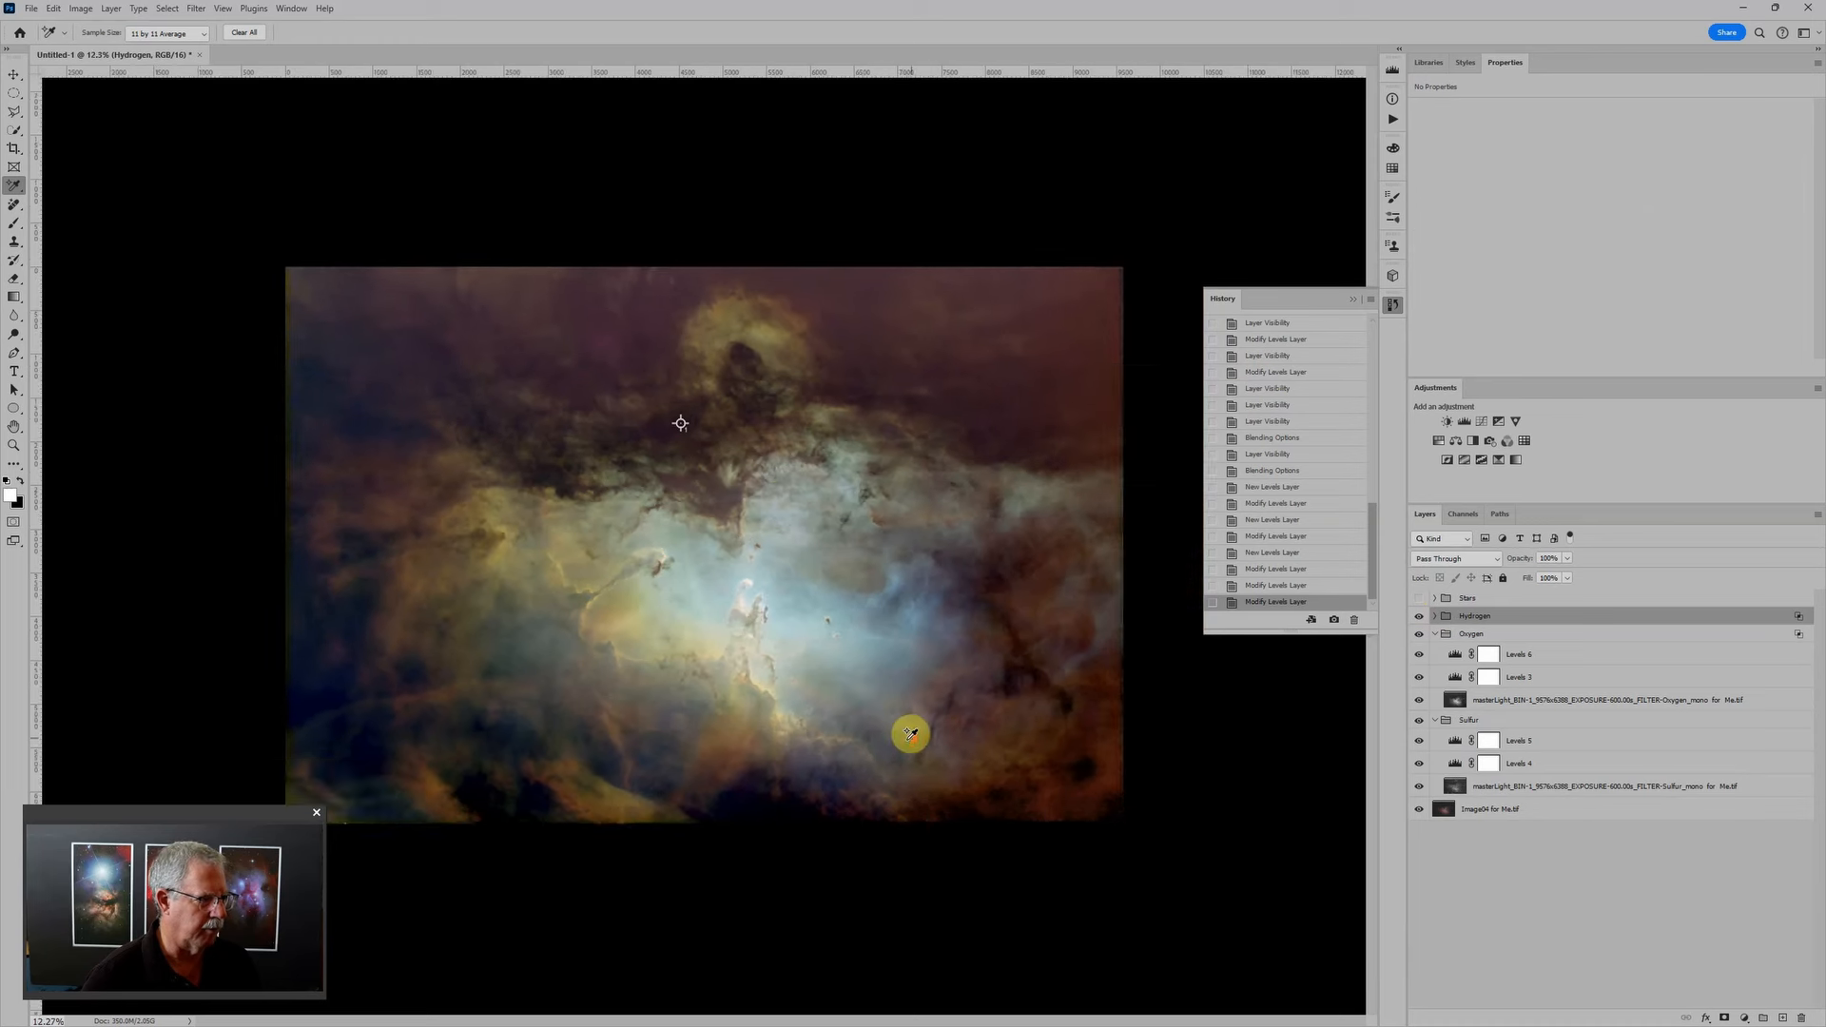
click(1634, 741)
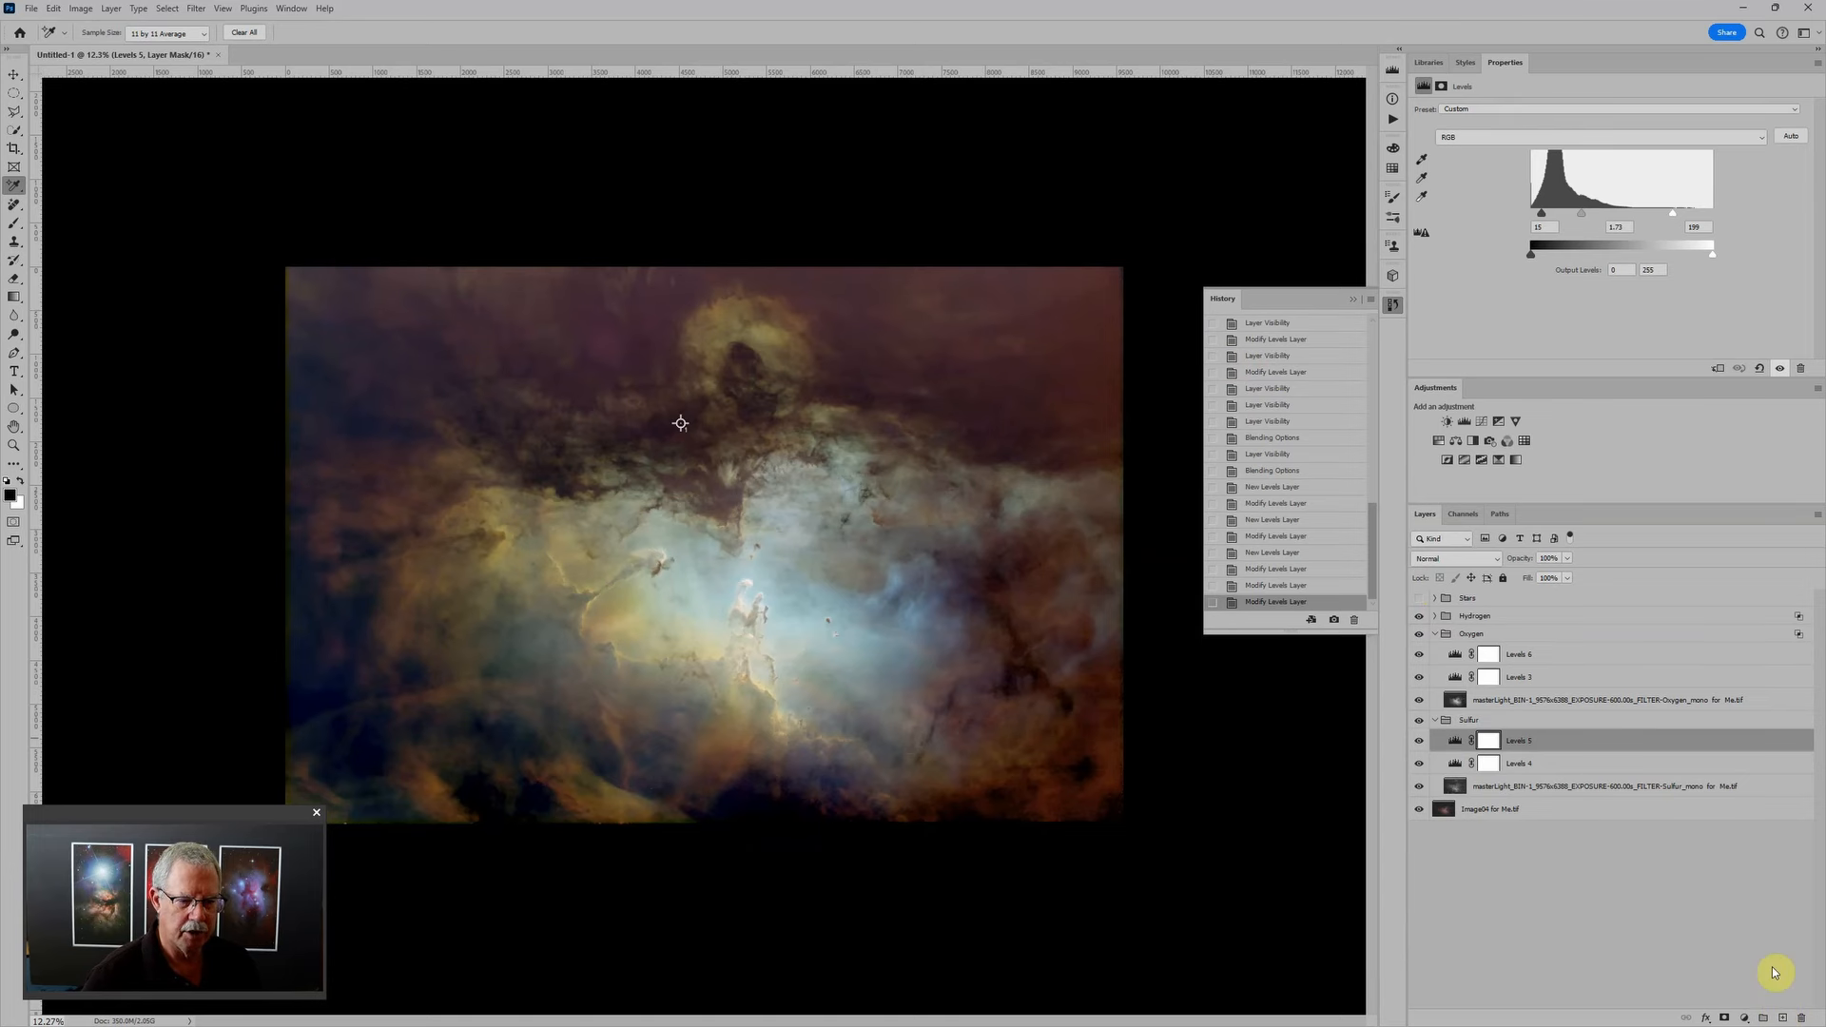
click(1785, 1015)
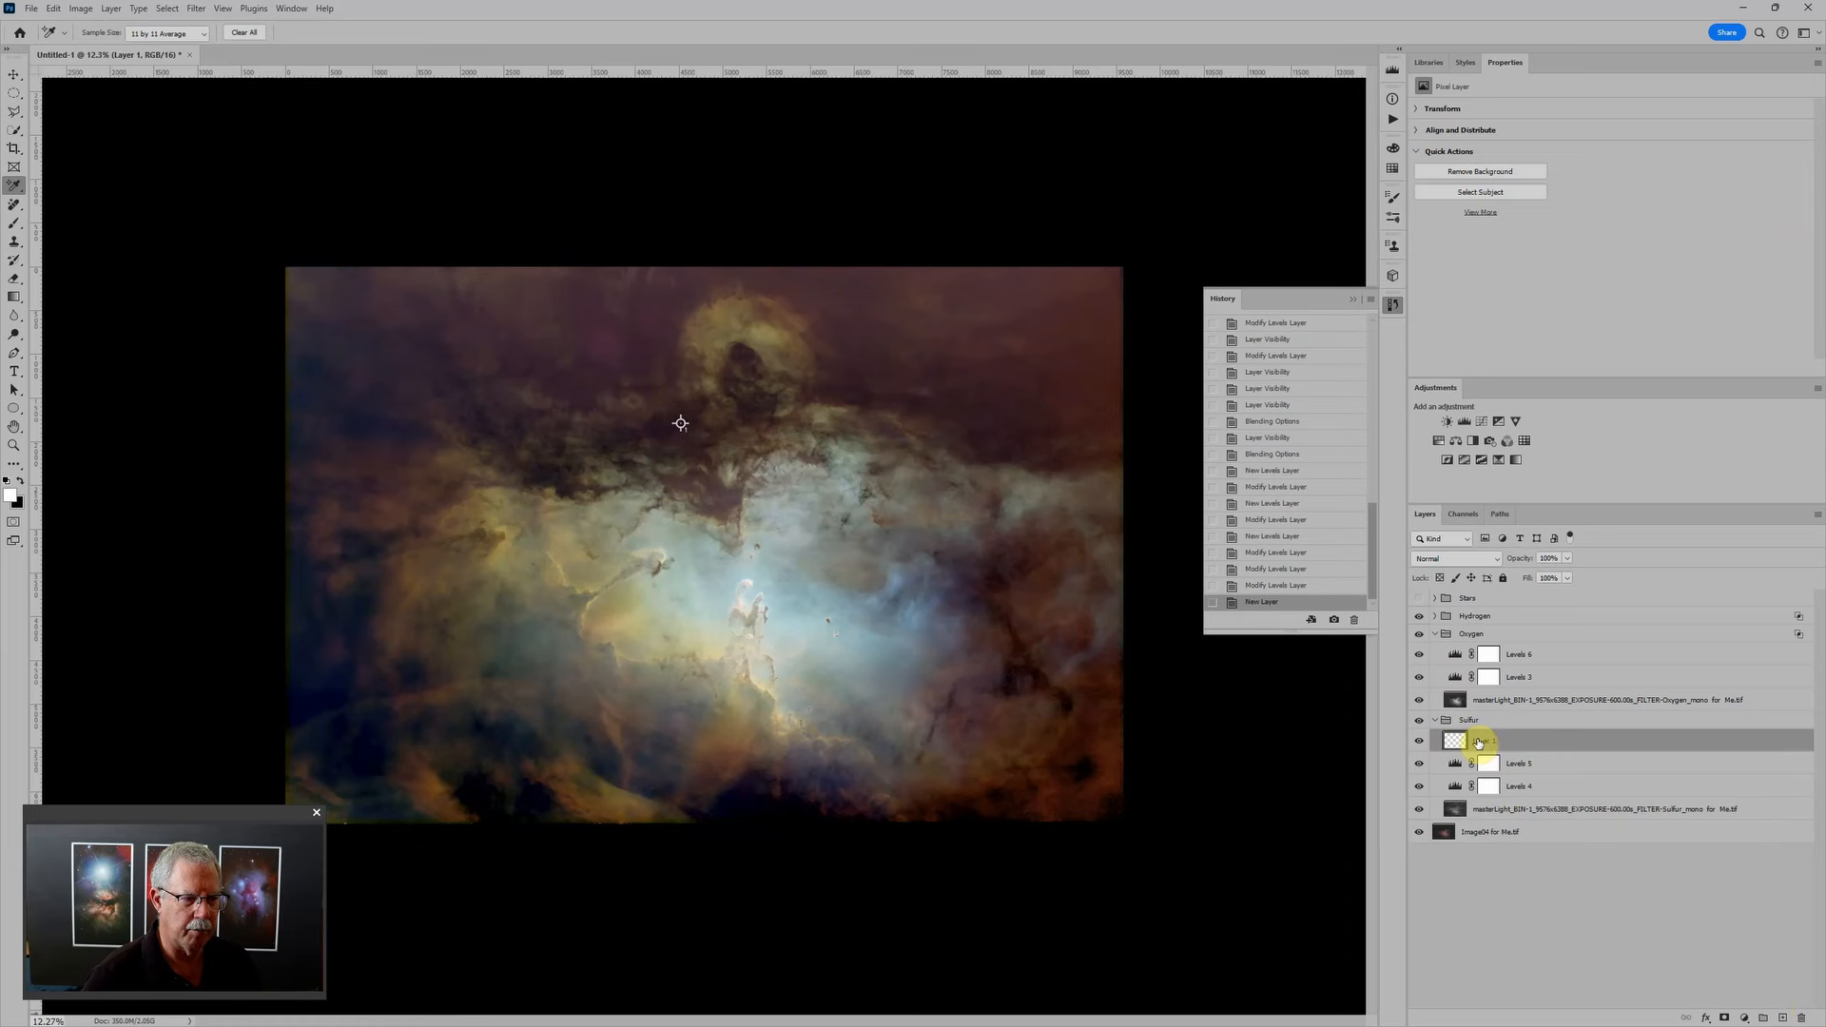
click(1461, 556)
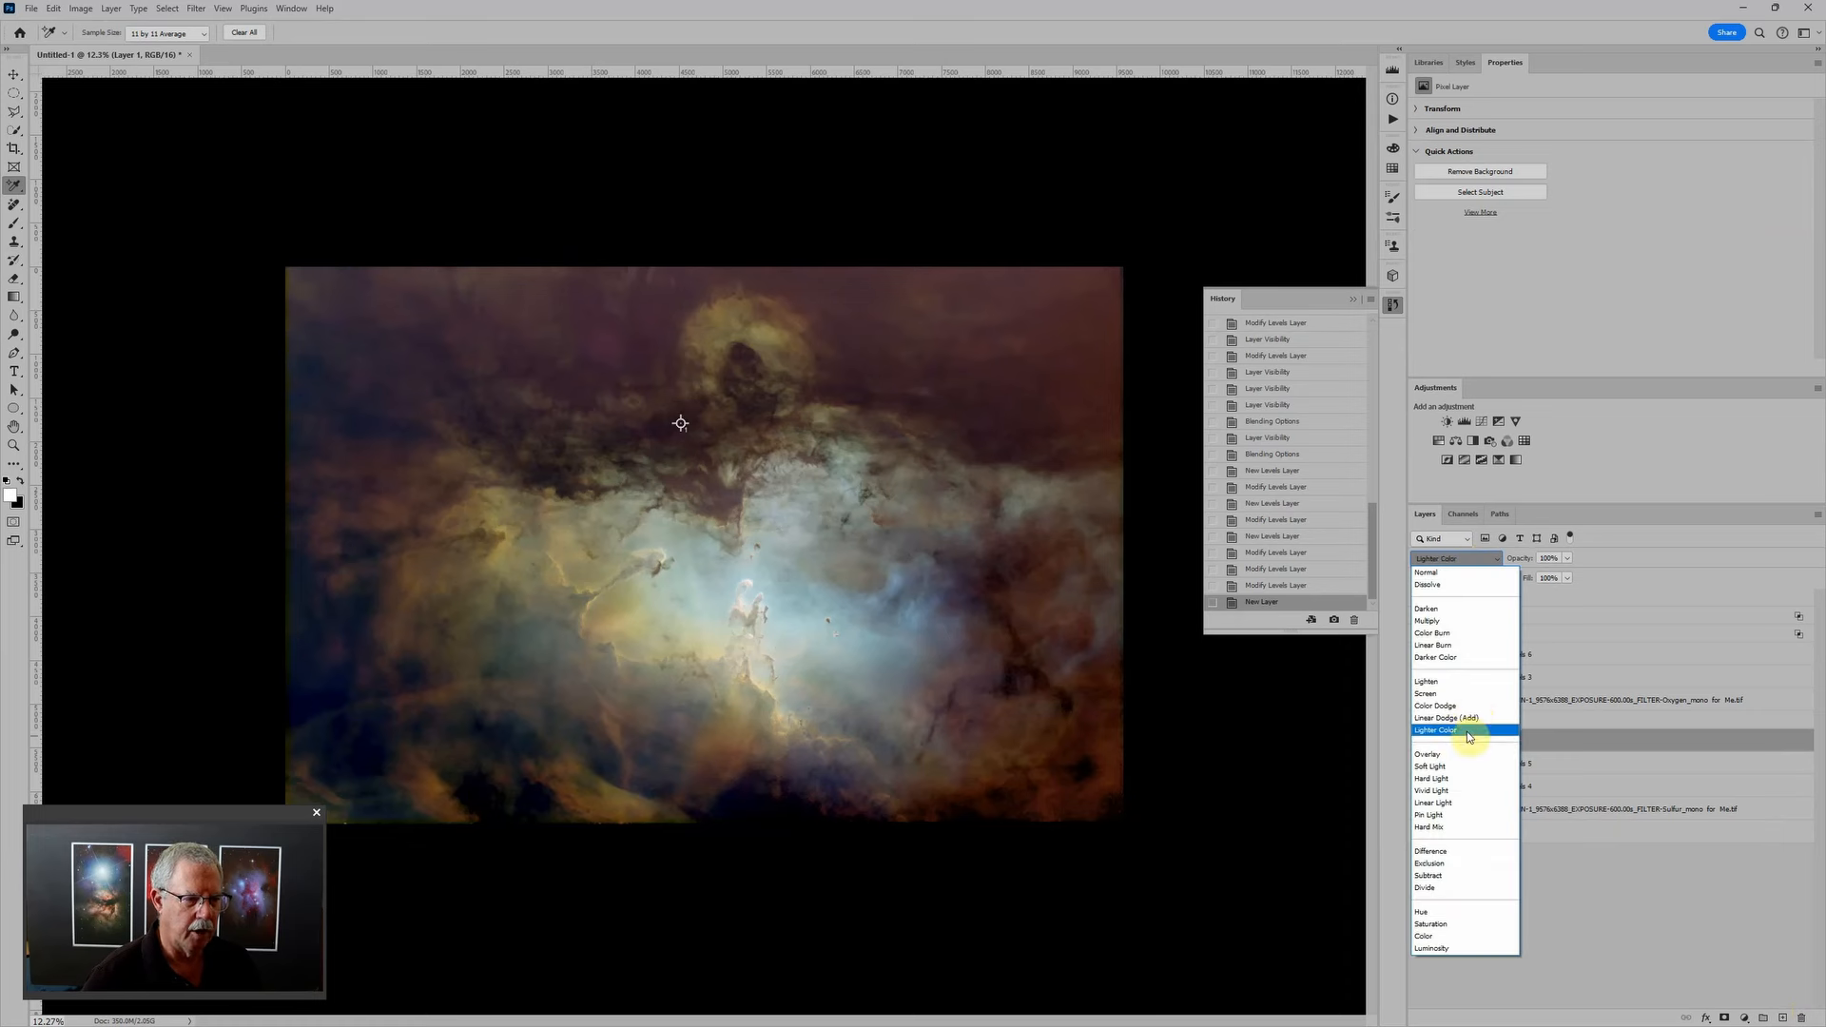
click(1465, 769)
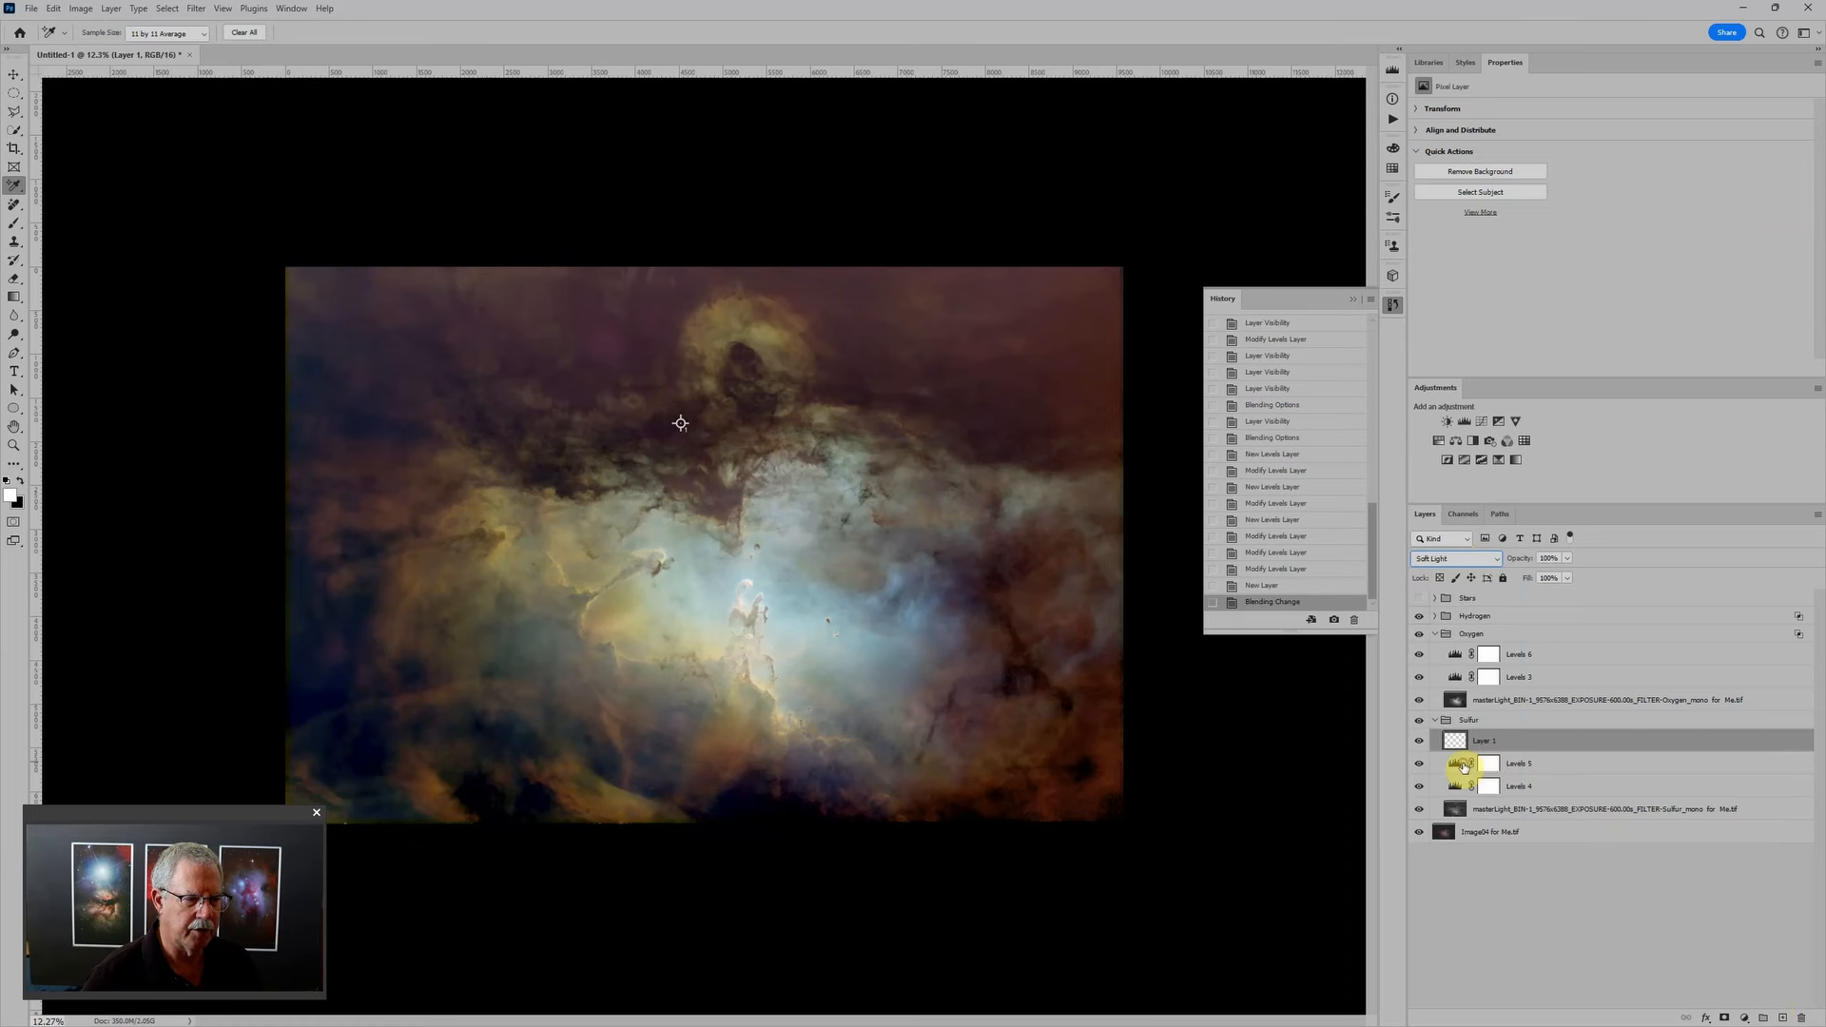
click(1354, 304)
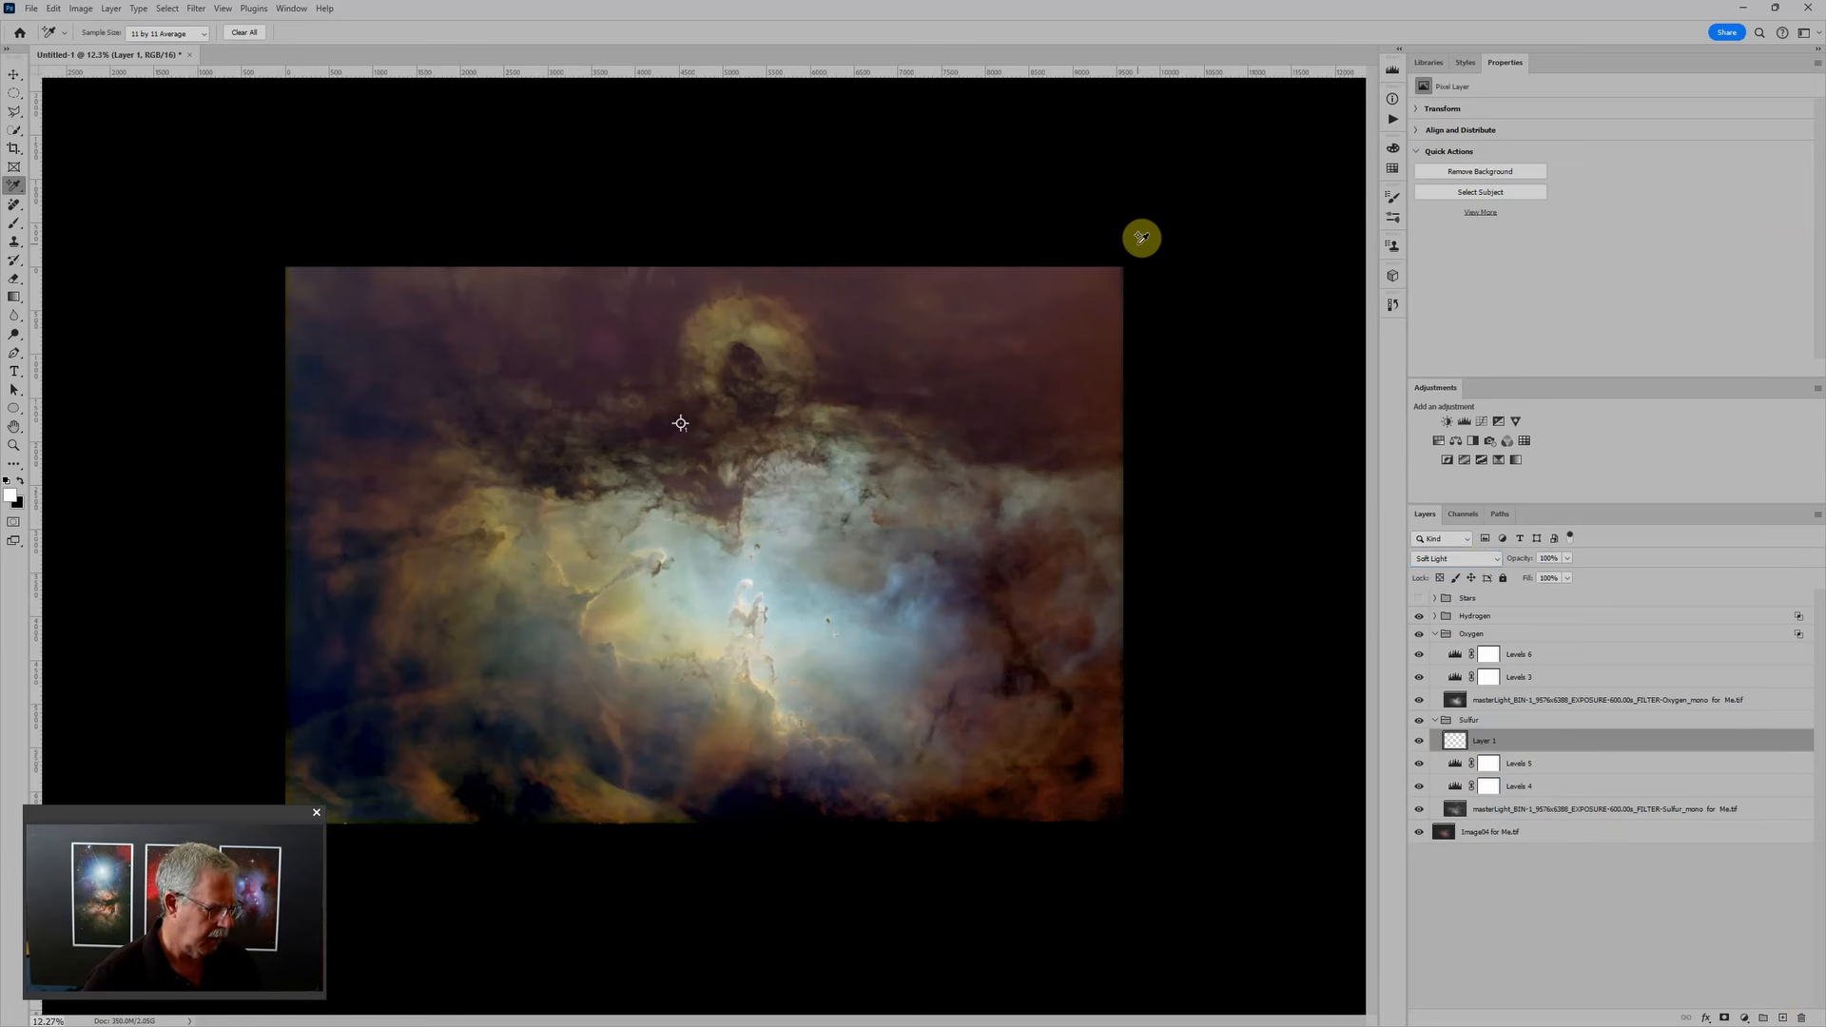
Step: With a 3000 px brush on the Sulfur group's Soft Light layer, paint black over the upper sky and white over the lower clouds
key(b)
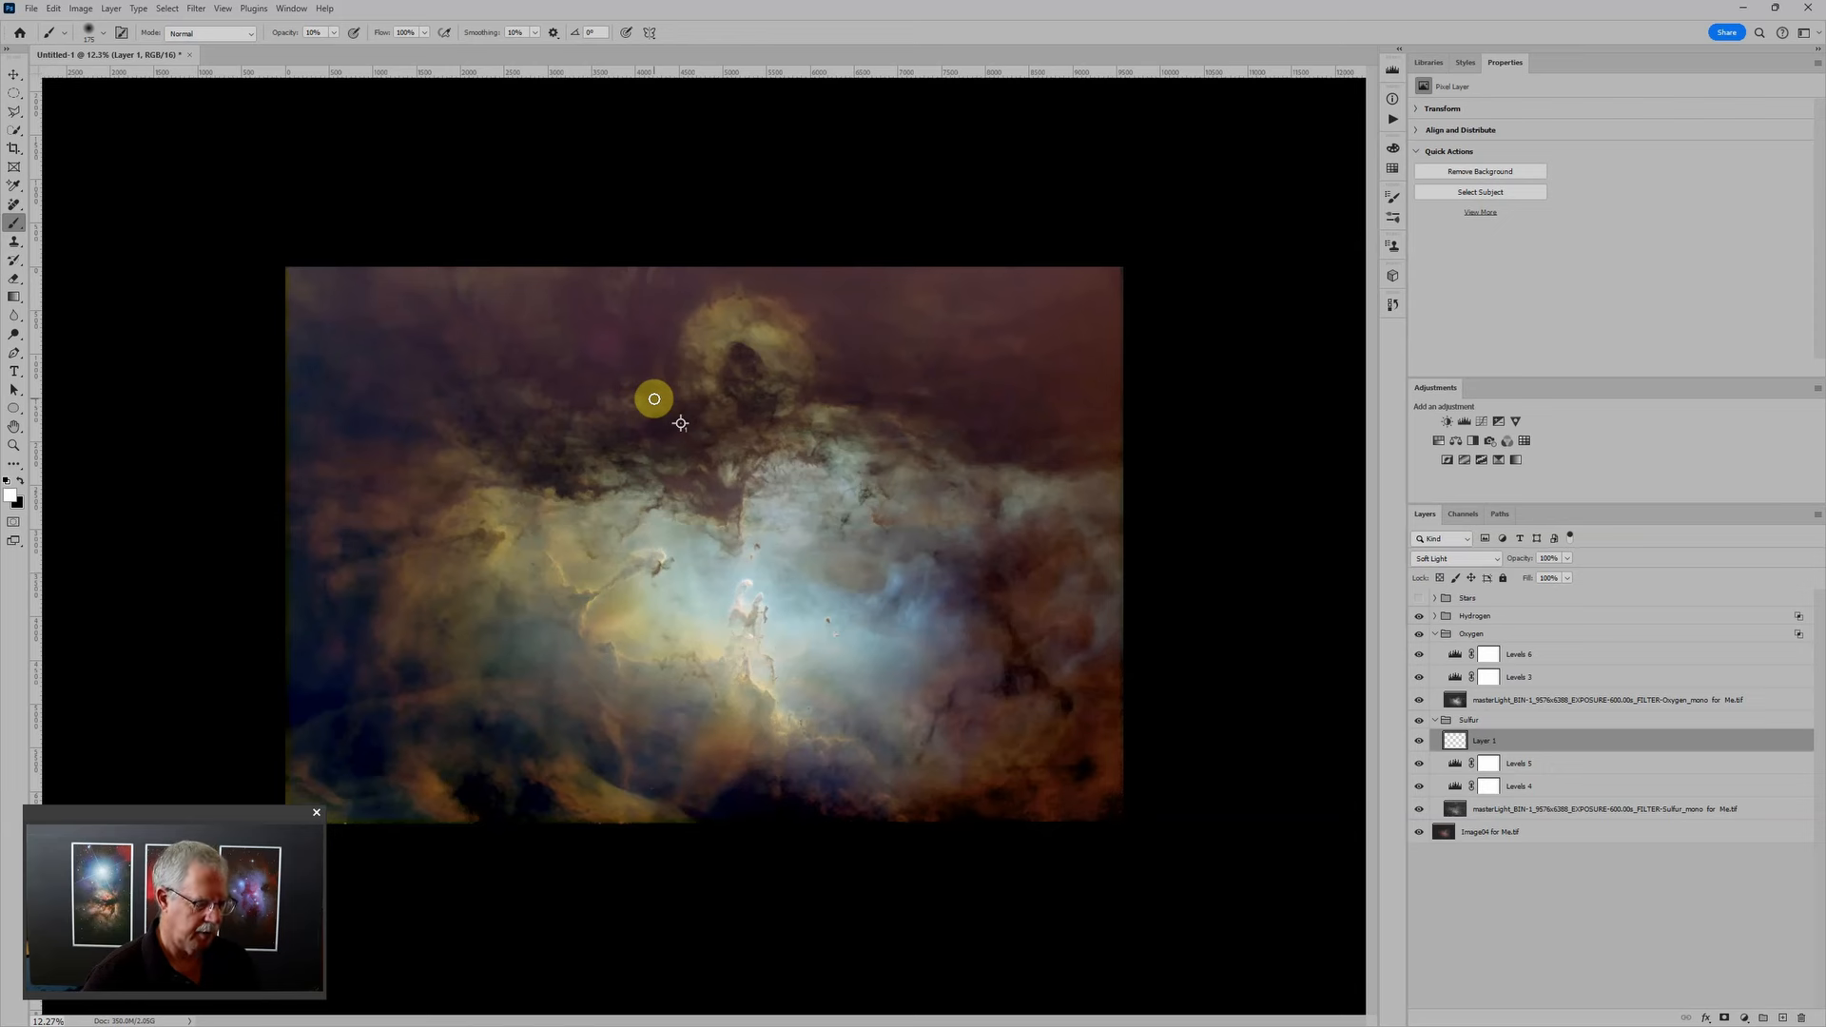
key(bracketright)
key(bracketright)
key(bracketright)
key(bracketright)
key(bracketright)
key(bracketright)
key(bracketright)
key(bracketright)
key(bracketright)
key(bracketright)
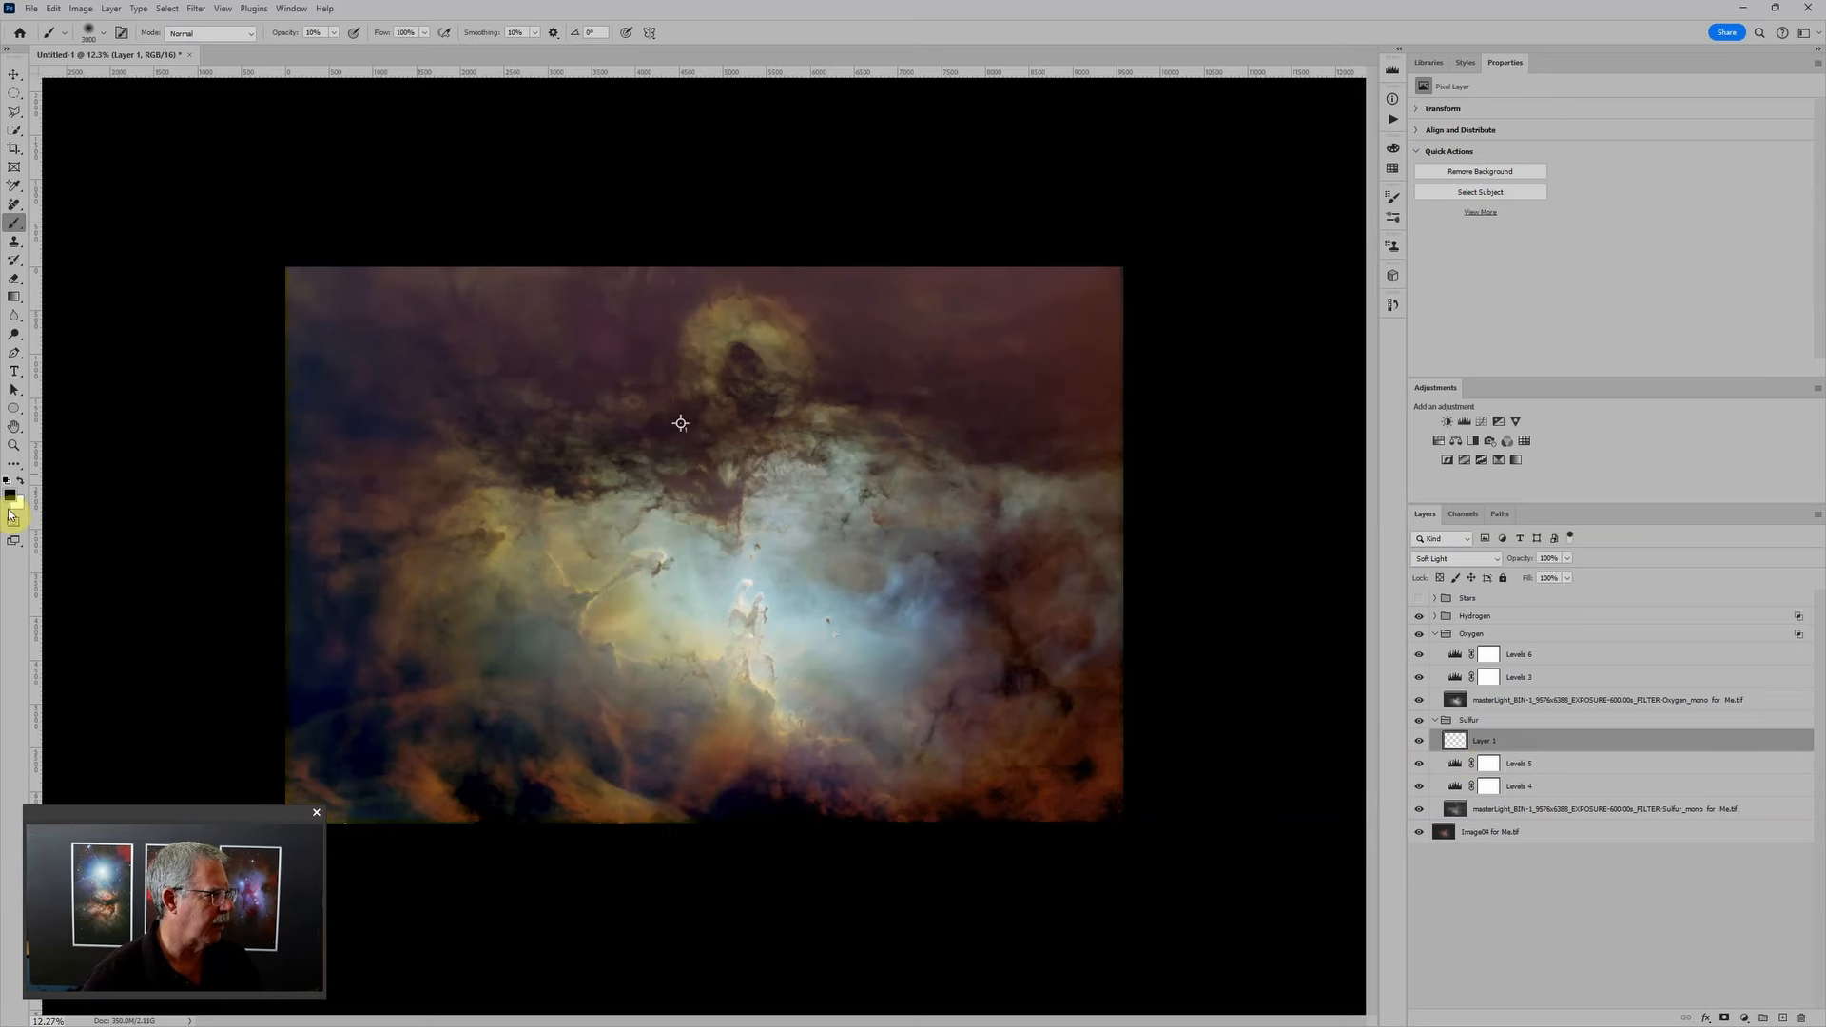
key(d)
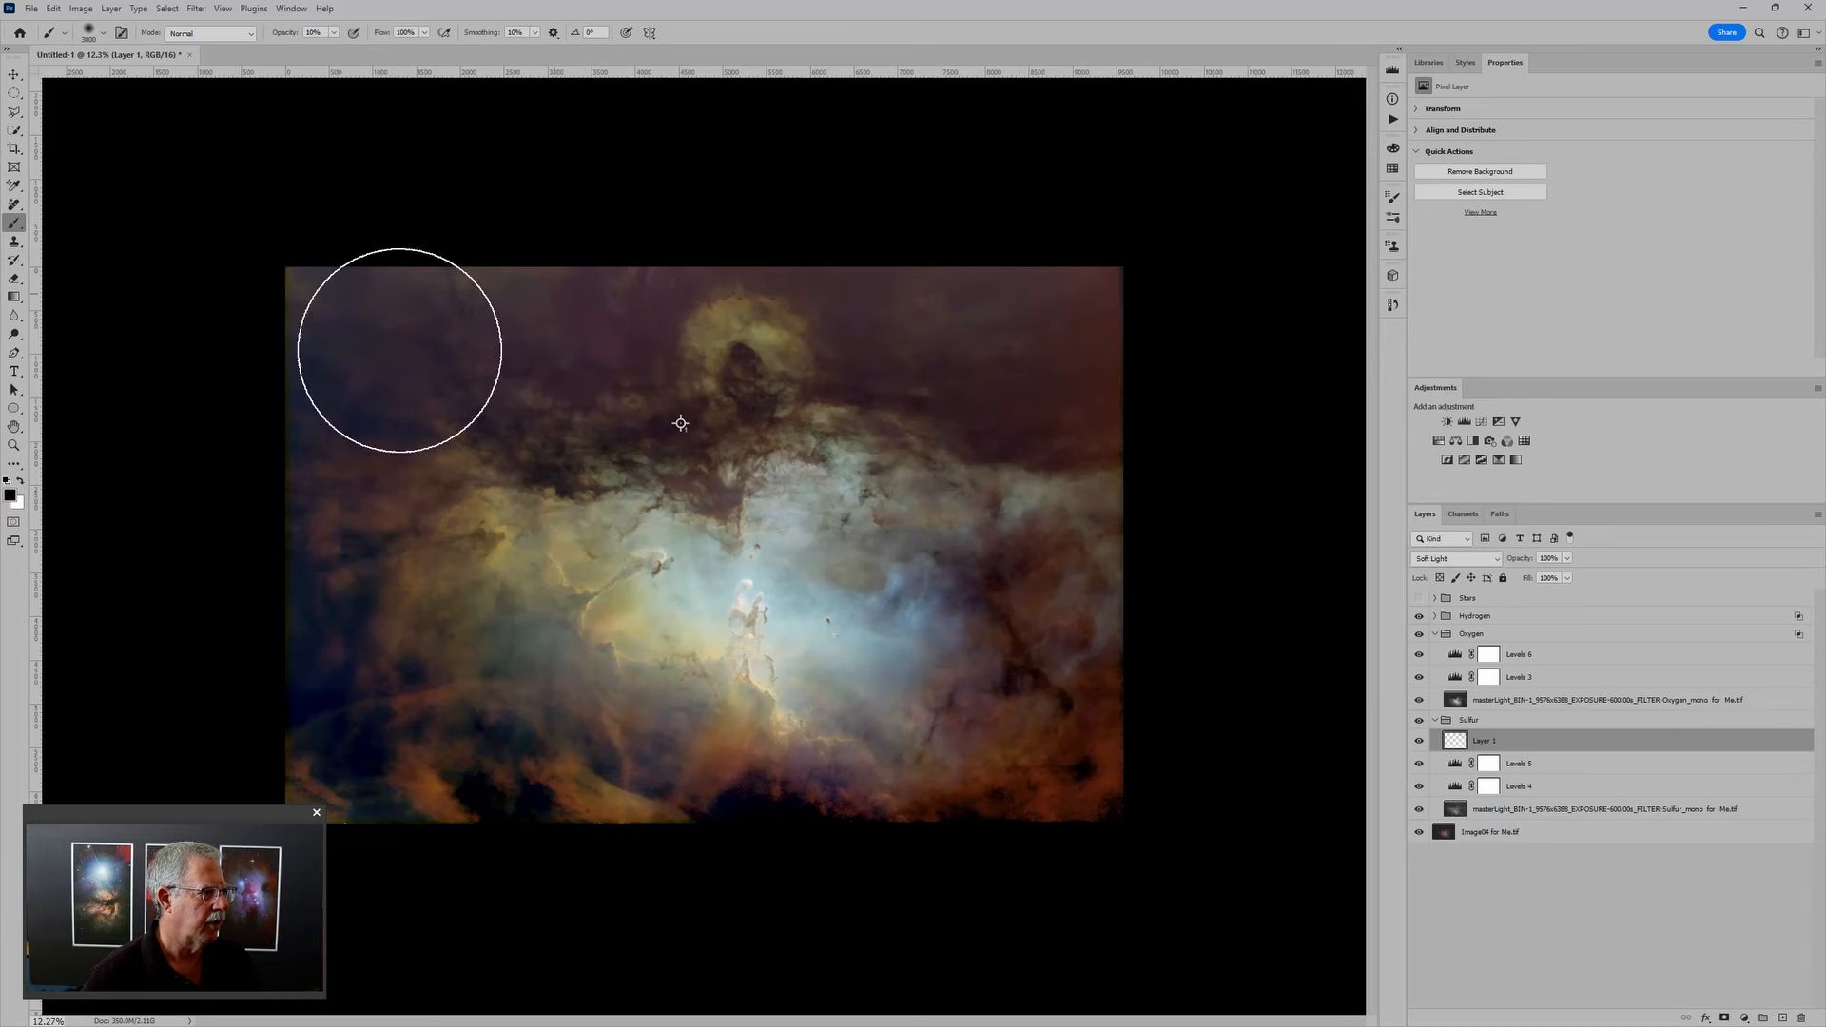
mouse_move(989, 344)
mouse_down()
mouse_move(1122, 348)
mouse_move(1127, 380)
mouse_up()
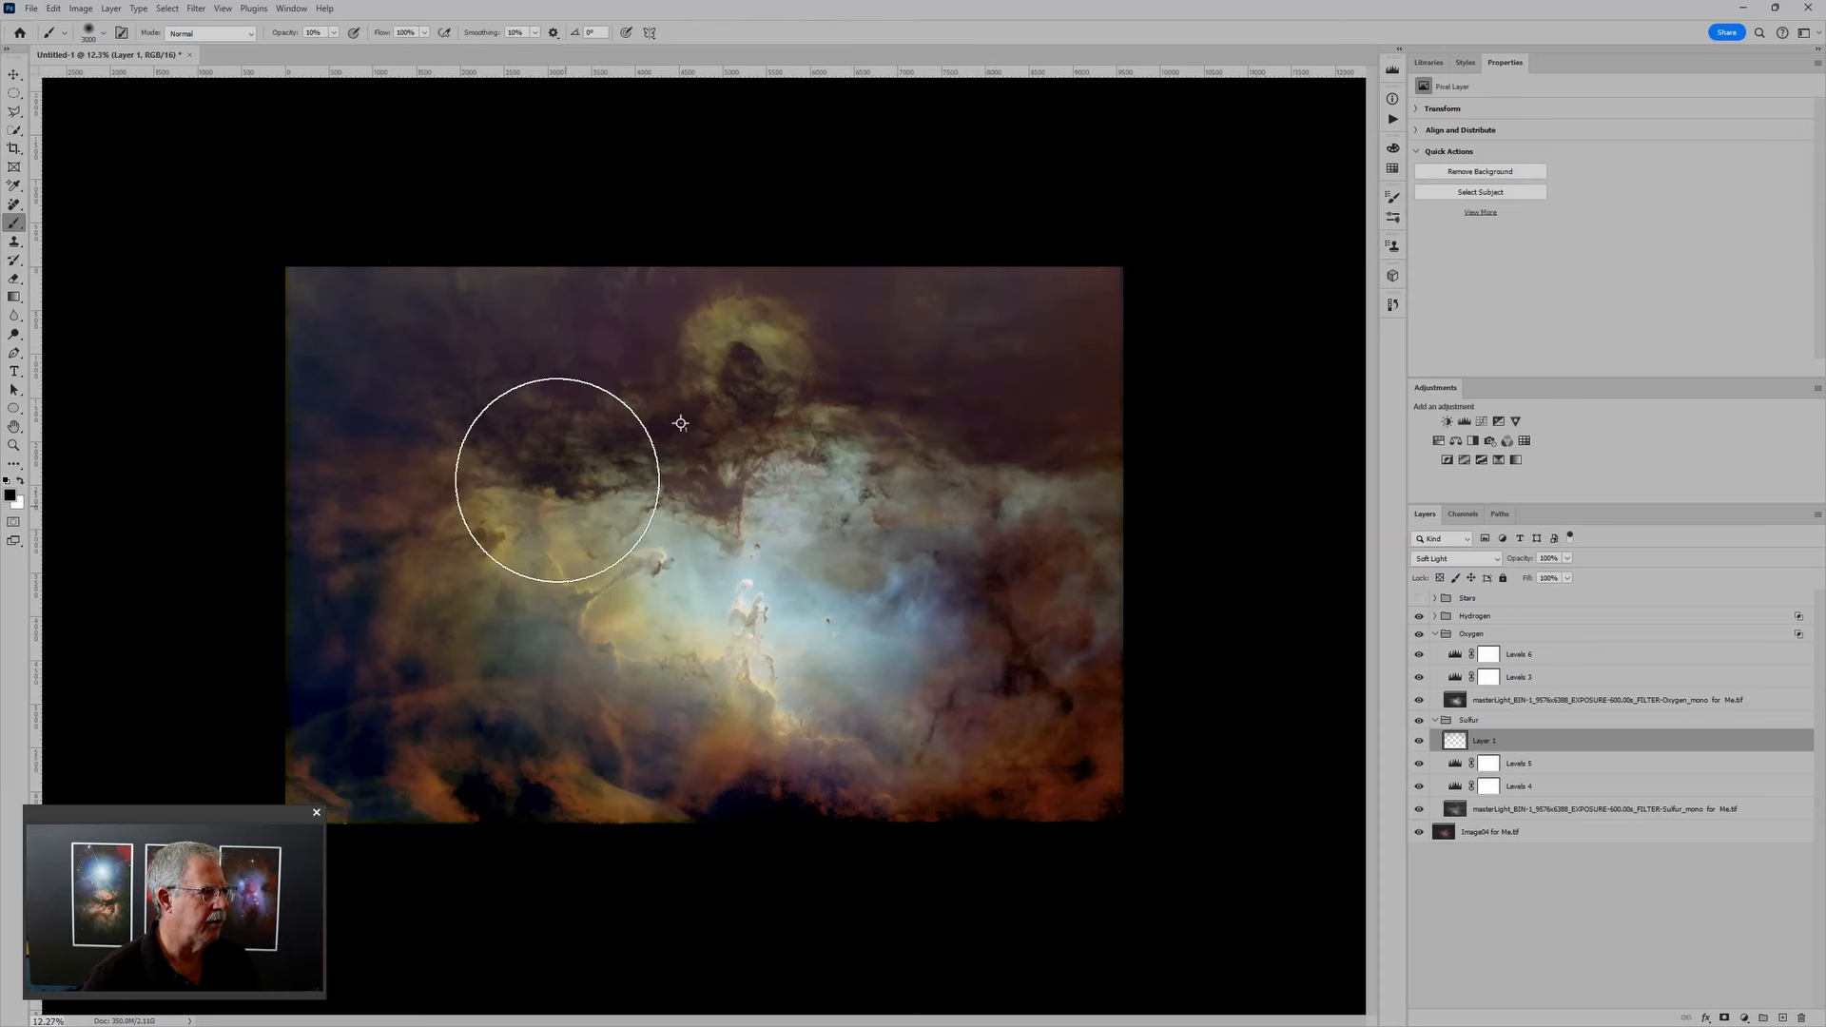
key(x)
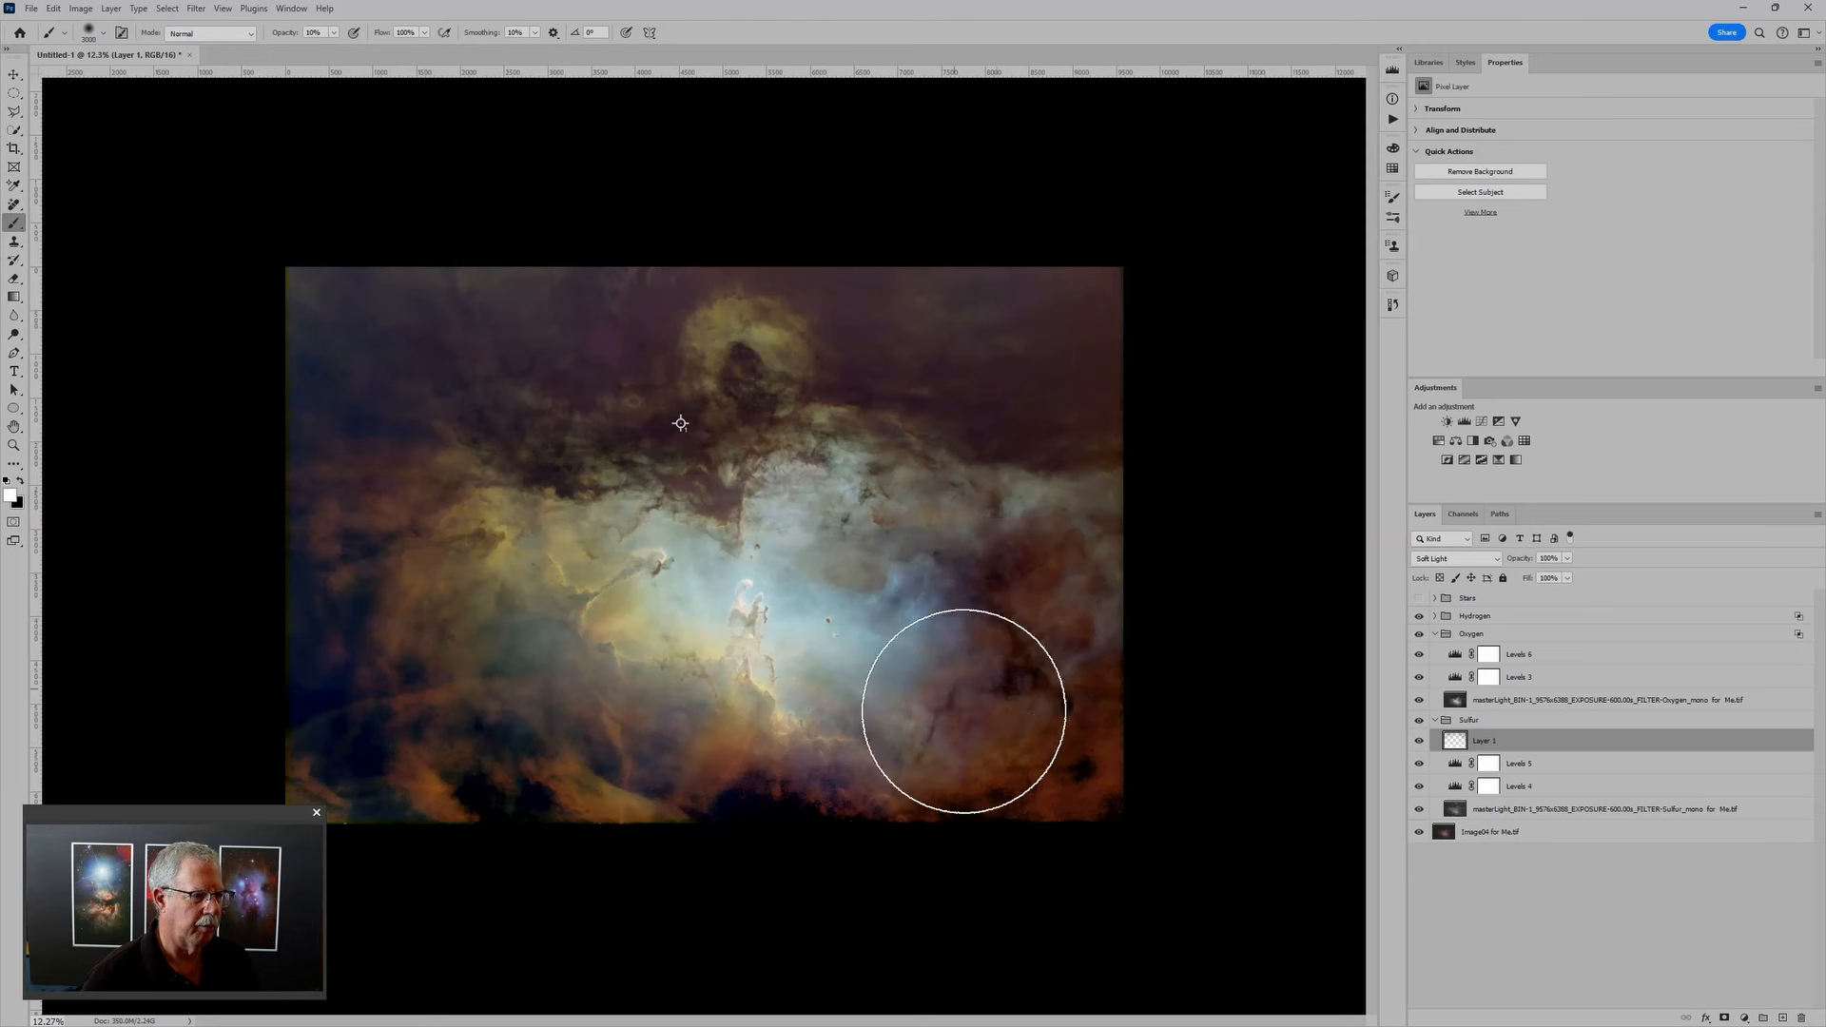
click(492, 798)
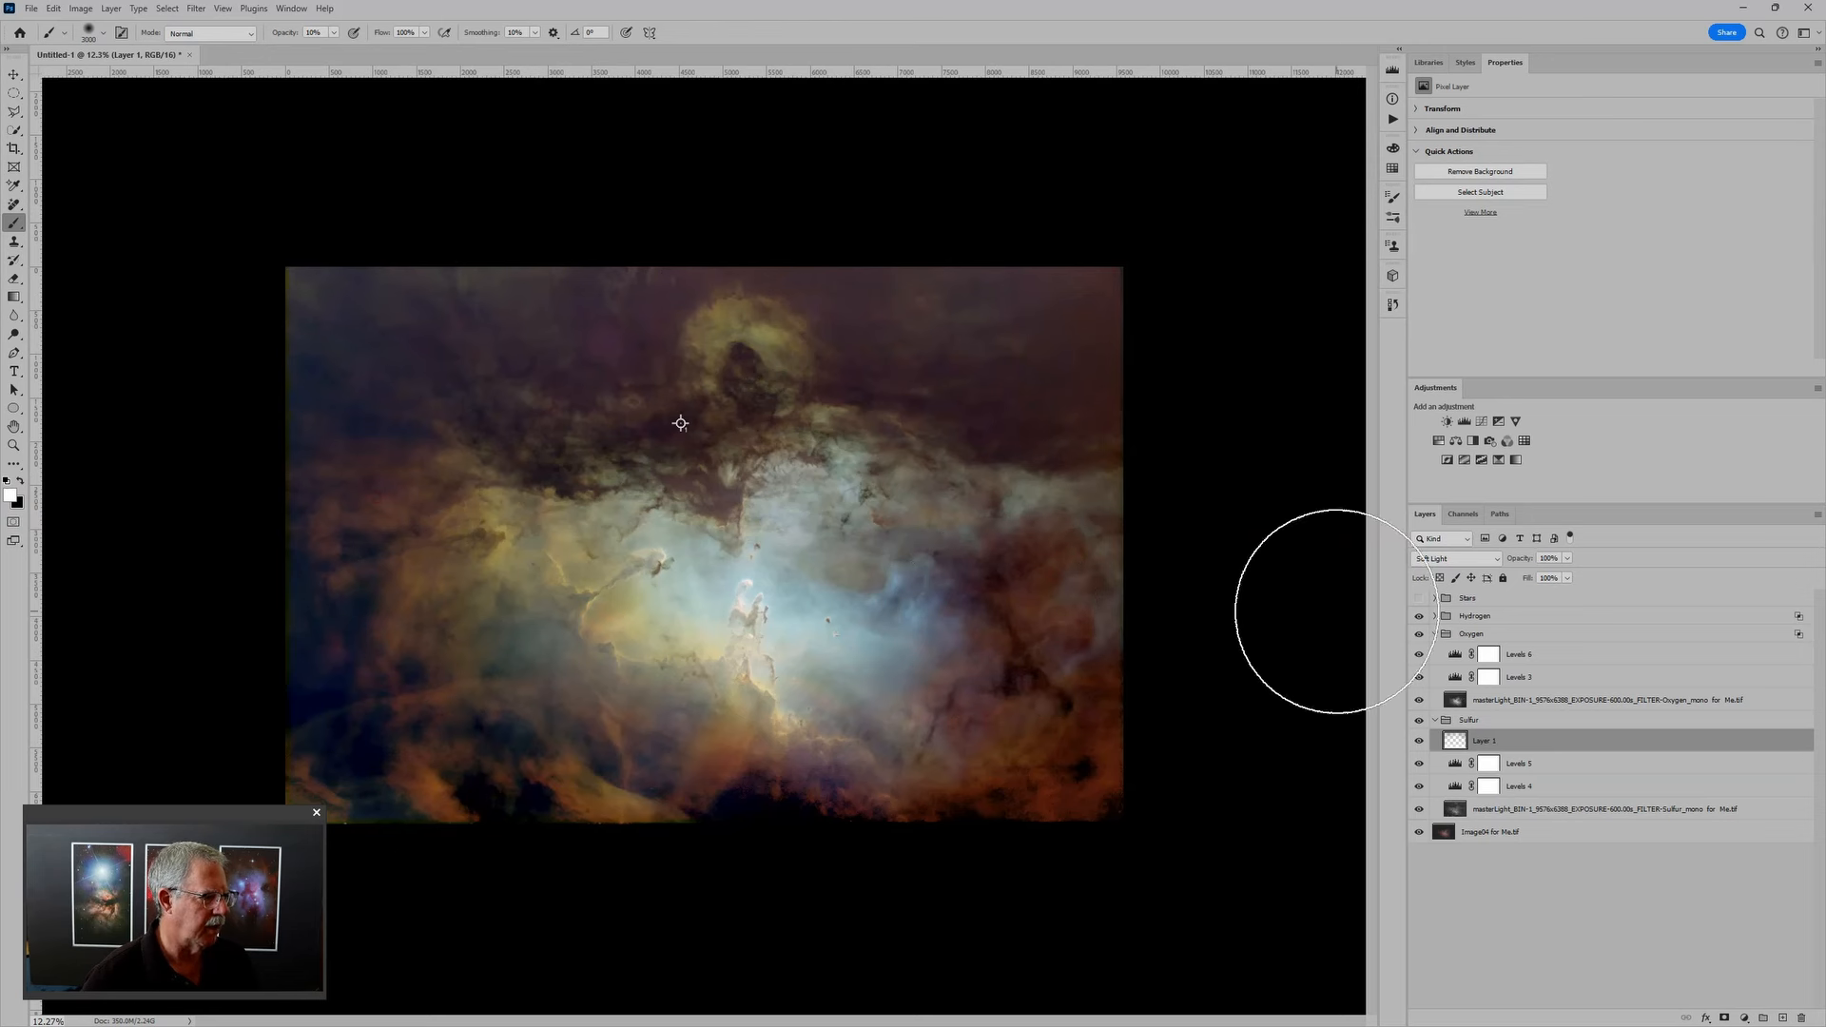
Step: Compare the image without the Sulfur group's lower Levels layer, and paint black on that layer's mask along the nebula's bottom edge with a smaller brush
click(1418, 789)
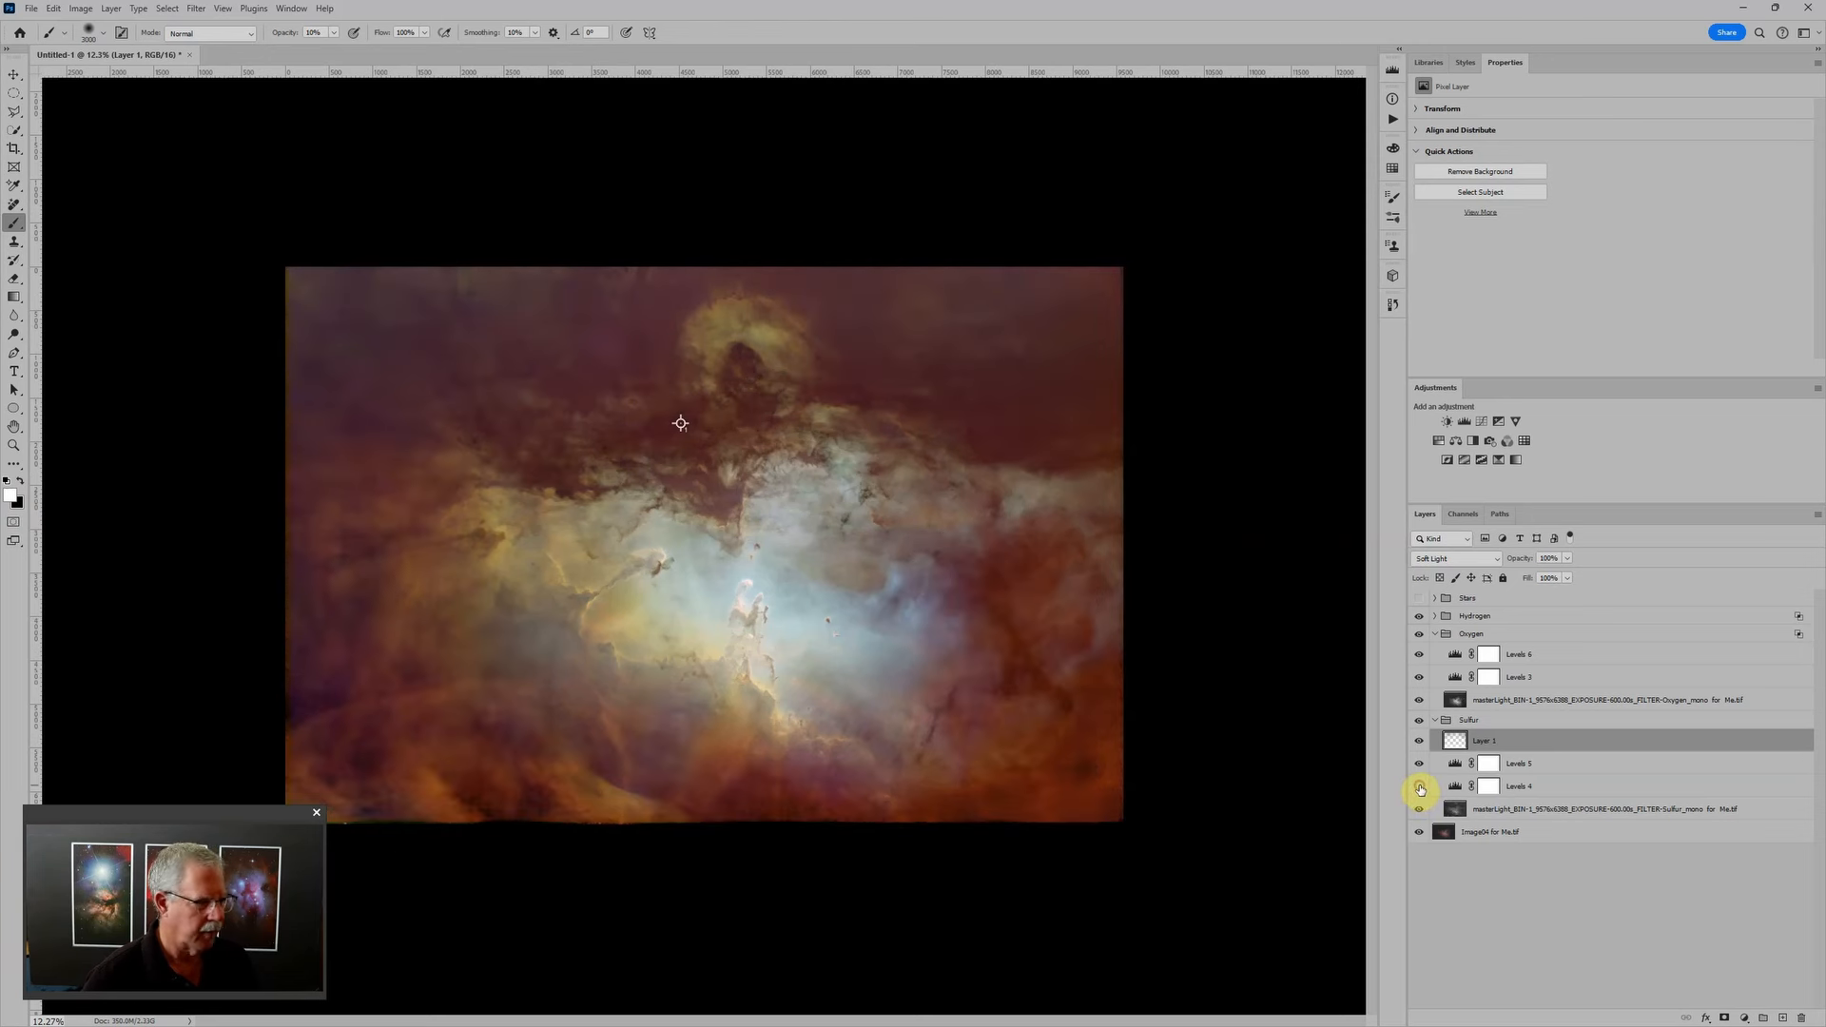
click(1418, 788)
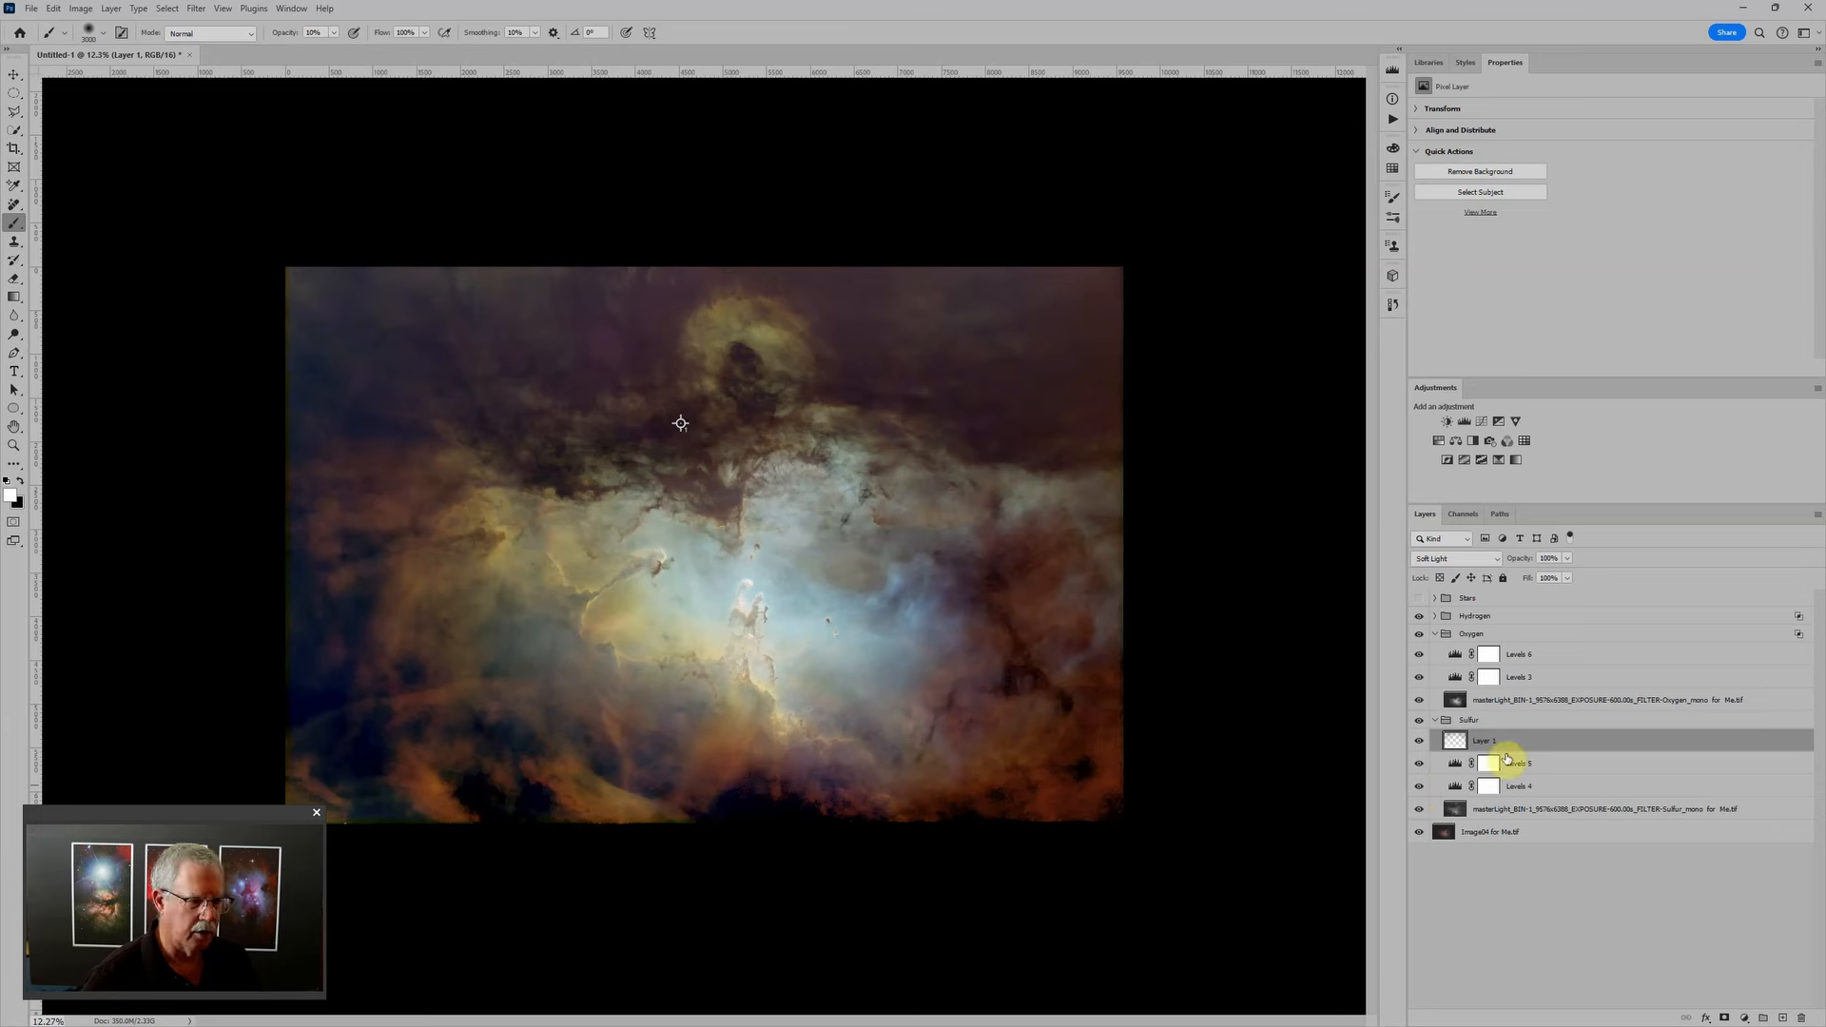
click(1456, 788)
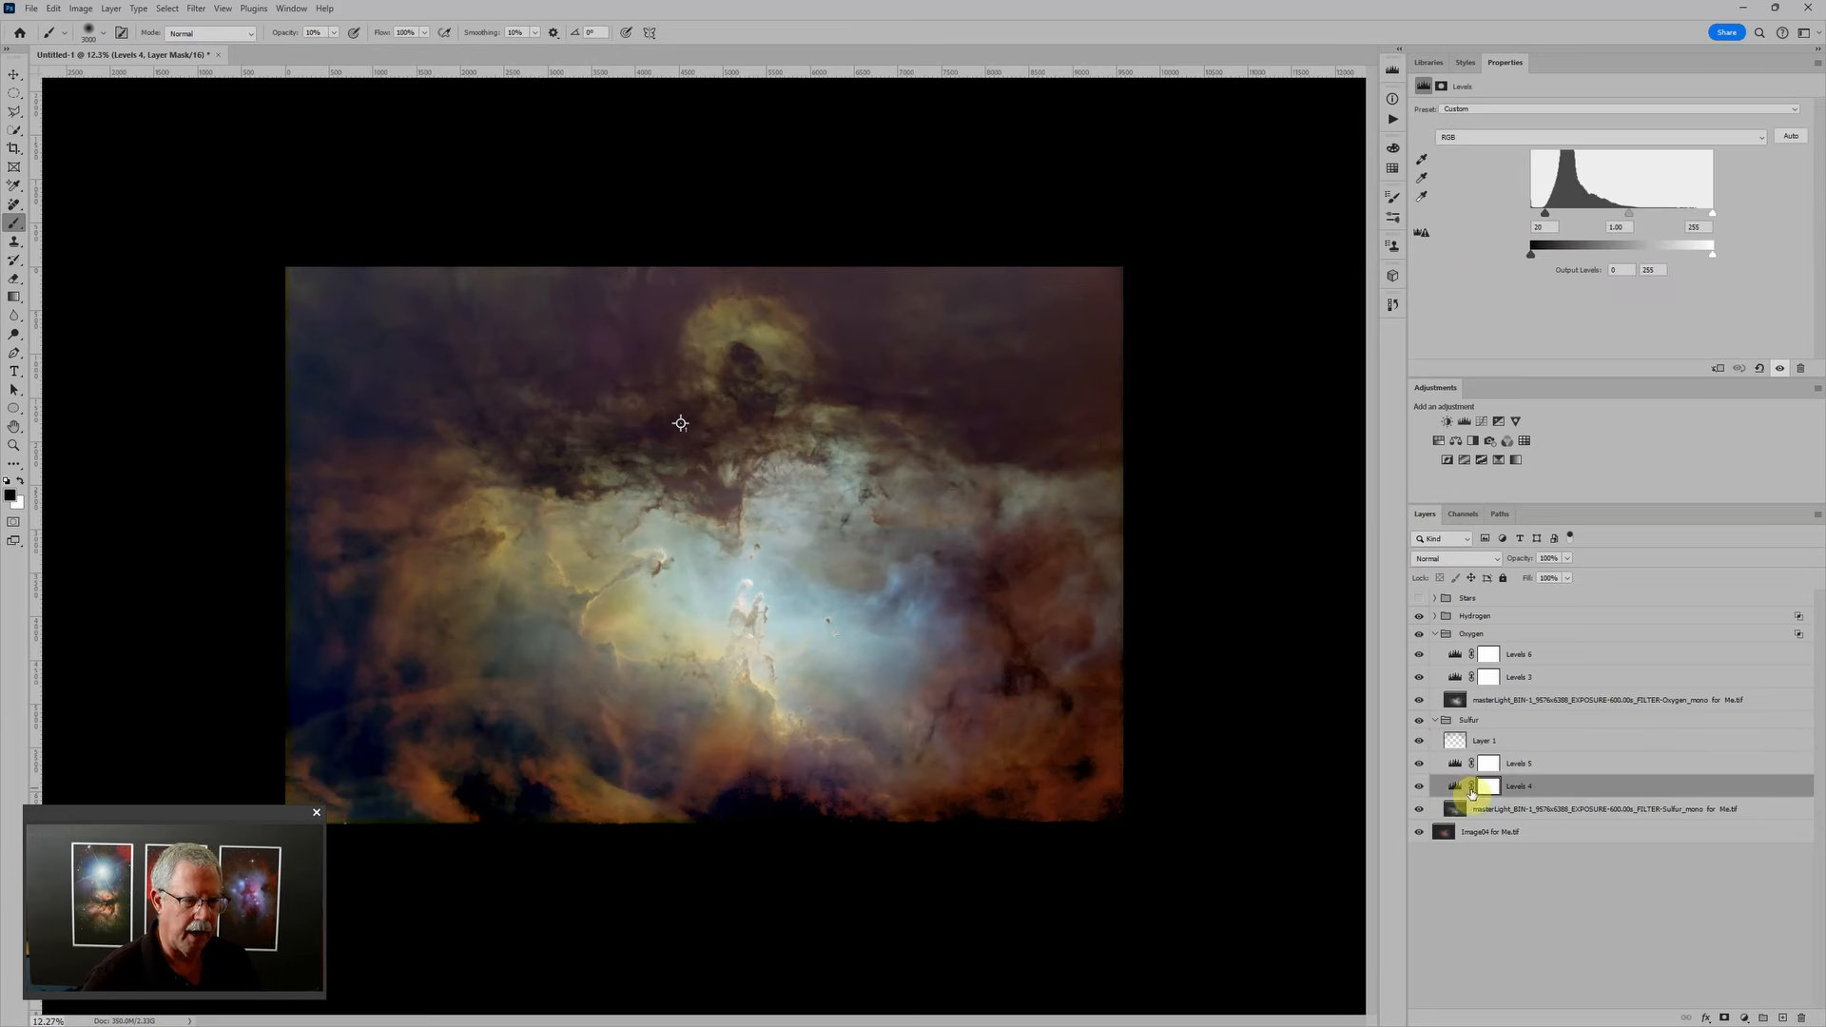
key(x)
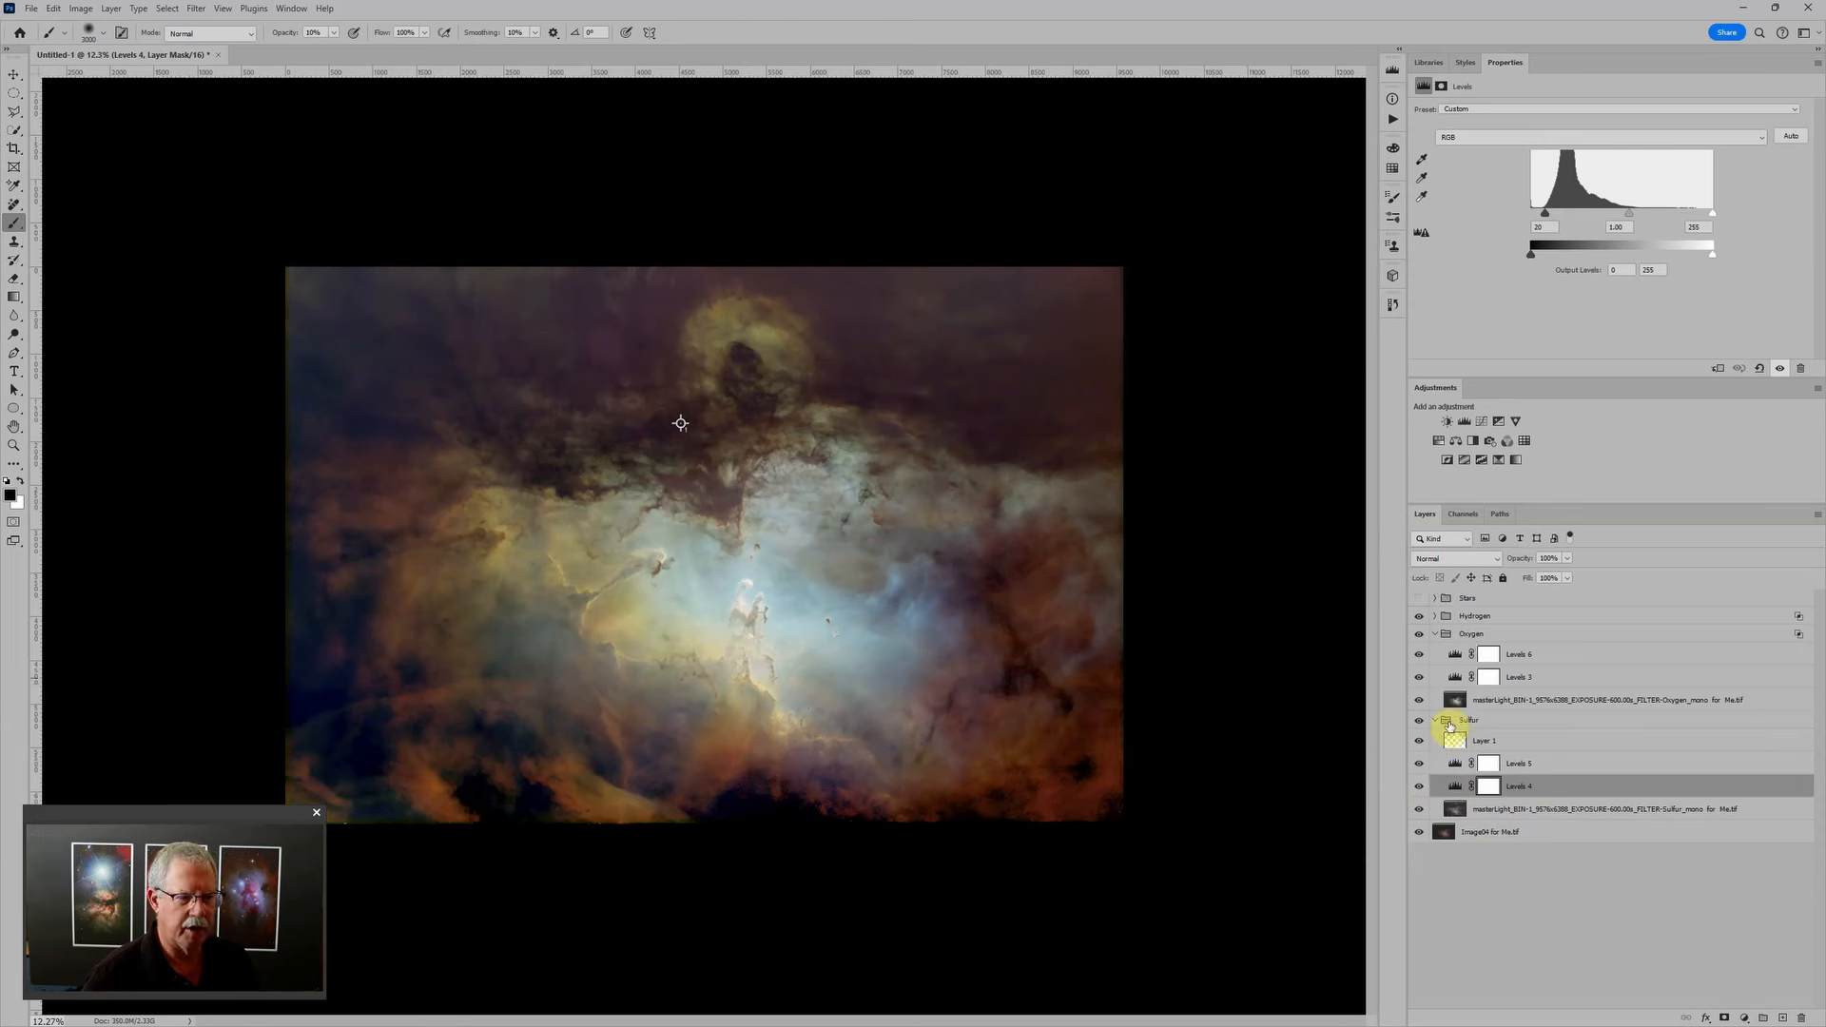
click(1488, 788)
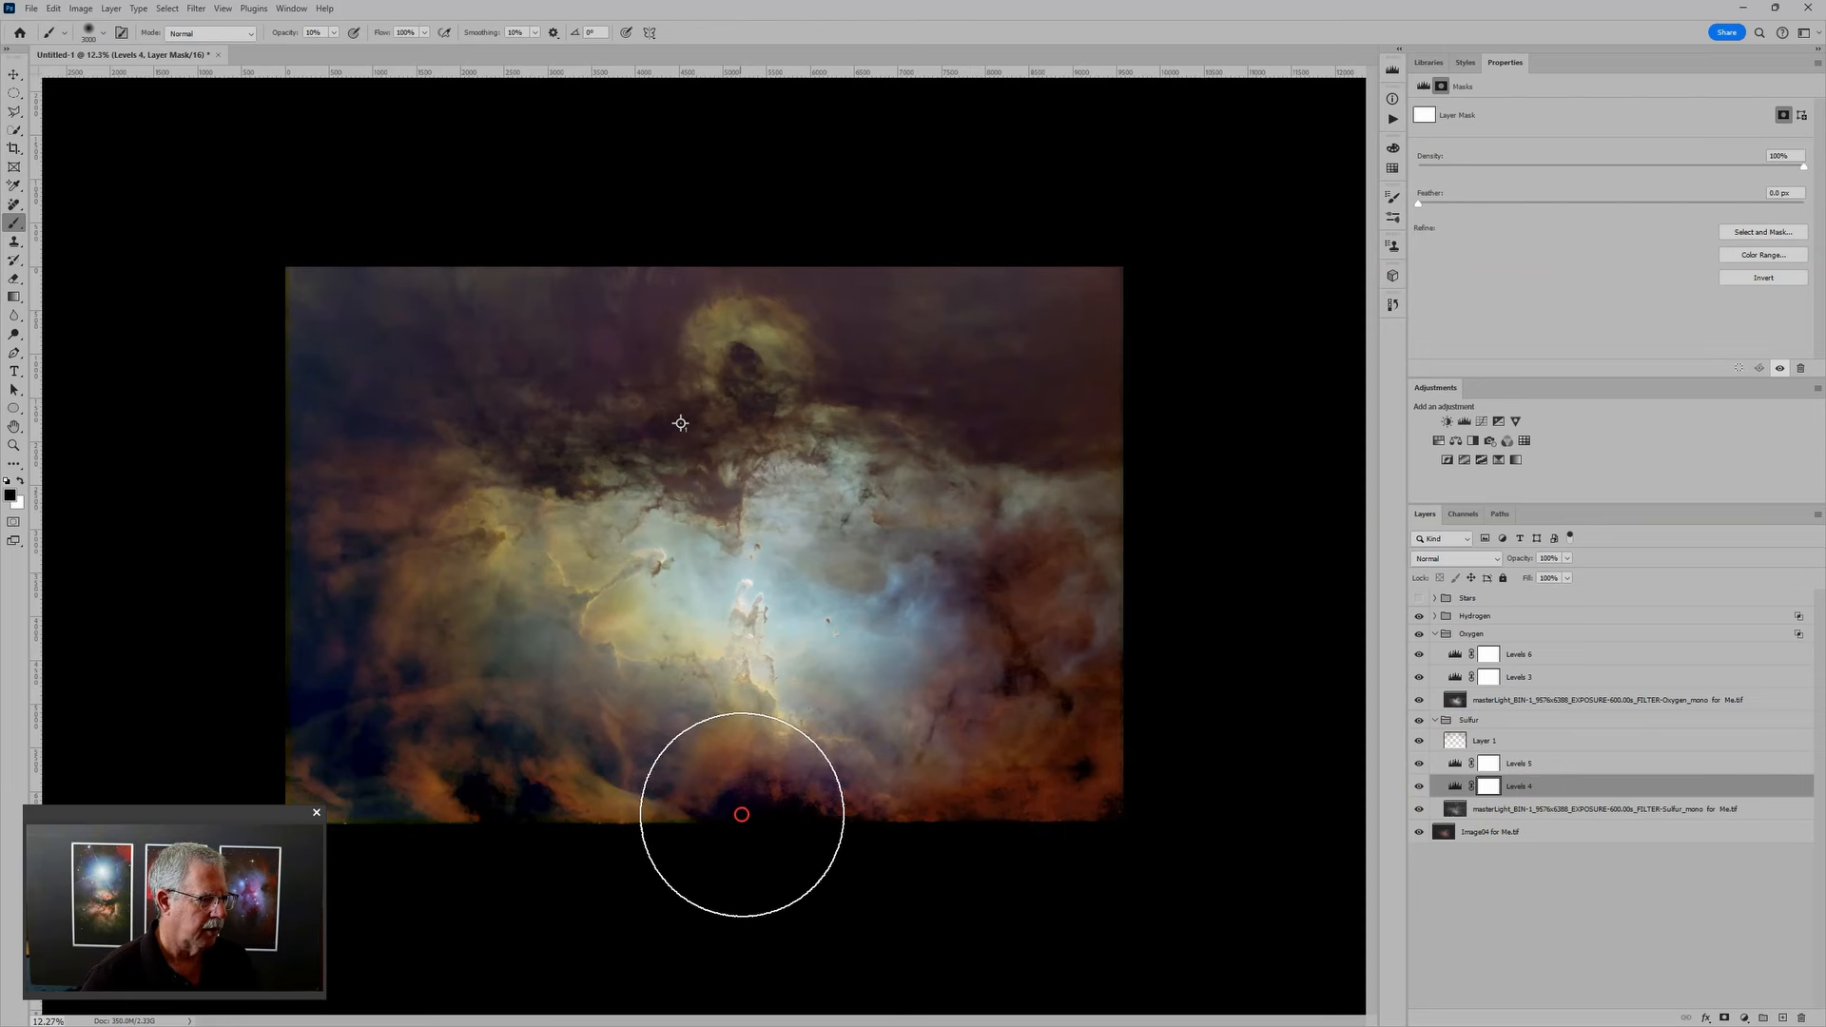
key(bracketleft)
key(bracketleft)
key(bracketleft)
key(bracketleft)
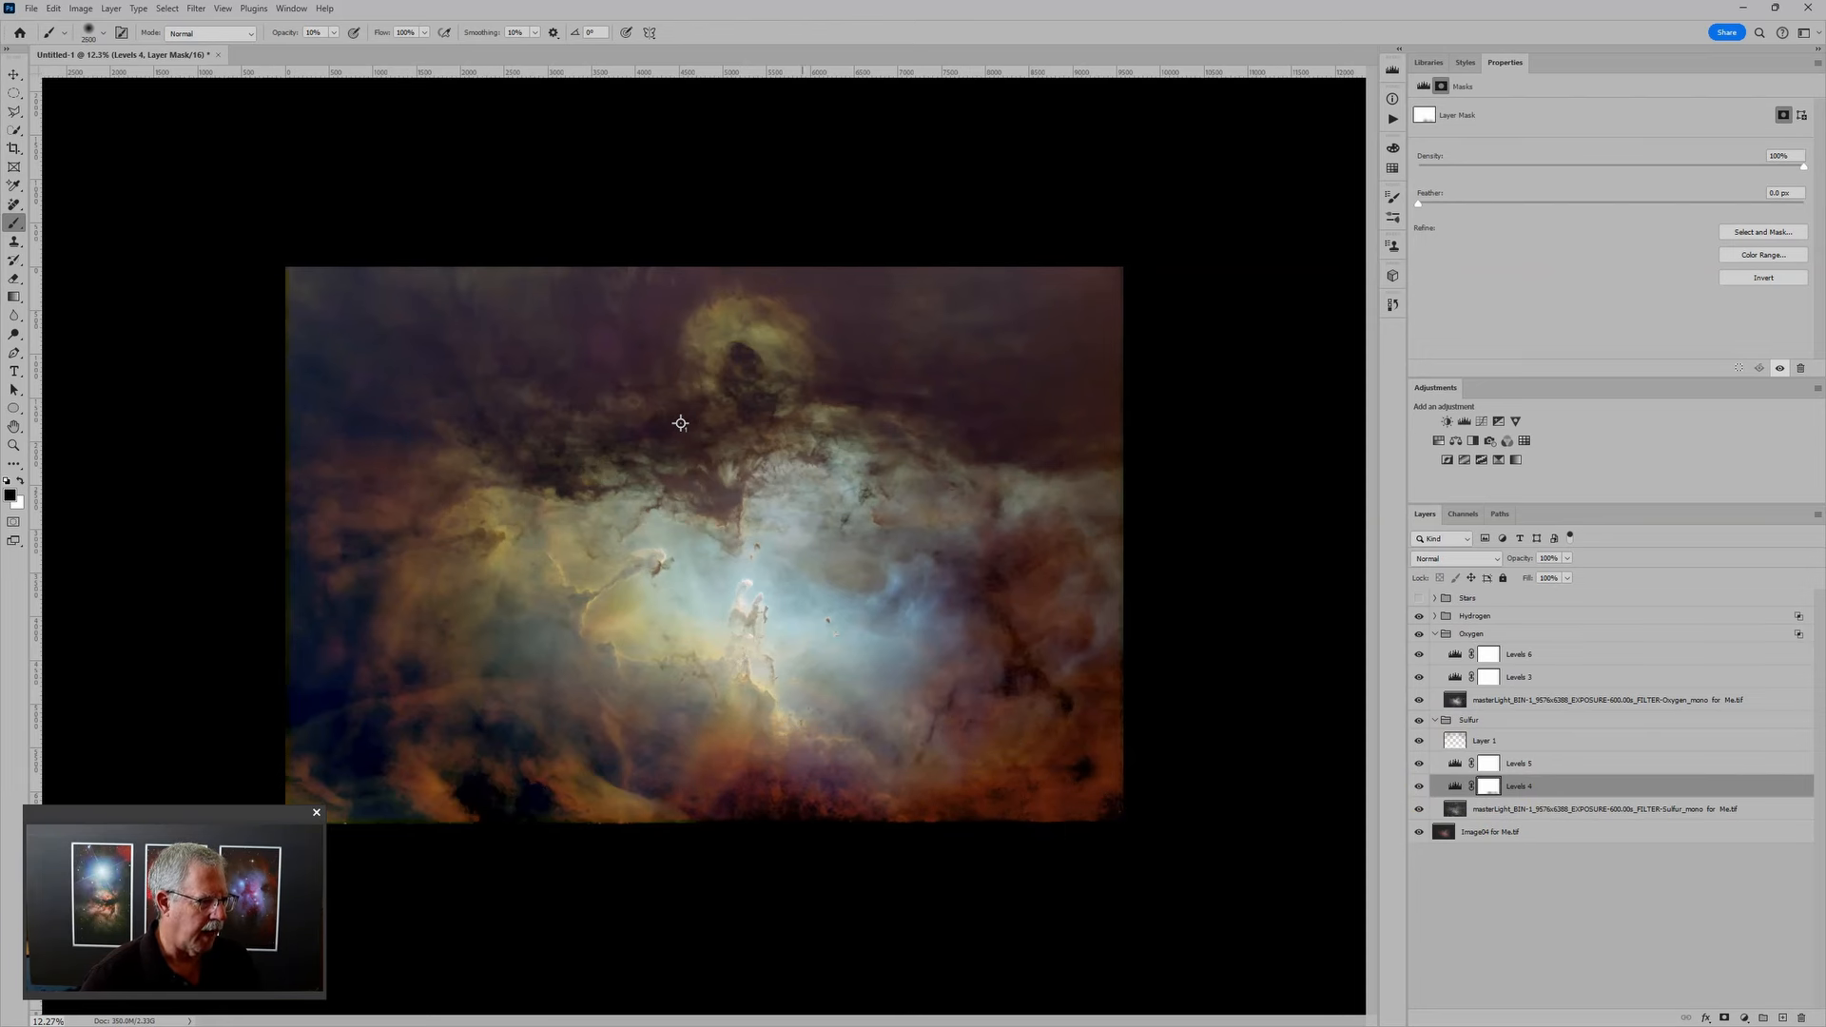
key(bracketleft)
key(bracketleft)
key(bracketleft)
drag(740, 817, 346, 794)
Step: Enlarge the brush and paint black on the Sulfur group's lower Levels mask over the clouds on the nebula's left side
key(bracketright)
key(bracketright)
key(bracketright)
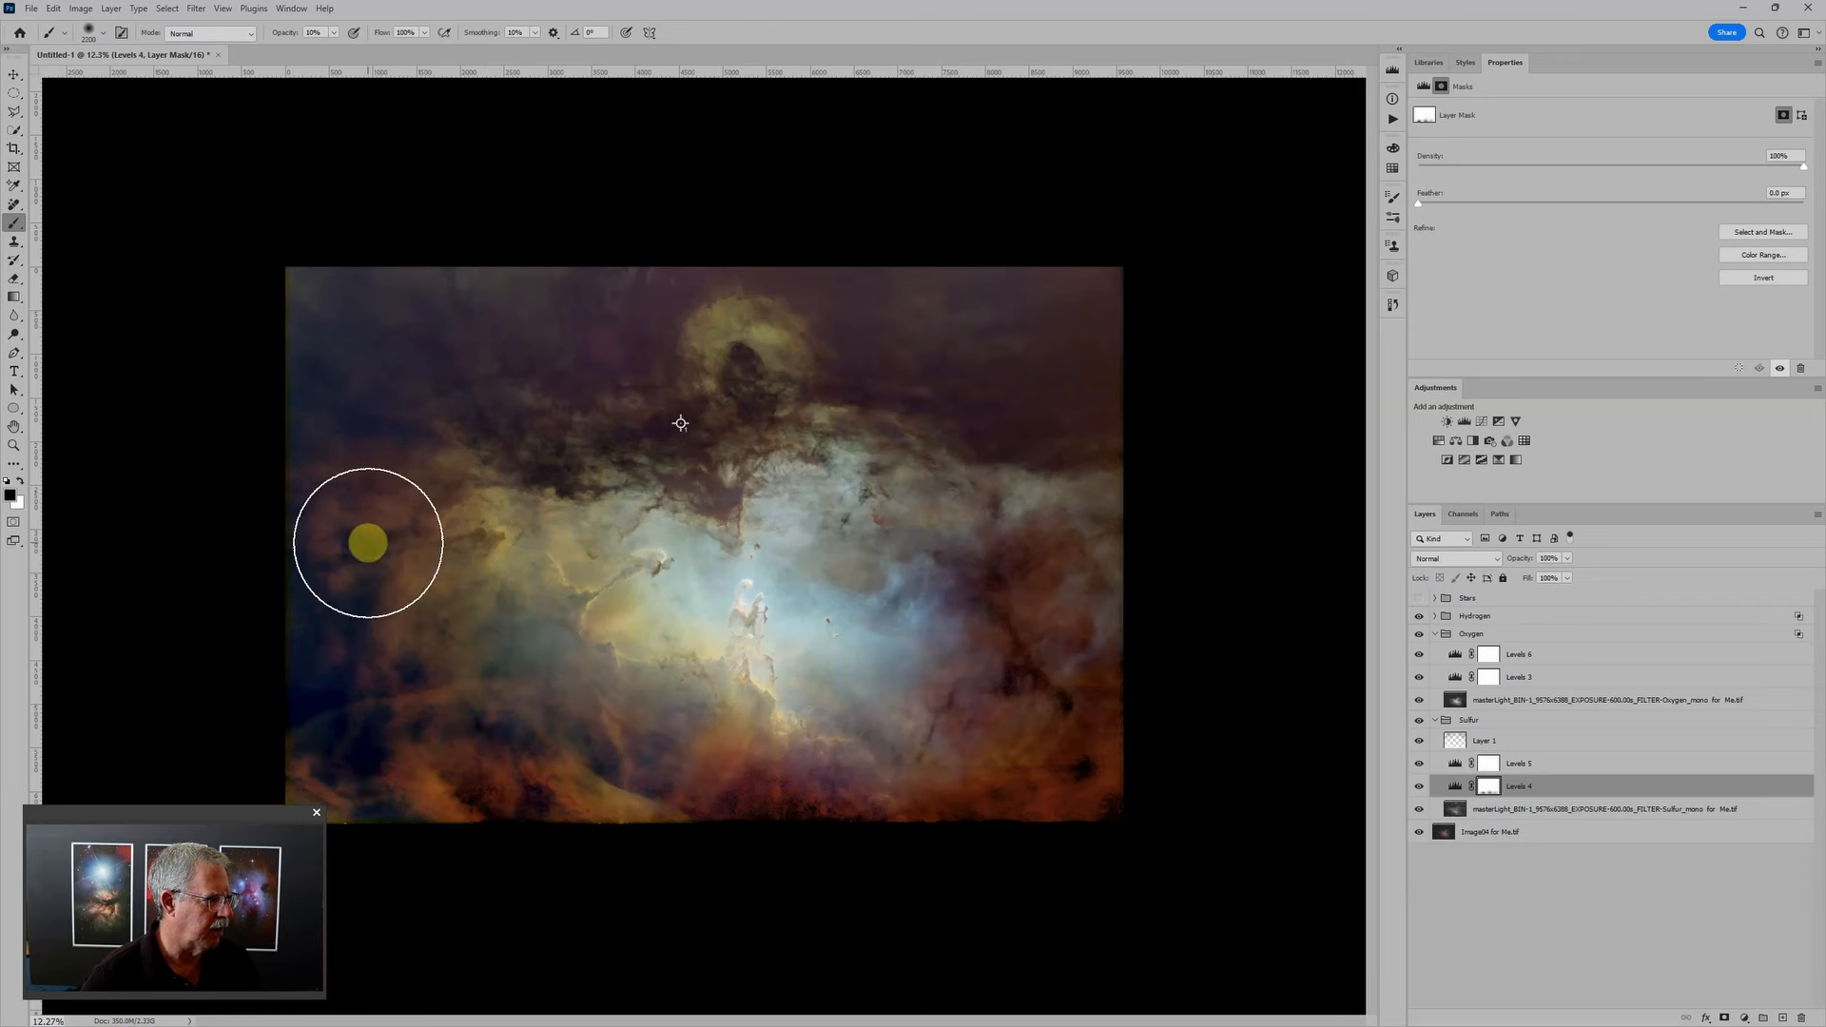
mouse_move(368, 544)
mouse_down()
mouse_move(455, 795)
mouse_move(521, 815)
mouse_move(598, 830)
mouse_move(817, 811)
mouse_move(784, 819)
mouse_move(863, 827)
mouse_move(1138, 729)
mouse_move(1121, 859)
mouse_move(1131, 804)
mouse_move(979, 796)
mouse_move(1086, 767)
mouse_move(823, 819)
mouse_move(758, 798)
mouse_move(754, 746)
mouse_move(867, 755)
mouse_move(1073, 722)
mouse_move(1222, 760)
mouse_move(1137, 701)
mouse_move(613, 737)
mouse_move(660, 571)
mouse_up()
Step: Paint white on the Sulfur group's Soft Light layer to brighten the clouds along the nebula's left side
click(1491, 788)
click(1456, 742)
click(1455, 739)
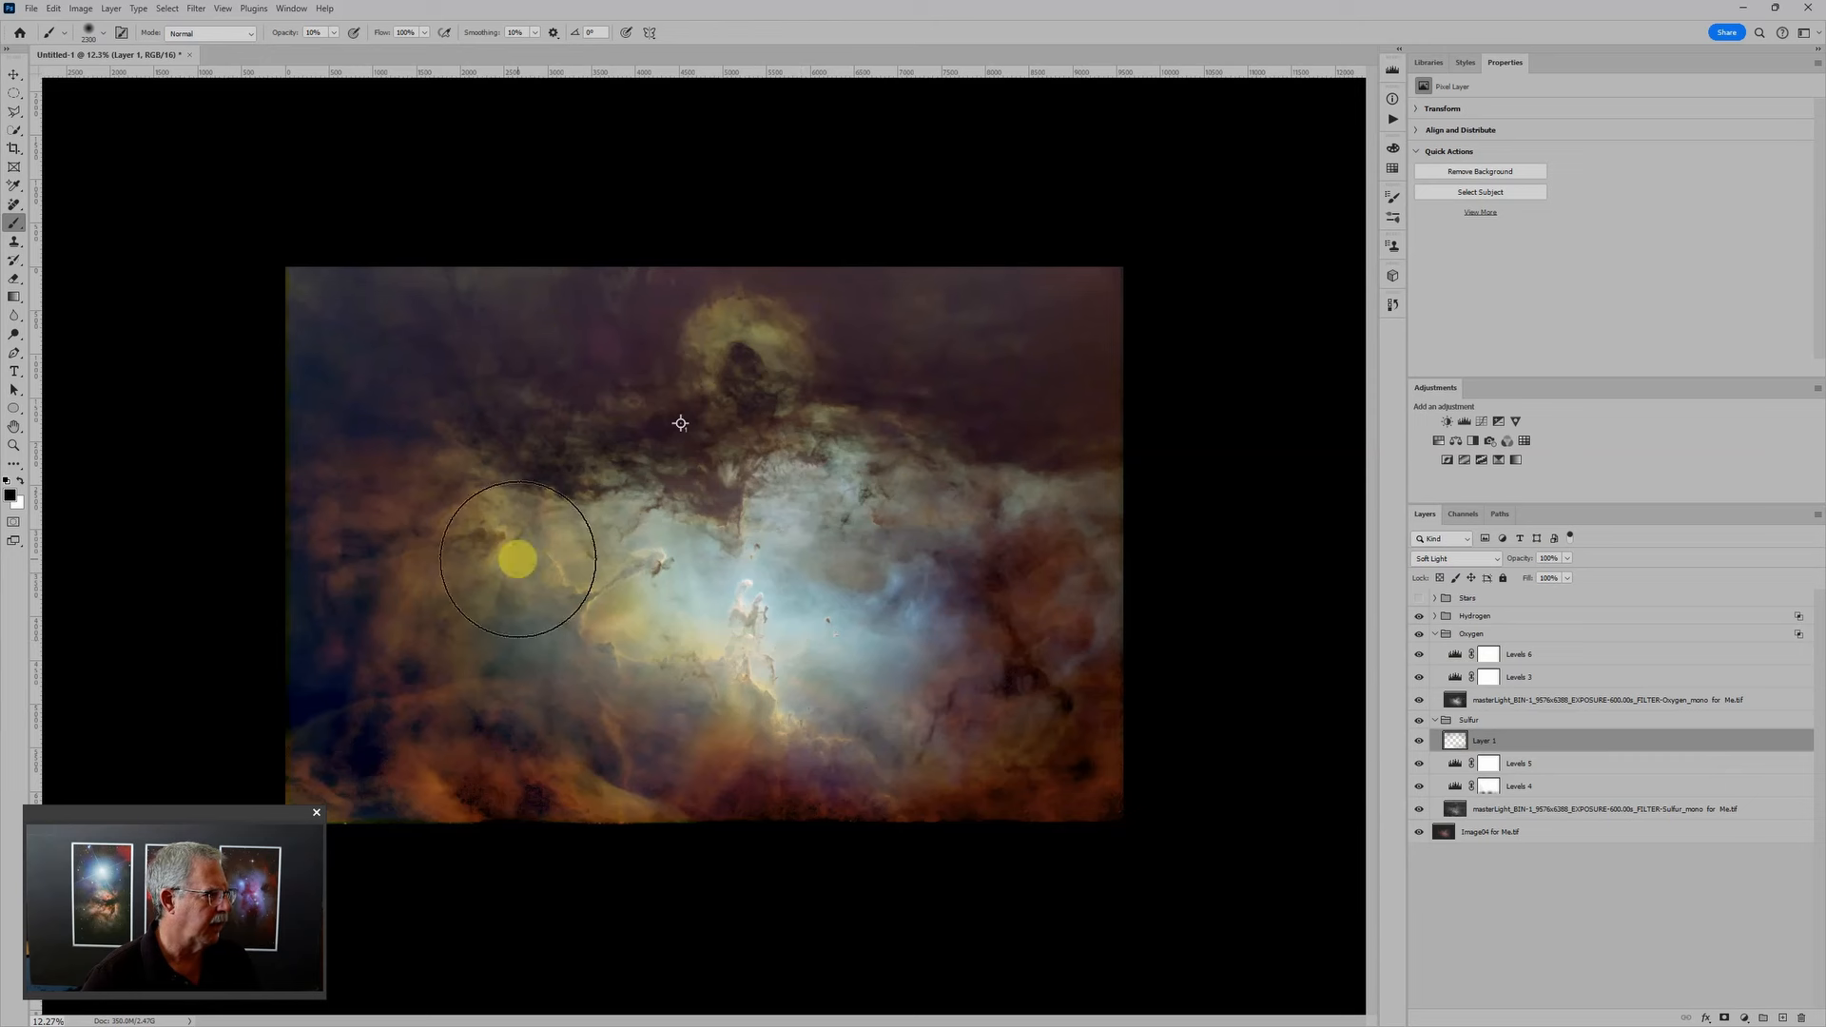
key(x)
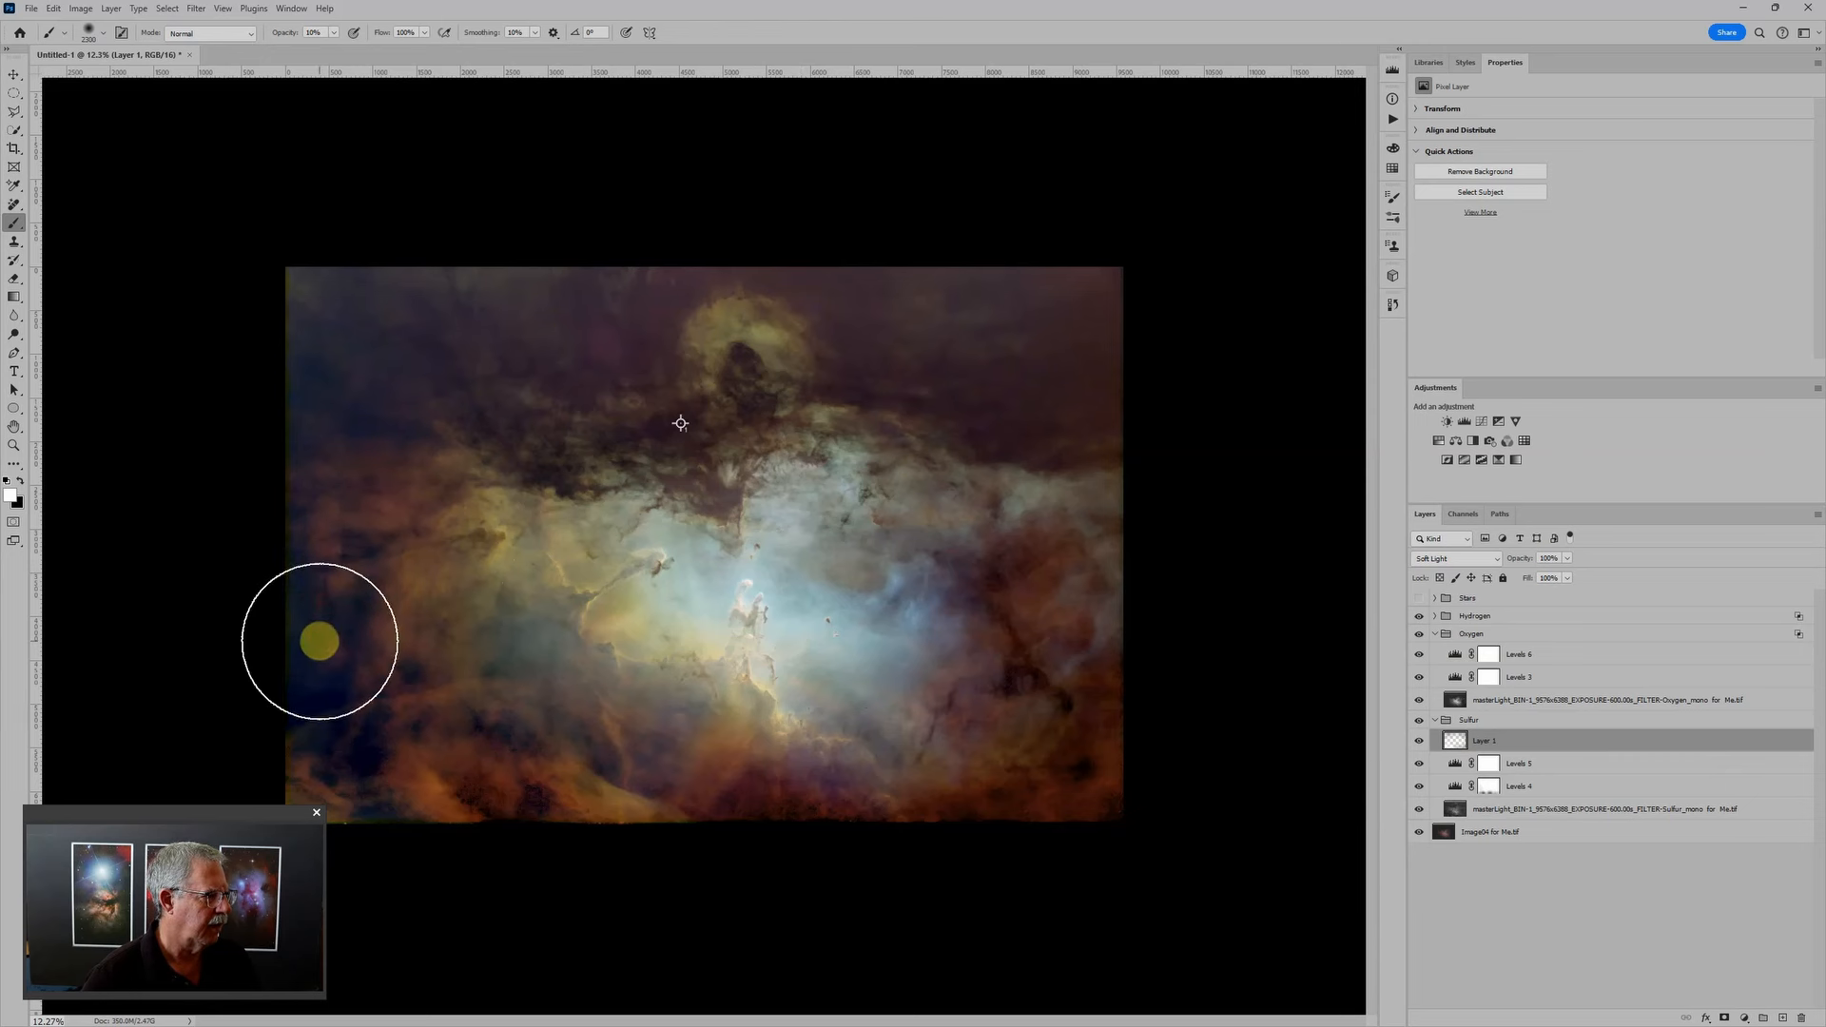
Step: Paint black on the Sulfur group's lower Levels mask over the dark areas near the nebula's lower-left edge
click(1497, 799)
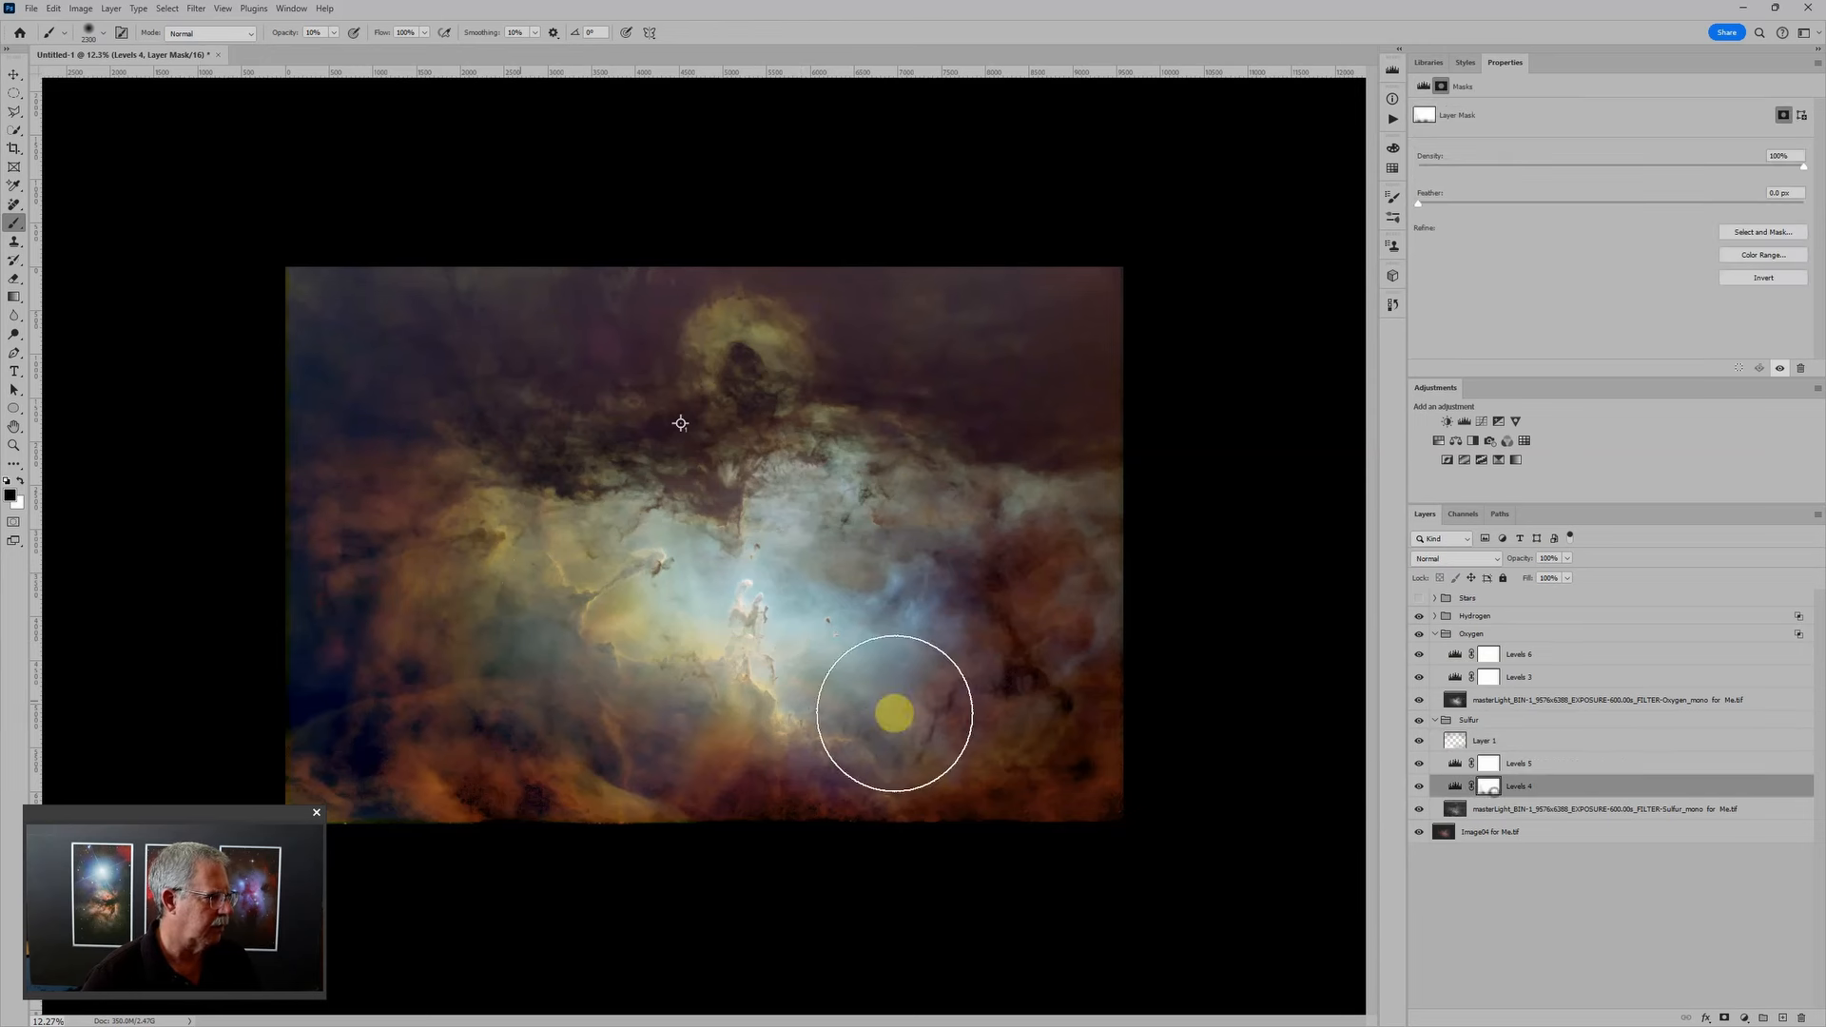
key(x)
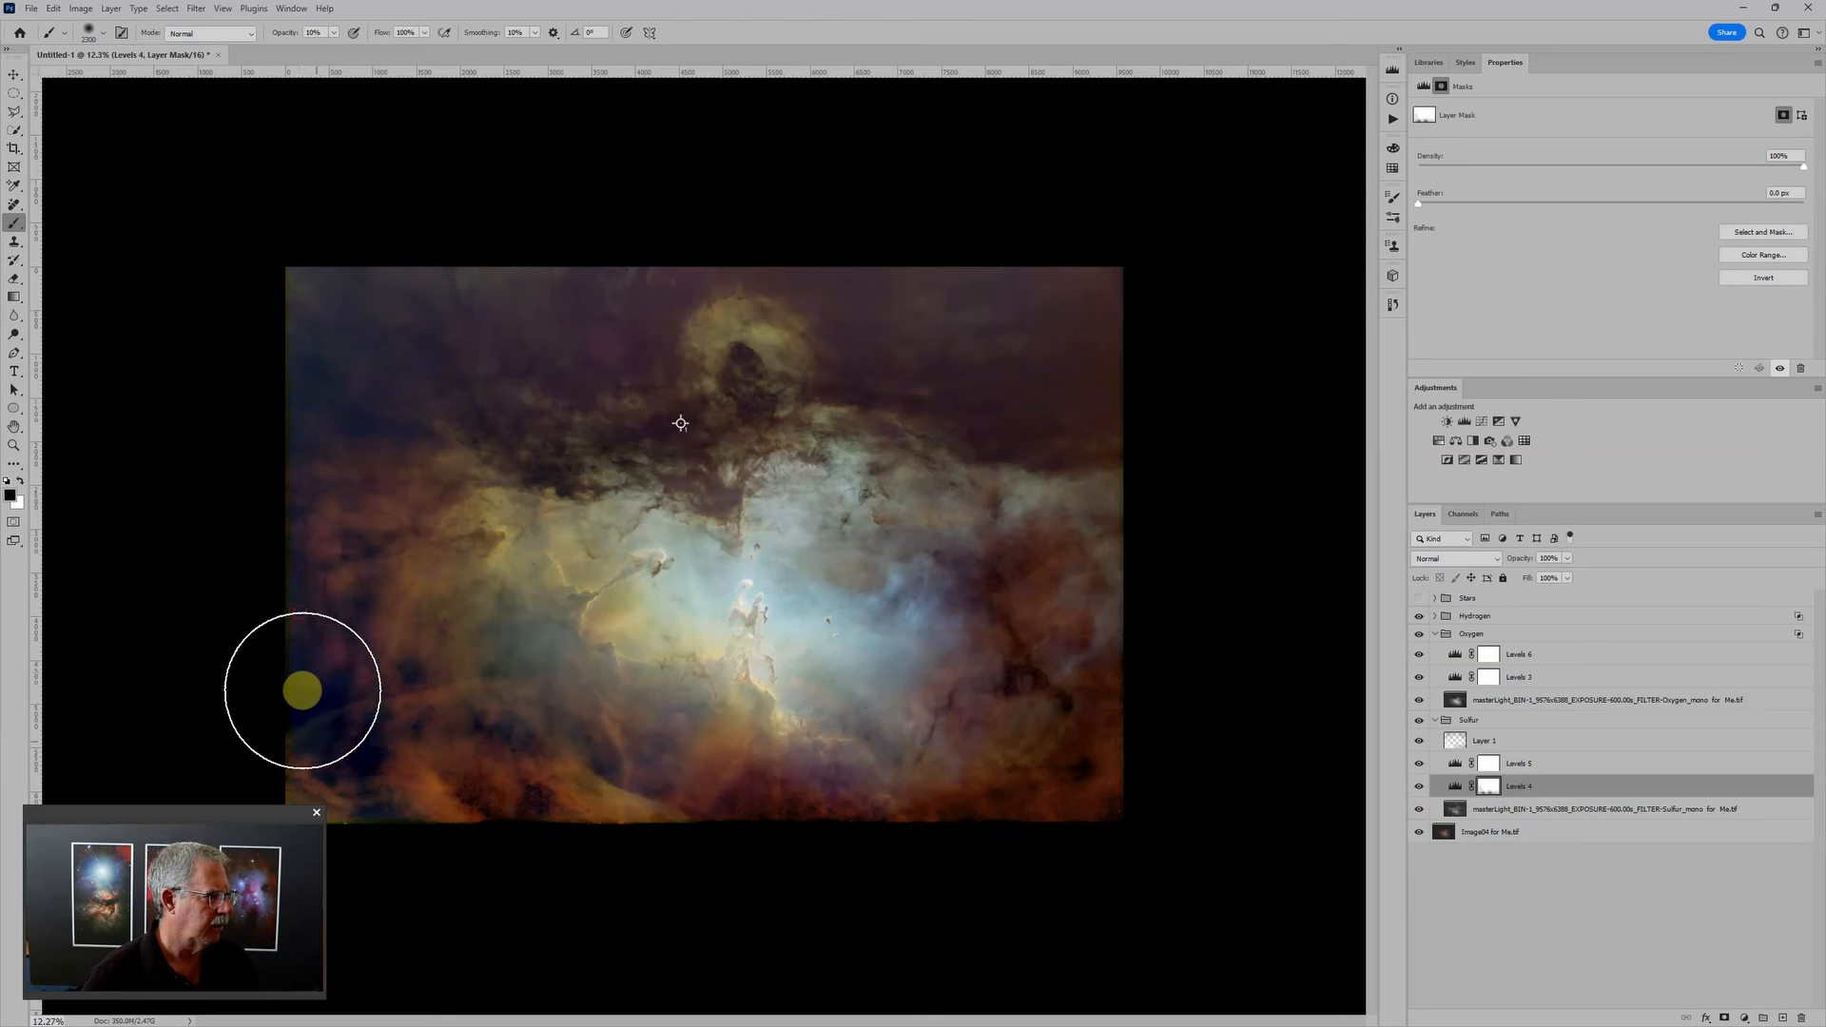
click(322, 738)
mouse_move(317, 709)
mouse_down()
mouse_move(293, 672)
mouse_move(281, 688)
mouse_move(304, 519)
mouse_move(367, 733)
mouse_move(351, 799)
mouse_move(294, 697)
mouse_move(383, 635)
mouse_up()
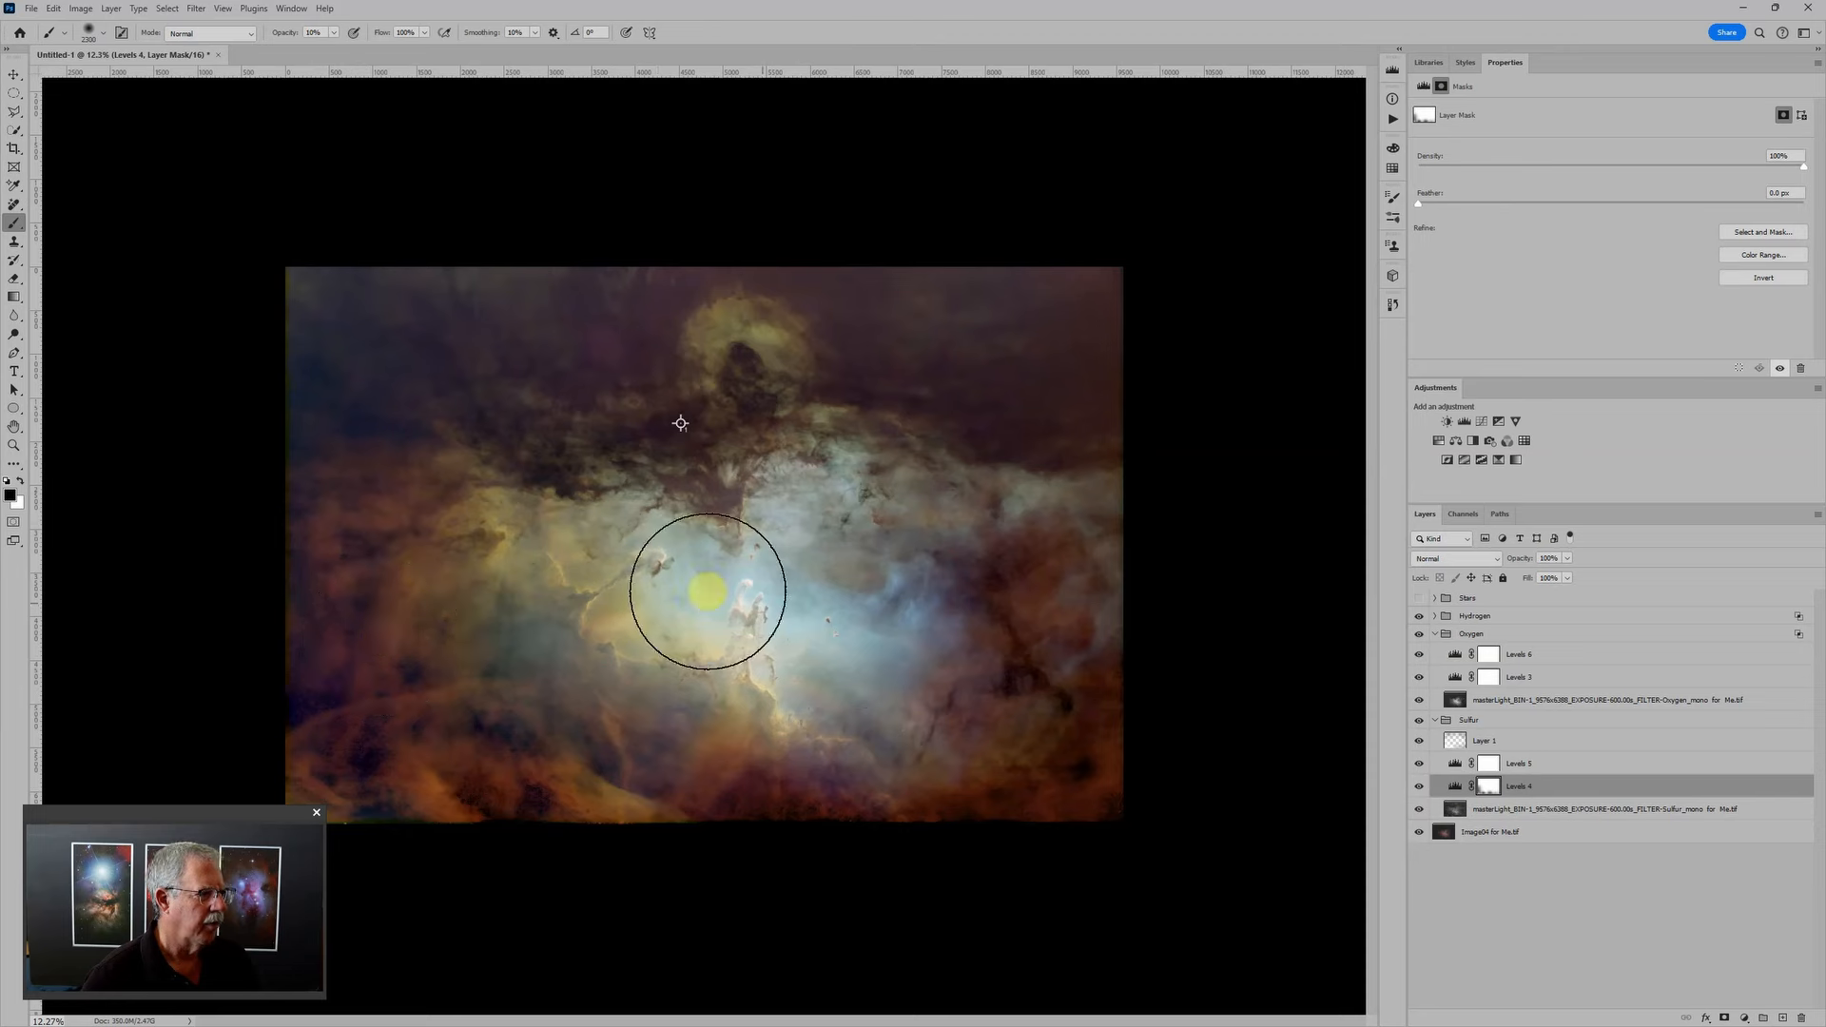
scroll(679, 439, up, 5)
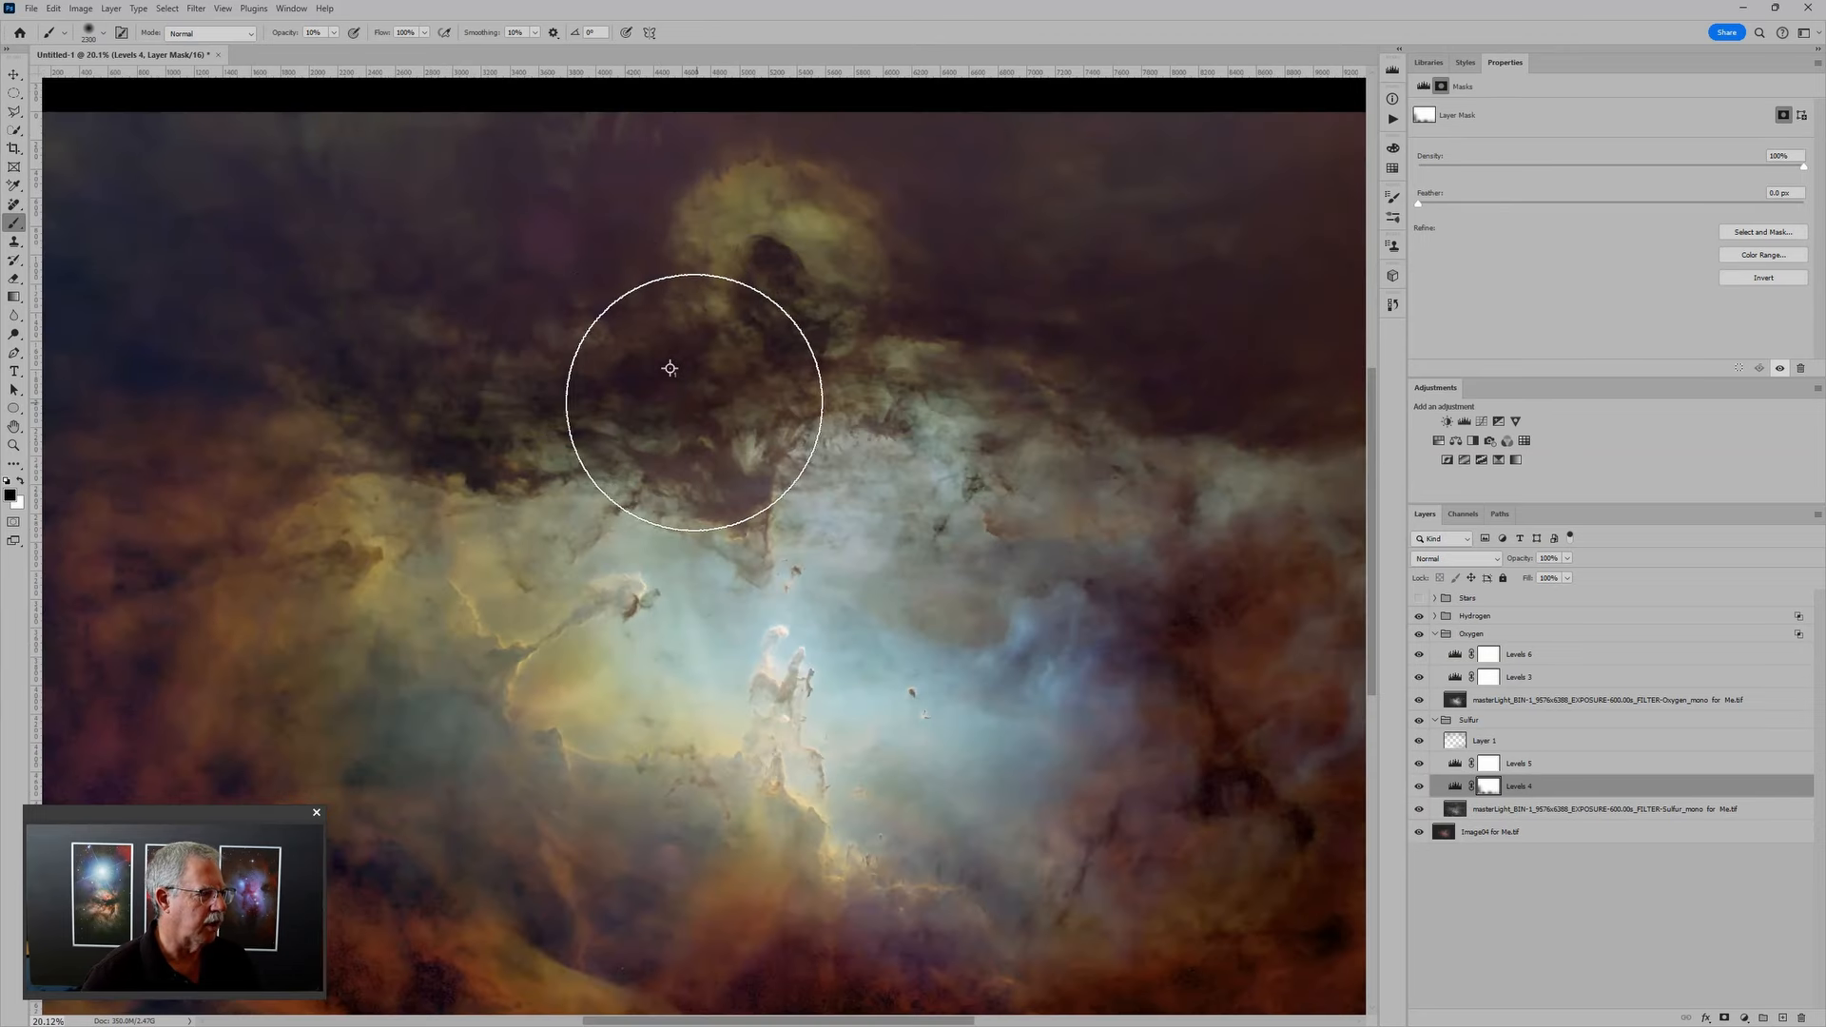
scroll(670, 371, down, 4)
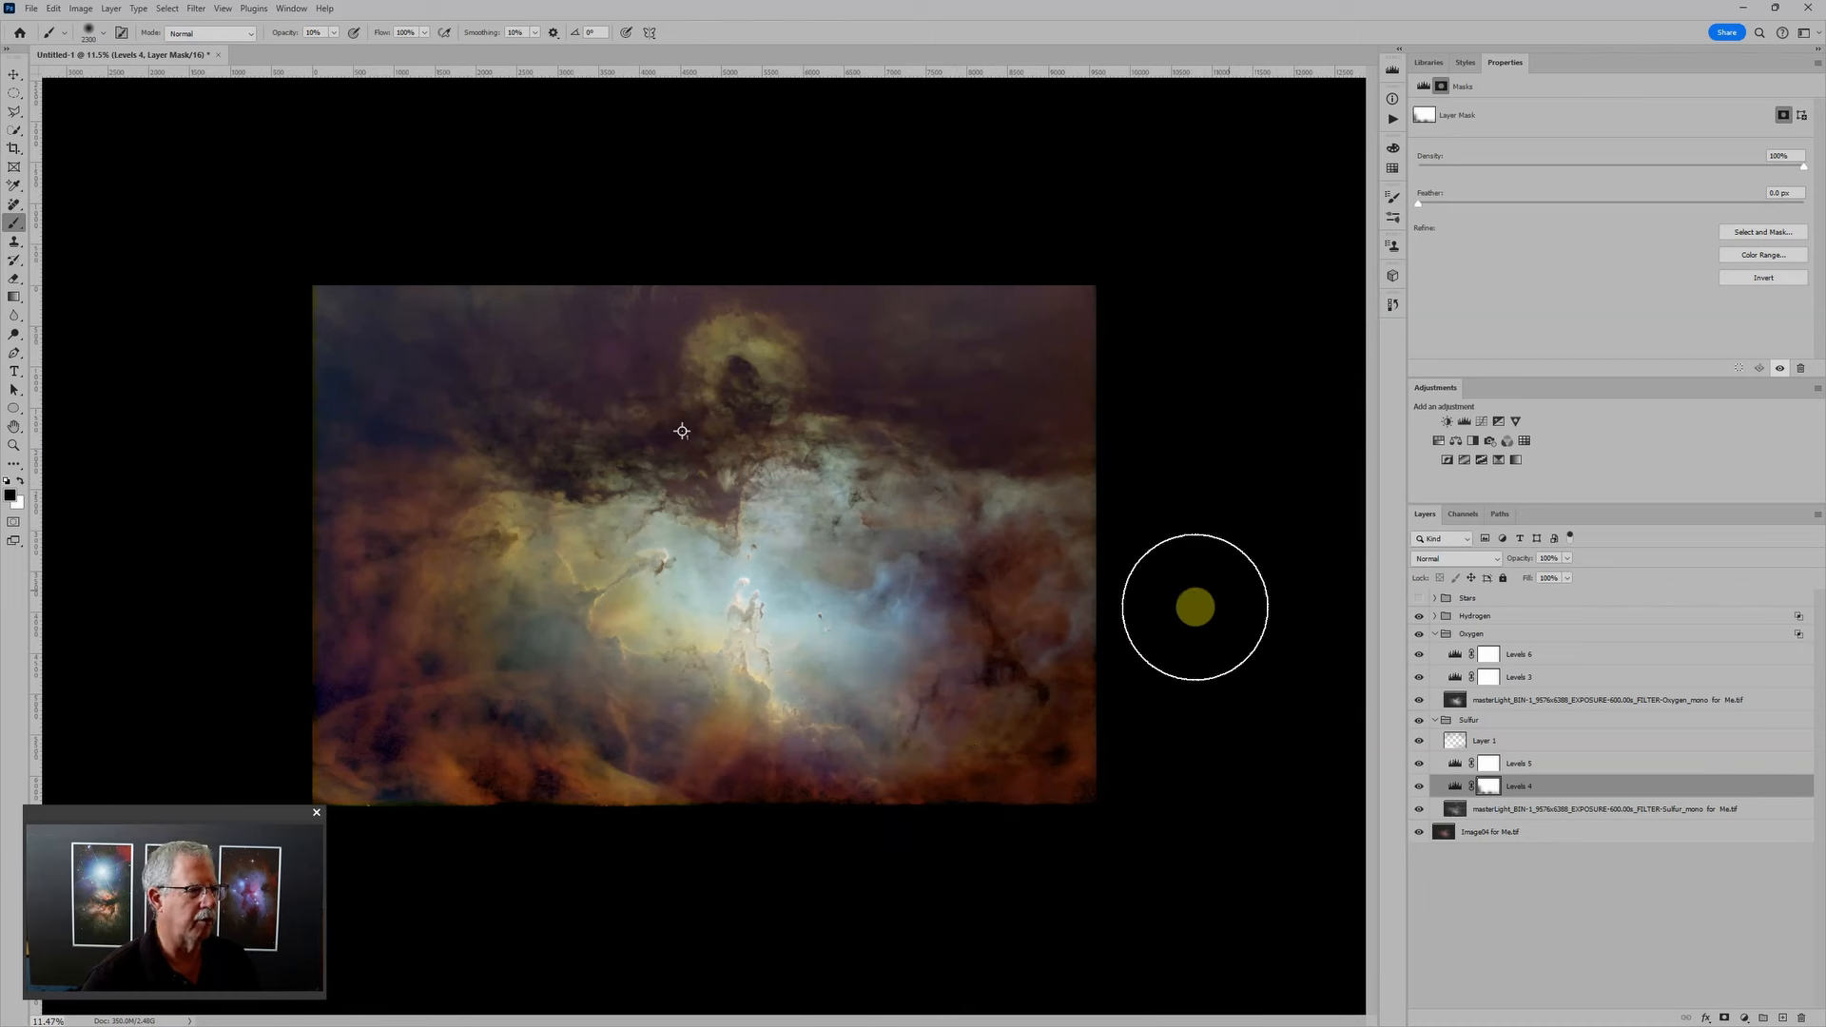
Step: Set the midtone of the Oxygen group's upper Levels layer to 1.31 and expand the Hydrogen group
click(1457, 663)
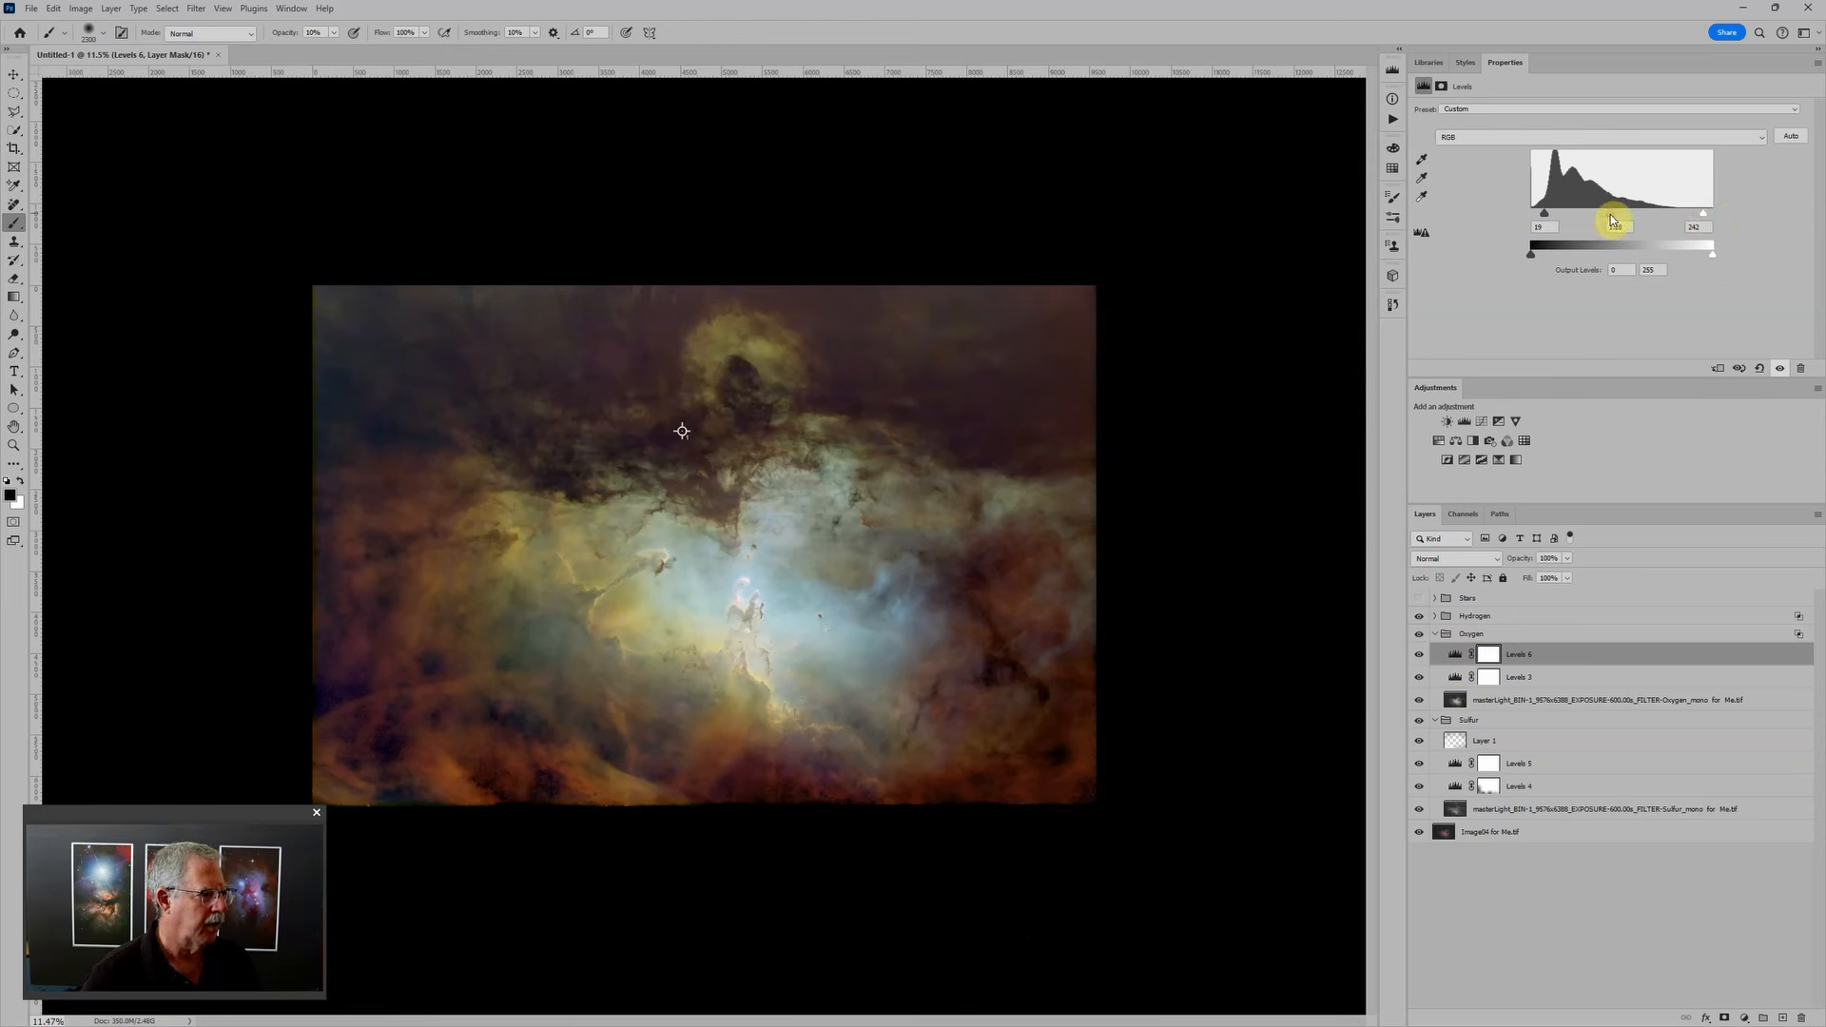
drag(1611, 214, 1608, 214)
click(917, 765)
key(ctrl+plus)
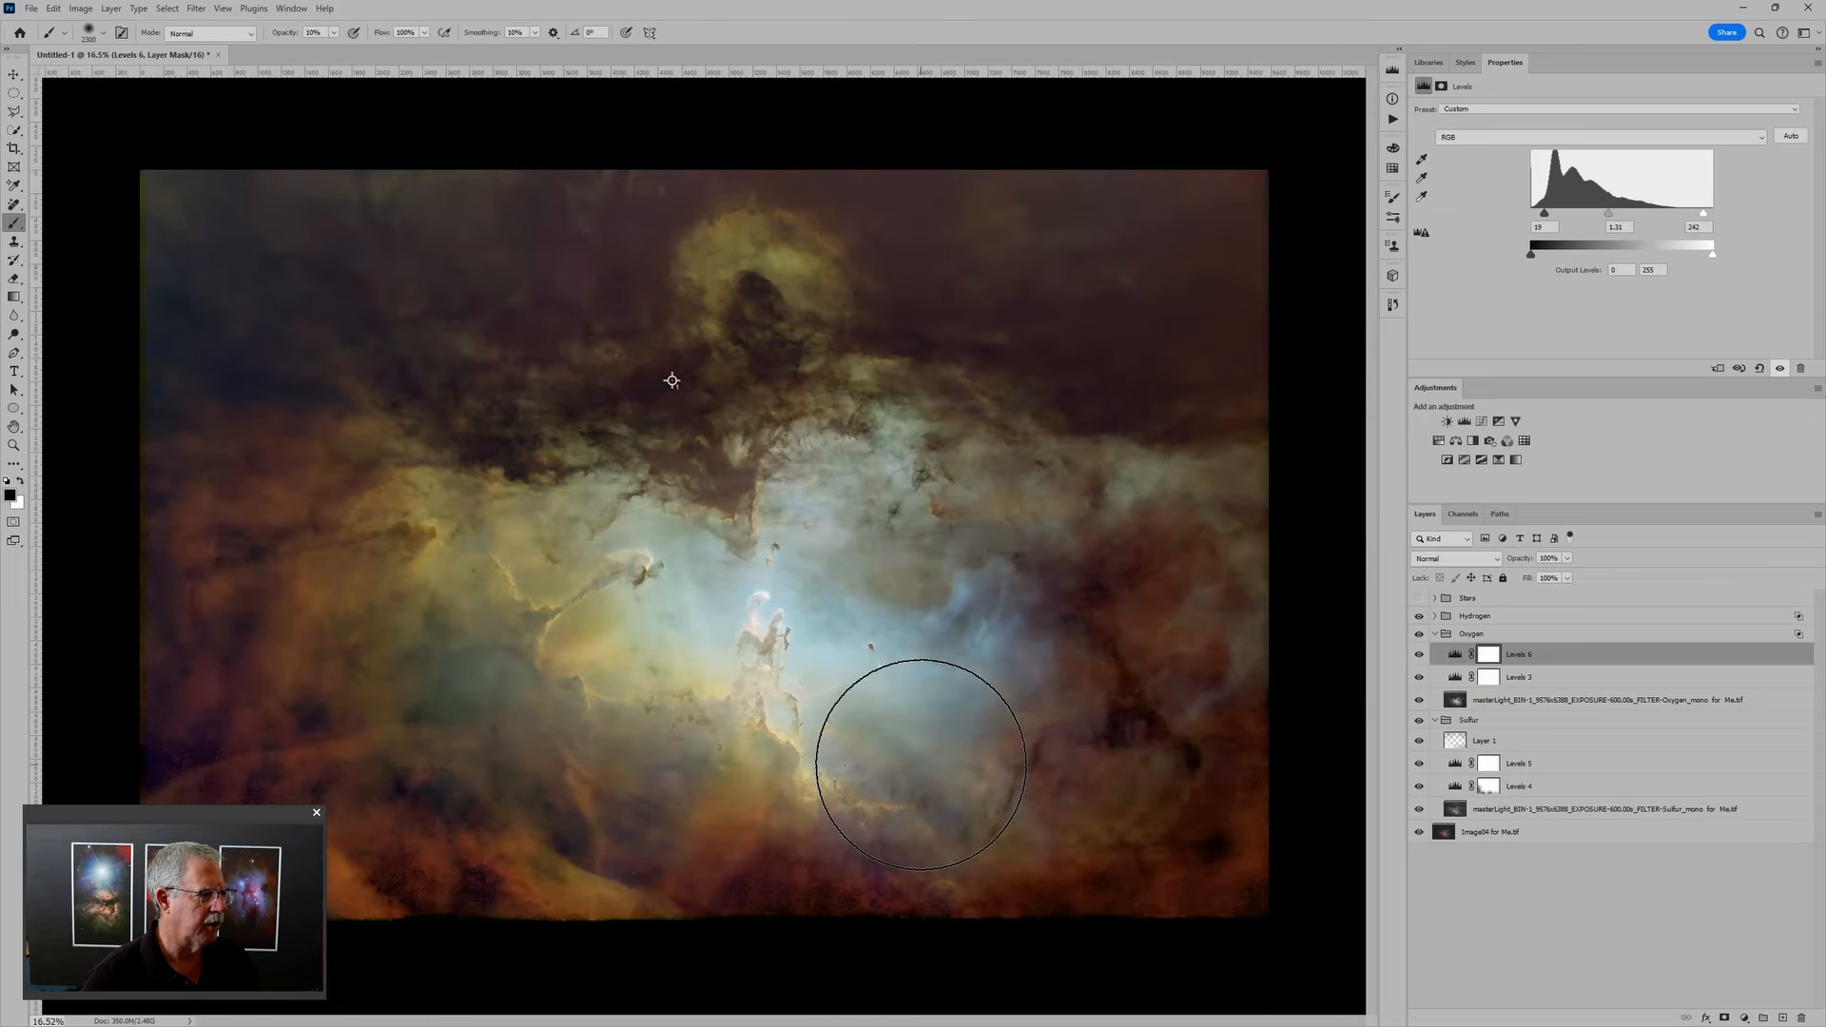
key(ctrl+minus)
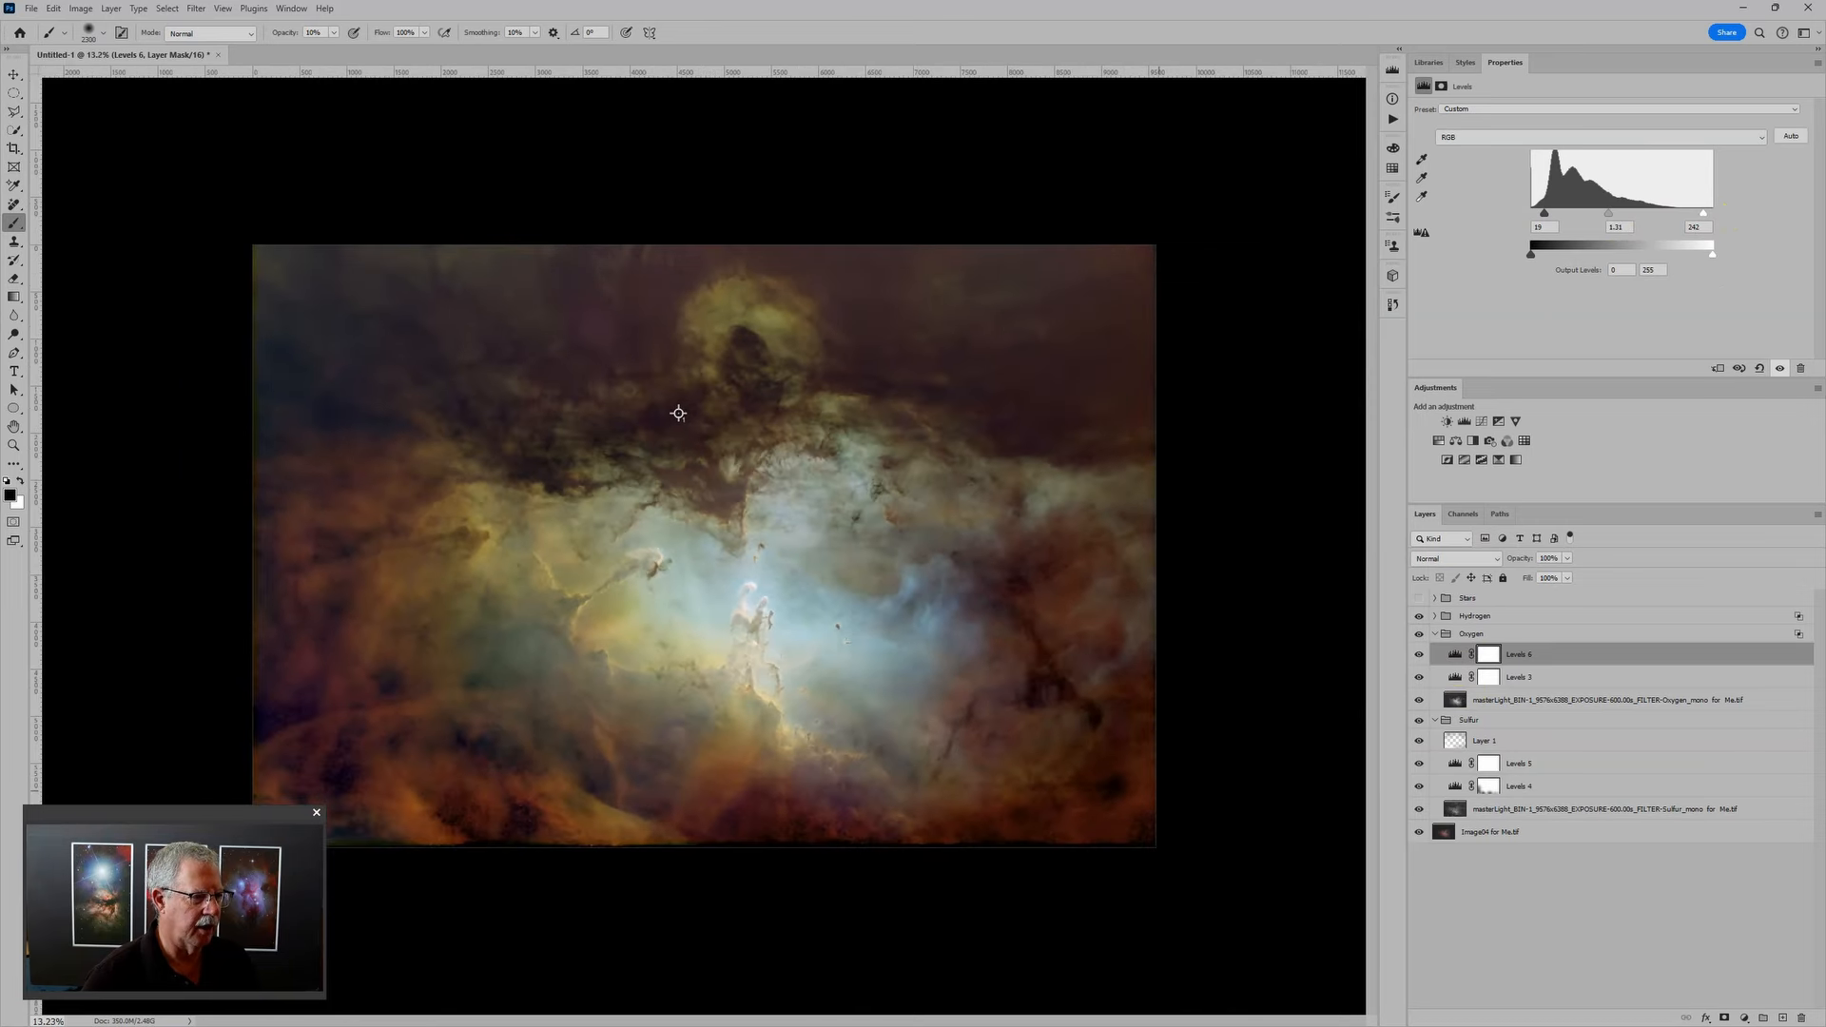
mouse_move(1094, 751)
mouse_down()
mouse_move(1085, 712)
mouse_move(1074, 592)
mouse_move(1115, 792)
mouse_move(1069, 818)
mouse_move(707, 730)
mouse_move(629, 667)
mouse_move(700, 597)
mouse_move(636, 564)
mouse_move(913, 619)
mouse_up()
click(1481, 656)
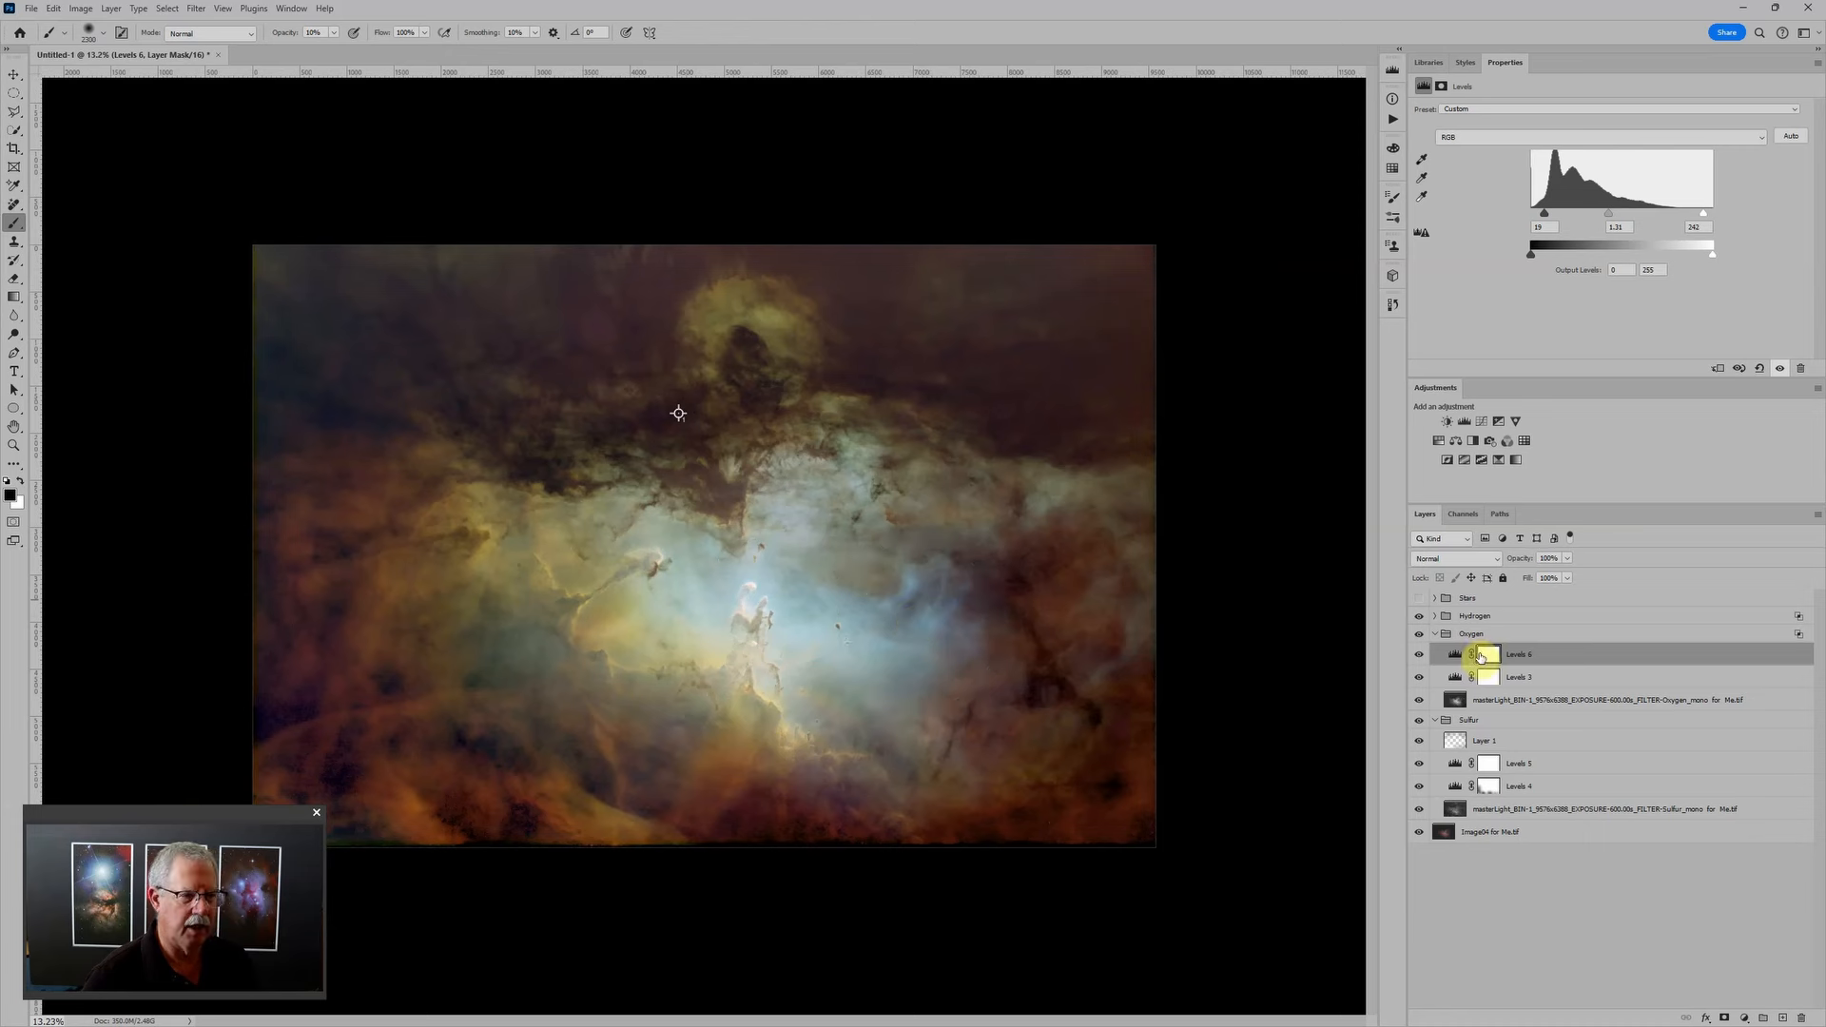
click(1434, 616)
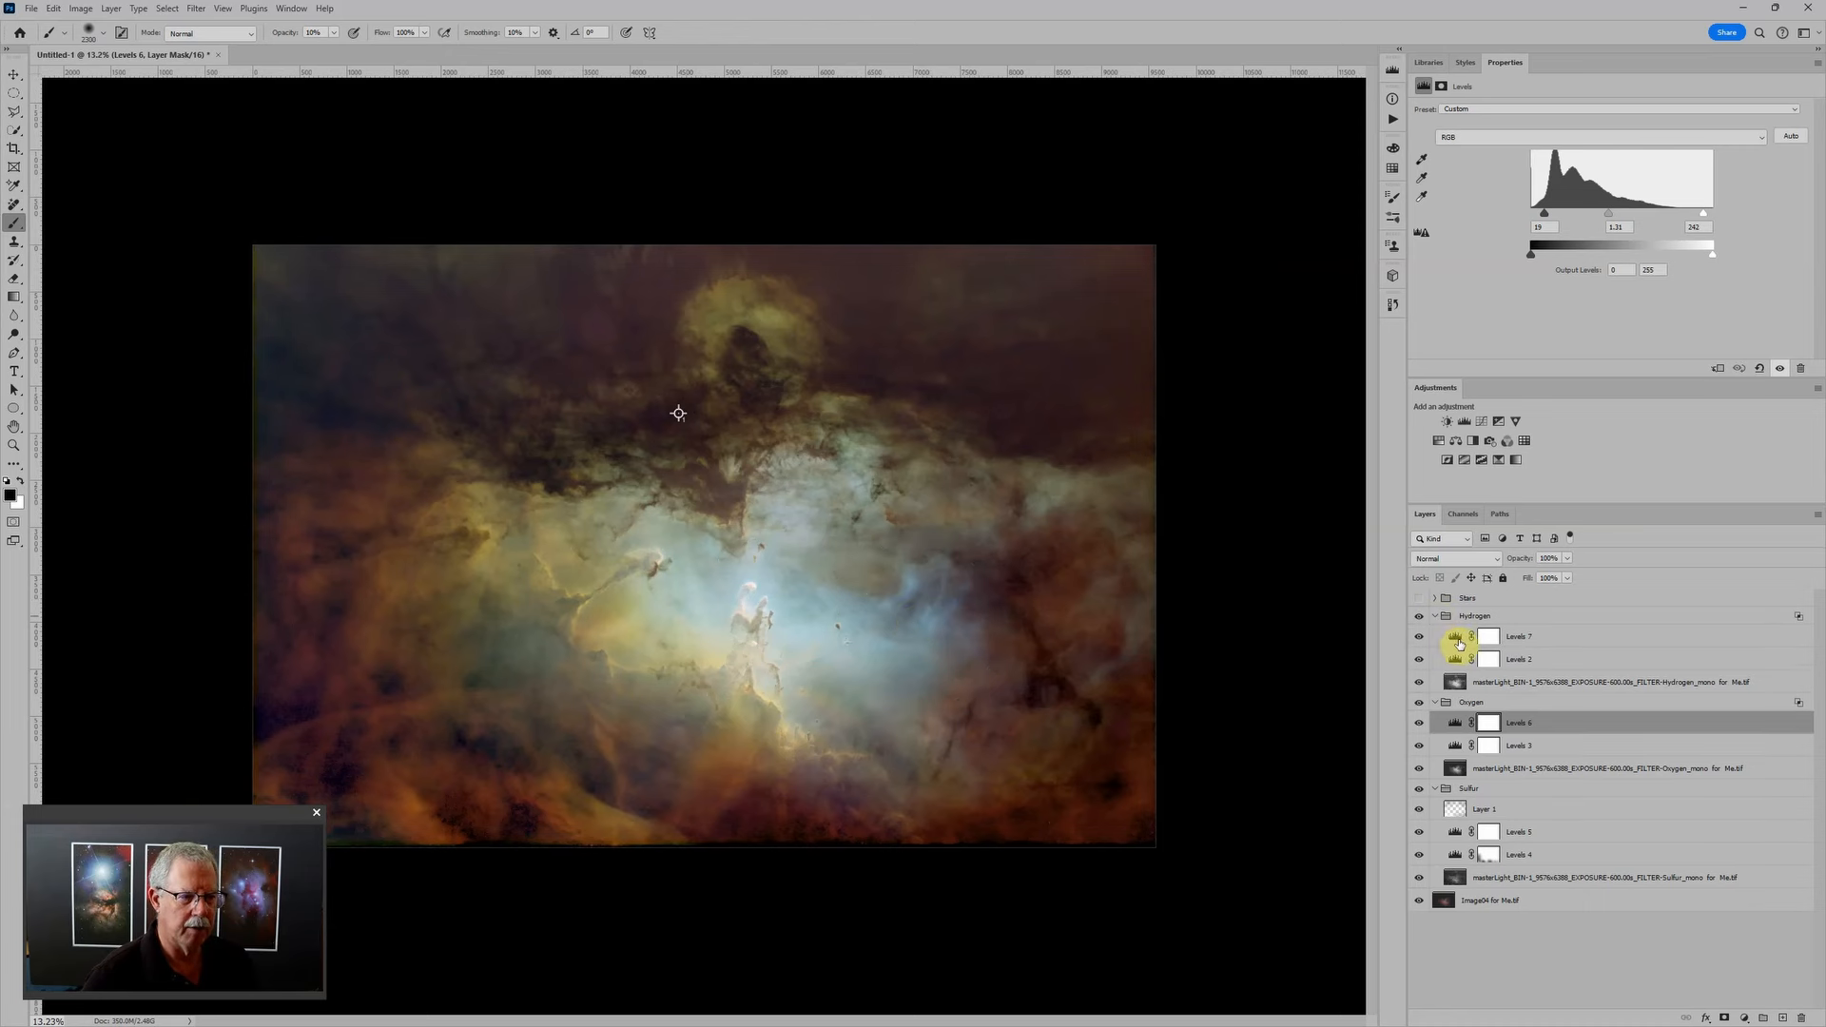
Step: Set the midtone of the Hydrogen group's upper Levels layer to 0.94 and check the whole nebula
click(1455, 638)
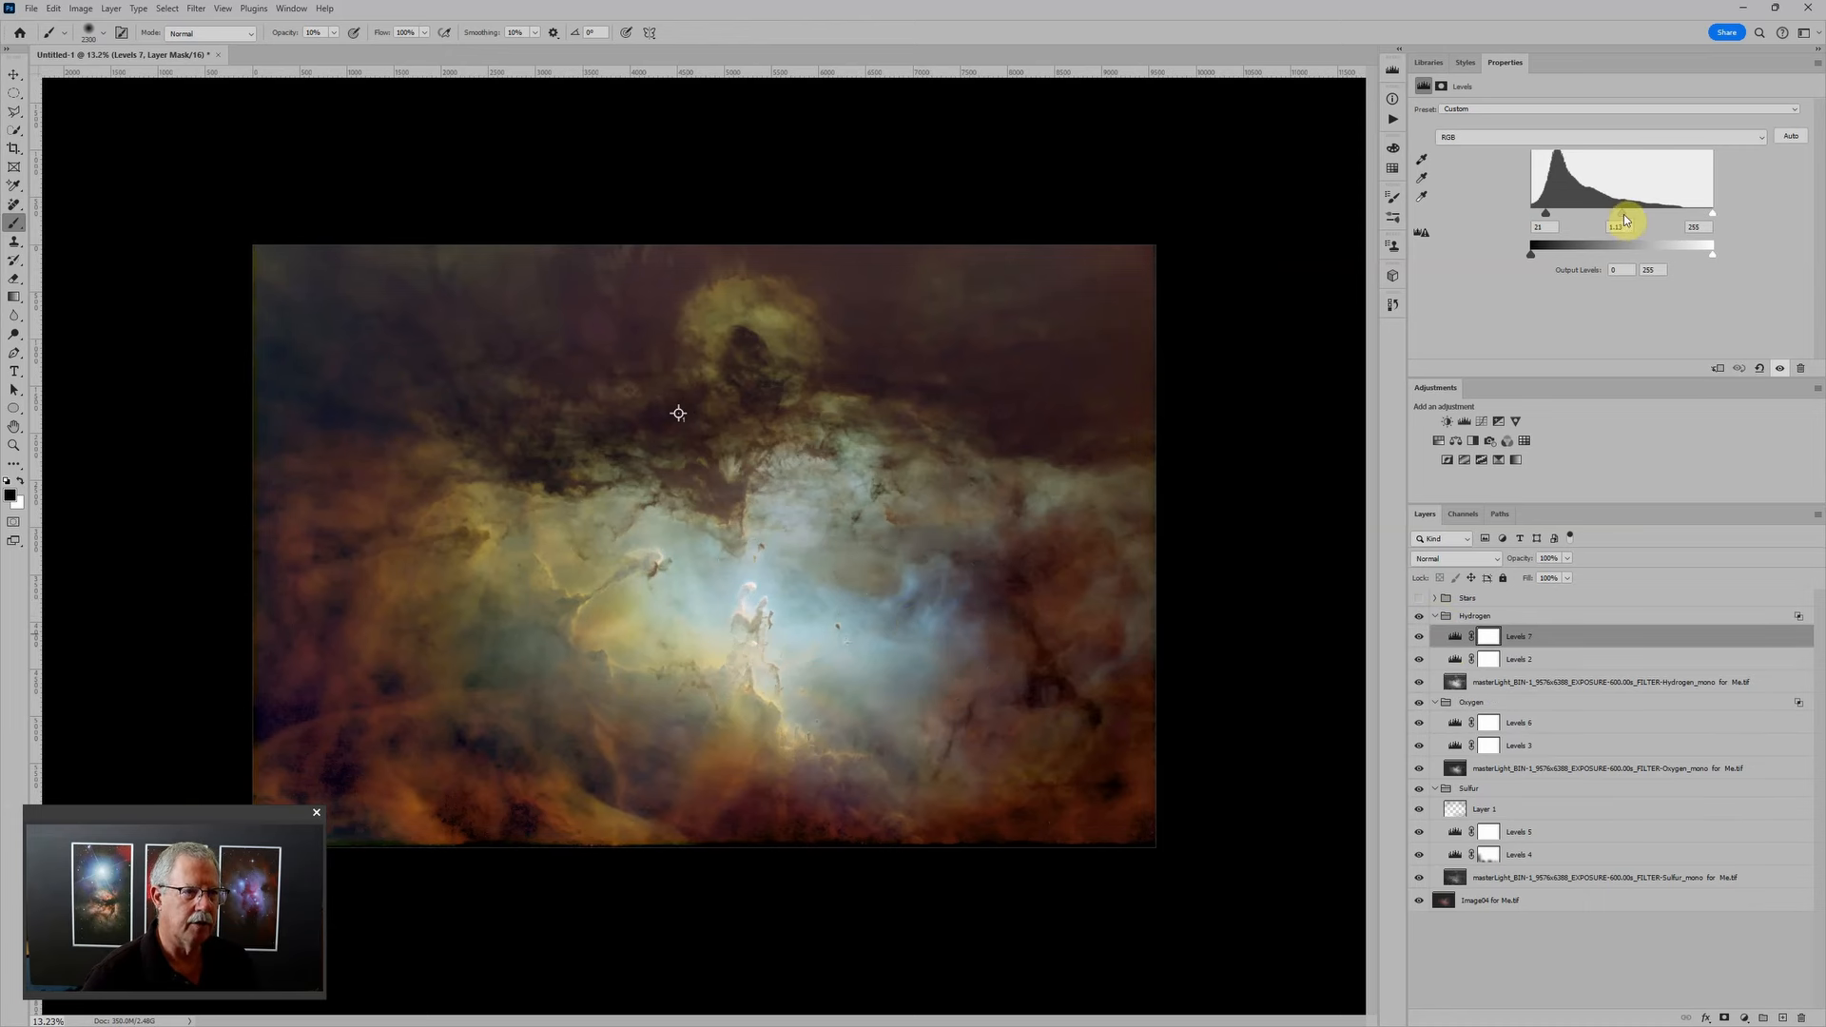
drag(1630, 215, 1632, 216)
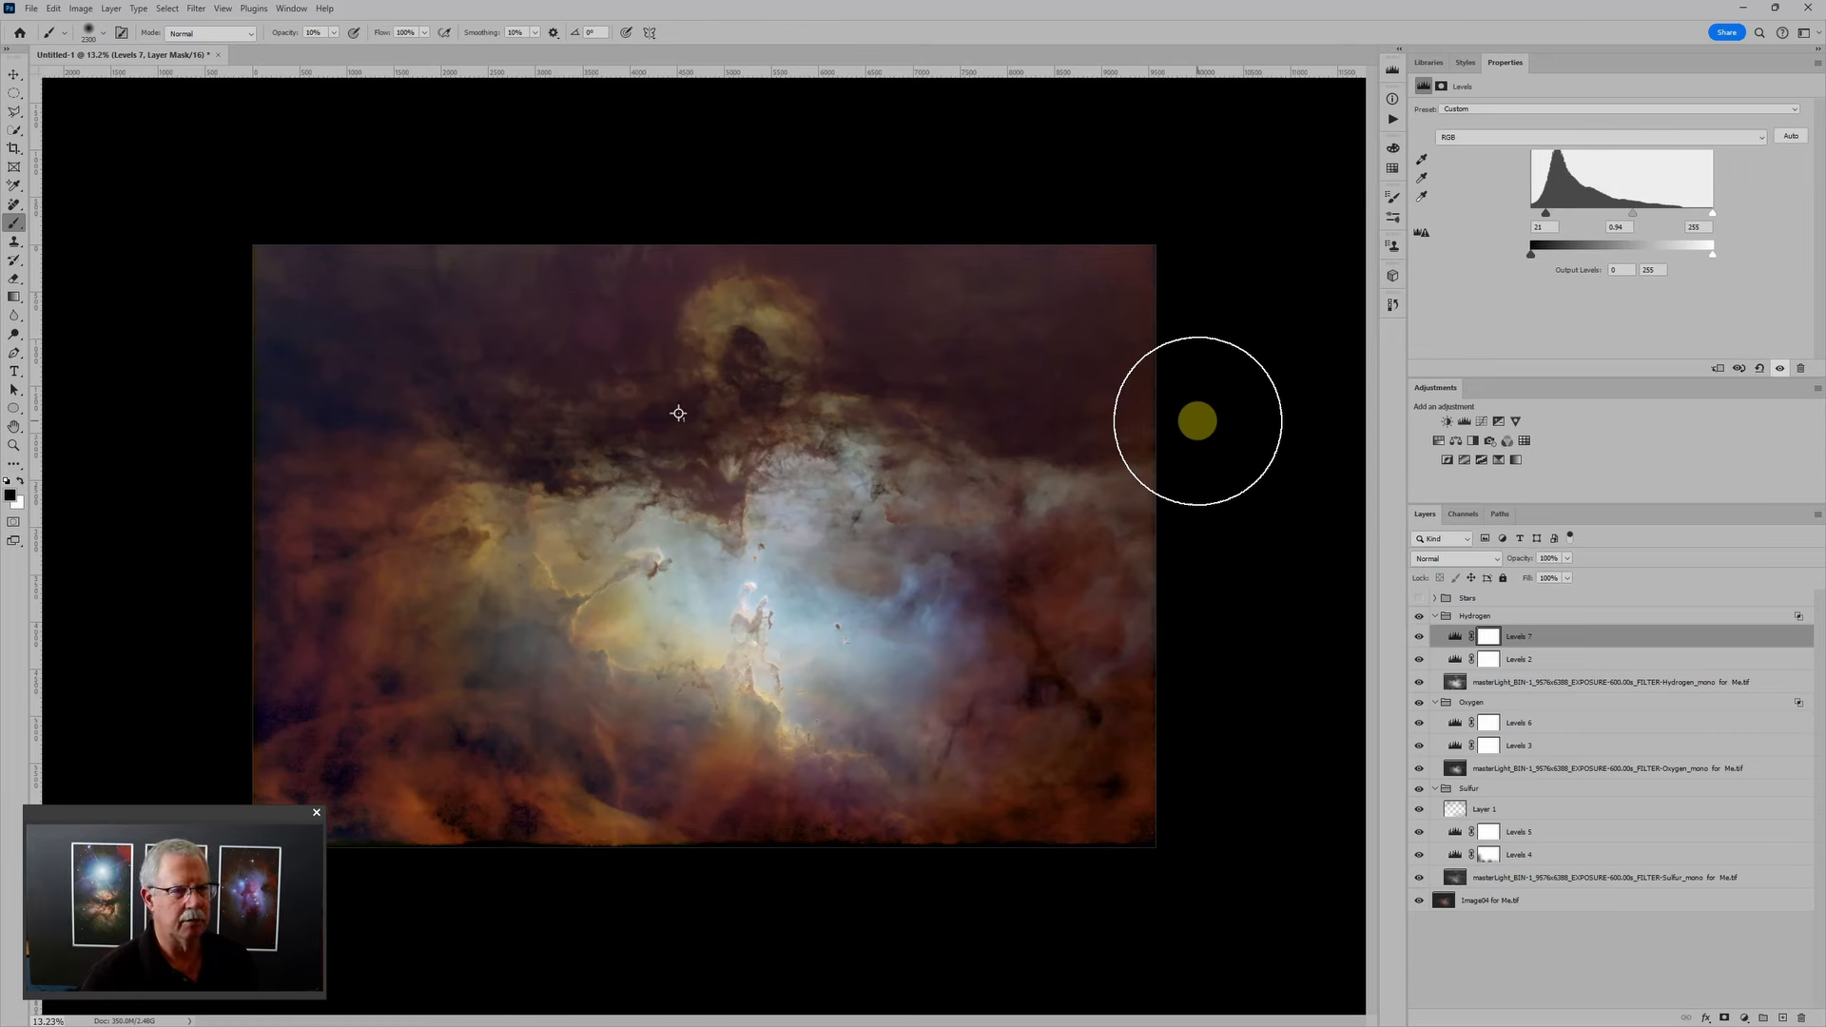
scroll(1270, 429, up, 1)
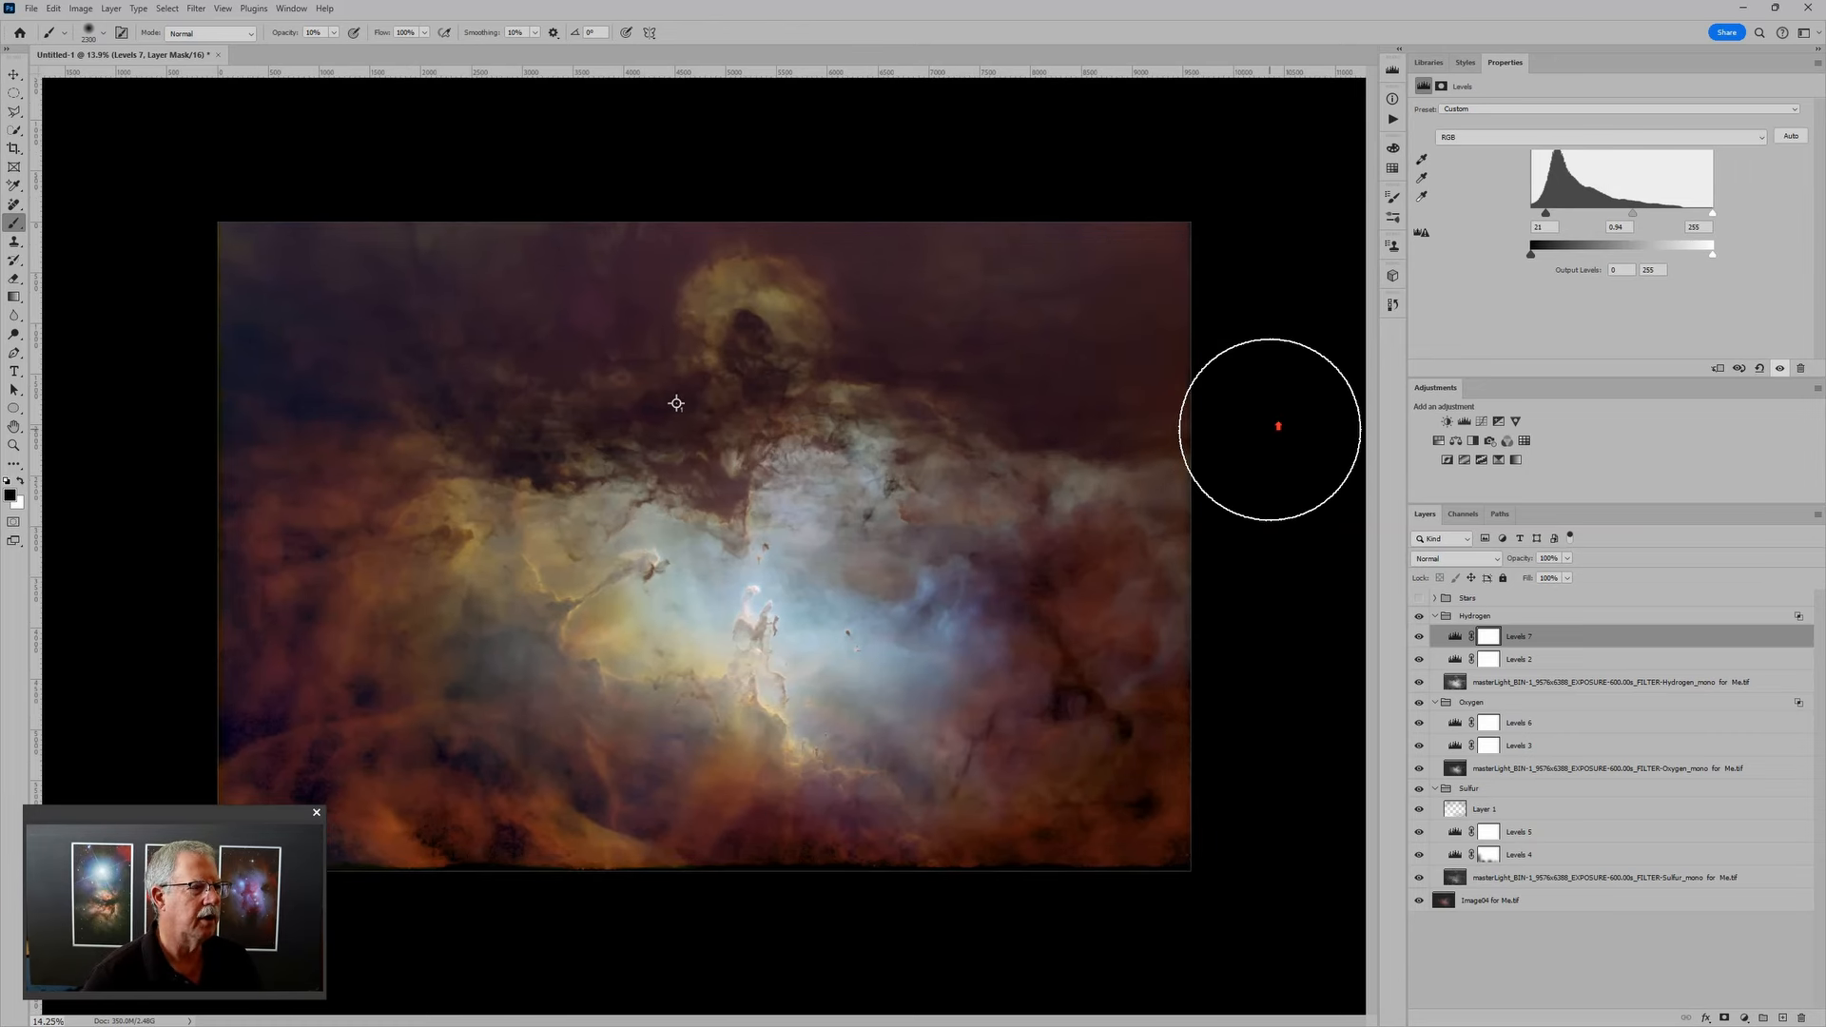
scroll(1270, 430, down, 2)
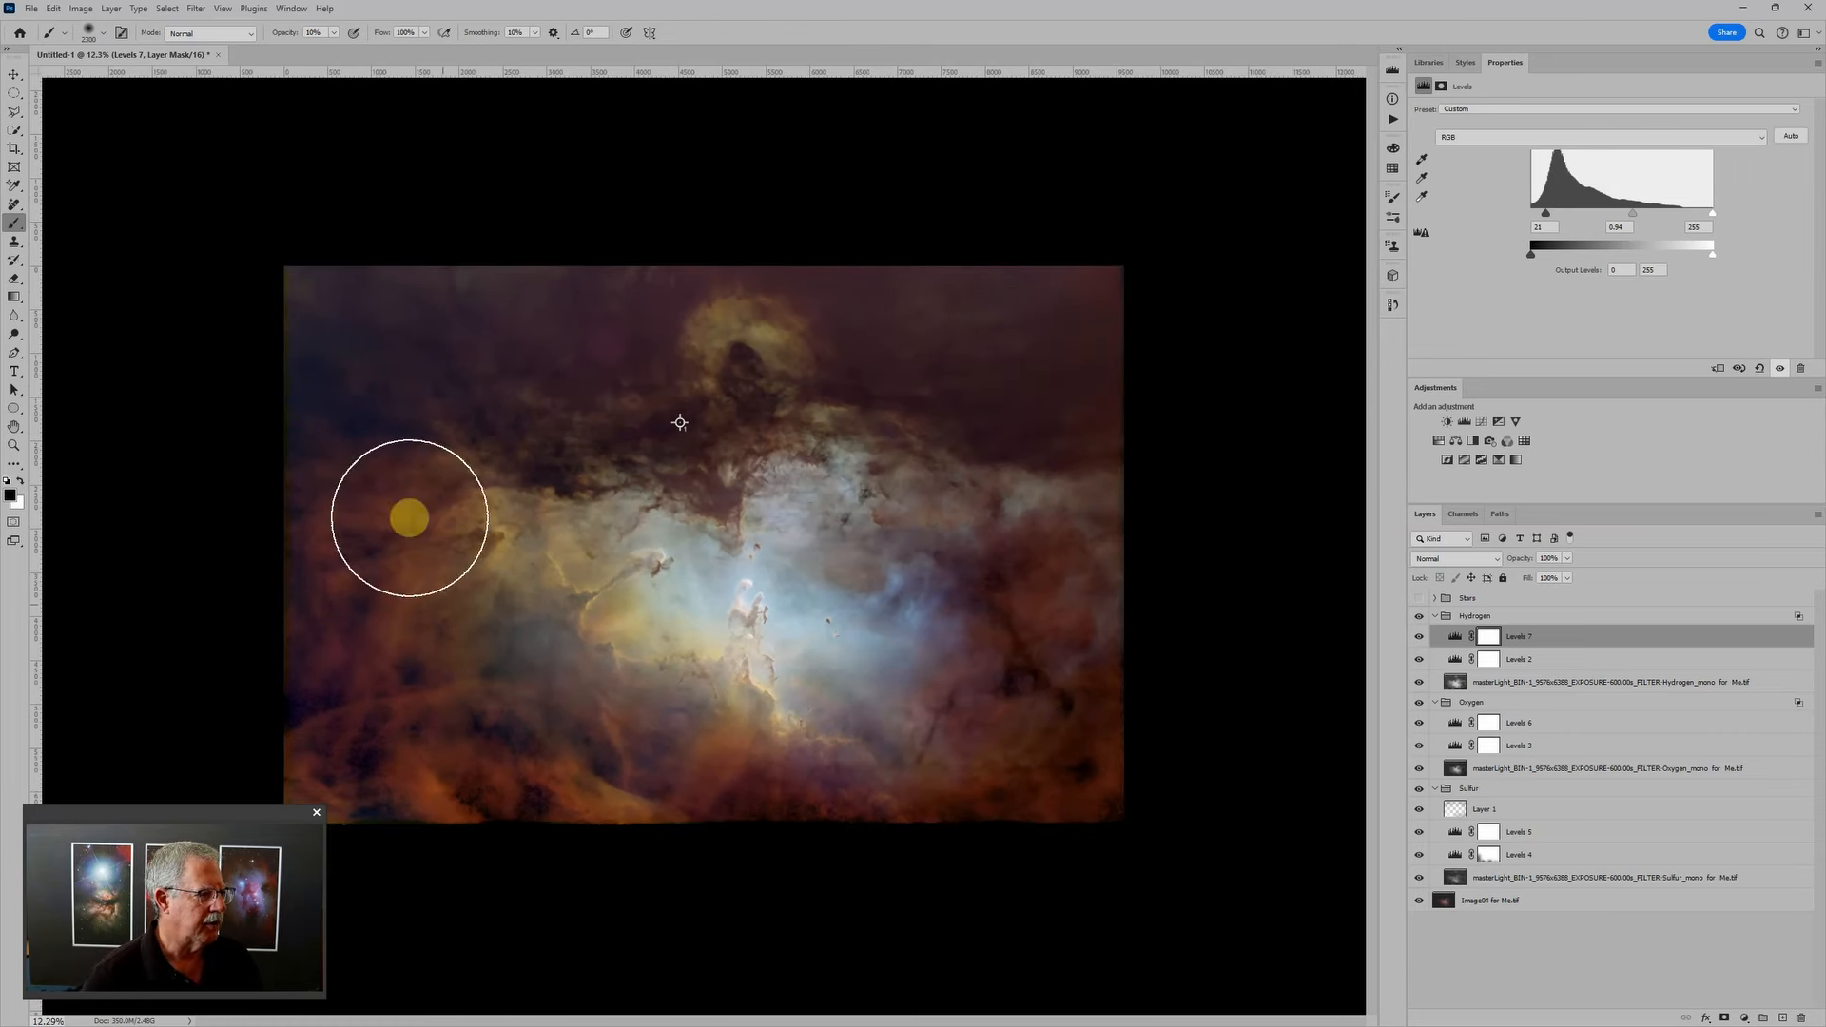
Step: Collapse the Hydrogen group and add Levels, Color Balance and Hue/Saturation adjustment layers above it
click(1435, 618)
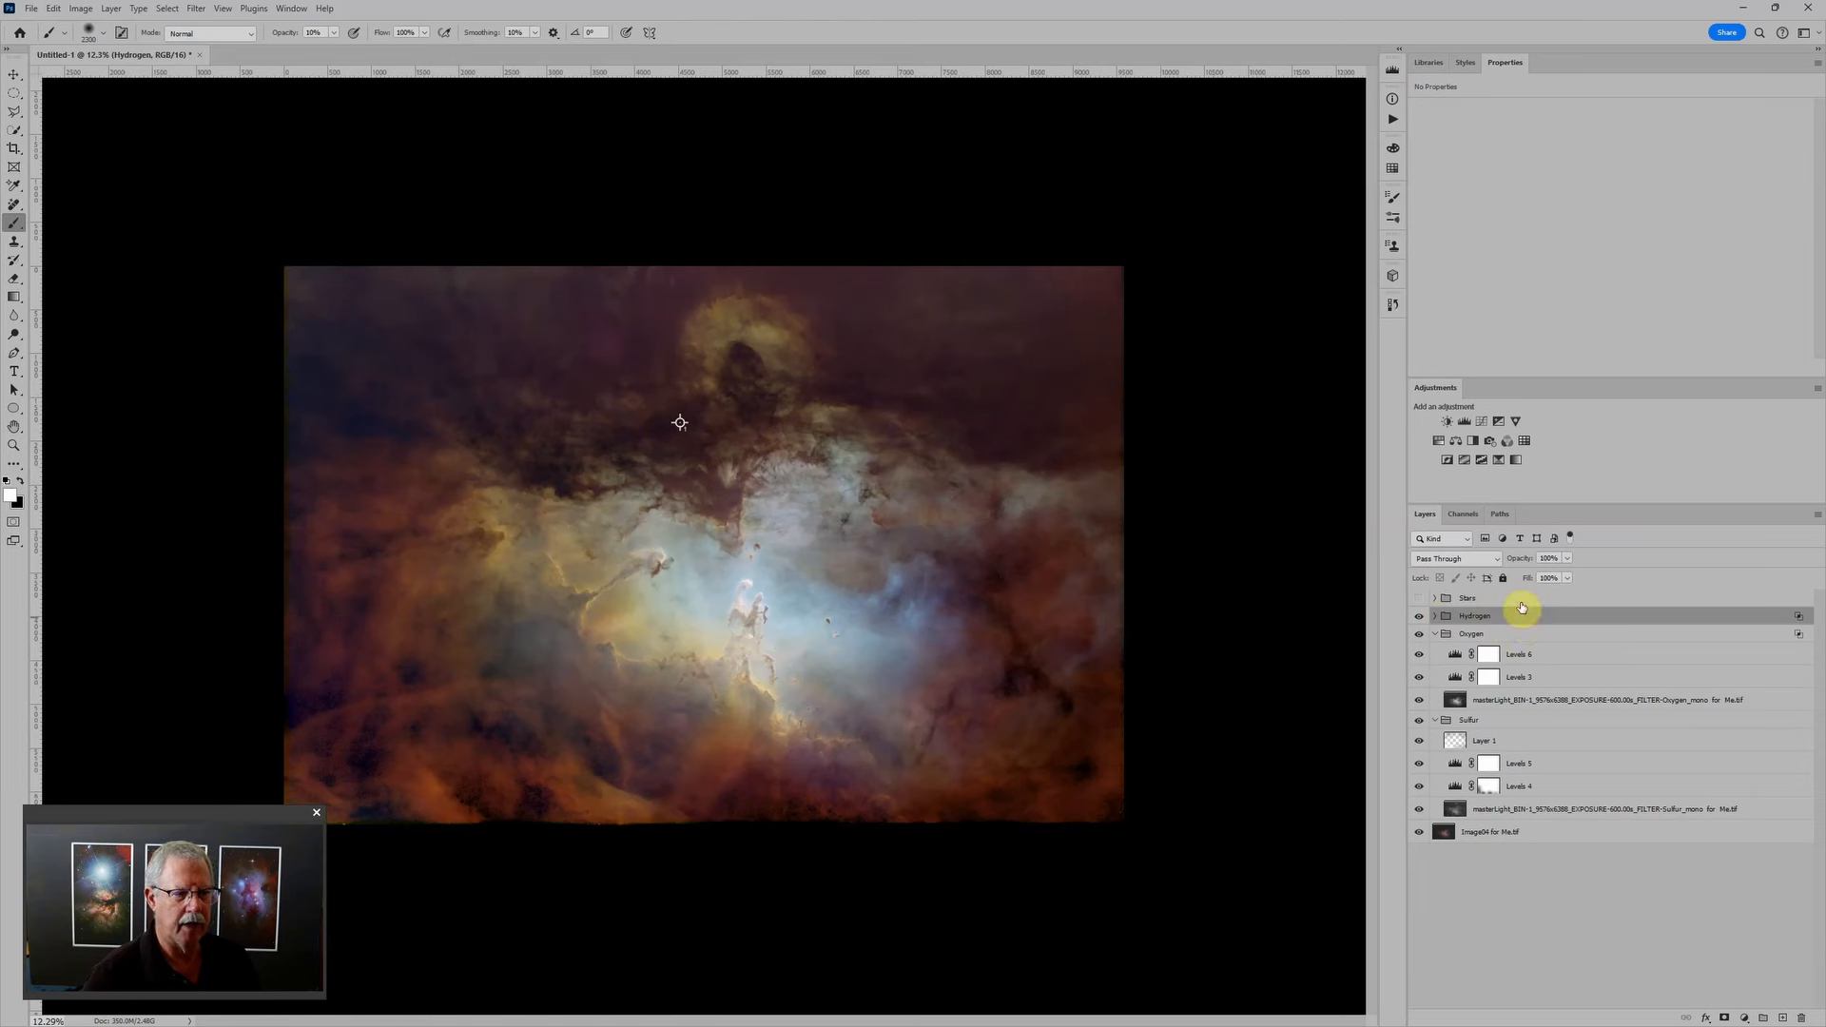
click(1464, 422)
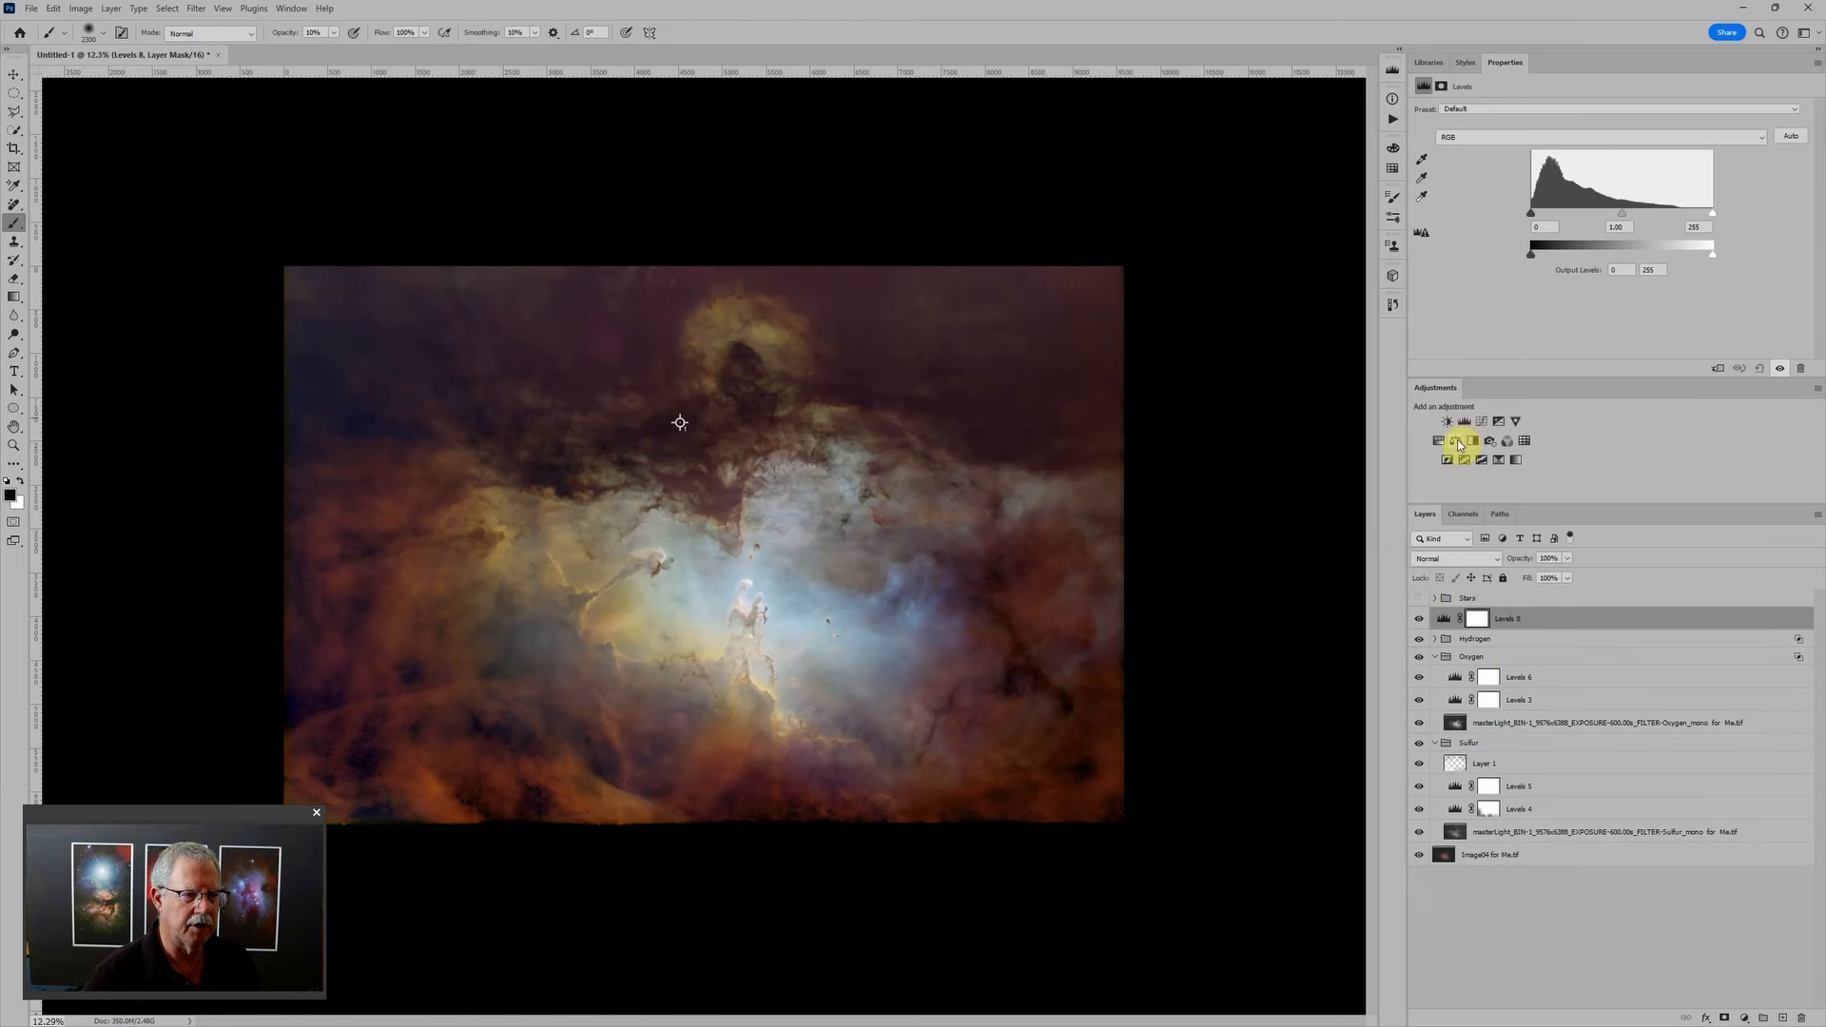
click(1456, 441)
click(1438, 442)
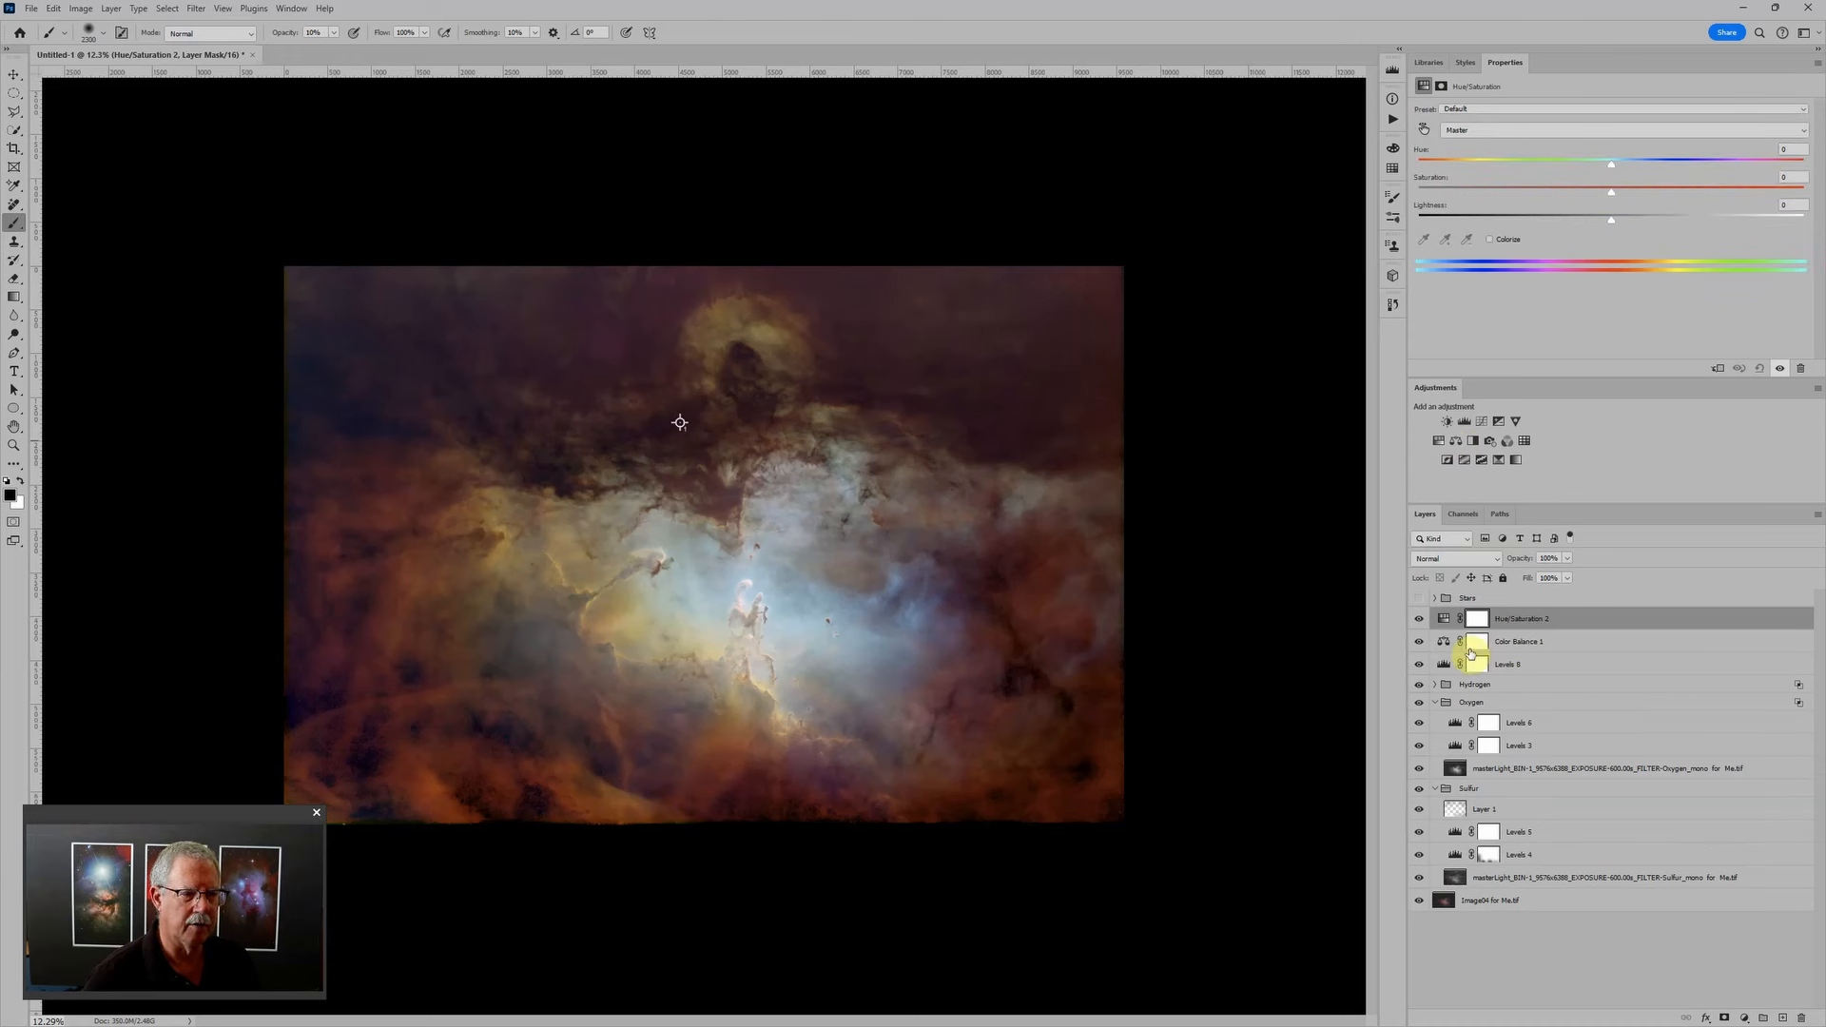
Step: Set the new Levels layer's midtone to 0.81 and white point to 244, and Color Balance midtones to red +8, green -2 and blue +2
click(1443, 664)
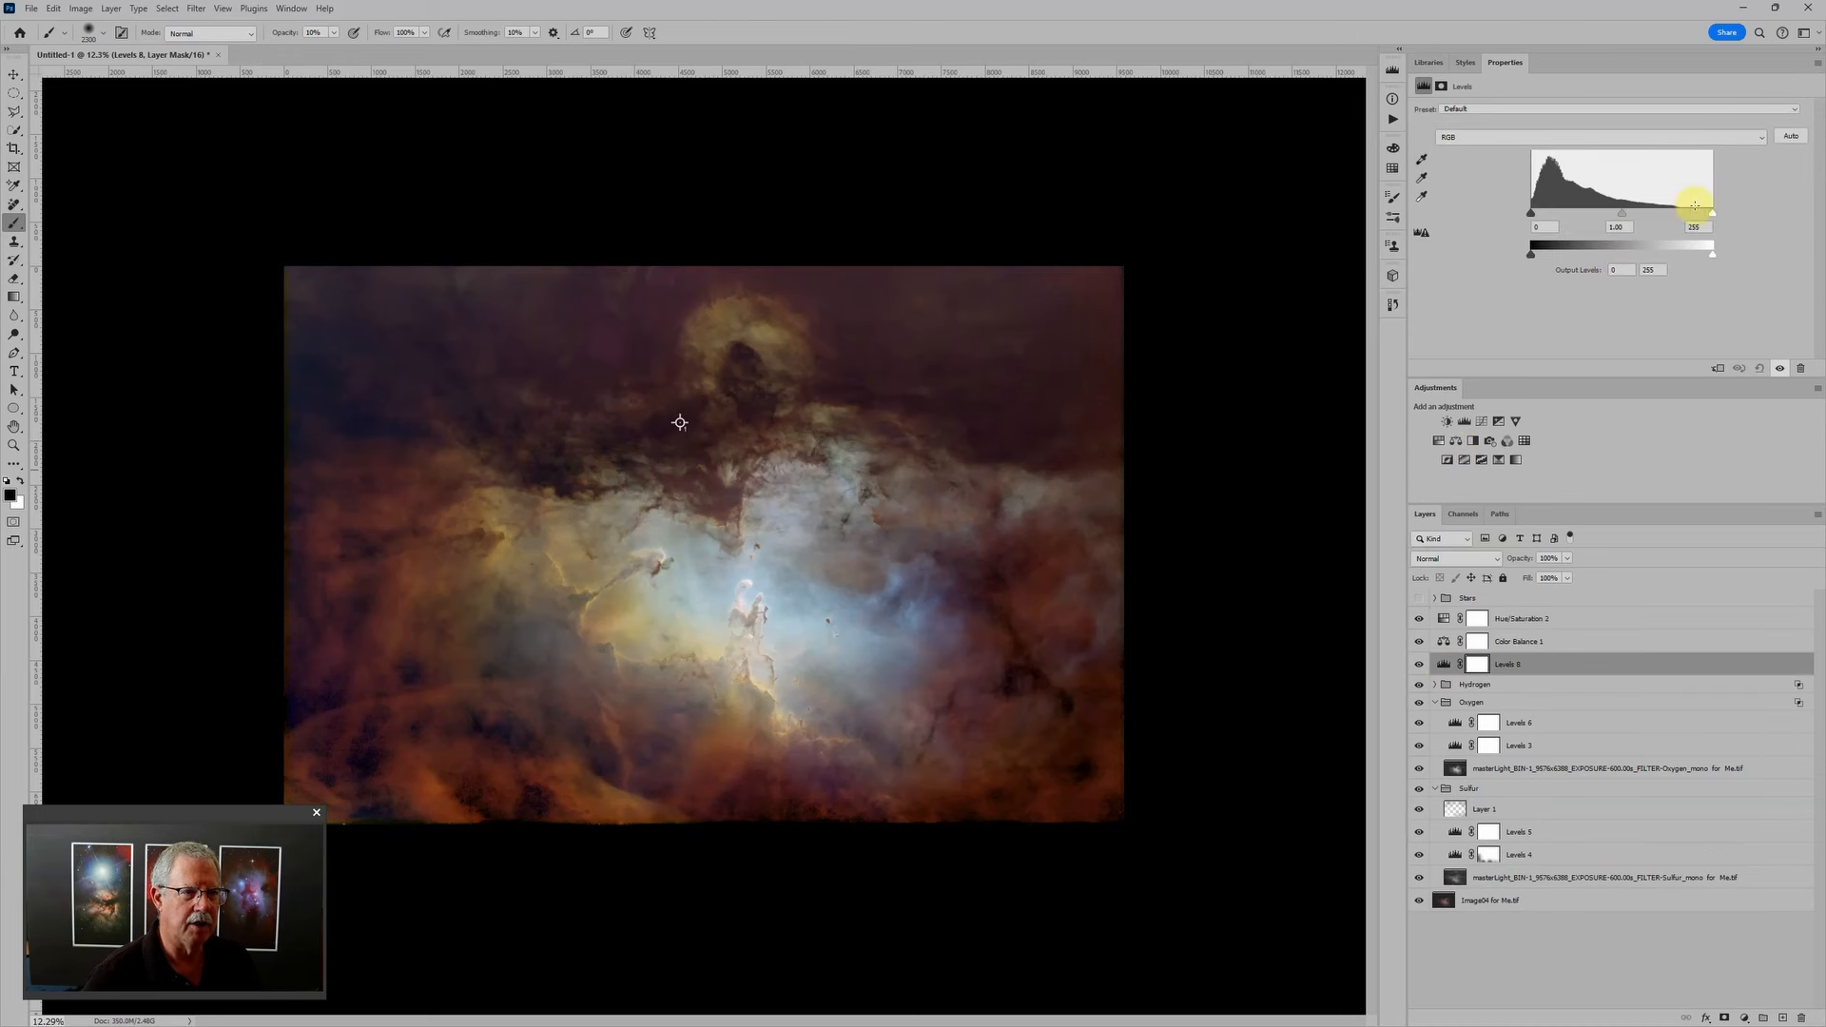
drag(1715, 211, 1632, 219)
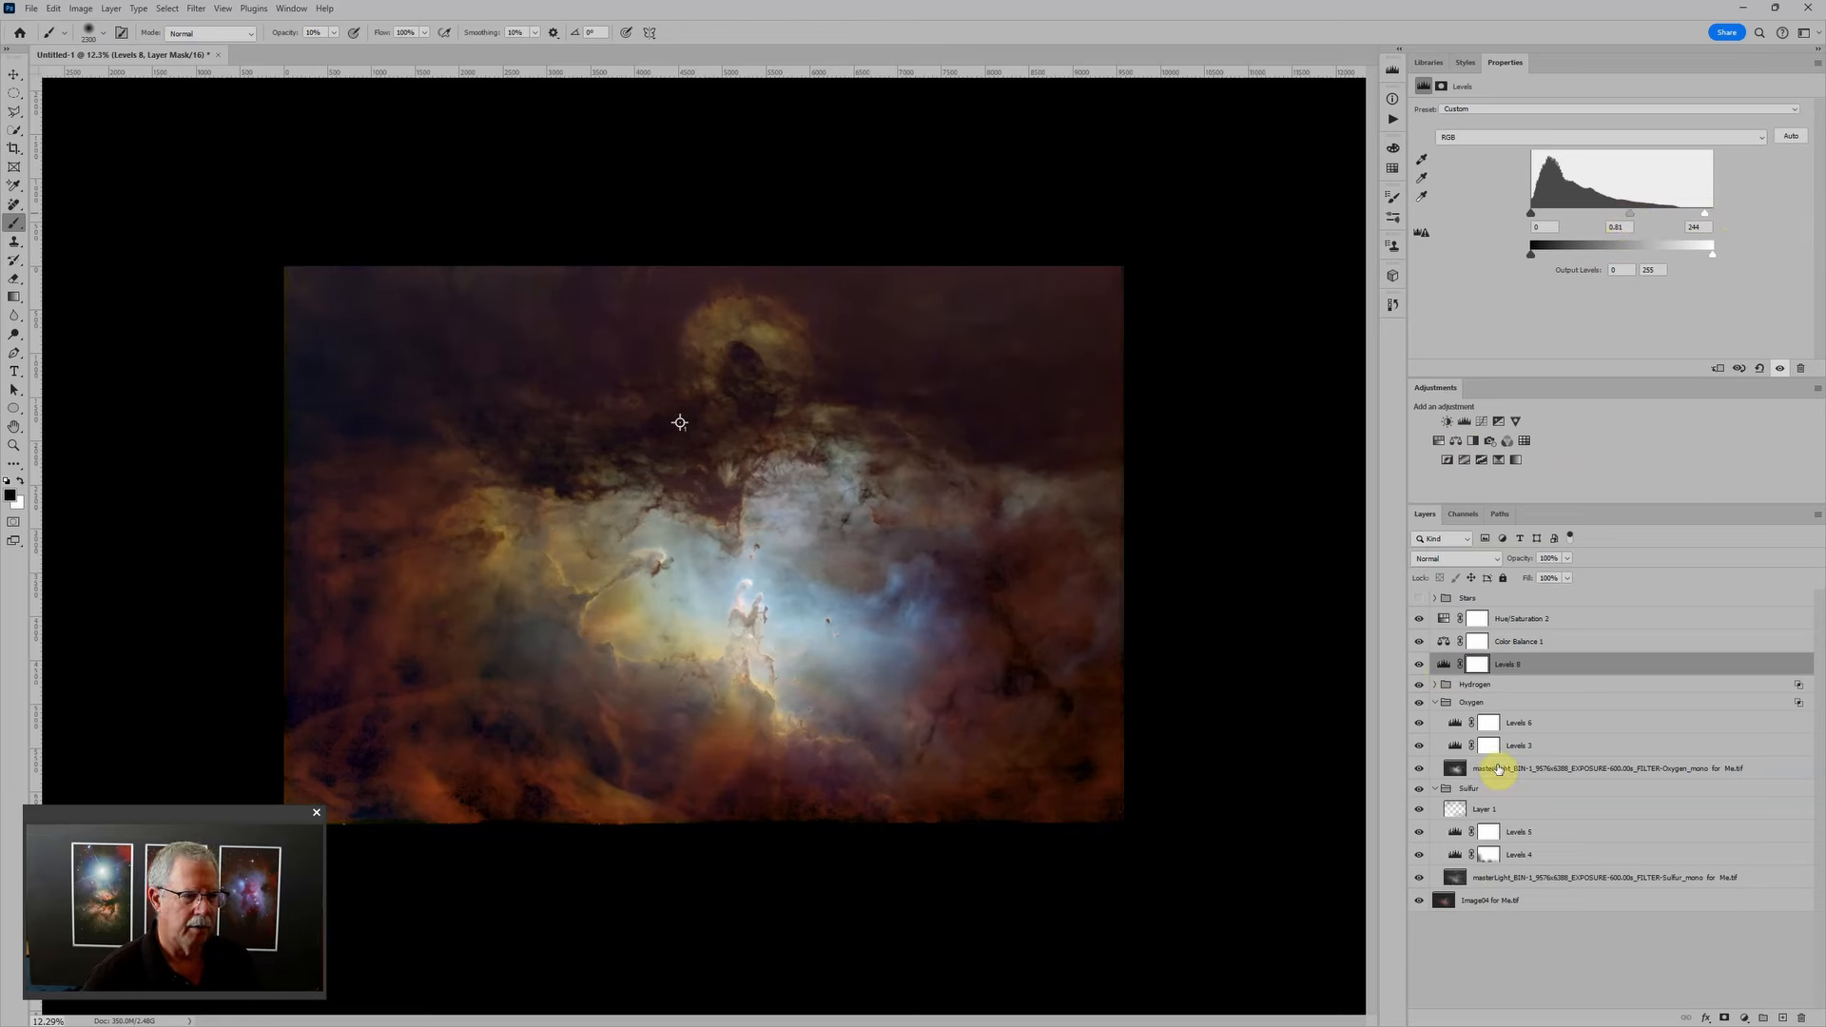
click(1444, 643)
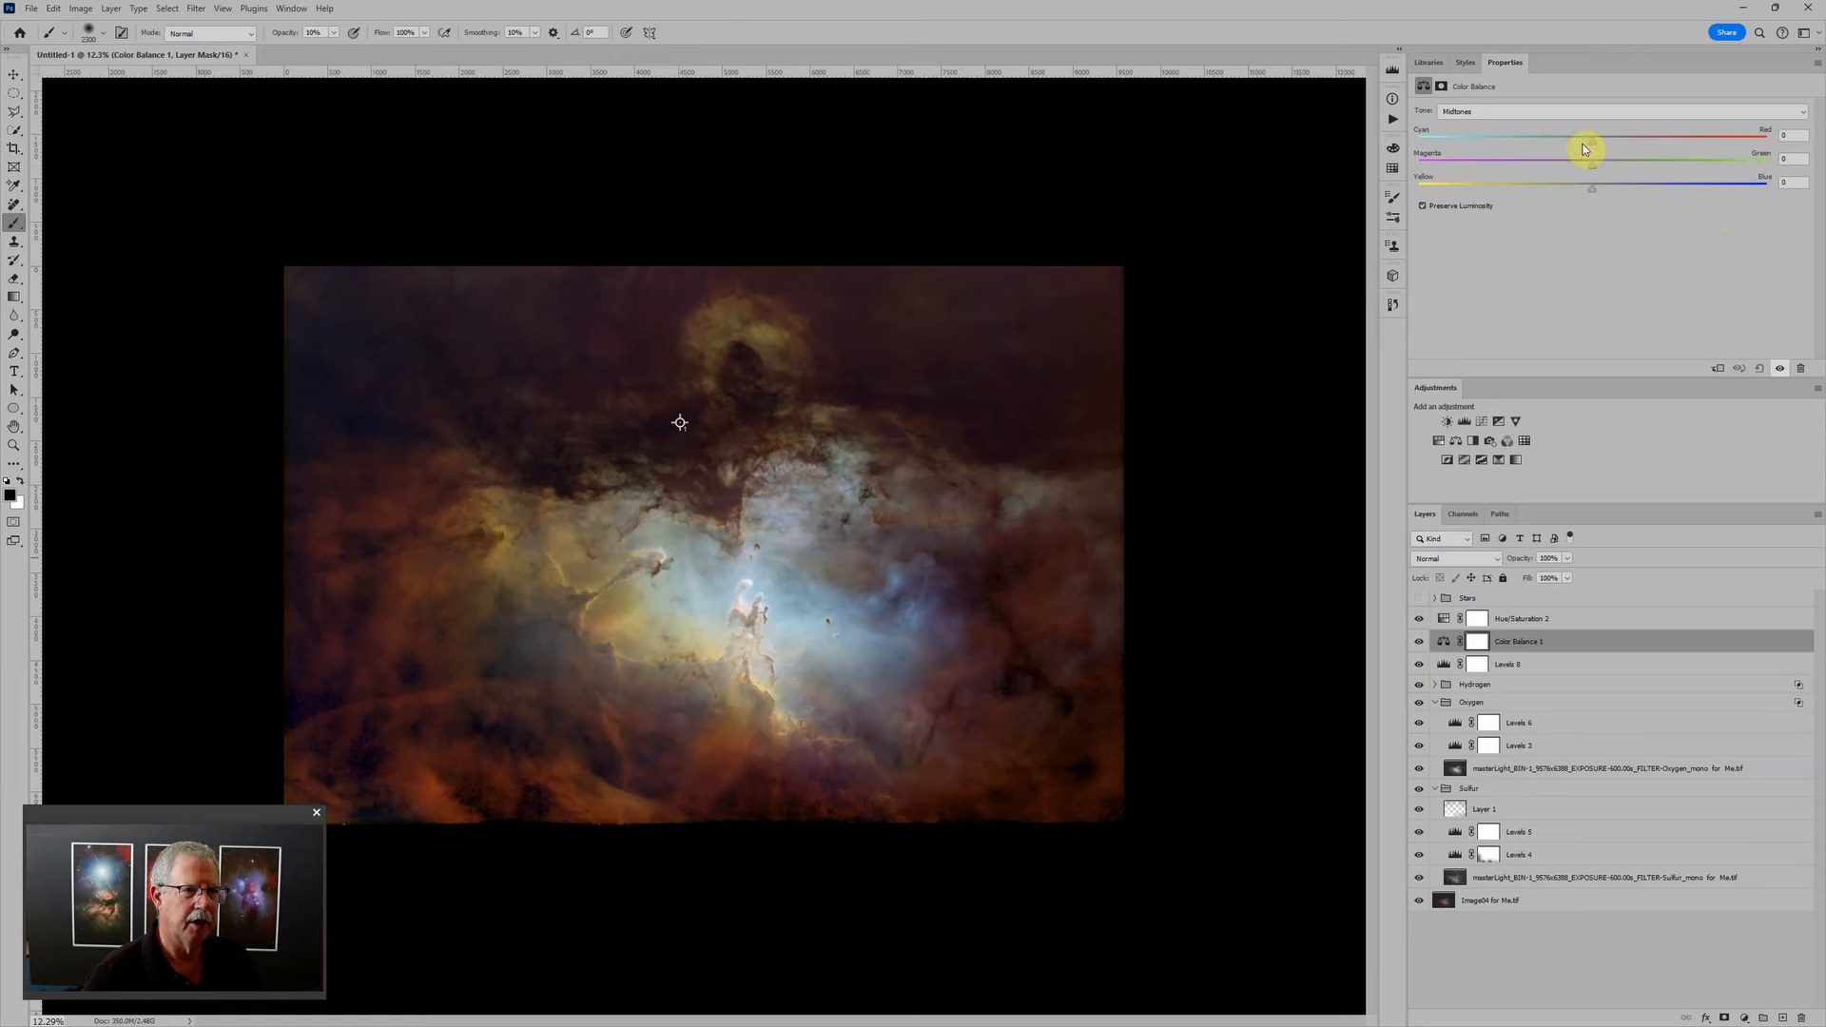
drag(1591, 141, 1605, 145)
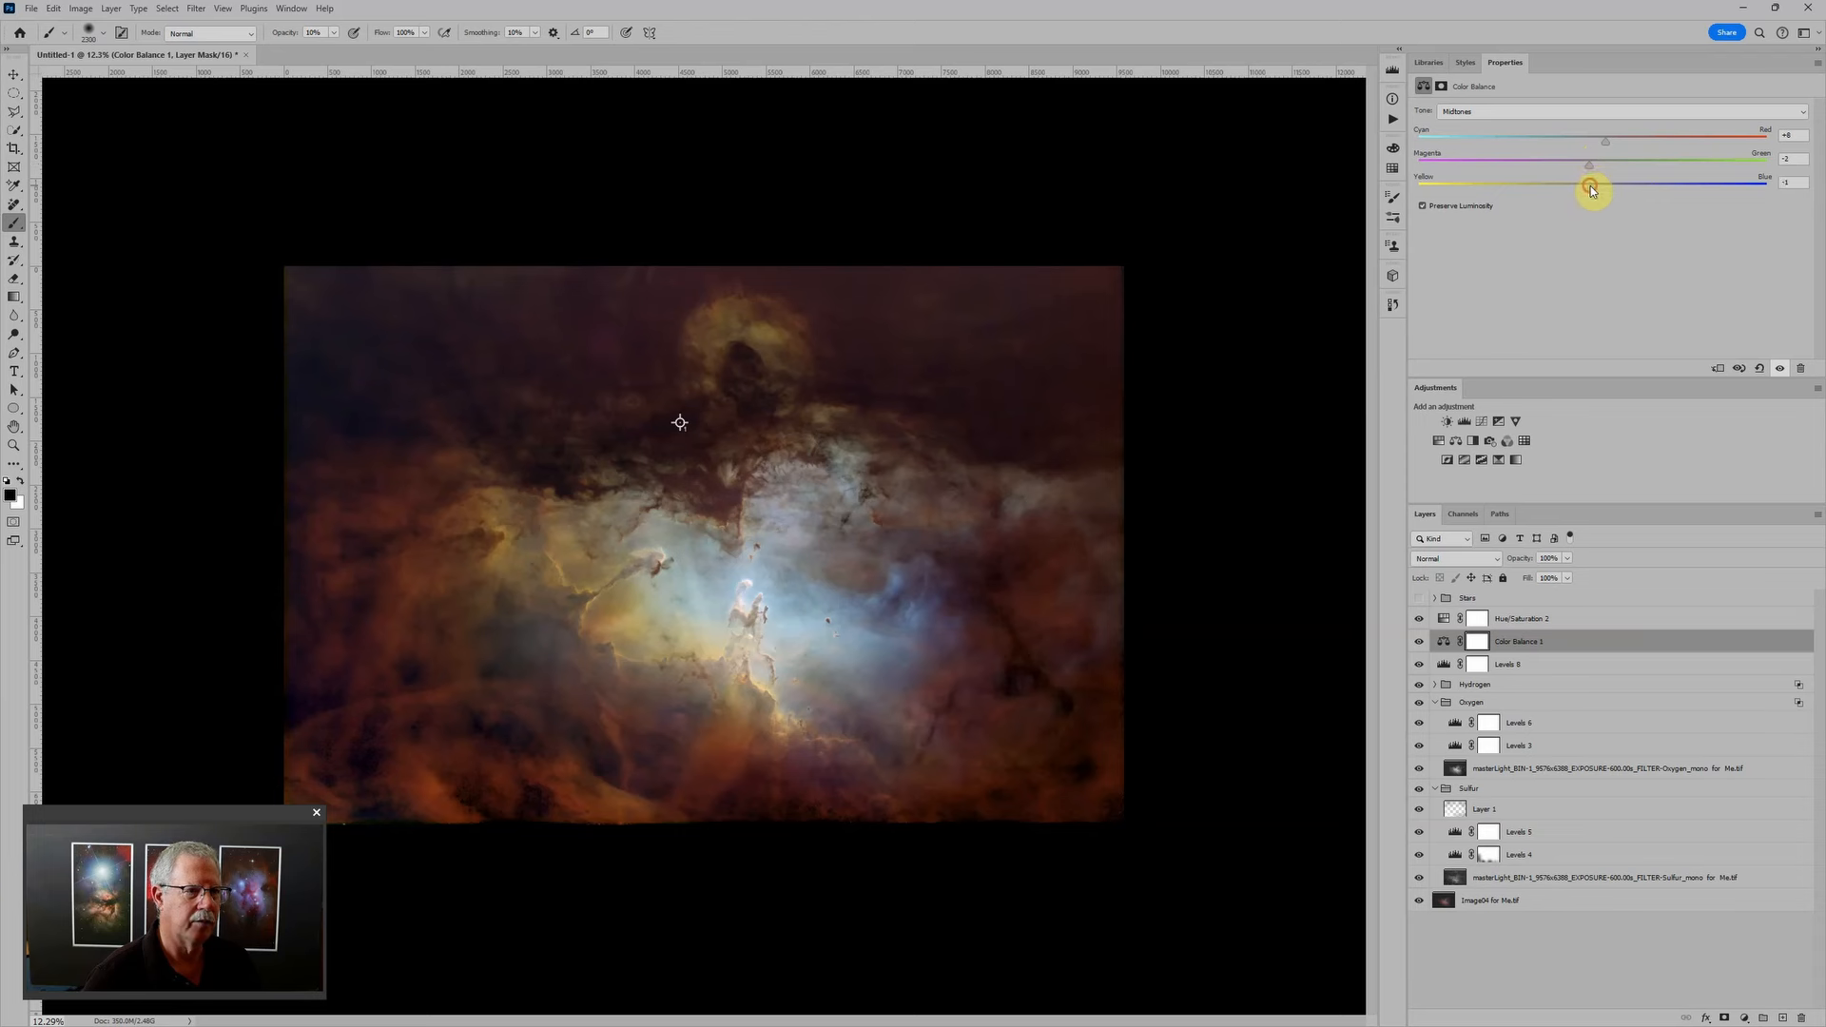
drag(1589, 184, 1598, 190)
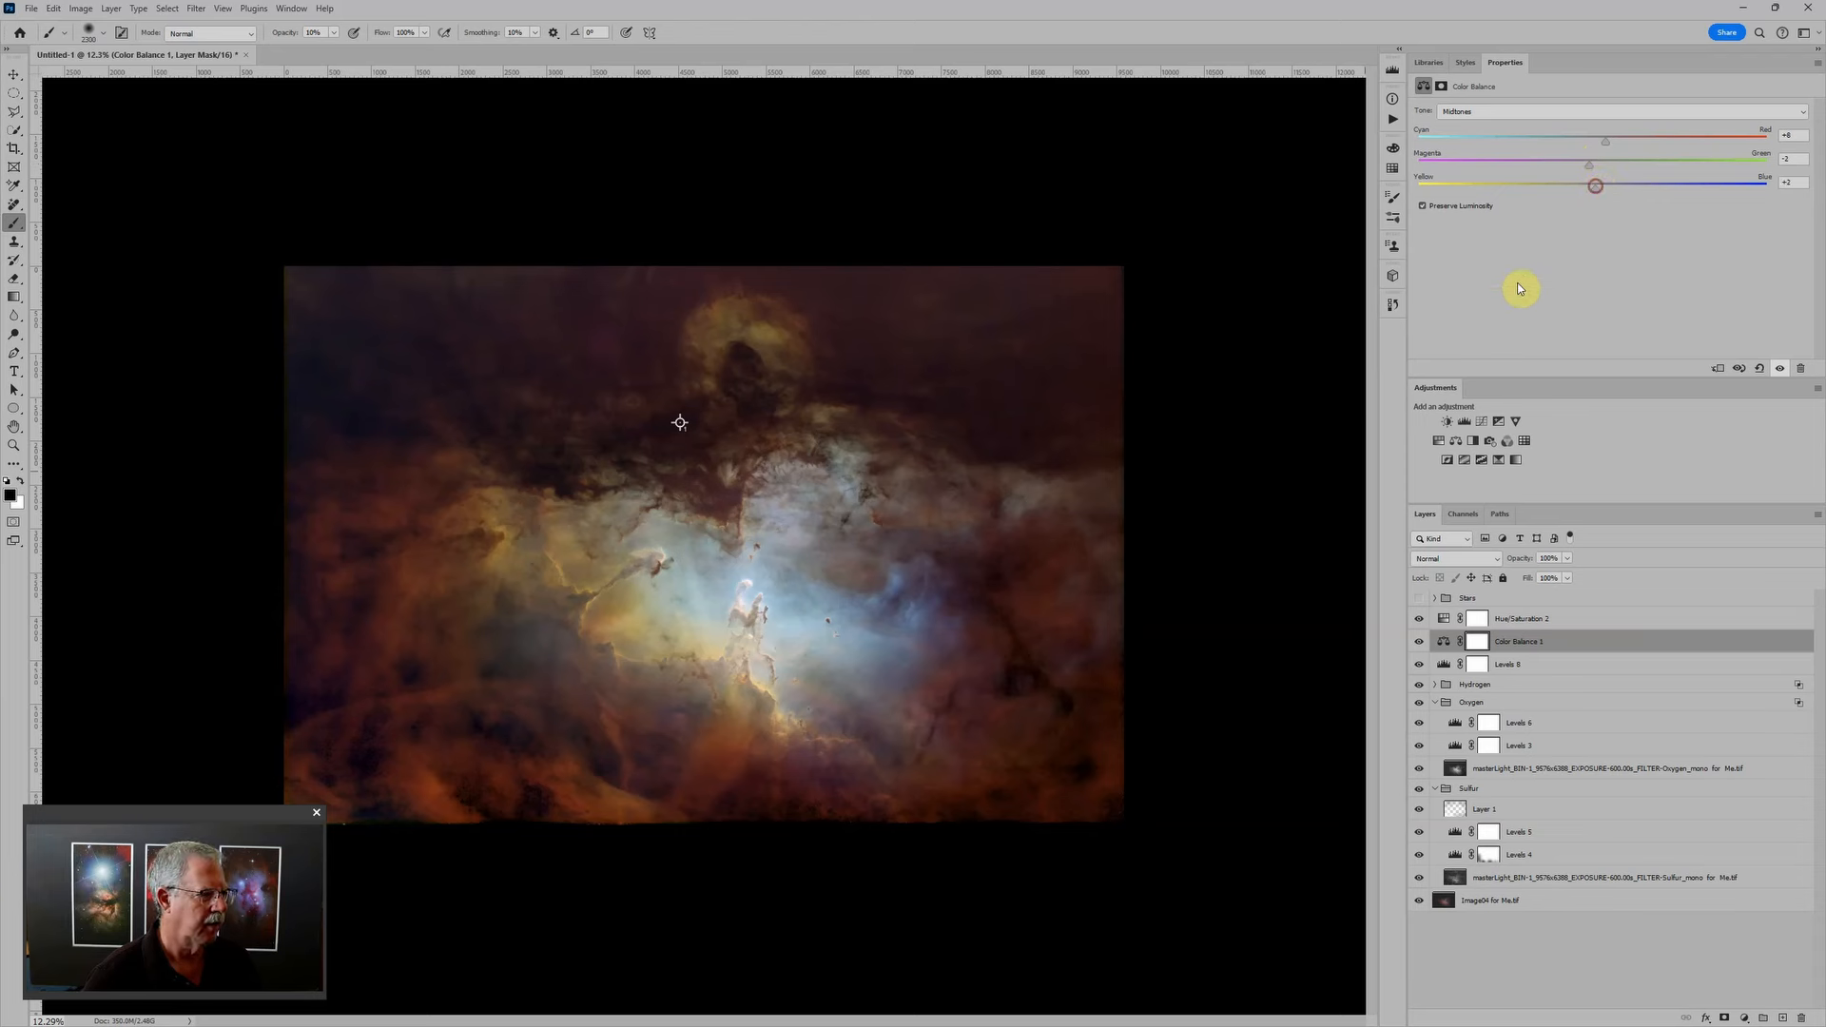
Step: Set the master saturation of the new Hue/Saturation layer above the Color Balance layer to -4
click(1447, 616)
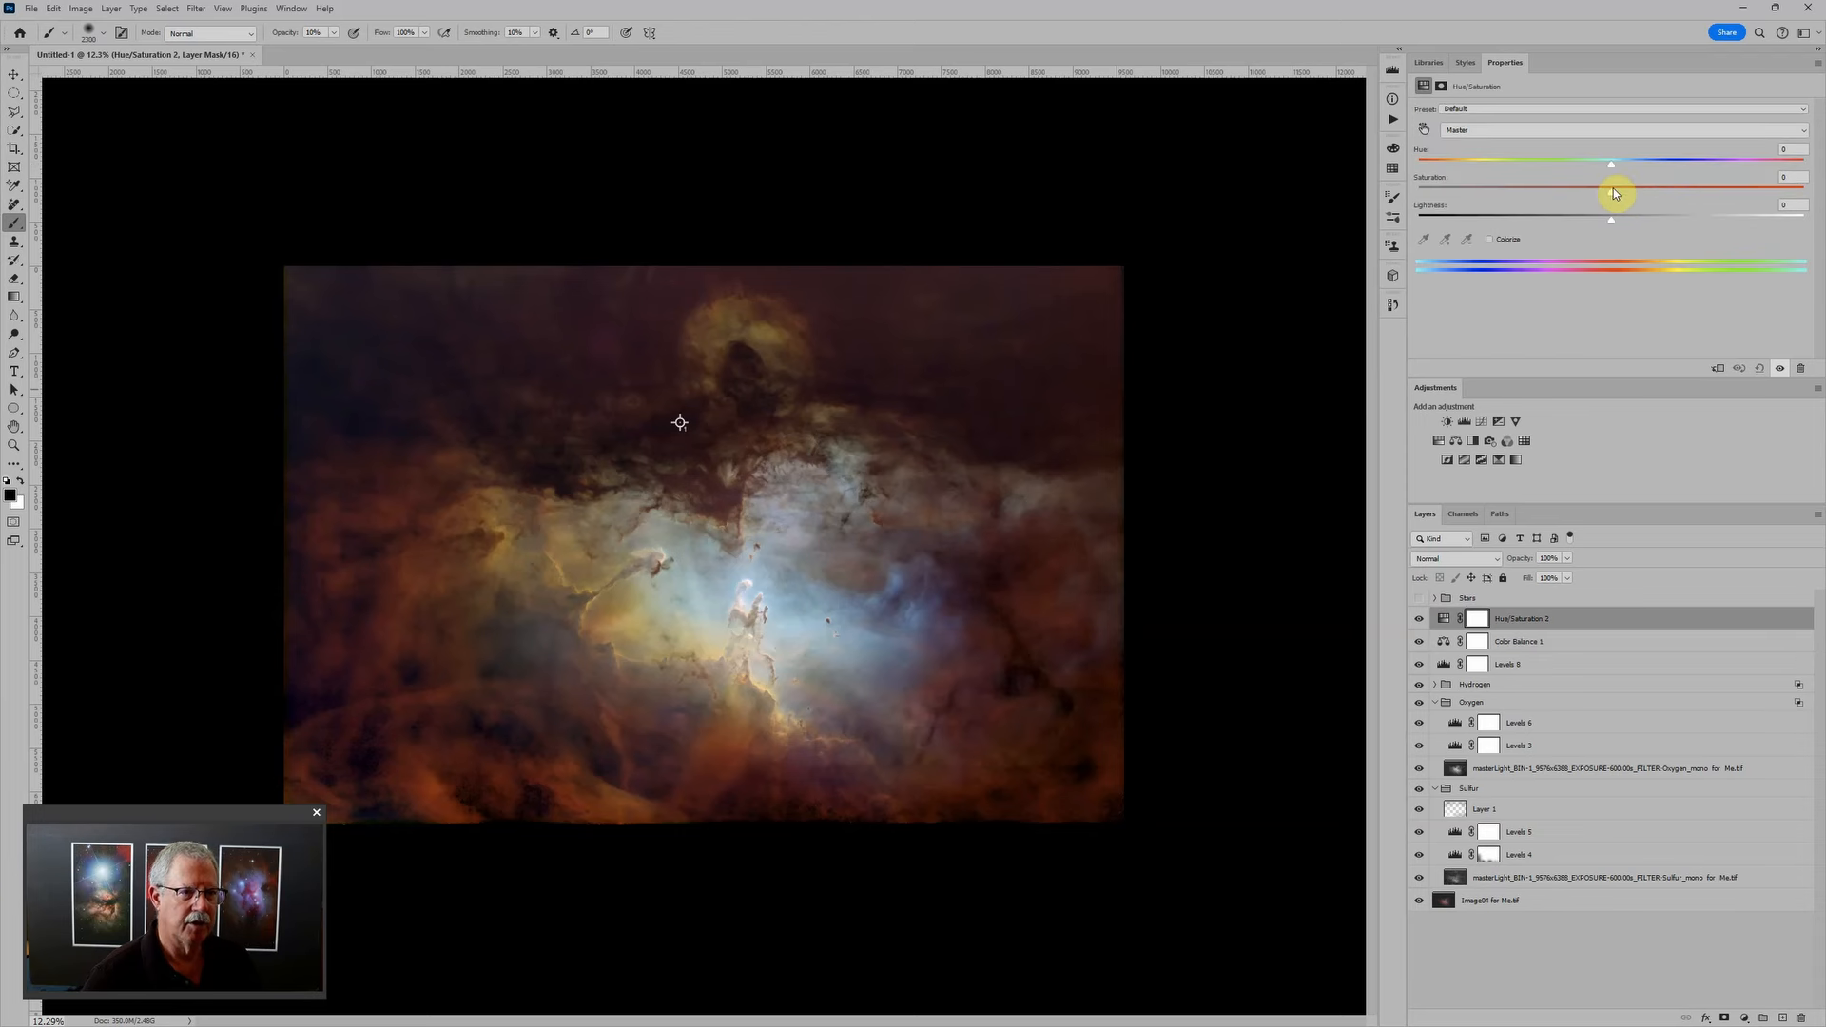
drag(1611, 190, 1602, 197)
scroll(760, 565, up, 1)
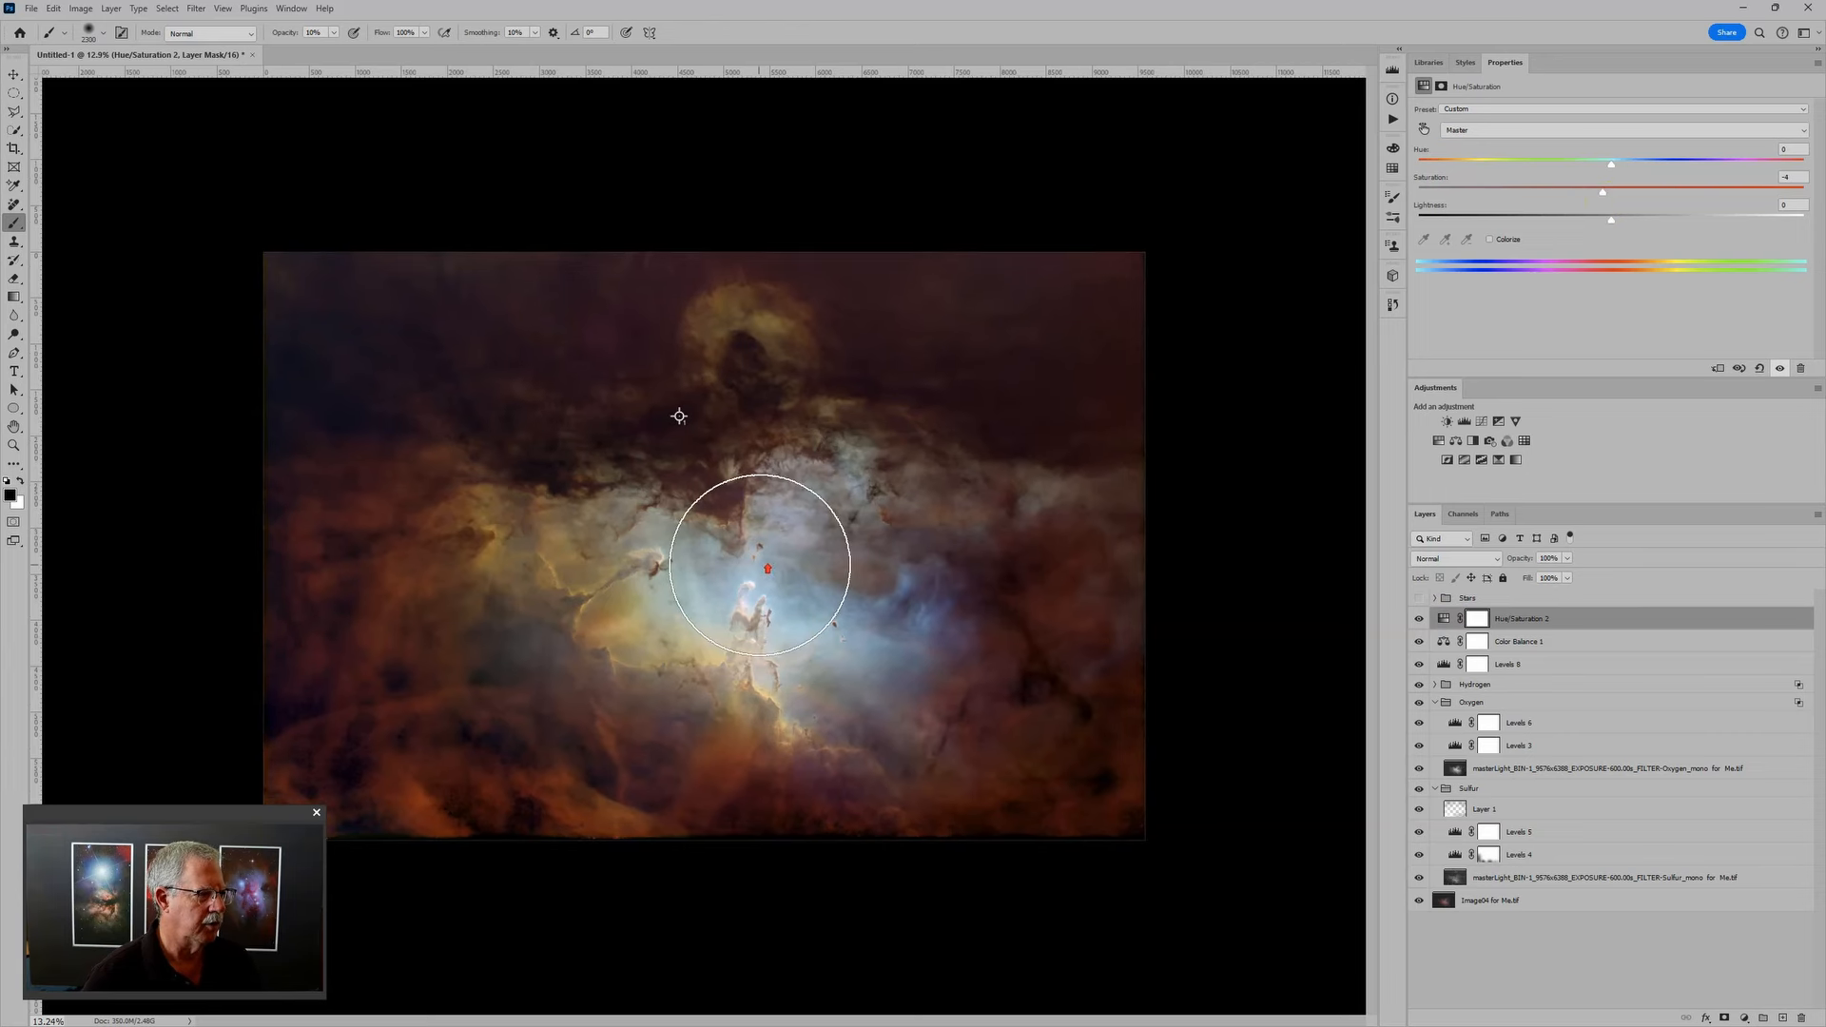
scroll(760, 565, up, 4)
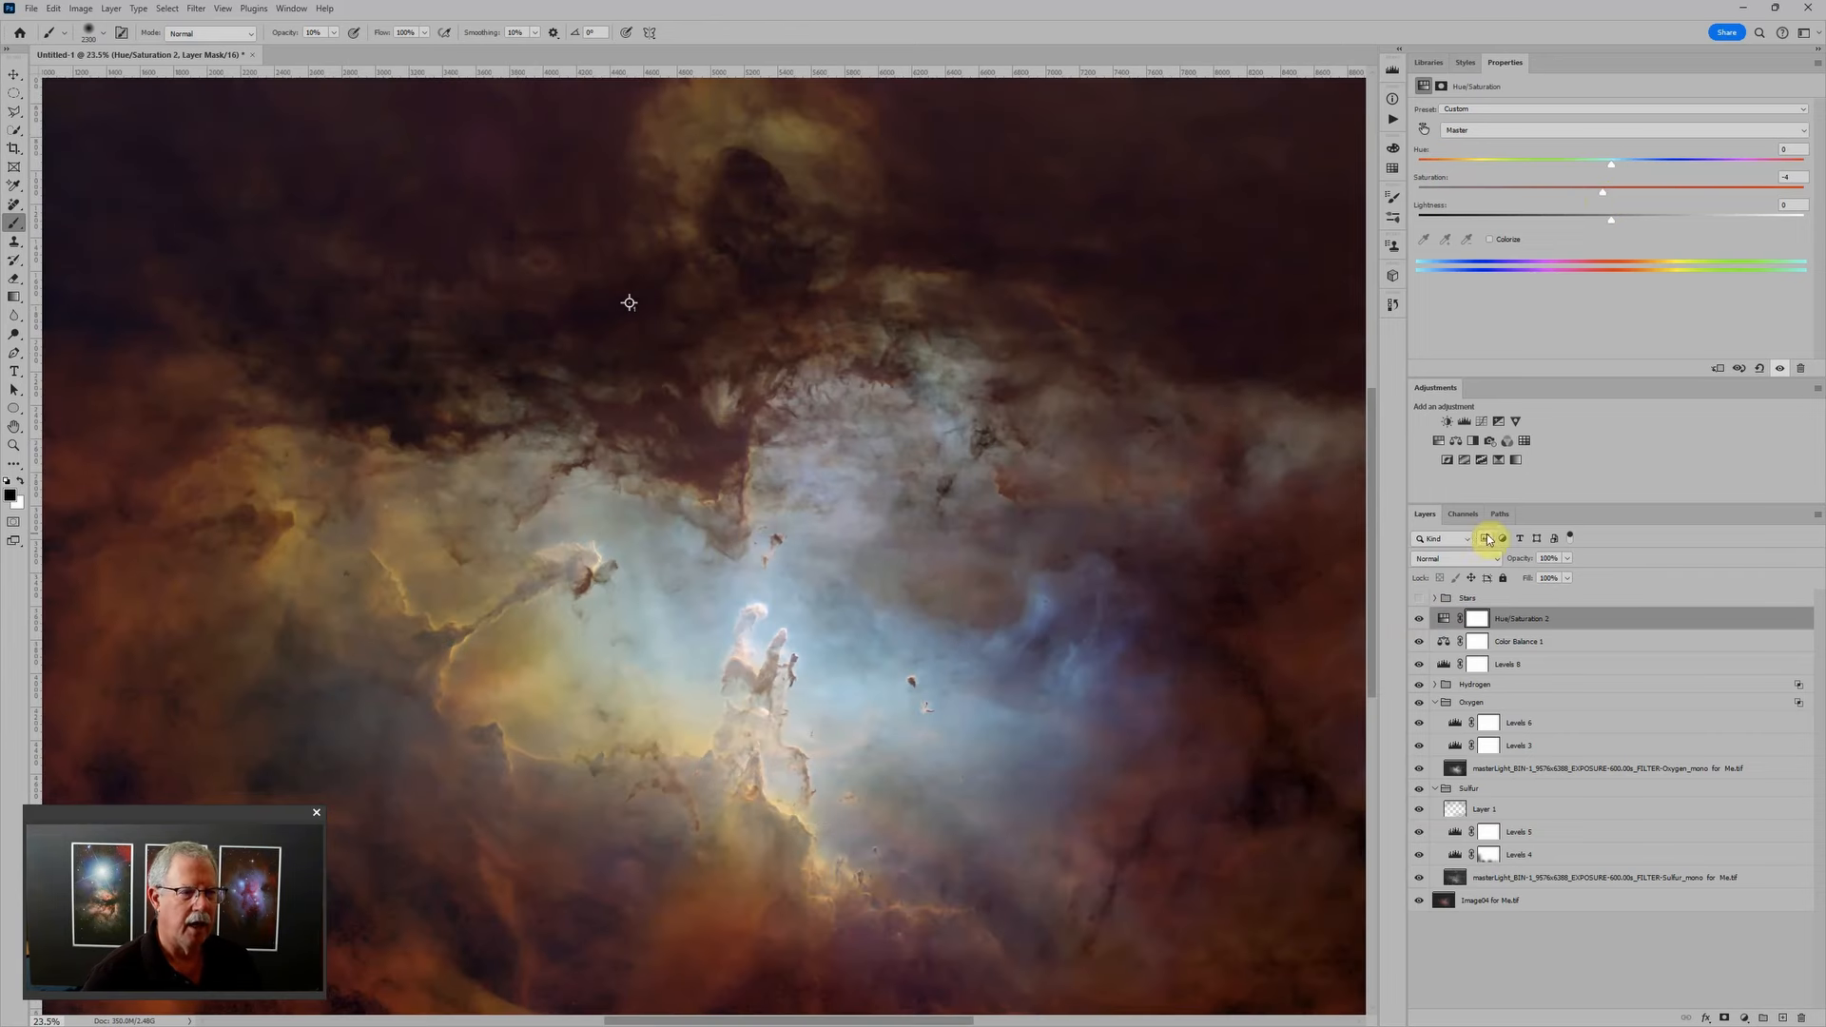
Step: Make the Stars group visible over the nebula and expand it to show its layers
click(1443, 598)
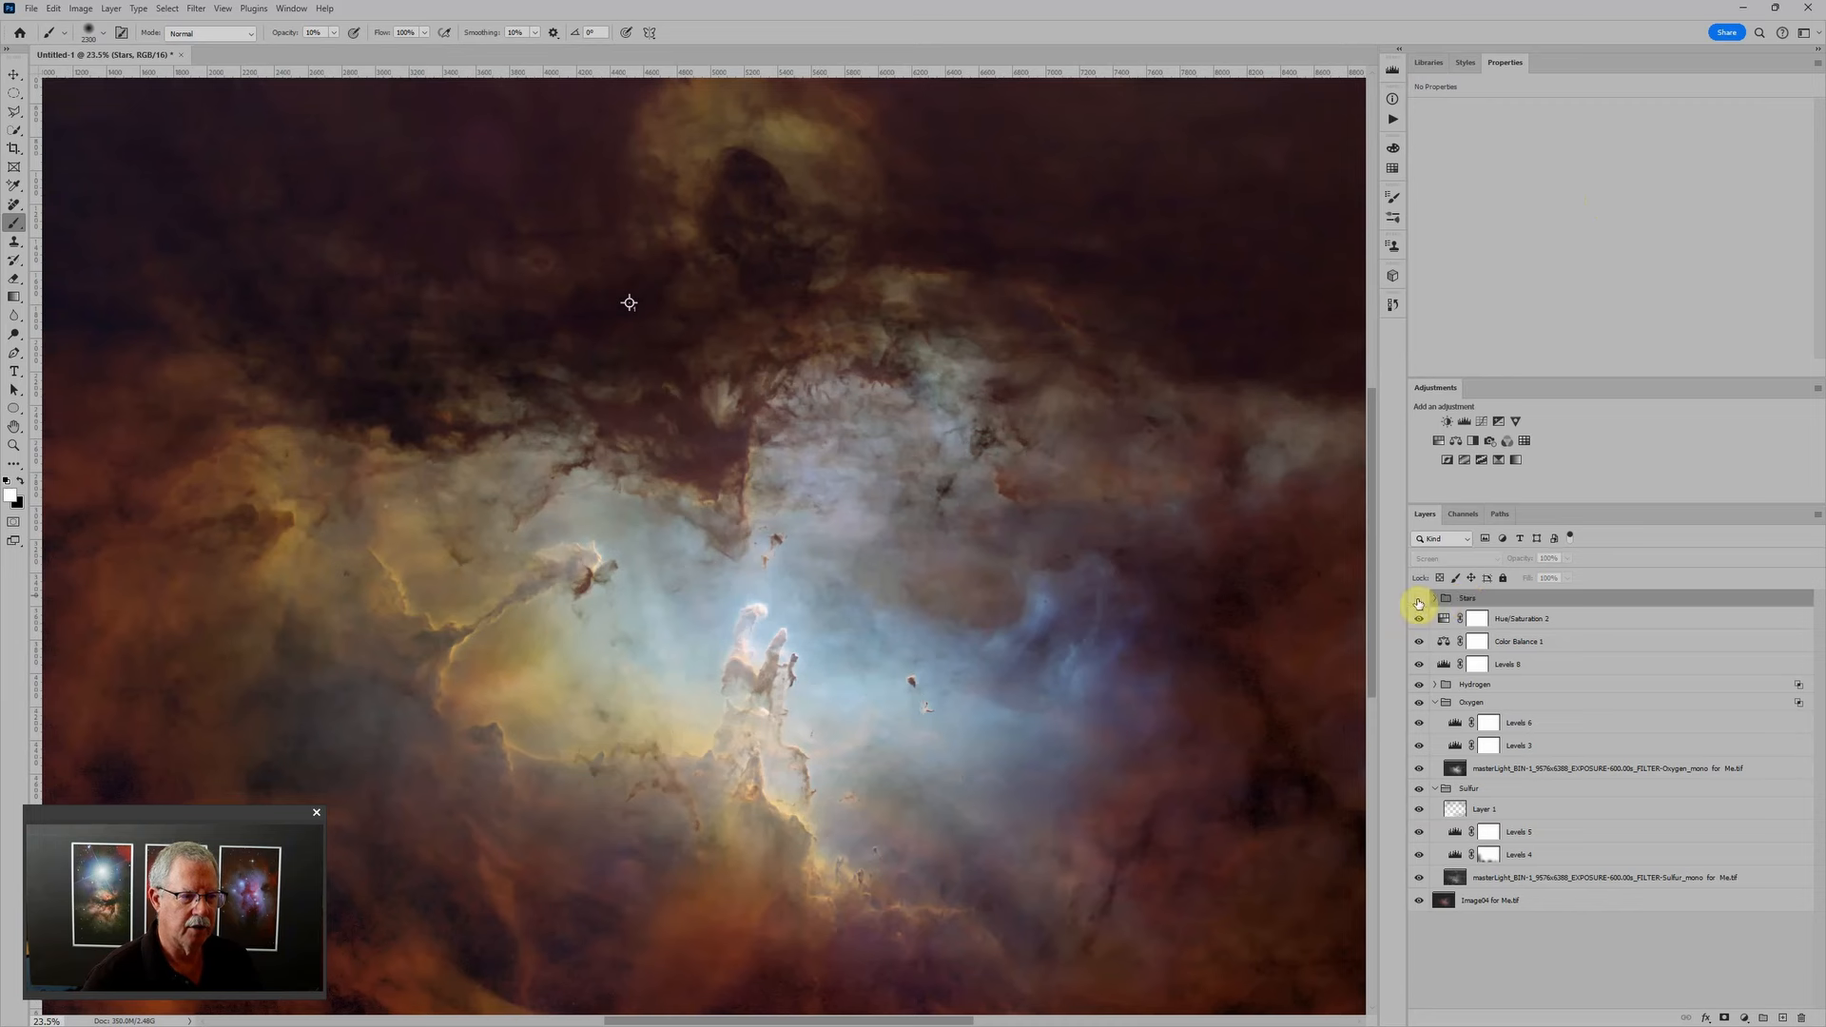
click(1418, 599)
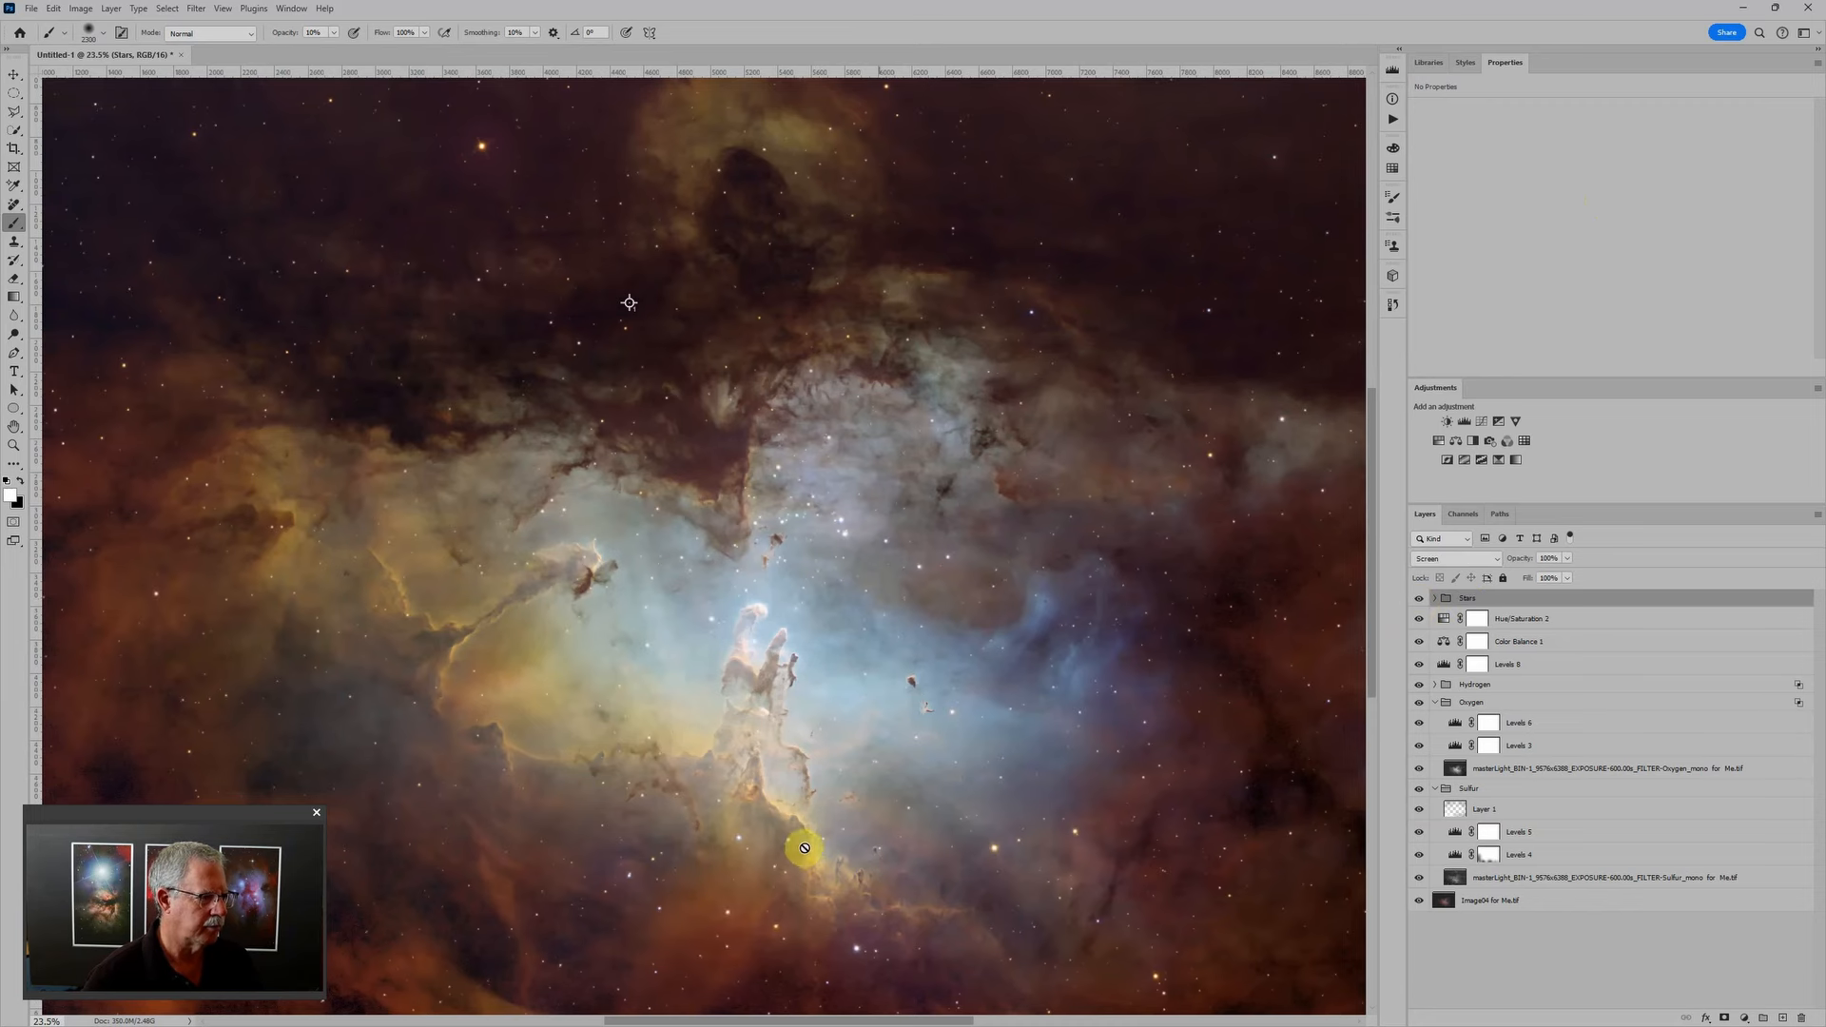
scroll(803, 843, up, 1)
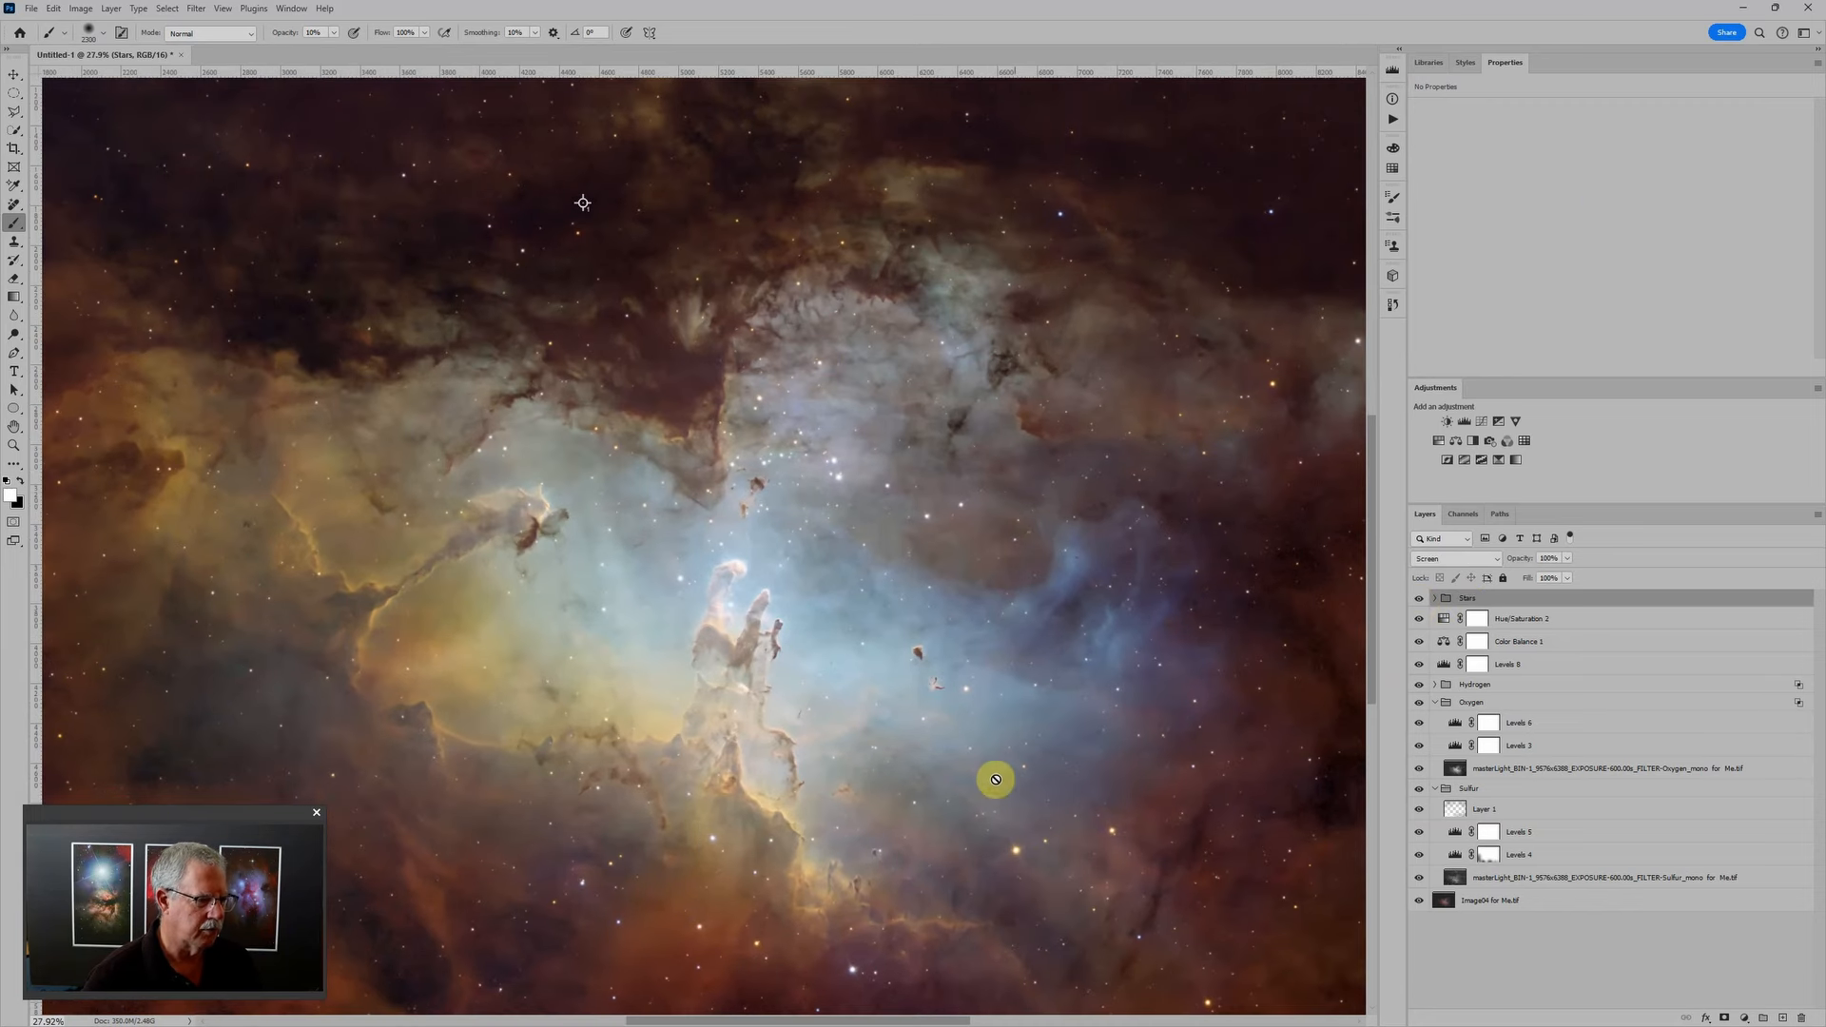
click(1434, 599)
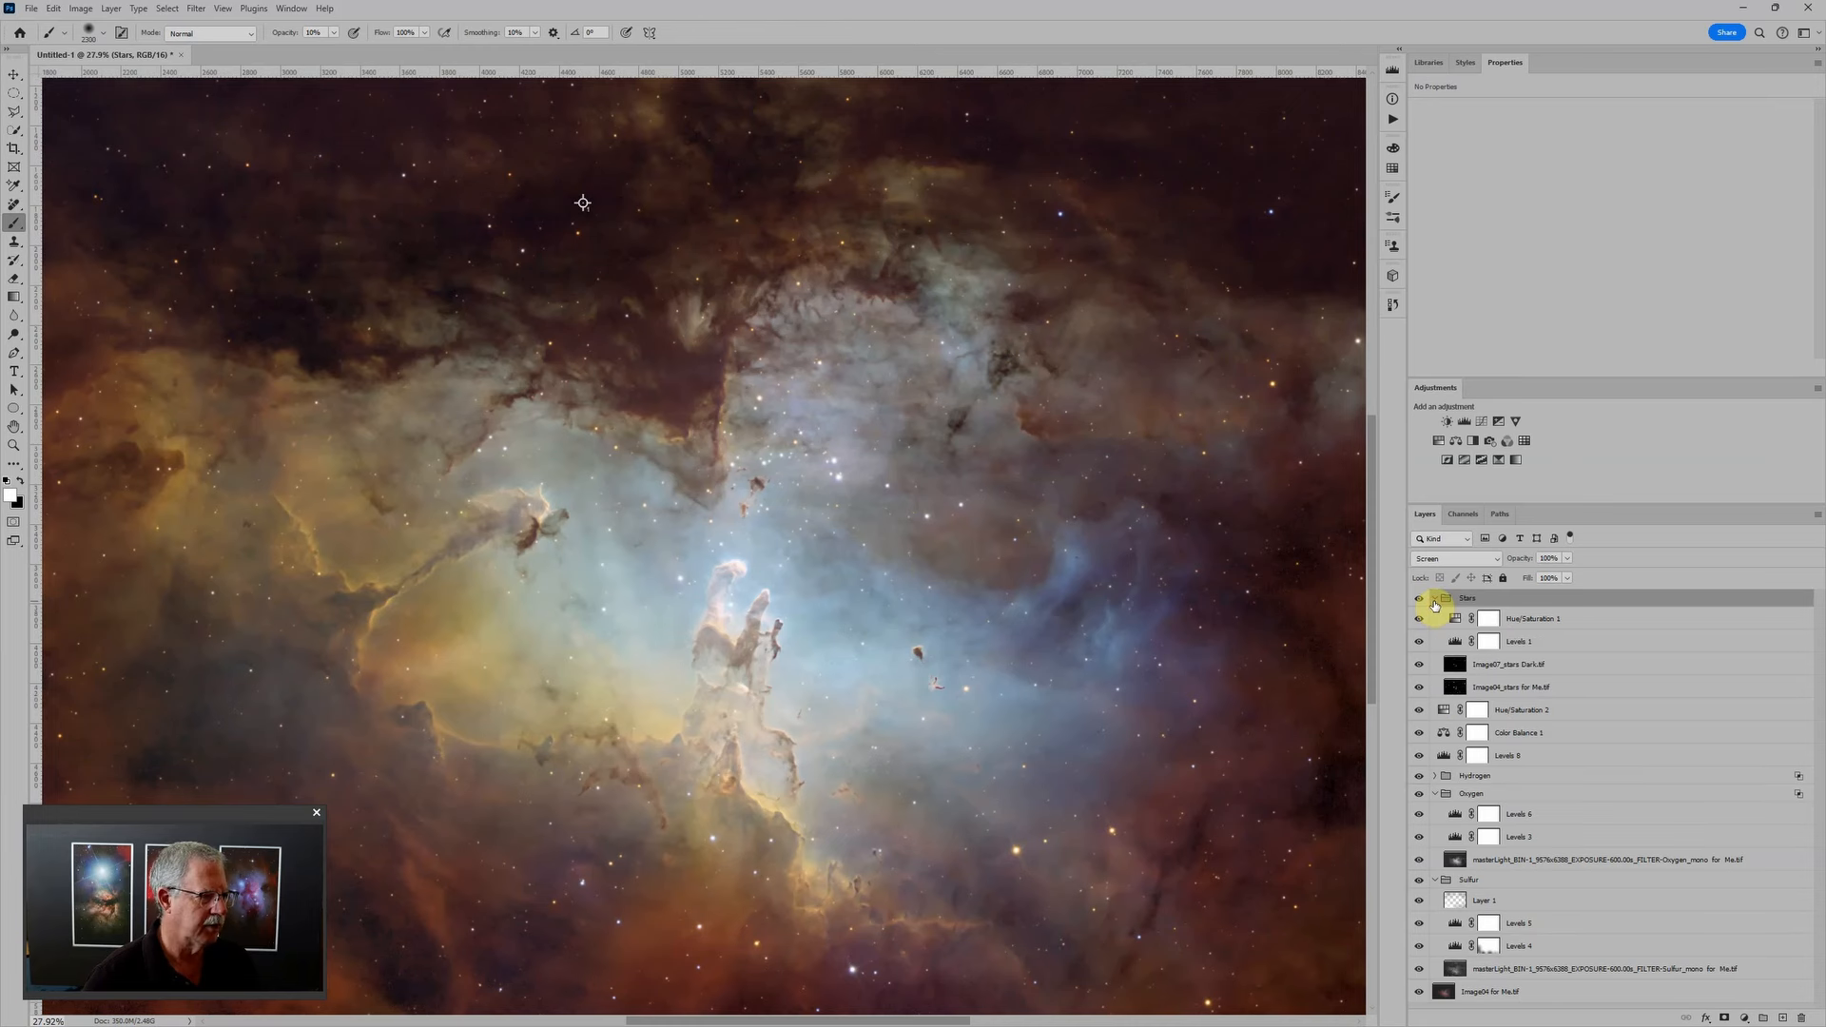
Step: Compare the star field with the Image07_stars Dark.tif layer hidden and shown
click(1418, 664)
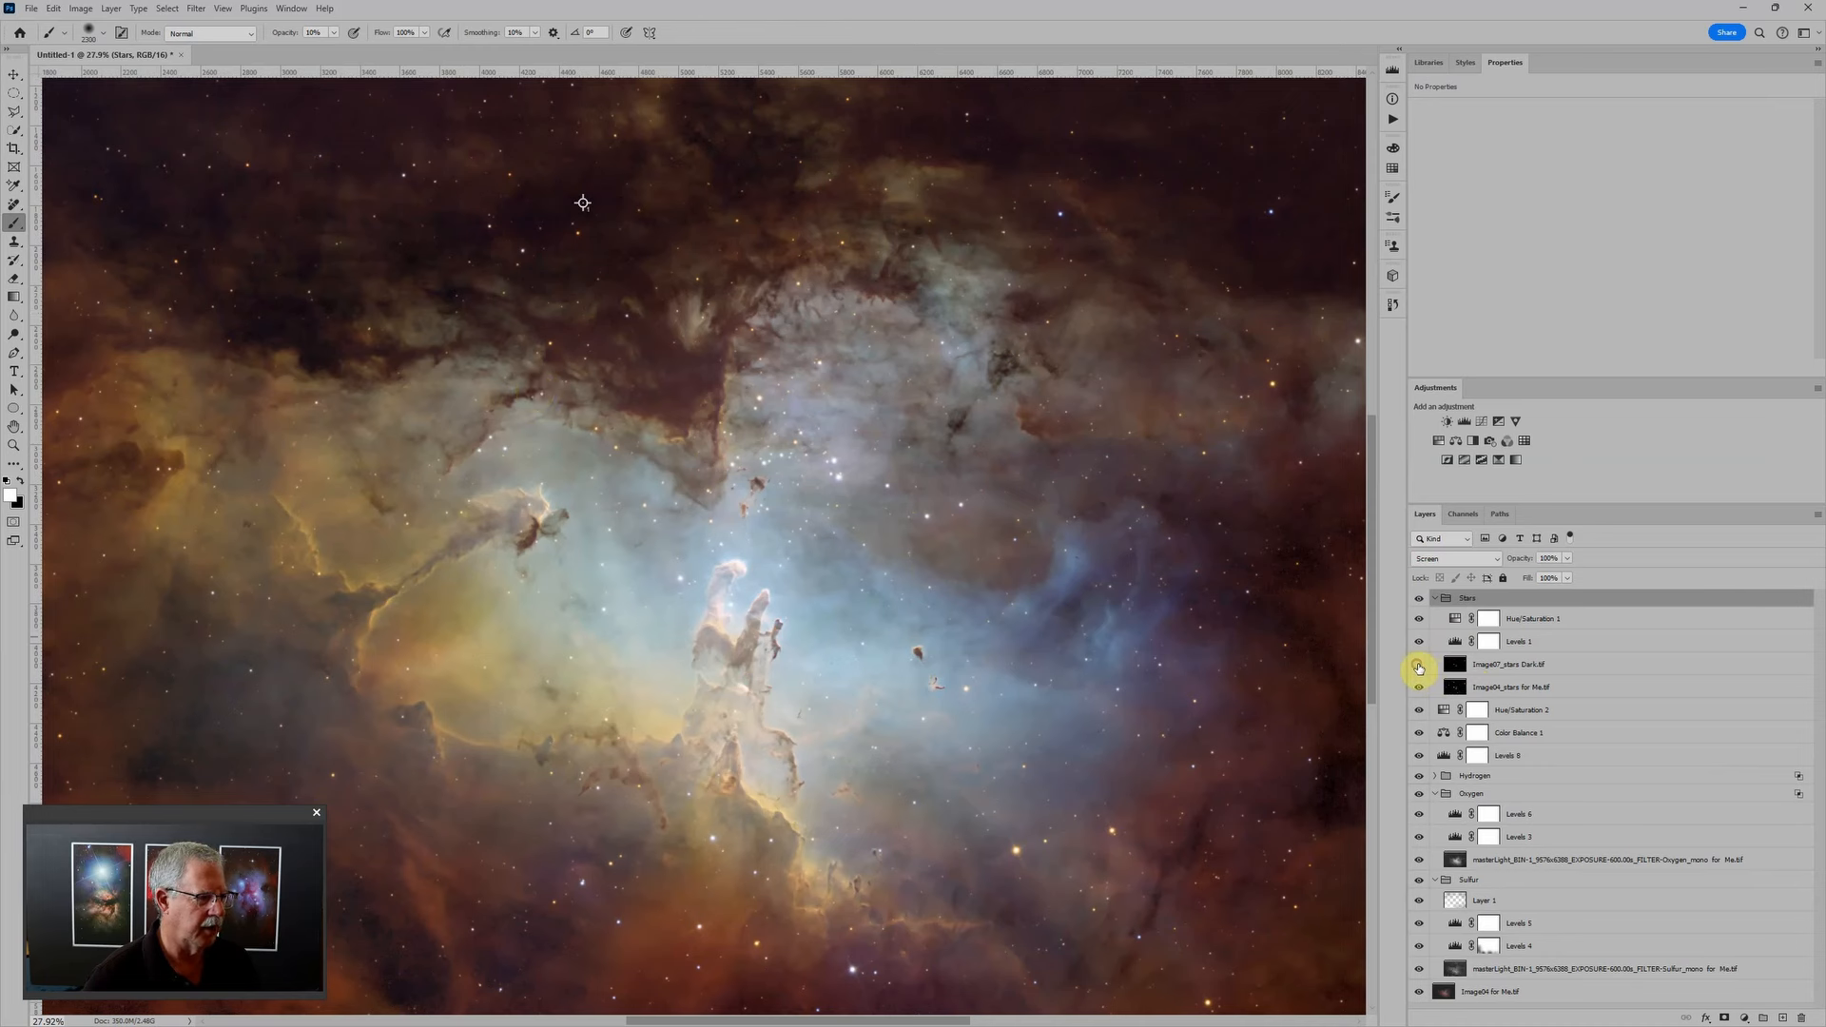
click(1418, 669)
scroll(876, 557, down, 2)
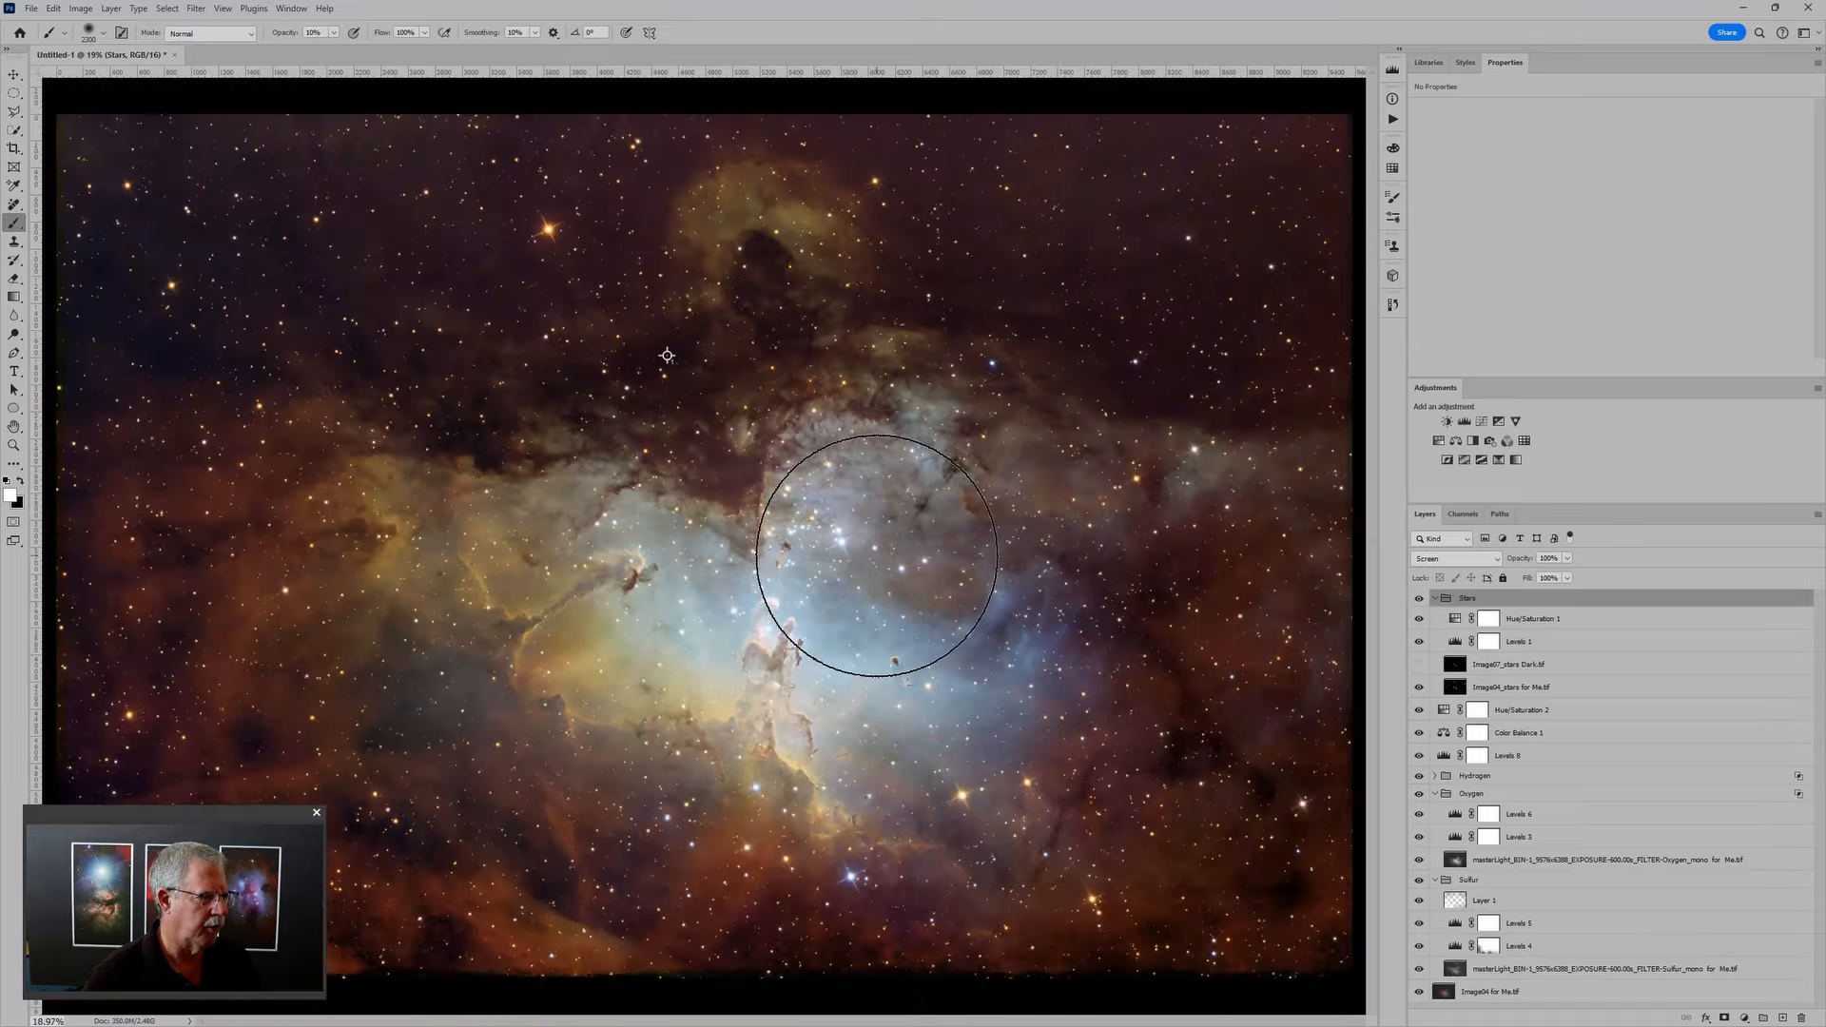
click(877, 554)
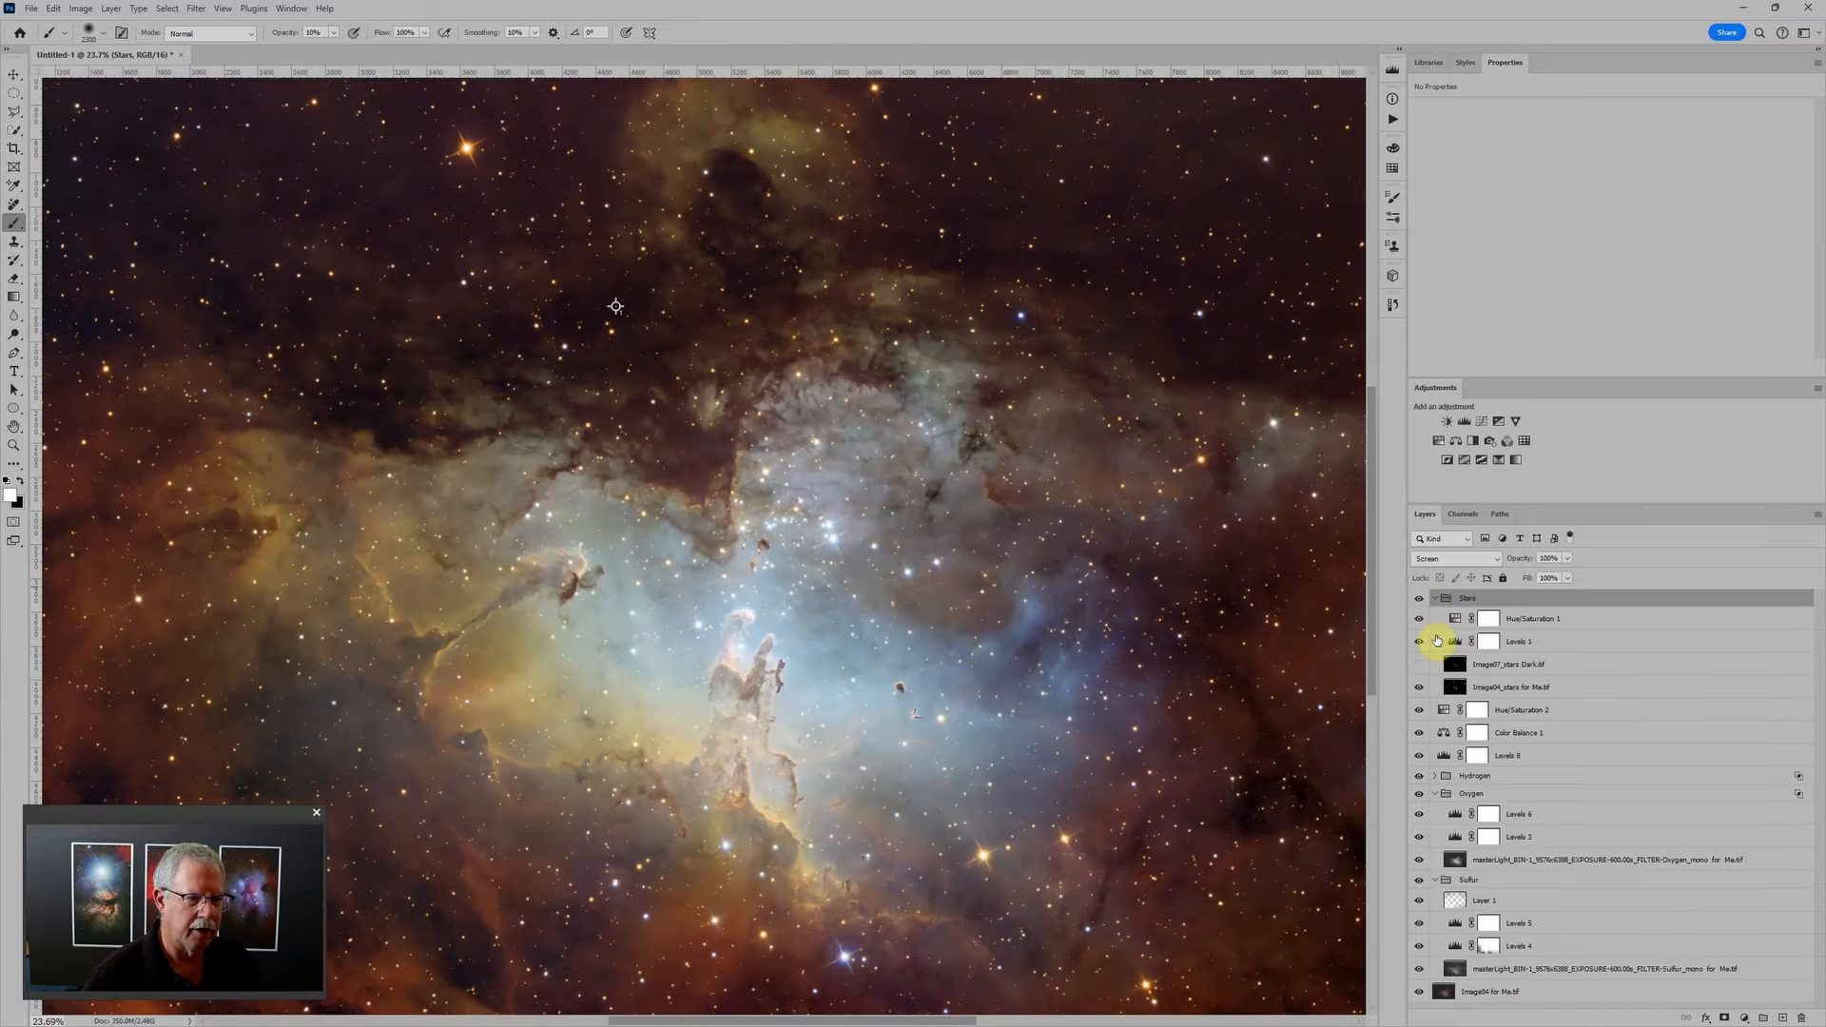
click(1417, 668)
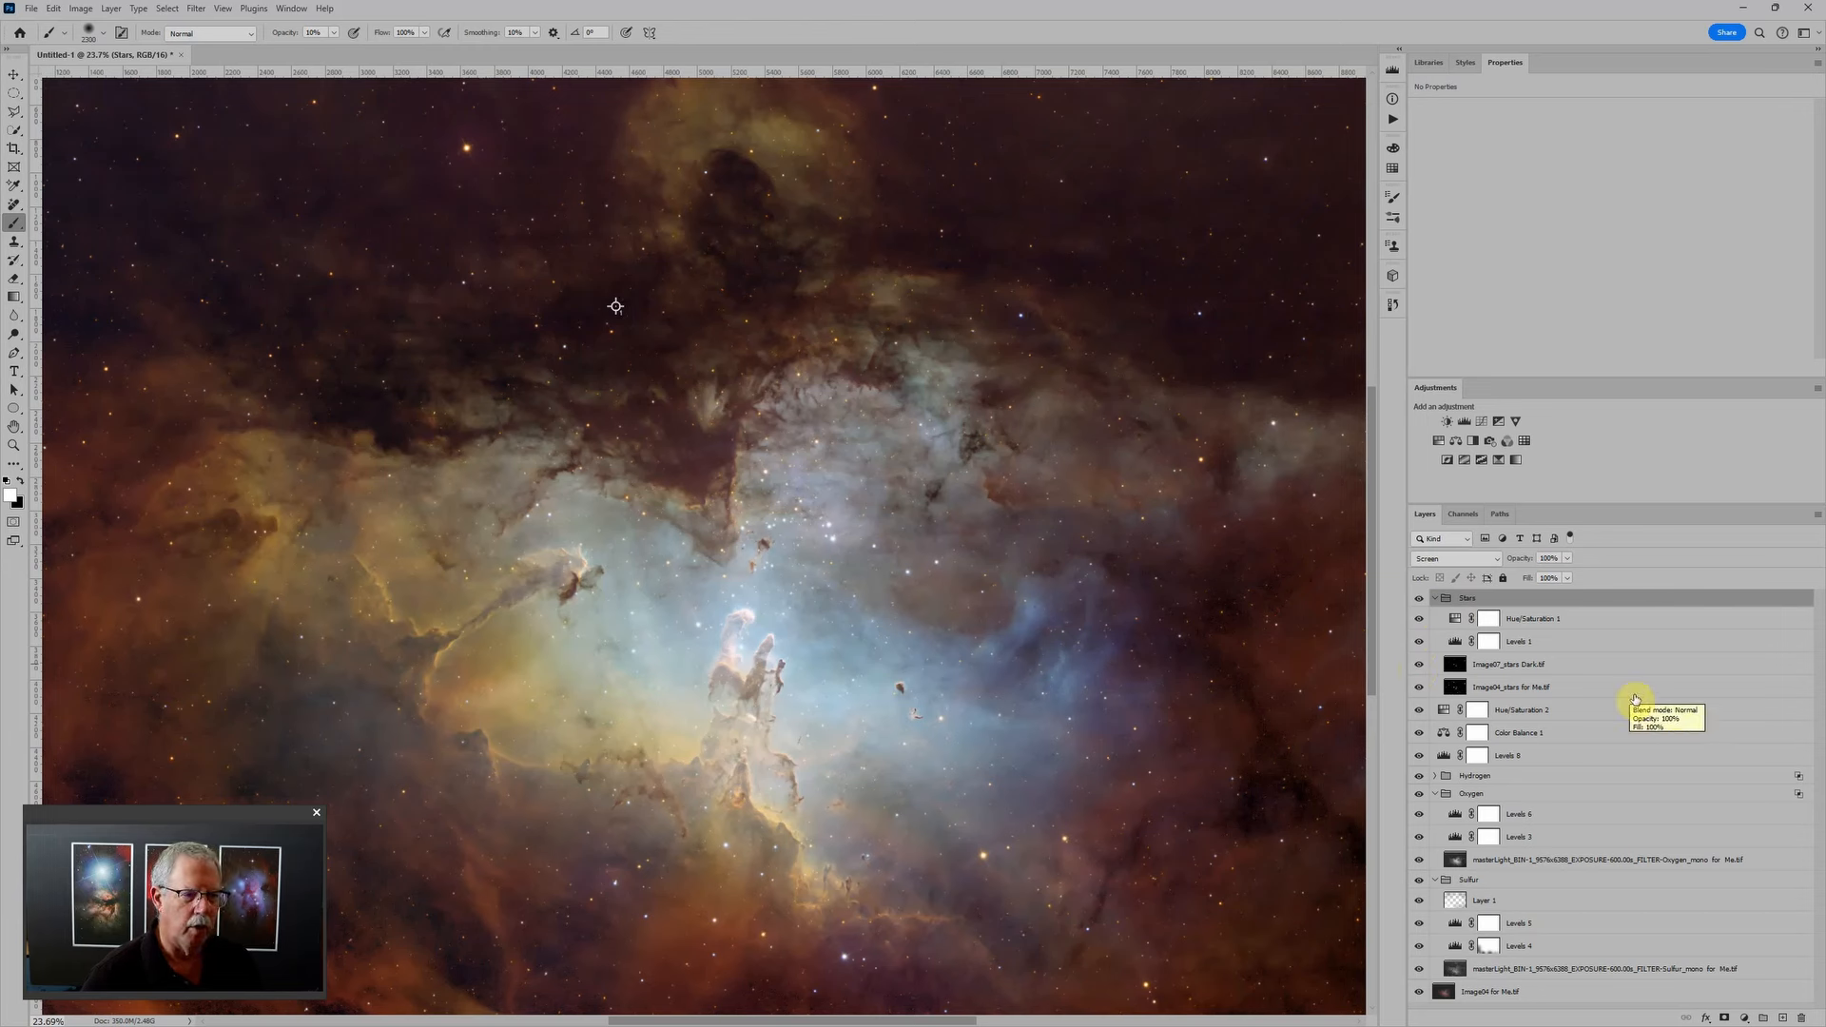
Step: Select the Image07_stars Dark.tif layer and reduce its opacity to 76%
click(1592, 664)
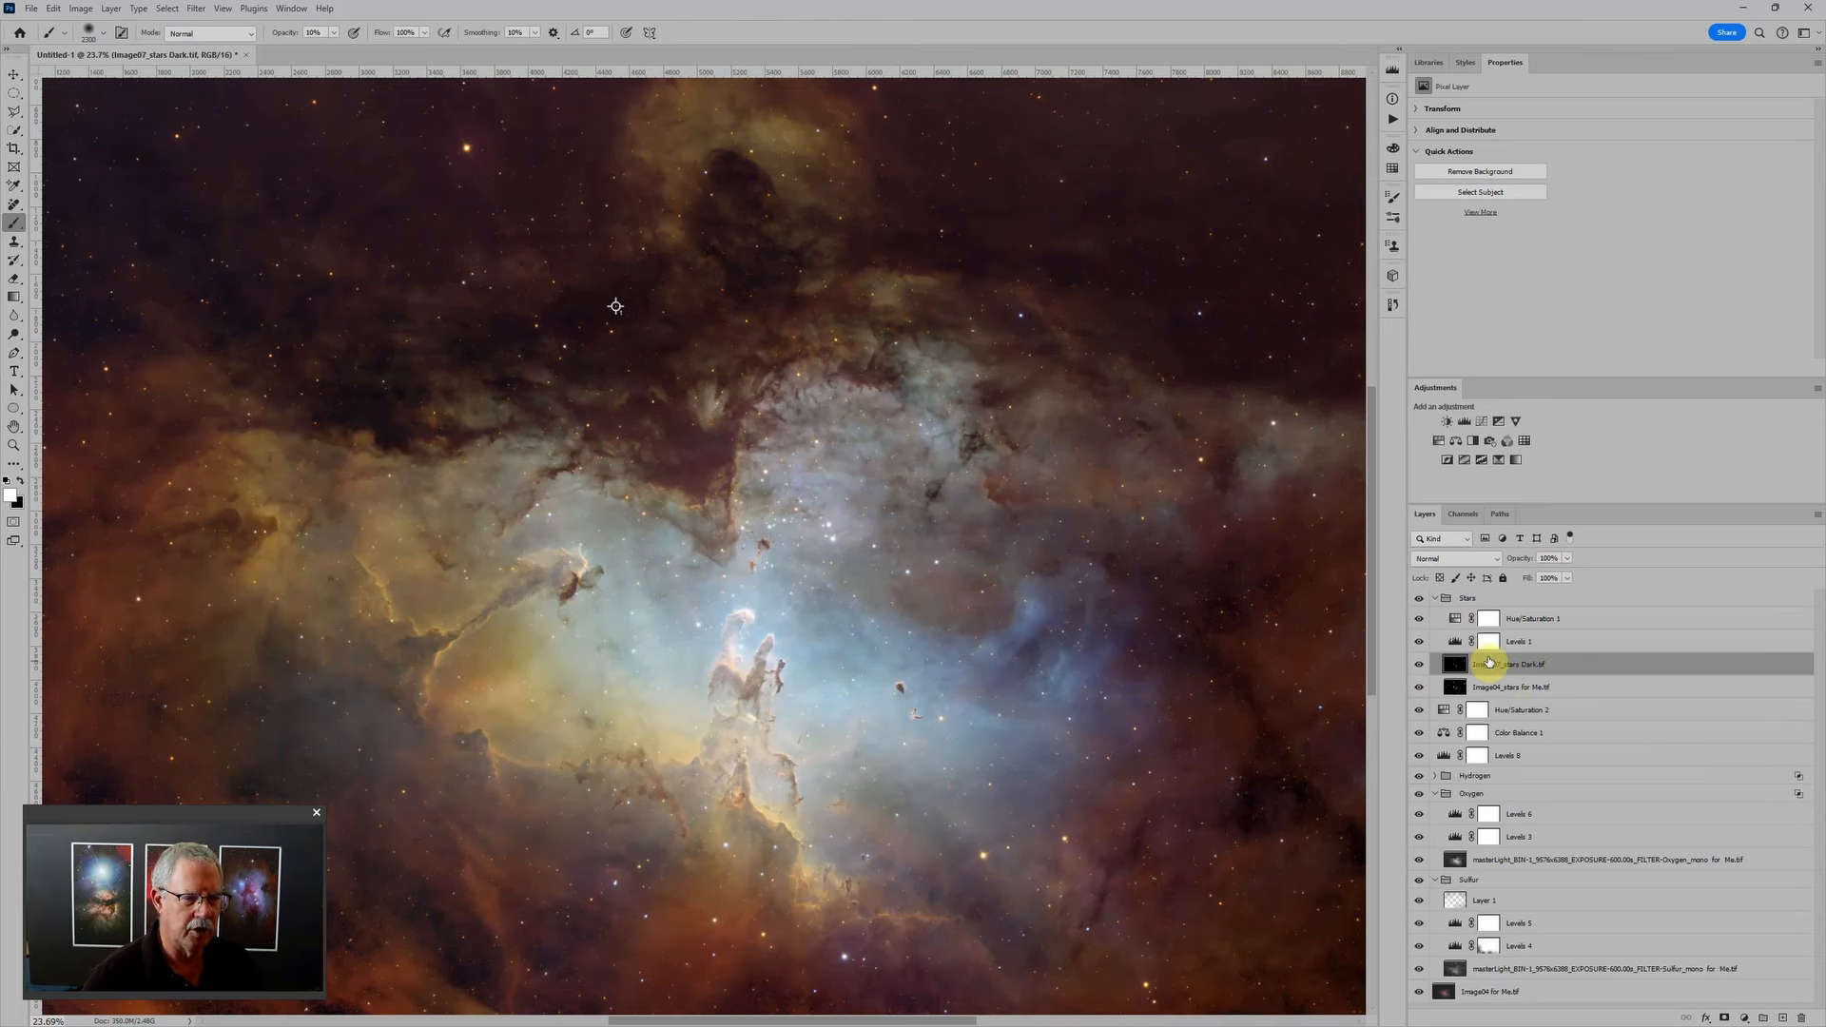
drag(1534, 561, 1510, 562)
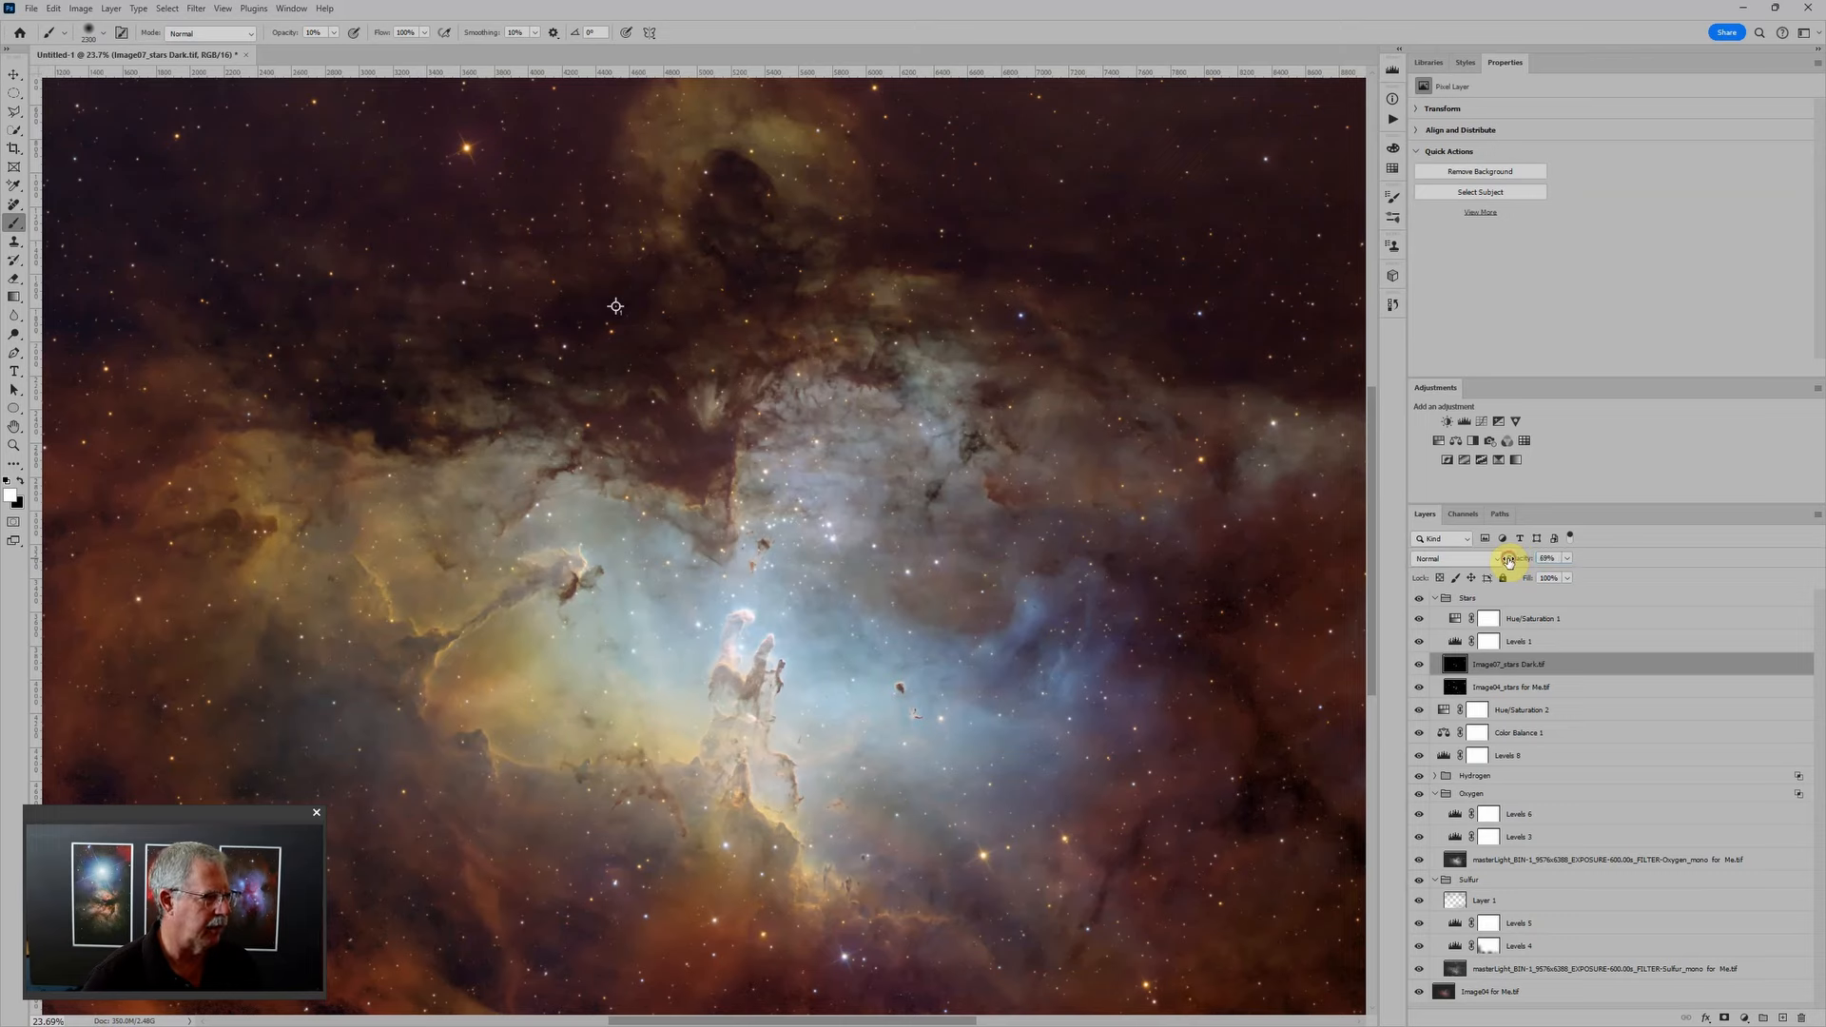
scroll(1008, 652, down, 5)
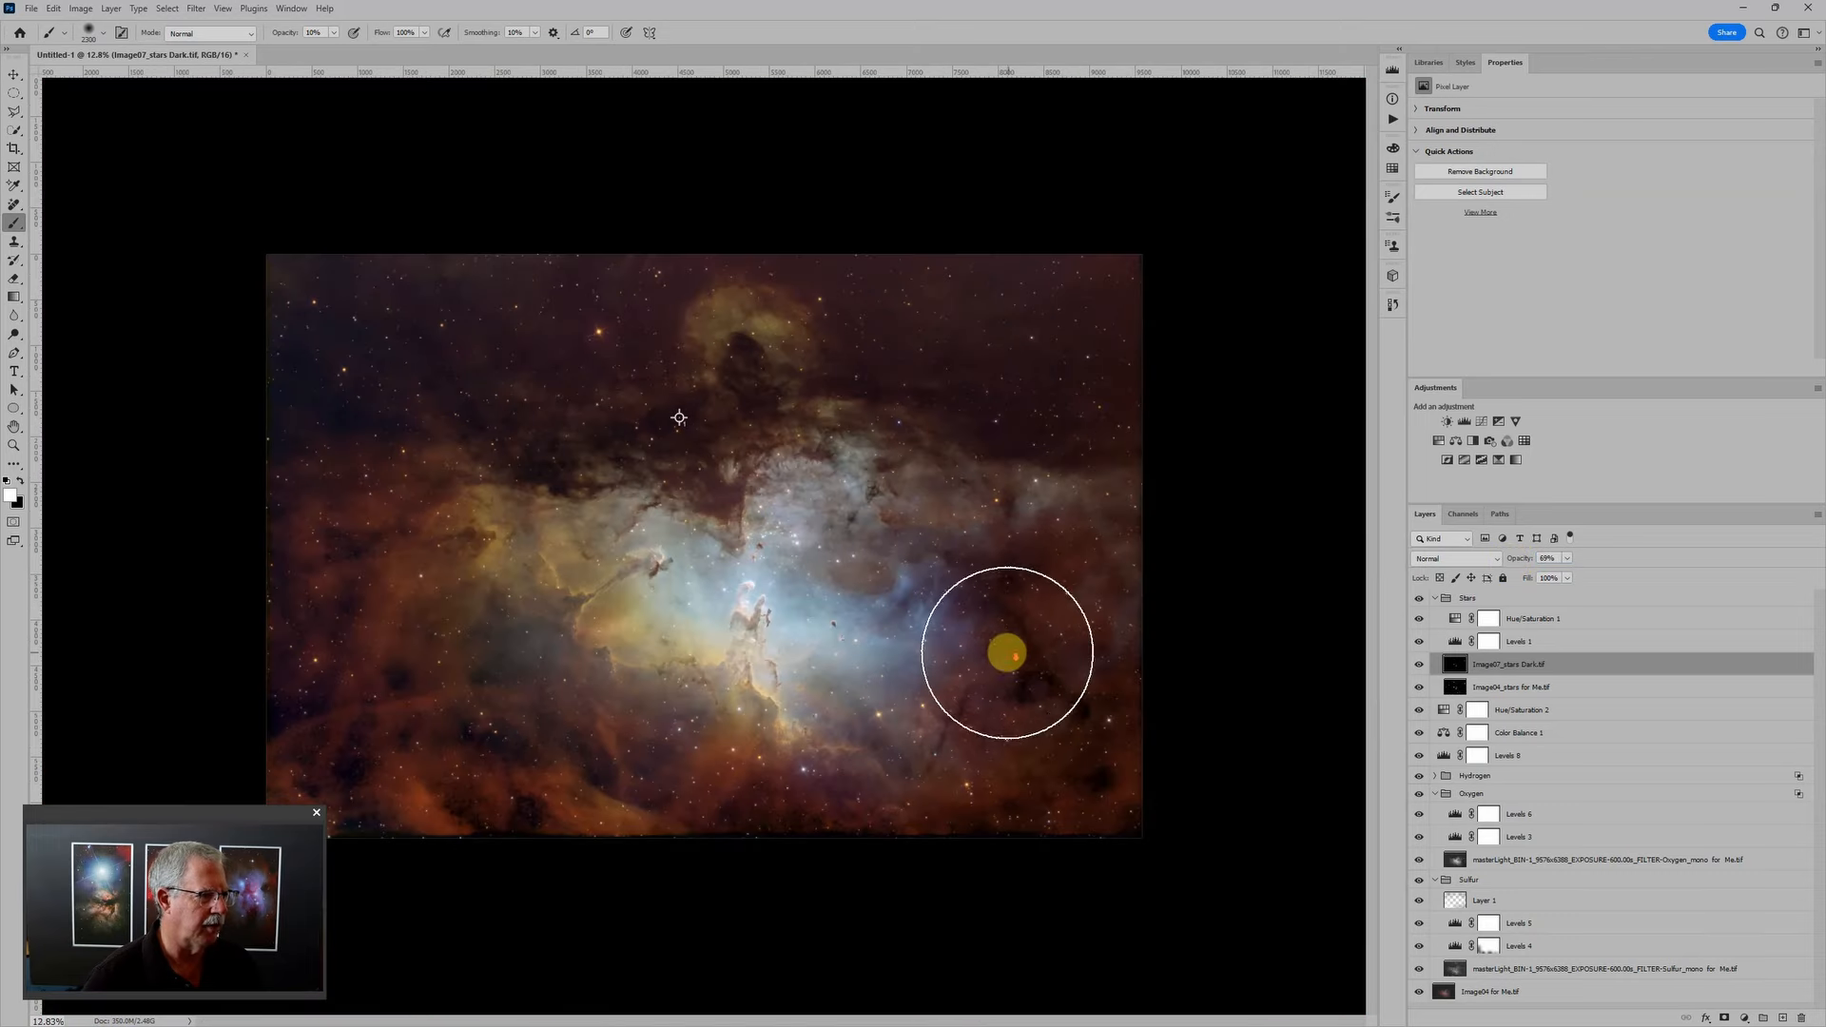
click(1515, 561)
drag(1516, 561, 1518, 561)
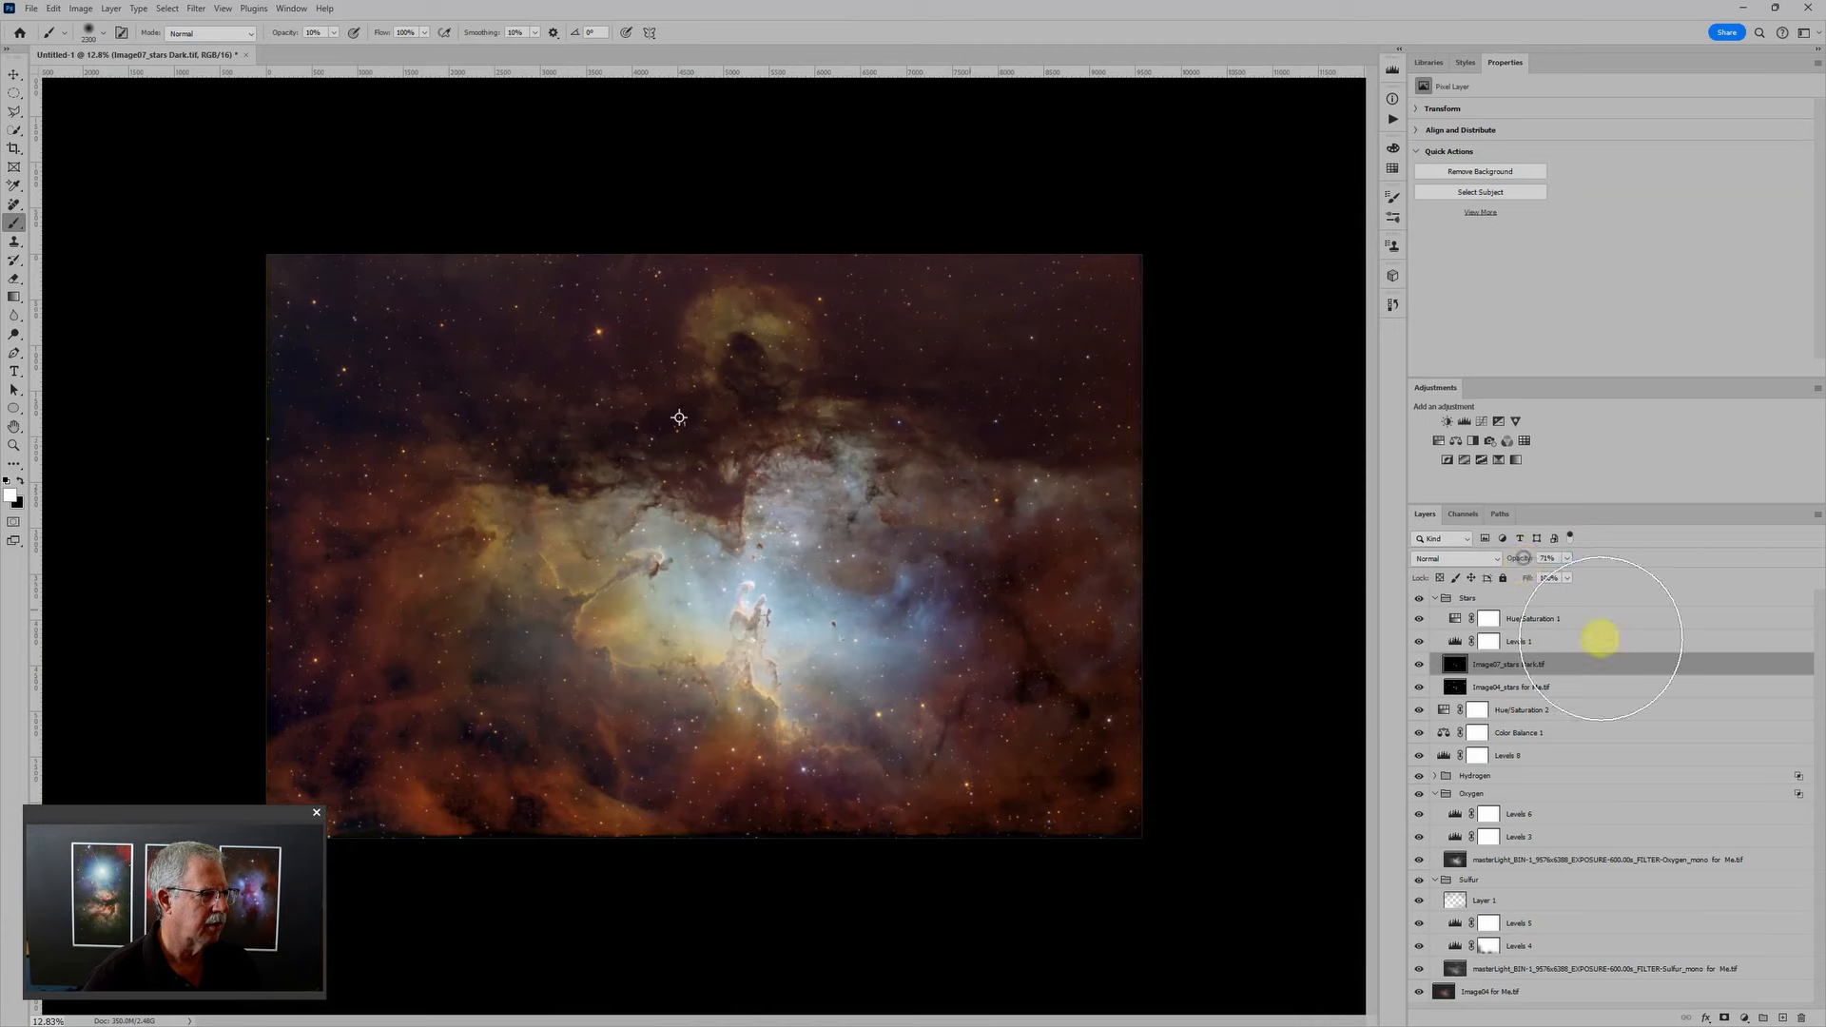
Step: Inspect the stars with the Image07_stars Dark.tif layer hidden and shown, and set its opacity to 82%
scroll(821, 701, up, 5)
scroll(813, 704, down, 4)
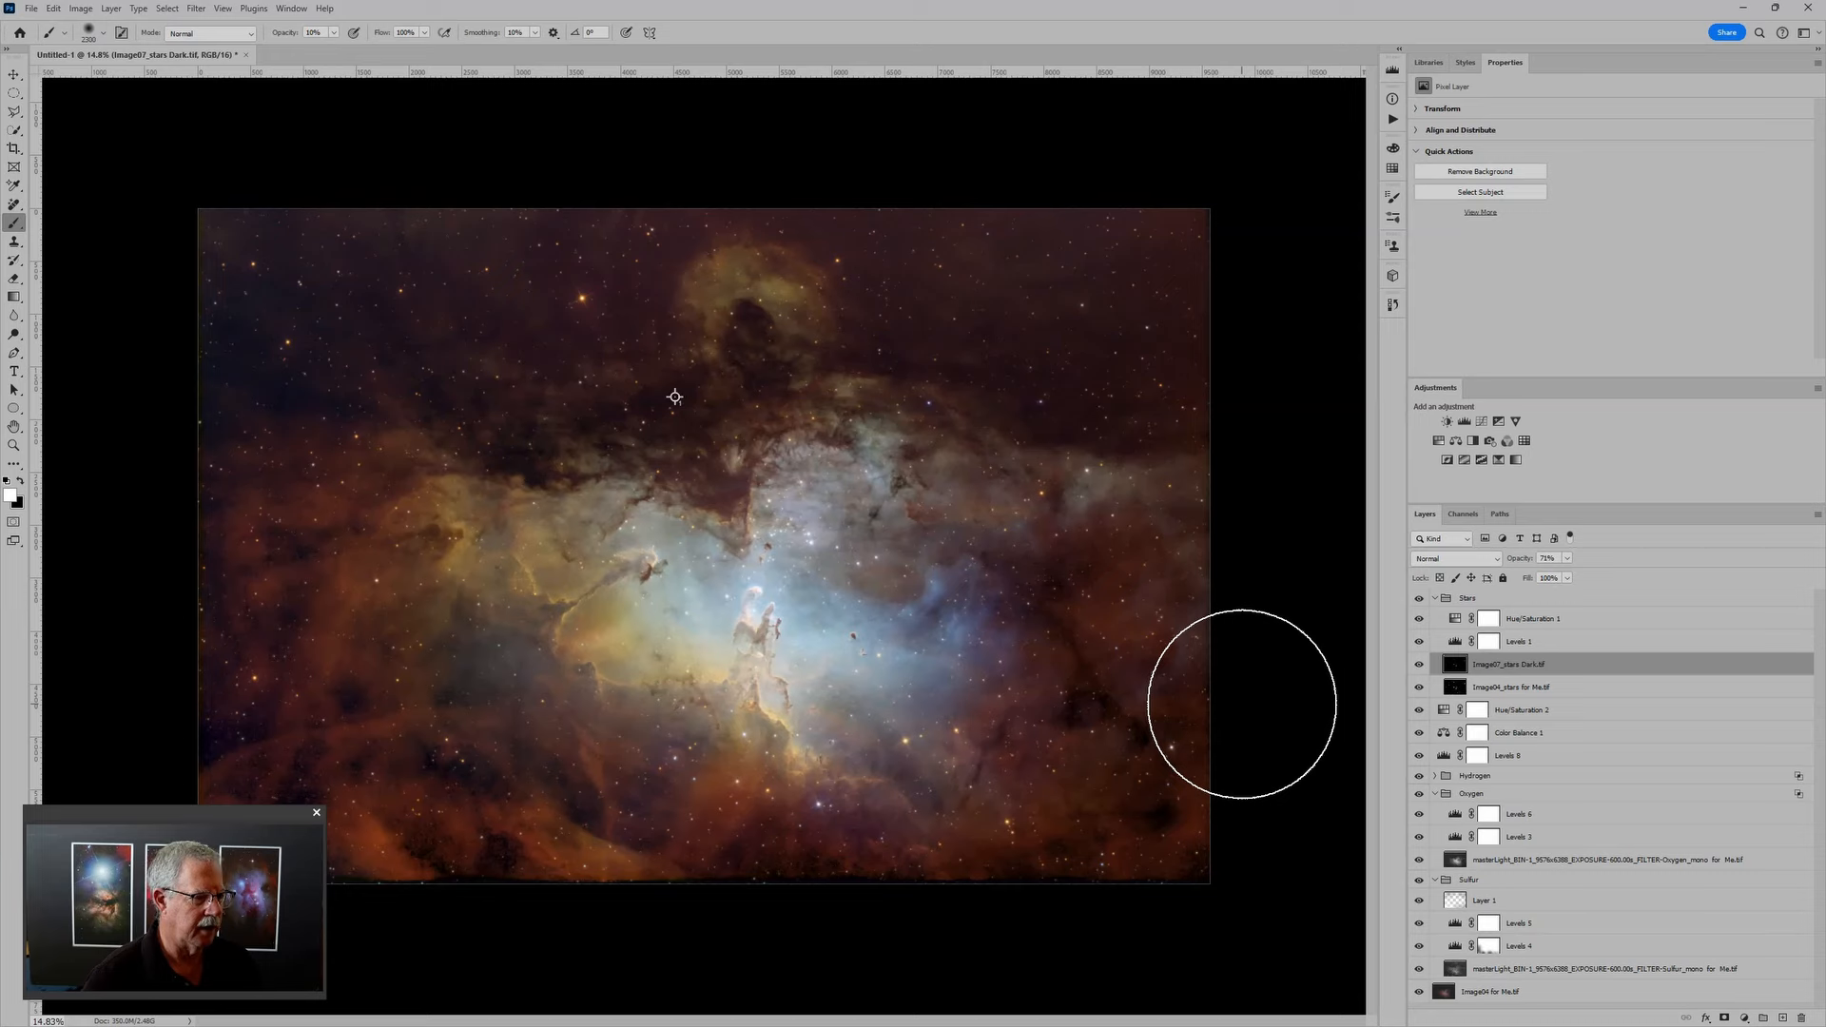
scroll(1046, 694, up, 4)
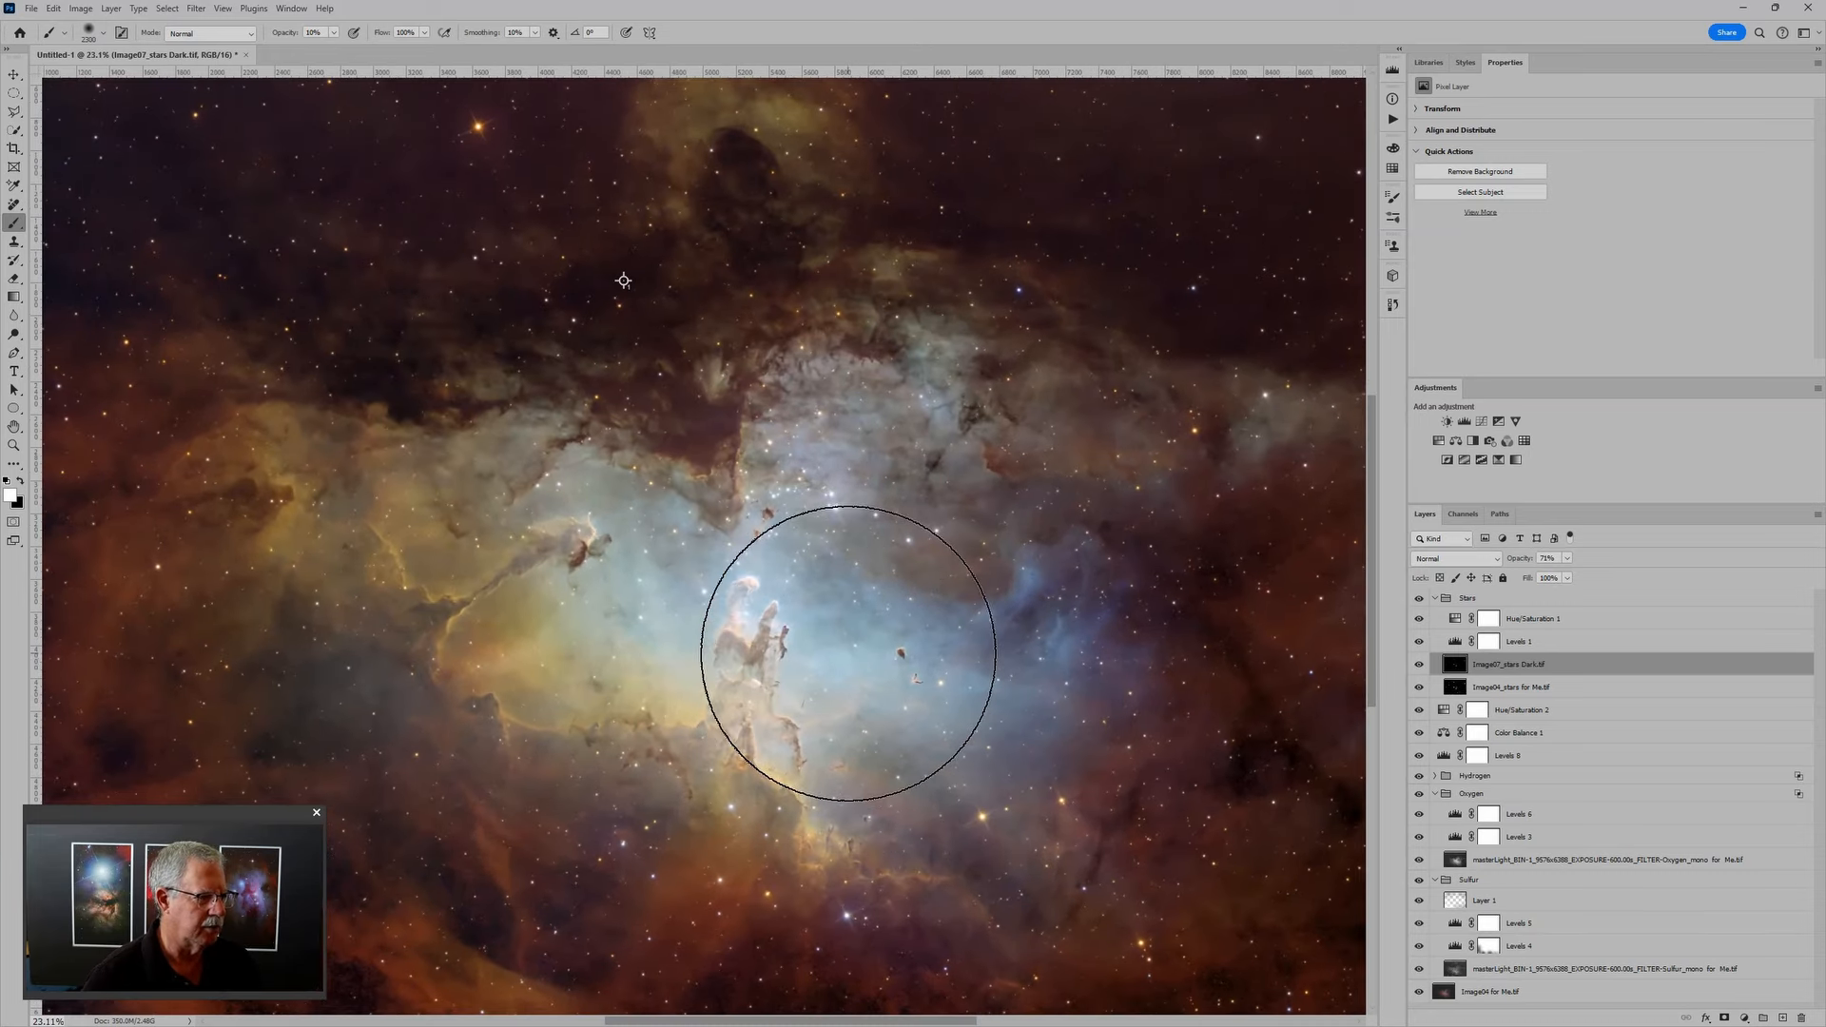
scroll(1122, 632, down, 2)
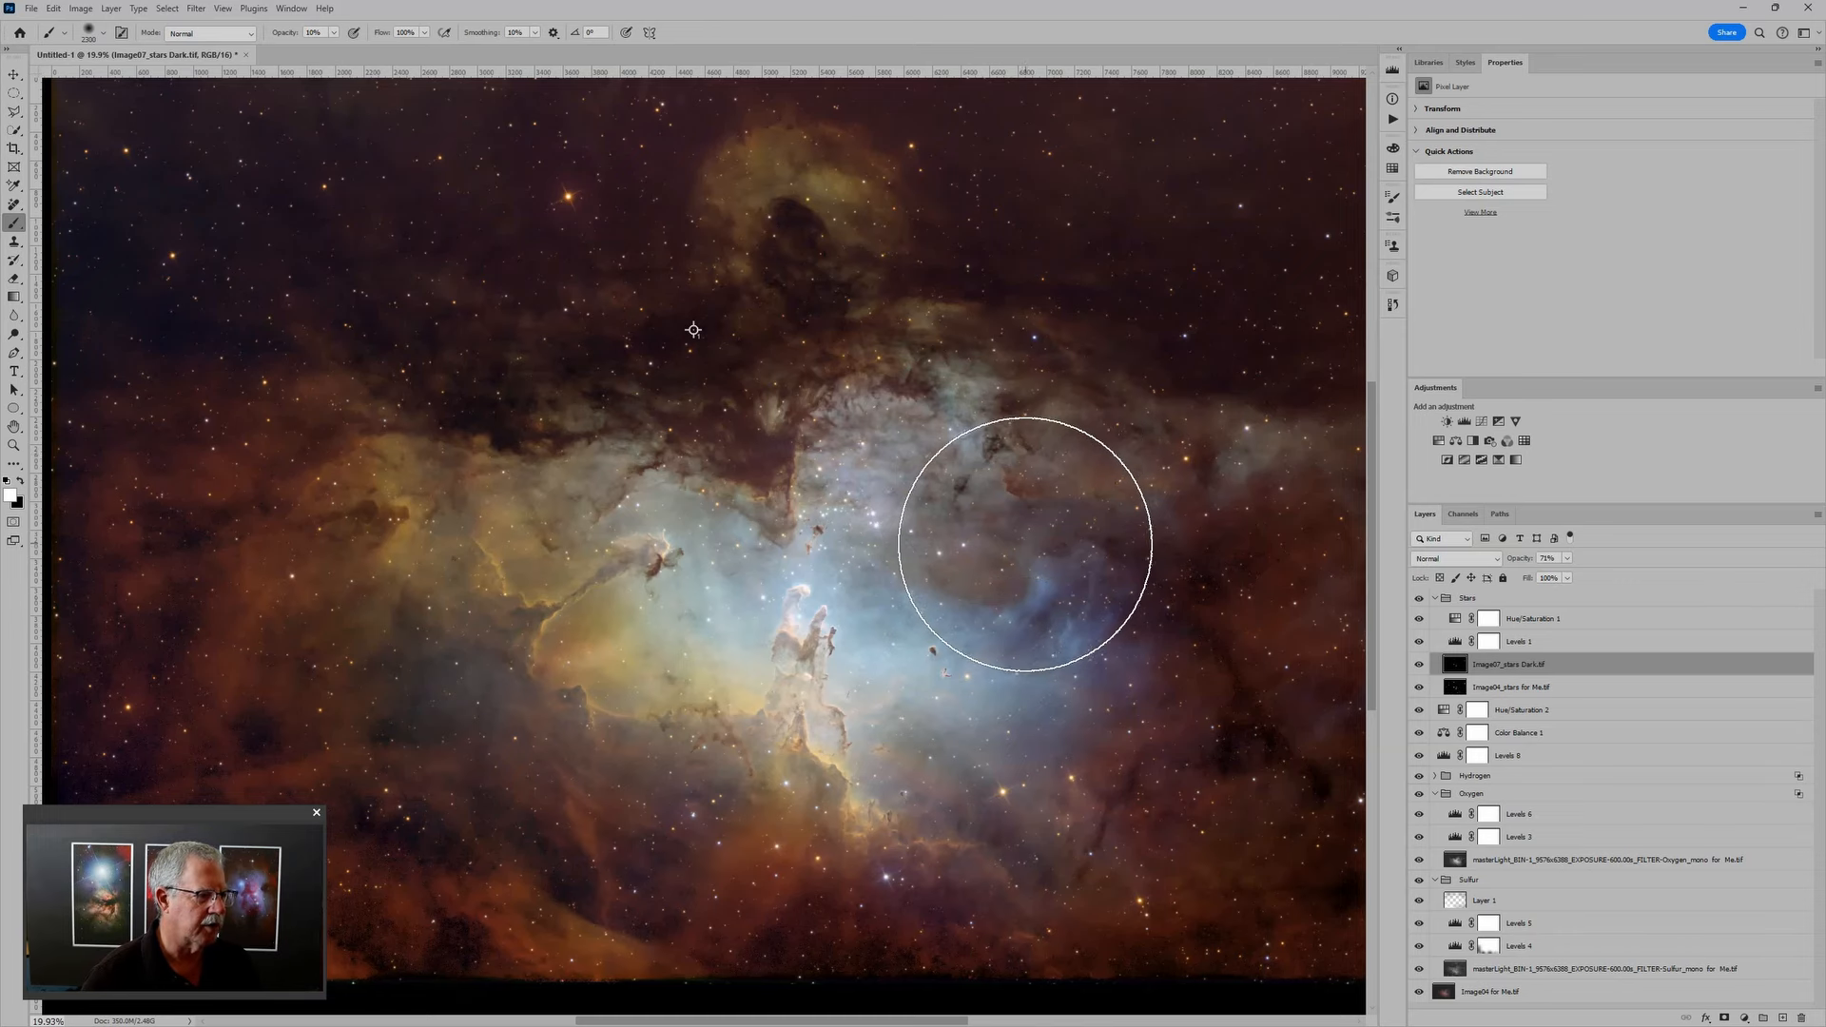
scroll(1023, 548, up, 1)
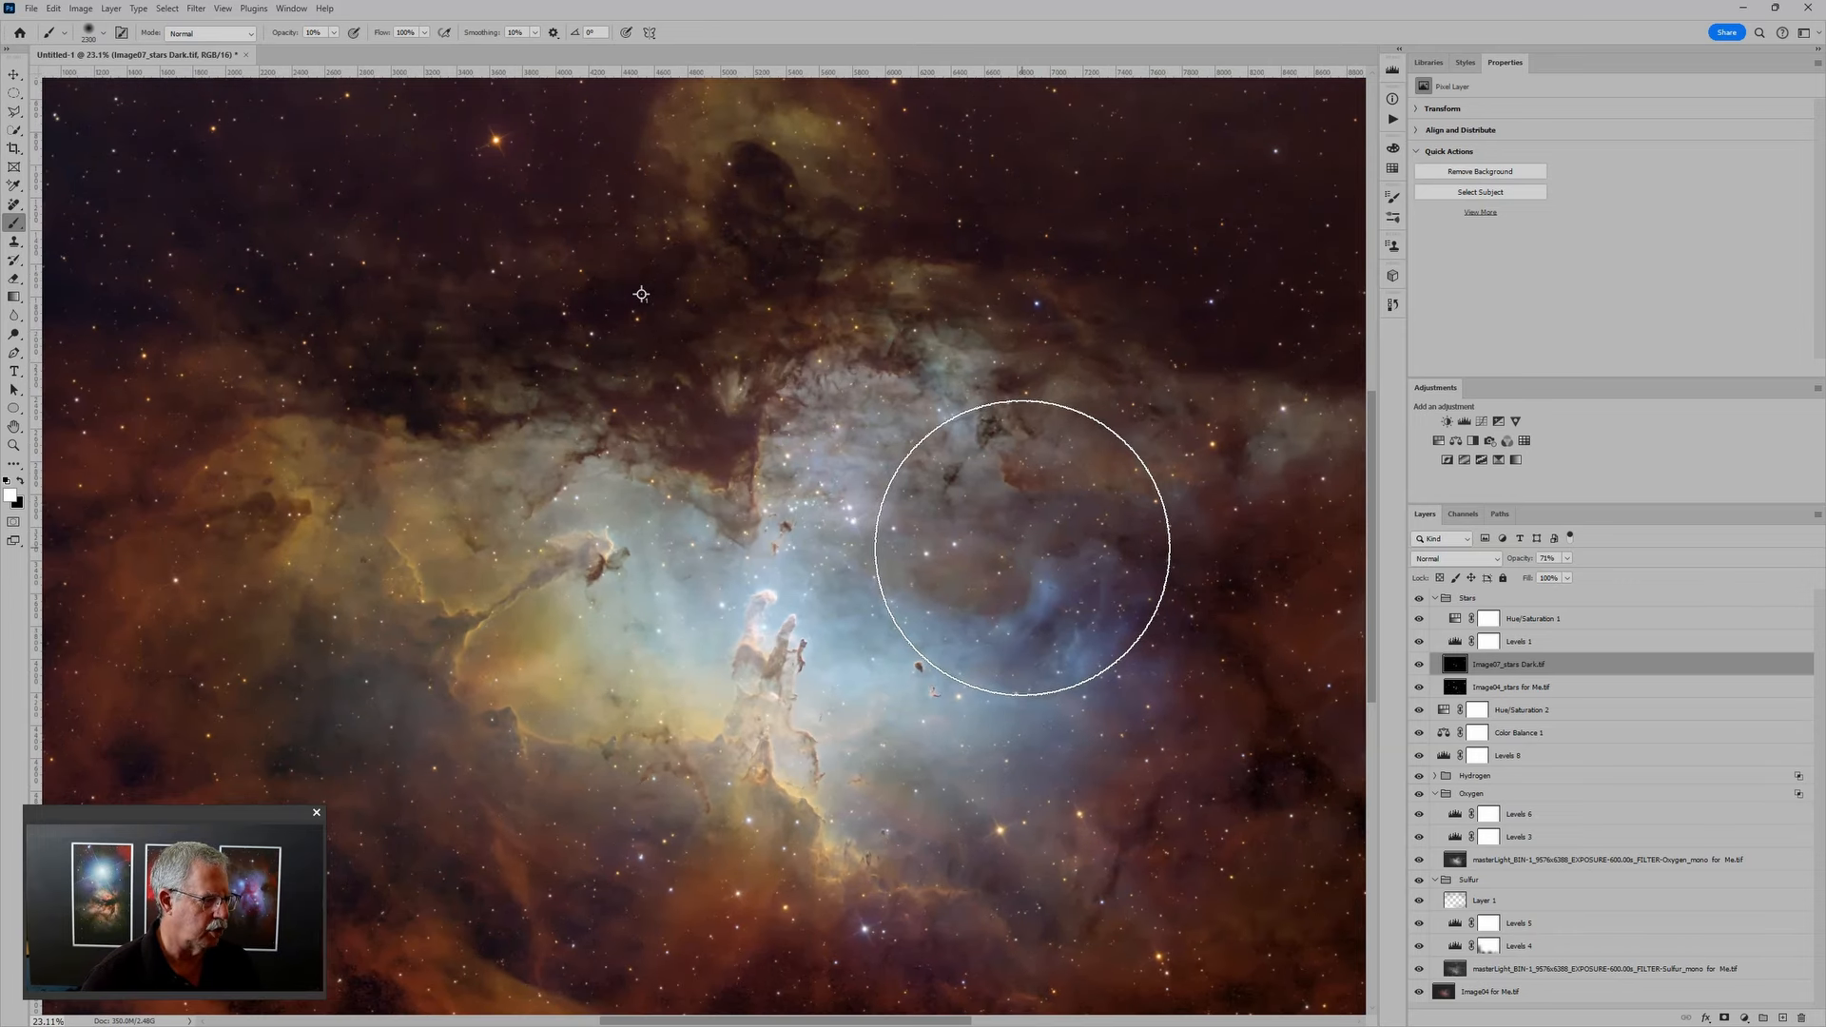
click(1419, 664)
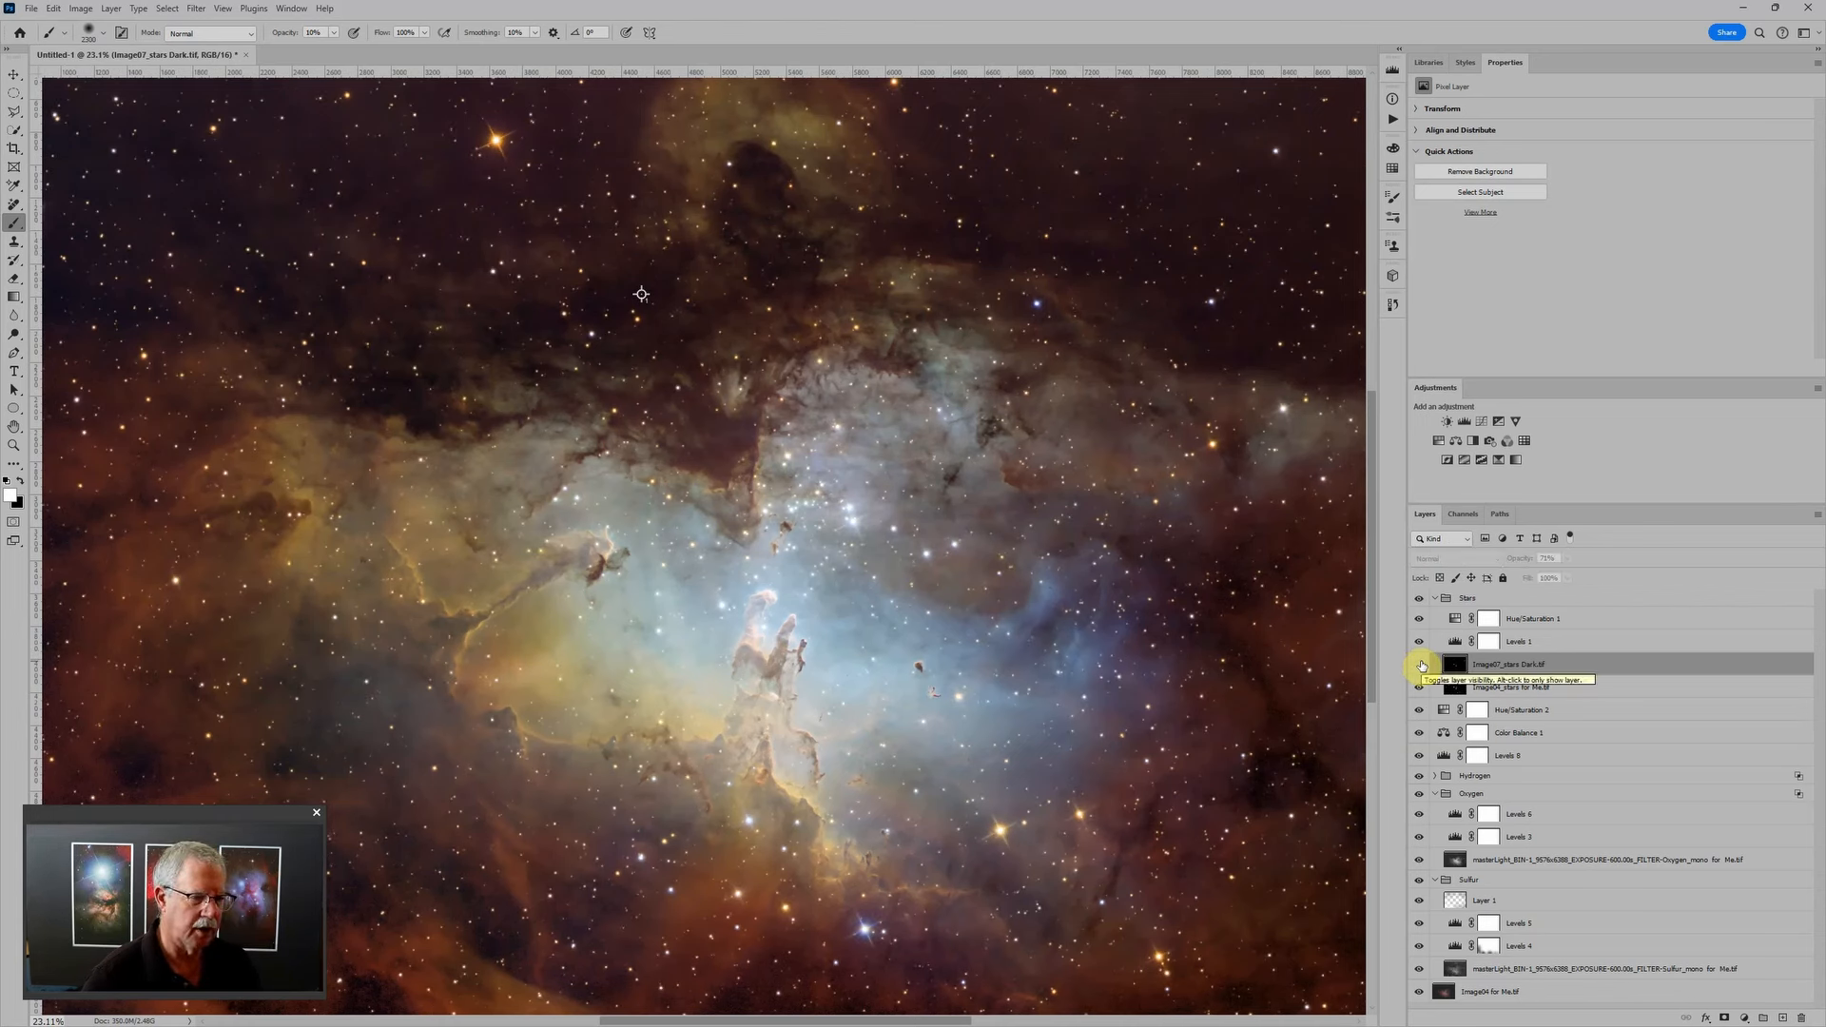
click(1420, 663)
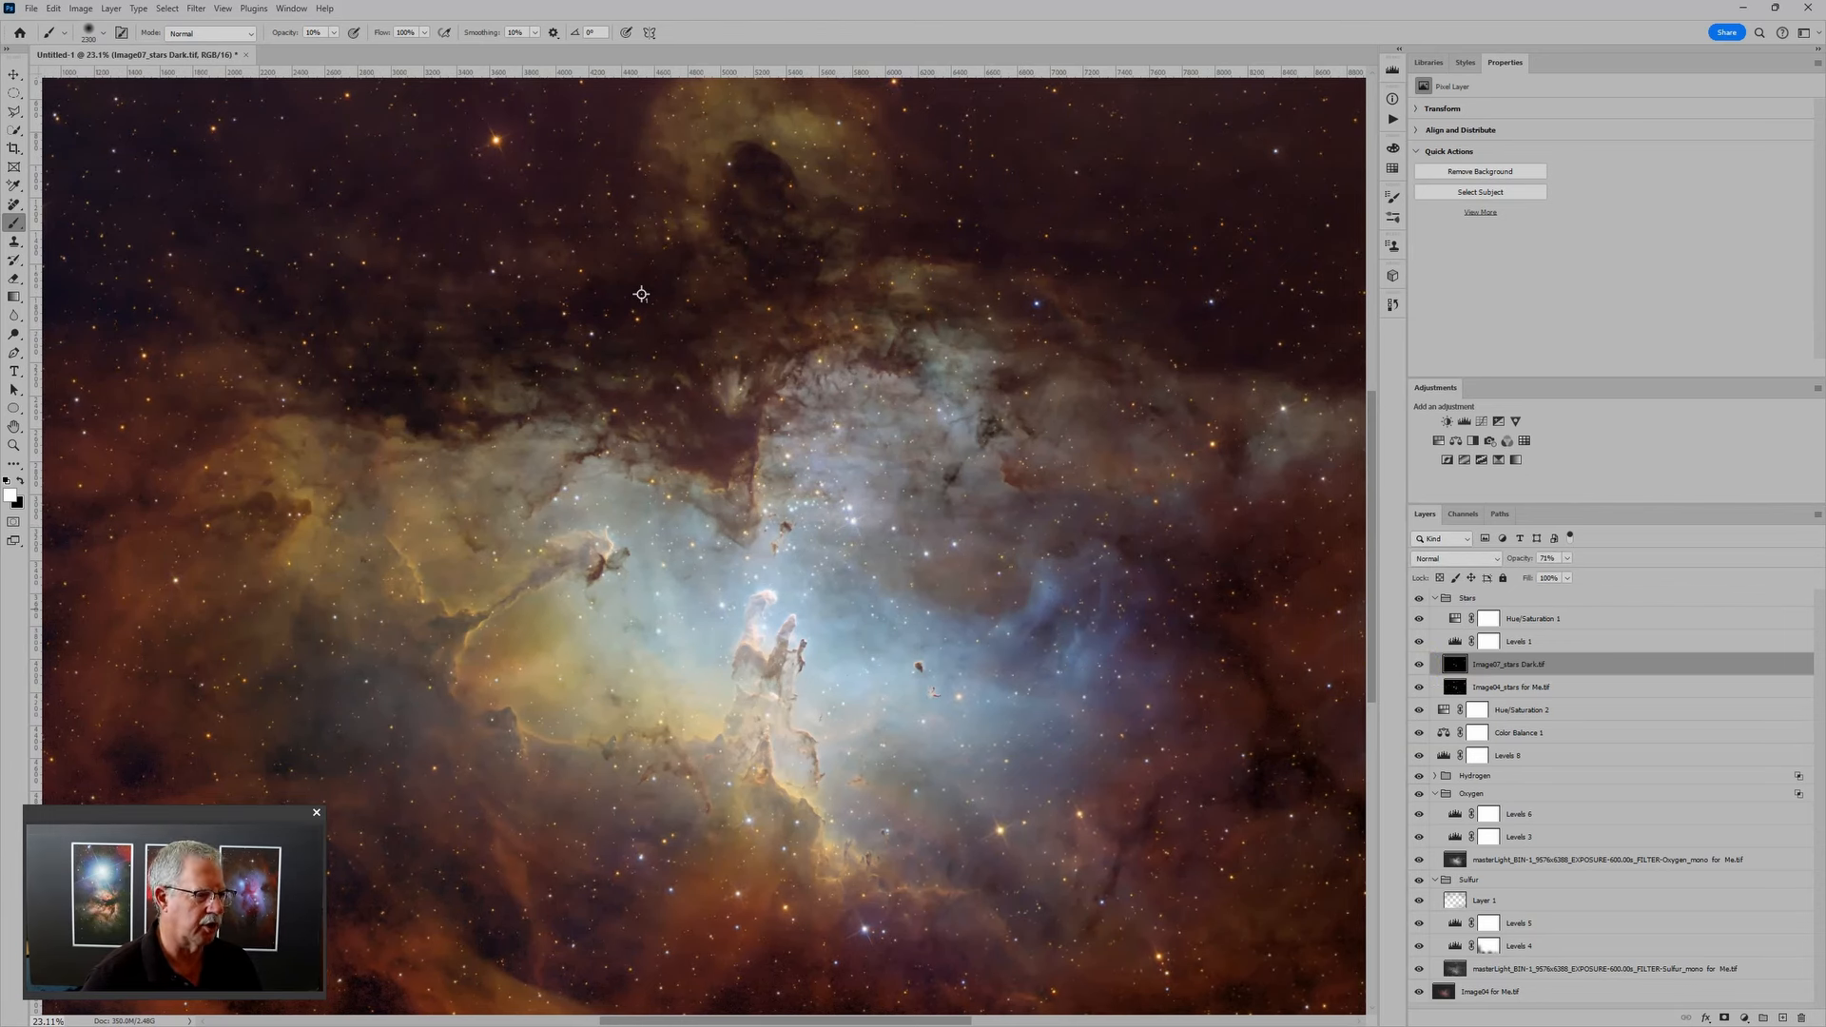
drag(1519, 563, 1523, 564)
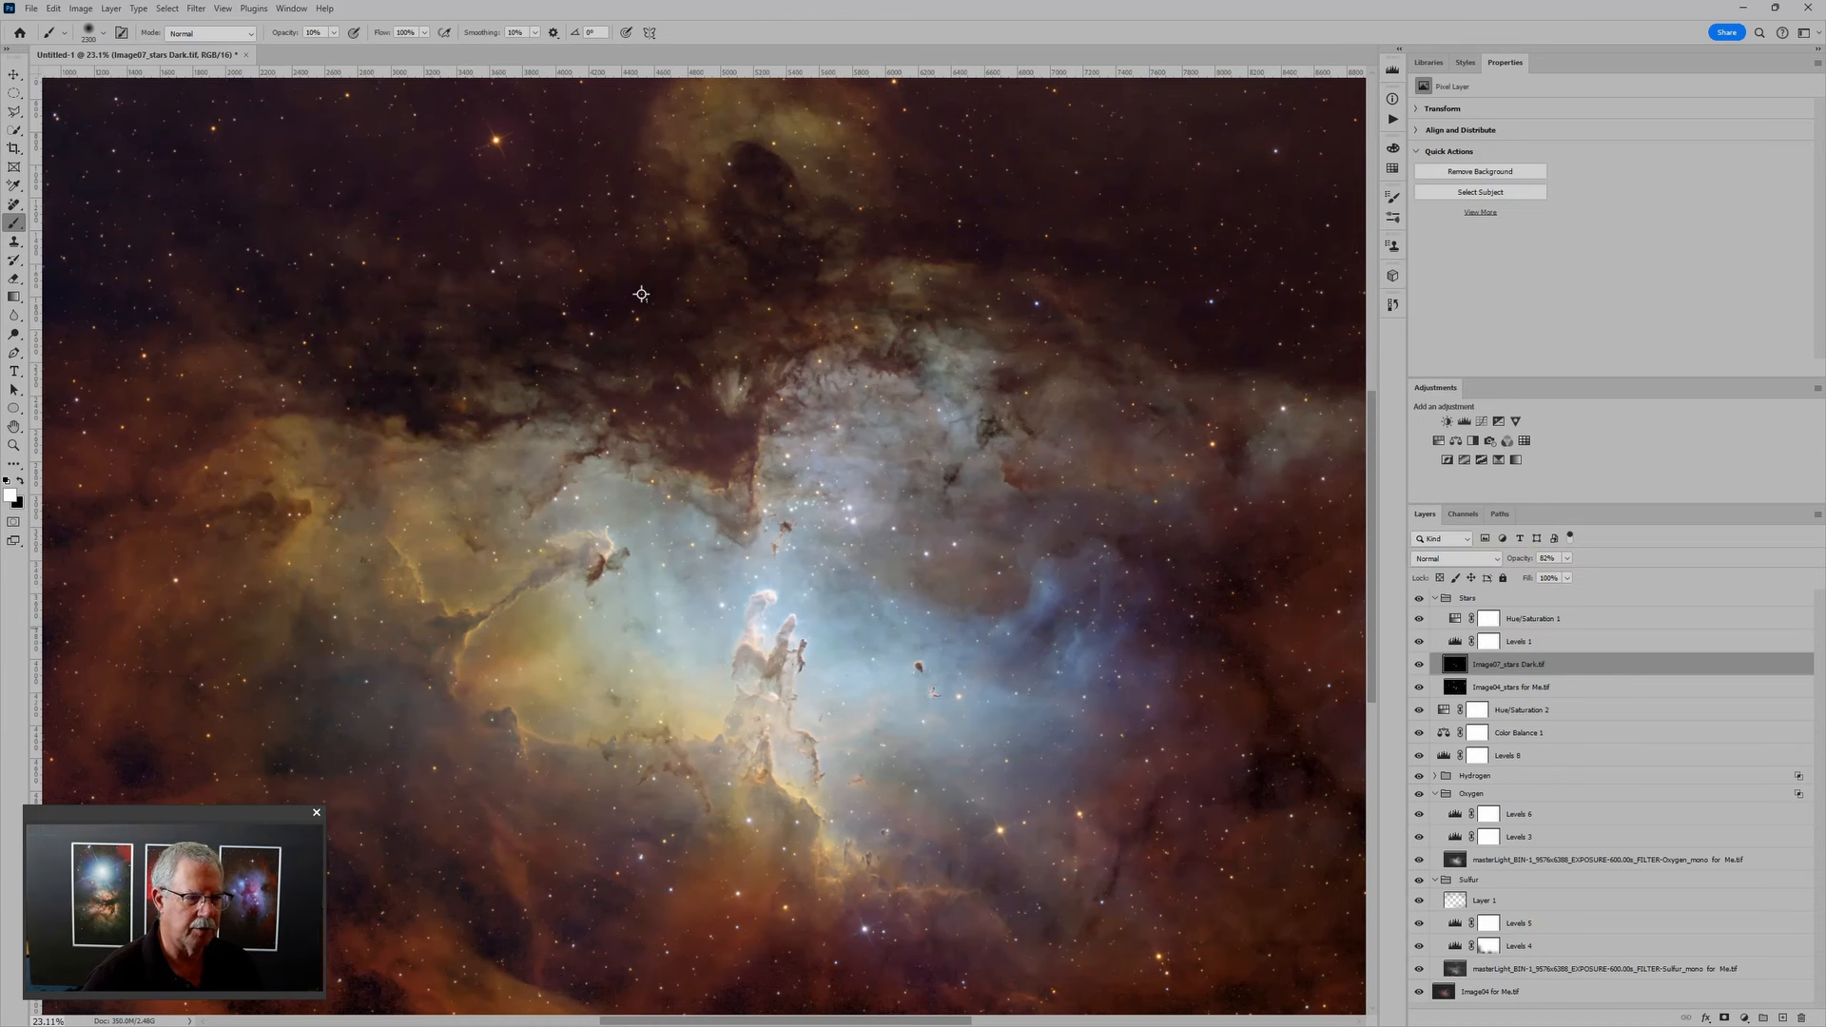
Step: Set the Reds saturation to -73 in the Stars group's Hue/Saturation layer
click(1456, 621)
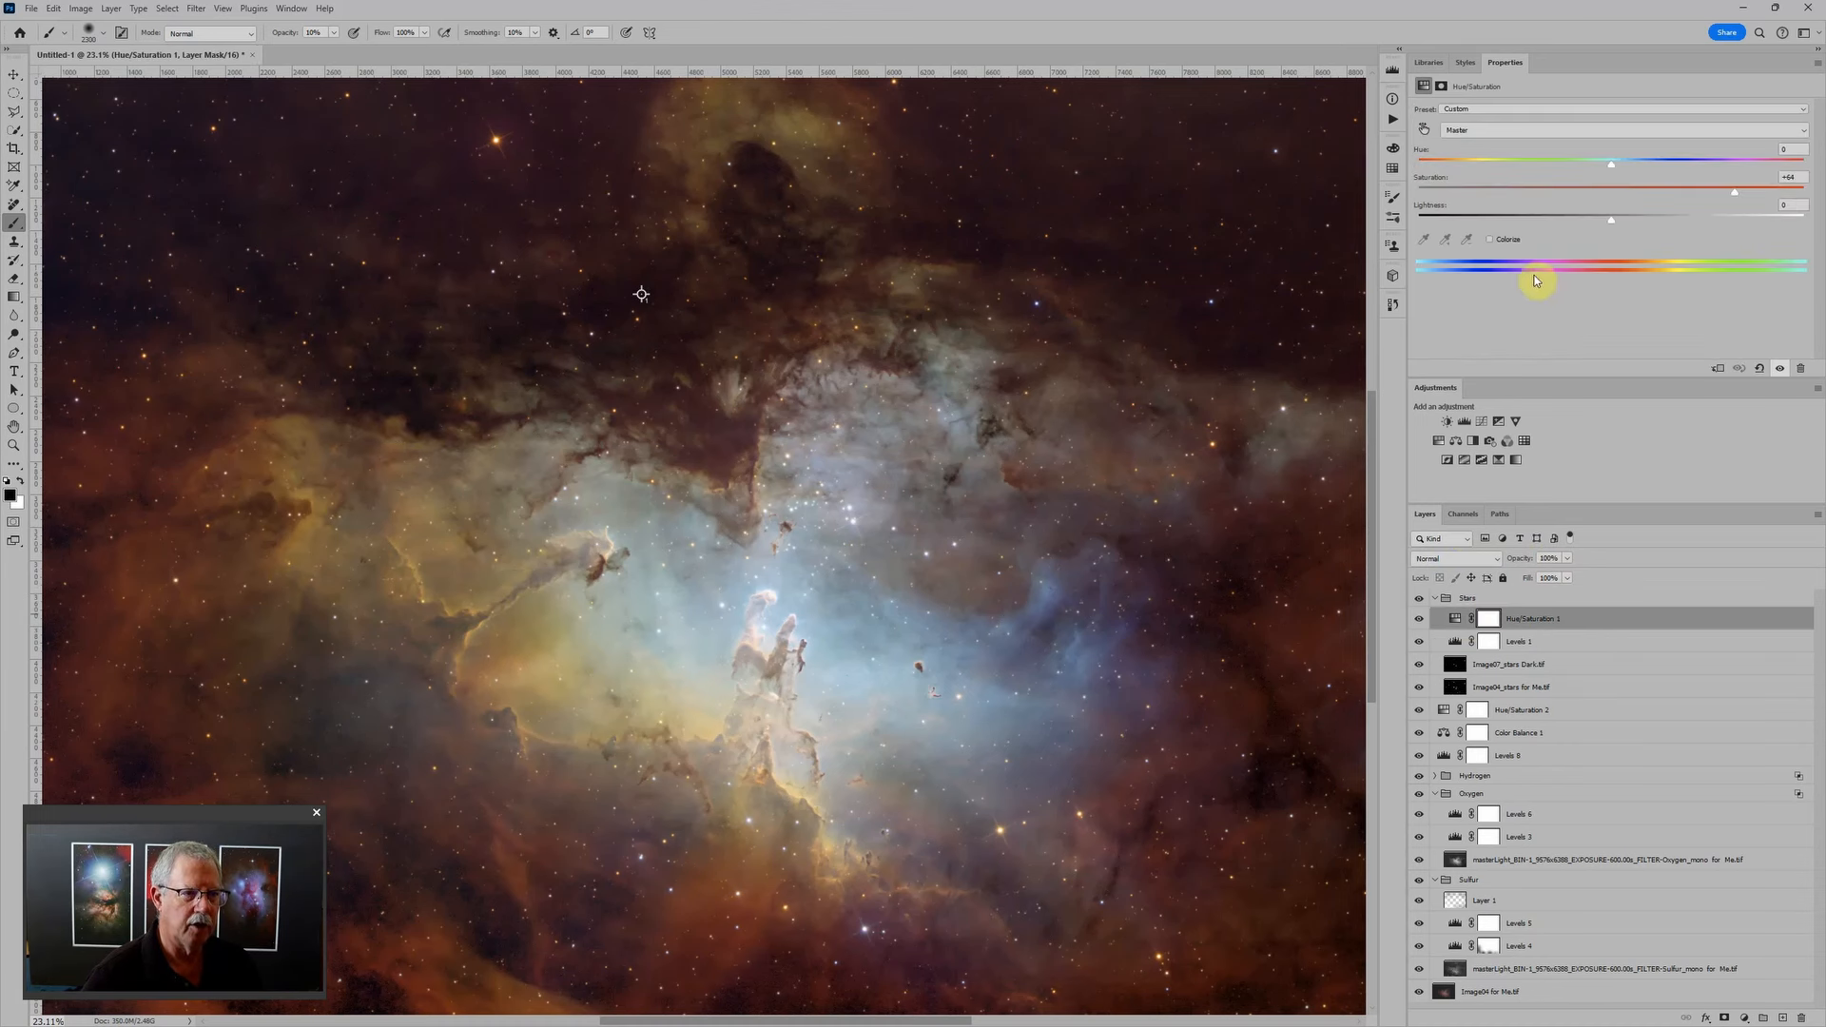
click(1497, 130)
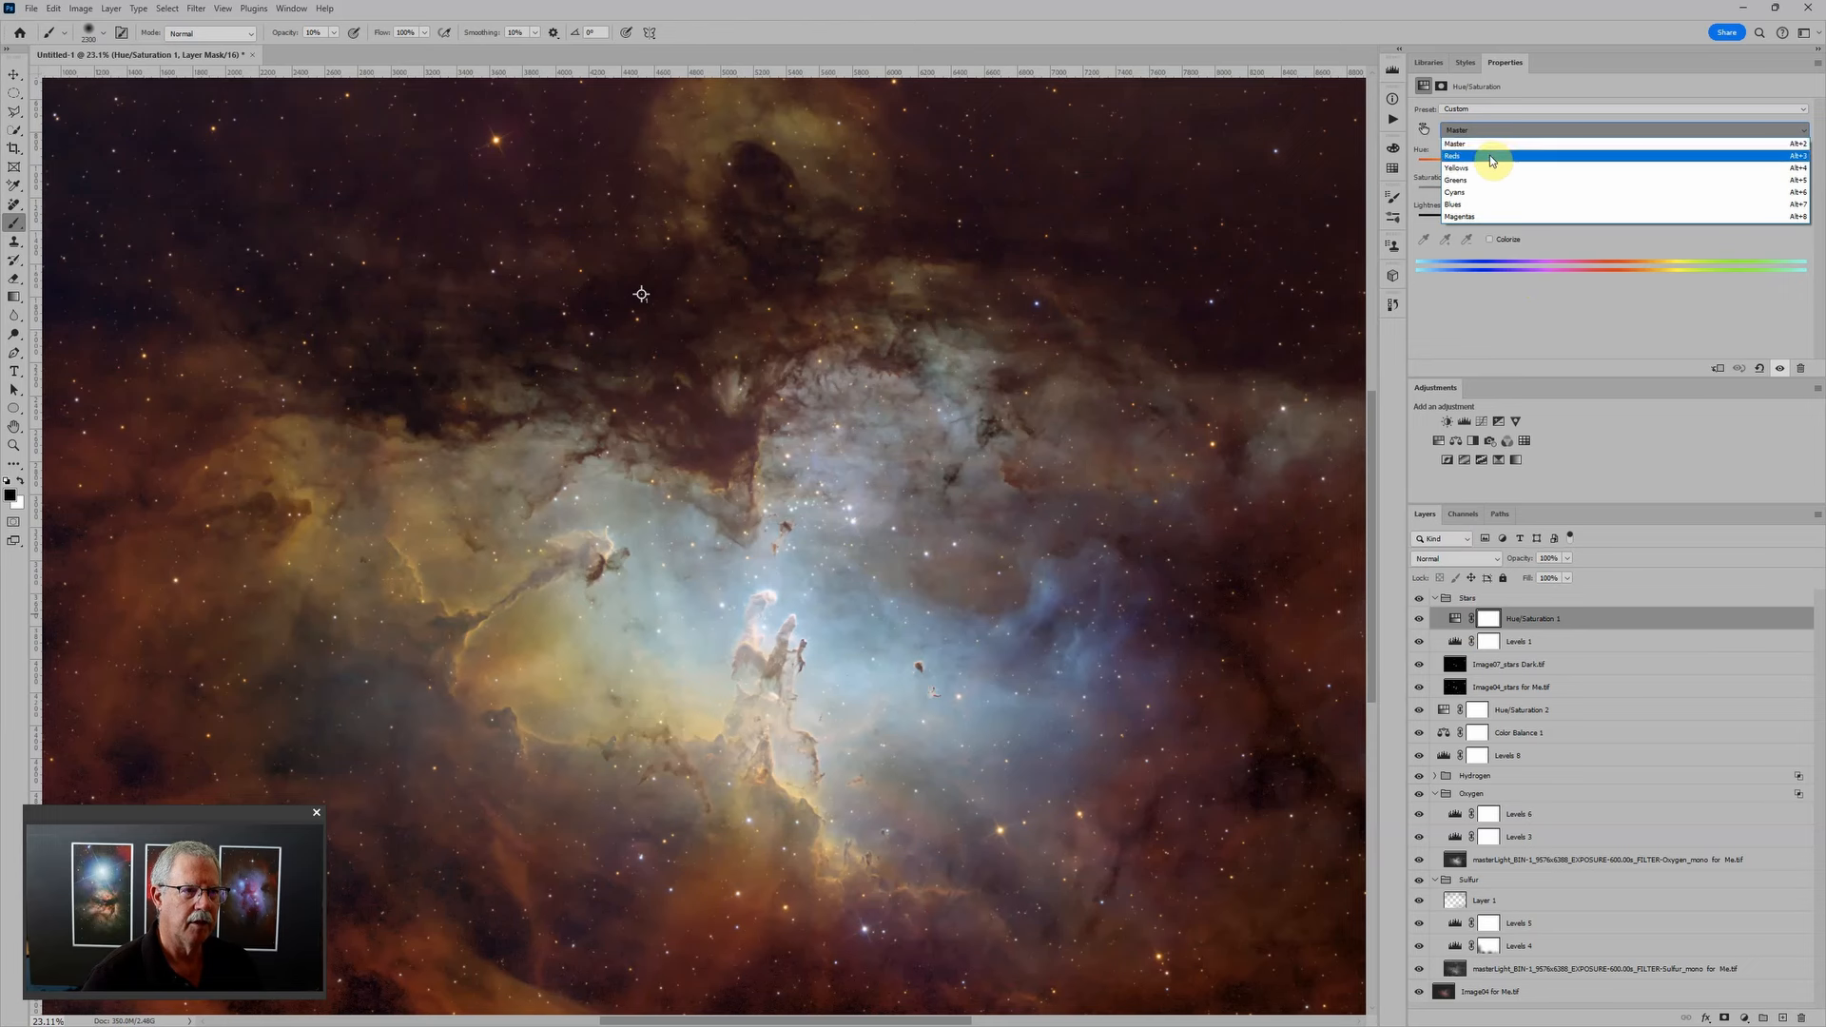
click(1491, 160)
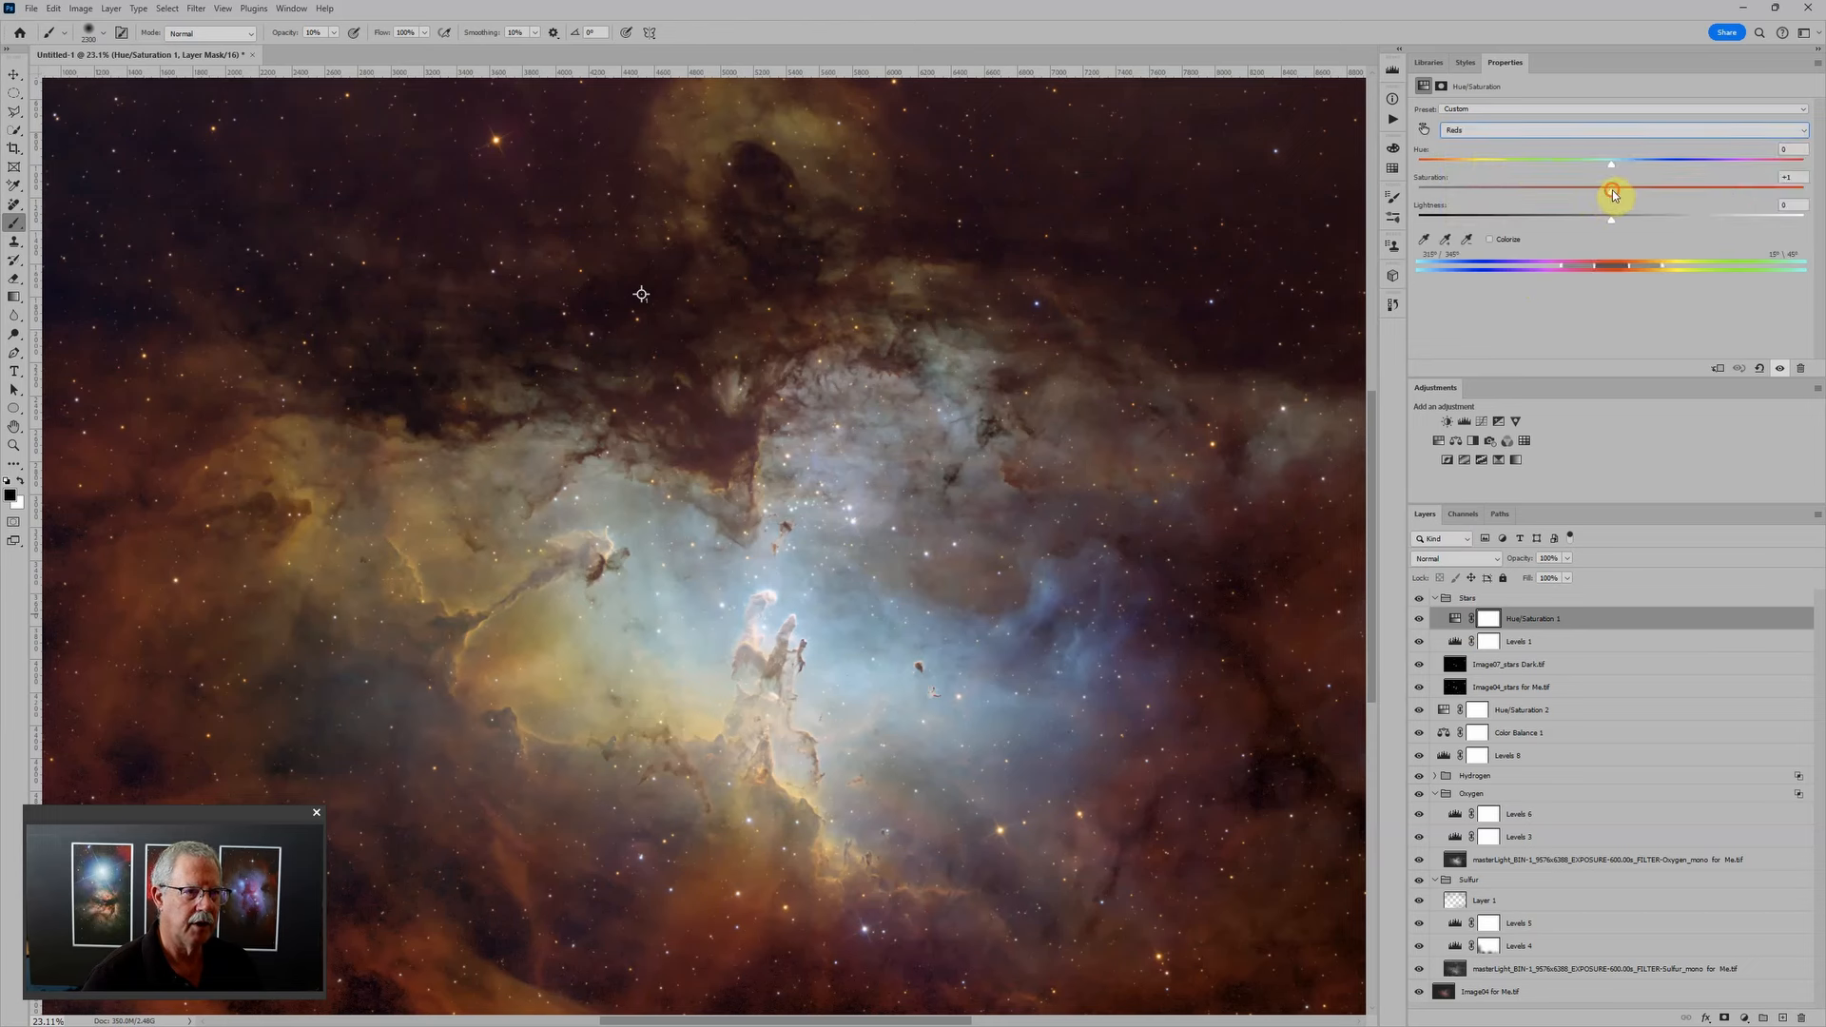
drag(1614, 194, 1454, 215)
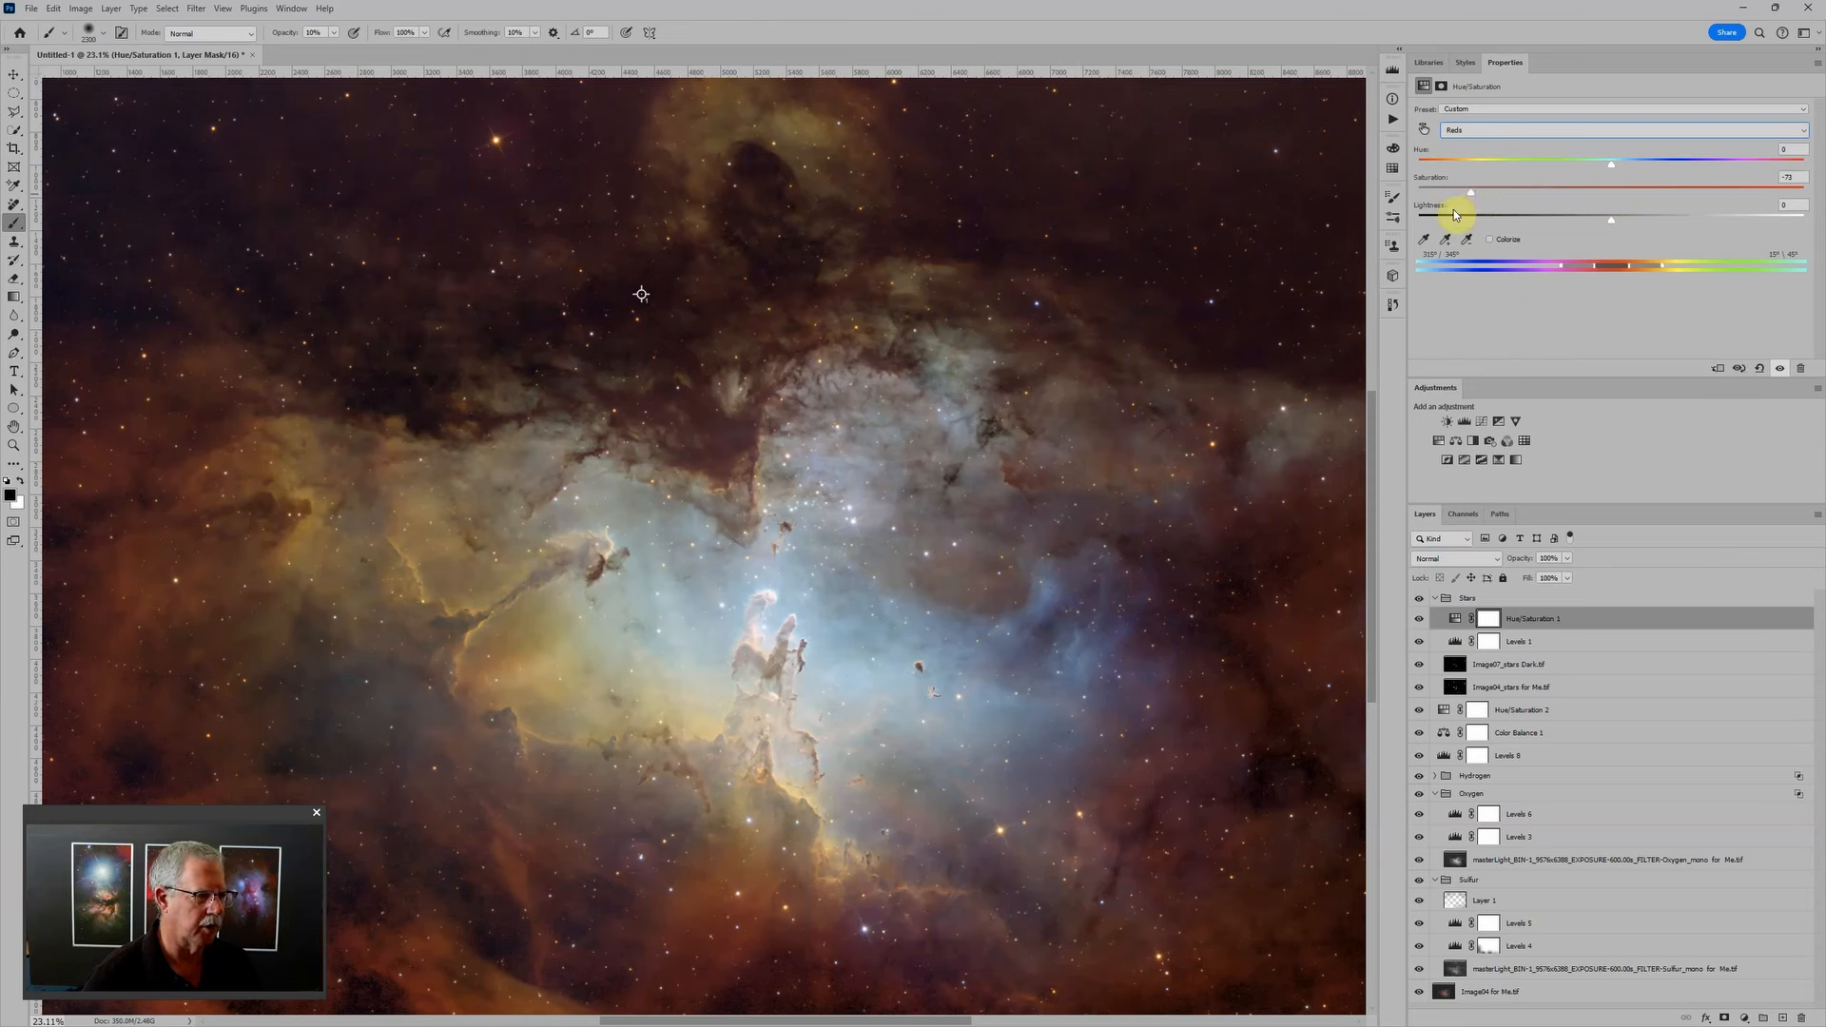